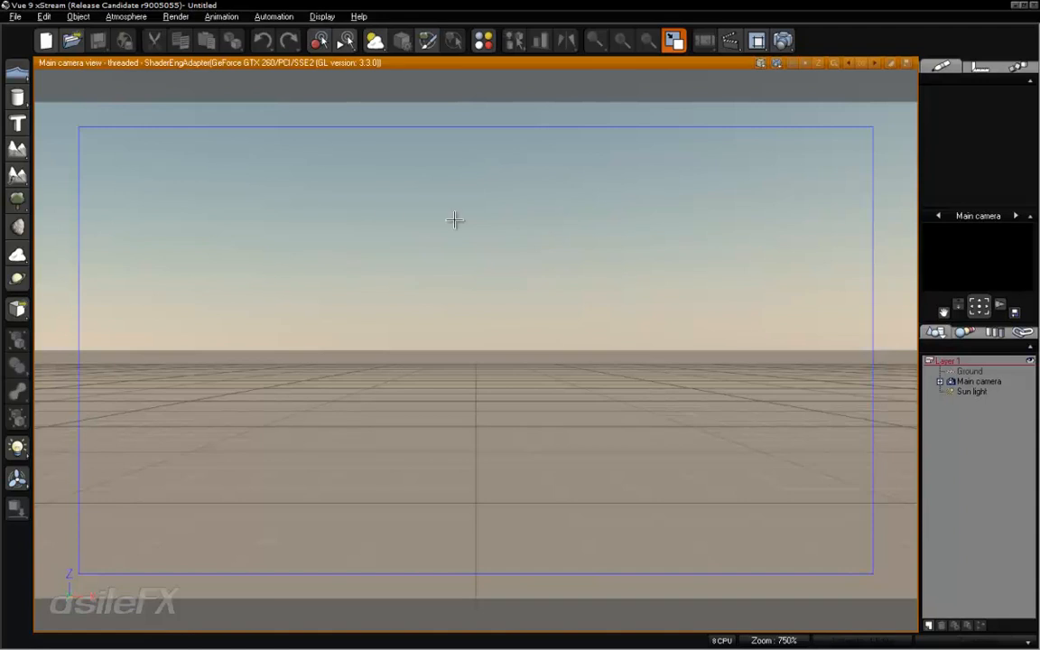
Step: Add a Scots Pine from the Trees collection to the scene and inspect its crown and trunk
left_click(17, 199)
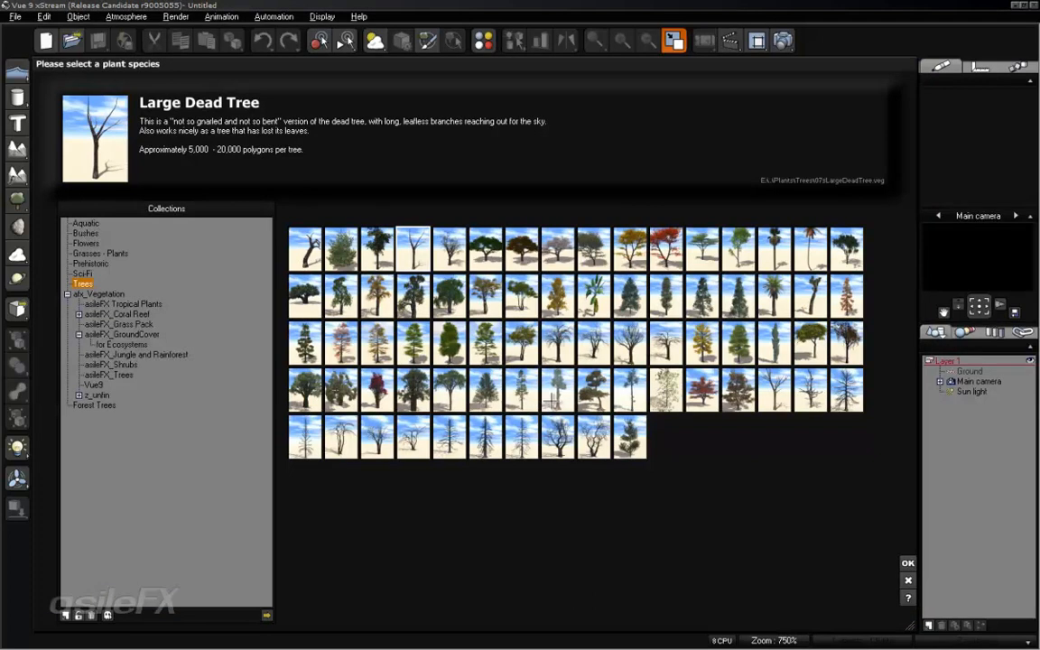
left_click(538, 402)
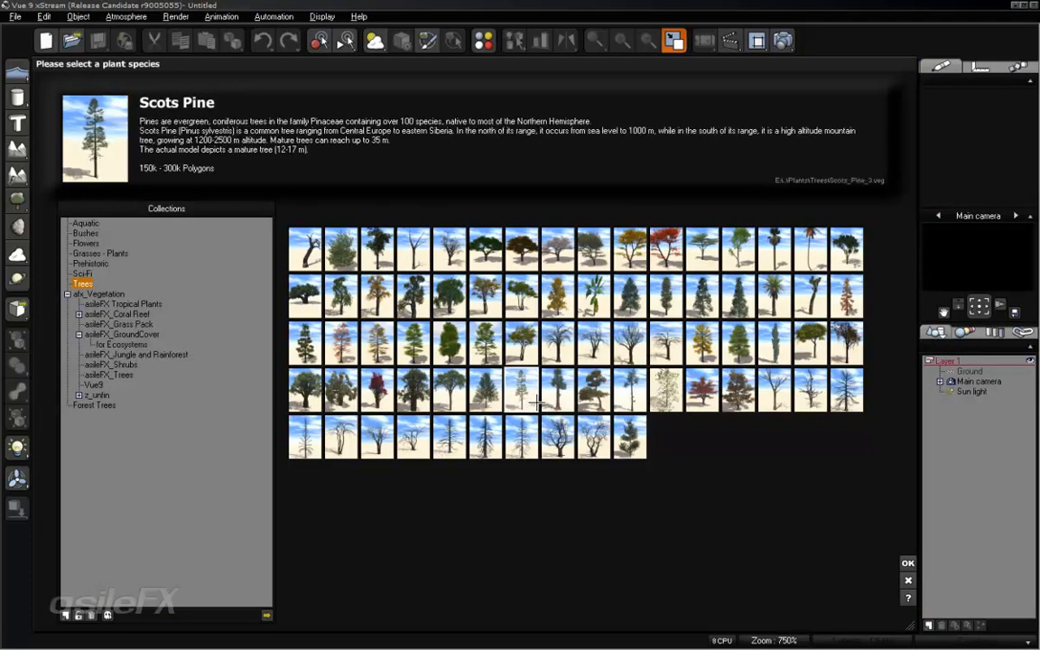
left_click(908, 563)
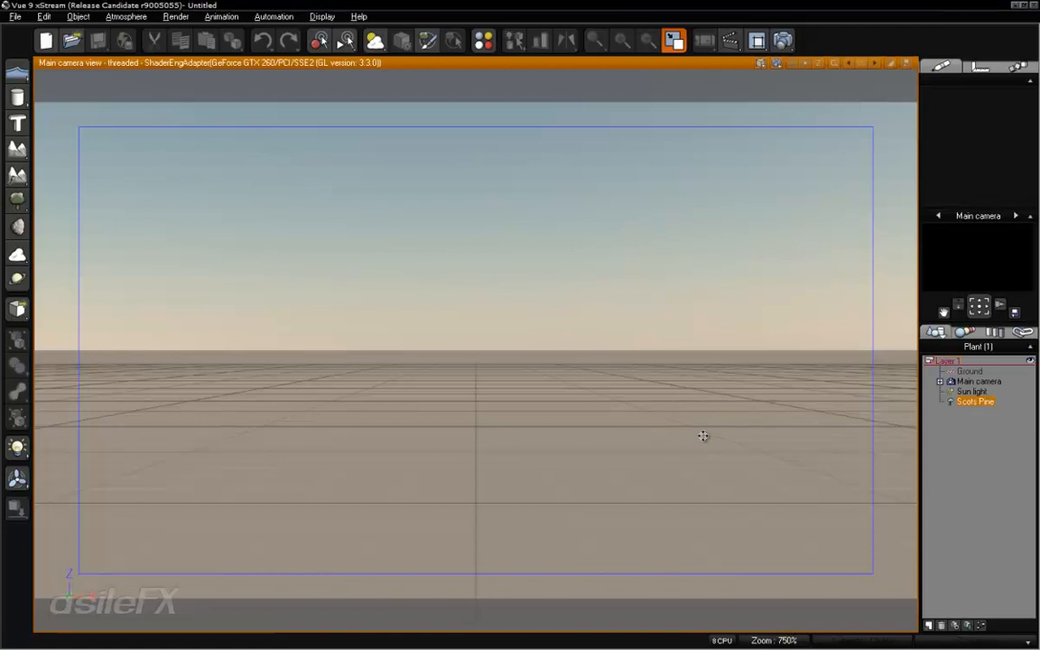
right_click_drag(513, 436, 524, 260)
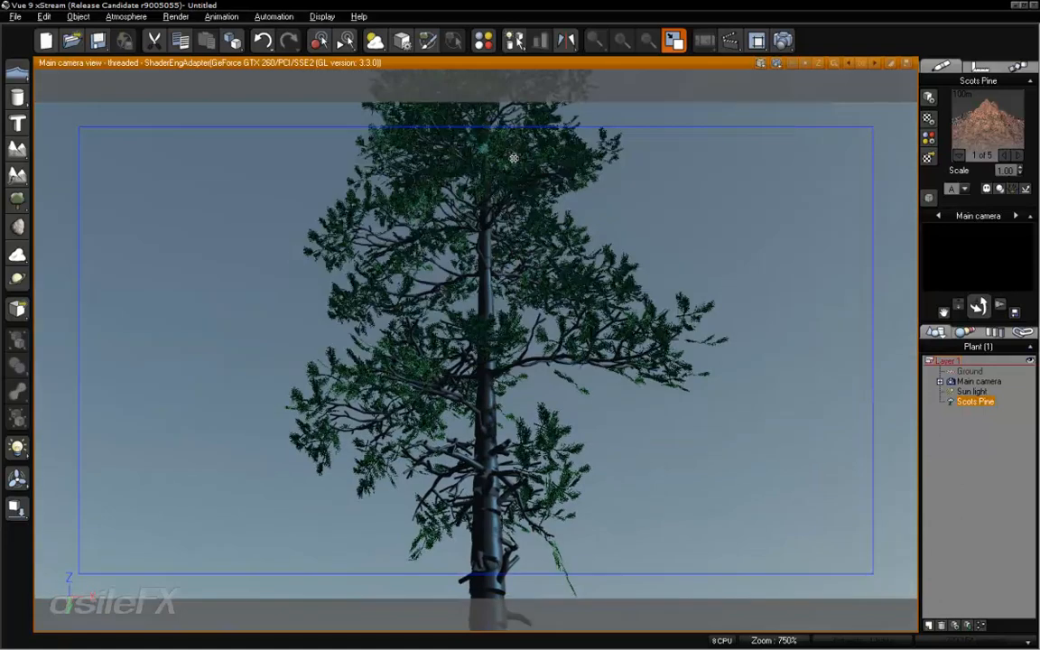
right_click_drag(502, 416, 550, 352)
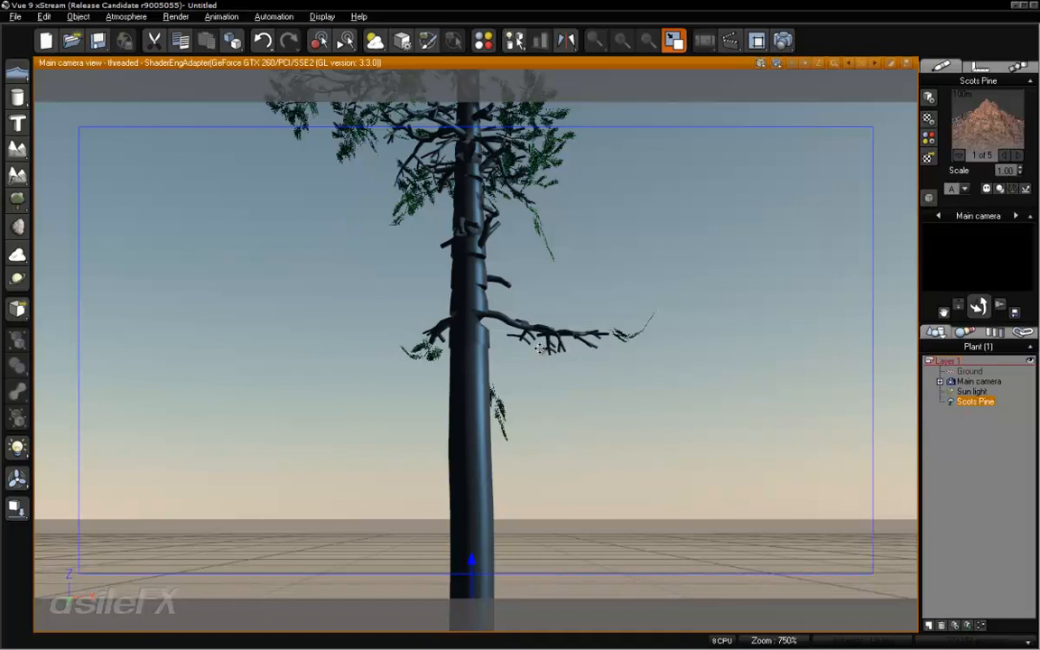
right_click_drag(539, 353, 525, 339)
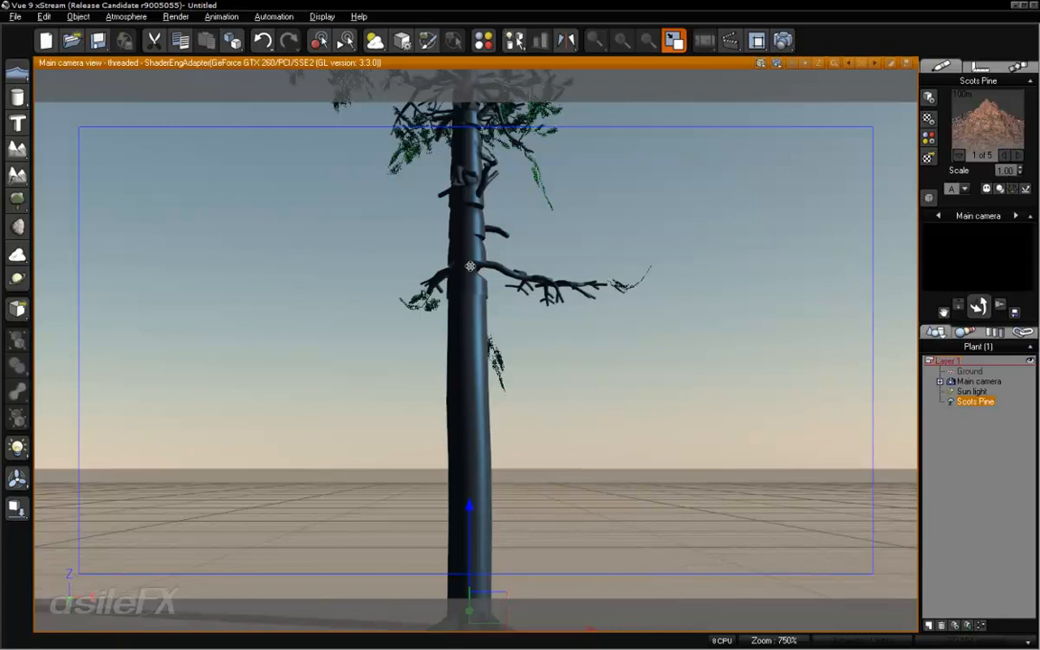
Step: Delete the Scots Pine from the scene
key("Delete")
right_click_drag(532, 499, 532, 472)
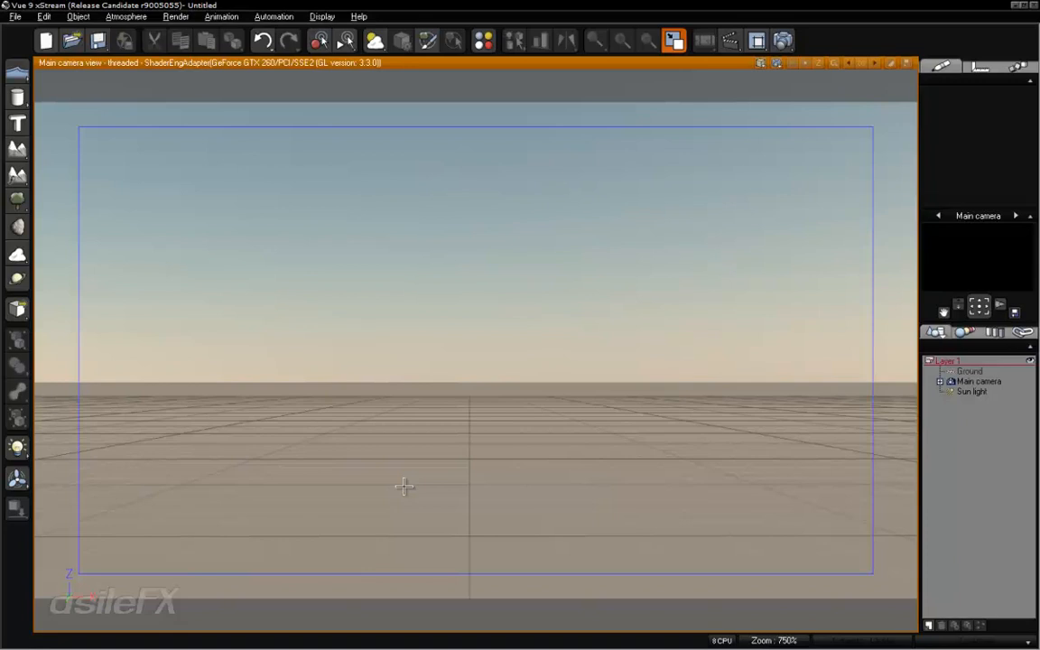
Step: Set 1 Vue unit to 0.1 meters in the Units & Coordinates options and apply the new settings to the current scene
left_click(16, 16)
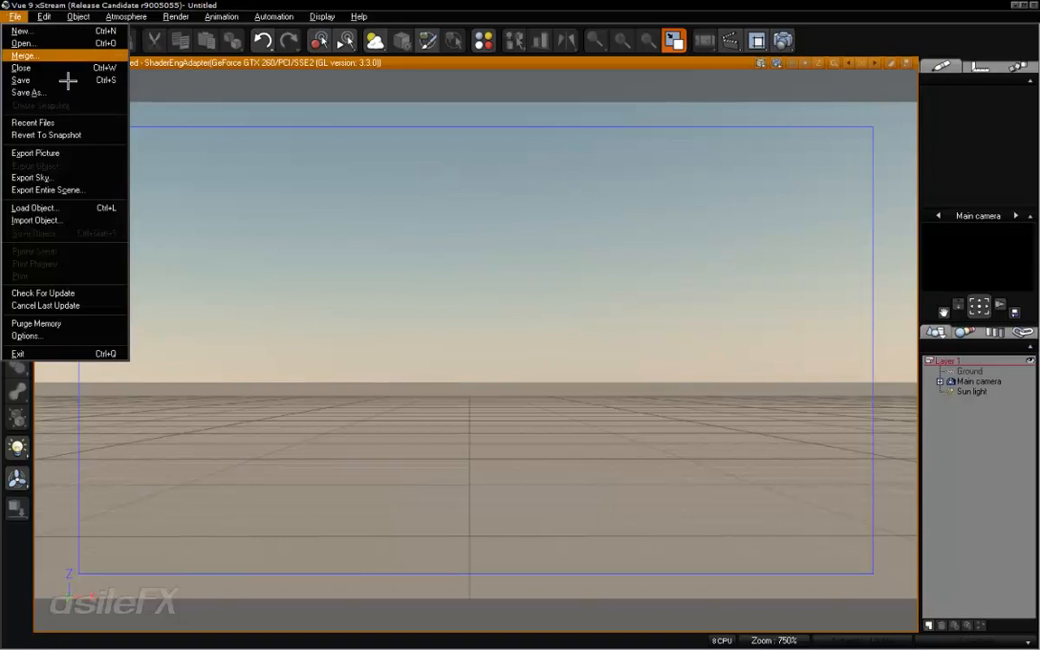
left_click(81, 336)
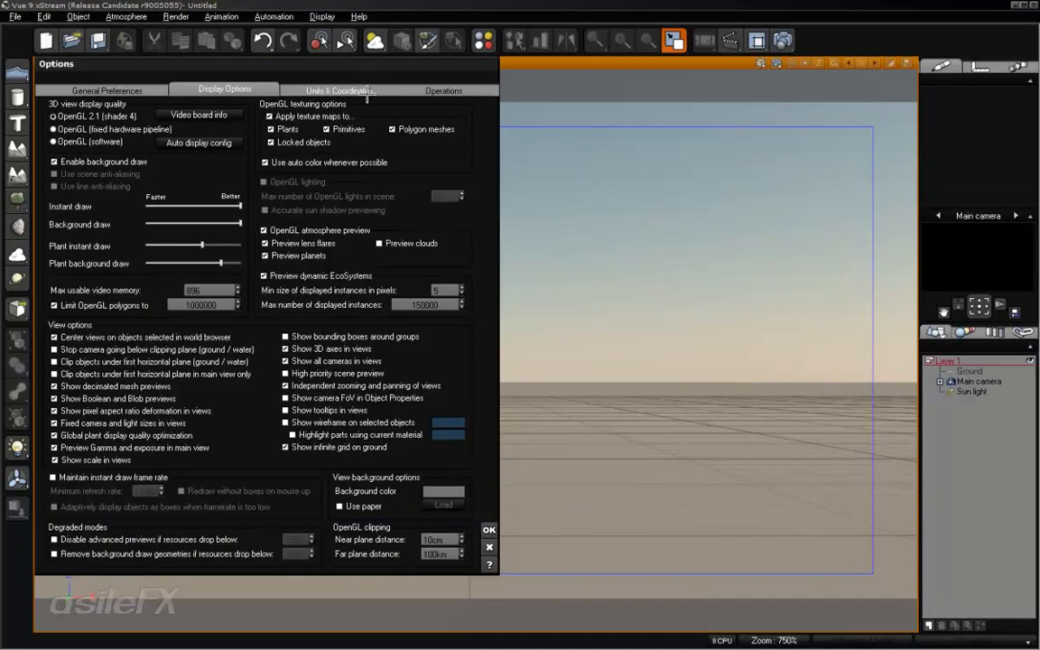
left_click(330, 84)
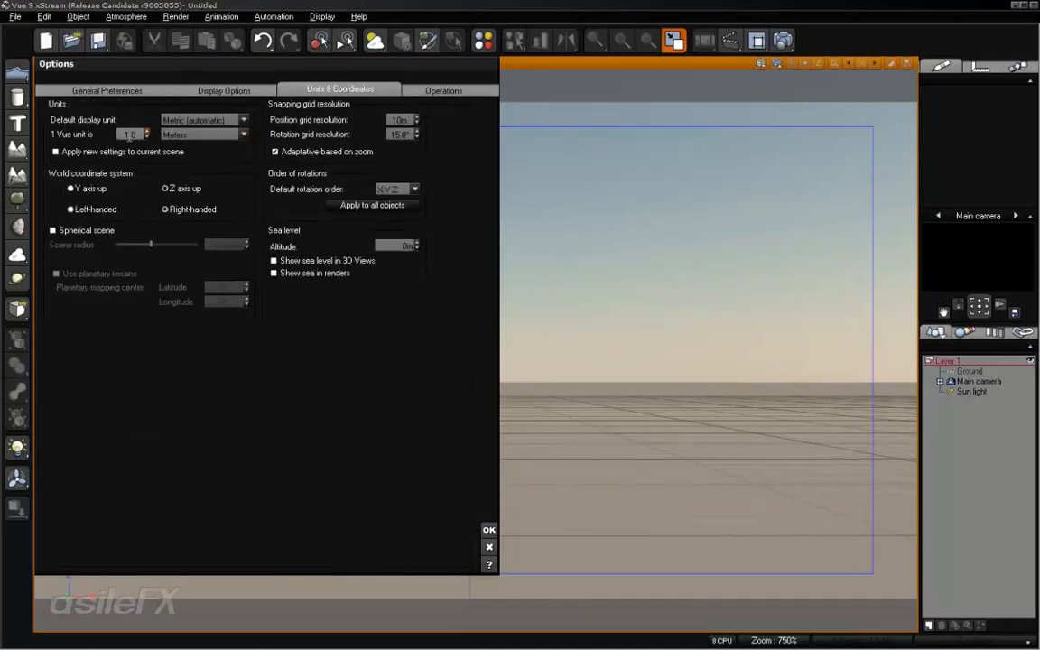
left_click(128, 134)
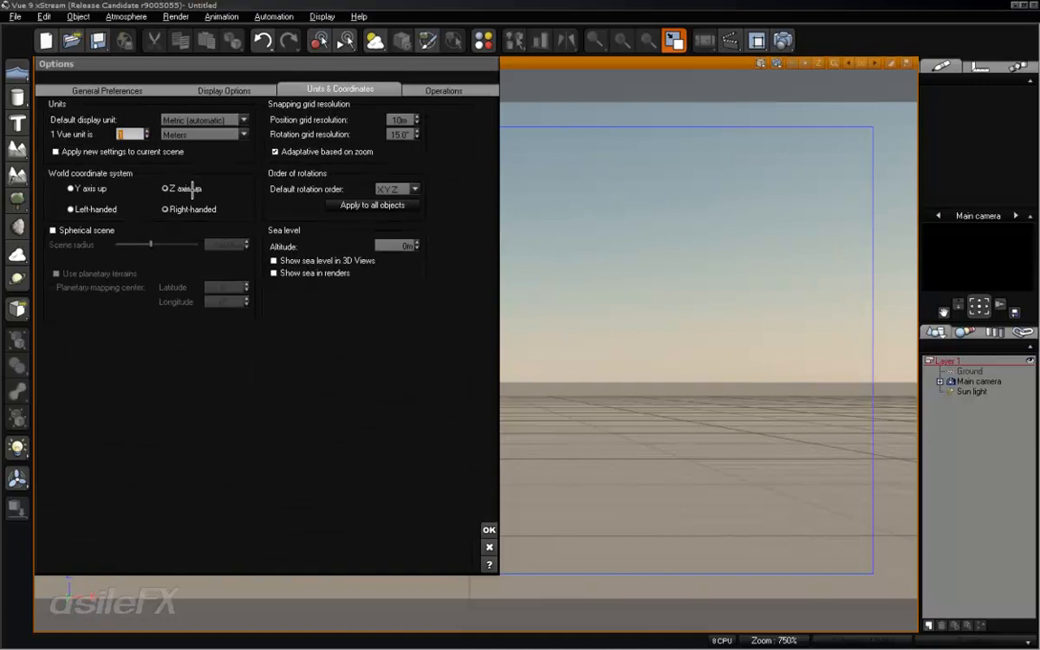
type("0.1")
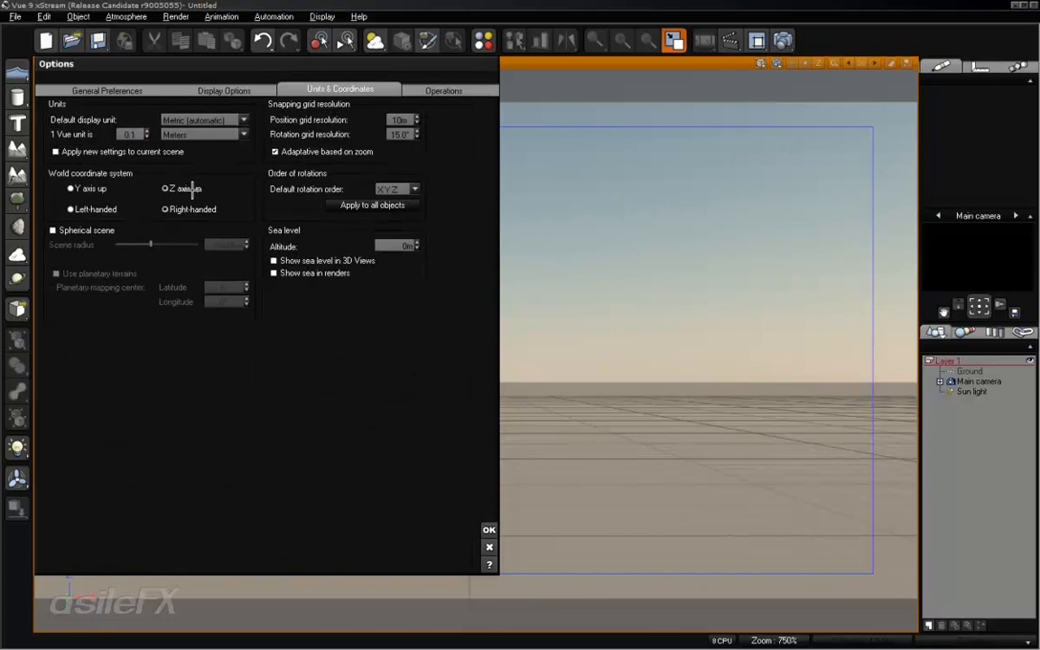
left_click(149, 151)
left_click(488, 531)
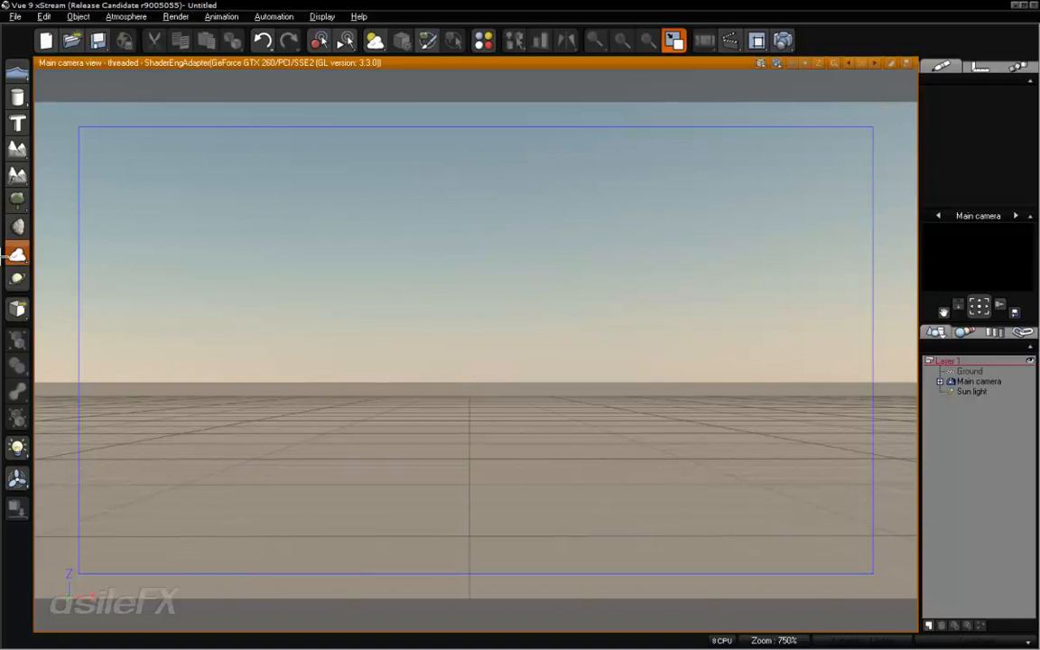
Step: Add a Broad Leaf Straight Trunk plant from the Trees collection to the scene
right_click(19, 206)
left_click(17, 200)
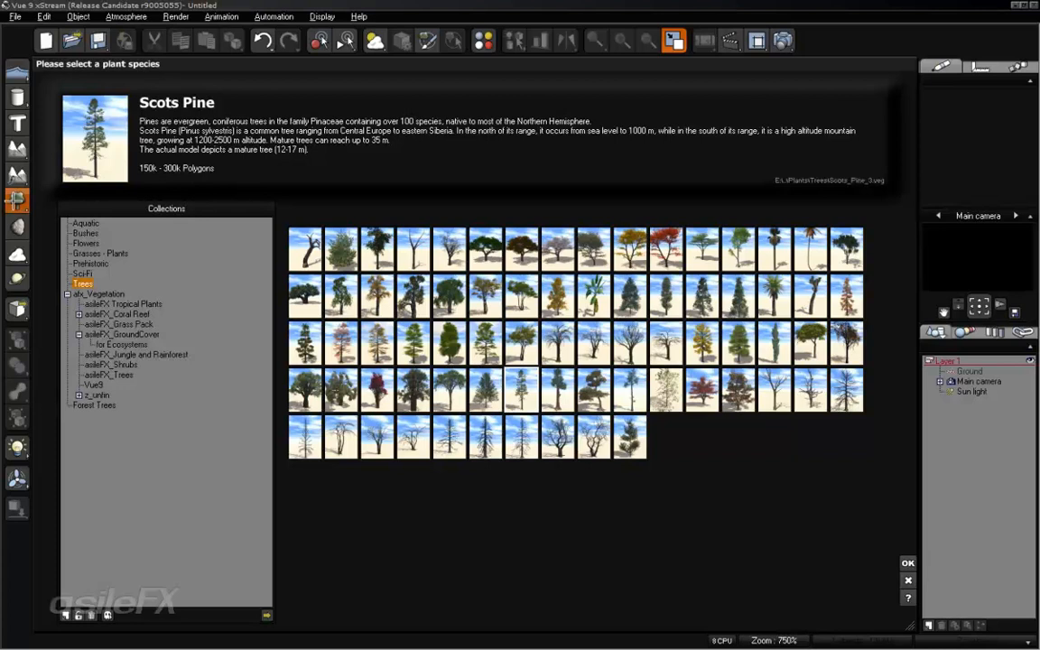
right_click(17, 201)
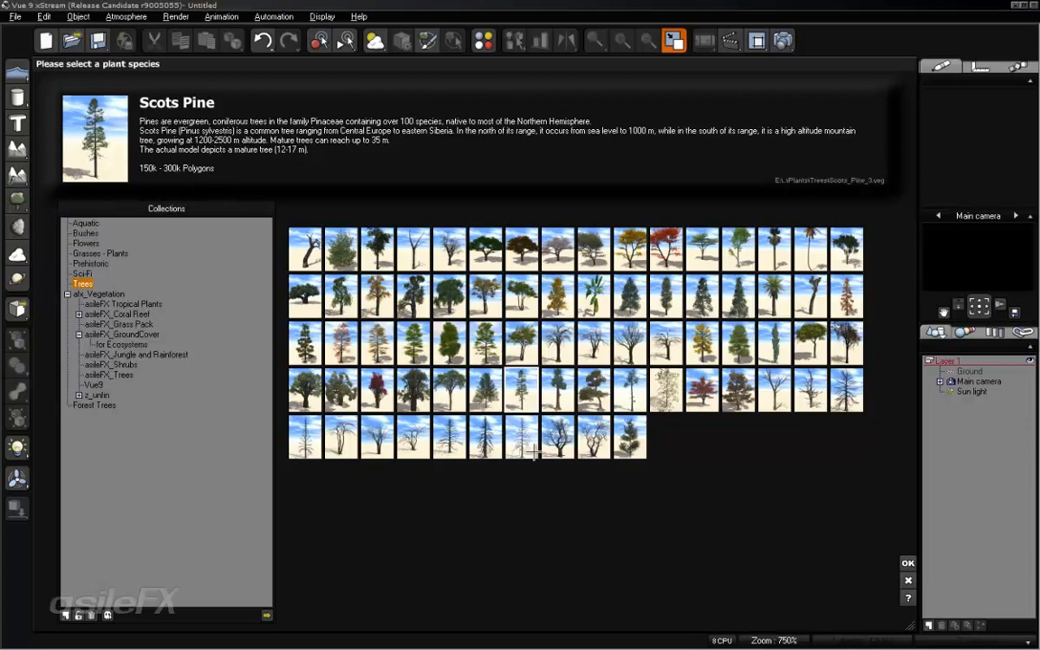
left_click(673, 298)
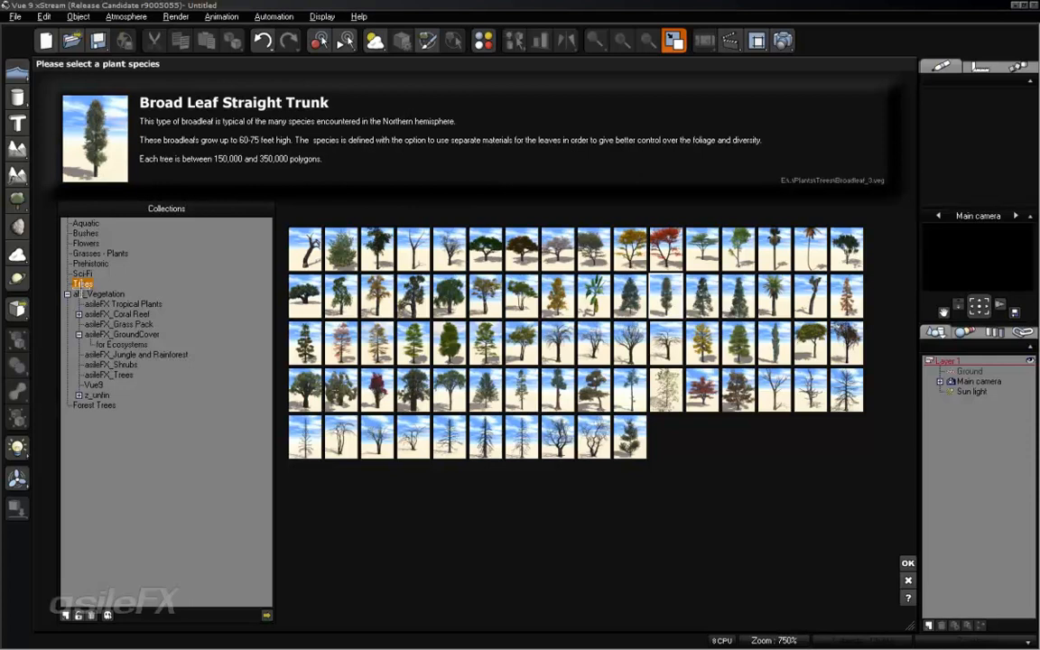
left_click(908, 562)
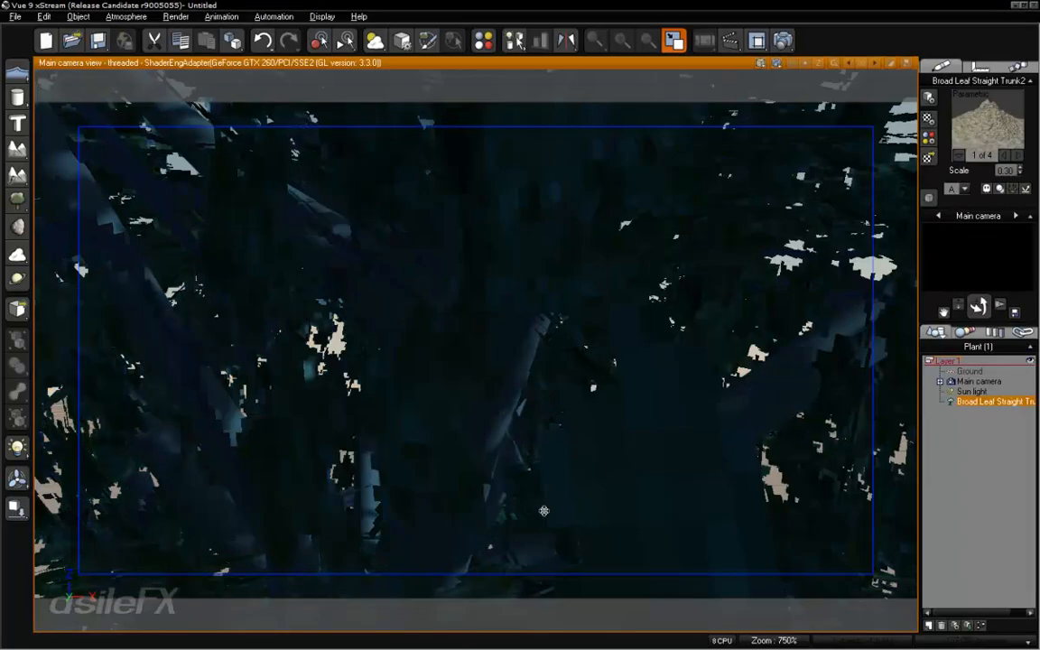
scroll(545, 512, "down", 5)
scroll(545, 512, "up", 2)
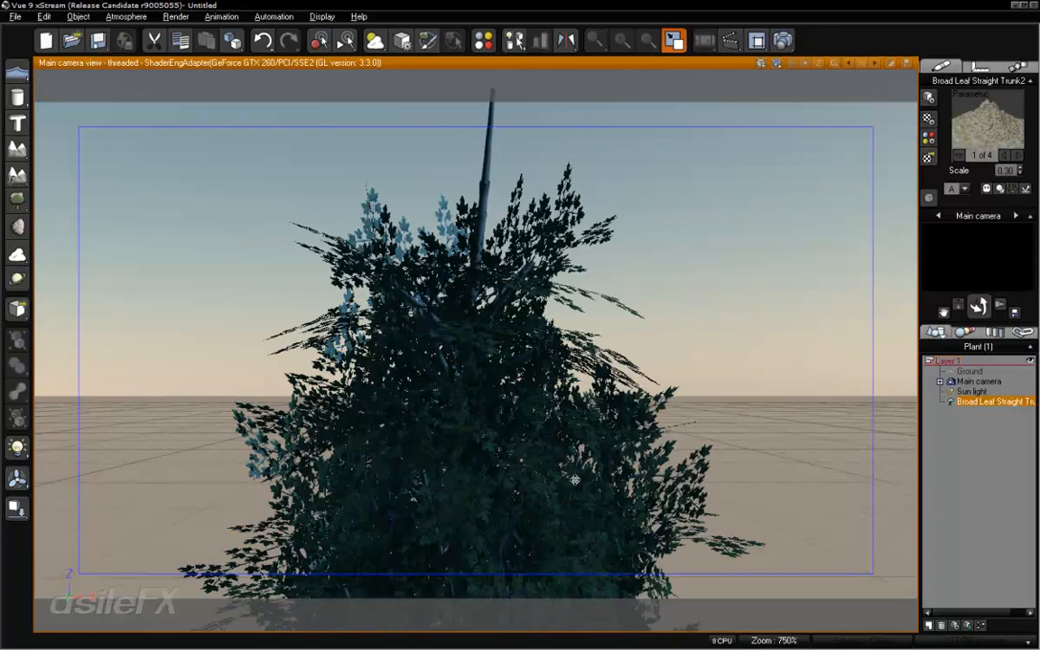
Step: Make the main camera's height reference ignore plants and set the camera height to 1.6 m
left_click(975, 381)
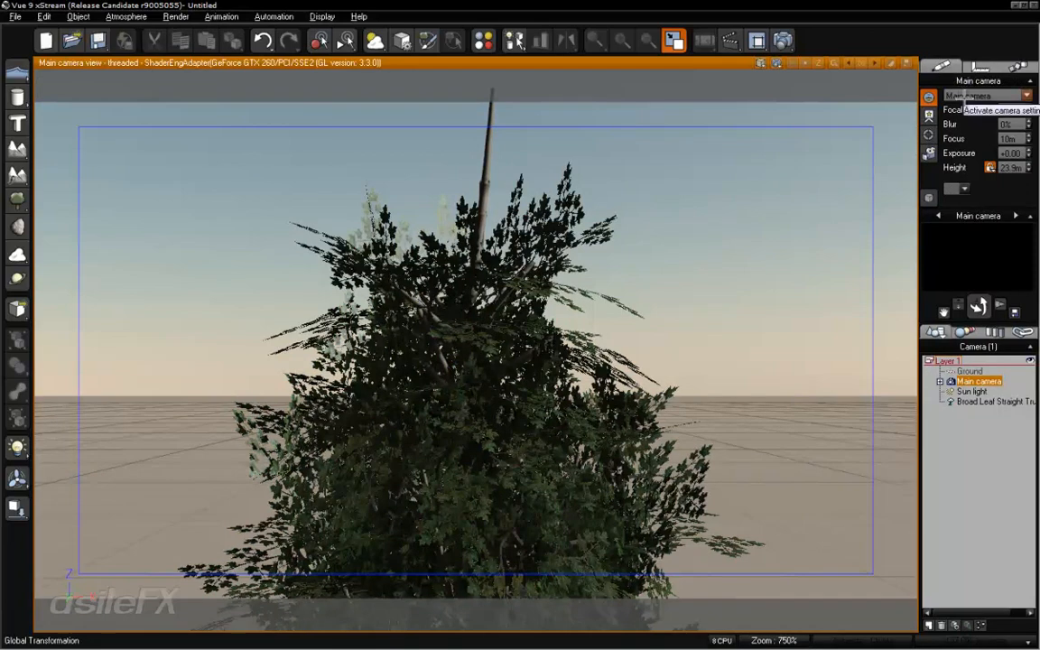
left_click(989, 168)
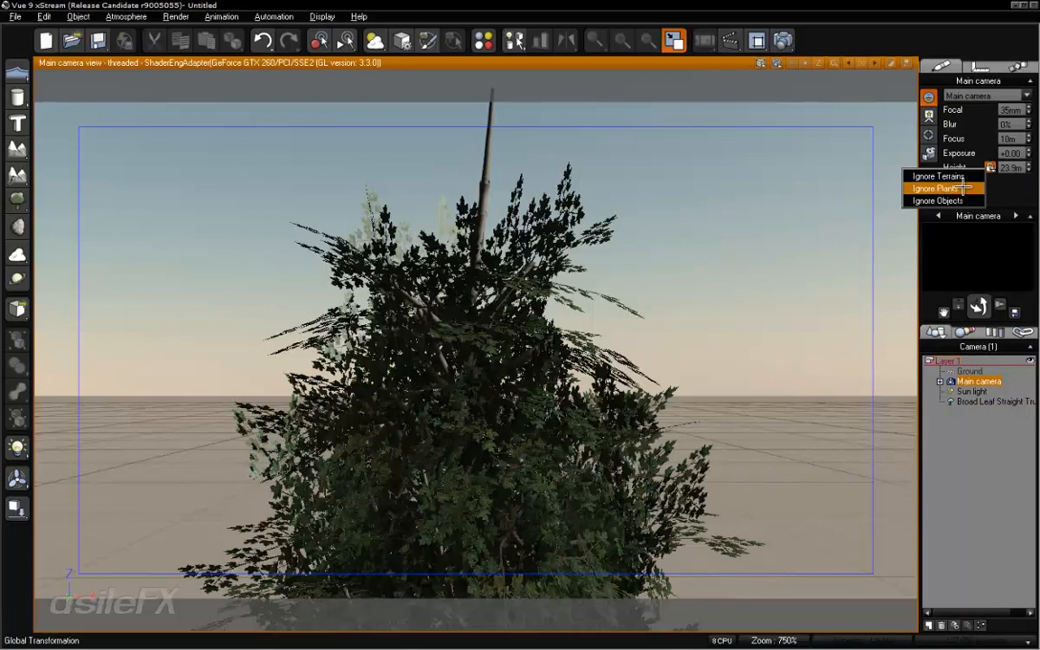
left_click(964, 188)
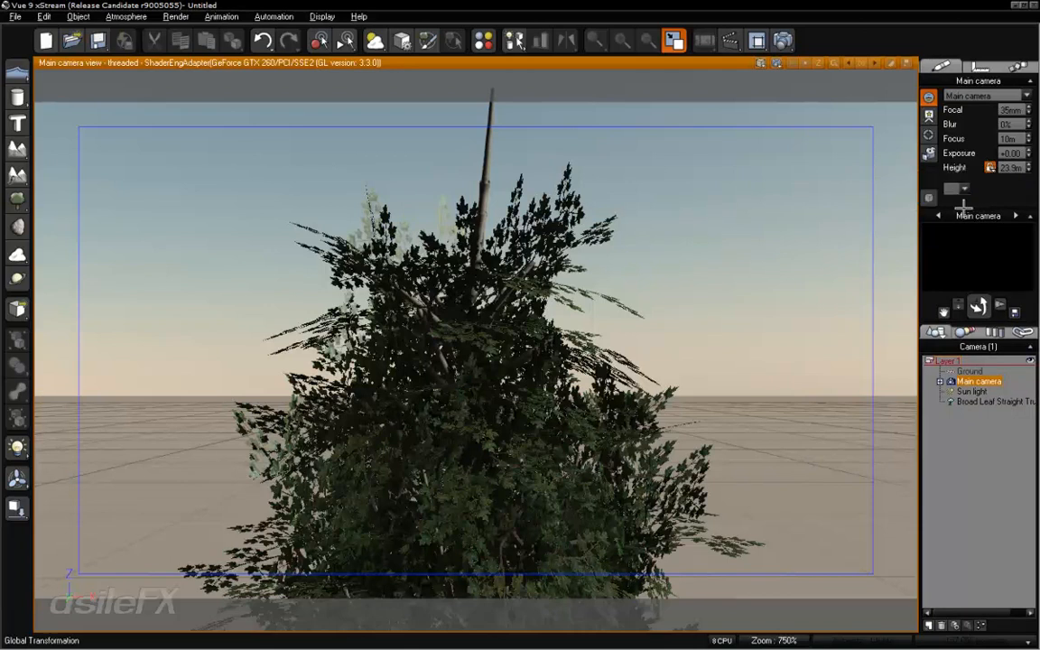
left_click(1009, 170)
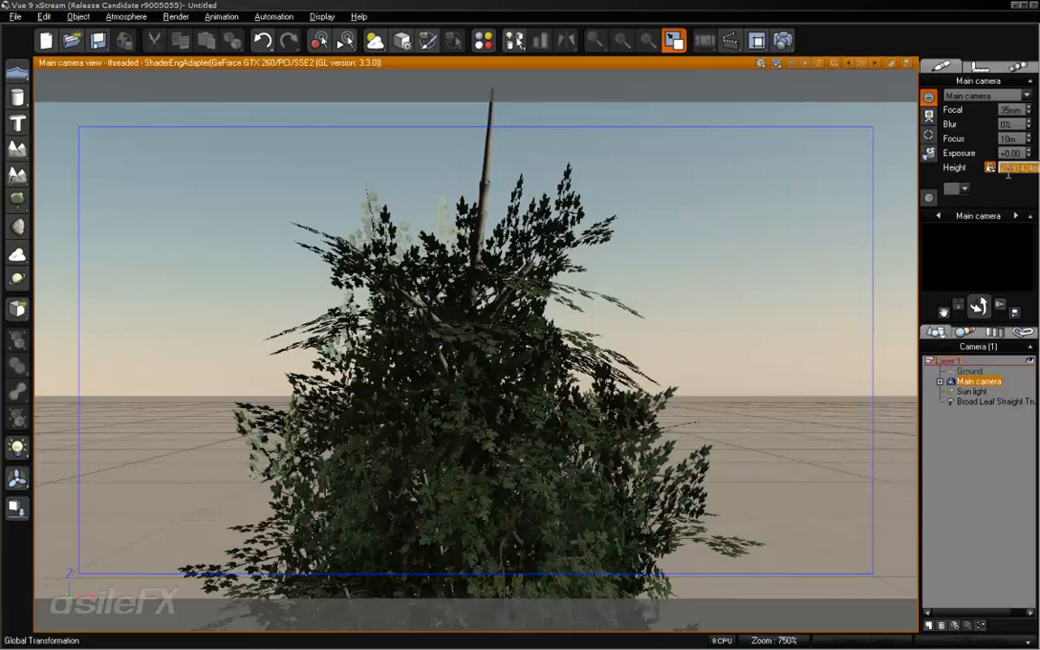
type("1")
key("Return")
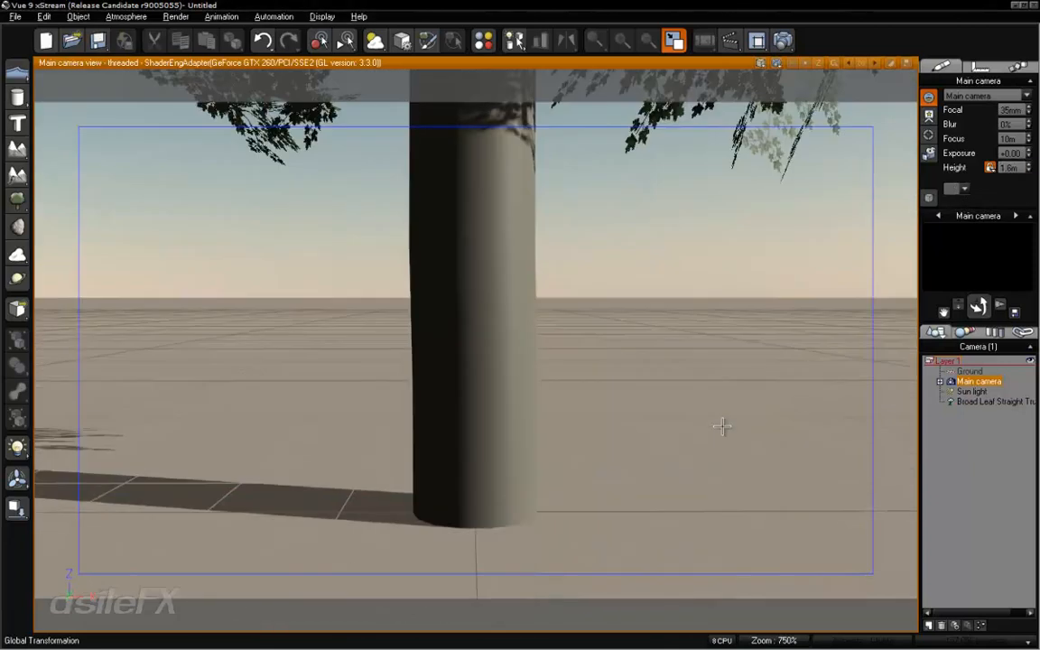
Step: Select the Broad Leaf tree and inspect it in the Plant Editor, leaving the editor without changes
left_click(659, 312)
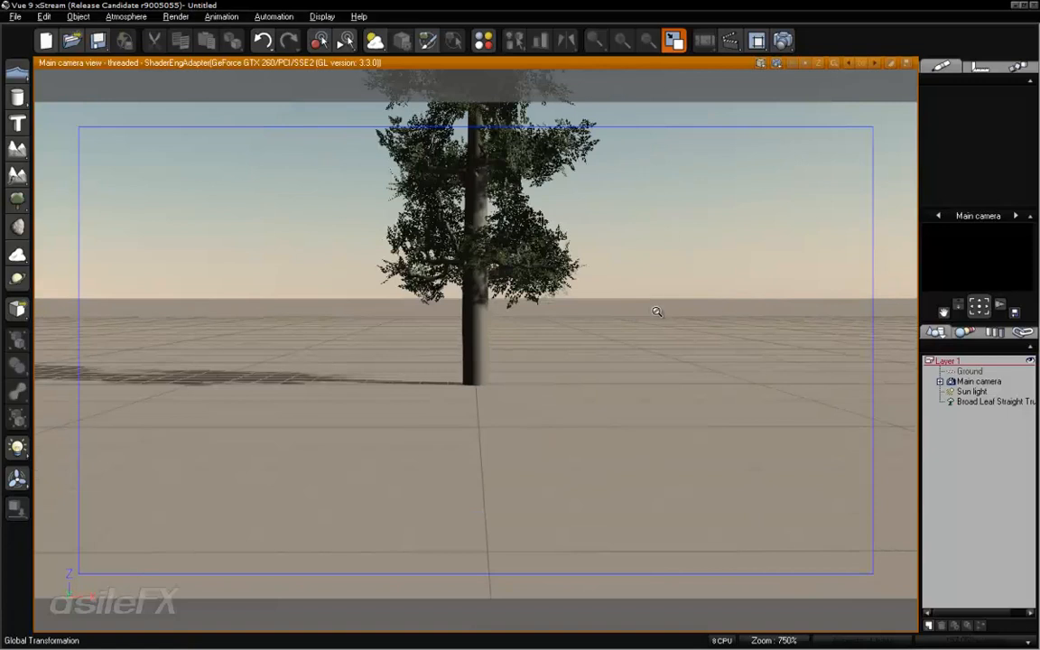
scroll(658, 311, "down", 5)
right_click_drag(486, 258, 511, 282)
left_click(578, 417)
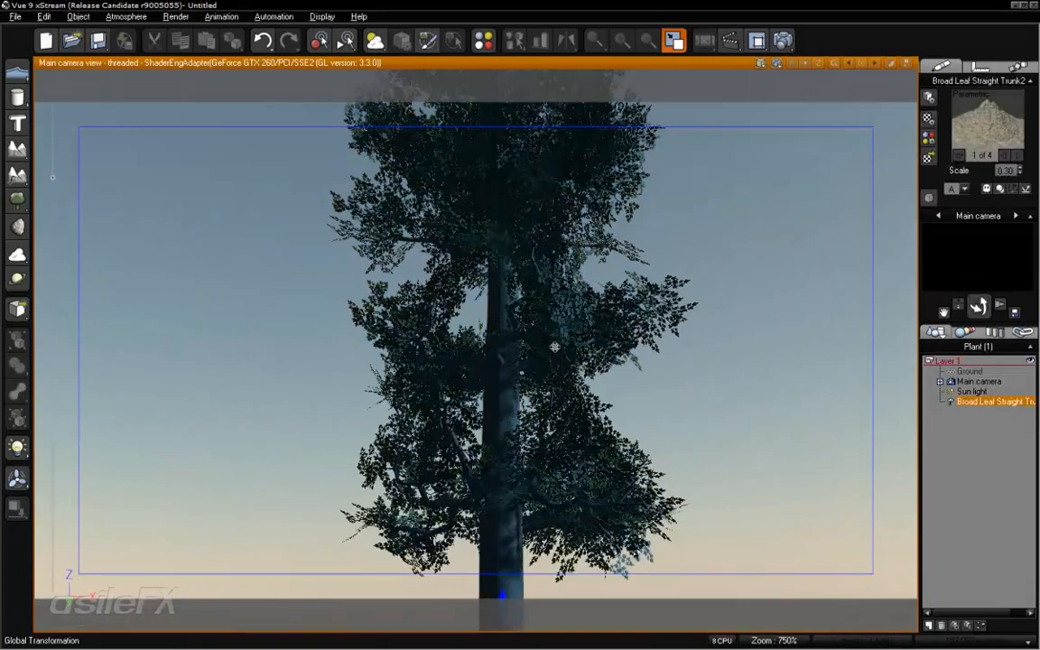
right_click_drag(778, 474, 775, 425)
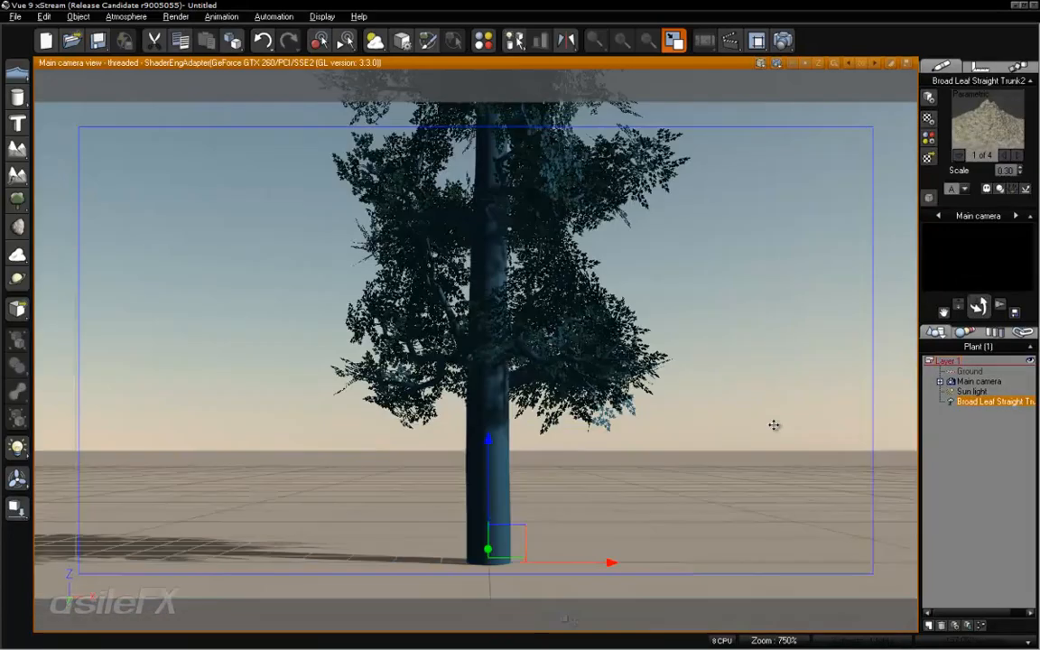
scroll(776, 426, "down", 3)
right_click_drag(695, 414, 697, 445)
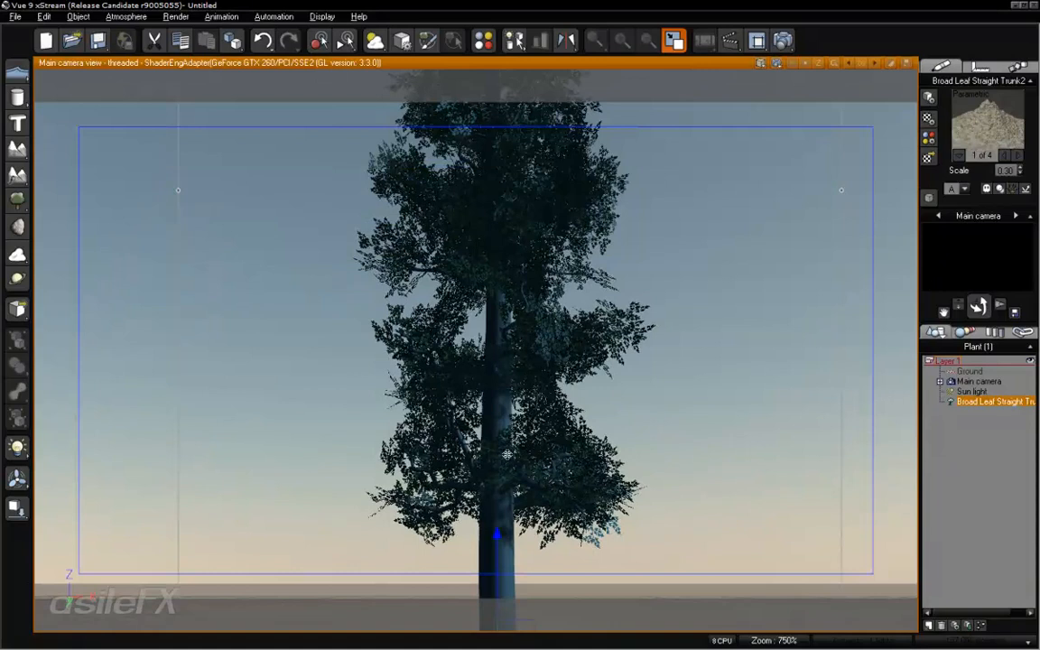
double_click(558, 326)
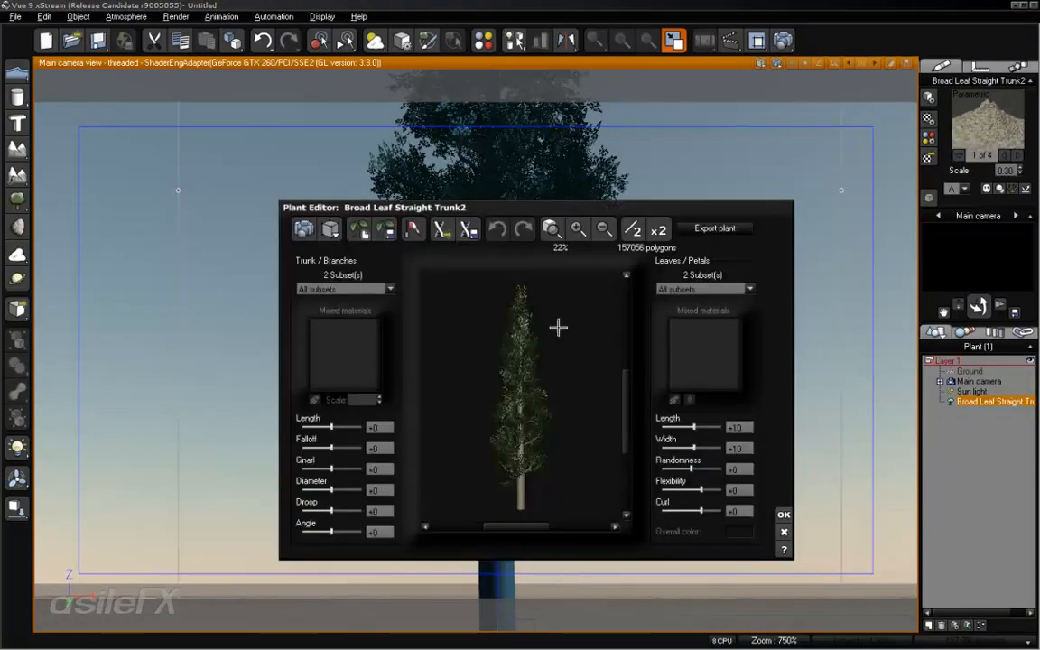
left_click(781, 534)
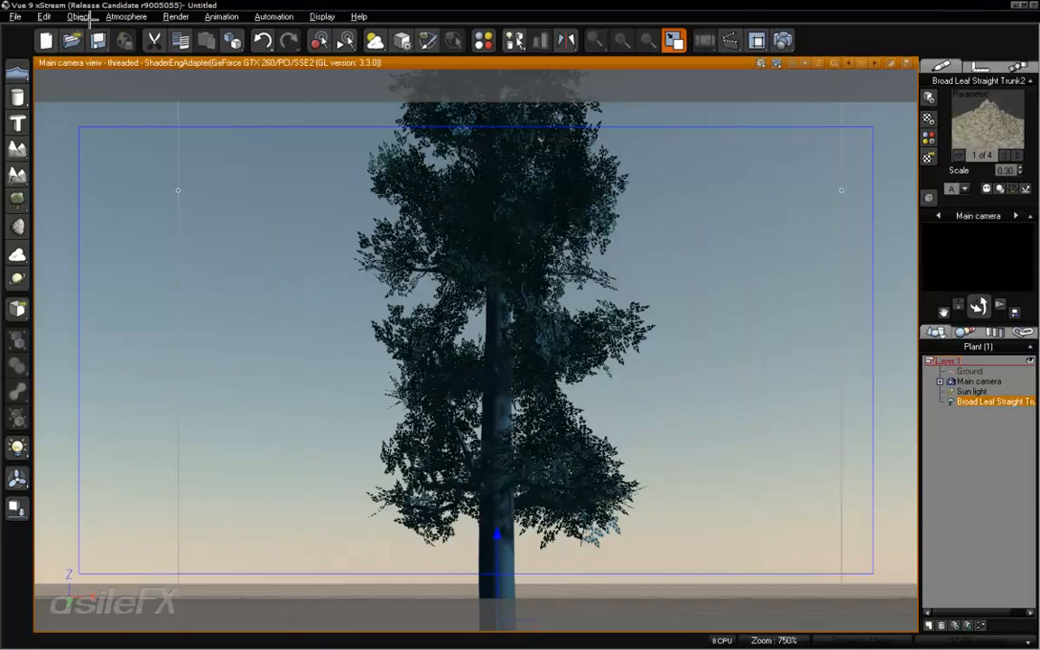
Step: Review the commands available for the Broad Leaf tree and choose Edit Object for it
left_click(81, 16)
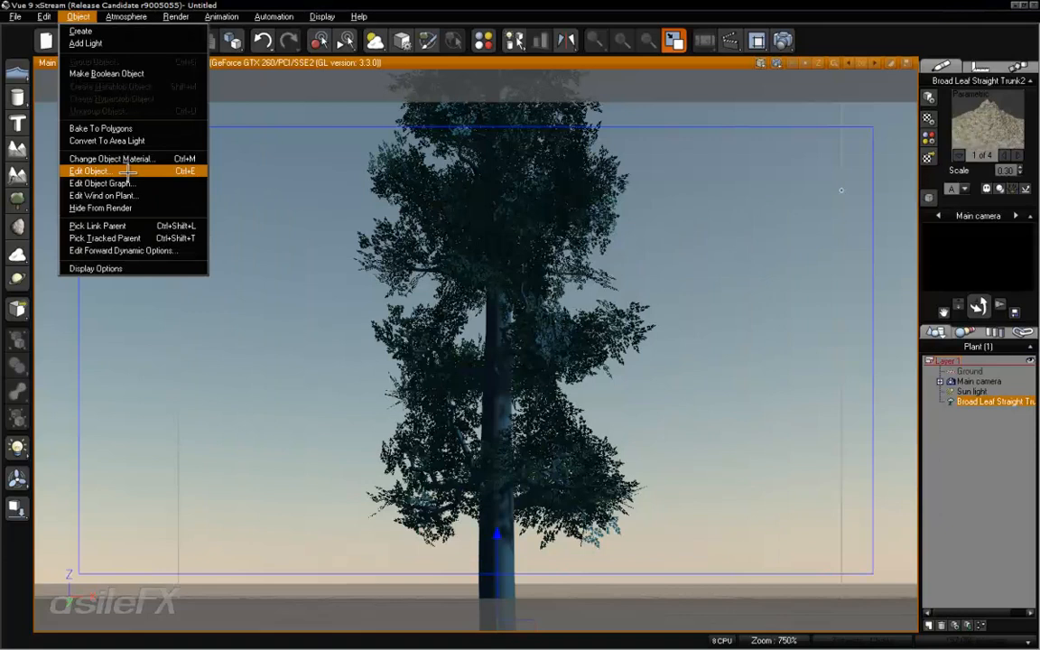
left_click(535, 320)
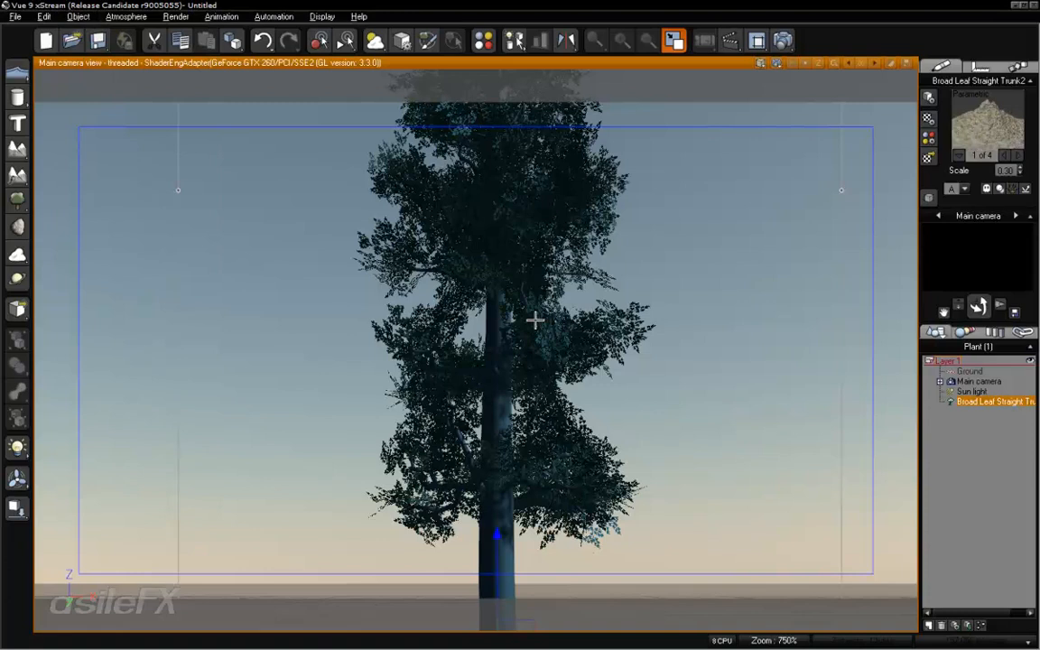
right_click(536, 316)
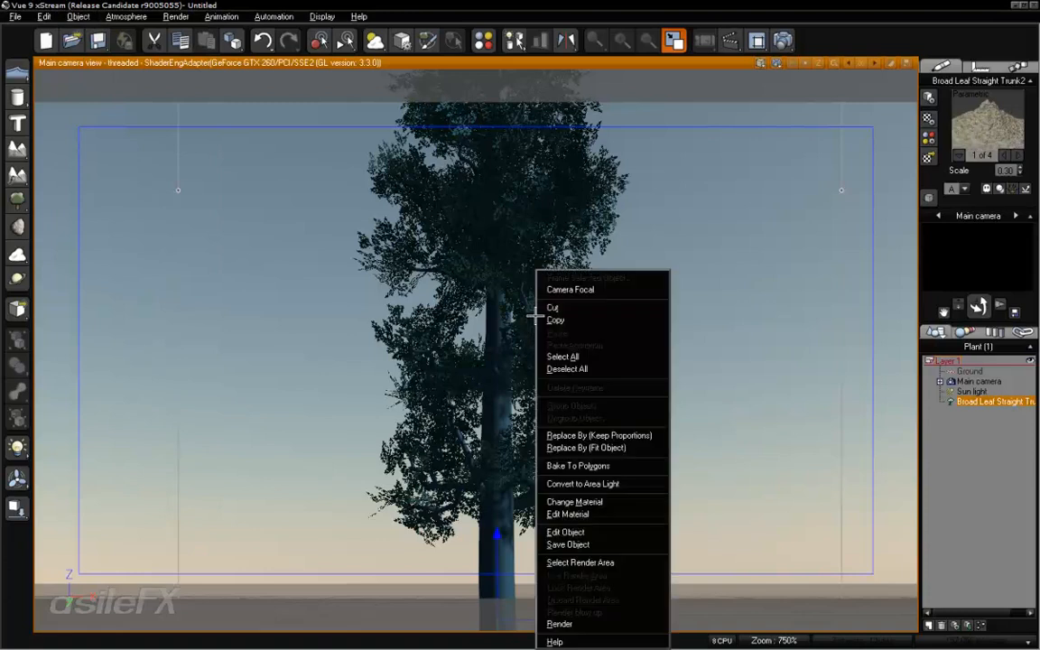
left_click(952, 458)
left_click(980, 401)
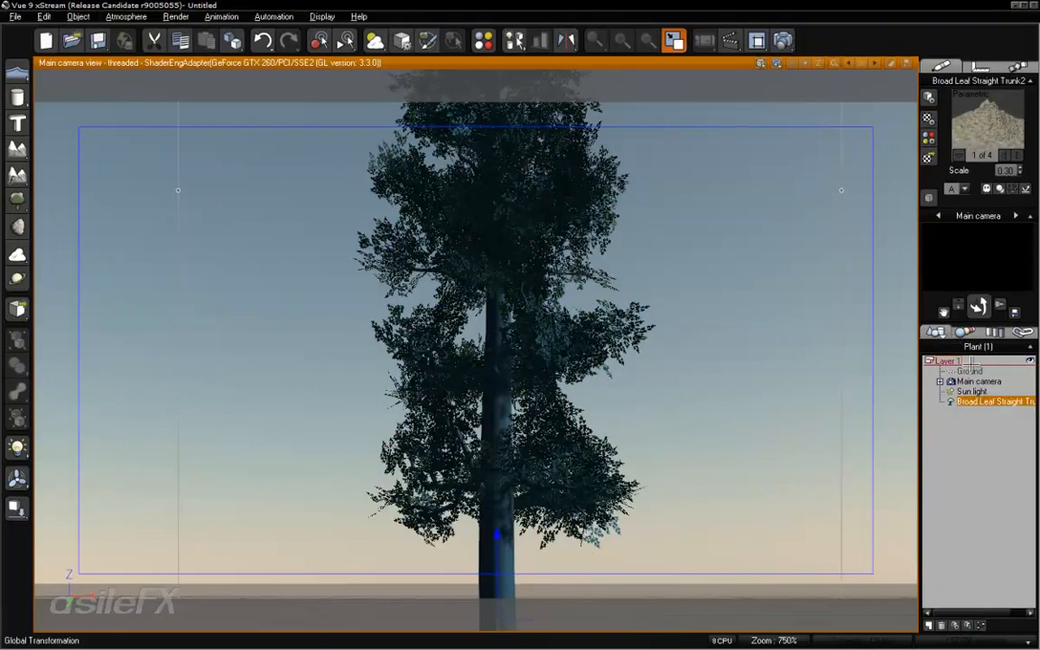
right_click(976, 401)
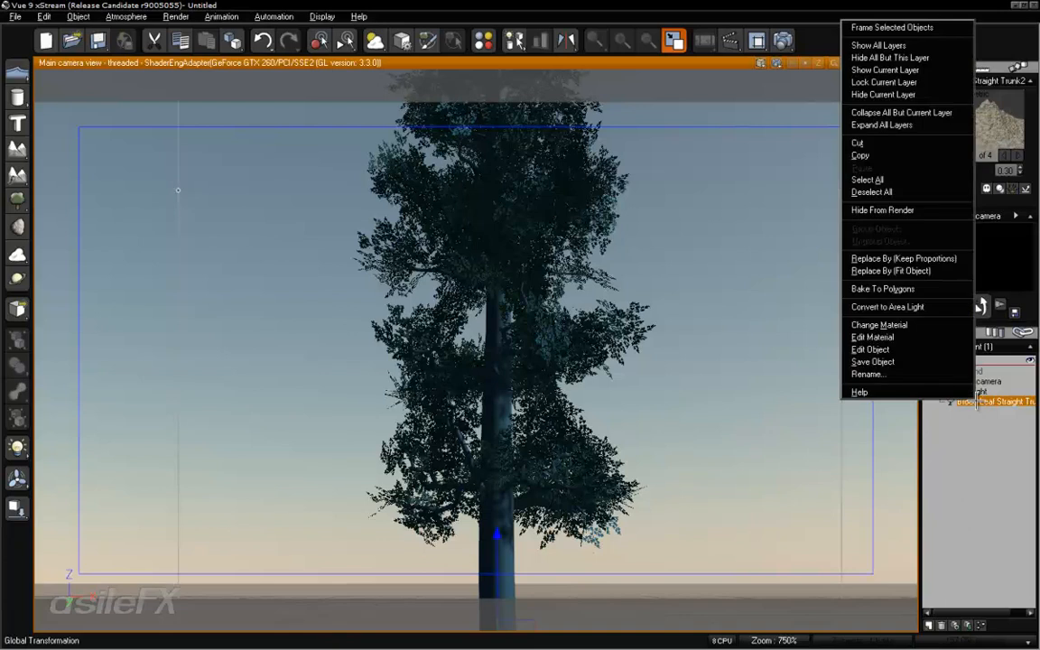
left_click(904, 349)
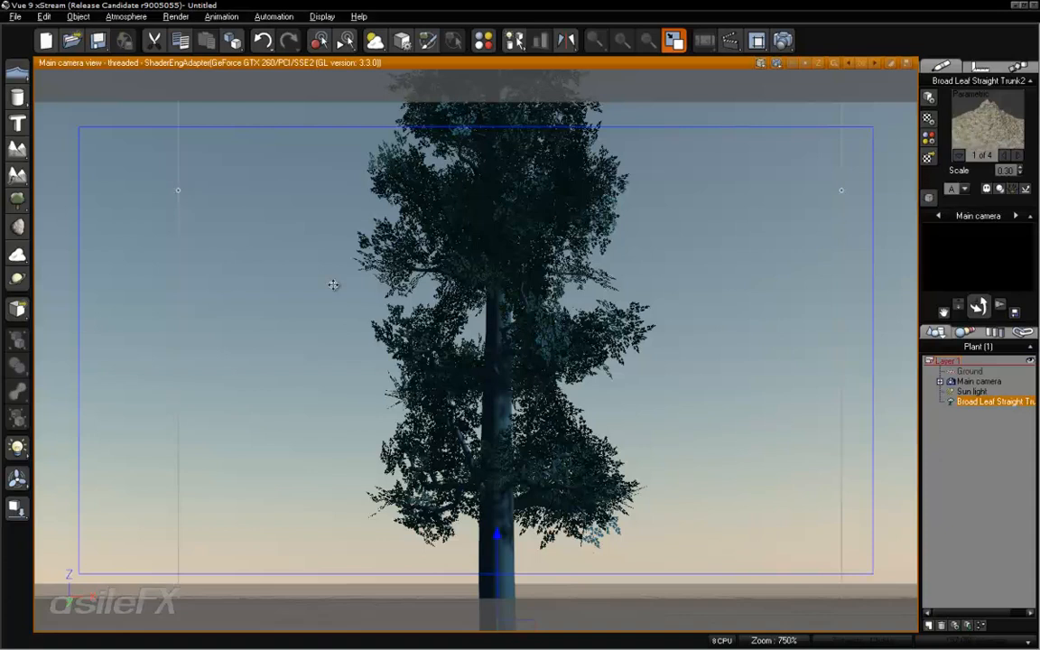
Step: Open the Broad Leaf tree in the Plant Editor and generate three new variations of it in succession
right_click(514, 300)
left_click(618, 536)
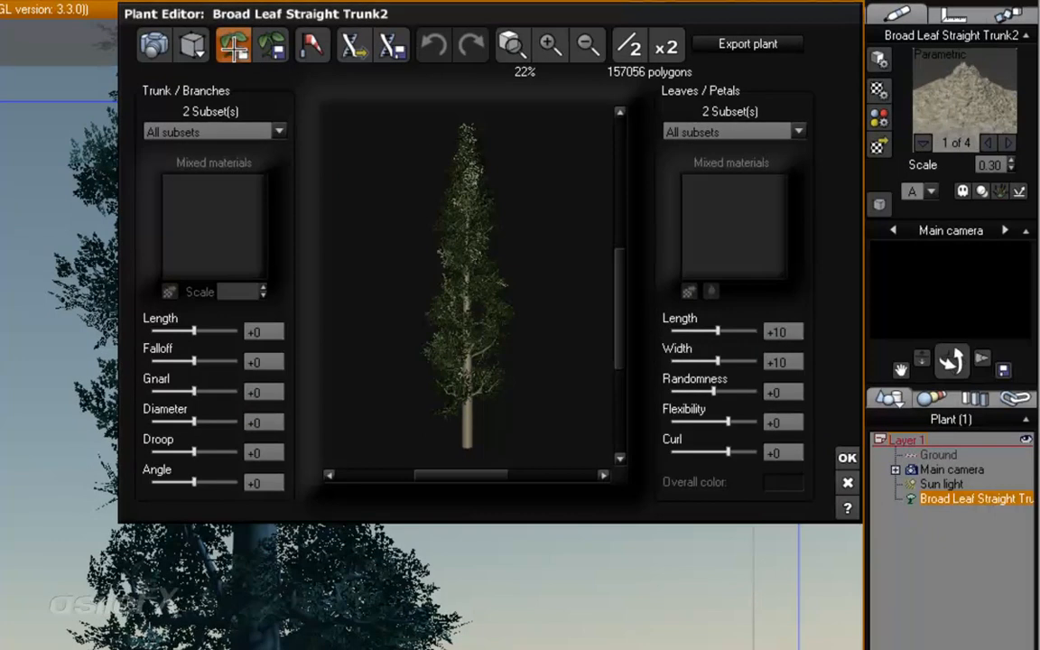
left_click(233, 47)
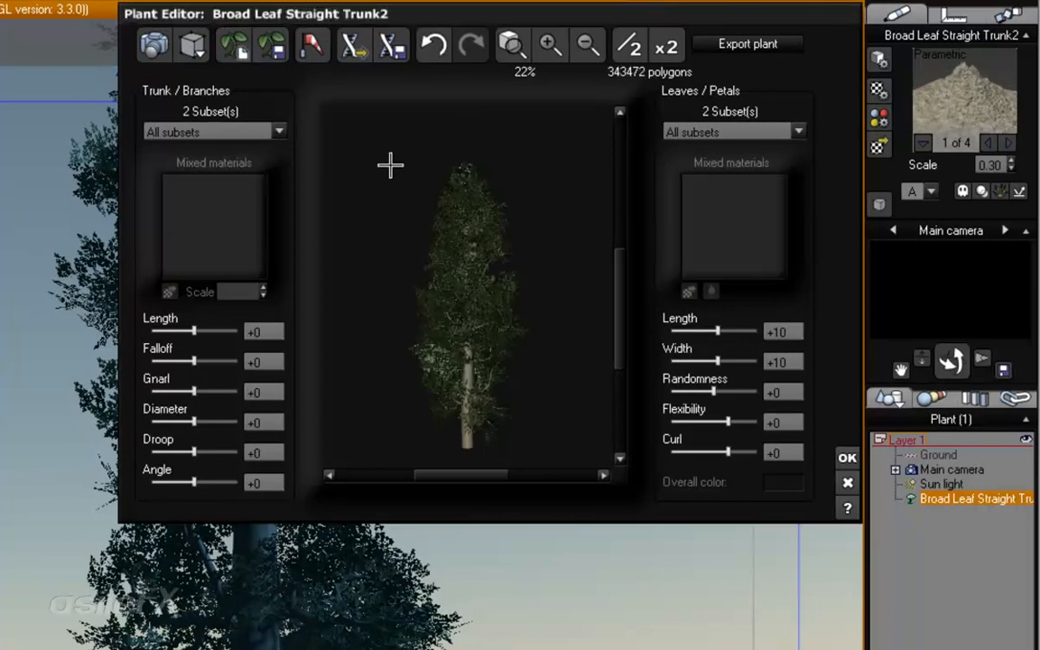
left_click(233, 47)
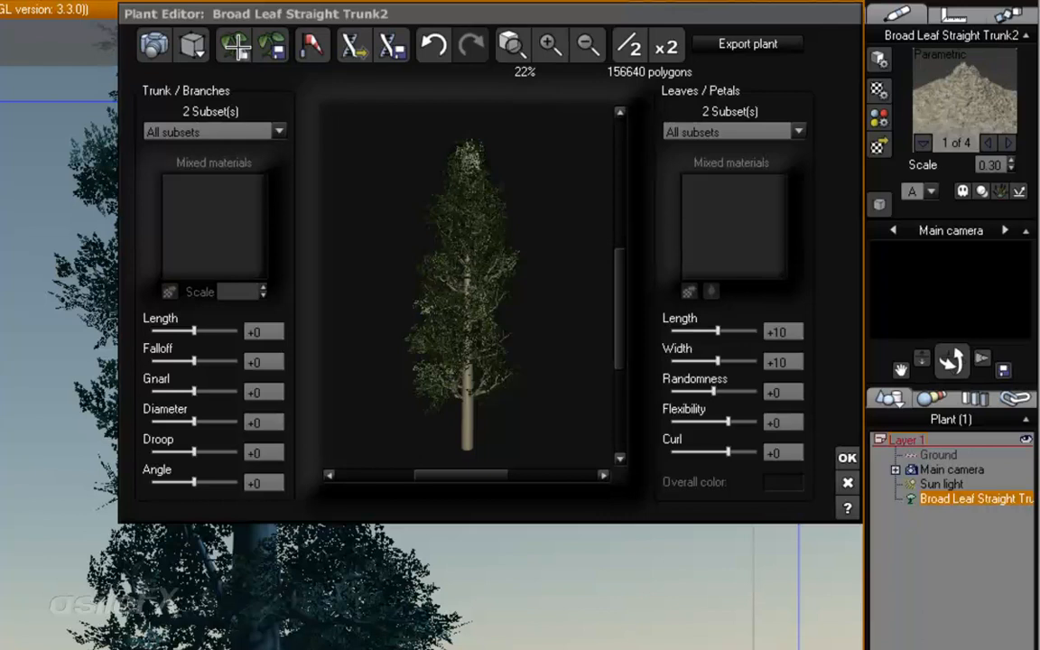
left_click(235, 47)
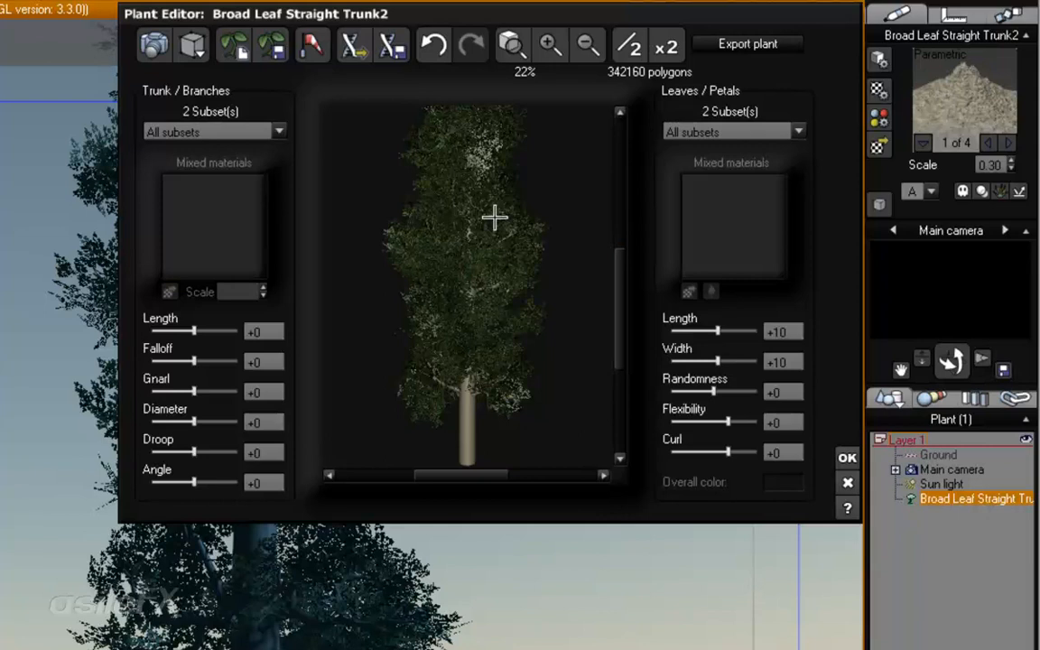
Step: Set the leaf length and width to 0 for all leaf subsets, inspecting the foliage at closer range
mouse_move(588, 247)
left_mouse_down()
mouse_move(583, 256)
mouse_move(584, 244)
left_mouse_up()
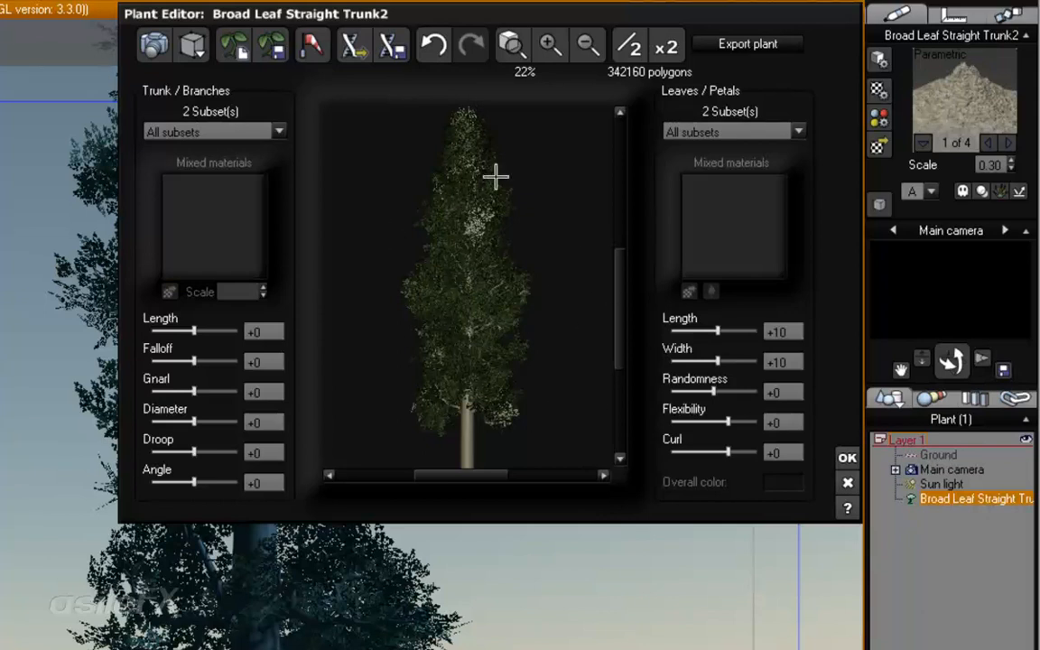
left_click(550, 44)
left_click(551, 43)
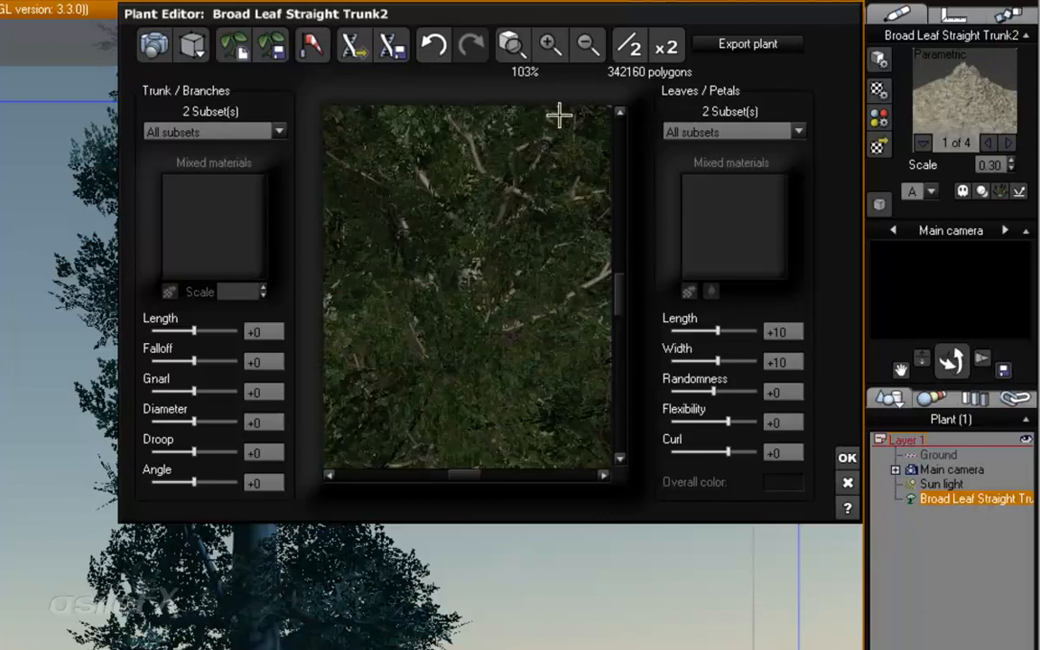
left_click(587, 46)
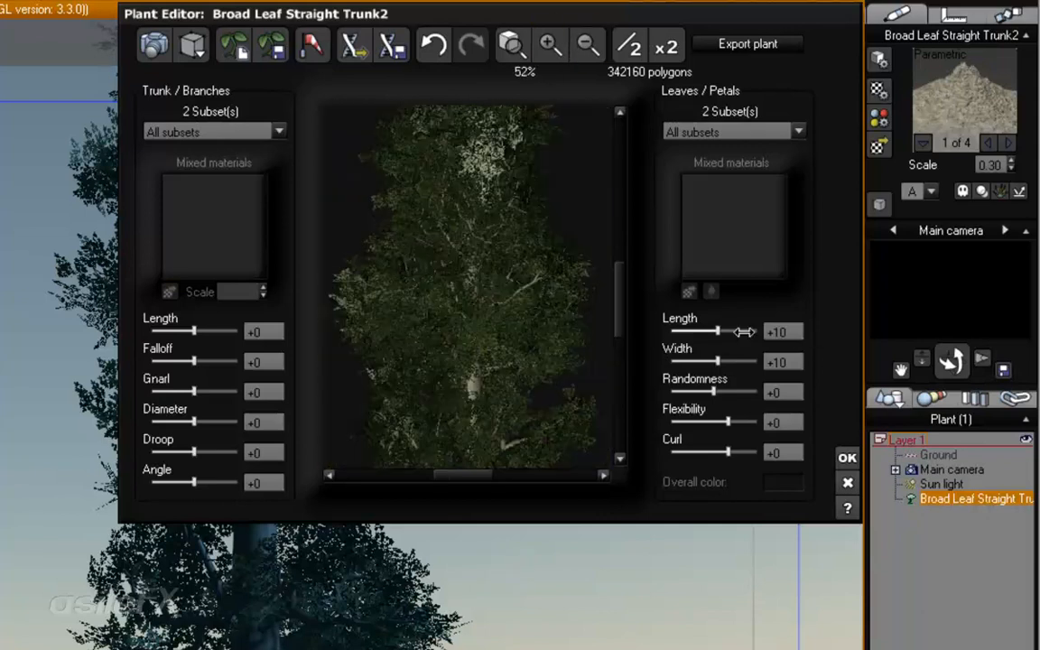
left_click(783, 331)
type("0")
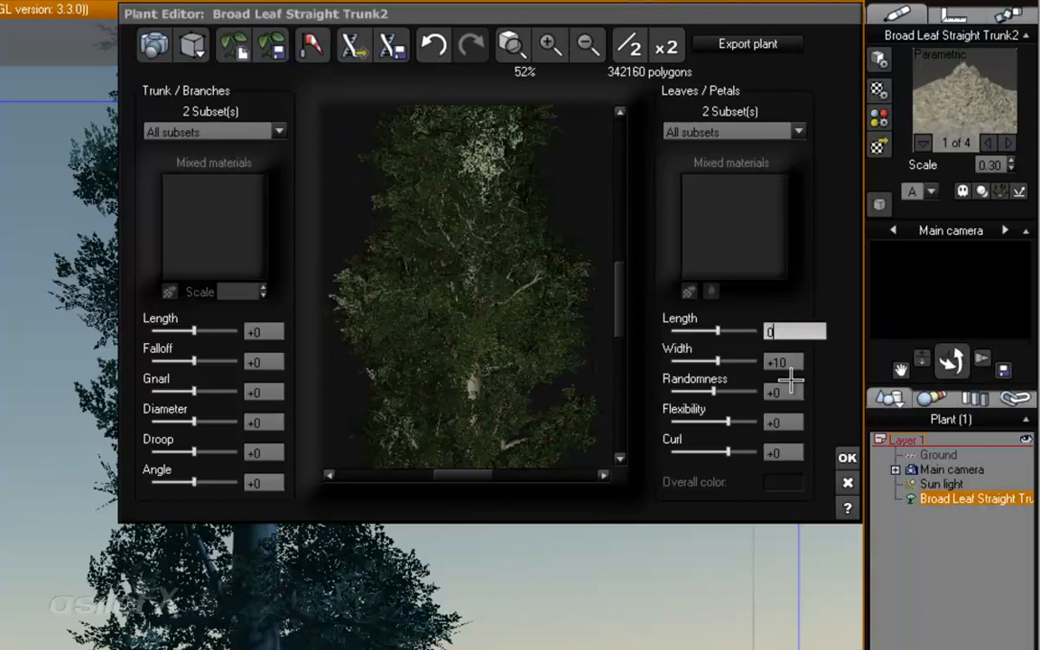
left_click(790, 363)
type("0")
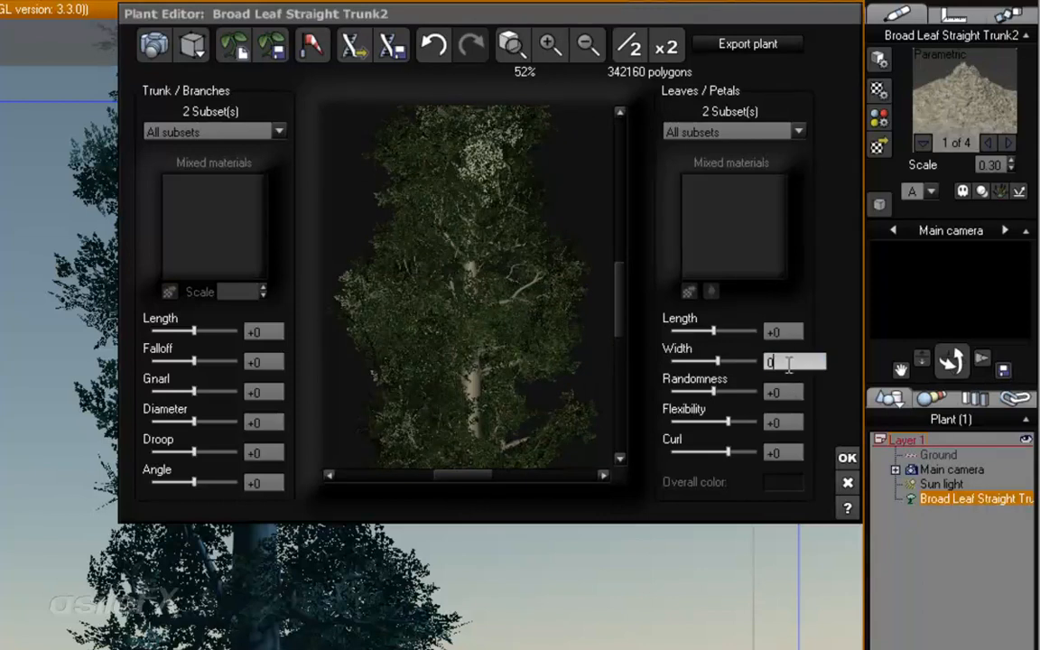
key("Return")
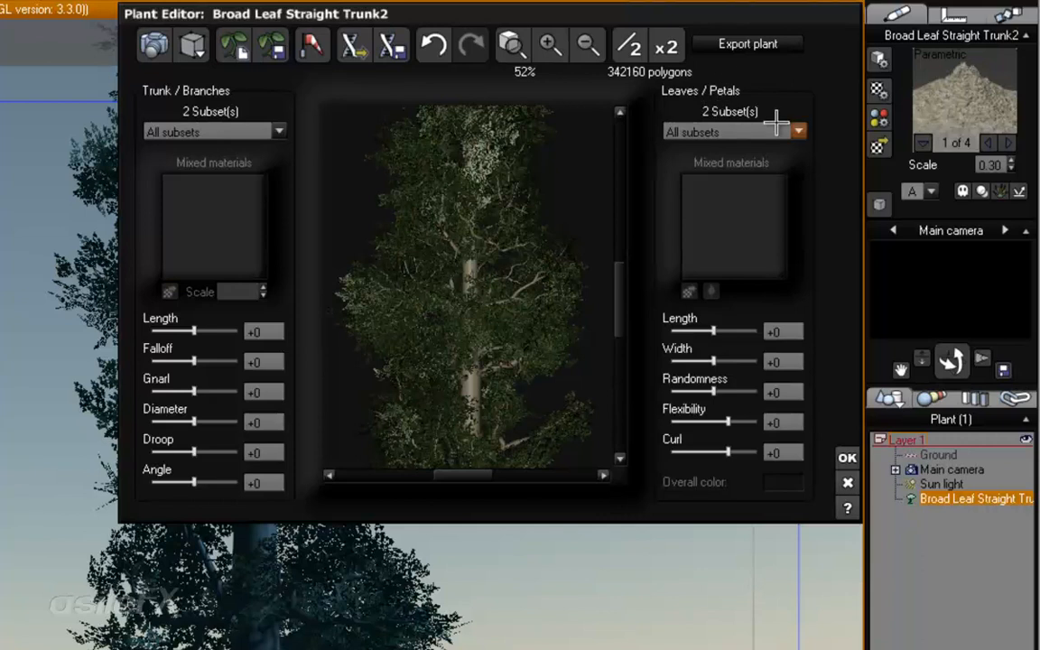
left_click(785, 333)
left_click(785, 363)
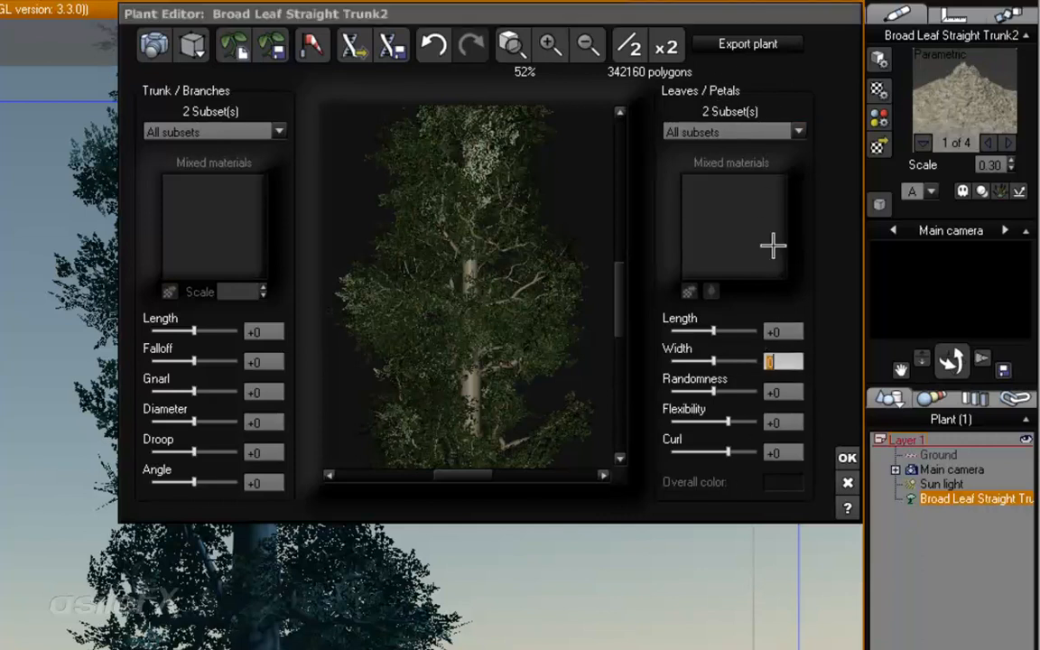
Step: Compare the materials and settings of the Leaves 1 and Leaves 2 subsets
left_click(700, 131)
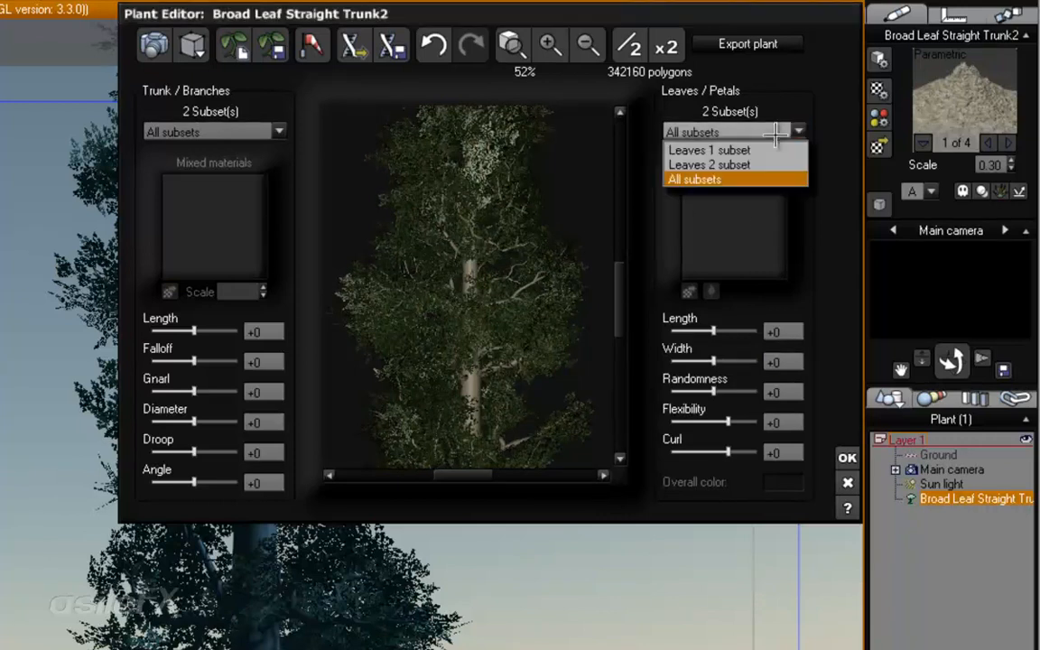
left_click(709, 150)
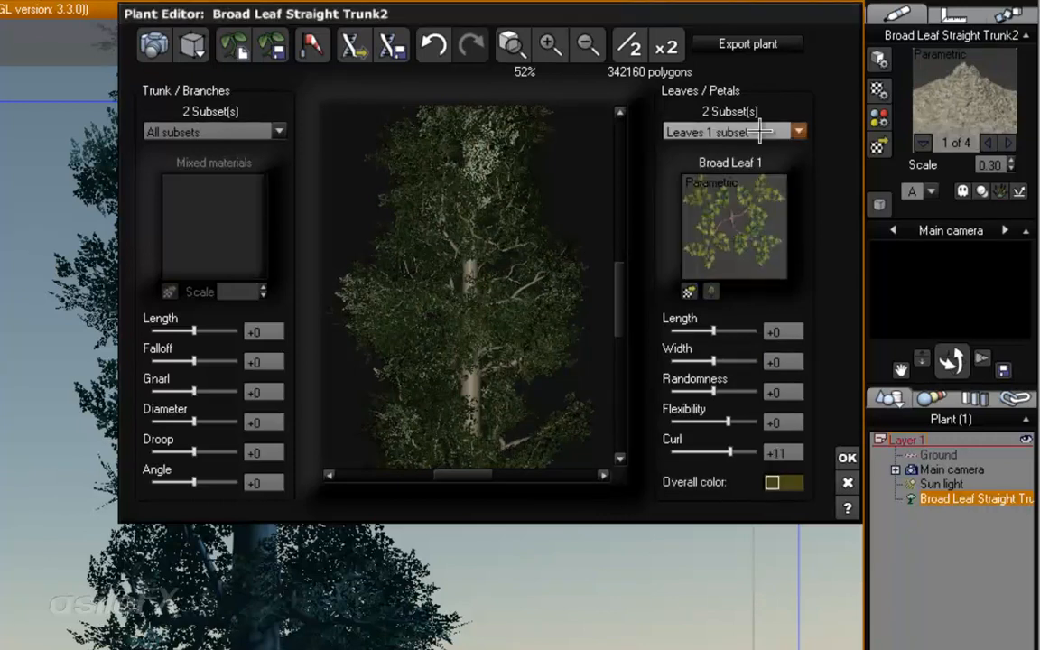
left_click(757, 132)
left_click(757, 165)
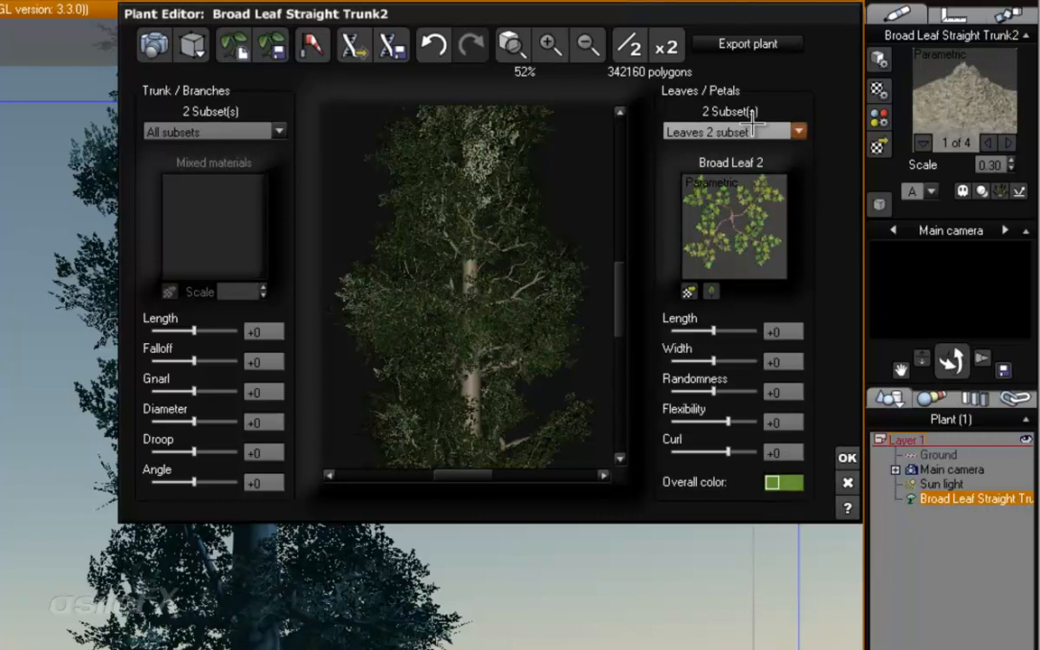
left_click(749, 132)
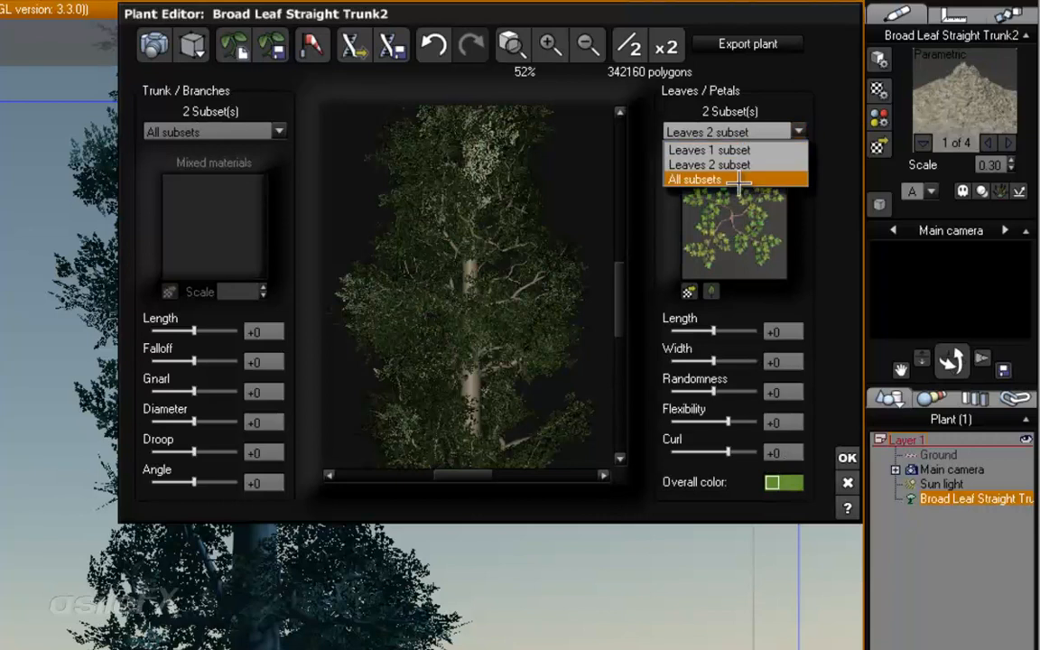
left_click(542, 291)
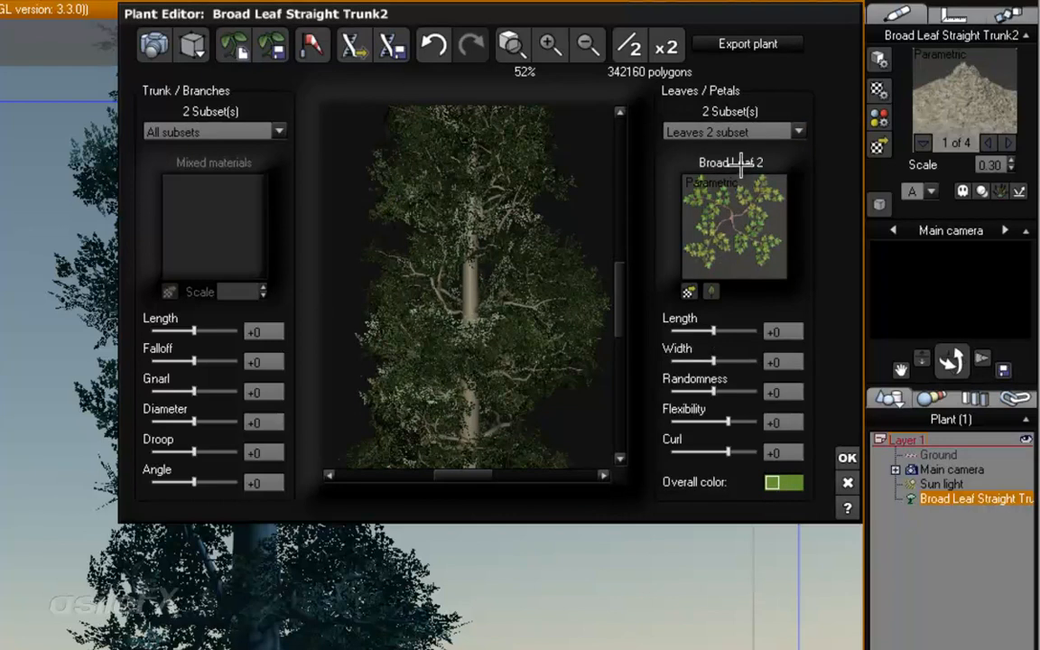
Step: Try a leaf length of +40 on the Leaves 1 subset, inspect the foliage, and reset the length to 0
left_click(743, 133)
left_click(752, 150)
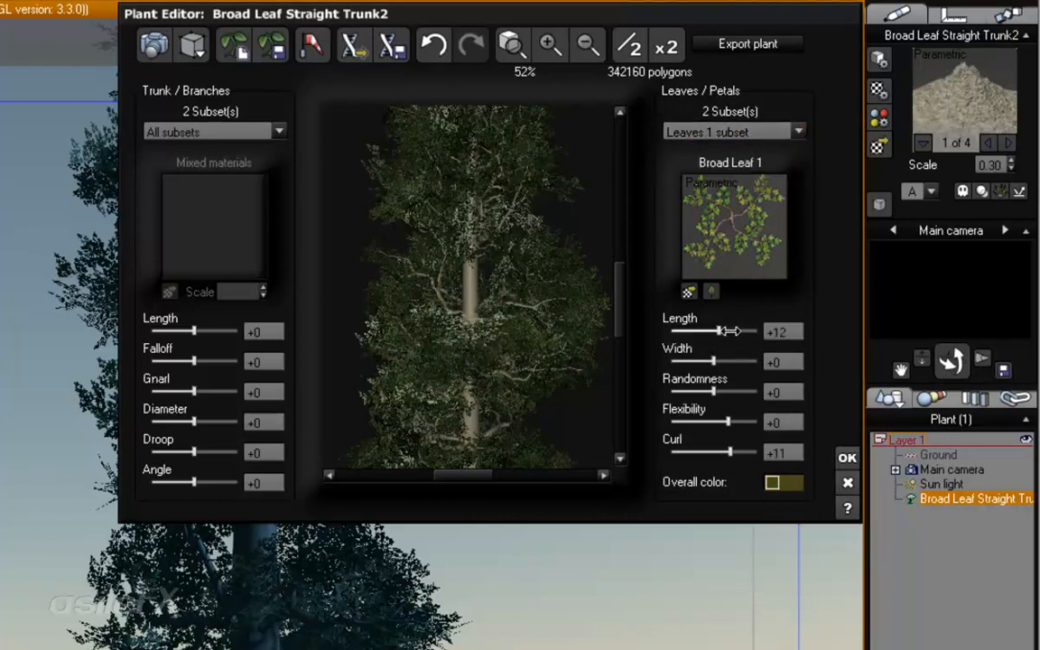
left_click_drag(729, 331, 743, 330)
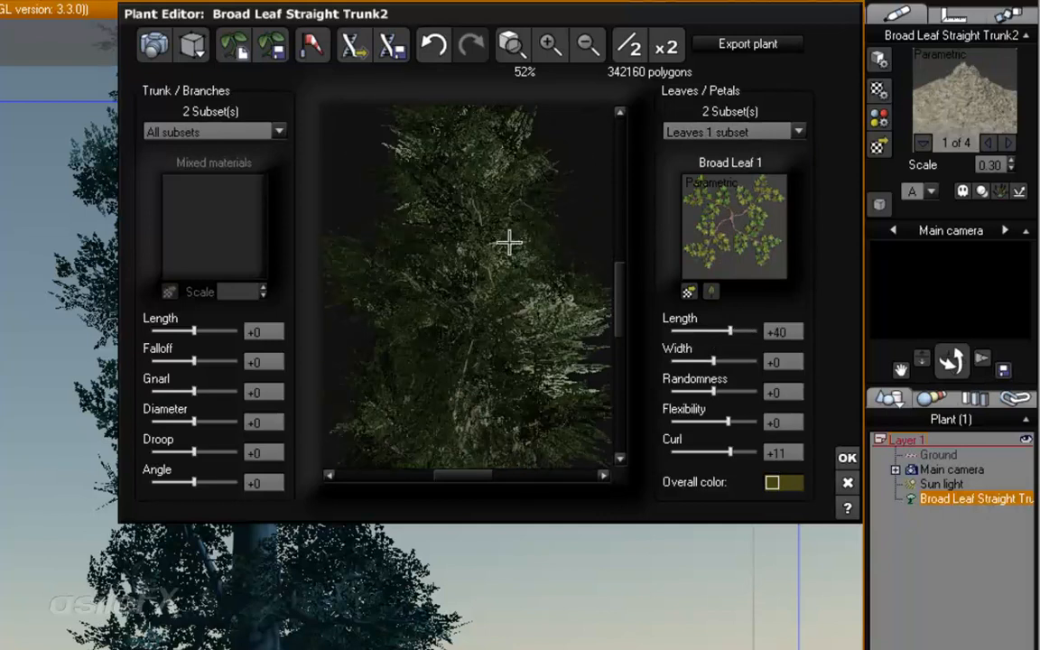
left_click_drag(483, 208, 476, 251)
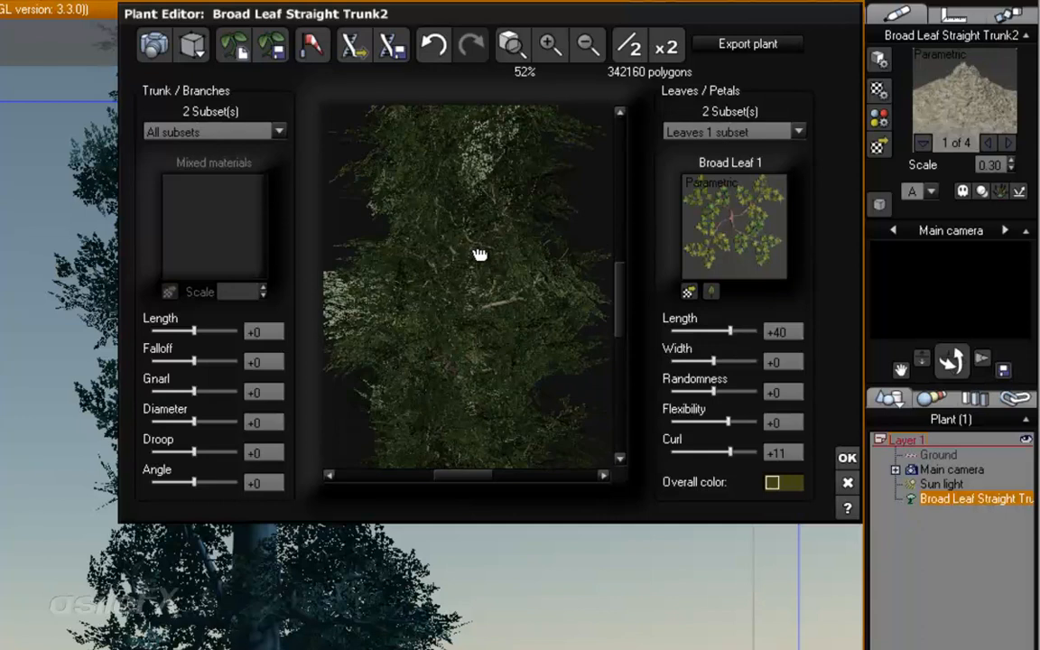
left_click_drag(604, 252, 452, 306)
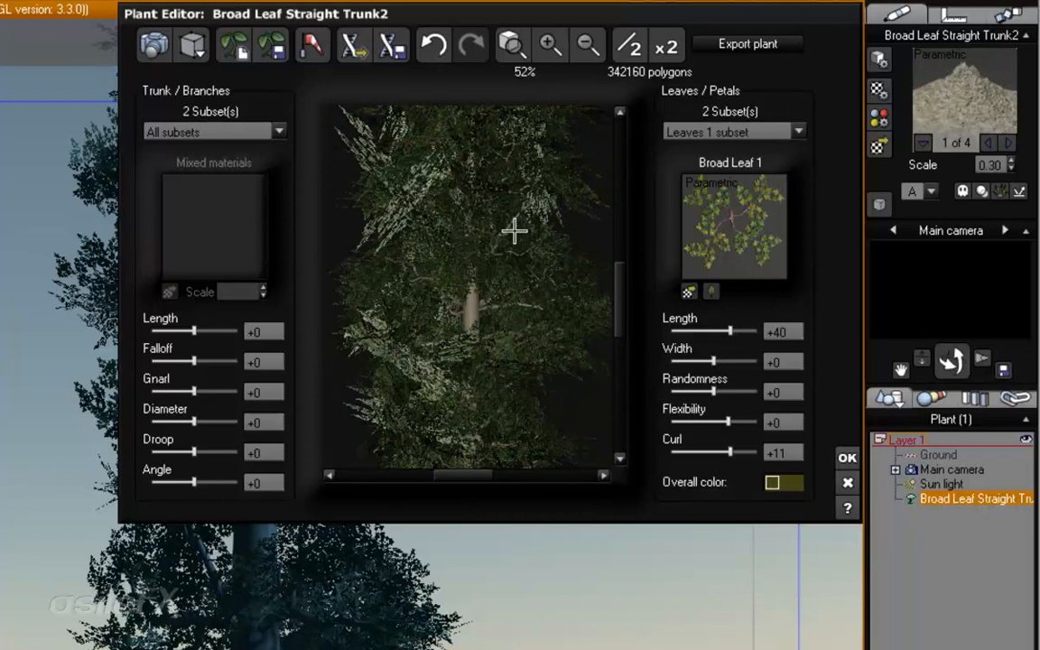
left_click(786, 332)
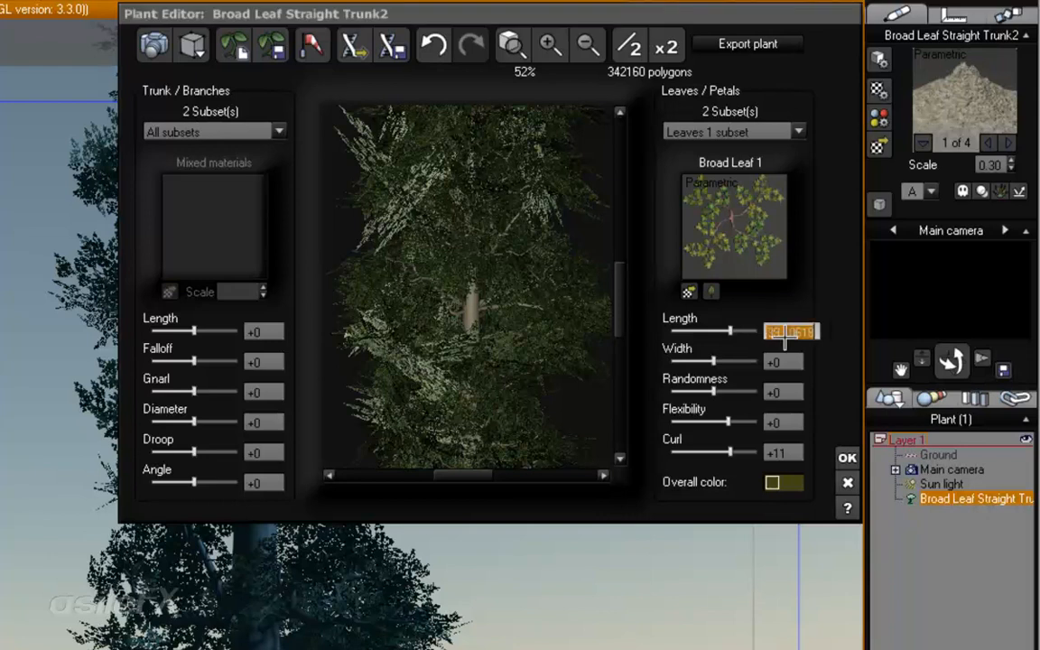
type("0")
key("Return")
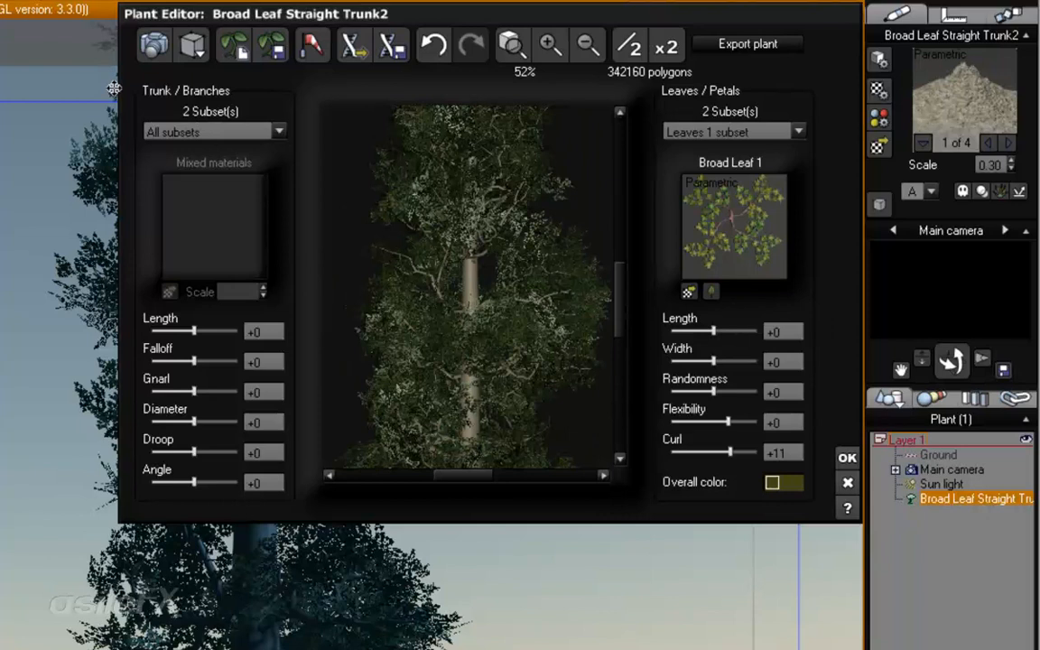
Step: Choose the Trunk subset and set its diameter to -15
left_click(210, 131)
left_click(217, 146)
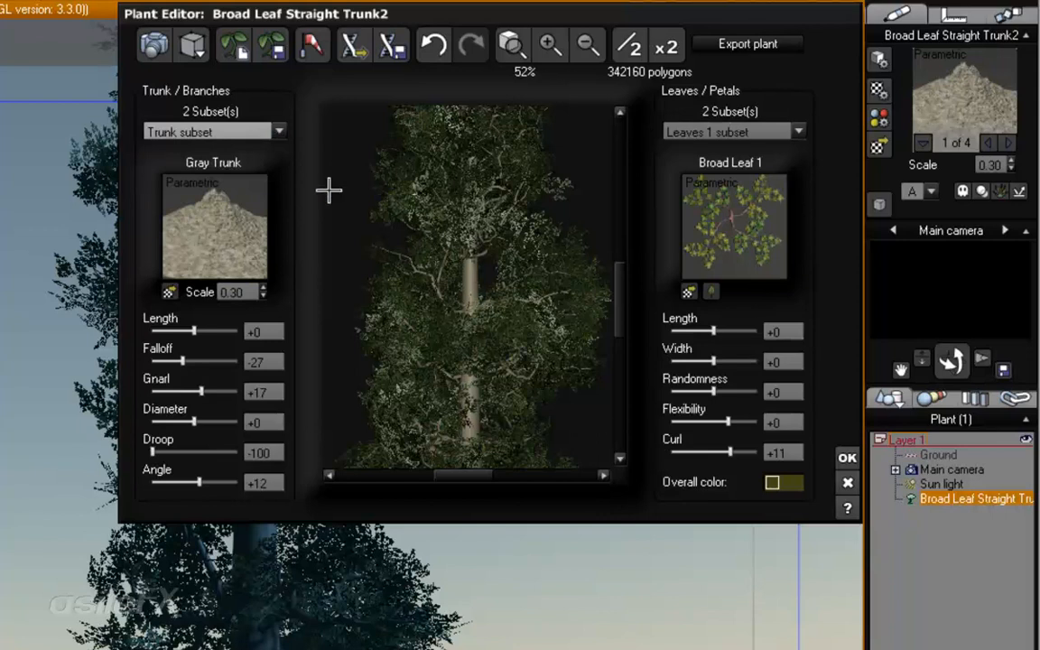
left_click_drag(427, 255, 419, 269)
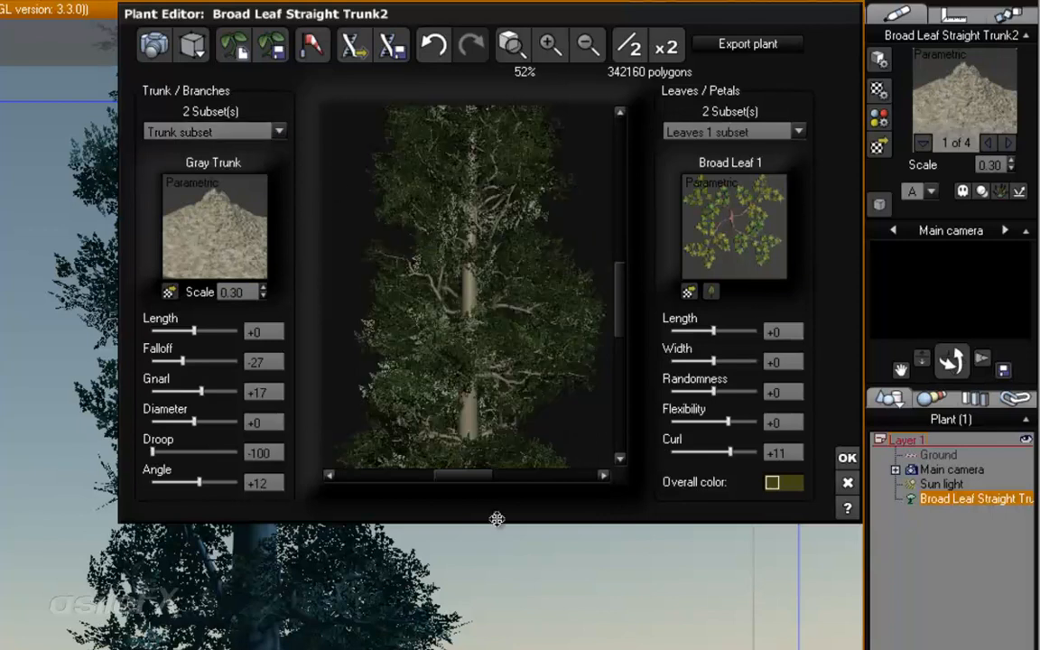
left_click_drag(488, 378, 619, 327)
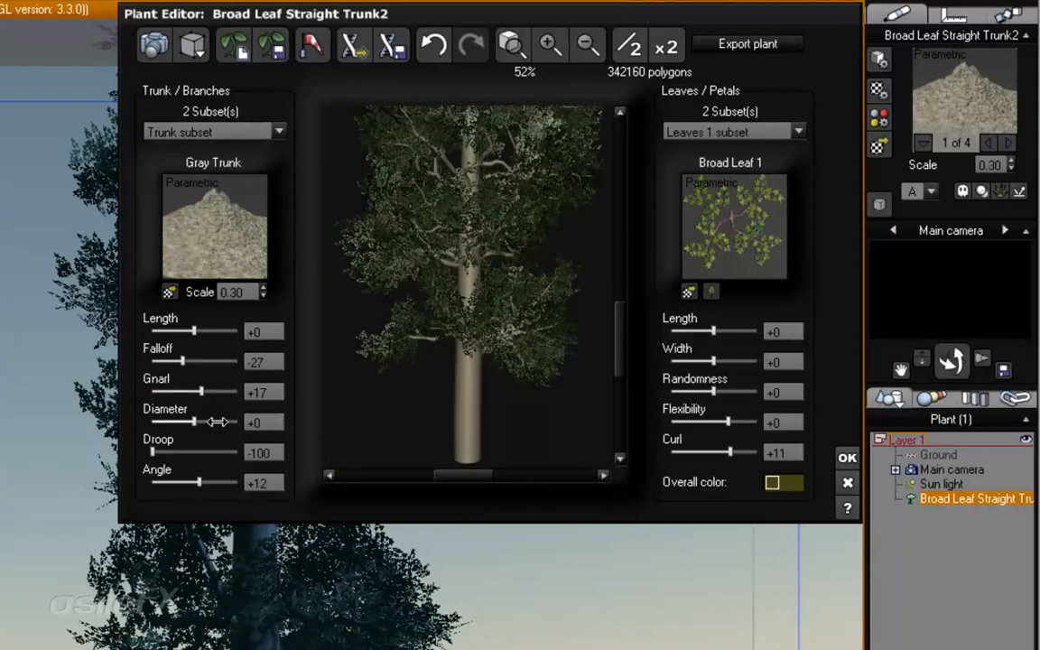
left_click_drag(217, 421, 213, 422)
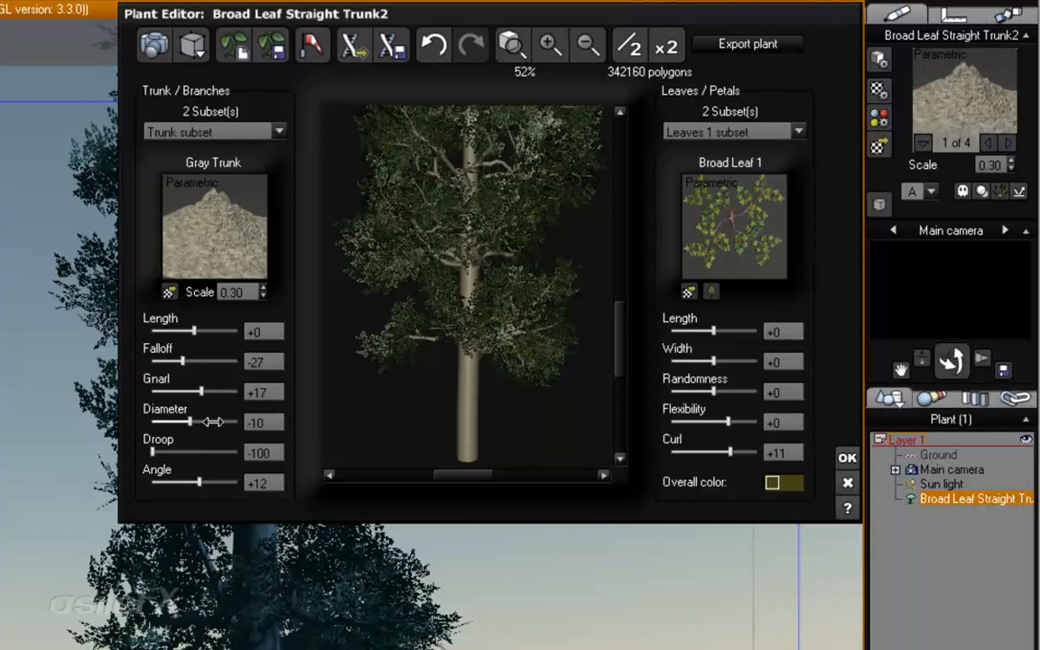
left_click(259, 421)
key("BackSpace")
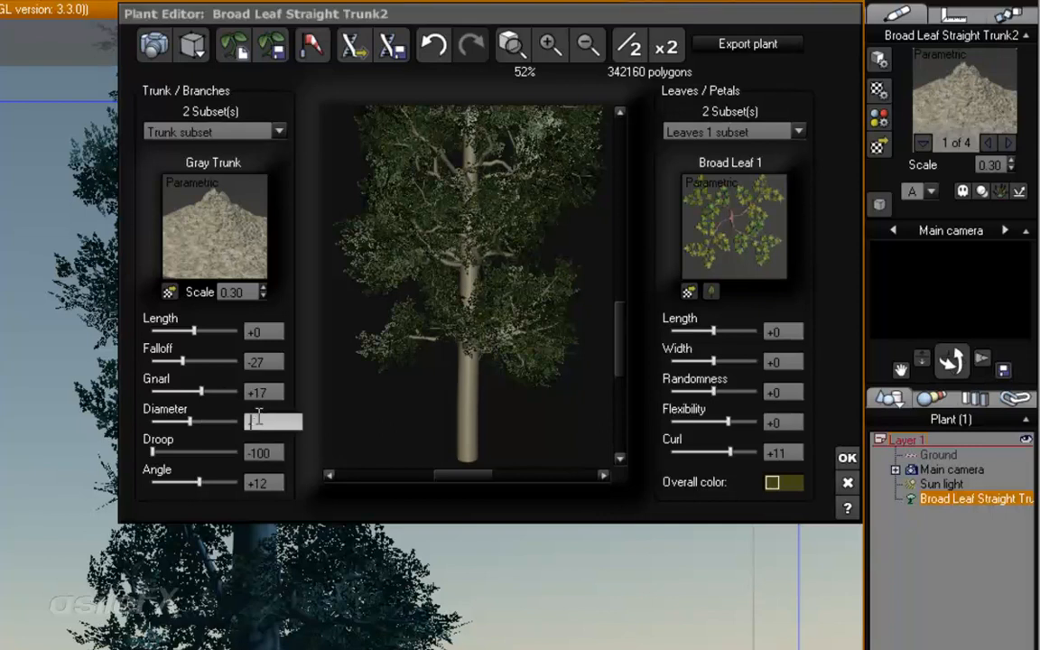
key("Return")
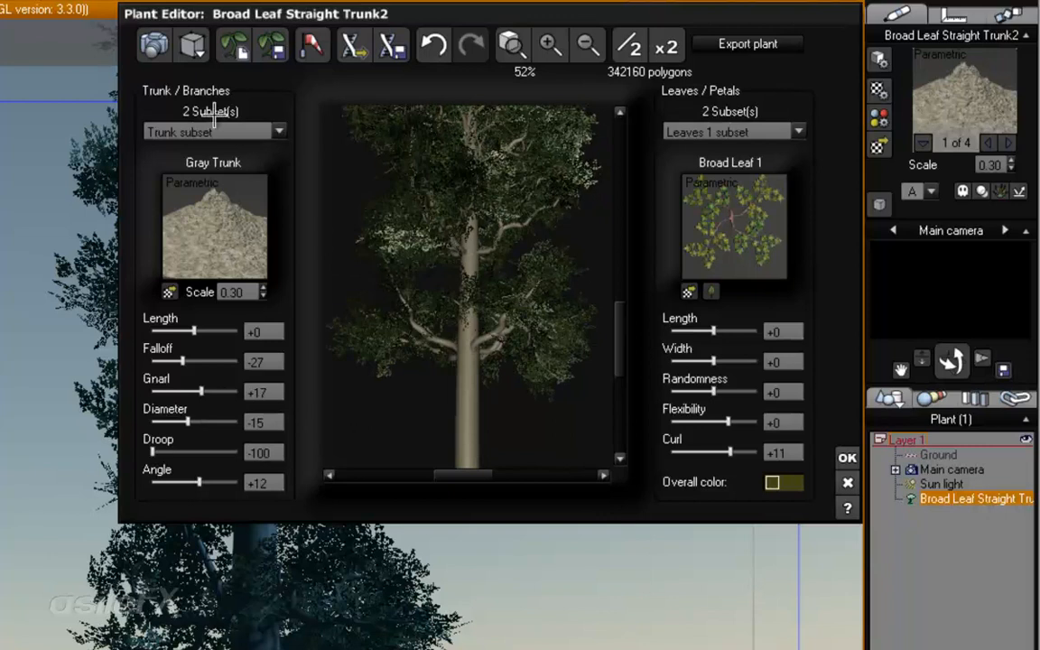
Step: Set the Trunk subset's angle to -20 after trying +22, and inspect the branches
mouse_move(199, 483)
left_mouse_down()
mouse_move(152, 483)
mouse_move(226, 483)
mouse_move(214, 481)
left_mouse_up()
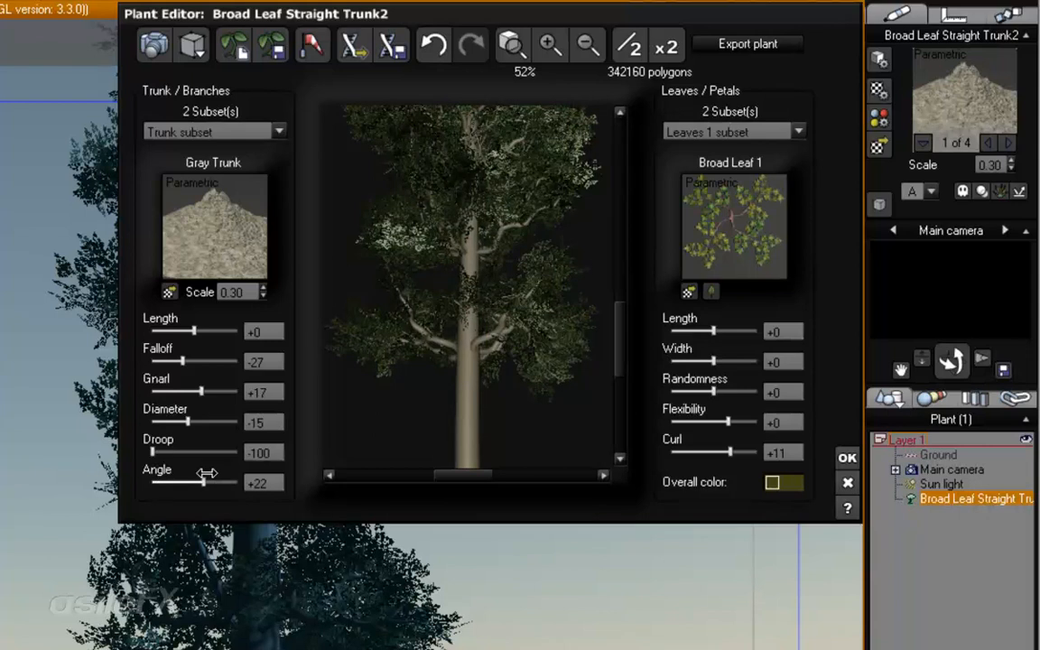
mouse_move(491, 195)
left_mouse_down()
mouse_move(490, 222)
mouse_move(492, 195)
left_mouse_up()
left_click_drag(203, 484, 184, 485)
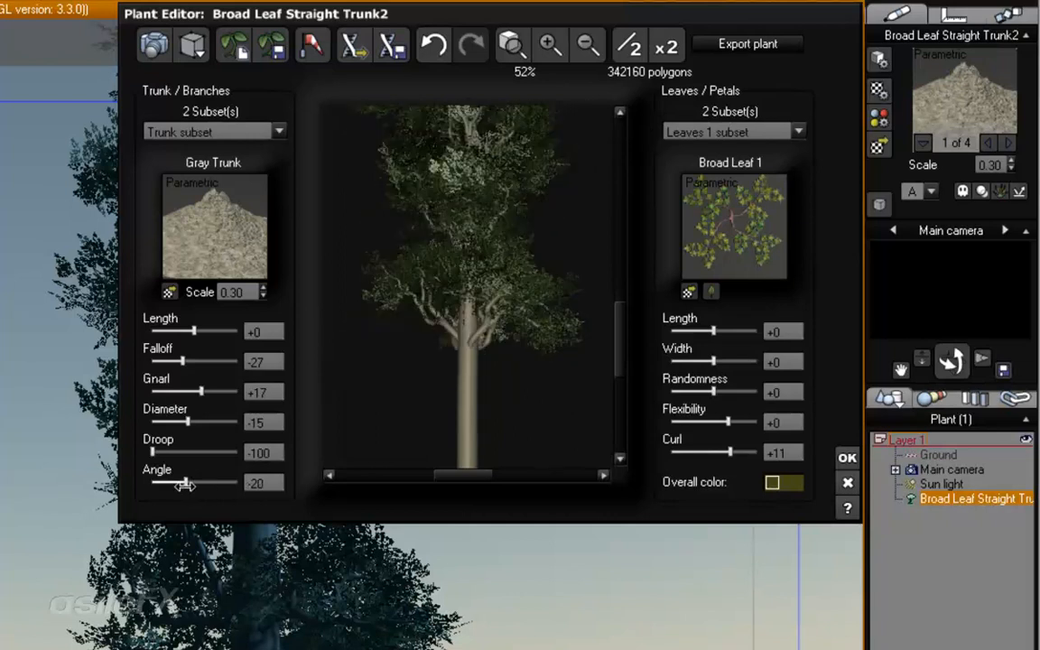
left_click_drag(478, 221, 510, 186)
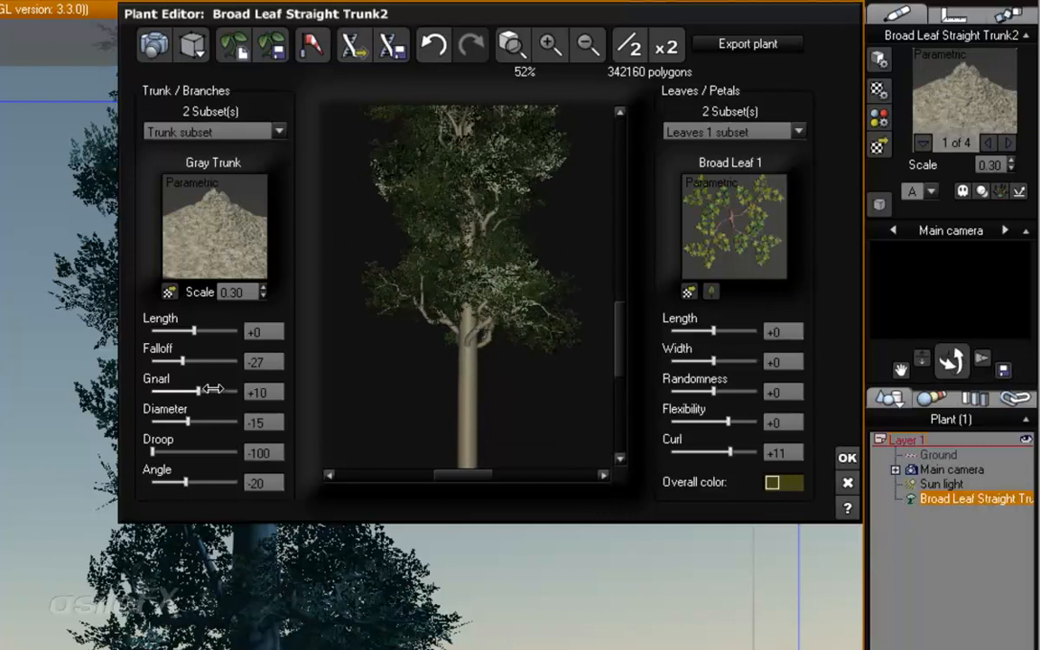
Step: Set the Trunk subset's gnarl to +100 and inspect the tree's shape from other angles
mouse_move(620, 333)
left_mouse_down()
mouse_move(627, 297)
mouse_move(626, 318)
left_mouse_up()
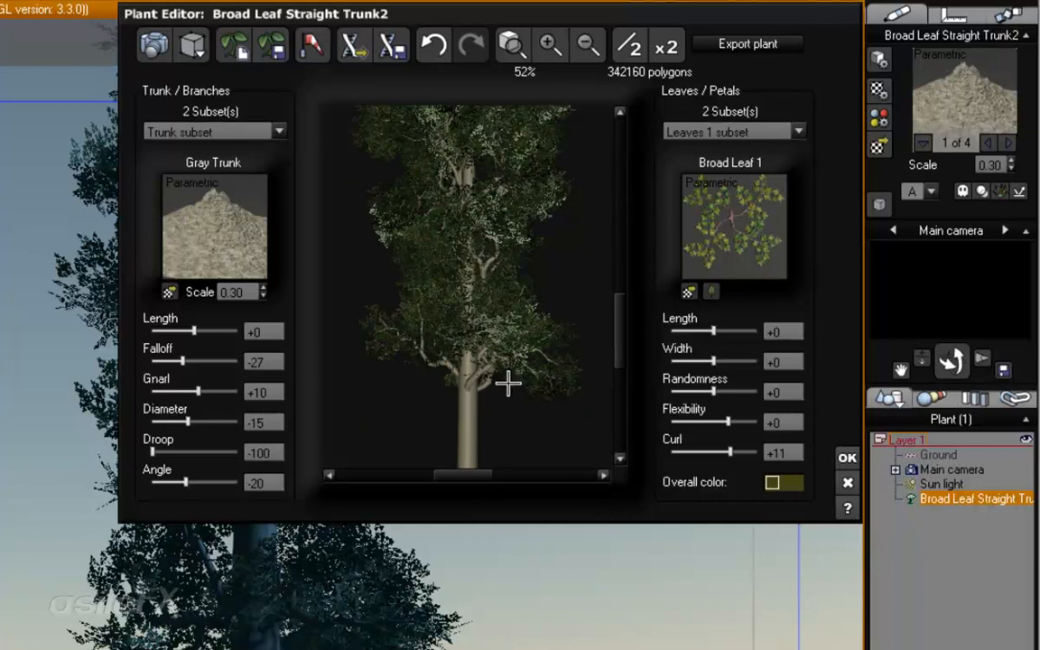
right_click_drag(540, 382, 521, 337)
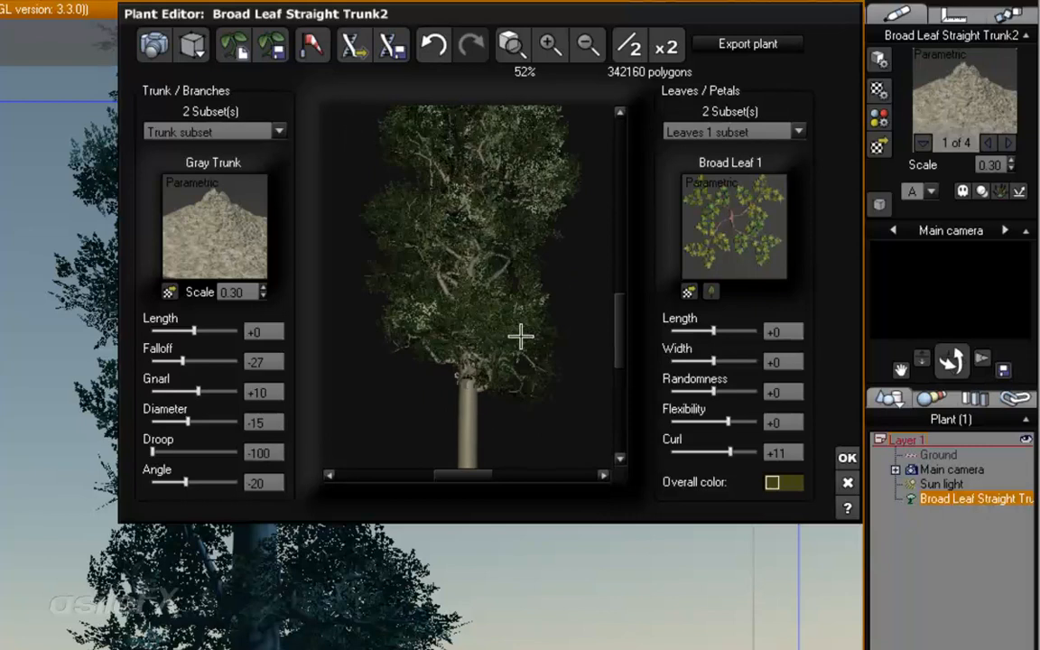
left_click_drag(198, 391, 253, 390)
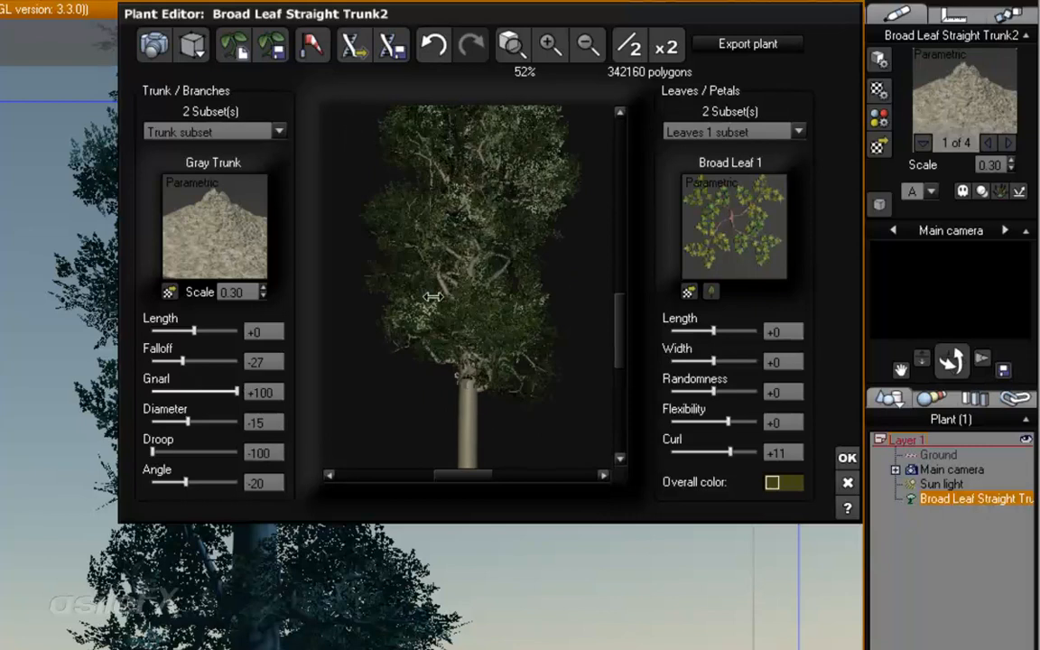
right_click_drag(468, 281, 621, 319)
mouse_move(621, 319)
left_mouse_down()
mouse_move(621, 276)
mouse_move(621, 318)
left_mouse_up()
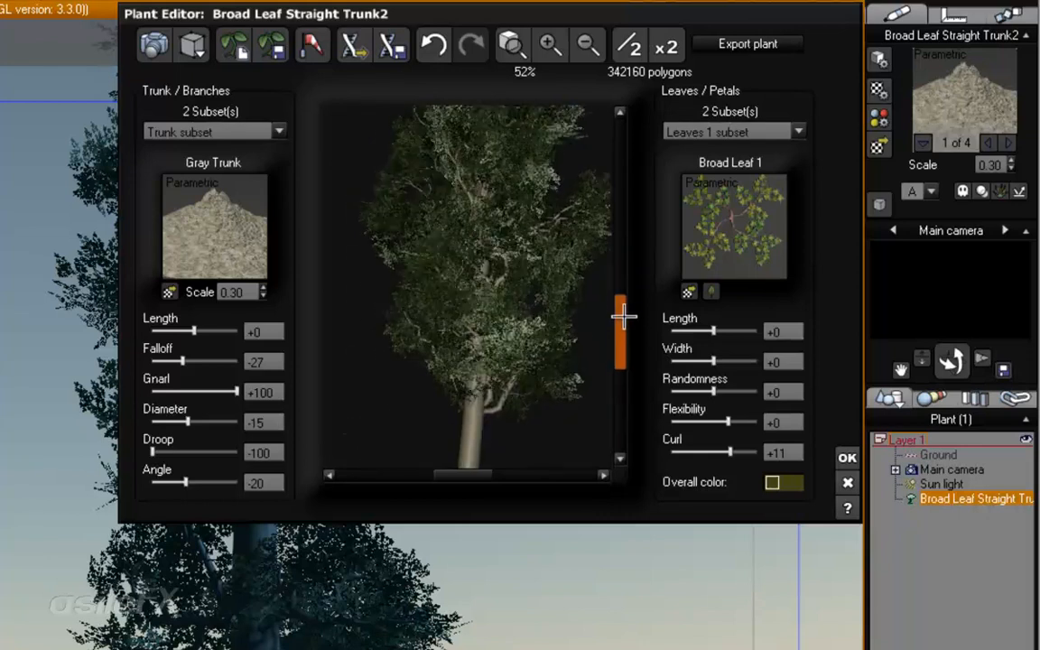
Step: Set the Trunk subset's falloff to -89 and inspect the lower branches from several angles
right_click_drag(565, 314, 495, 296)
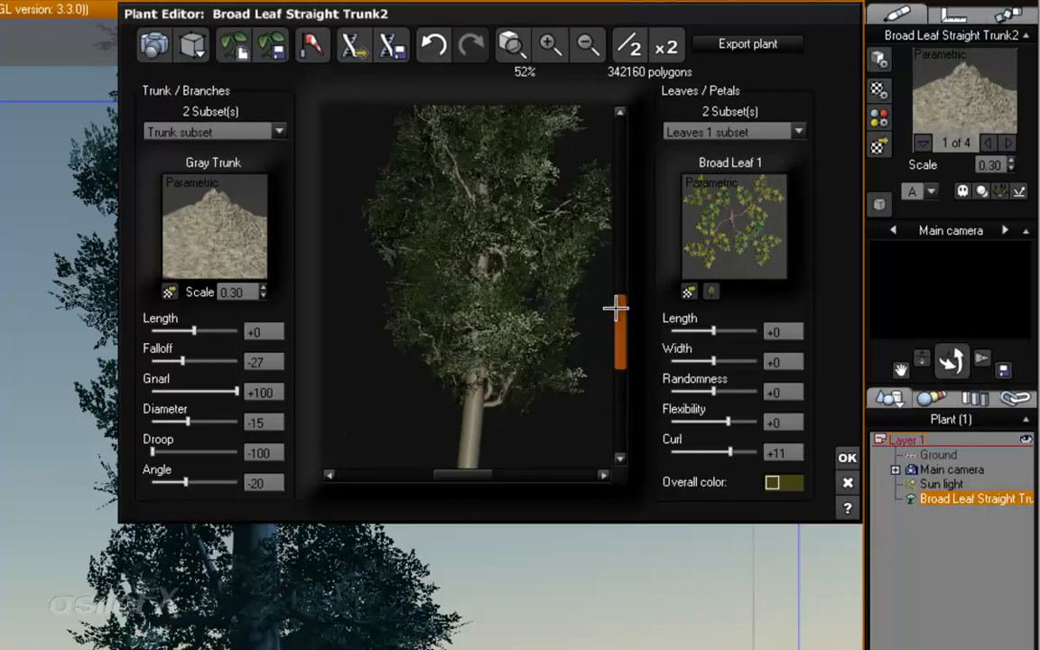
mouse_move(615, 304)
left_mouse_down()
mouse_move(618, 318)
mouse_move(617, 309)
left_mouse_up()
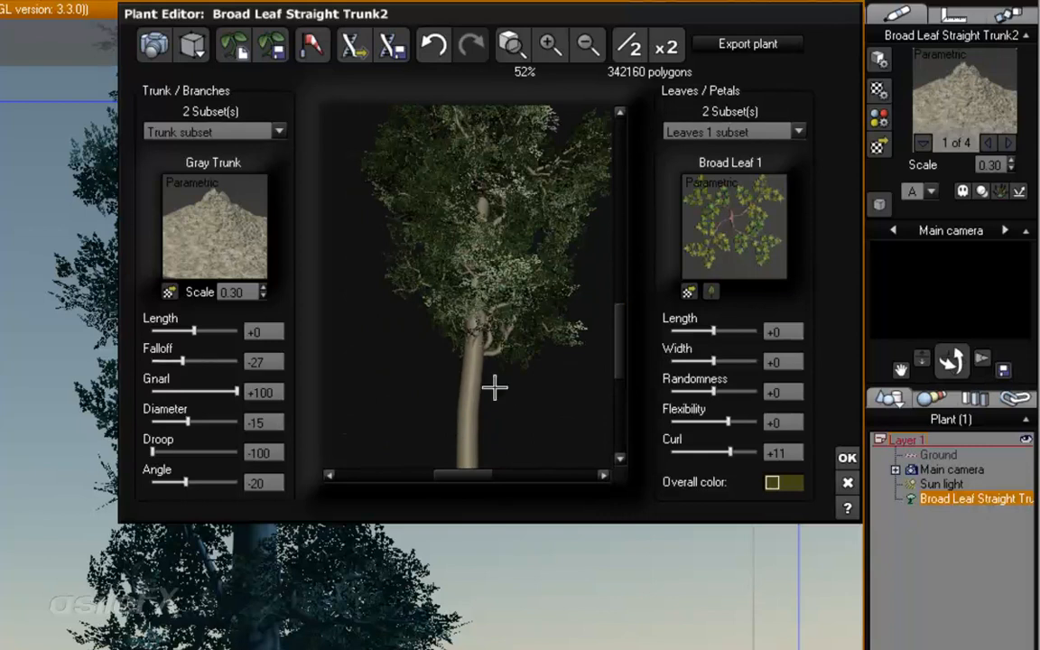
right_click_drag(462, 398, 493, 344)
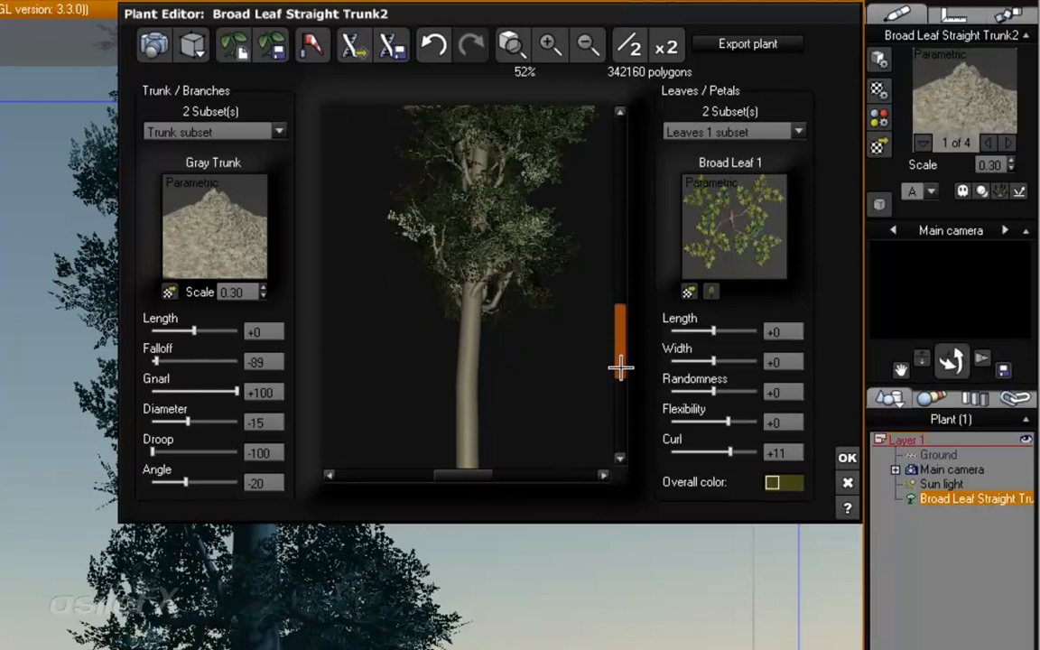
mouse_move(620, 365)
left_mouse_down()
mouse_move(623, 330)
mouse_move(622, 356)
left_mouse_up()
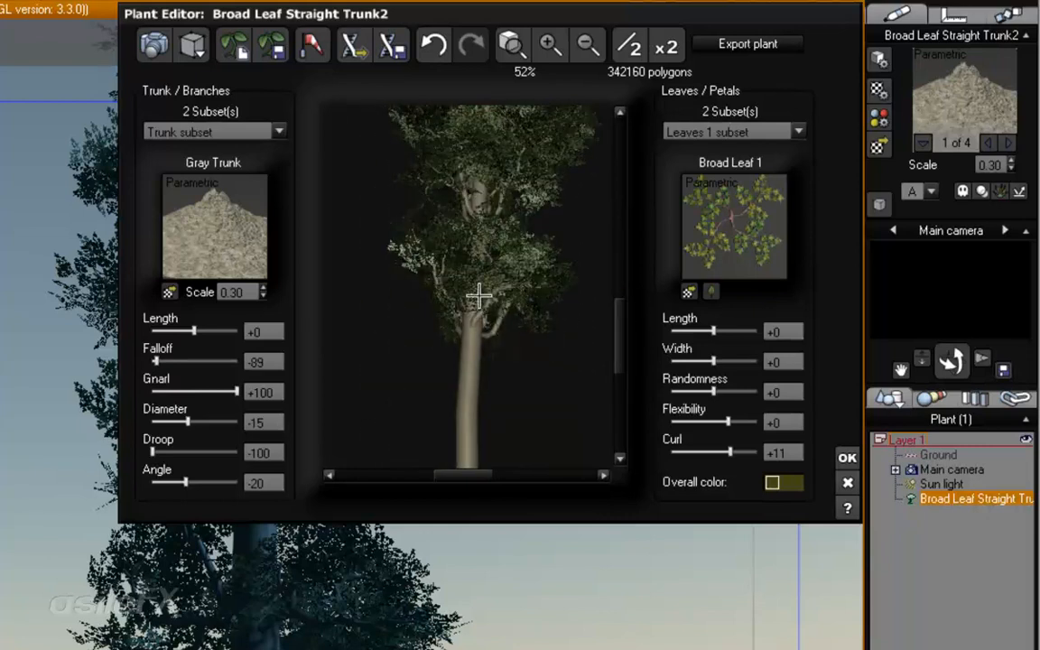
left_click_drag(479, 323, 458, 337)
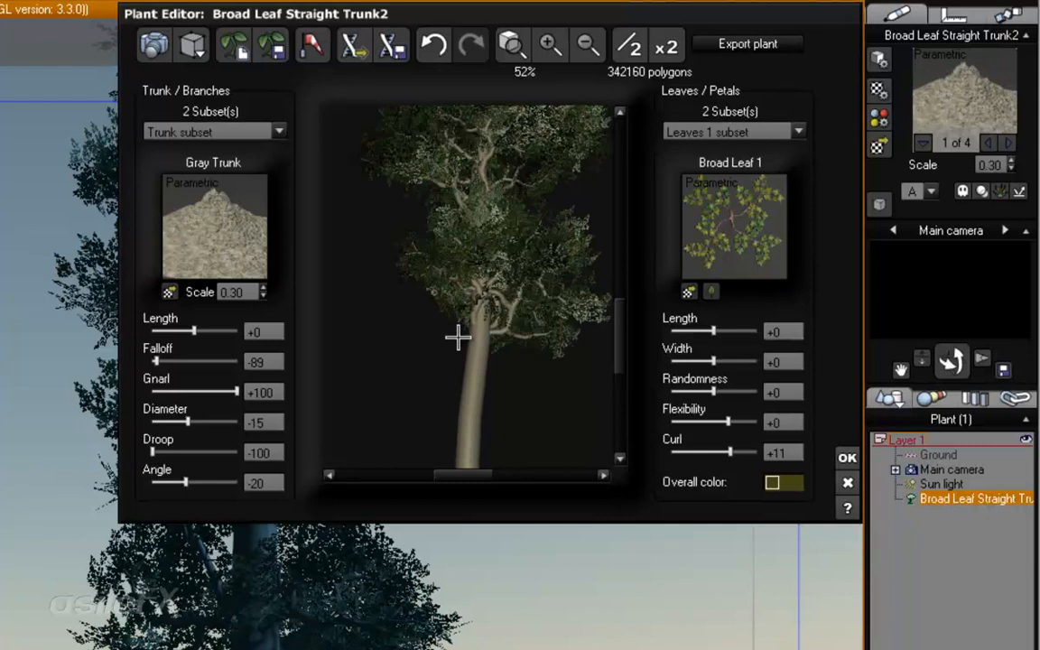
Step: Choose the Branches subset for editing and view the whole tree from another angle
left_click(180, 132)
left_click(185, 163)
left_click_drag(620, 311, 618, 289)
left_click(589, 44)
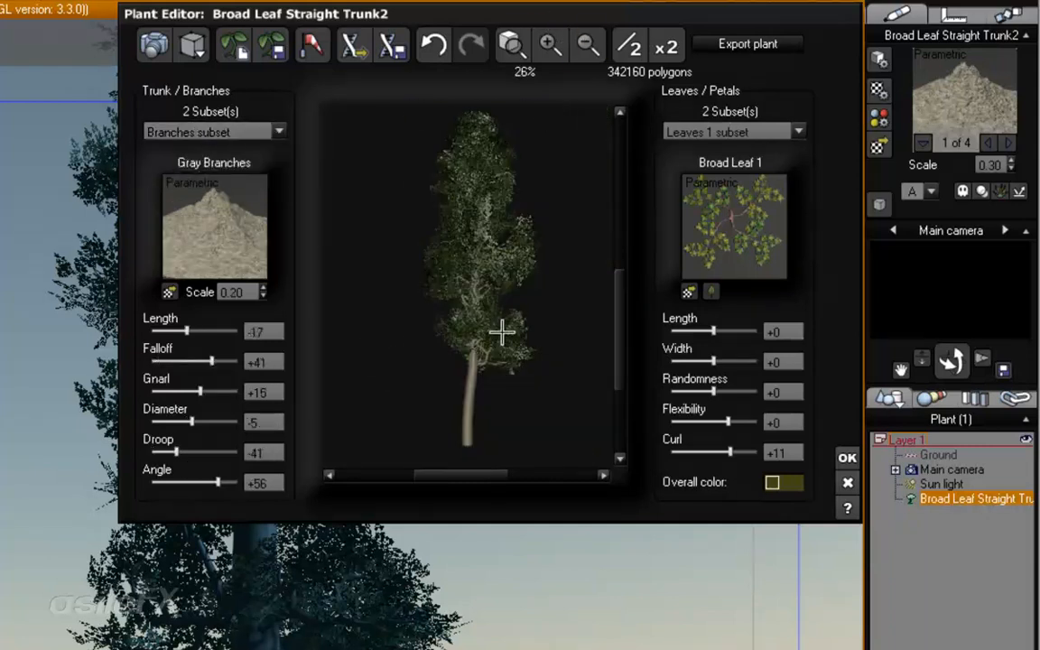
left_click_drag(502, 333, 349, 353)
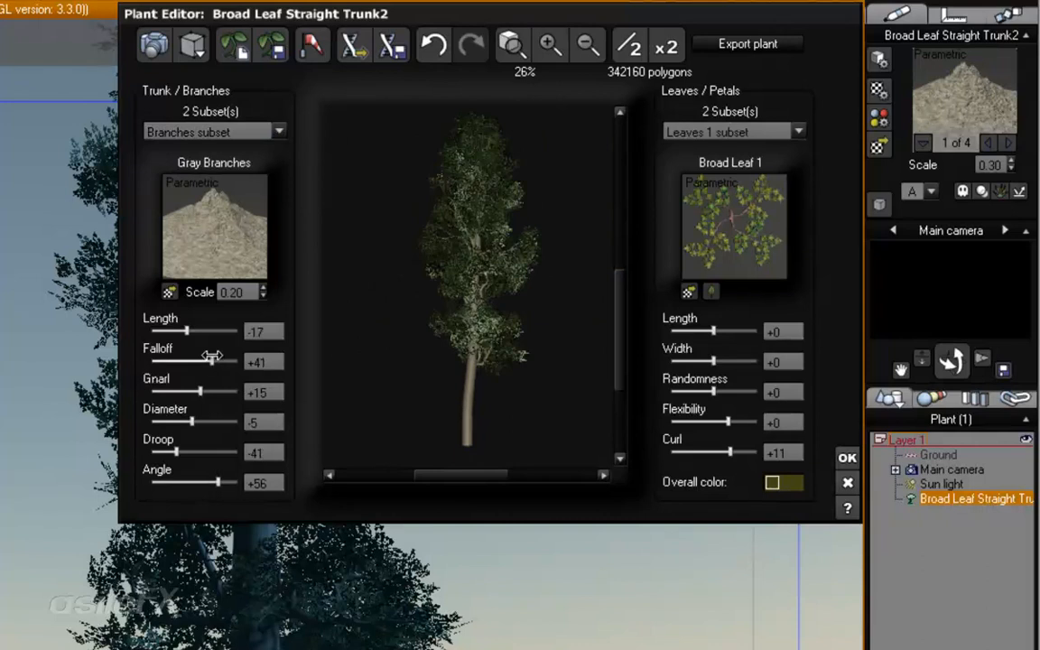
Step: Try falloff values of -100 and +100 on the Branches subset and compare the tree's silhouette
left_click_drag(210, 357, 156, 355)
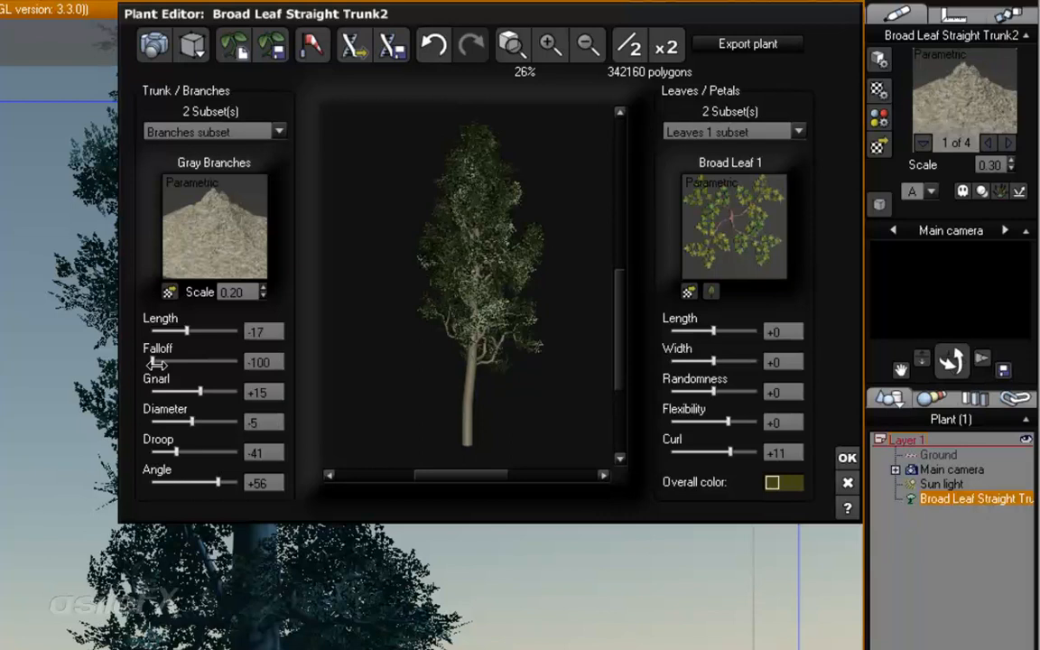
left_click_drag(499, 215, 586, 257)
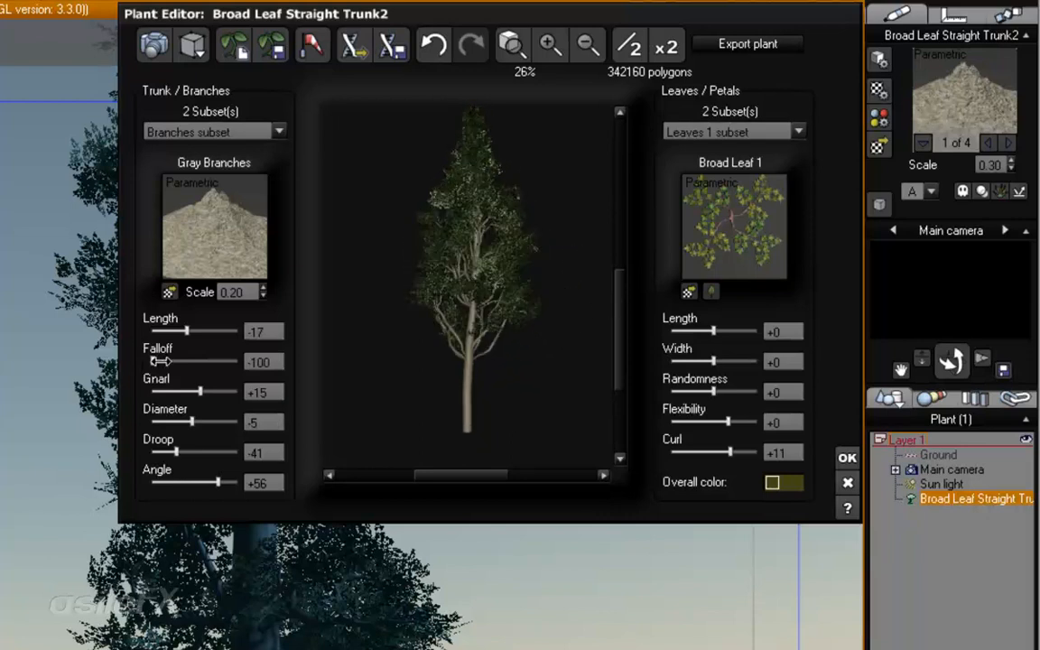
left_click_drag(159, 360, 255, 357)
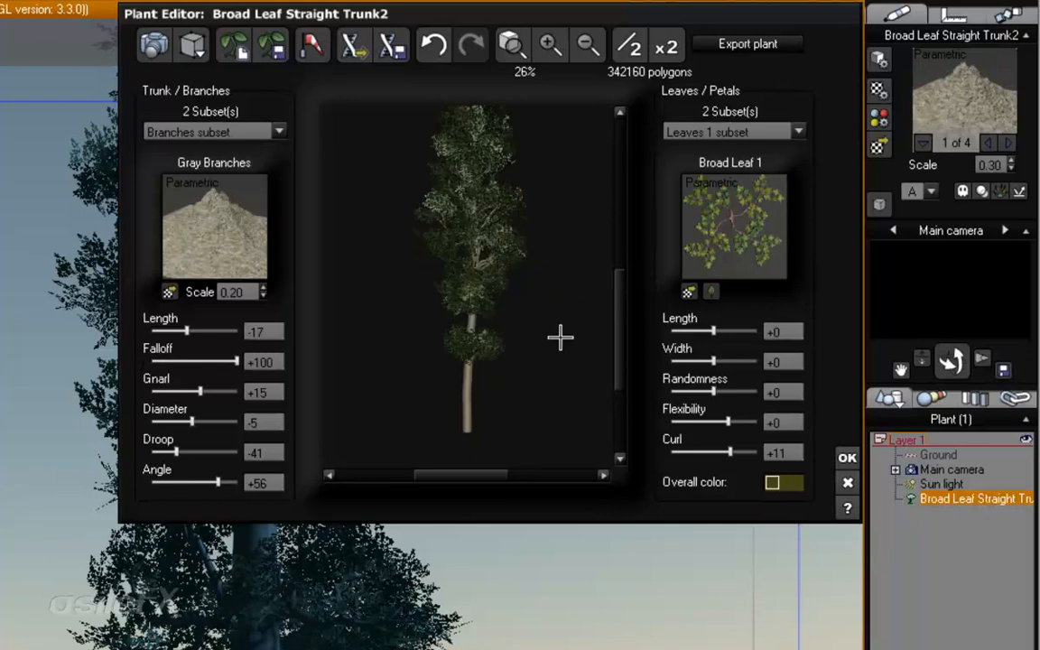
left_click_drag(619, 316, 618, 292)
mouse_move(551, 287)
left_mouse_down()
mouse_move(465, 290)
mouse_move(549, 273)
left_mouse_up()
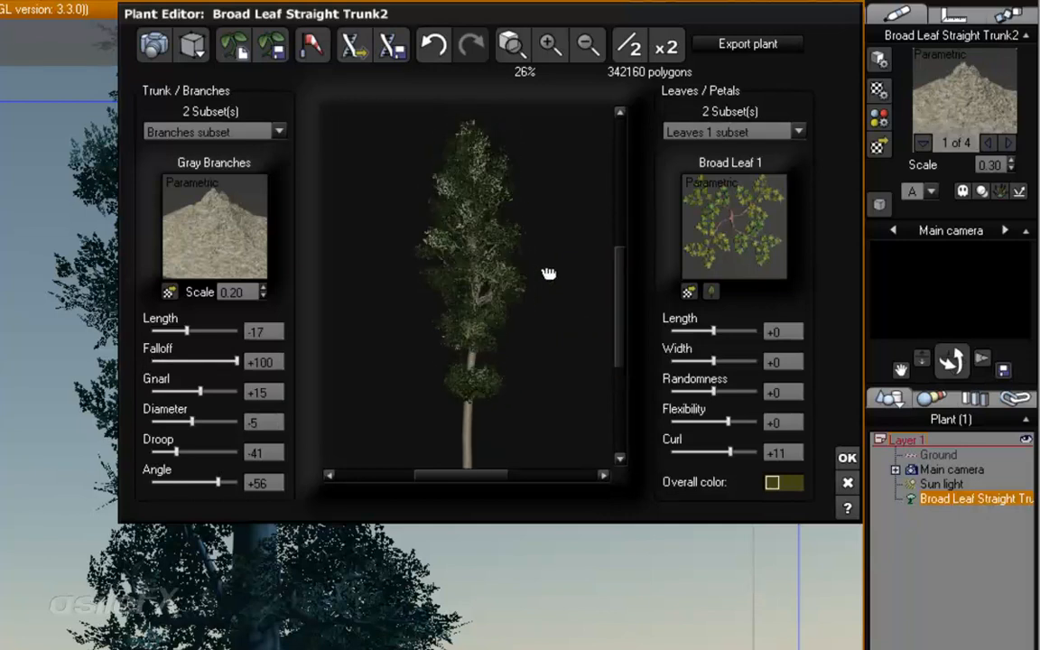
Step: Set the Branches subset's falloff to +46 and inspect the branches up close
left_click_drag(236, 360, 218, 360)
left_click(551, 43)
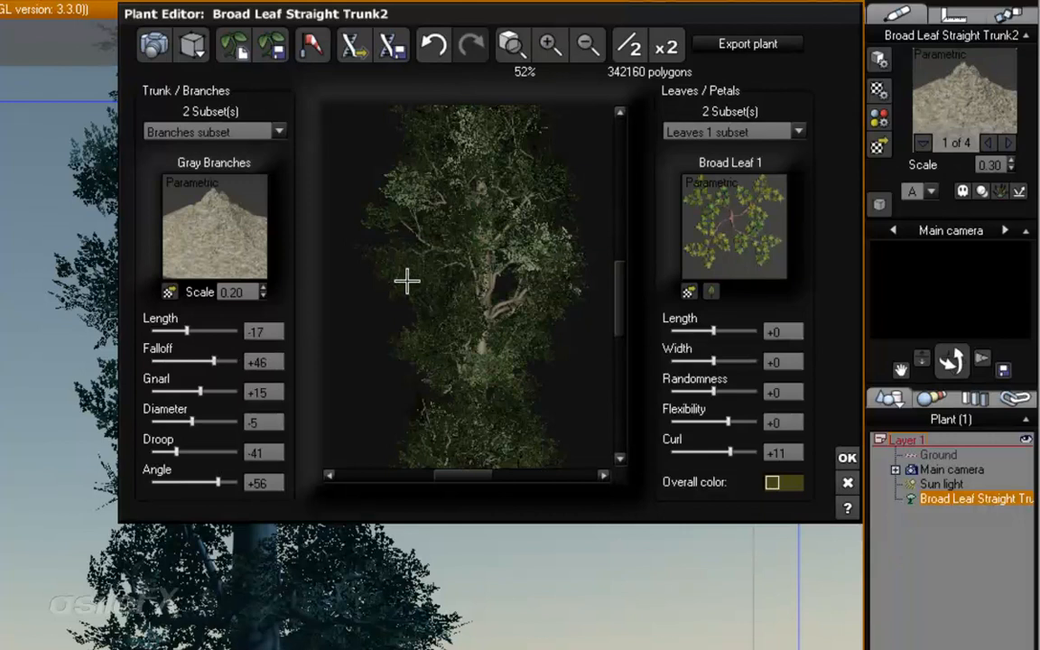
left_click_drag(451, 284, 439, 230)
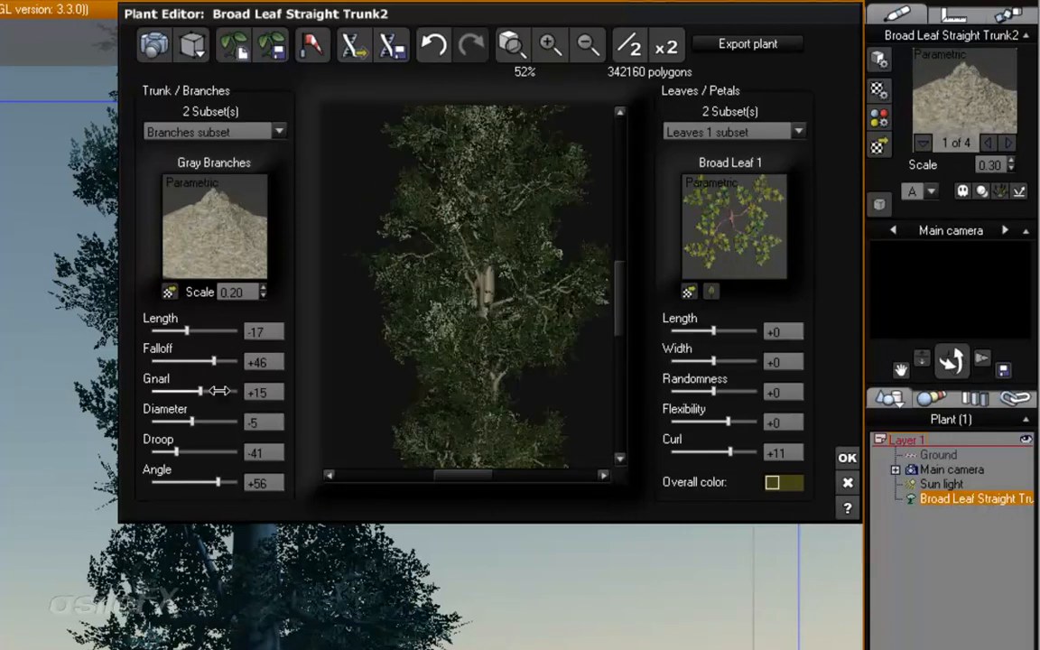
Step: Try a gnarl of -100 on the Branches subset and inspect the branches along the trunk
left_click_drag(219, 390, 166, 382)
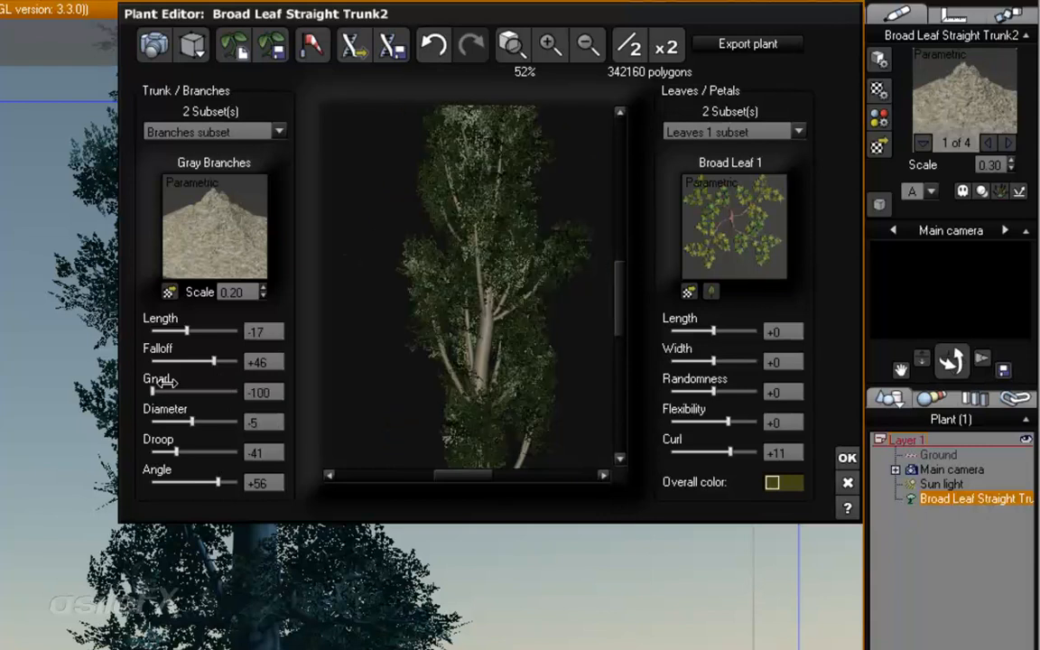
left_click_drag(408, 341, 498, 336)
left_click_drag(437, 438, 426, 268)
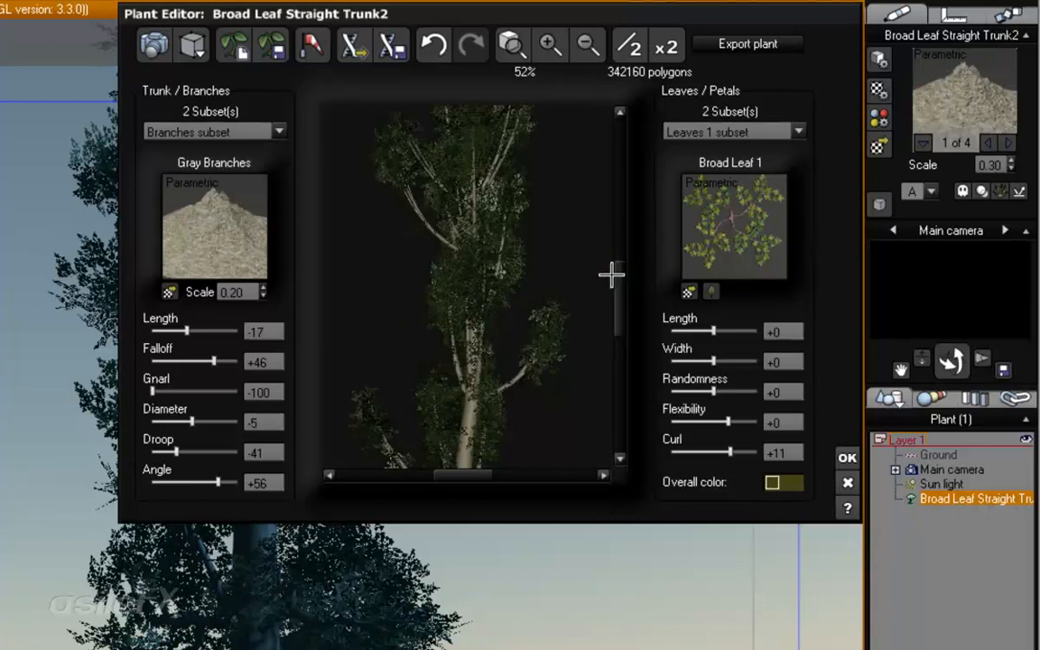
left_click_drag(619, 272, 625, 294)
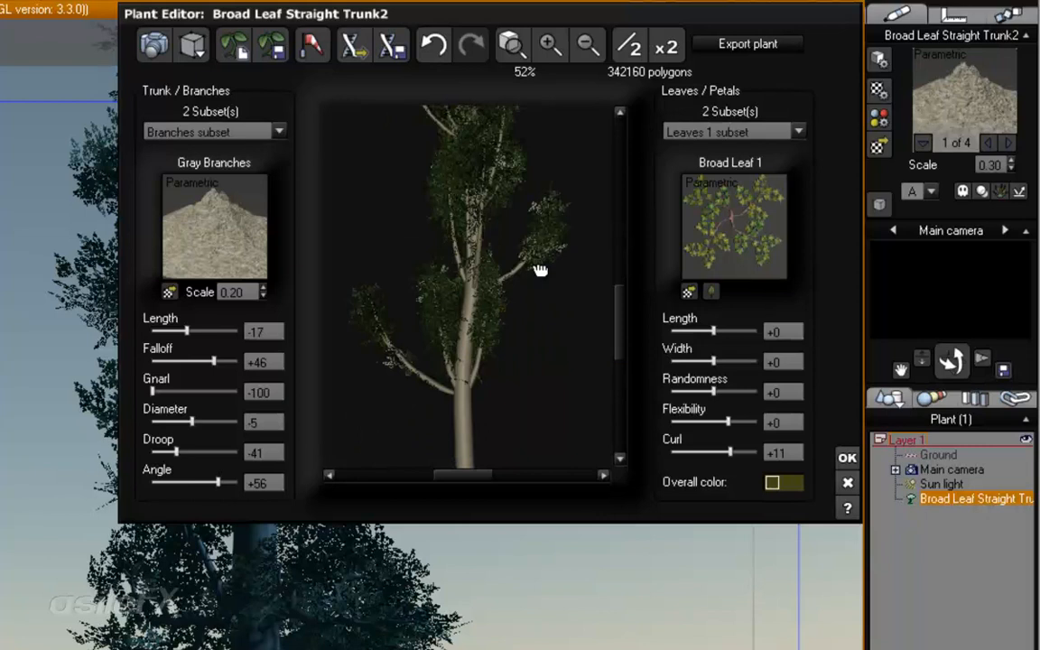
left_click_drag(541, 268, 579, 264)
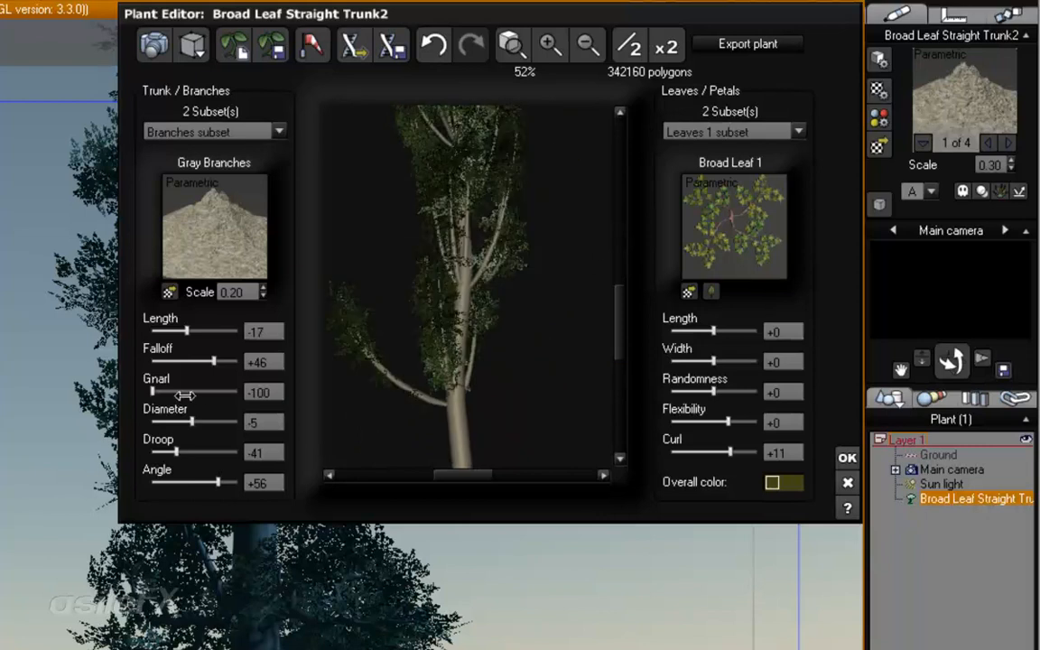
Step: Set the Branches subset's gnarl to -26 and inspect the branches from other angles
left_click_drag(152, 392, 205, 392)
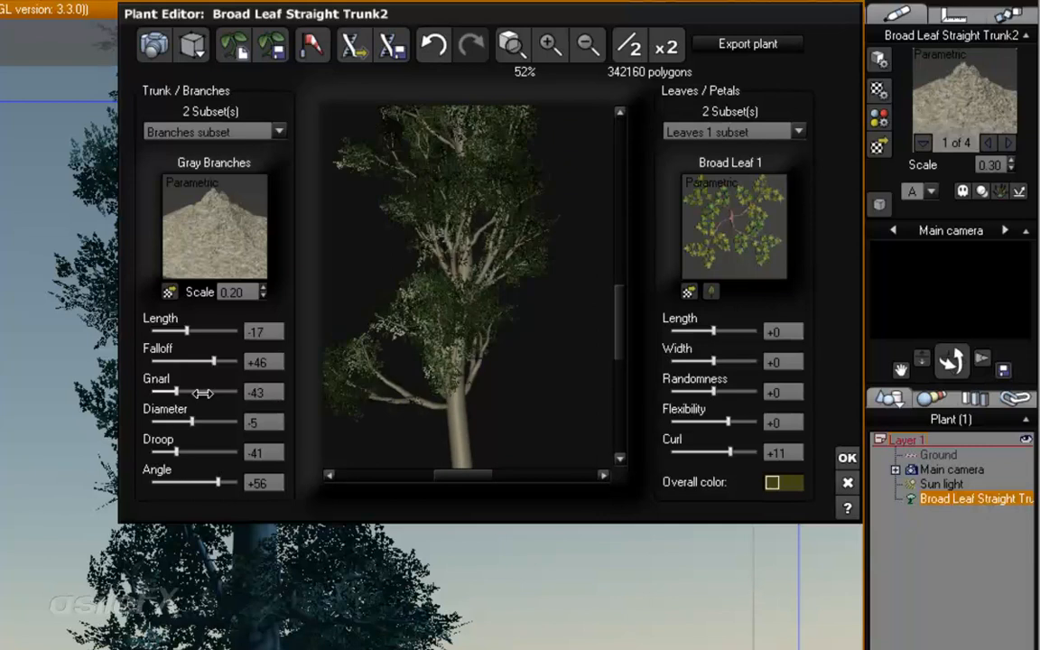
left_click_drag(586, 274, 525, 274)
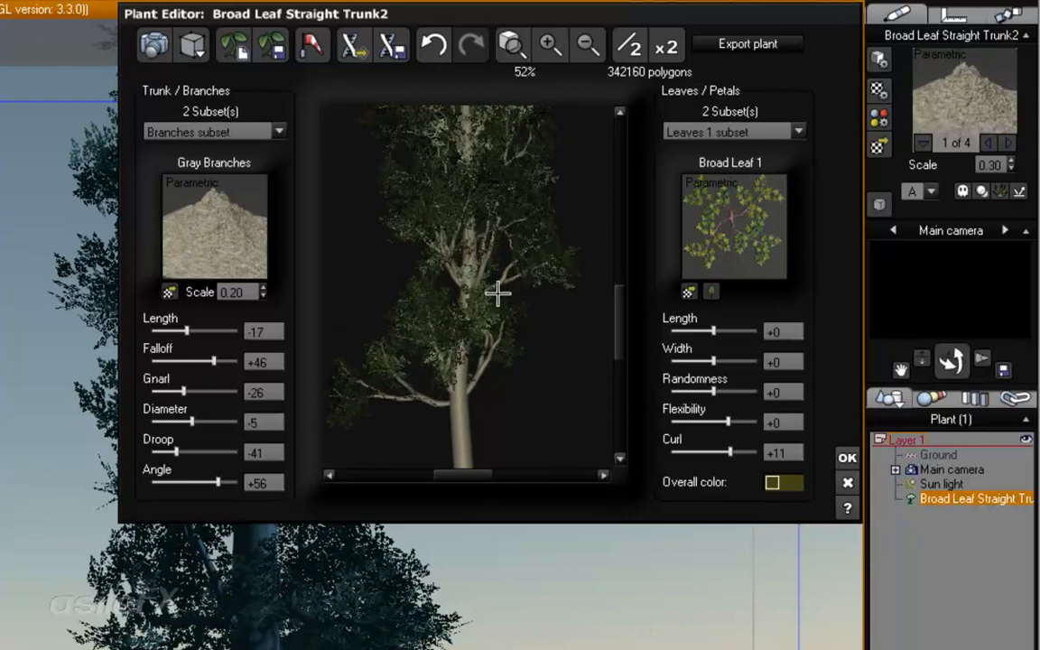
mouse_move(497, 293)
left_mouse_down()
mouse_move(385, 302)
mouse_move(495, 290)
left_mouse_up()
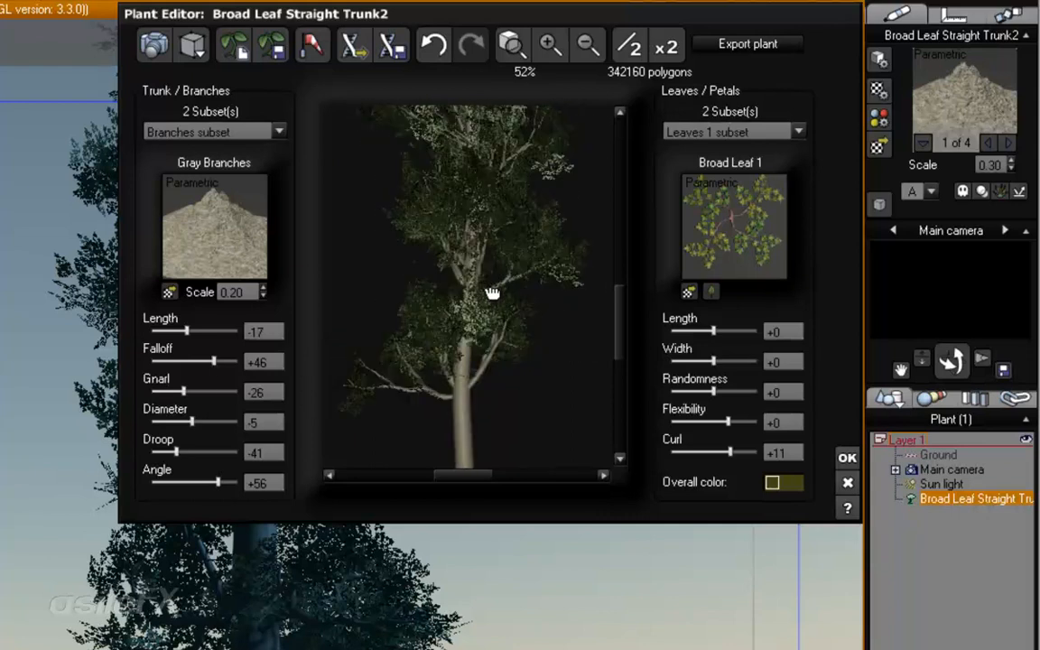
left_click_drag(485, 337, 497, 290)
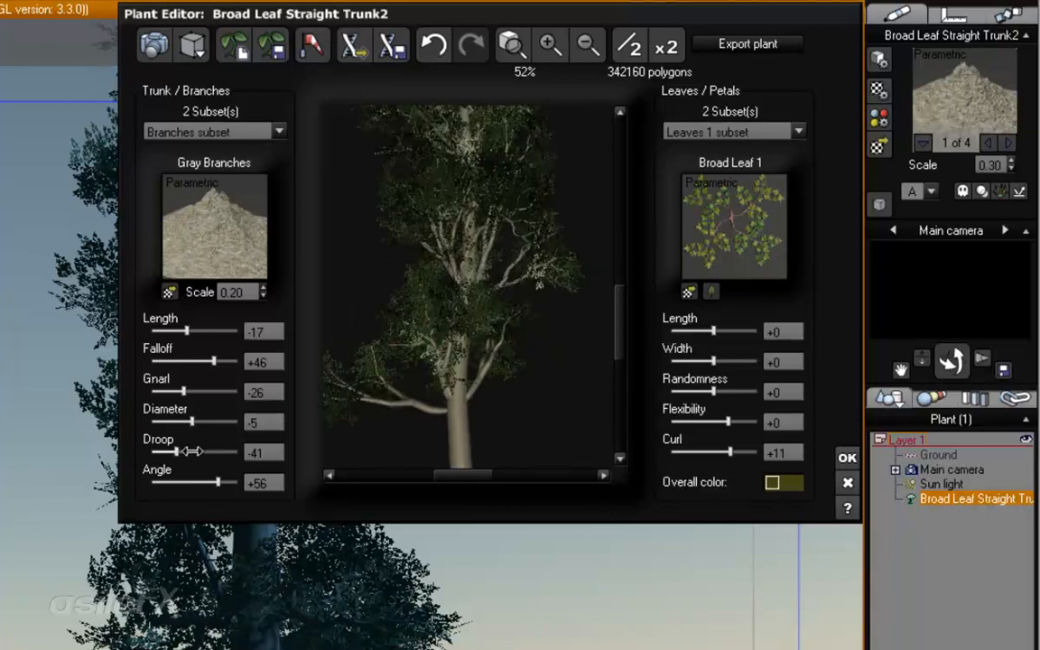
Step: Try droop values of +63 and -100 on the Branches subset, inspecting the tree at each setting
left_click_drag(189, 451, 233, 449)
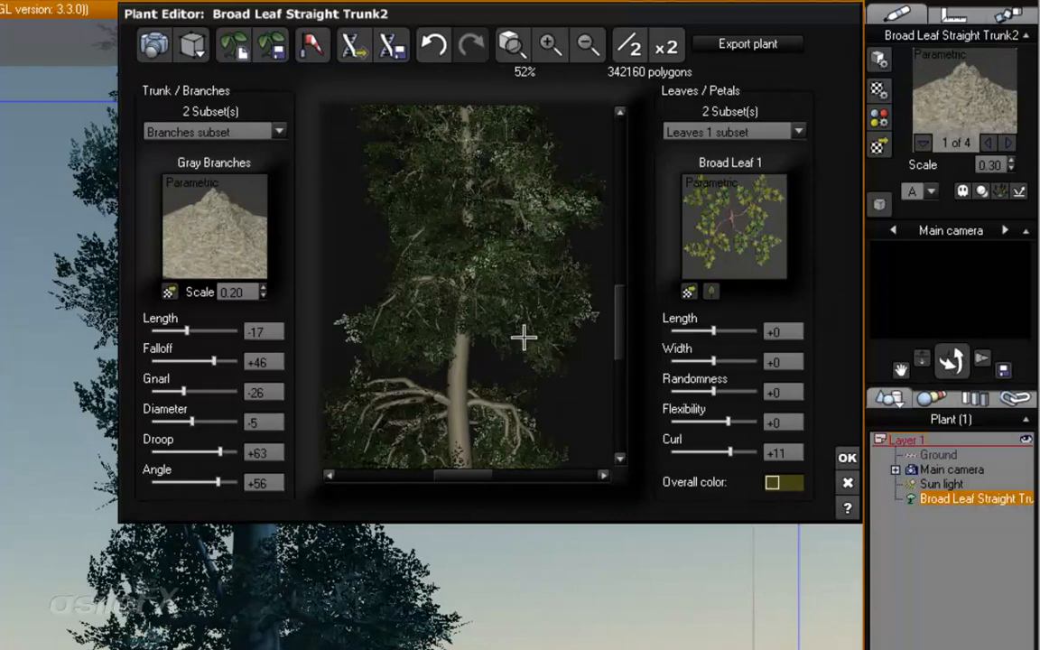
left_click_drag(524, 360, 424, 402)
left_click_drag(219, 452, 152, 452)
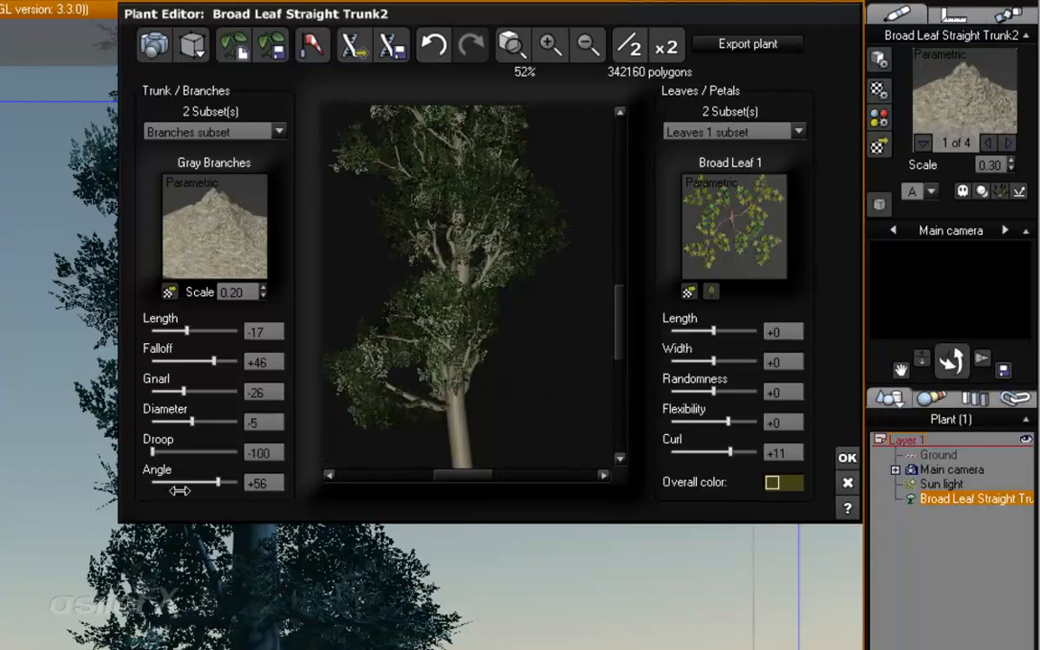
left_click_drag(510, 277, 472, 268)
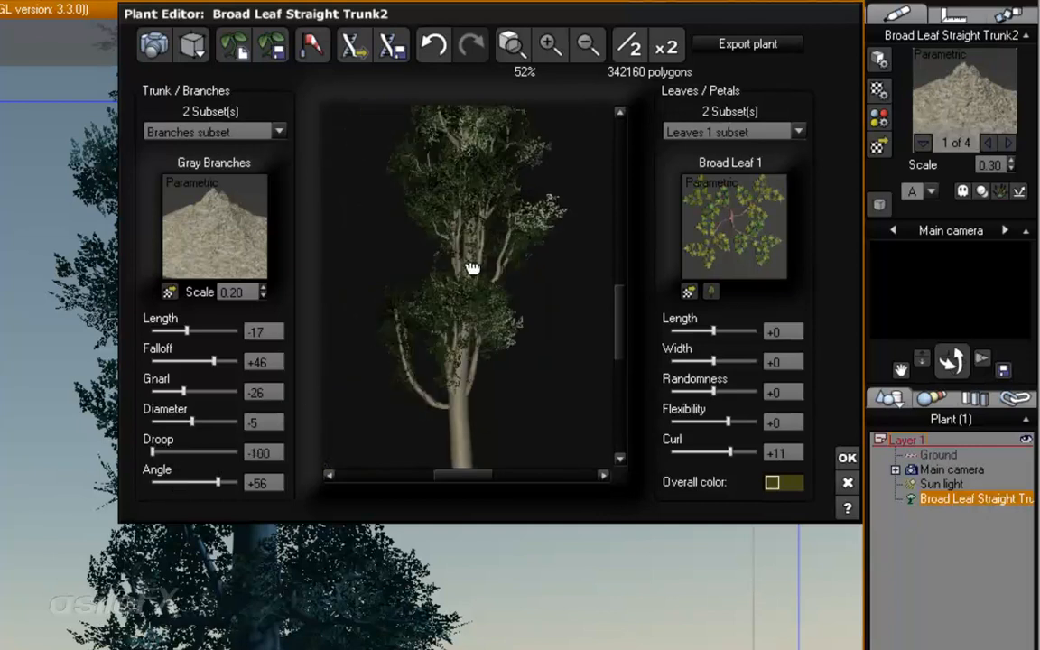
left_click_drag(495, 163, 532, 235)
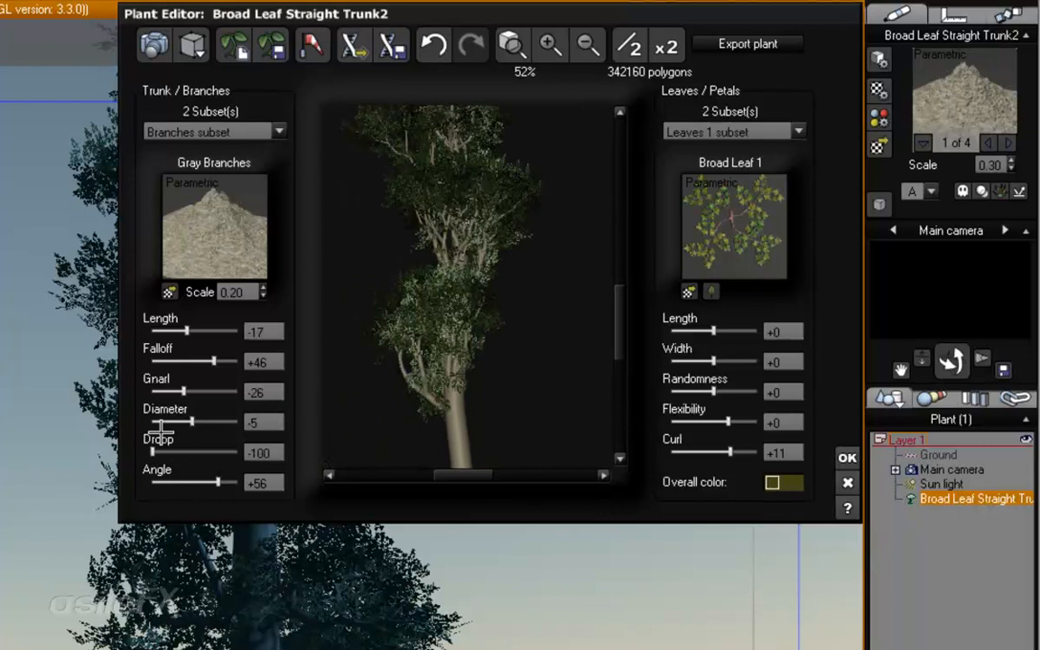
Step: Set the Branches subset's droop to -60 and inspect the branches
left_click_drag(153, 452, 168, 451)
left_click_drag(476, 293, 455, 289)
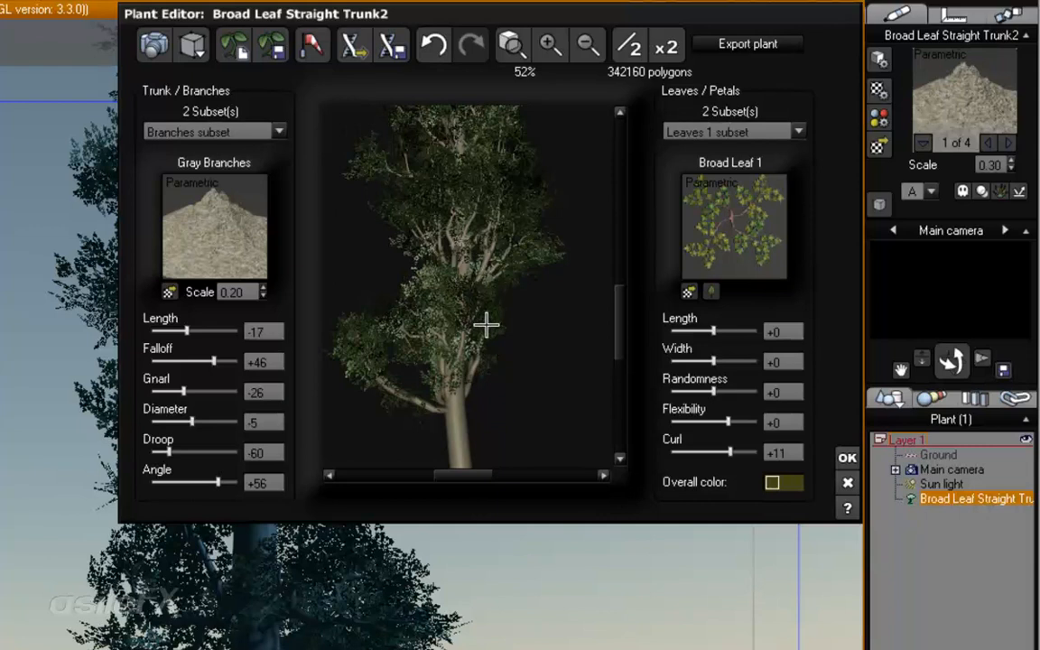
left_click_drag(354, 436, 451, 246)
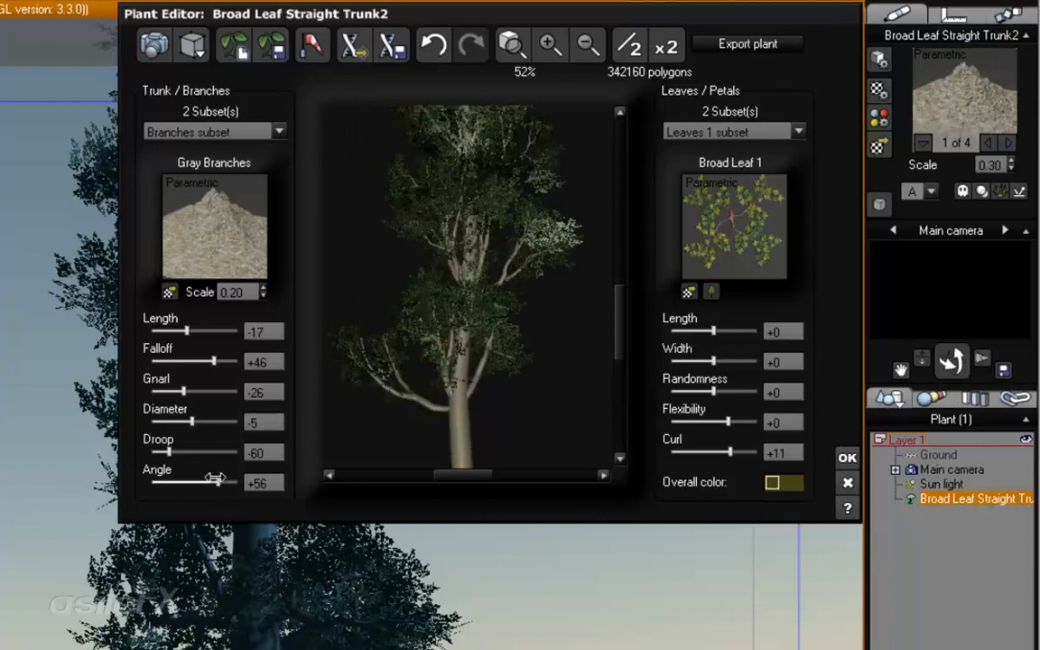
Step: Set the Branches subset's angle to -4 after trying -85 and inspecting the branches
left_click_drag(204, 479, 161, 481)
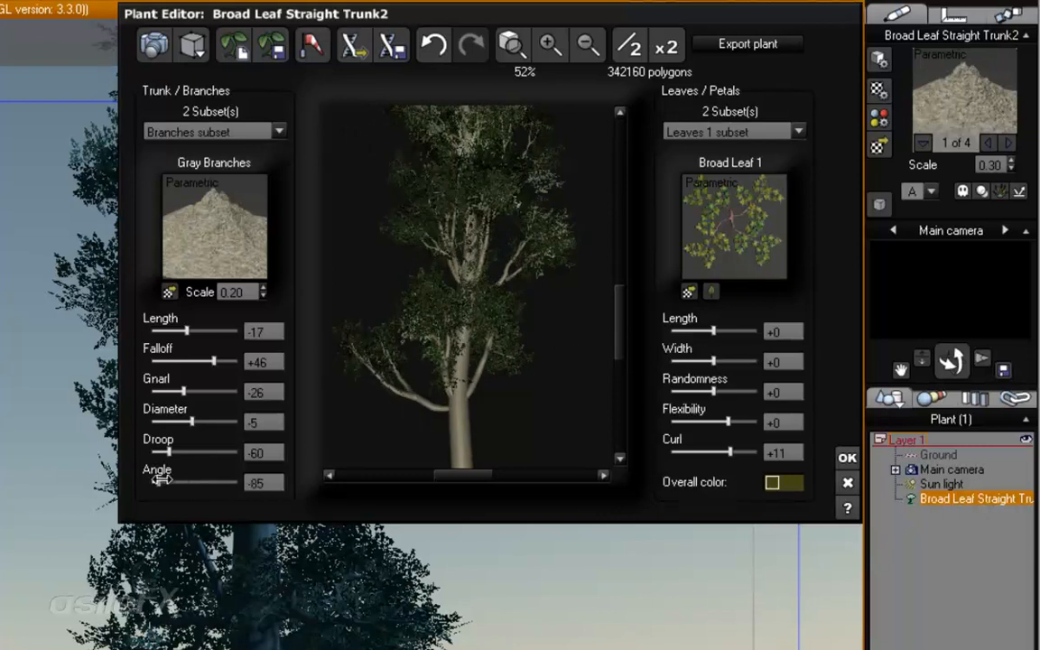
mouse_move(535, 307)
left_mouse_down()
mouse_move(463, 307)
mouse_move(531, 313)
left_mouse_up()
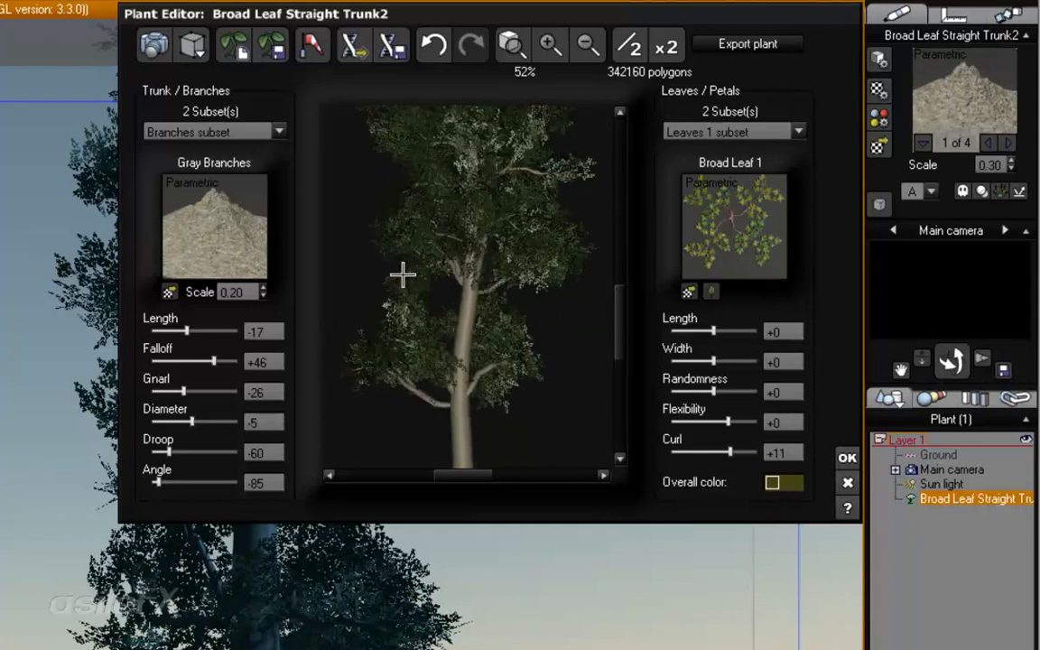
left_click_drag(158, 480, 249, 481)
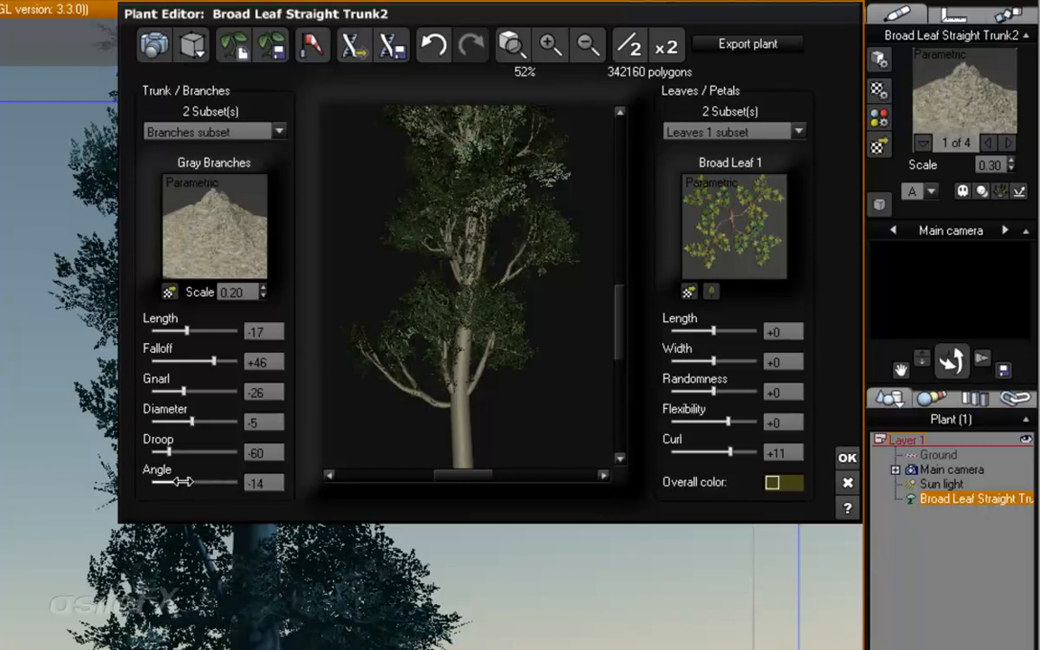
left_click_drag(183, 481, 181, 482)
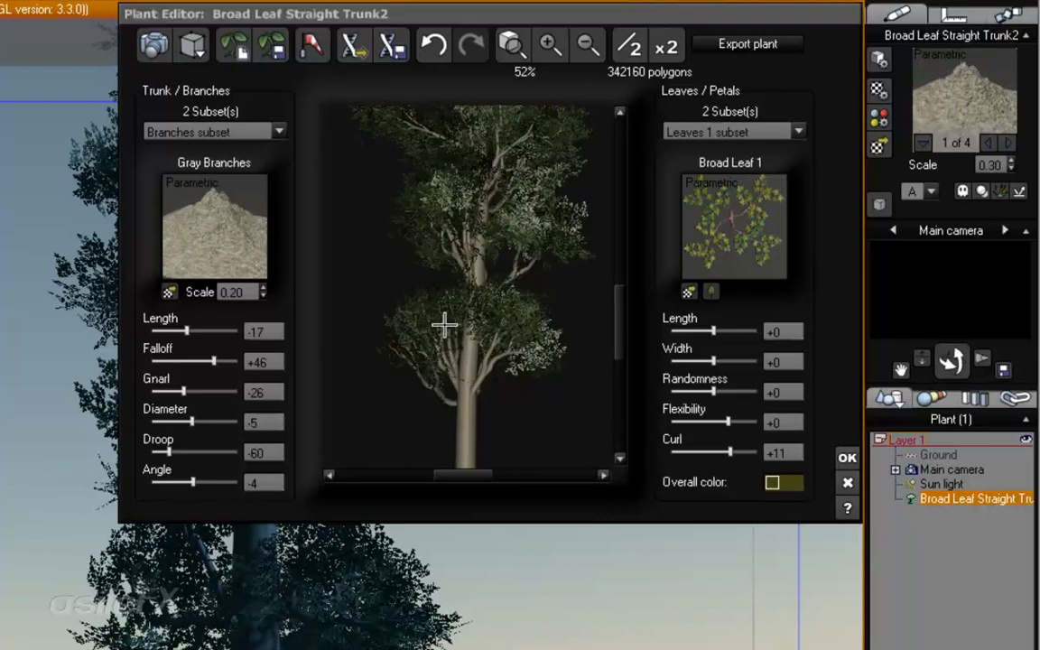
Step: Generate new variations of the tree and compare their overall shapes from different angles
left_click_drag(577, 296, 529, 295)
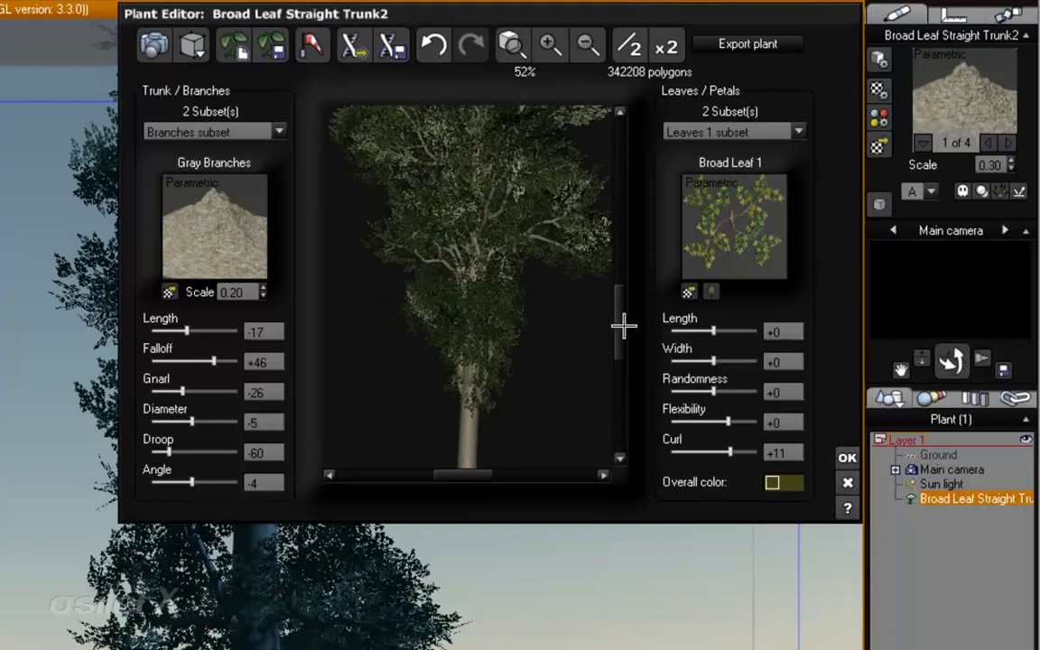
left_click_drag(623, 326, 619, 290)
left_click_drag(563, 310, 534, 288)
left_click(584, 44)
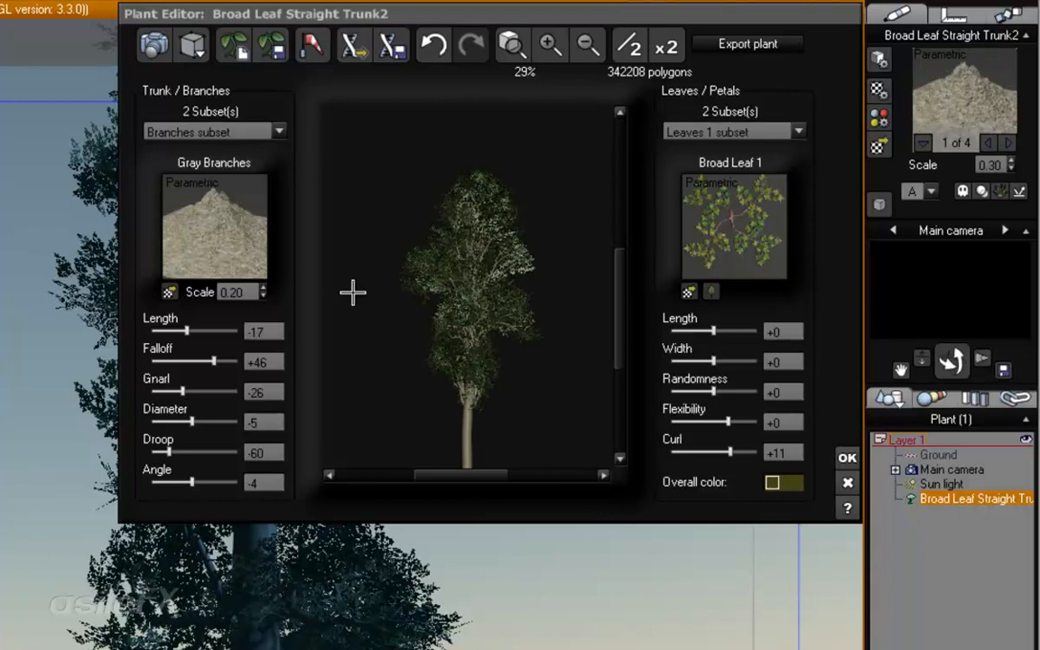
left_click_drag(495, 315, 443, 315)
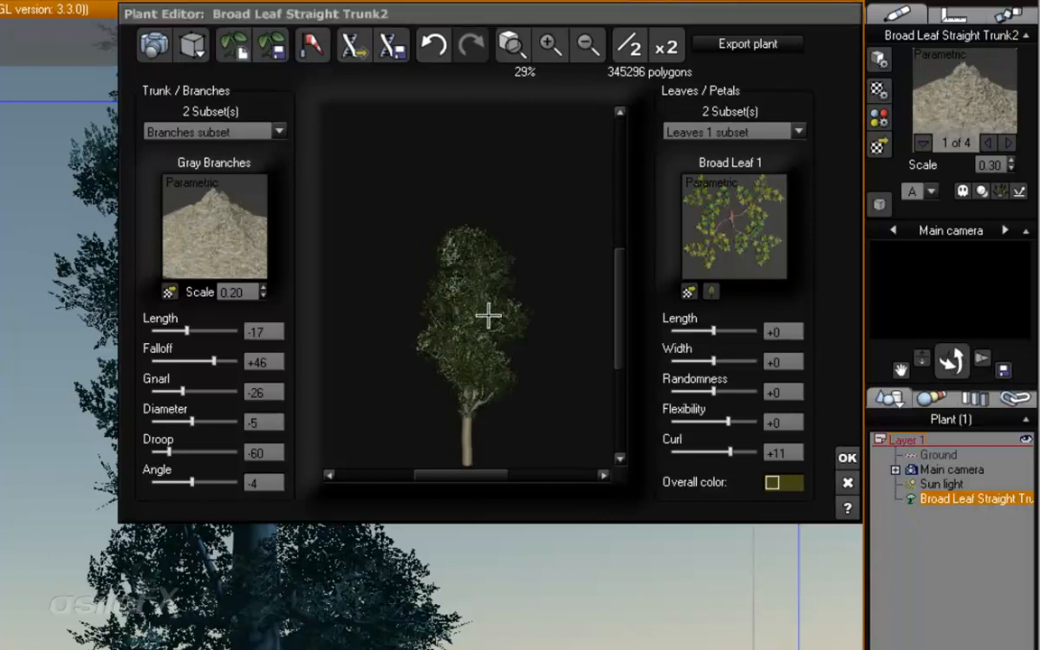
left_click_drag(488, 310, 432, 309)
Step: Set the Trunk subset's length to +8 after trying +5, and inspect the tree
left_click(150, 132)
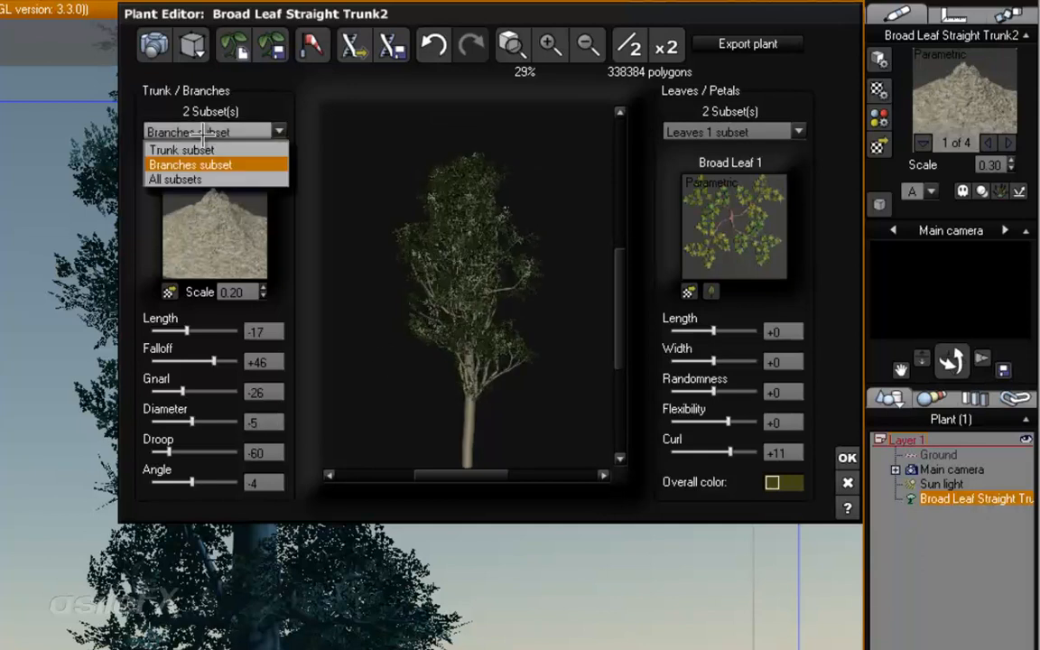
left_click(206, 150)
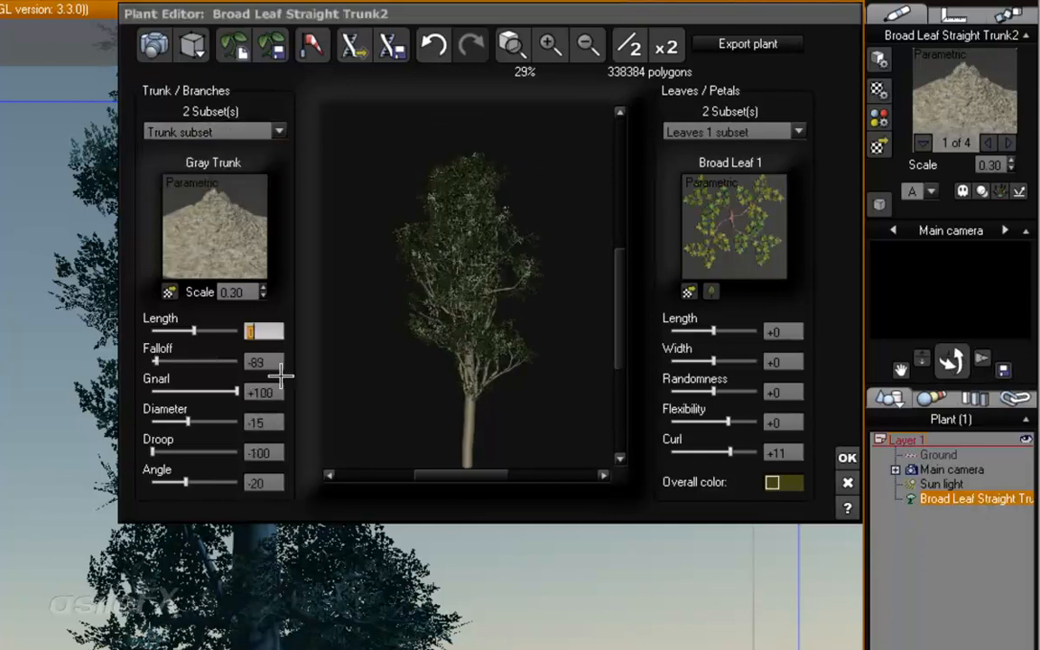
key("Return")
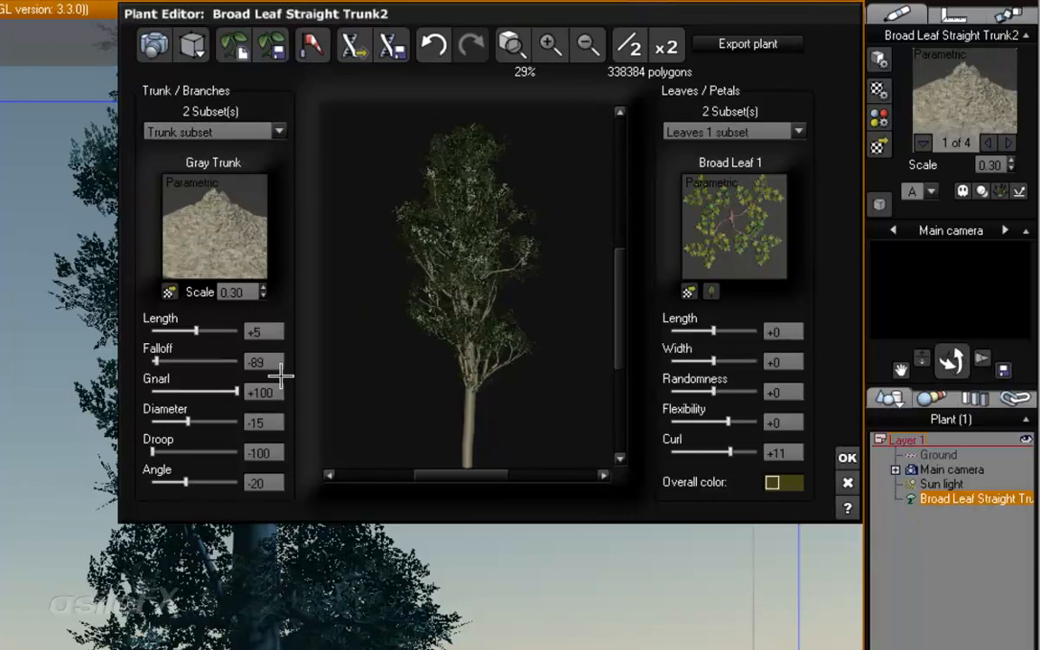
left_click(271, 337)
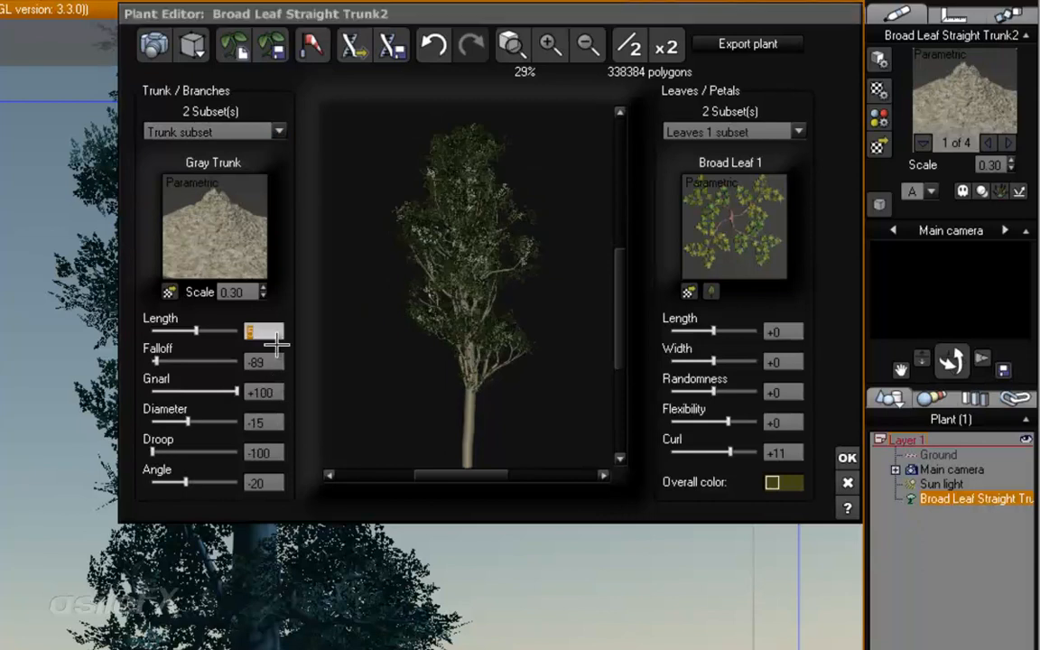
type("8")
key("Return")
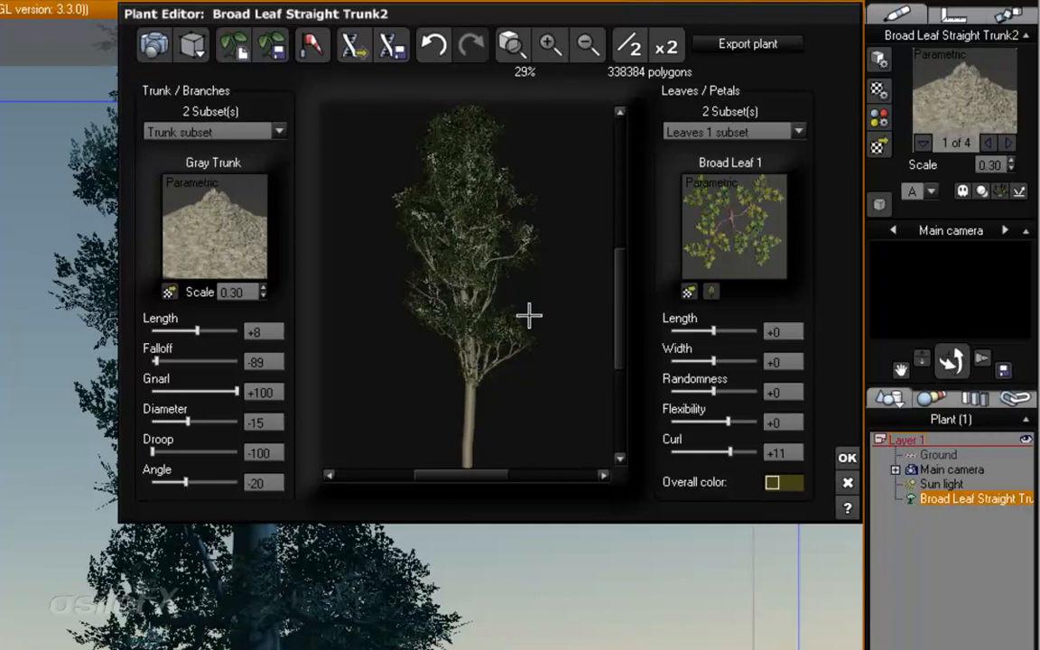
left_click_drag(450, 290, 399, 290)
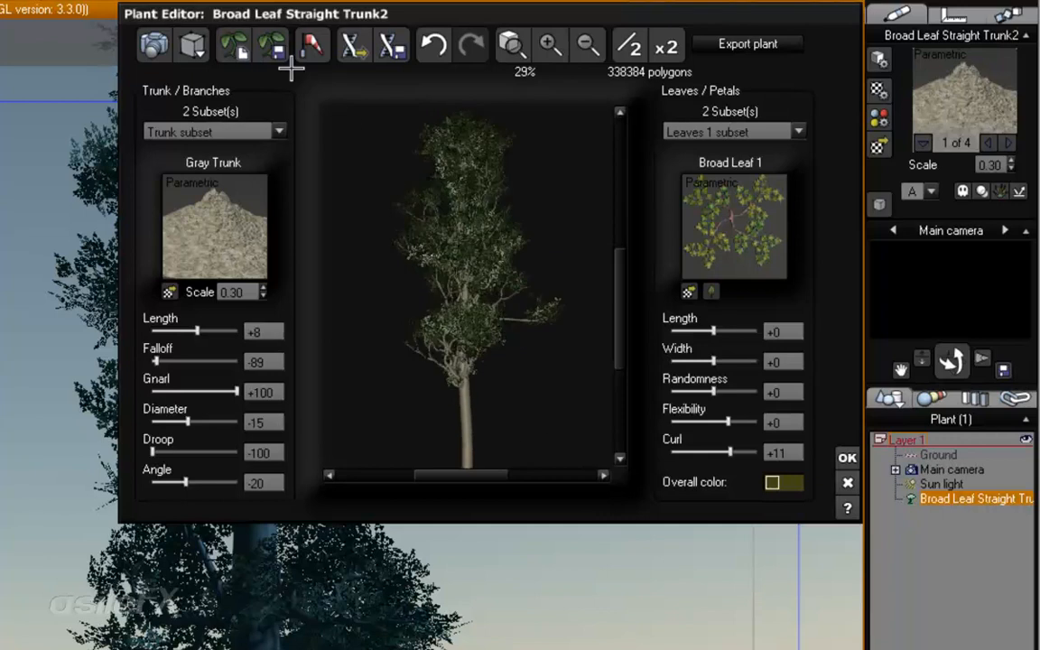
Step: Generate a new variation of the tree and inspect its trunk and crown
left_click(245, 49)
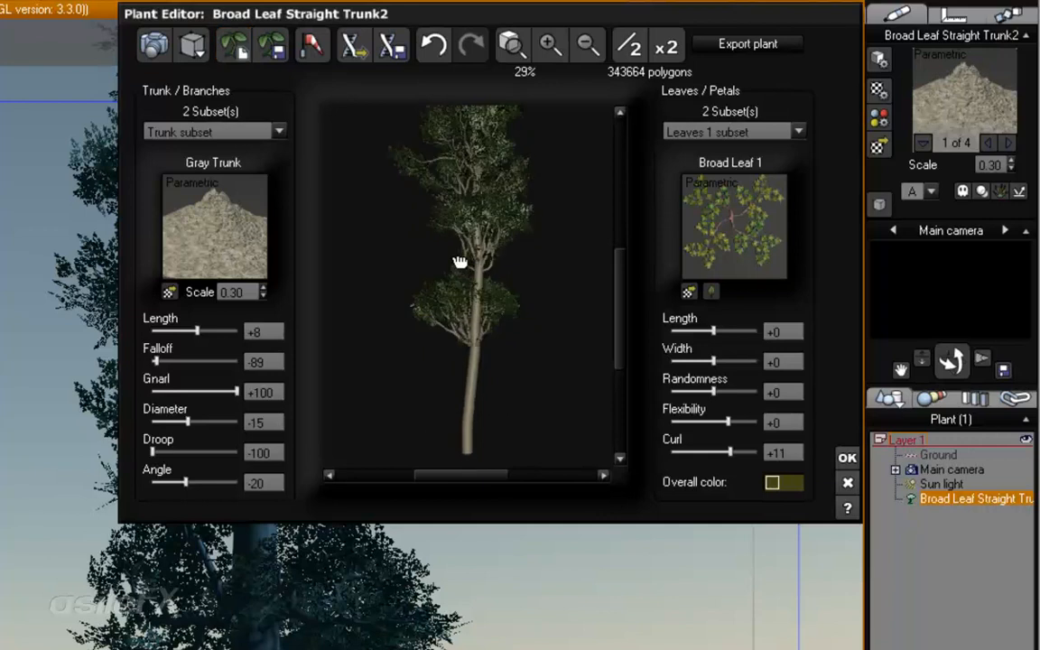
mouse_move(620, 268)
left_mouse_down()
mouse_move(615, 227)
mouse_move(615, 285)
left_mouse_up()
left_click_drag(473, 290, 510, 301)
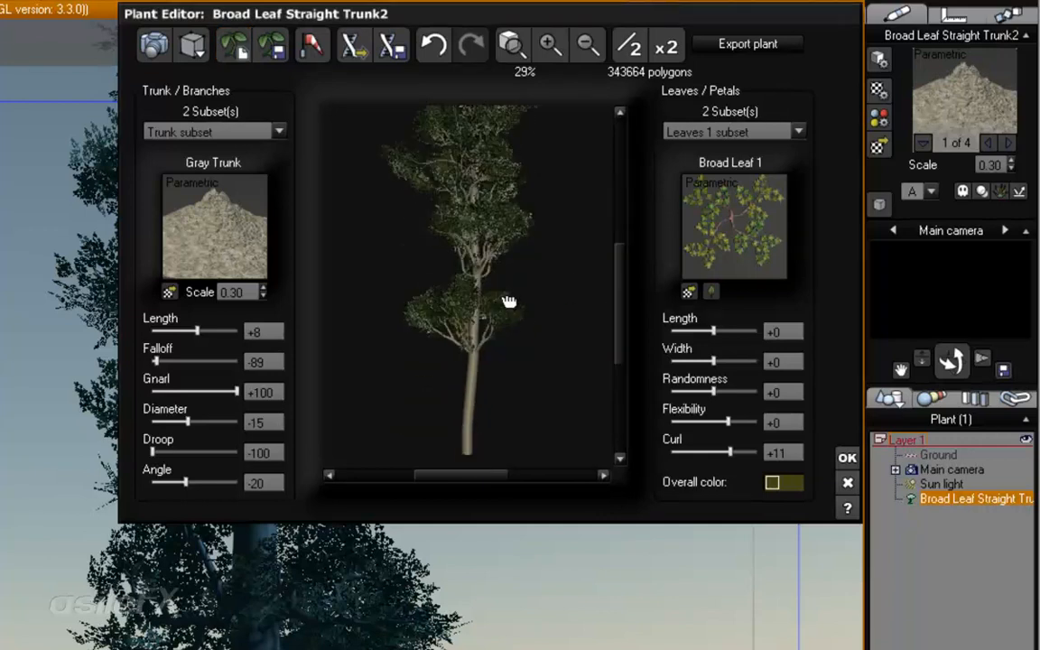
Step: Set the length and width of all leaf subsets to -5 and inspect the foliage up close
left_click(691, 131)
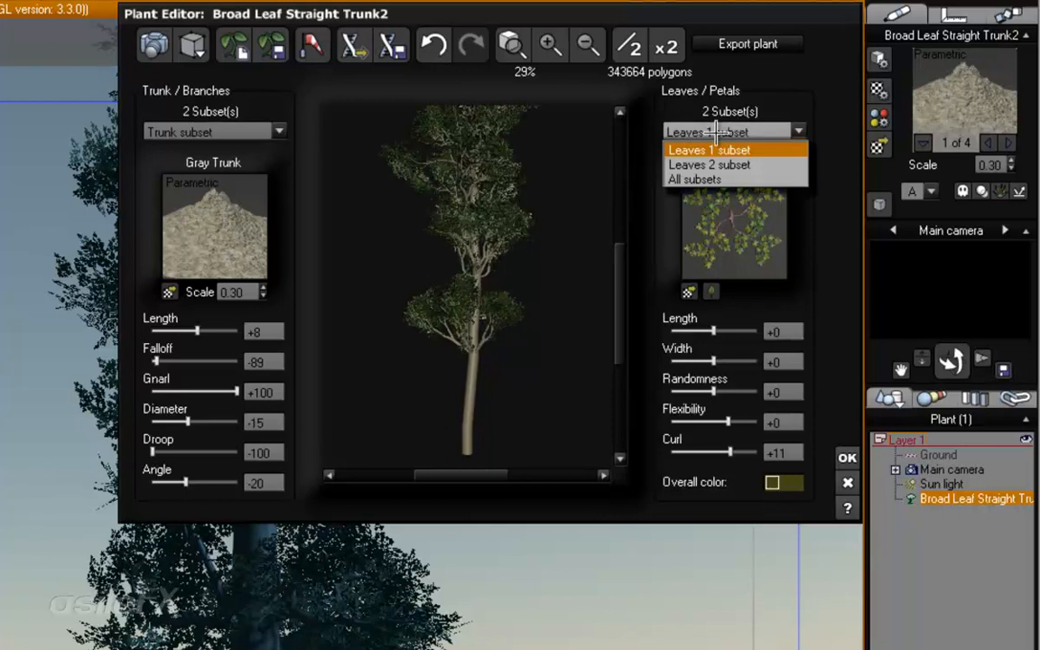
left_click(709, 180)
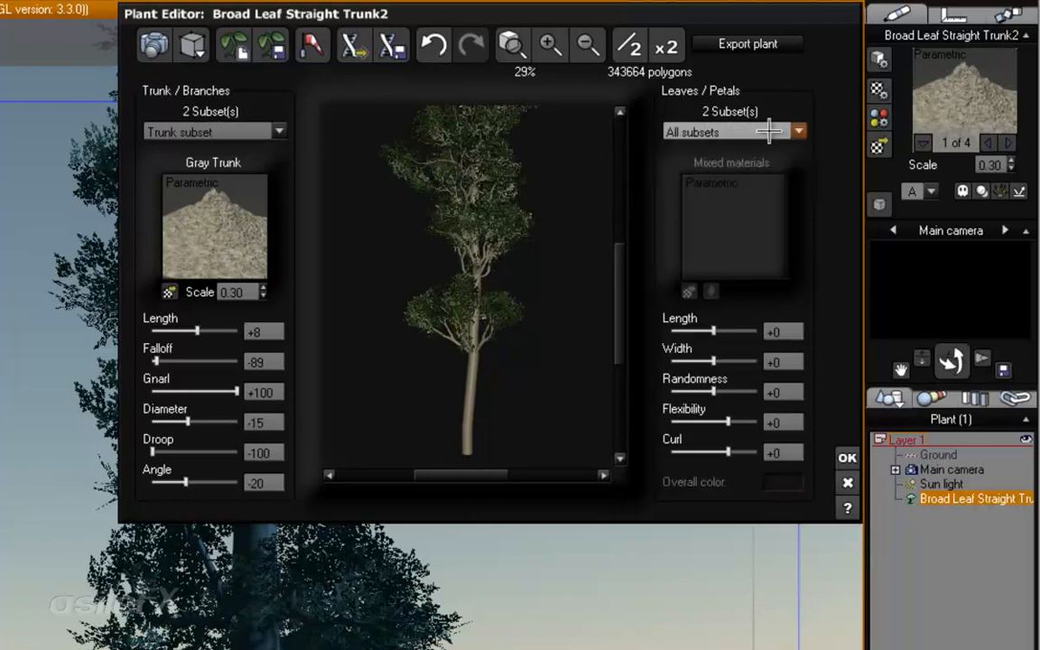
left_click(775, 333)
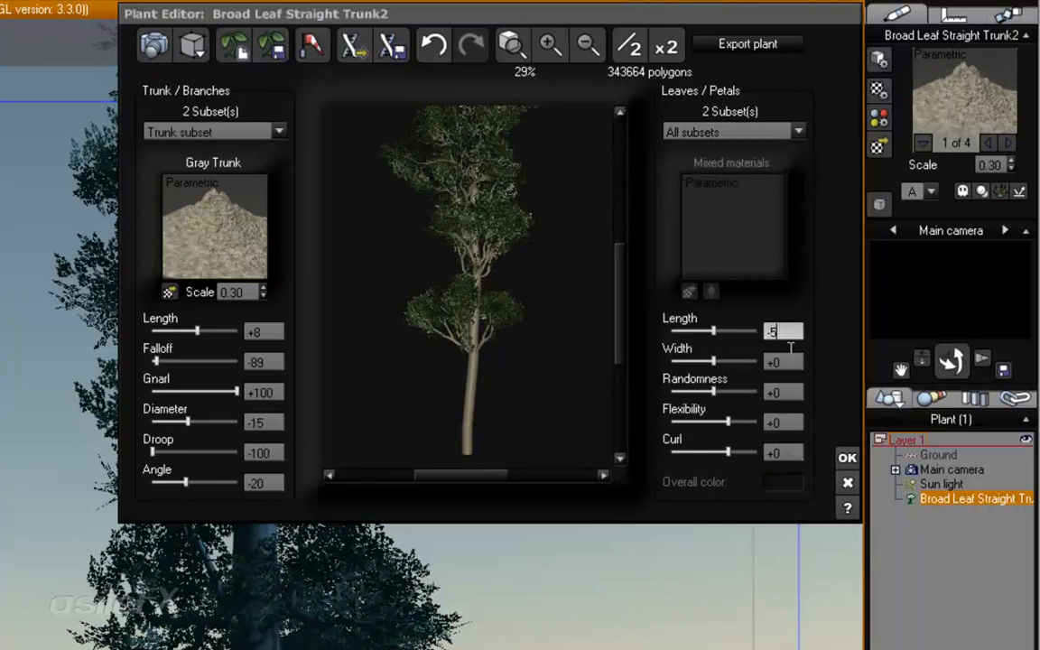
left_click(788, 361)
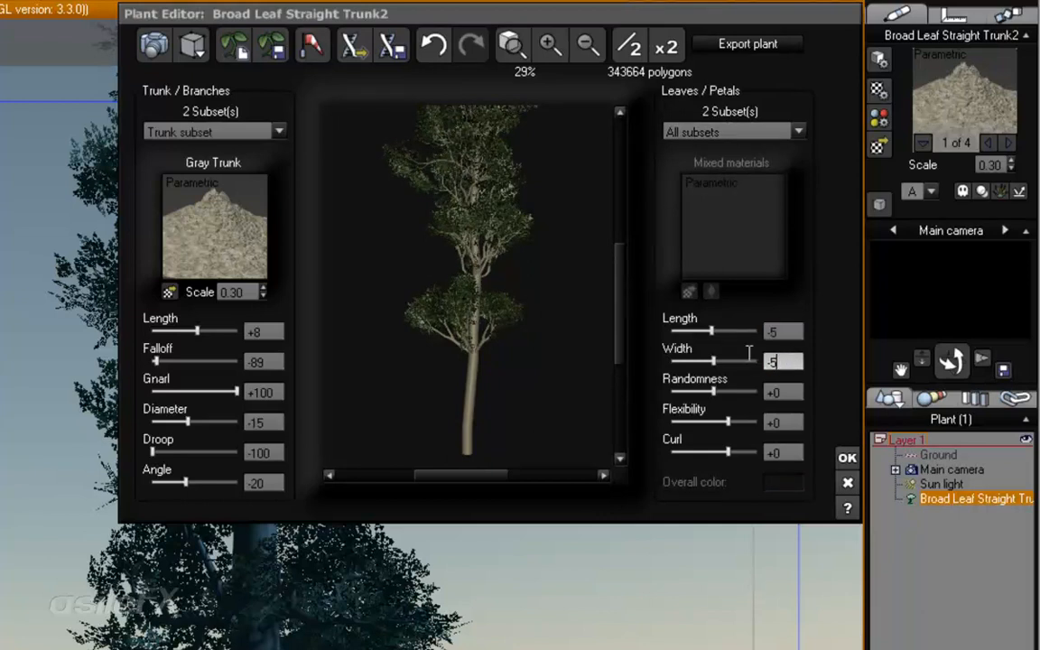
left_click_drag(578, 297, 603, 287)
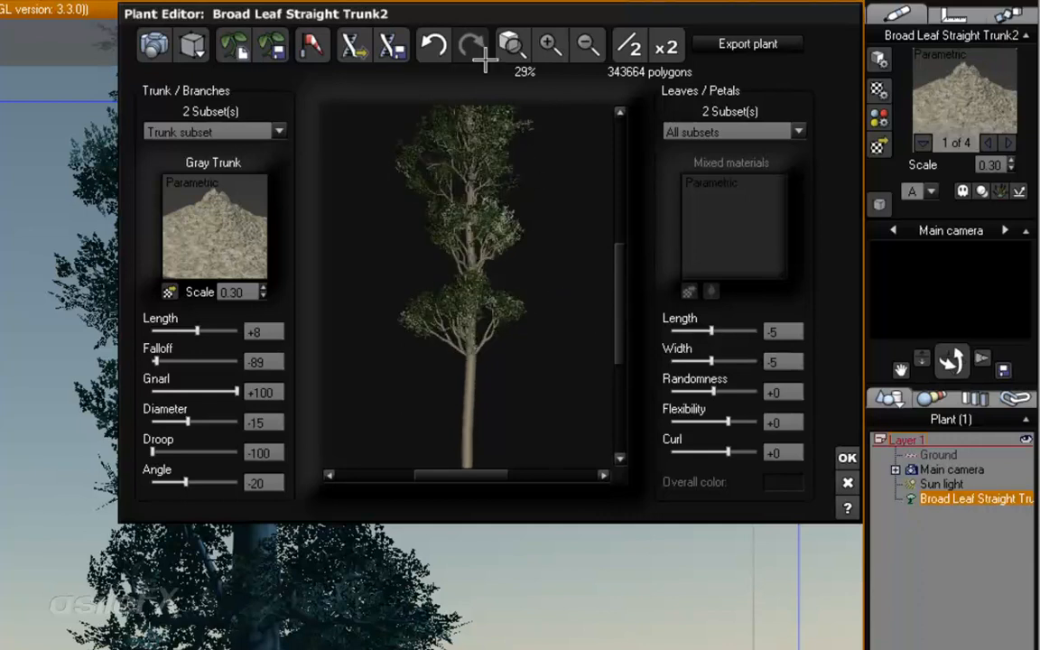
left_click(551, 44)
left_click(551, 44)
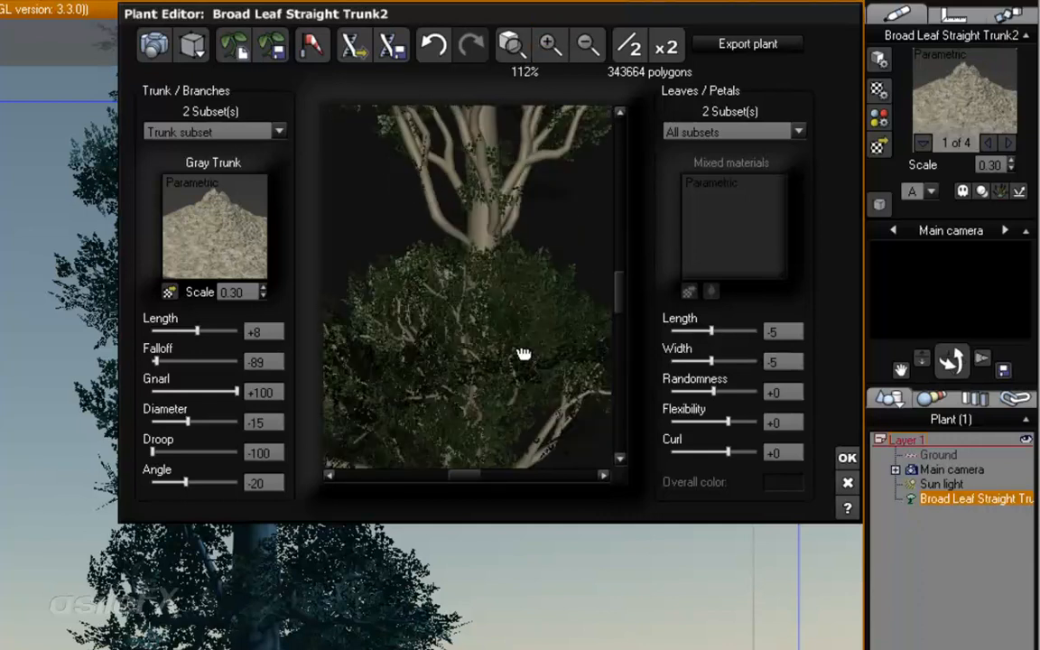
left_click_drag(522, 353, 601, 315)
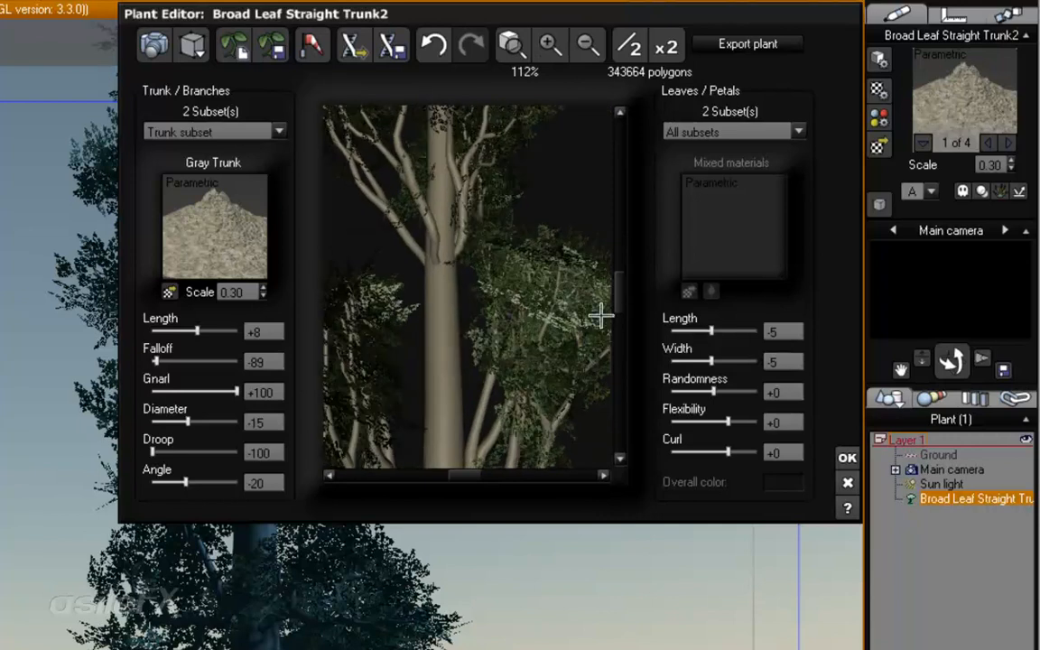
Step: Try inverting the alpha picture of the Leaves 1 subset's leaf map and inspect the leaf planes from several angles
left_click(669, 132)
left_click(682, 144)
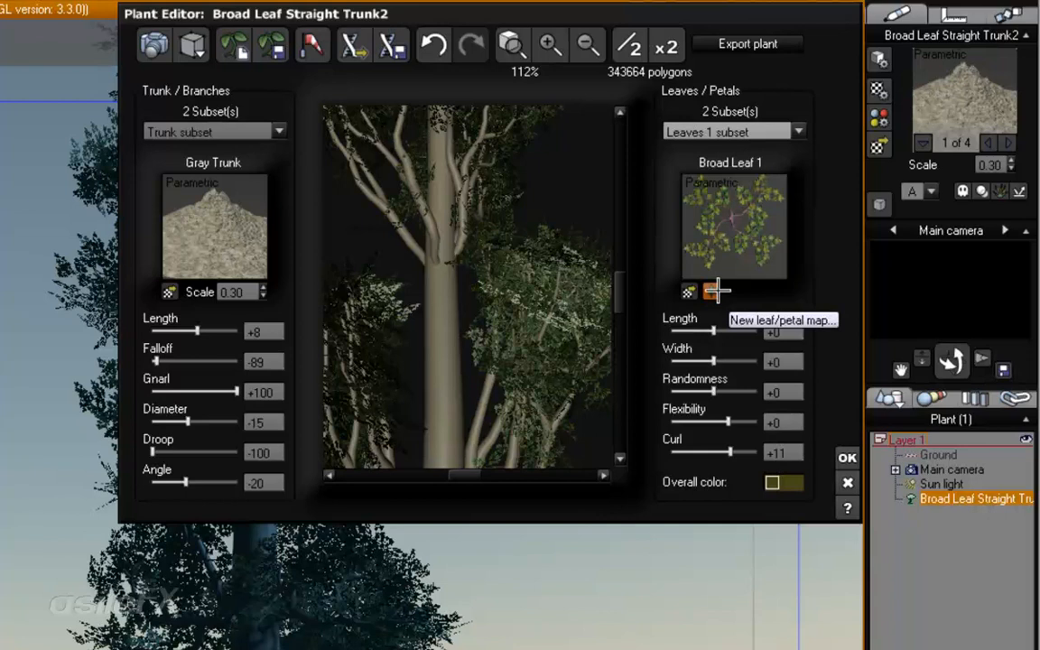
left_click(673, 132)
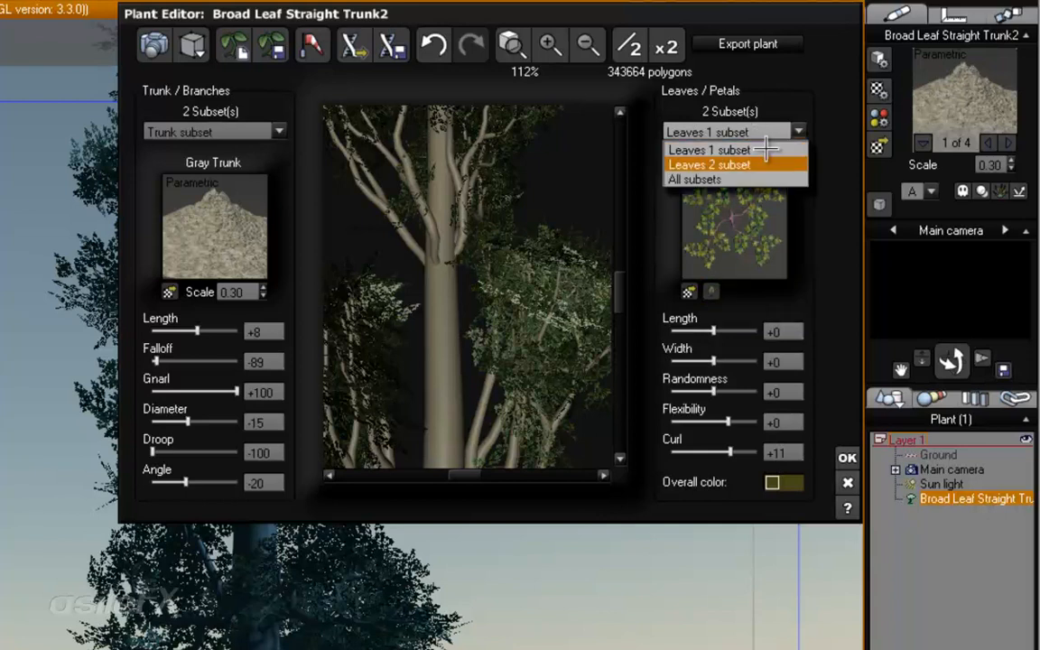
left_click(759, 150)
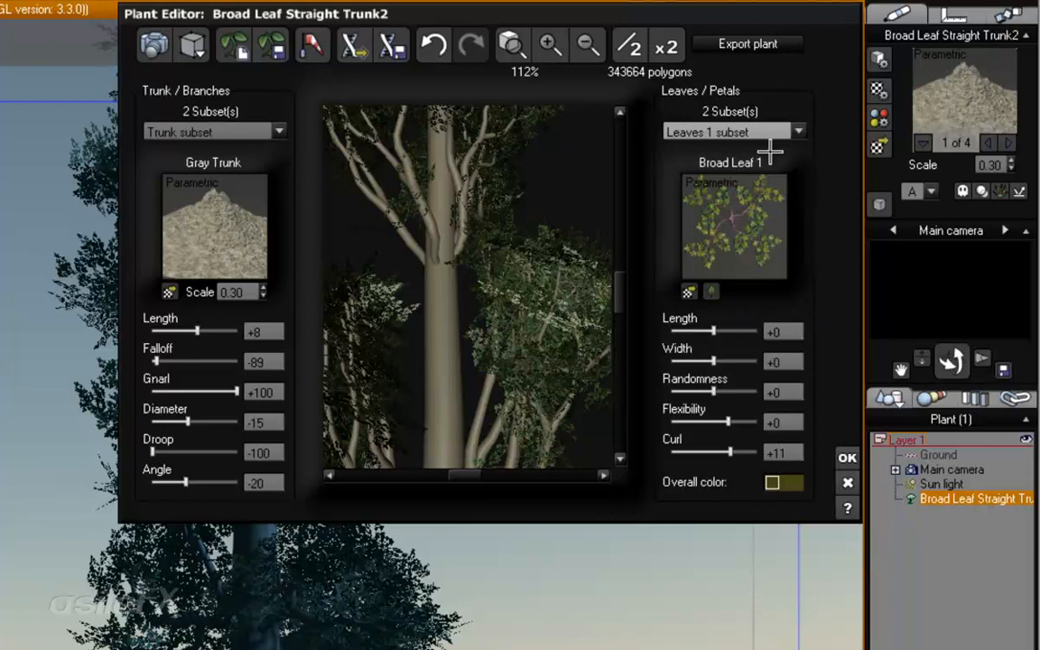
left_click(712, 290)
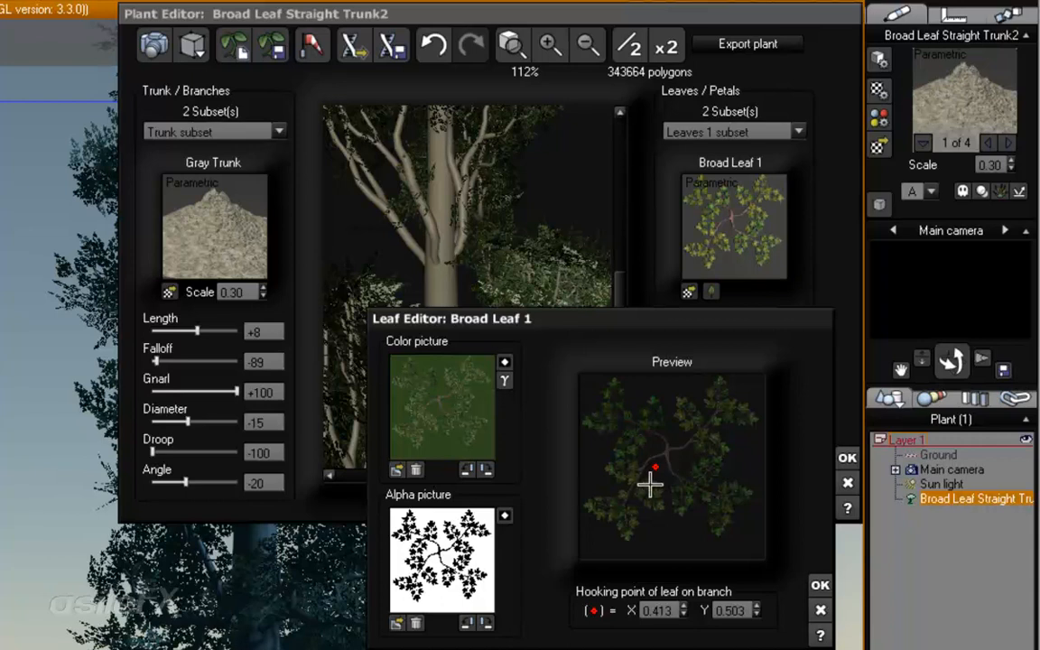
left_click(508, 517)
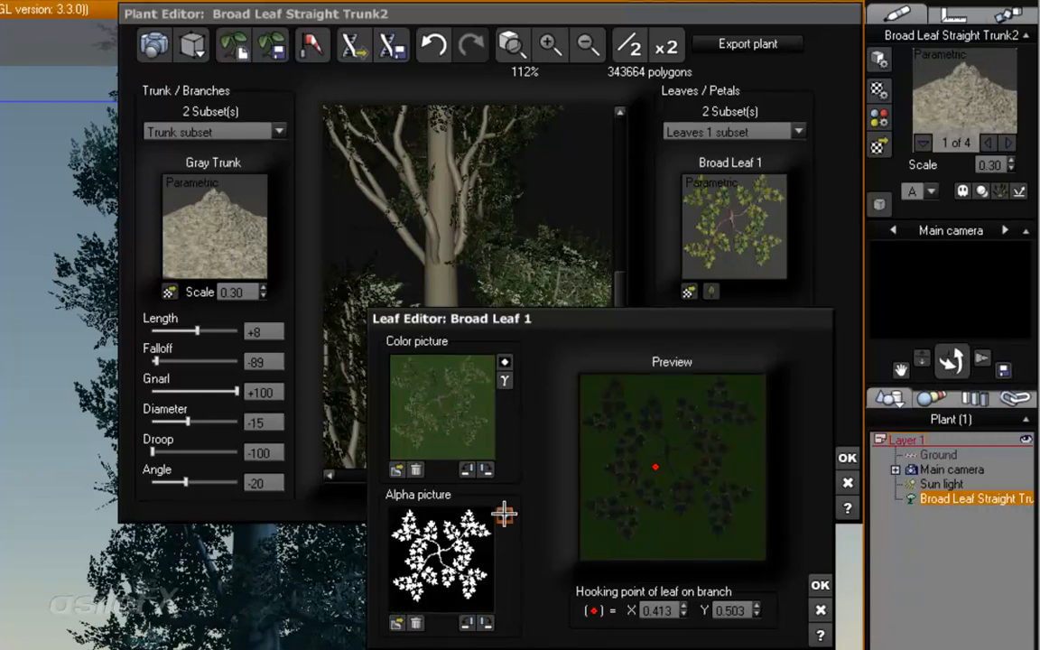
left_click(504, 515)
left_click(503, 515)
left_click(818, 584)
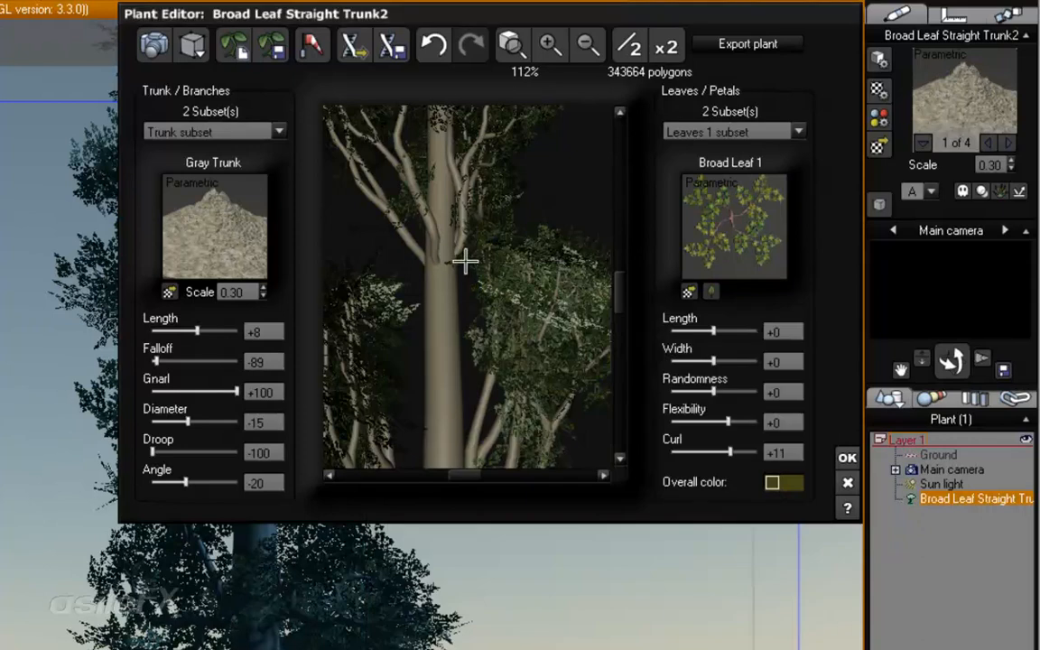
left_click_drag(551, 299, 488, 402)
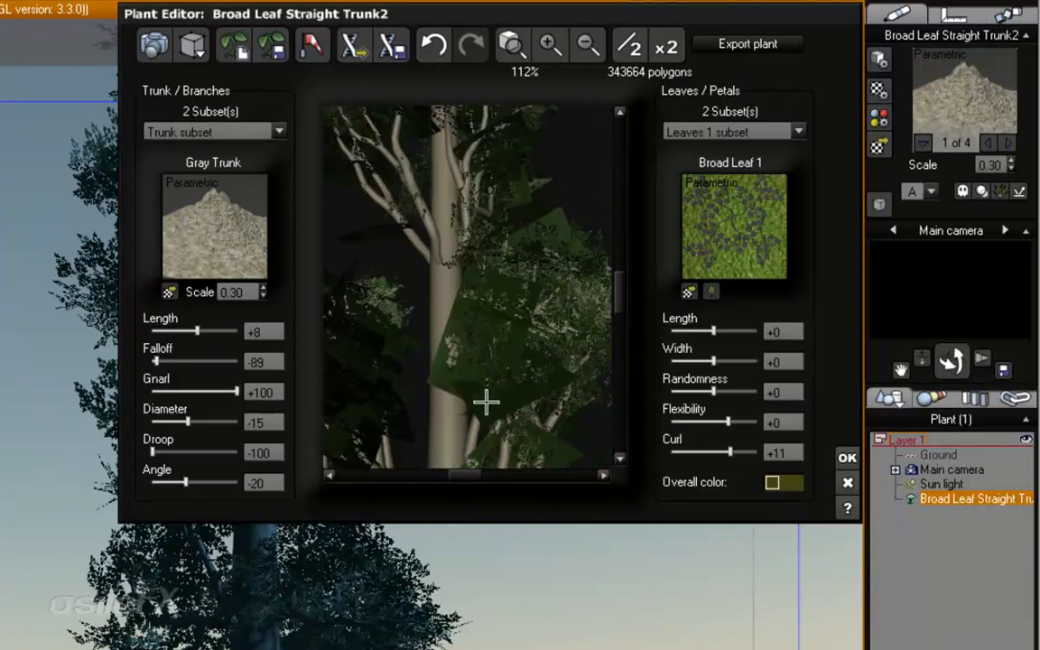
left_click_drag(522, 360, 571, 318)
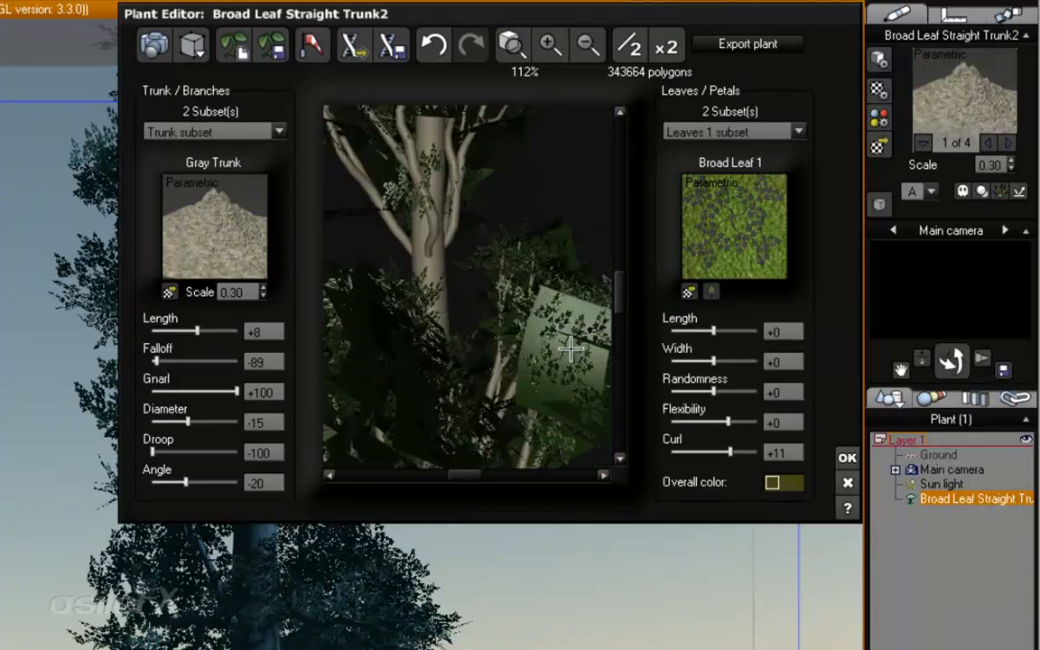
left_click_drag(501, 318, 488, 371)
left_click_drag(503, 315, 544, 310)
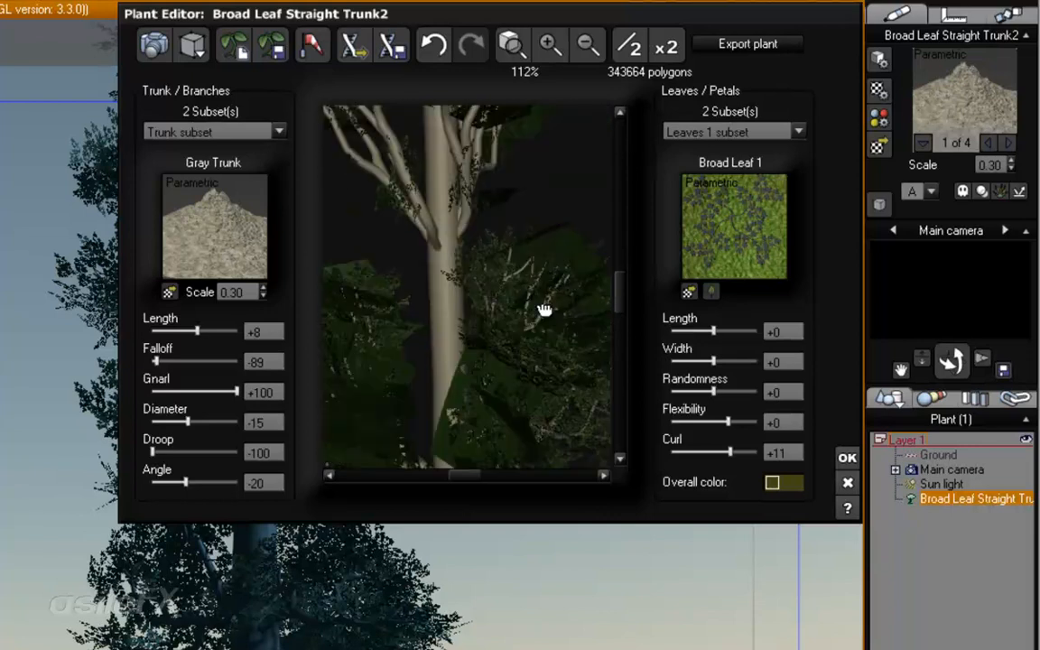
Step: Invert the Broad Leaf 1 alpha picture back and place the leaf's hooking point at the centre of its stems
left_click(710, 290)
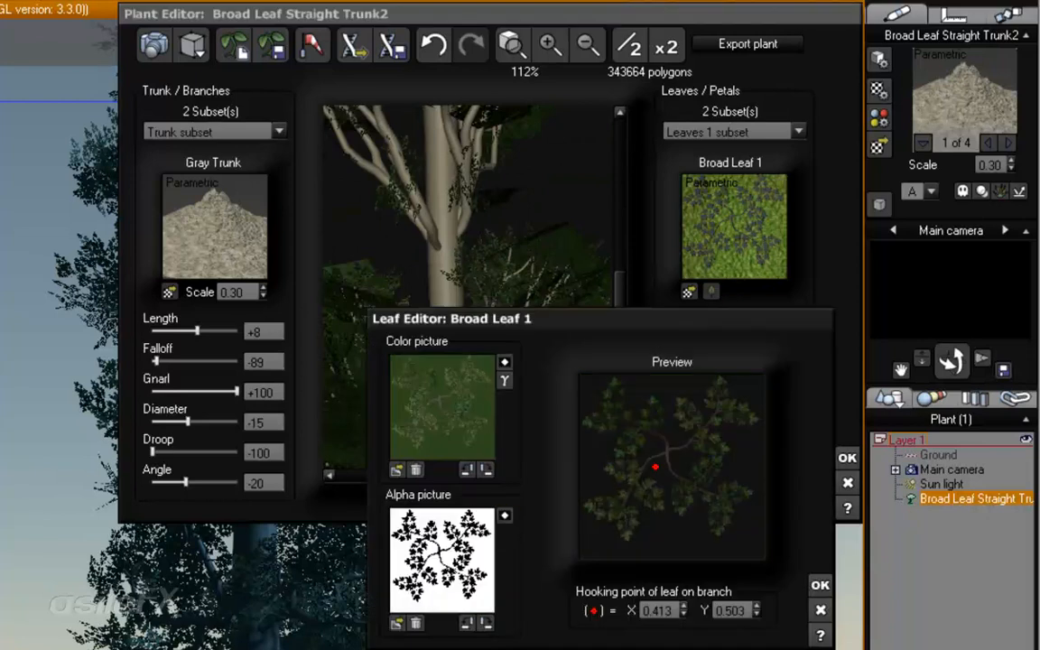
left_click(669, 450)
left_click_drag(677, 449, 671, 448)
left_click(820, 585)
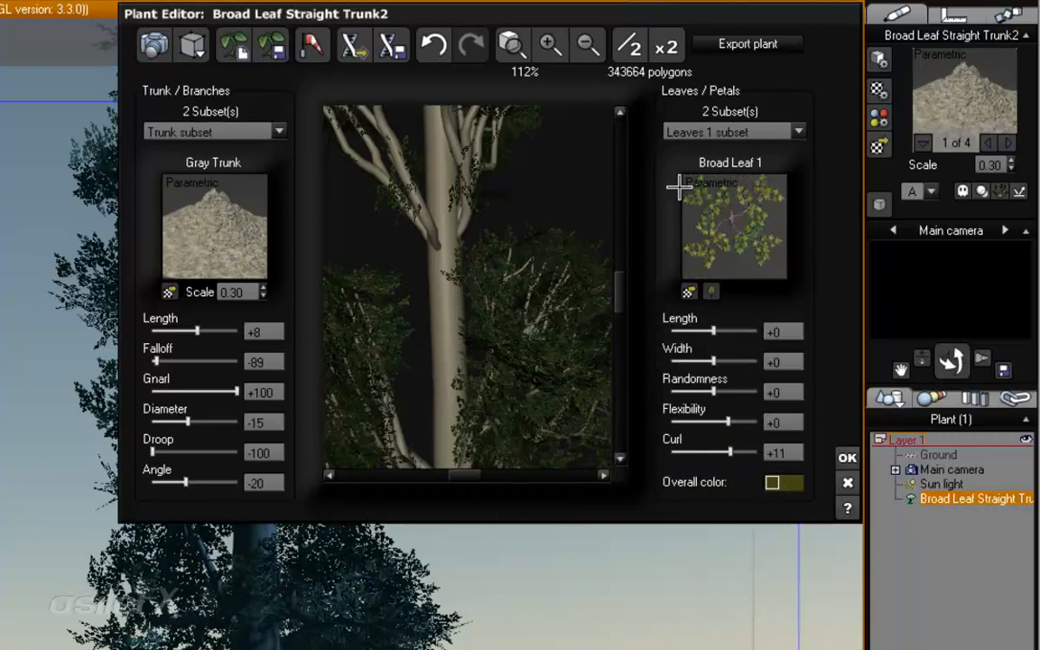
Step: Set the hooking point of the Leaves 2 subset's leaf map to X 0.464, Y 0.363
left_click(732, 132)
left_click(730, 165)
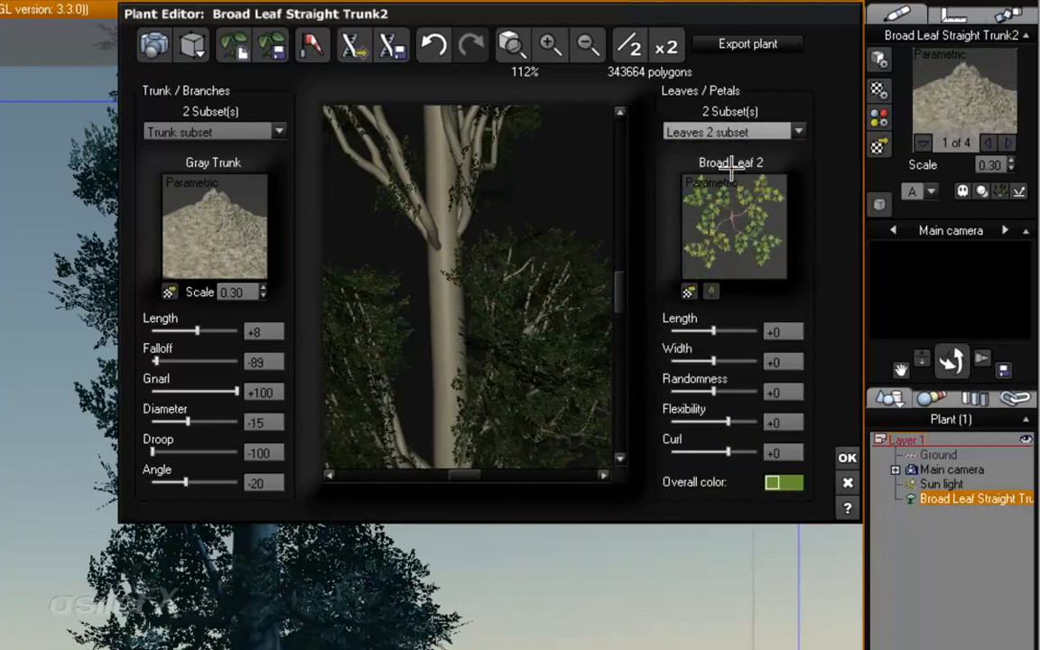
left_click(713, 290)
left_click(664, 441)
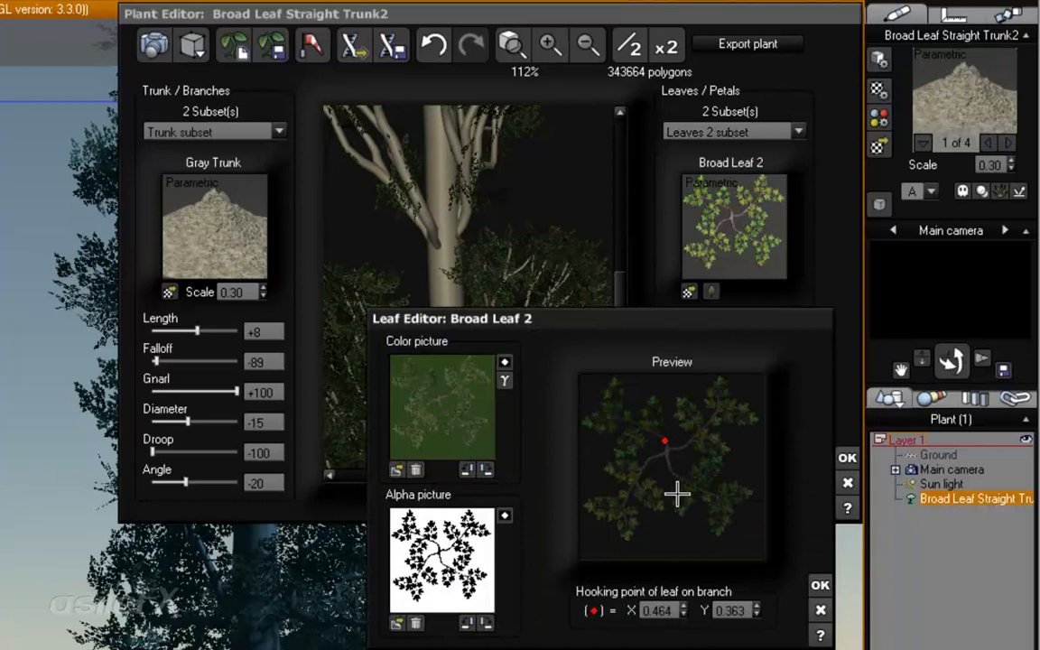
left_click(818, 583)
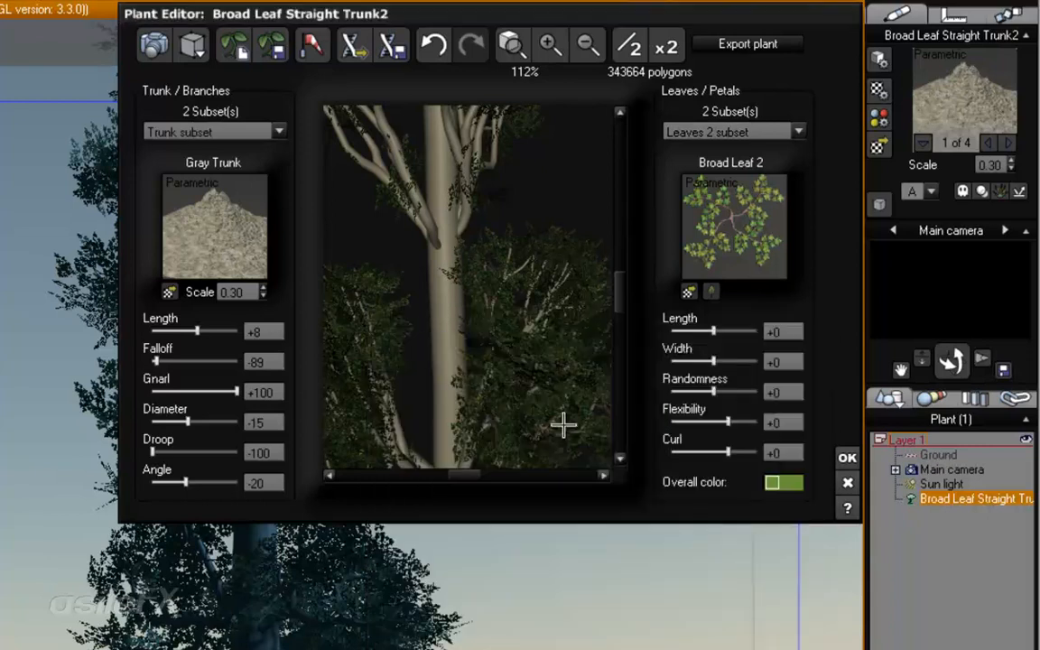
Step: Try flexibility +100 on the Leaves 2 subset and inspect the leaves from different angles
left_click_drag(563, 425, 424, 365)
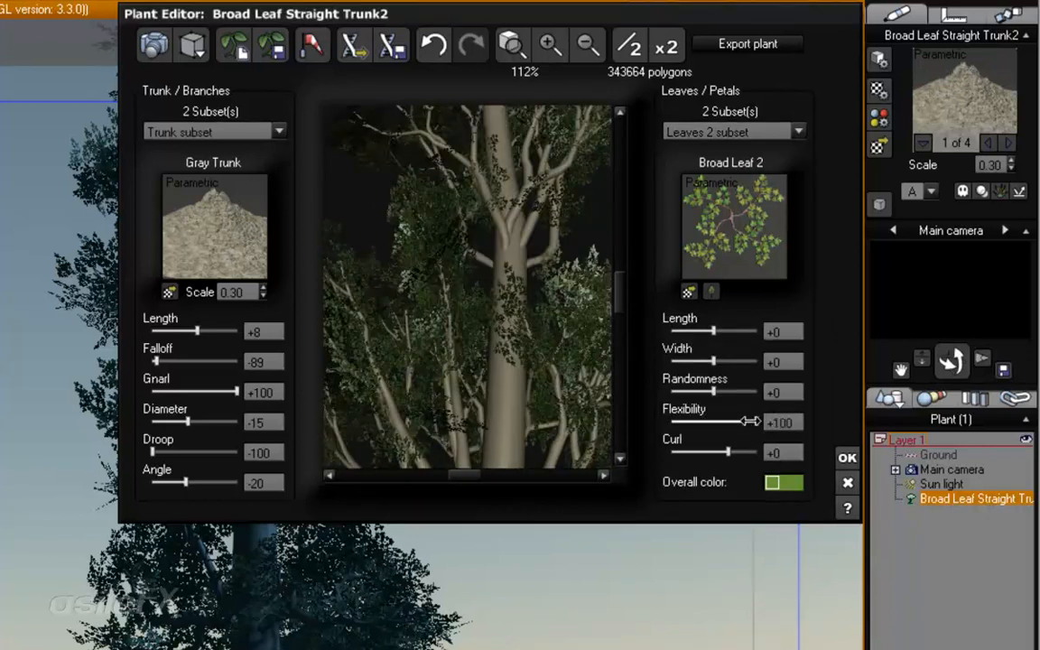
left_click_drag(557, 344, 504, 273)
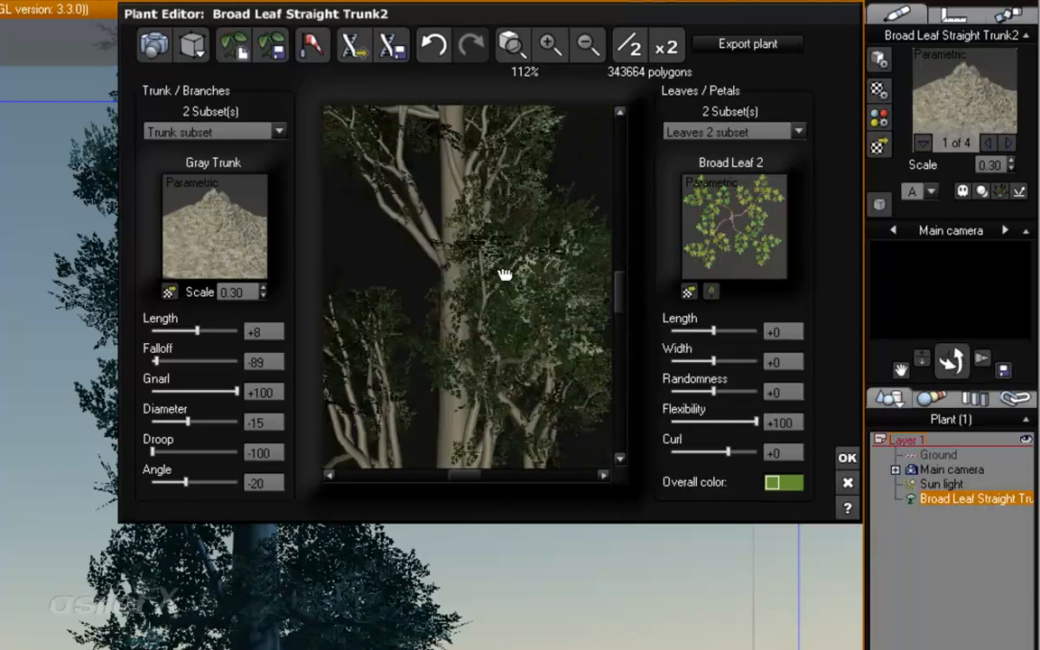
Step: Invert the alpha picture of the Broad Leaf 2 map so the whole leaf planes are drawn
left_click(711, 292)
left_click(505, 515)
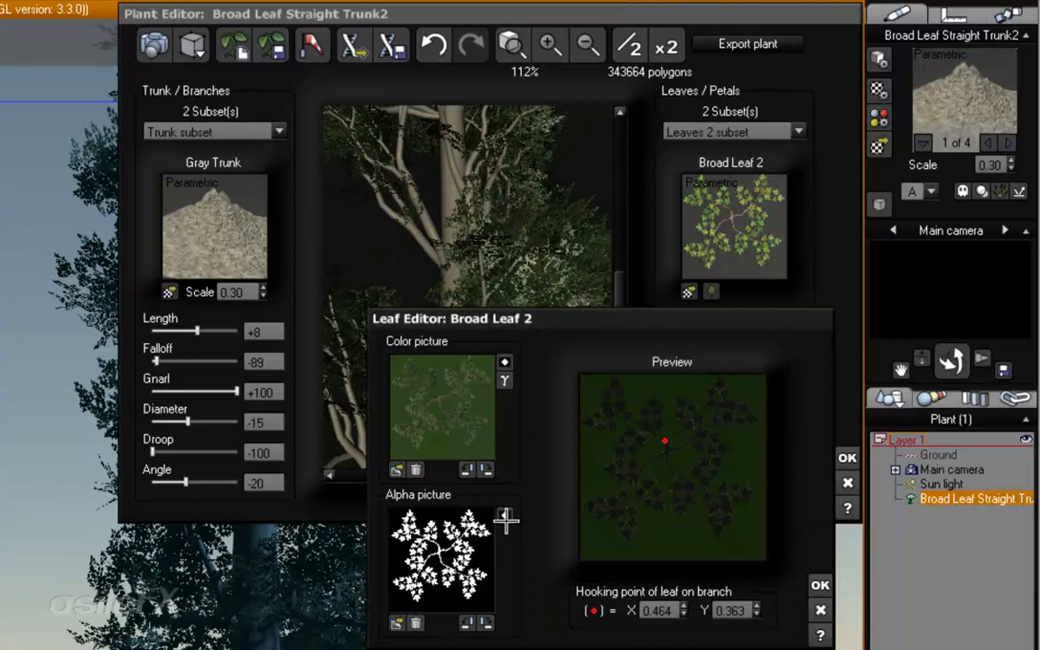
left_click(819, 585)
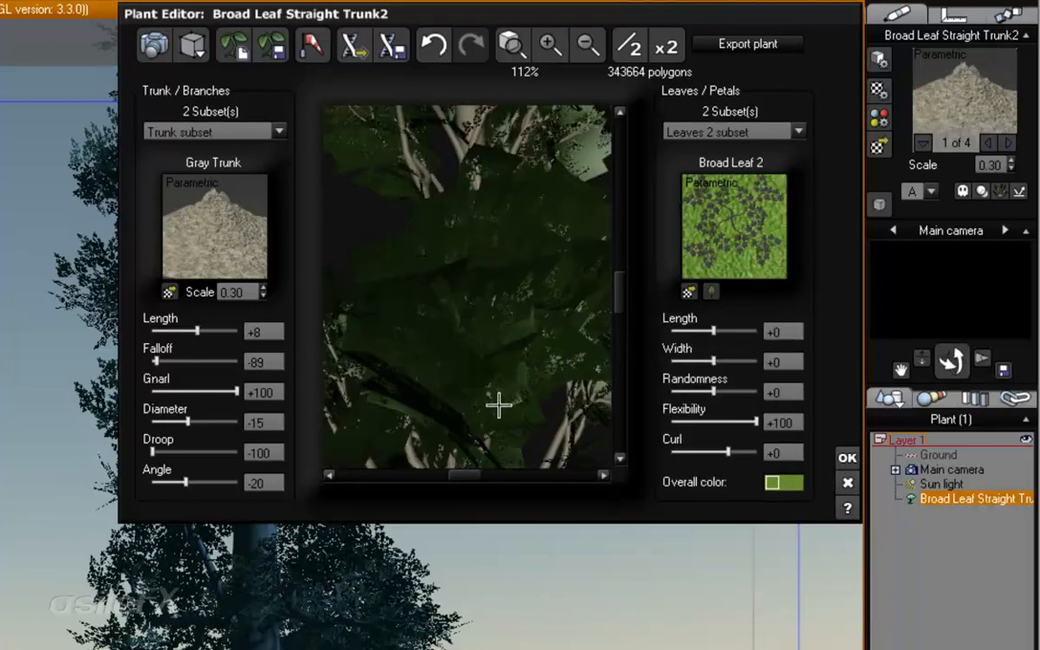
Step: Set the Leaves 2 subset's flexibility to -196 and inspect the leaf planes
left_click_drag(755, 421, 654, 416)
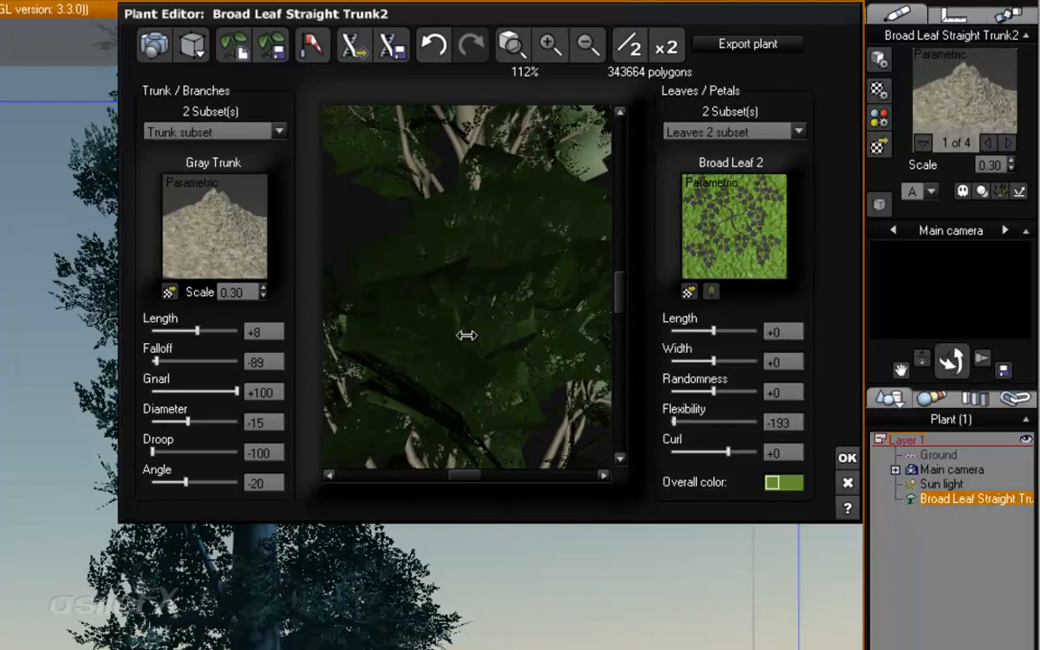
left_click_drag(455, 320, 487, 293)
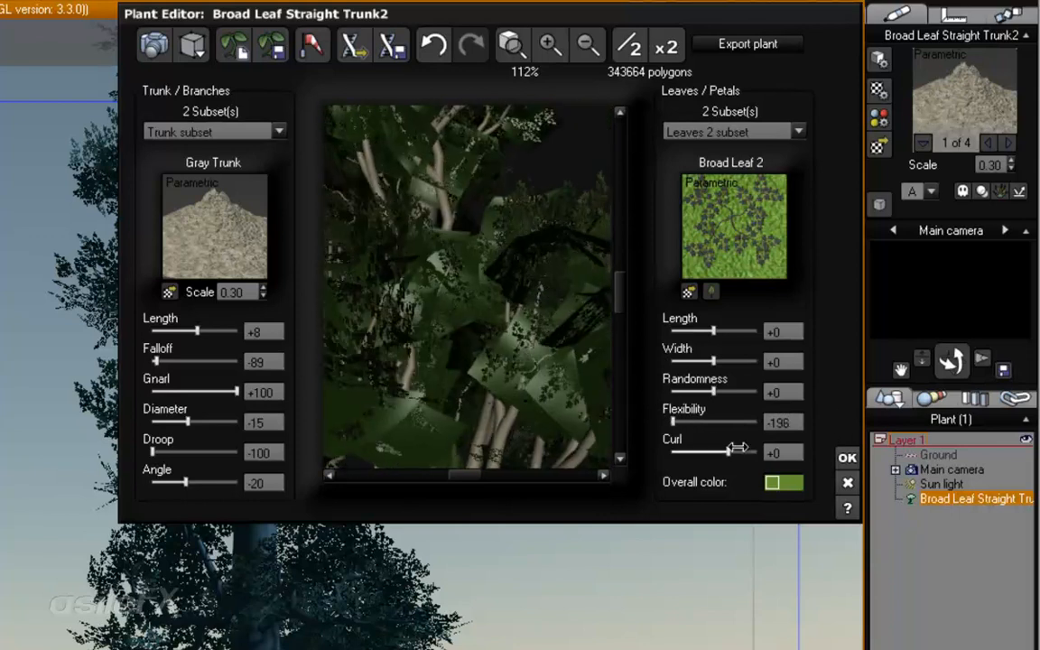
Step: Try curl -193, -81 and -44 on the Leaves 2 subset, with flexibility -174, and inspect the leaf planes
left_click_drag(730, 449, 689, 445)
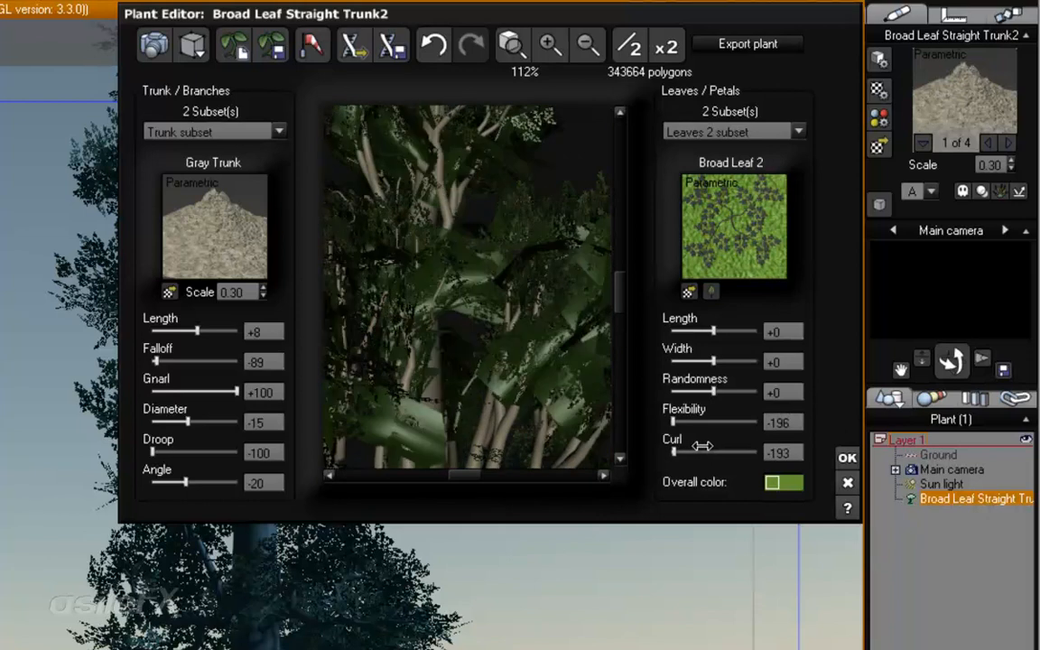
left_click_drag(471, 307, 471, 374)
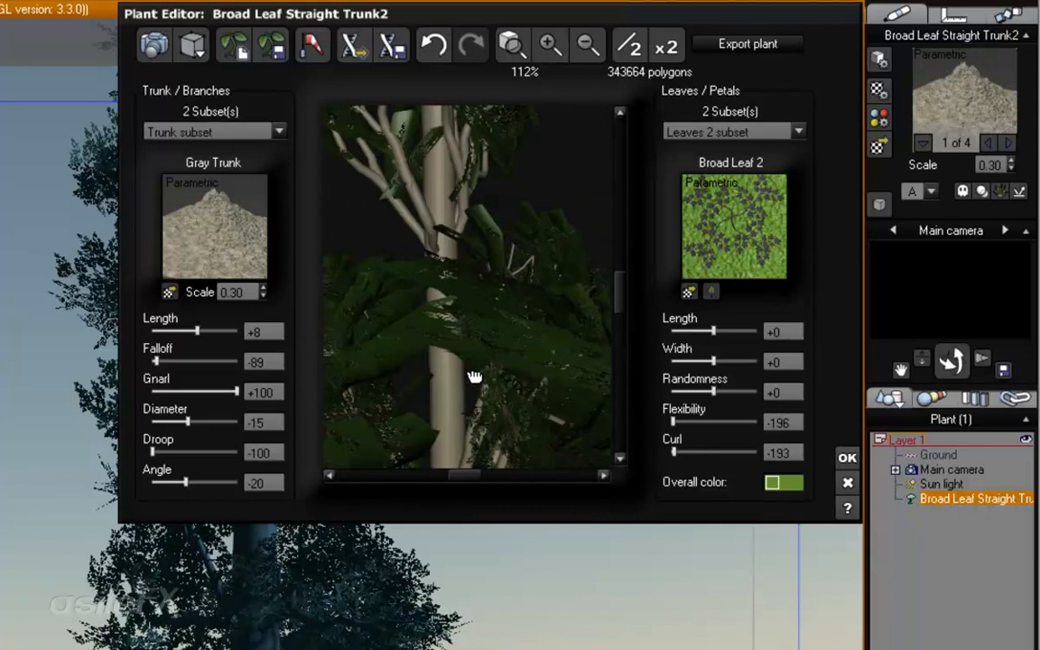
left_click_drag(674, 452, 722, 455)
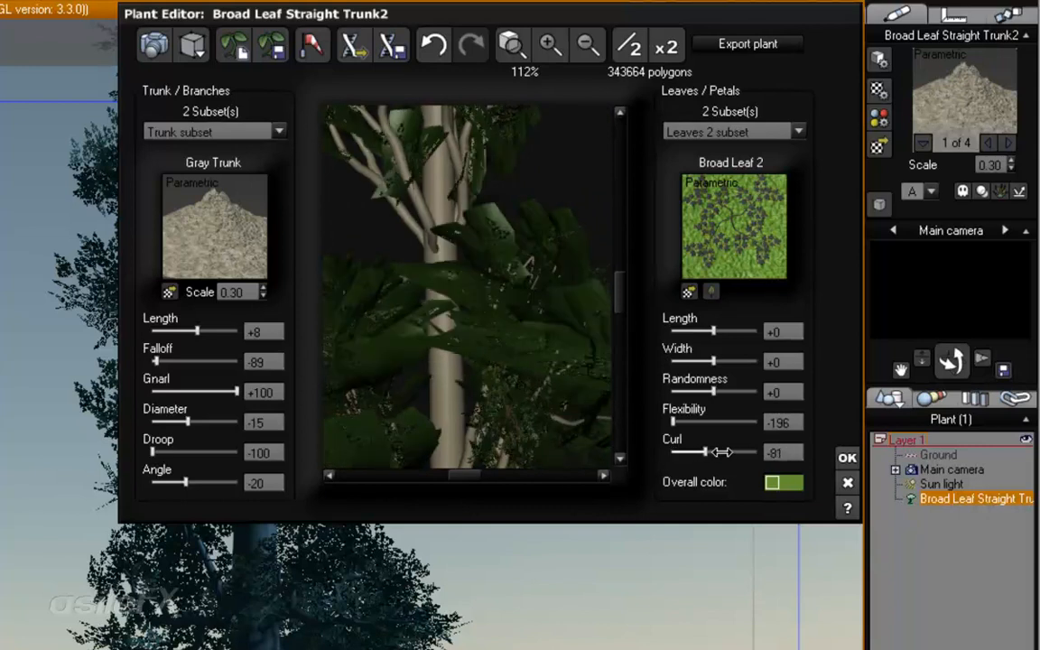
left_click_drag(448, 277, 520, 264)
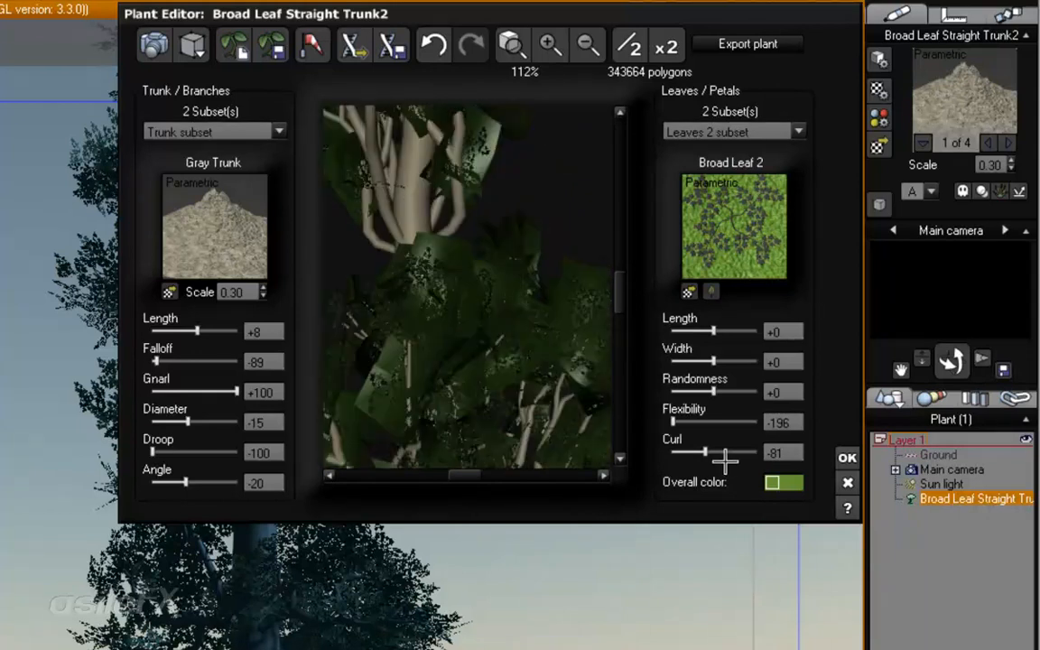
left_click_drag(725, 462, 738, 449)
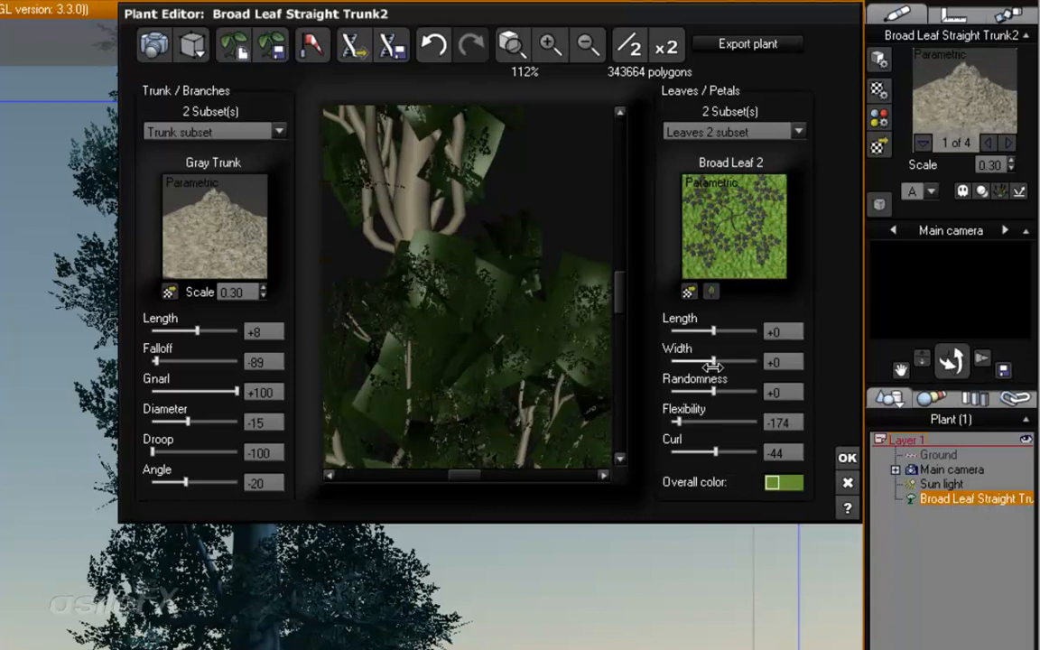
Step: Try randomness +100 and -100 on the Leaves 2 subset and inspect the foliage along the tree
left_click_drag(714, 391, 757, 397)
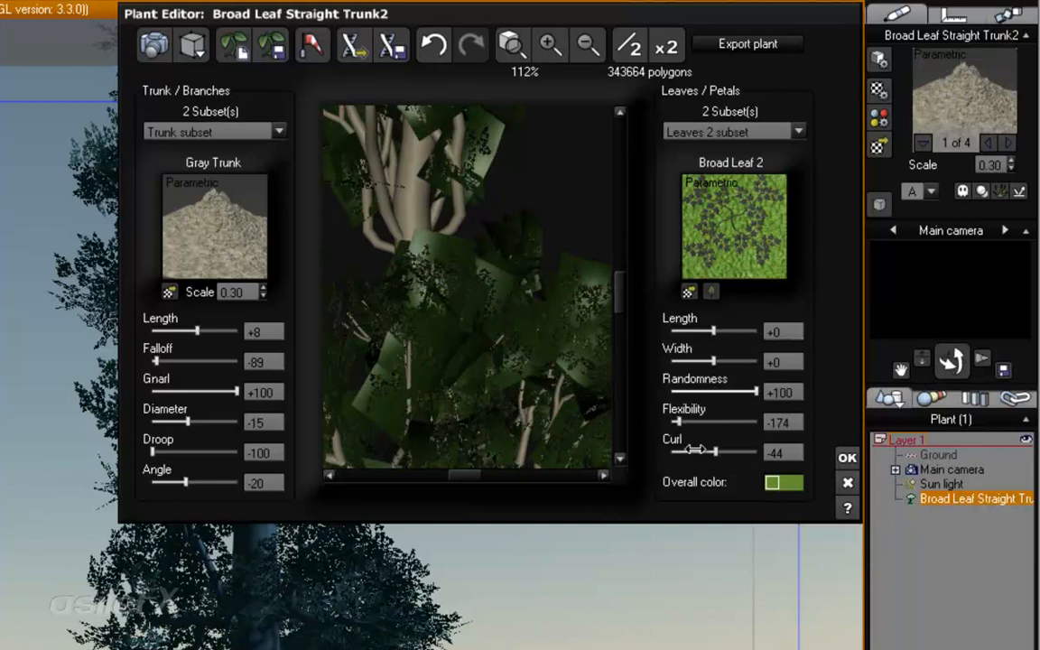
left_click_drag(596, 395, 568, 385)
left_click_drag(757, 391, 666, 391)
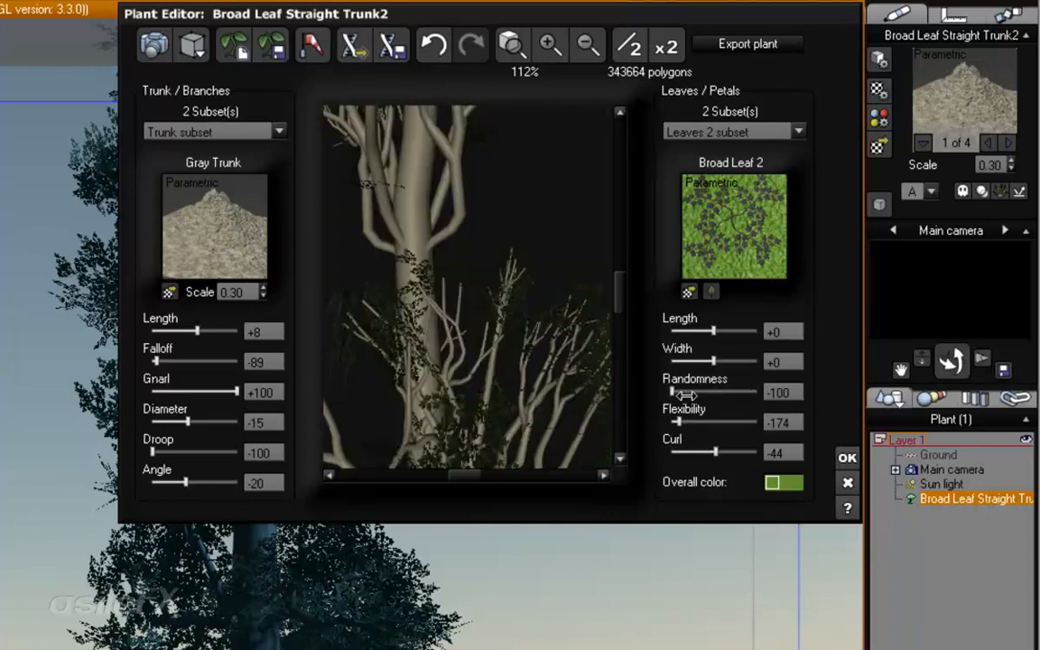
left_click(587, 43)
left_click_drag(506, 260, 506, 307)
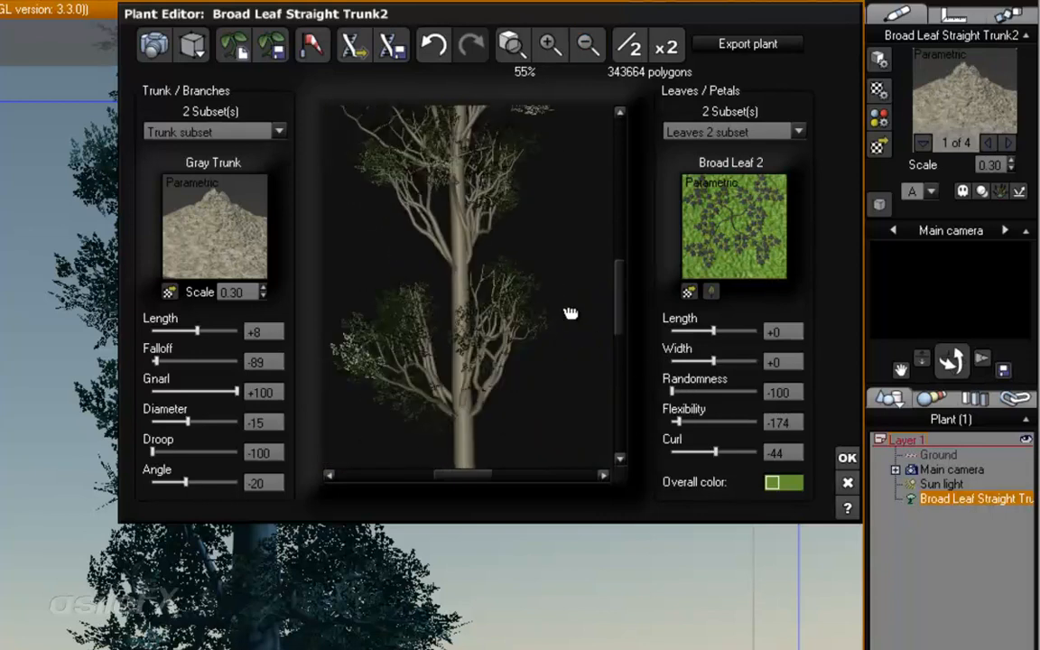
left_click_drag(620, 295, 619, 230)
left_click_drag(493, 278, 440, 301)
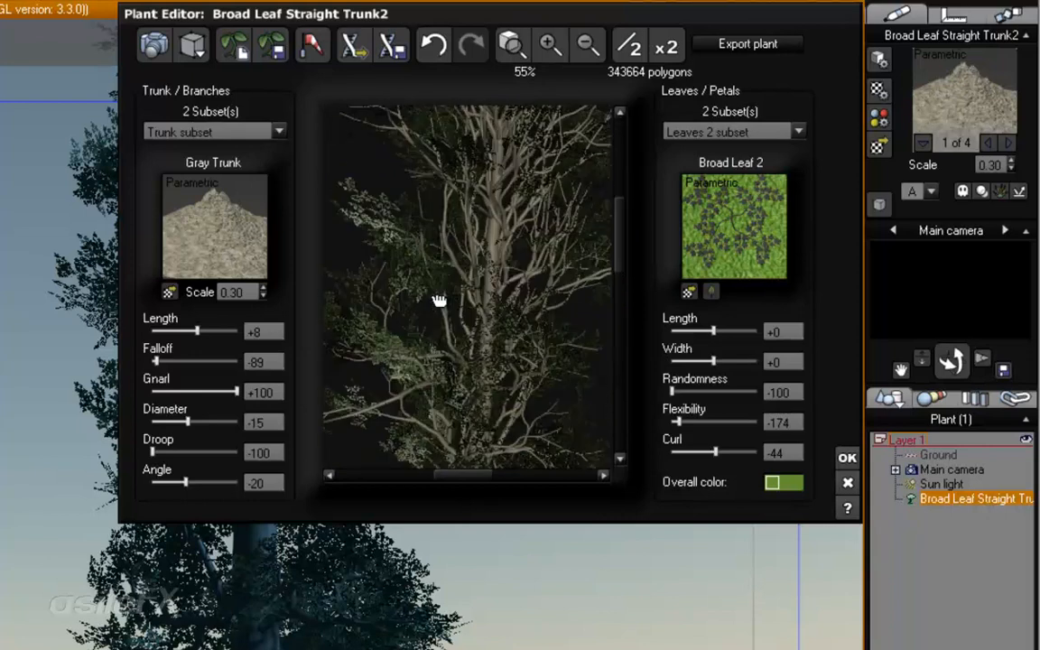
Step: Try randomness -1 and -3 on the Leaves 2 subset and inspect the tree from another angle
left_click_drag(673, 391, 736, 385)
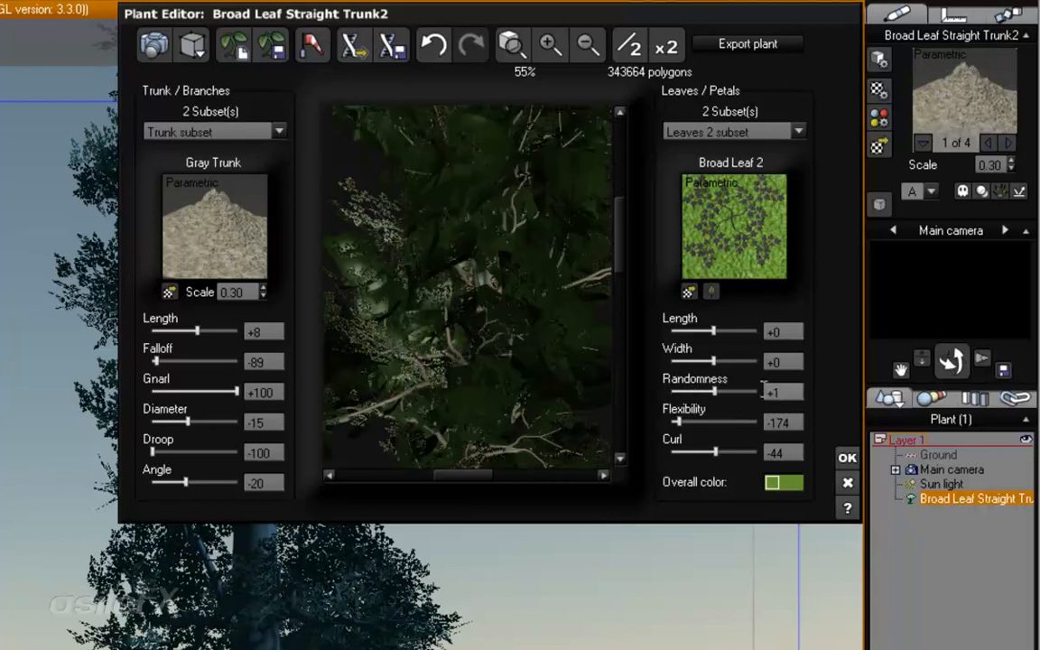
left_click(784, 393)
type("-1")
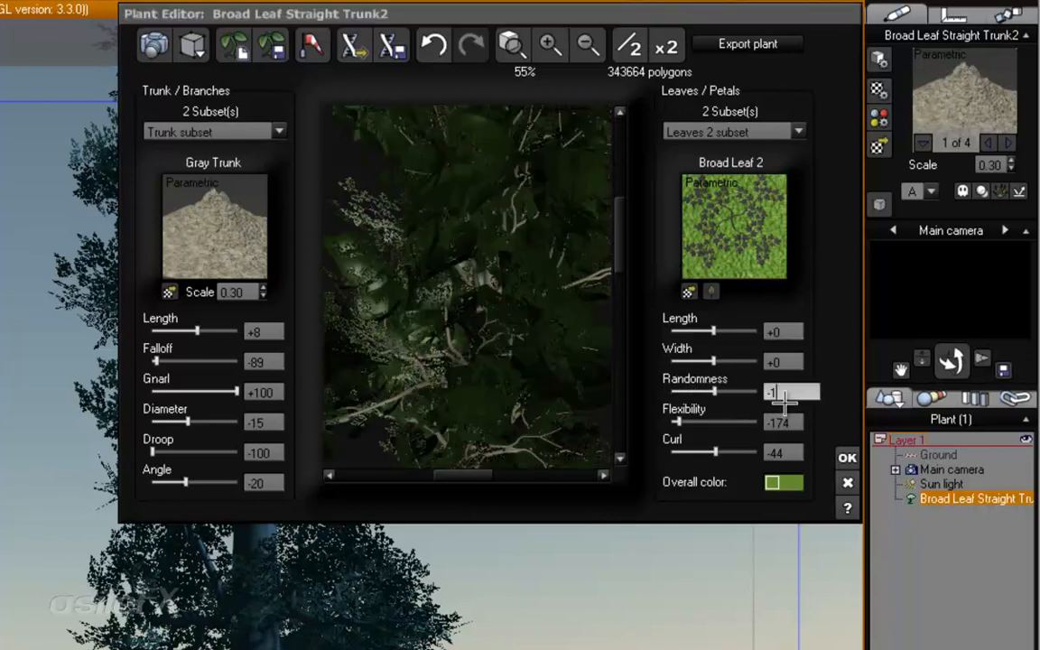
key("Return")
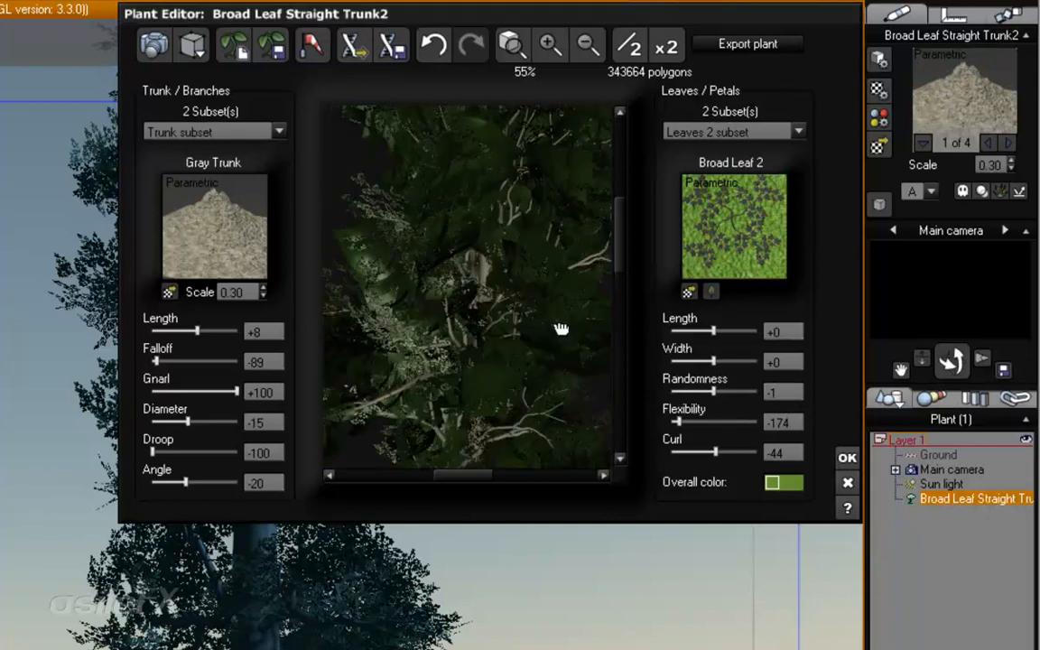
left_click(786, 392)
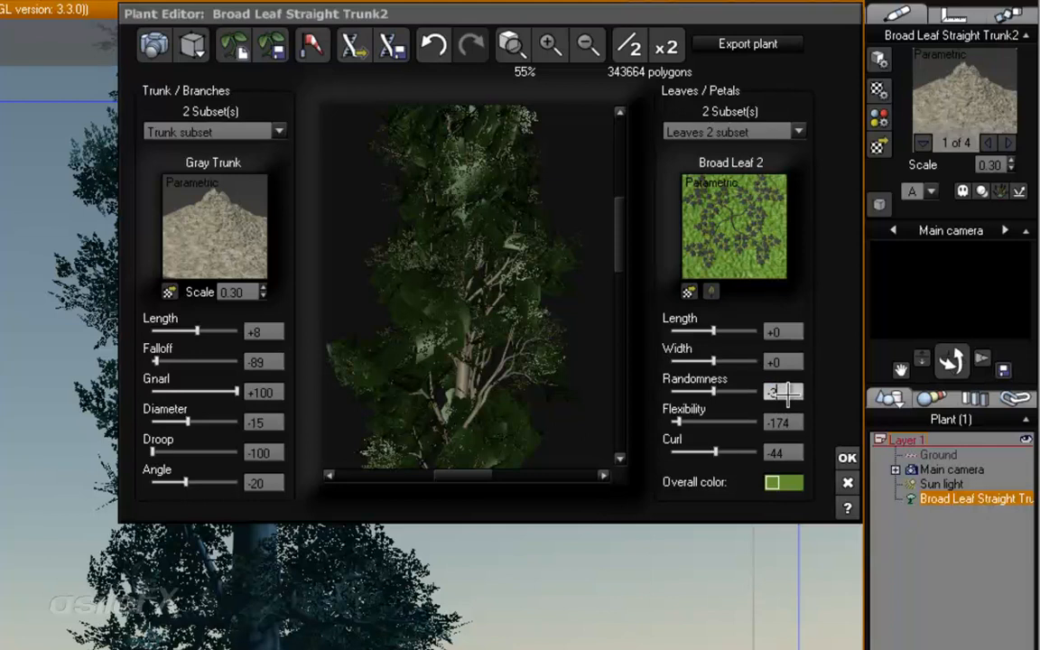
key("Return")
left_click_drag(564, 330, 508, 320)
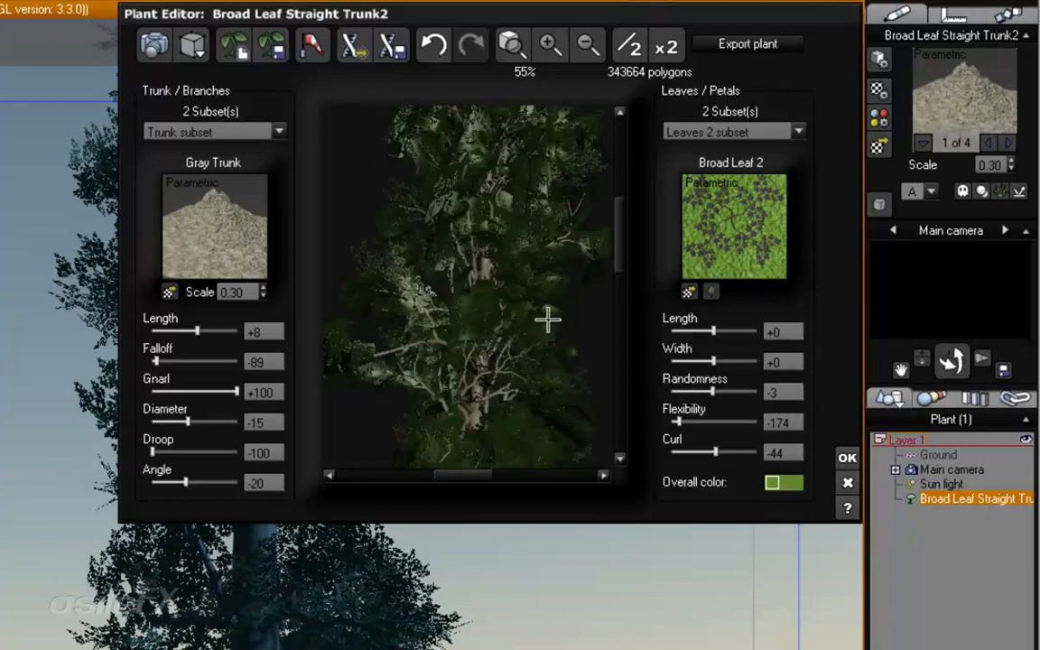
Step: Invert the alpha picture of the Broad Leaf 2 map so only the leaf shapes are drawn, and discard the plant edits
left_click(712, 291)
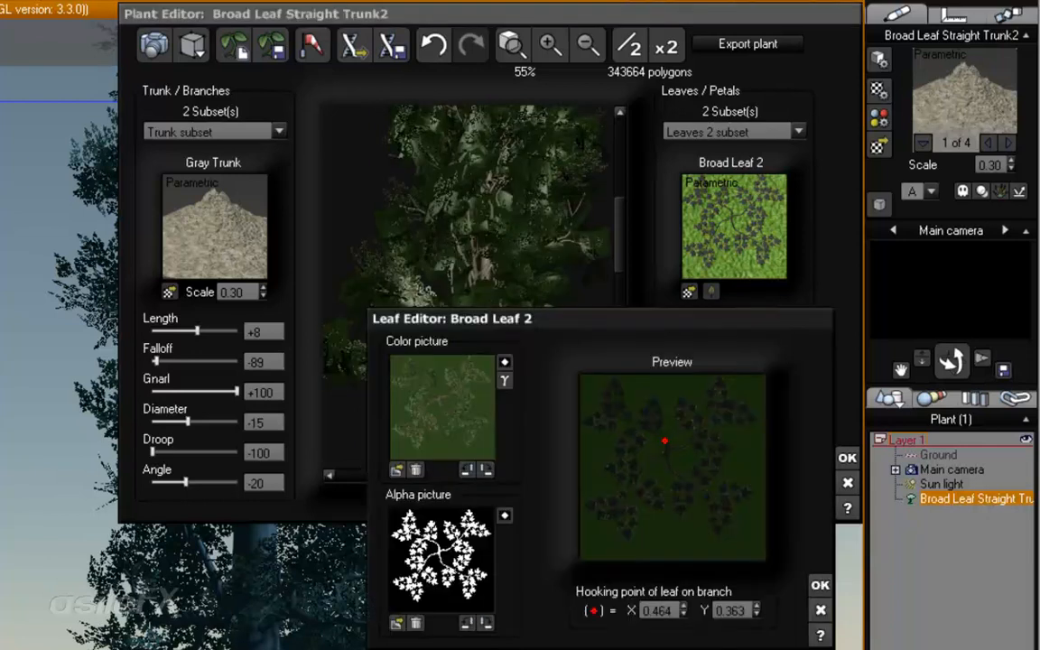
left_click(504, 515)
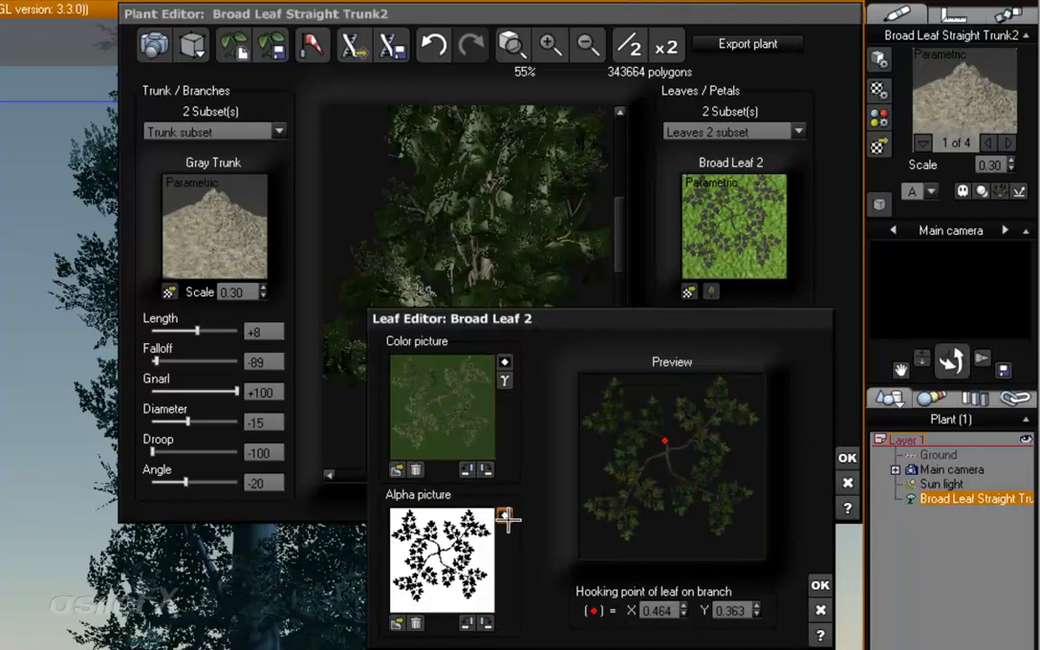
left_click(818, 584)
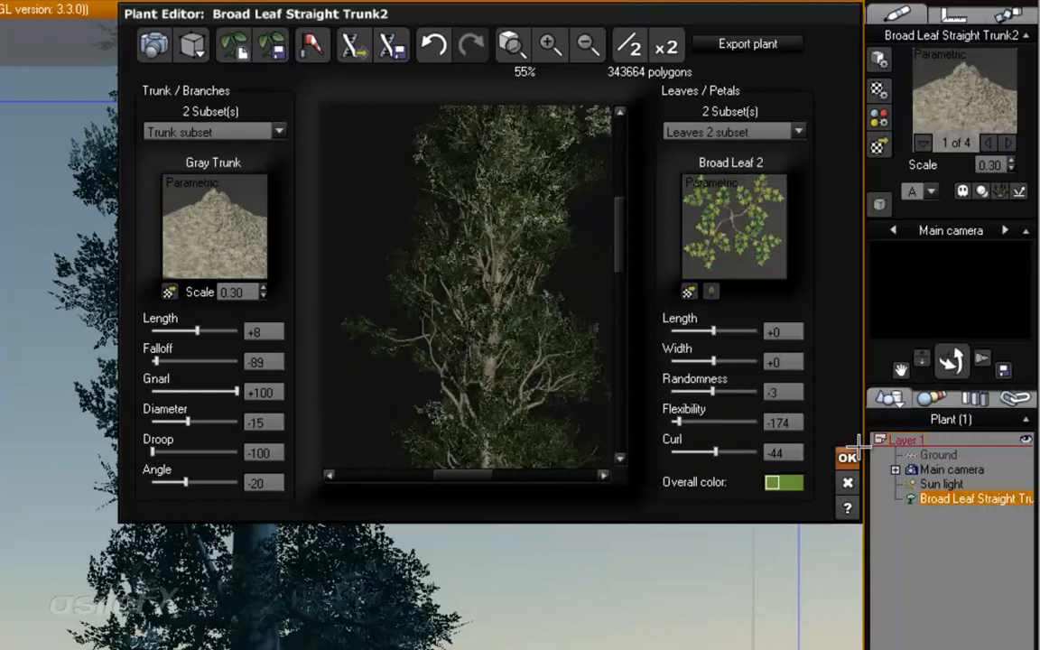
left_click(846, 482)
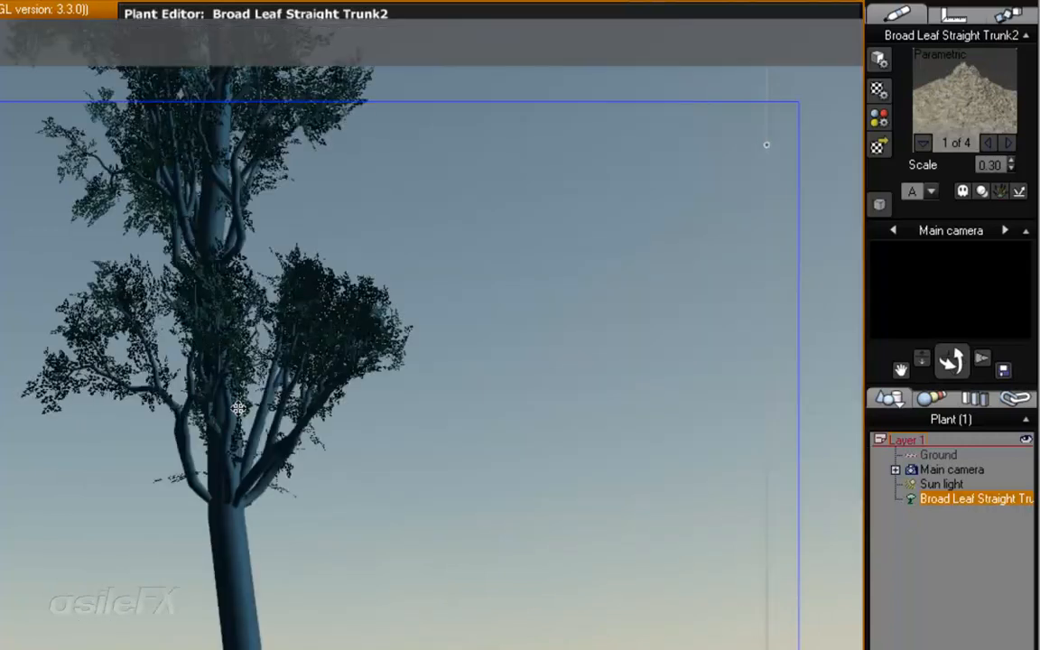
Step: Open the broadleaf tree in the Plant Editor and set the Branches subset's droop to -23
right_click_drag(343, 348, 308, 312)
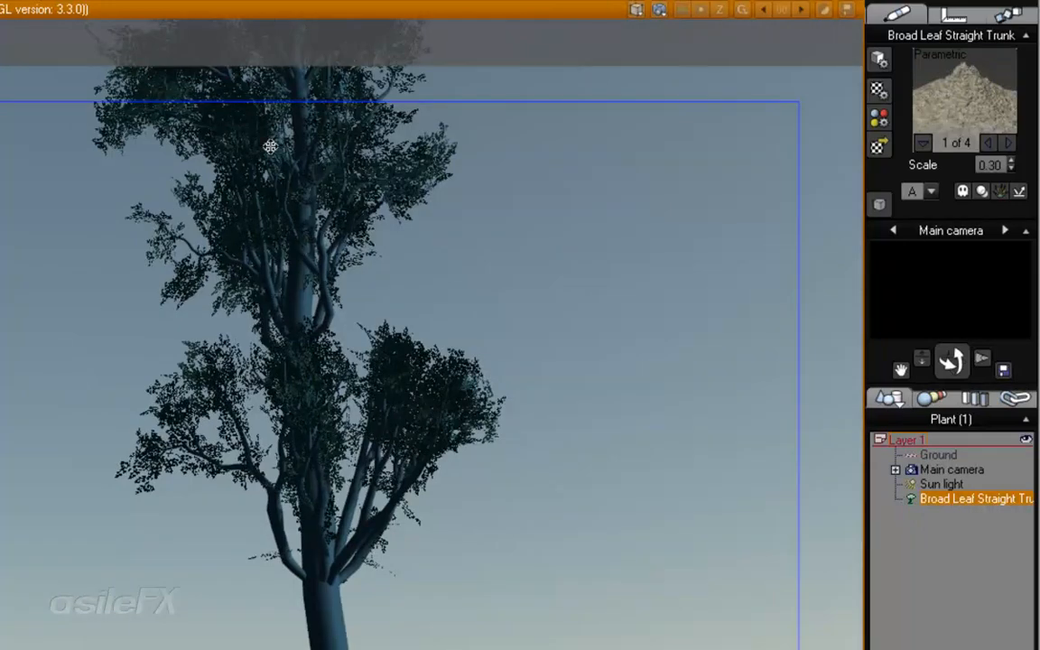
right_click(344, 268)
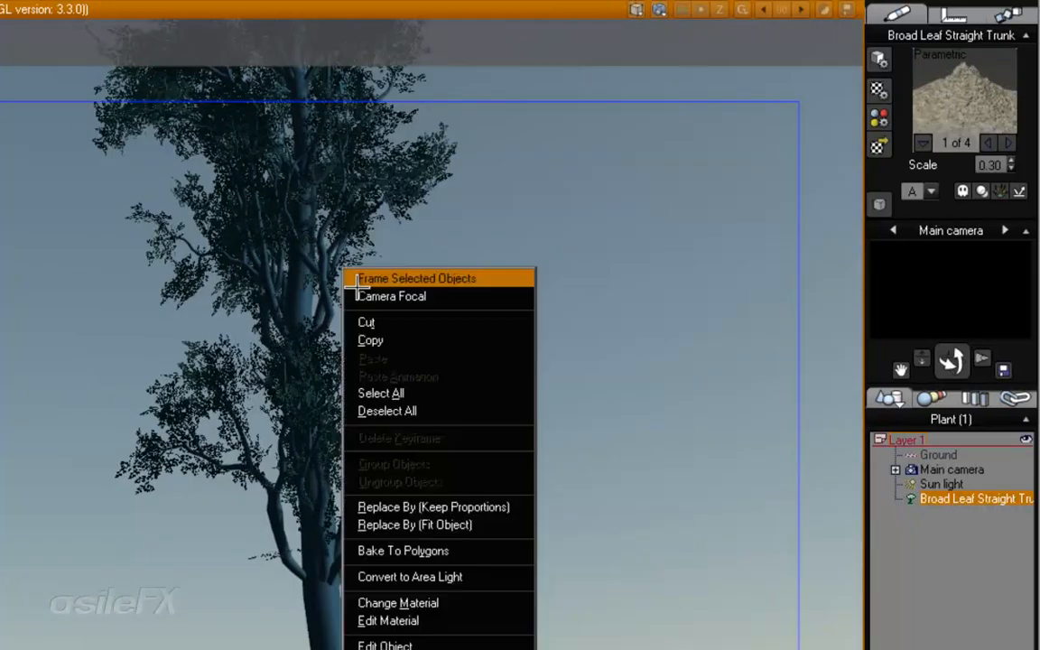
left_click(434, 645)
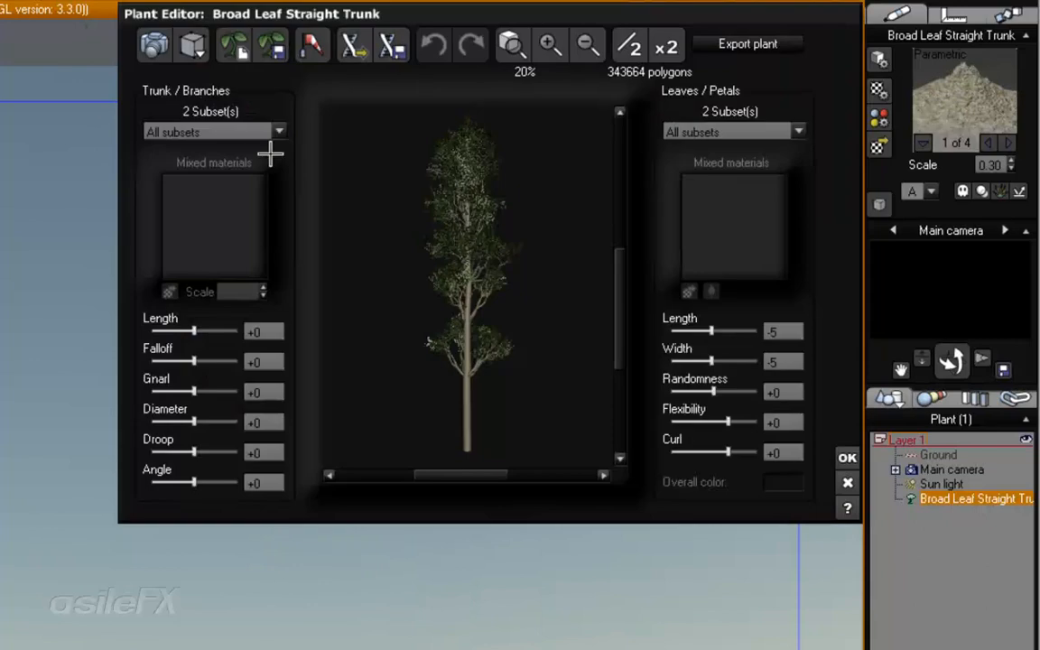
left_click(271, 131)
left_click(237, 165)
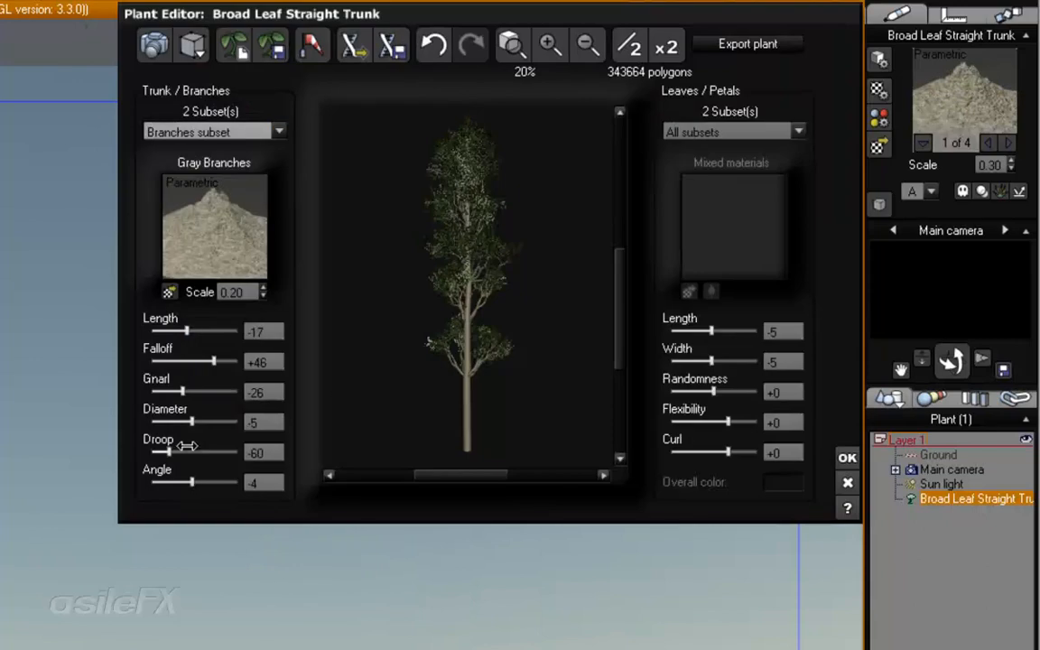
left_click_drag(161, 449, 190, 450)
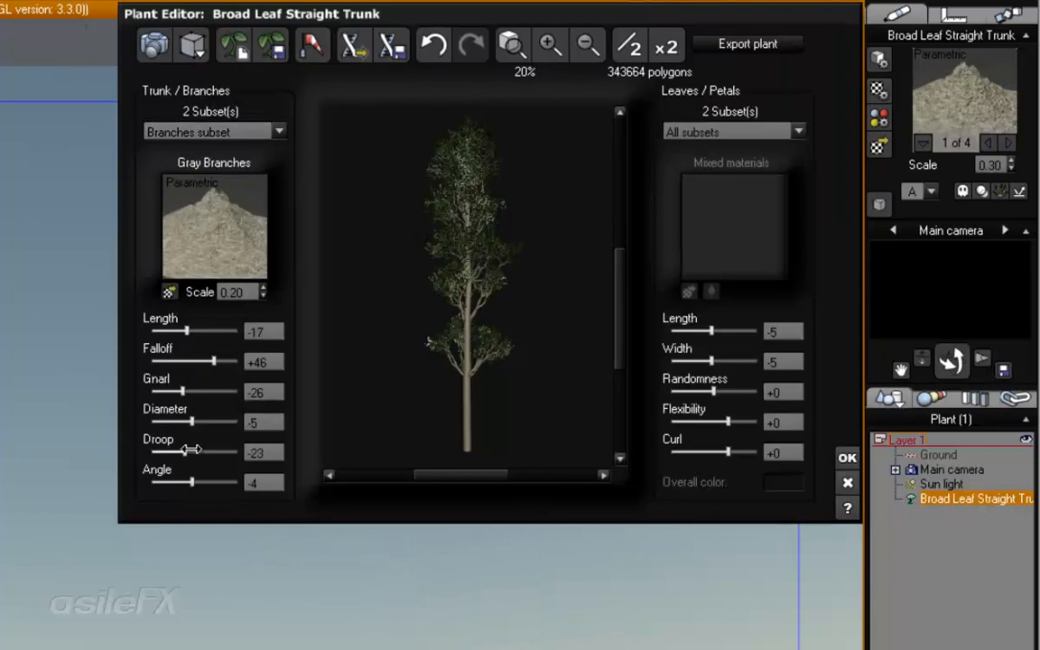
left_click_drag(553, 269, 522, 276)
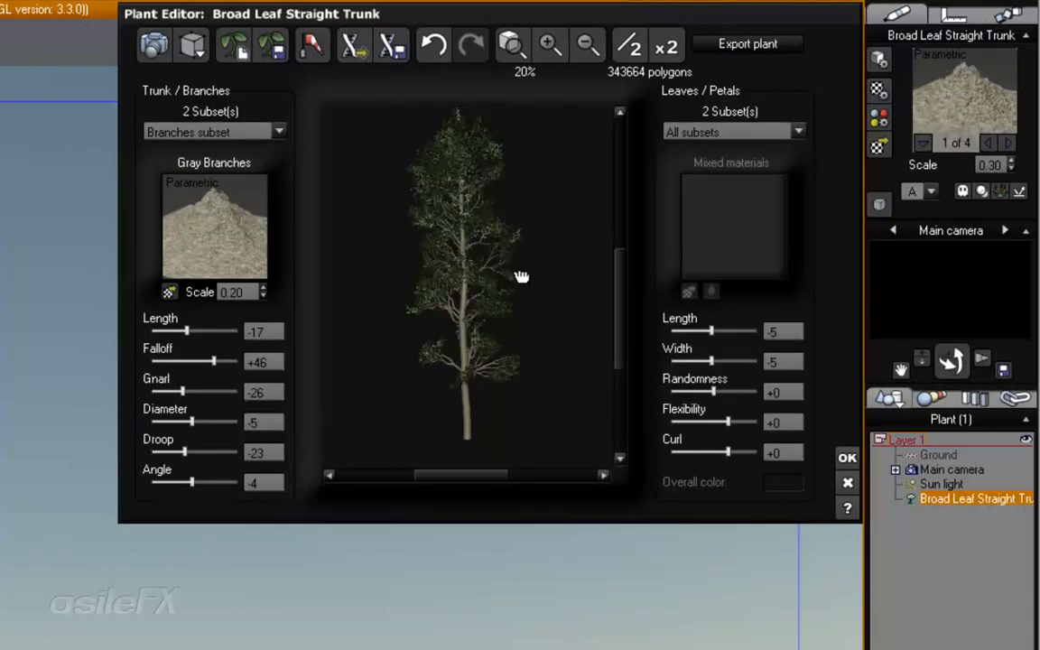
Step: Set the Branches subset's length to -10 and apply the plant edits to the tree in the scene
left_click(262, 332)
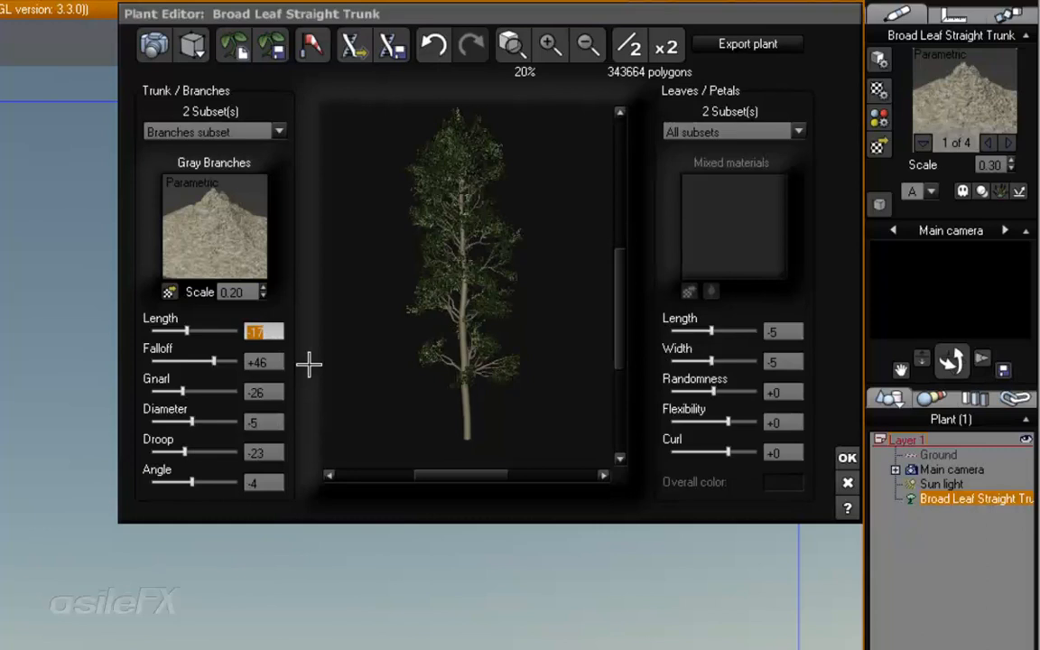
type("-10")
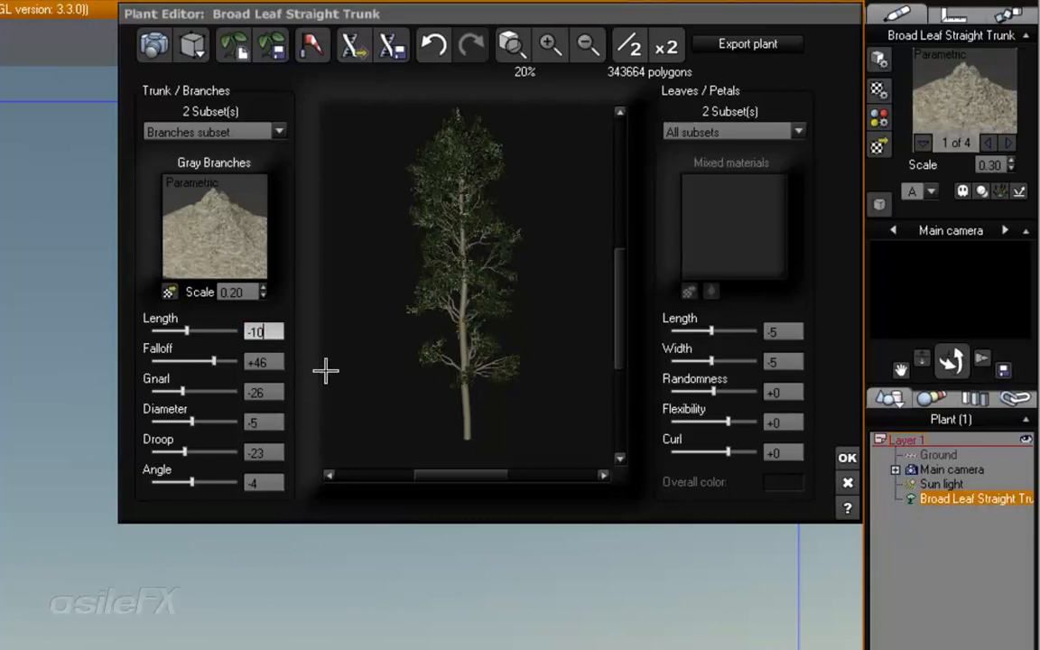
key("Return")
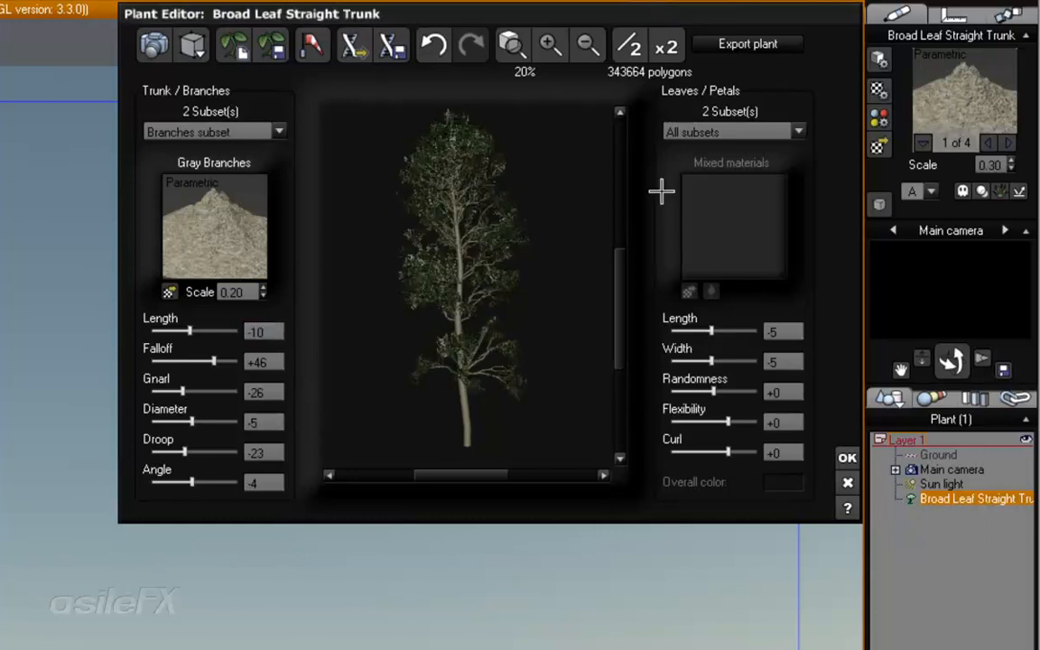
left_click_drag(515, 385, 471, 370)
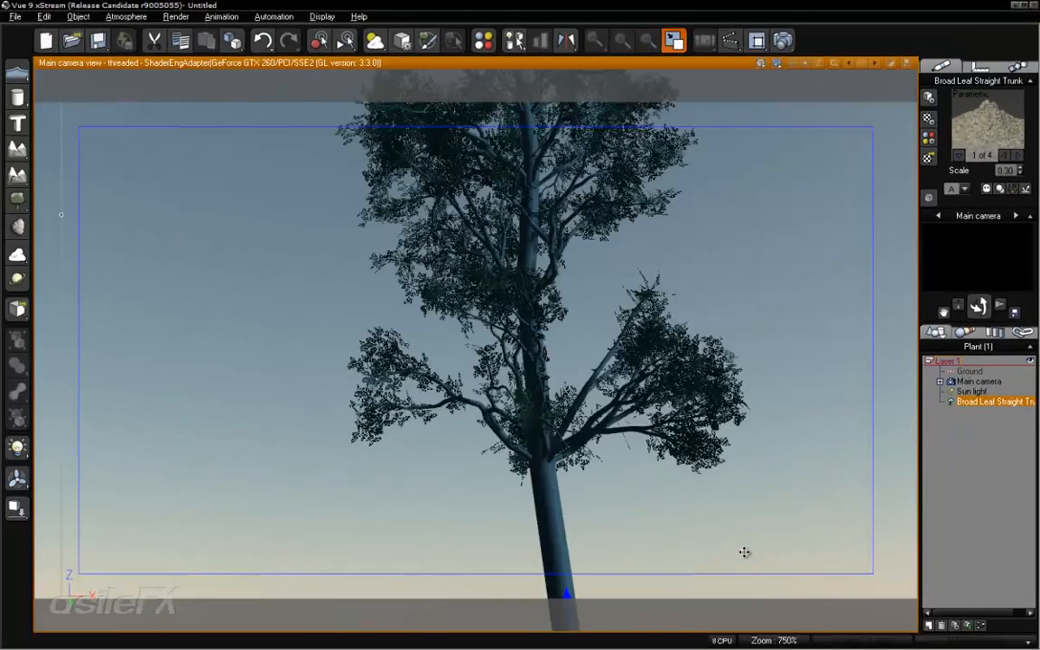
Step: Open the broadleaf tree in the Plant Editor and set the Branches subset's diameter to -8
right_click_drag(597, 299, 675, 365)
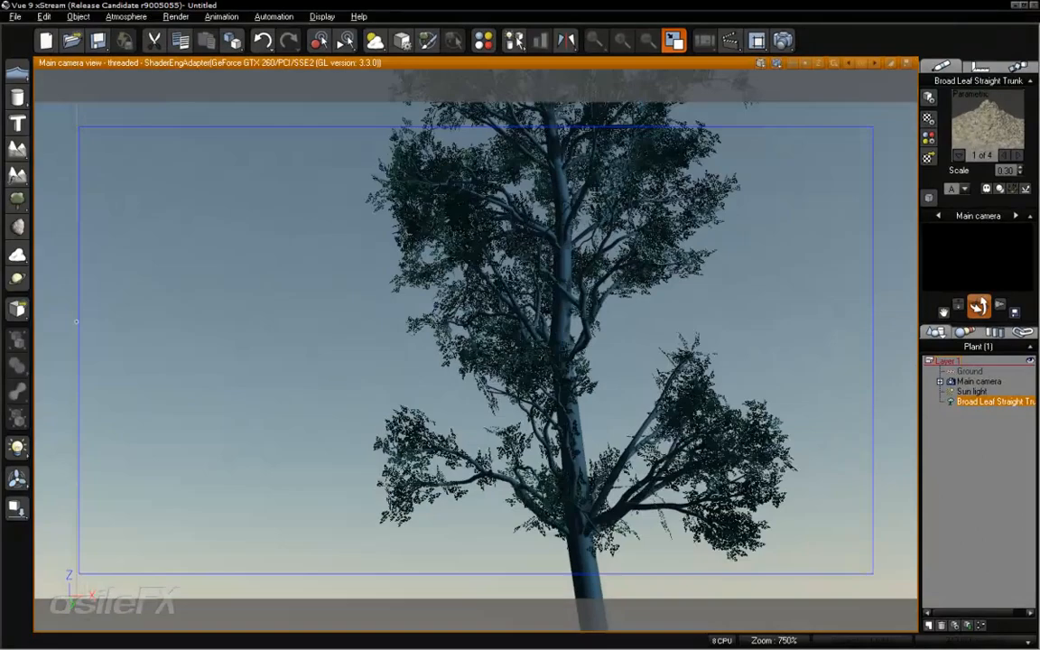
mouse_move(980, 307)
left_mouse_down()
mouse_move(984, 330)
mouse_move(983, 321)
left_mouse_up()
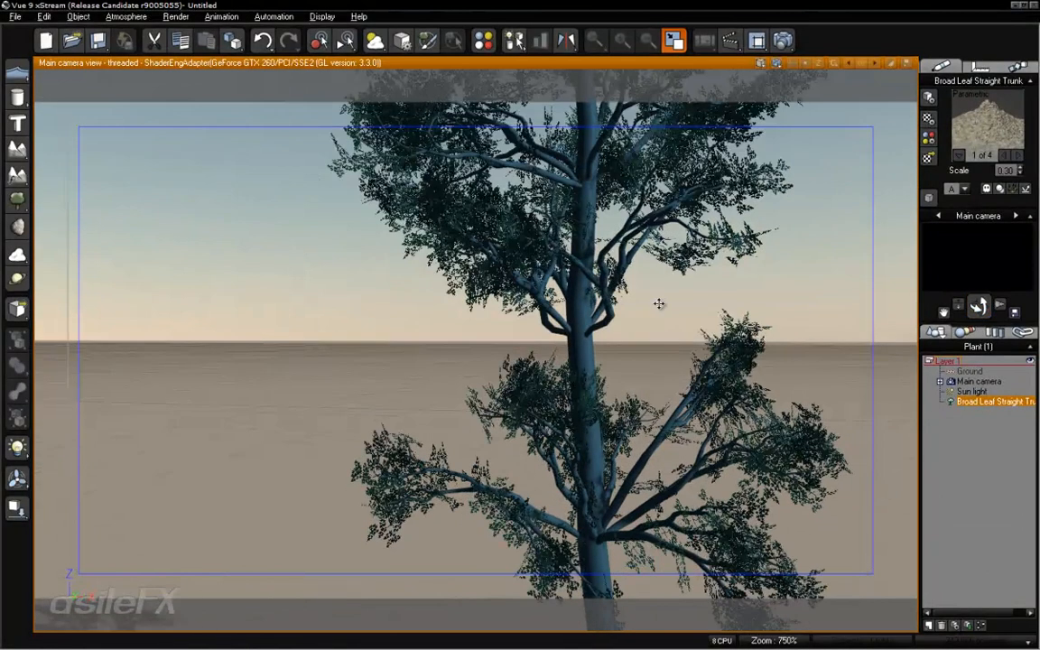
right_click_drag(659, 304, 594, 332)
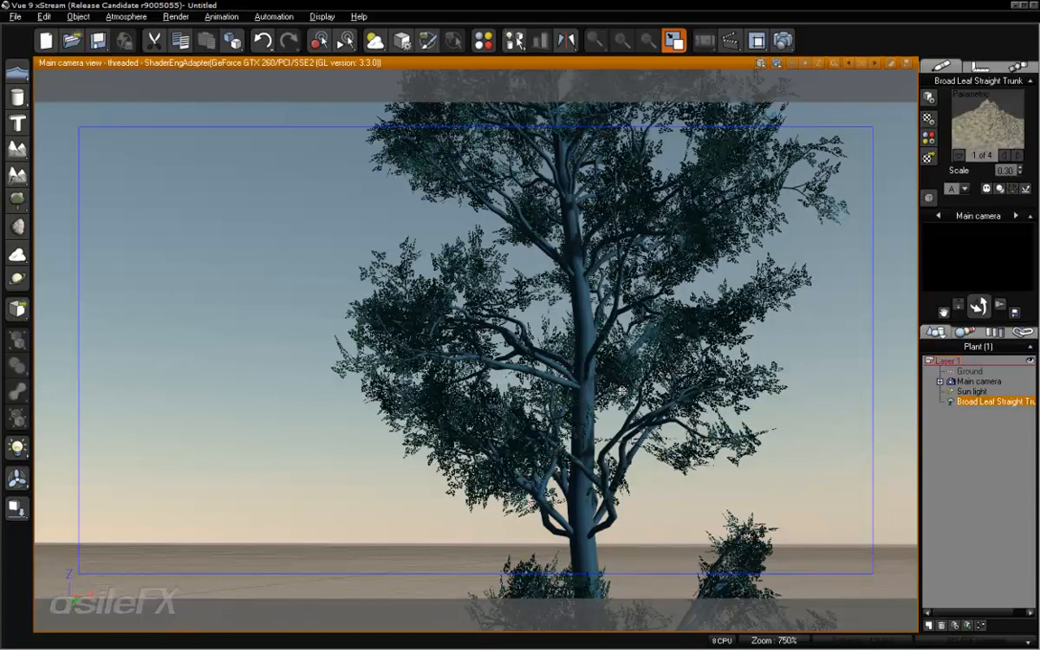
right_click_drag(619, 391, 620, 352)
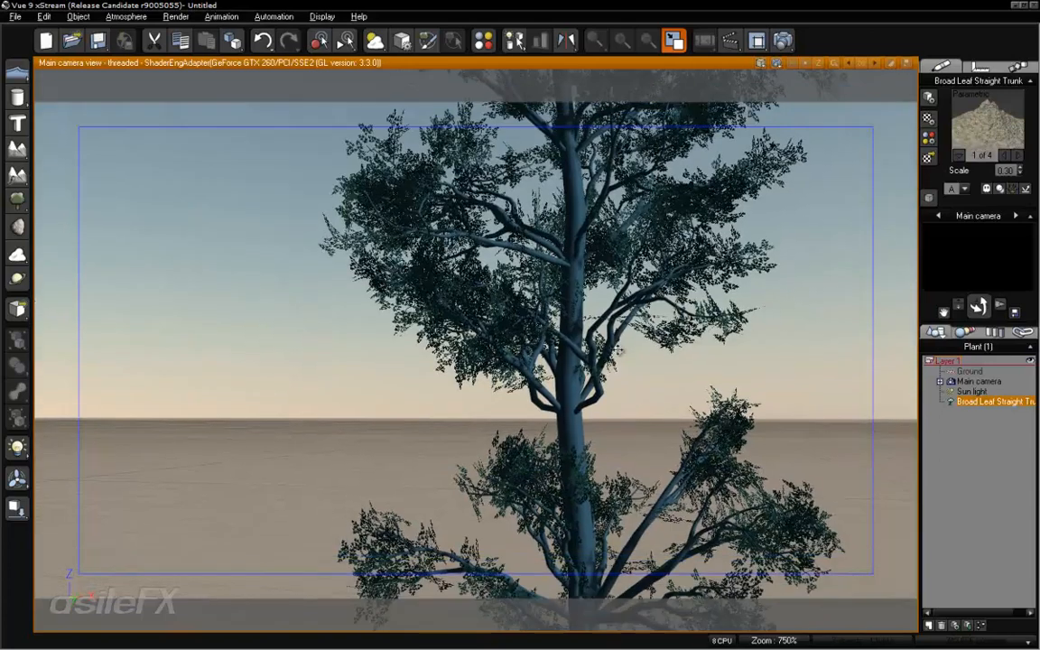
right_click(616, 271)
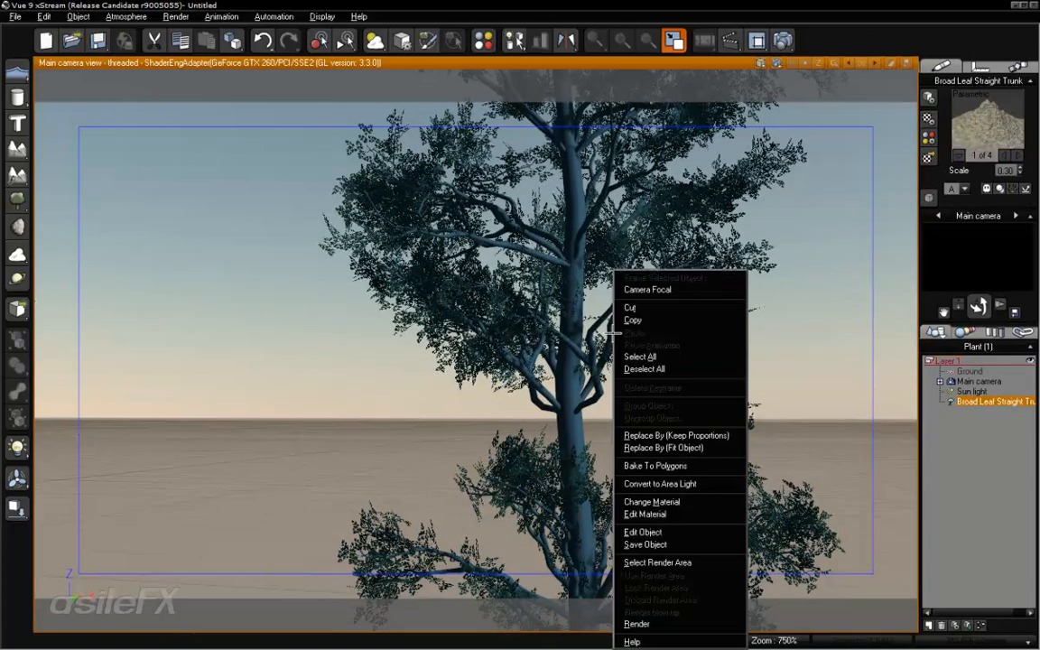
left_click(665, 533)
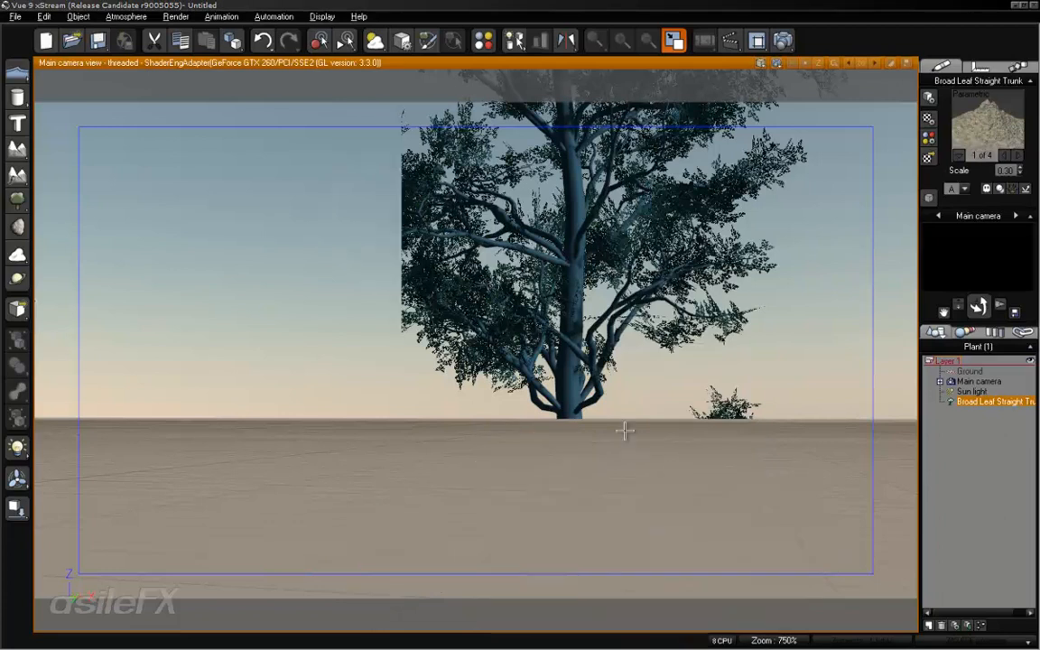
left_click(426, 132)
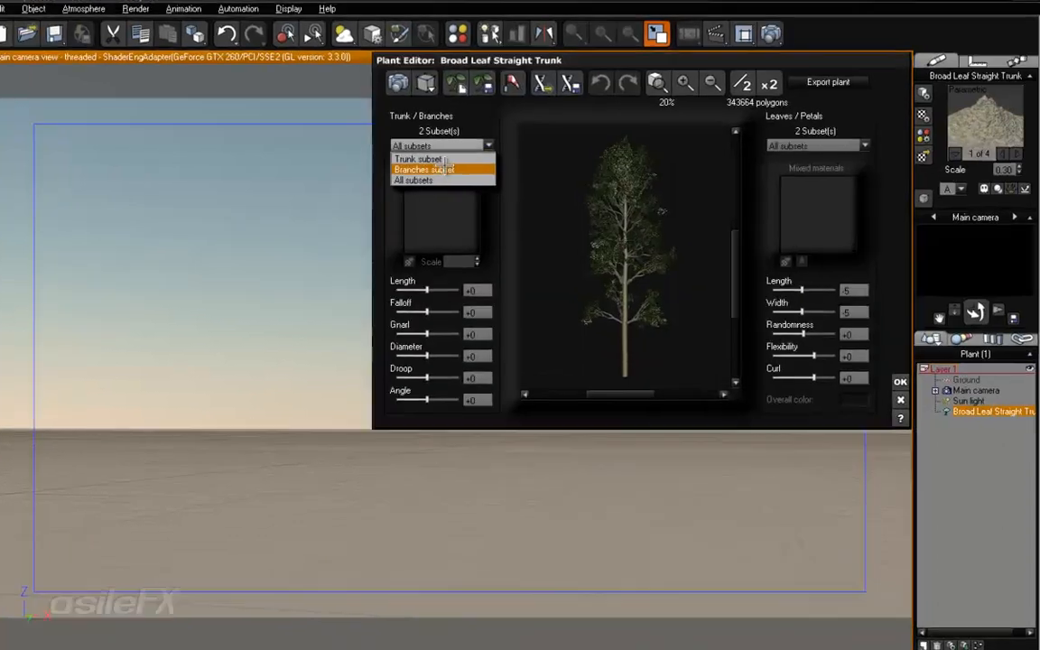
left_click(423, 170)
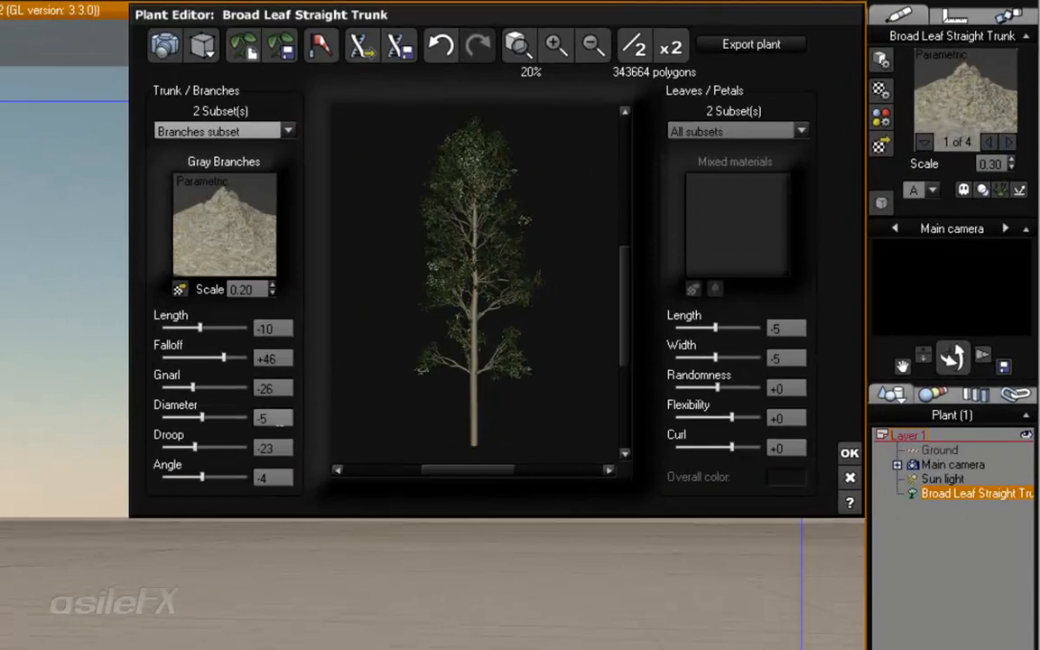
left_click(276, 418)
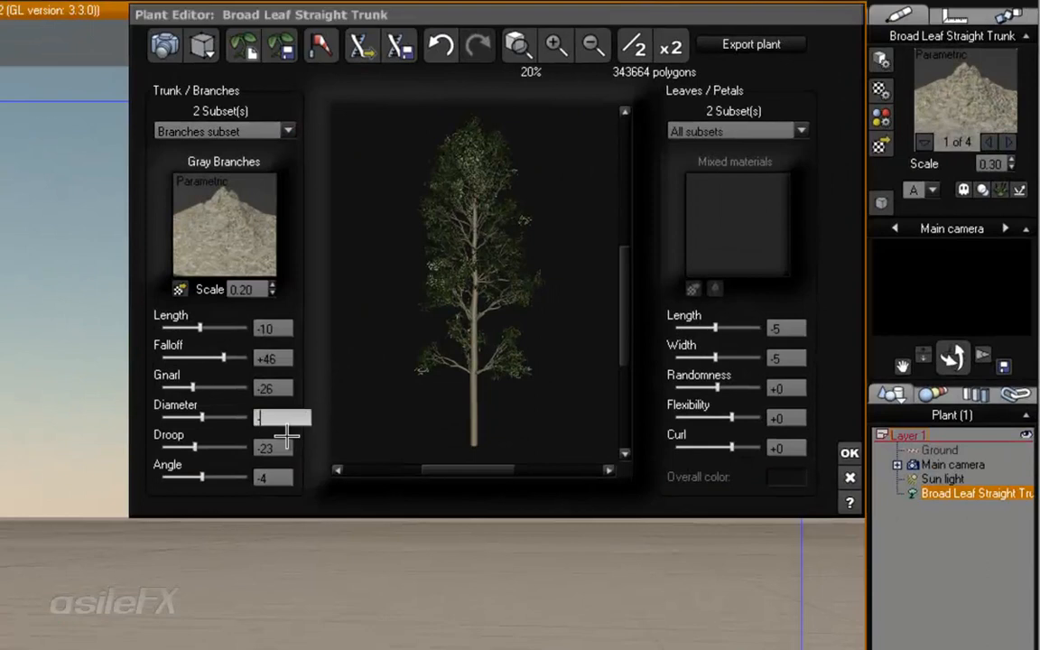
type("-8")
left_click(497, 311)
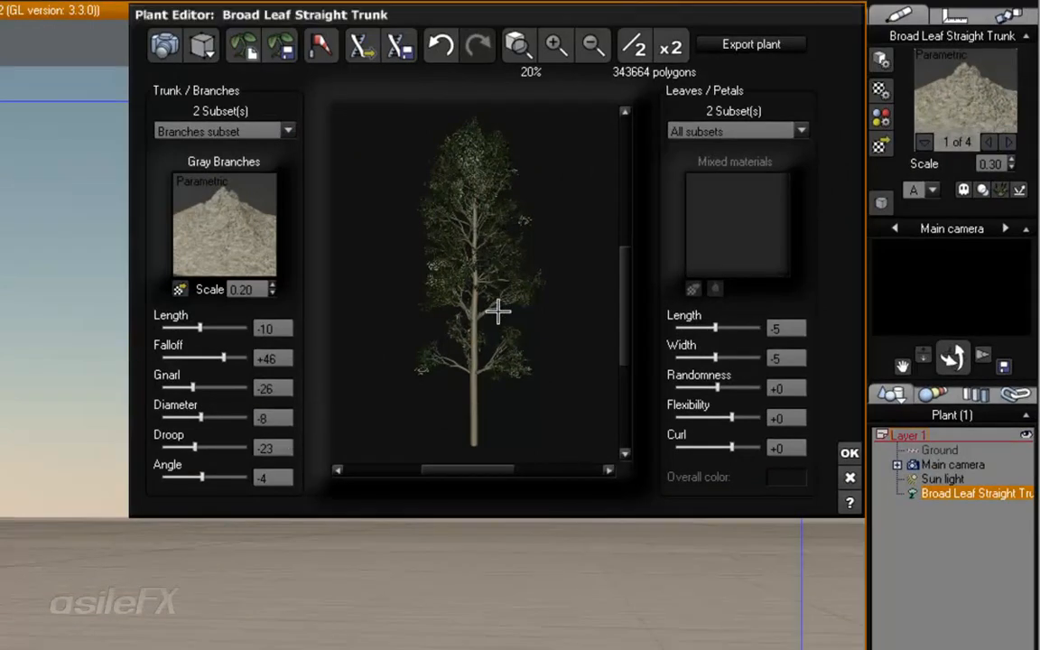
Step: Save the plant species as Broad Leaf Straight Trunk_f in the Forest Trees folder, using a close-up of the trunk and branches as the preview
left_click(555, 45)
left_click(555, 45)
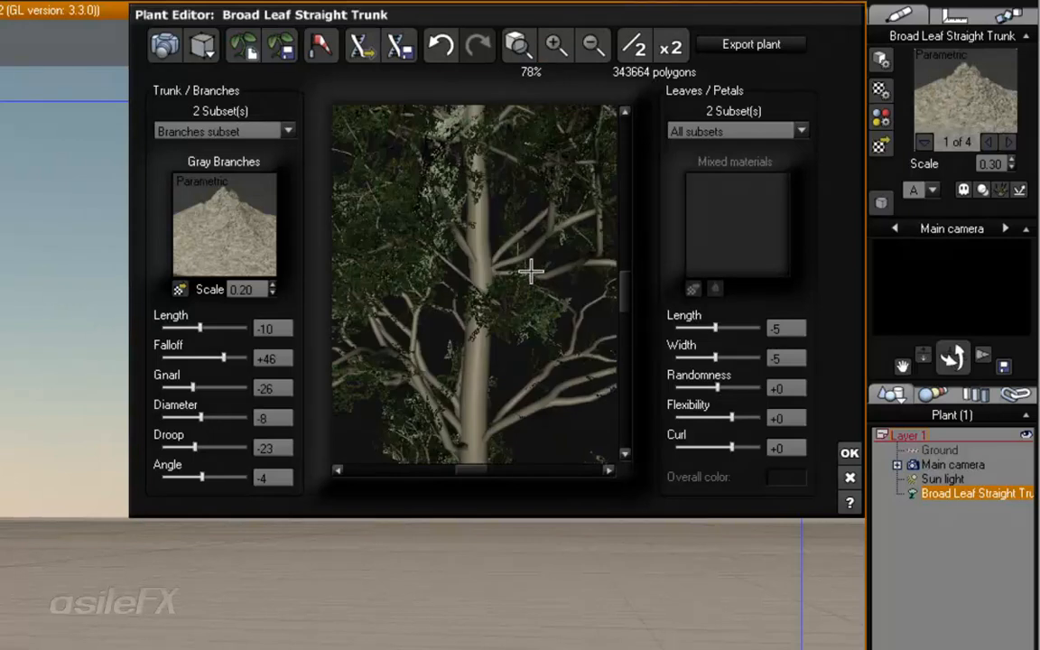
left_click_drag(529, 272, 503, 269)
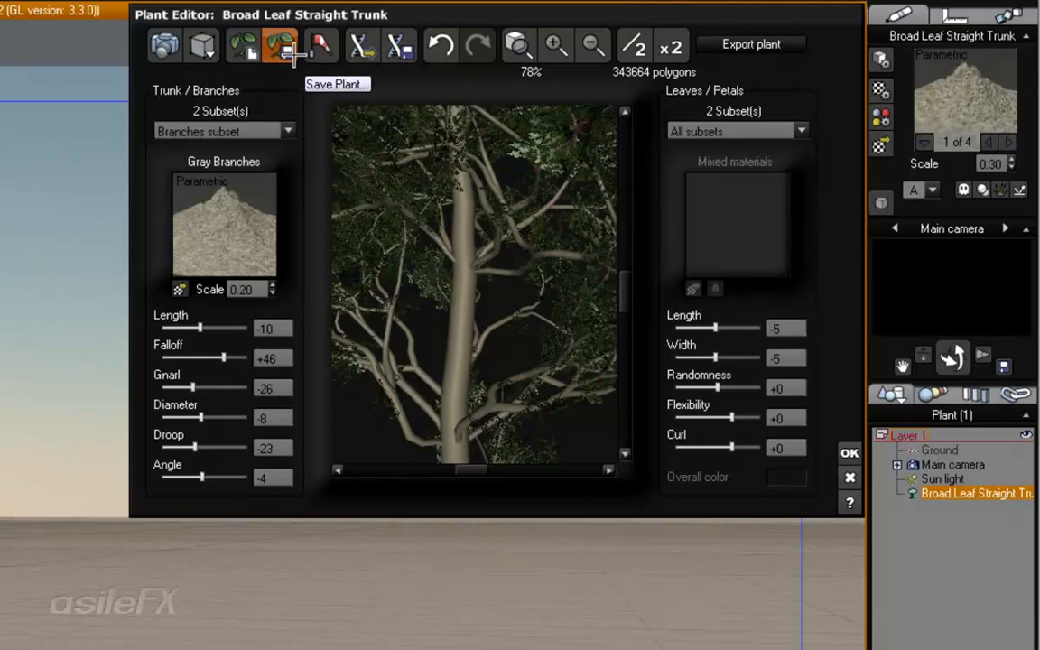
left_click_drag(441, 294, 461, 294)
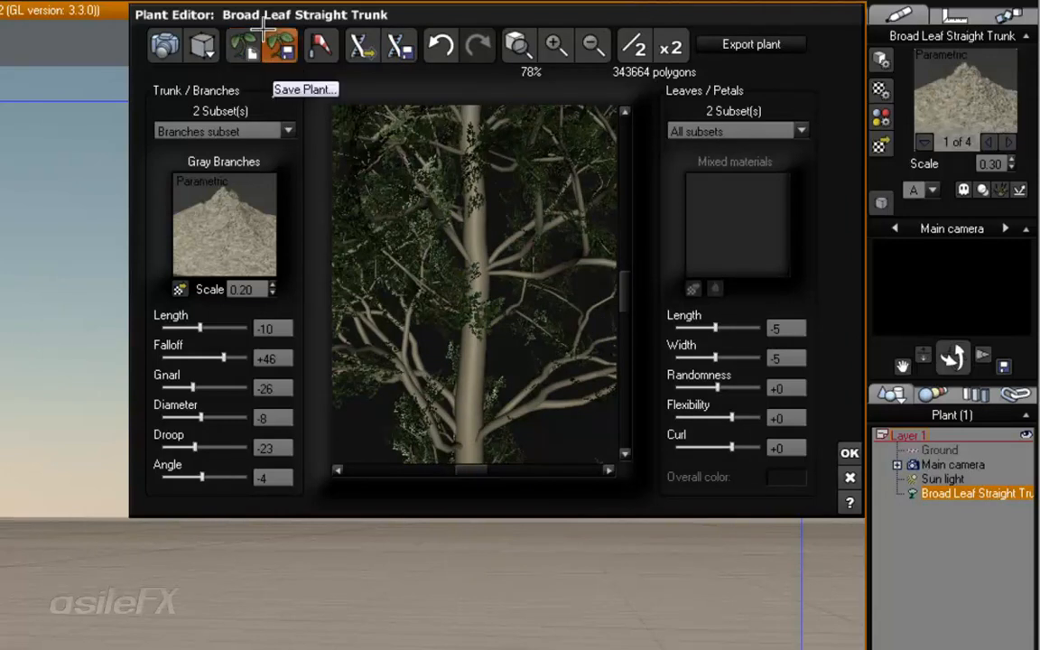
left_click(398, 47)
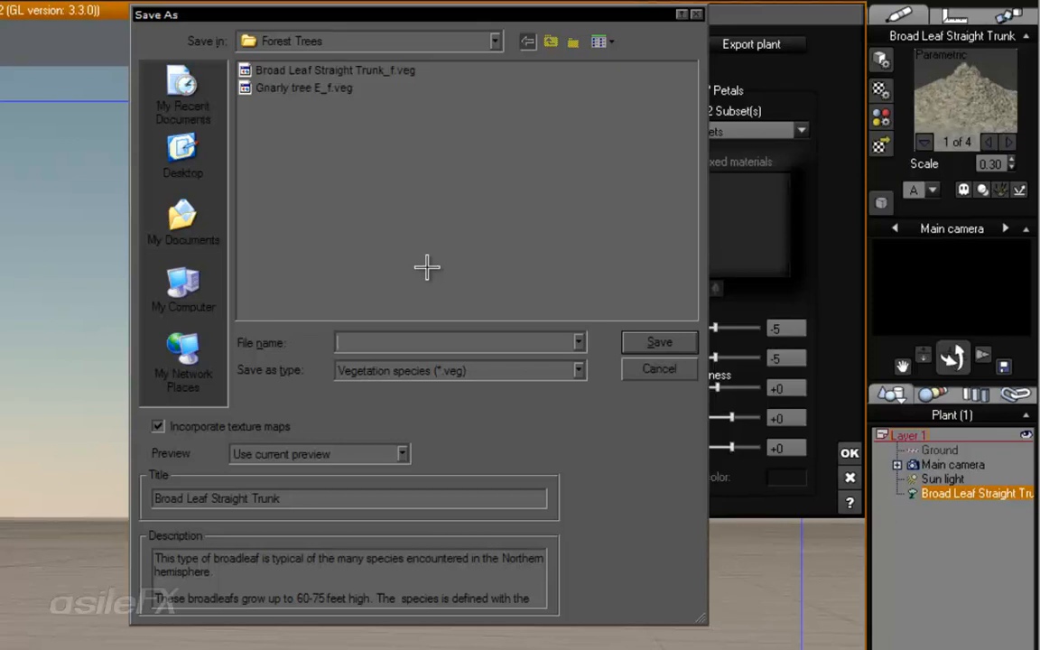
left_click(389, 70)
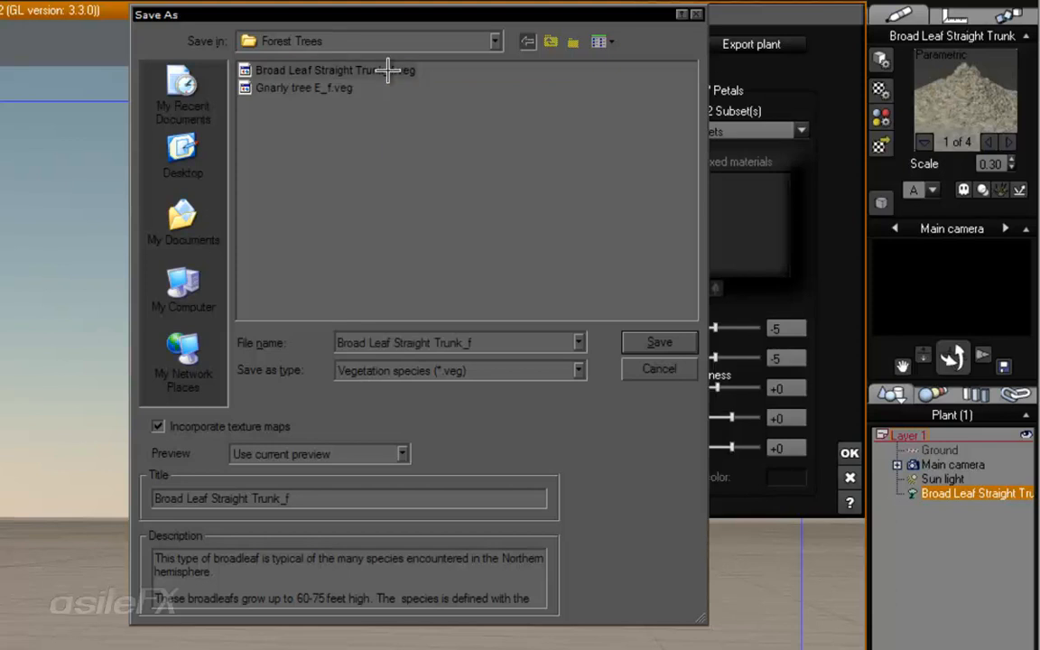
left_click(505, 344)
left_click(519, 346)
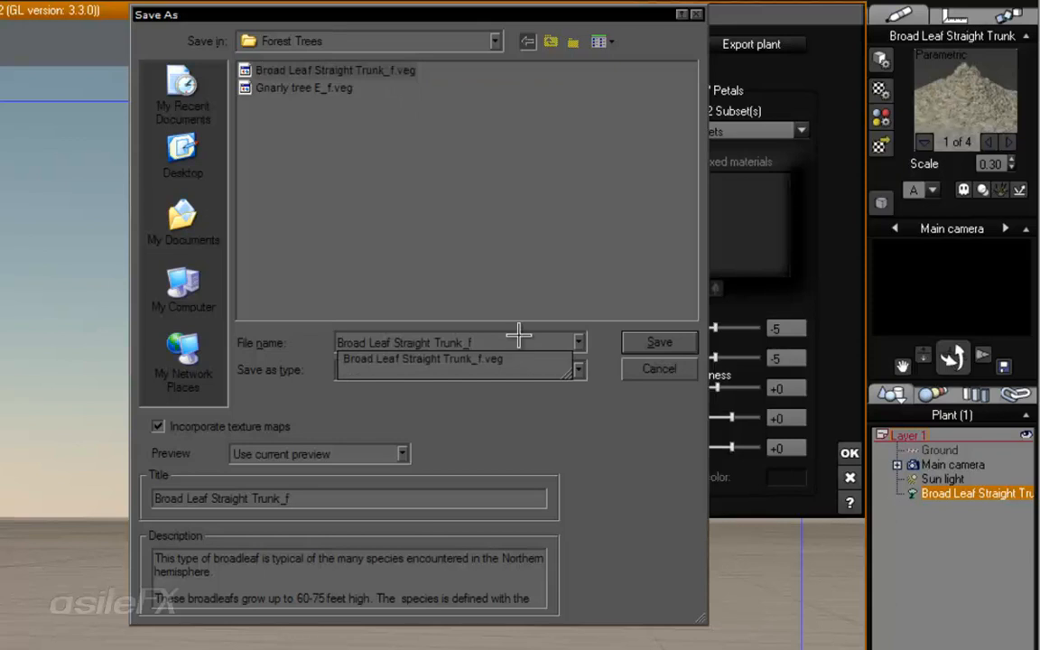
left_click(516, 339)
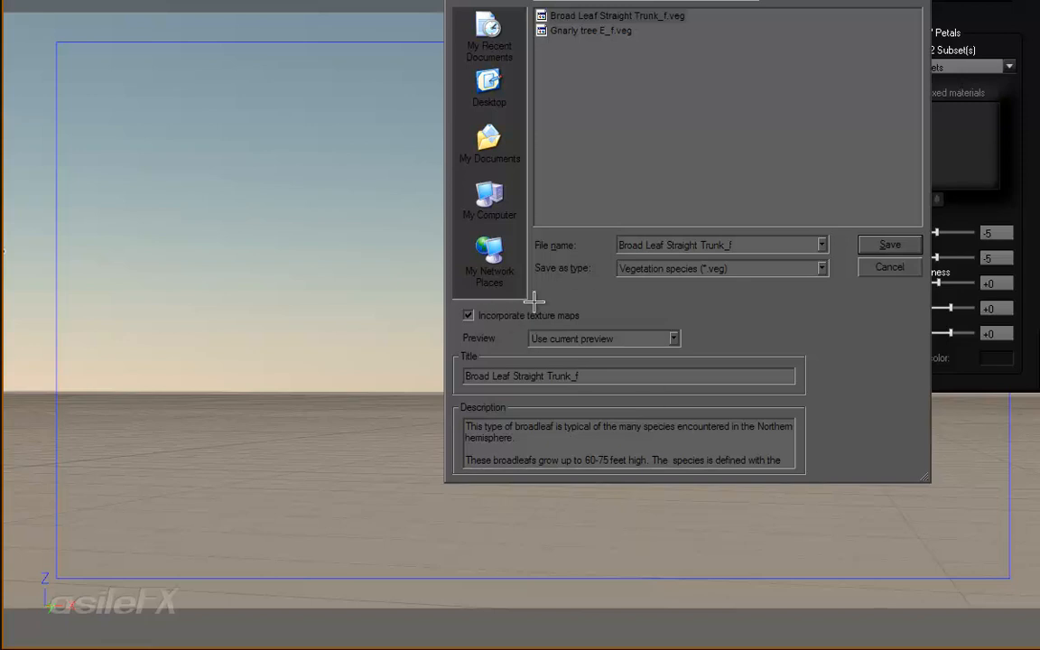
left_click(614, 339)
left_click(704, 293)
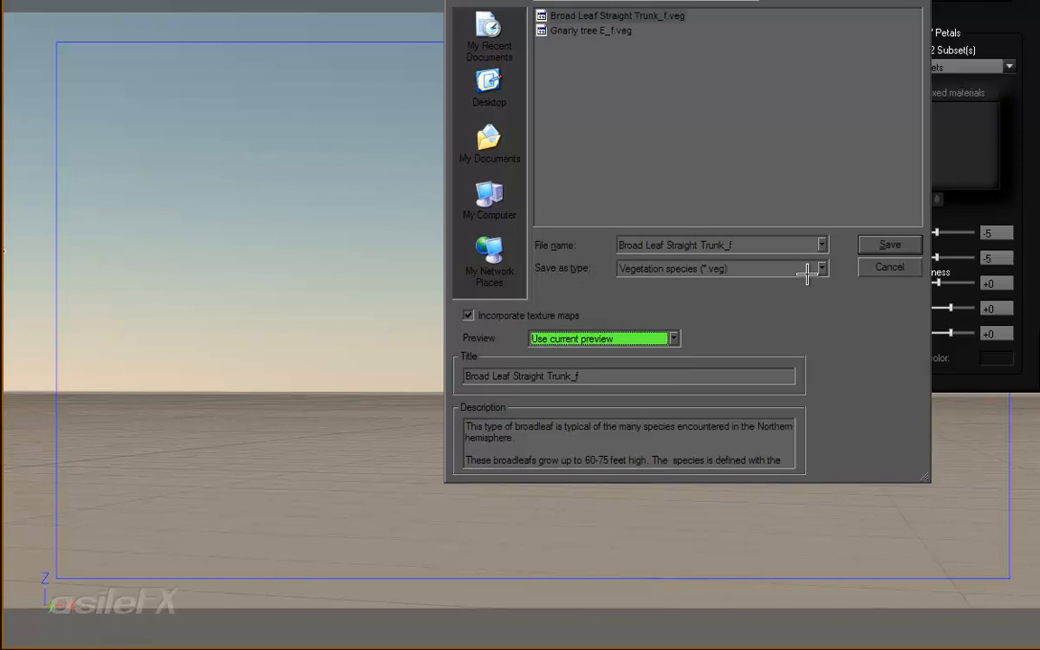
left_click_drag(784, 0, 551, 0)
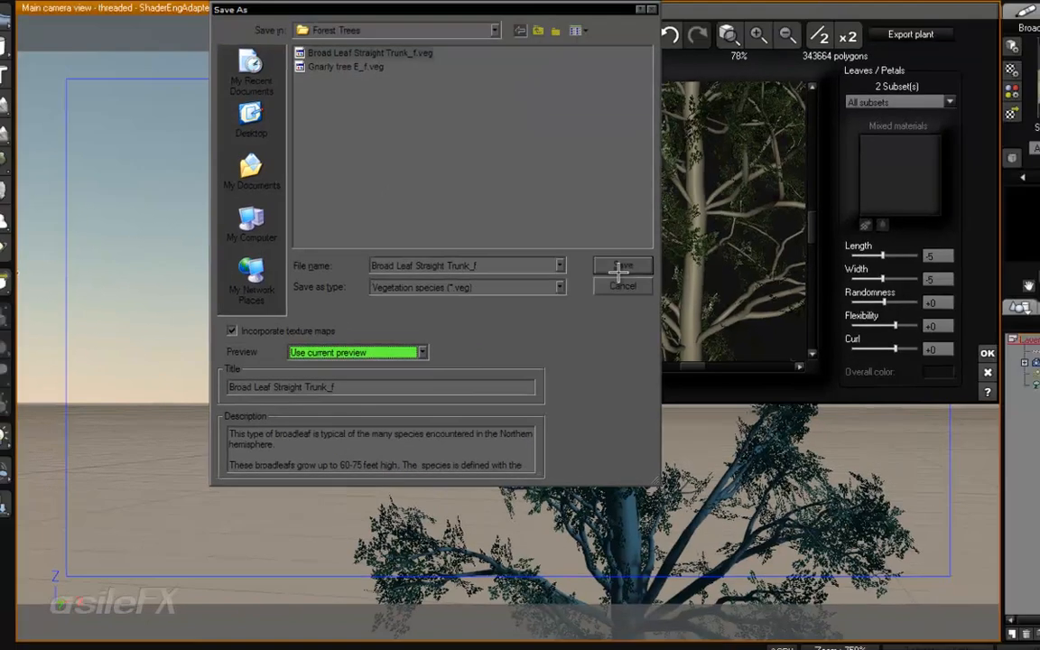
left_click(659, 242)
left_click(652, 344)
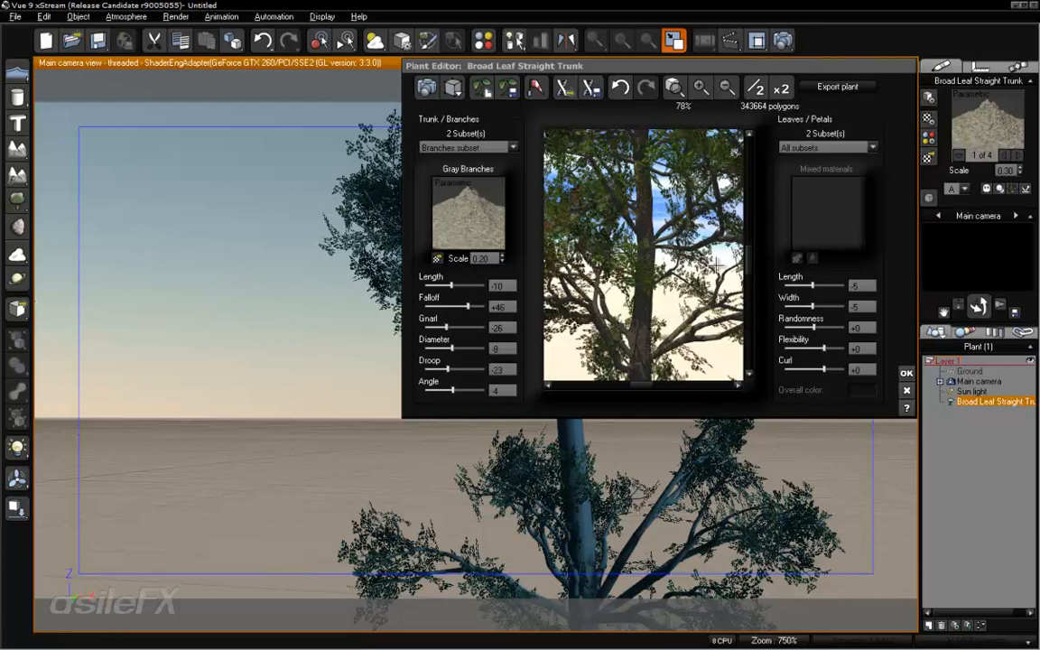
Step: Inspect the plant preview from another angle and apply the plant edits to the tree in the scene
mouse_move(748, 260)
left_mouse_down()
mouse_move(748, 273)
mouse_move(753, 244)
left_mouse_up()
right_click_drag(674, 268, 657, 243)
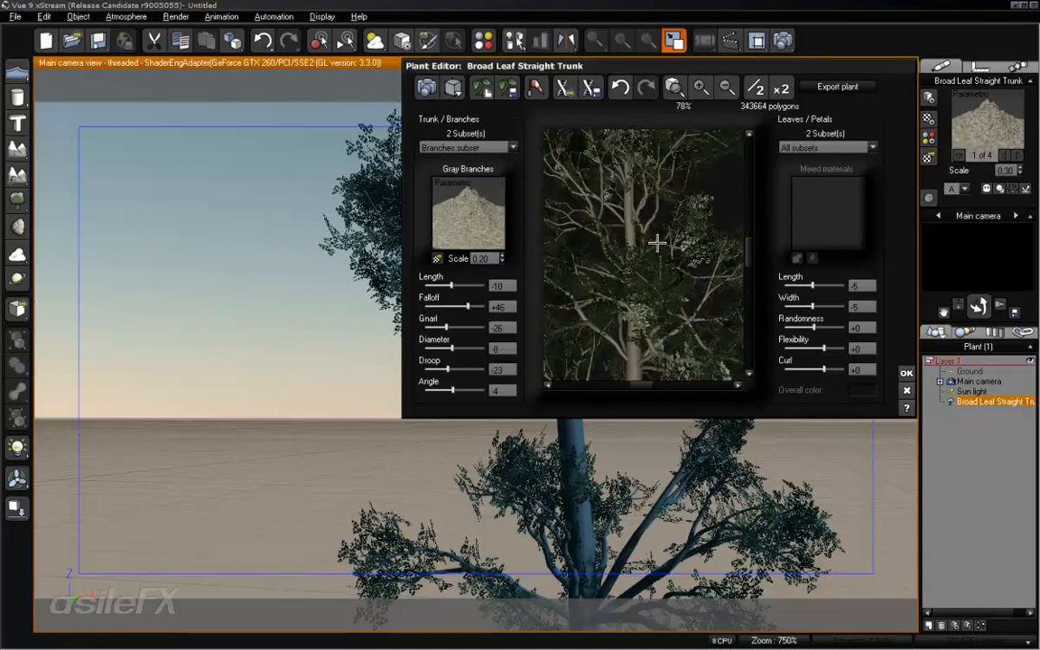
left_click(907, 373)
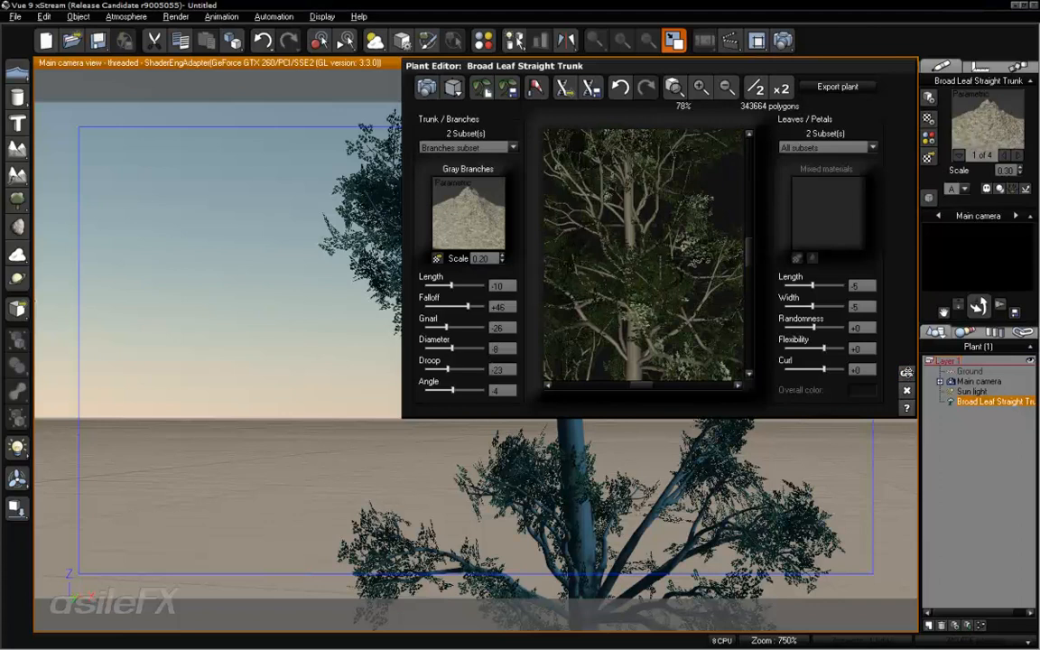
Step: Look up the saved Broad Leaf Straight Trunk_f in the Forest Trees plant collection and view the folder choice for adding a new collection
left_click(17, 194)
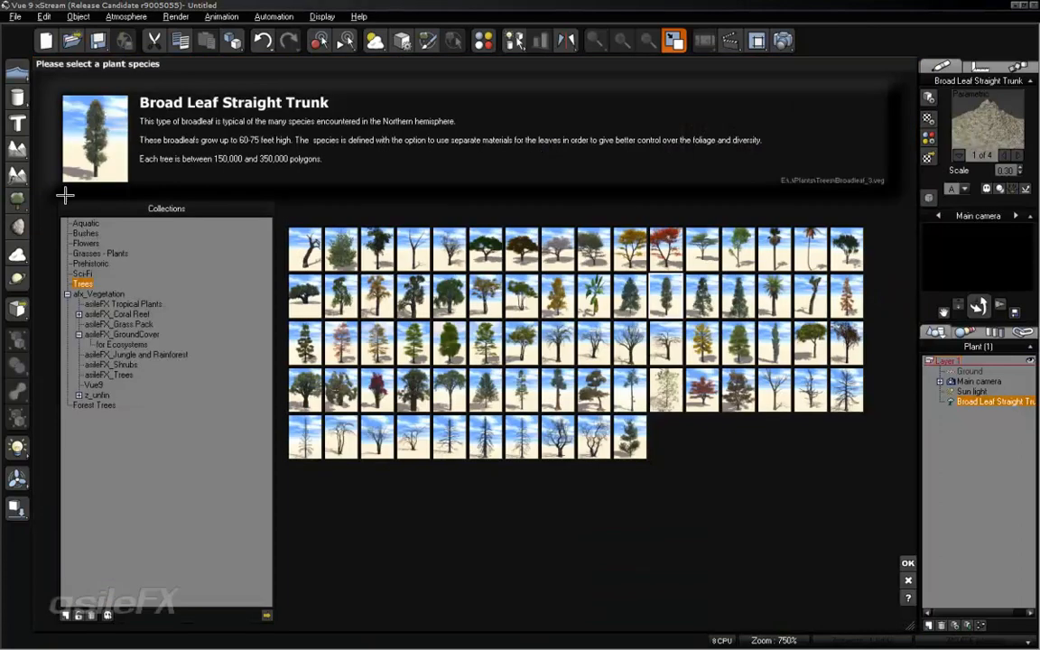
left_click(95, 406)
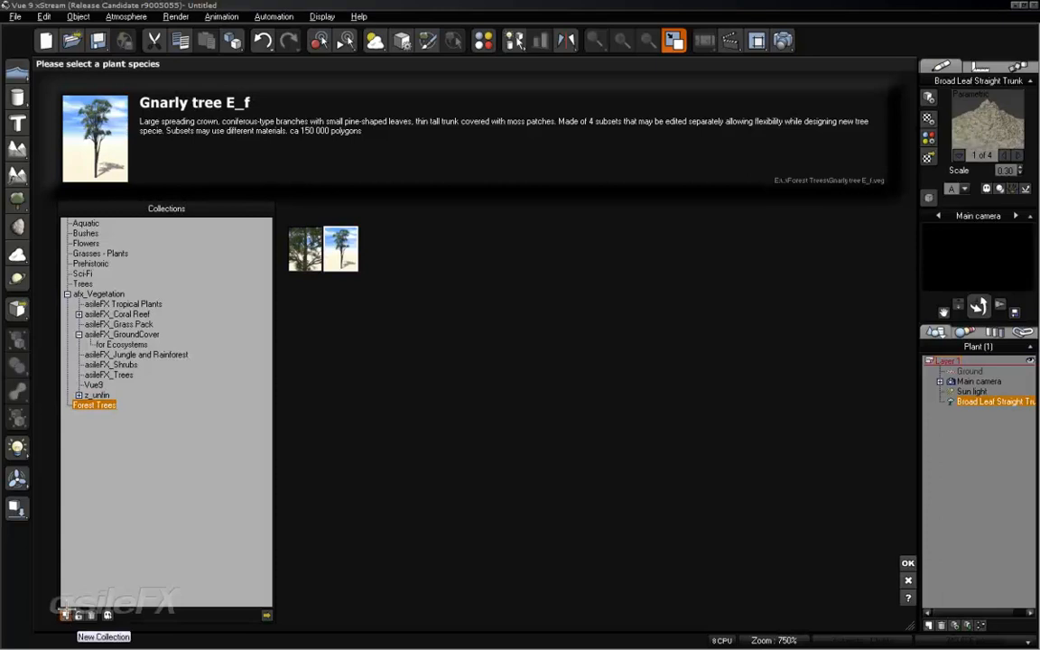
left_click(65, 615)
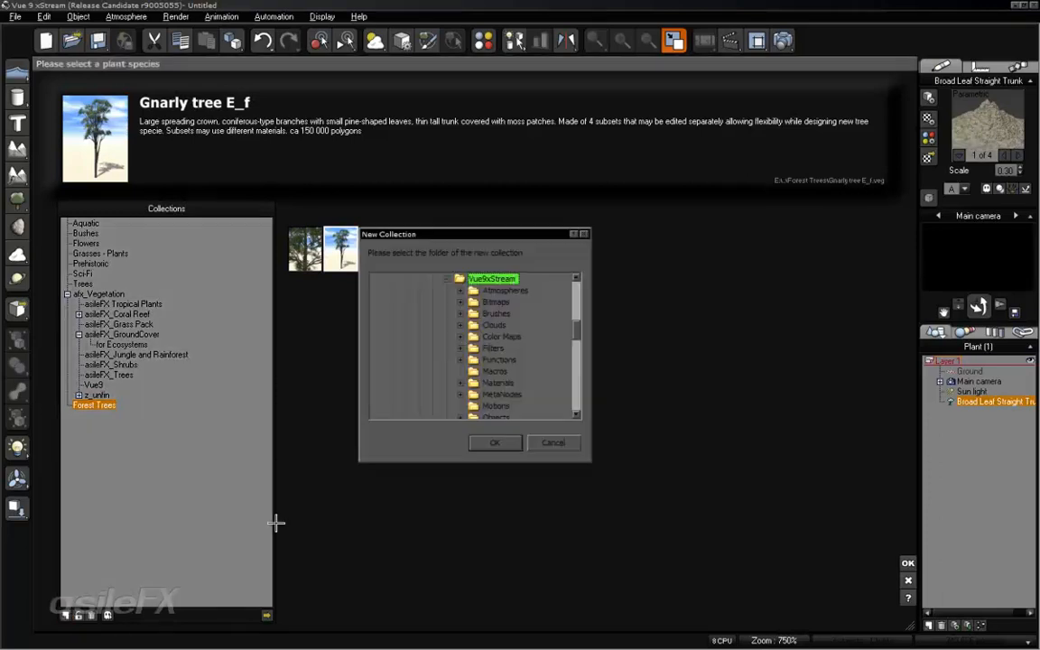
left_click(567, 442)
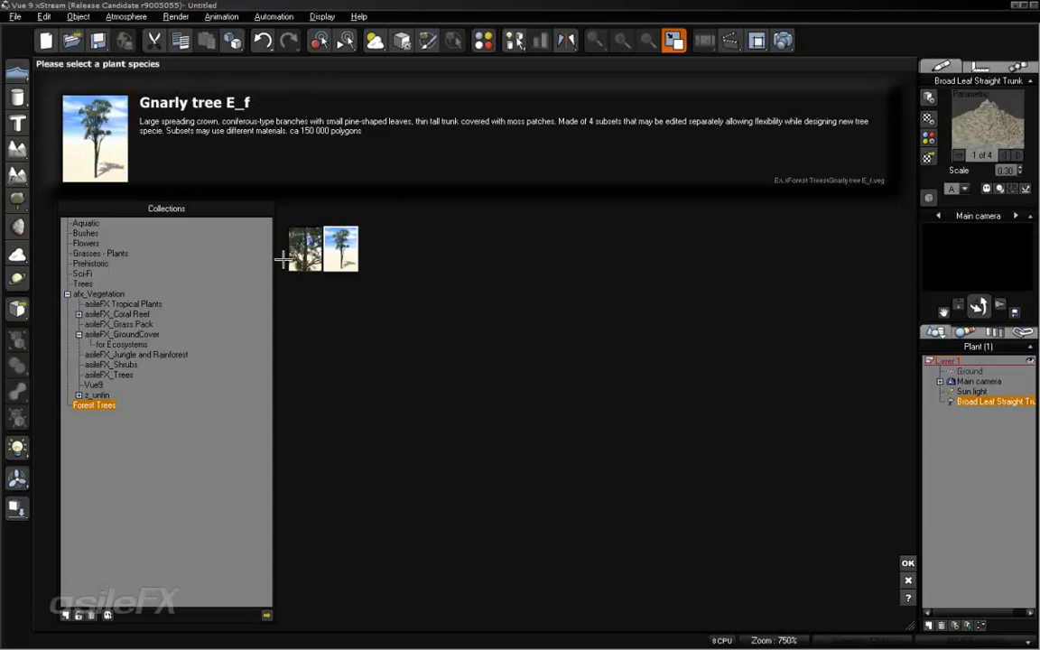
left_click(291, 258)
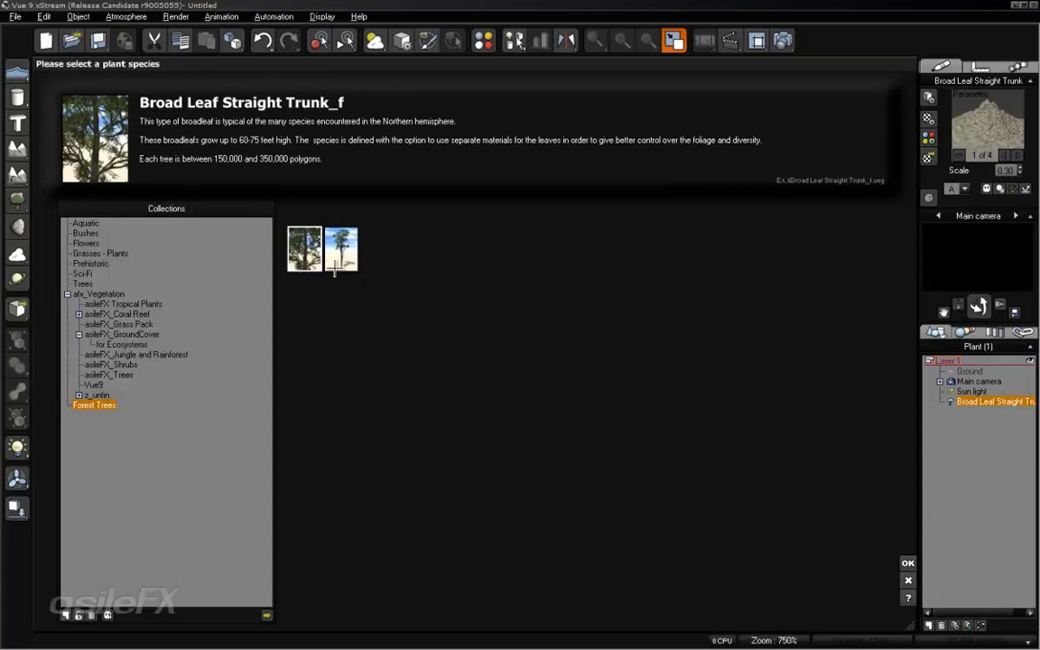
left_click(908, 563)
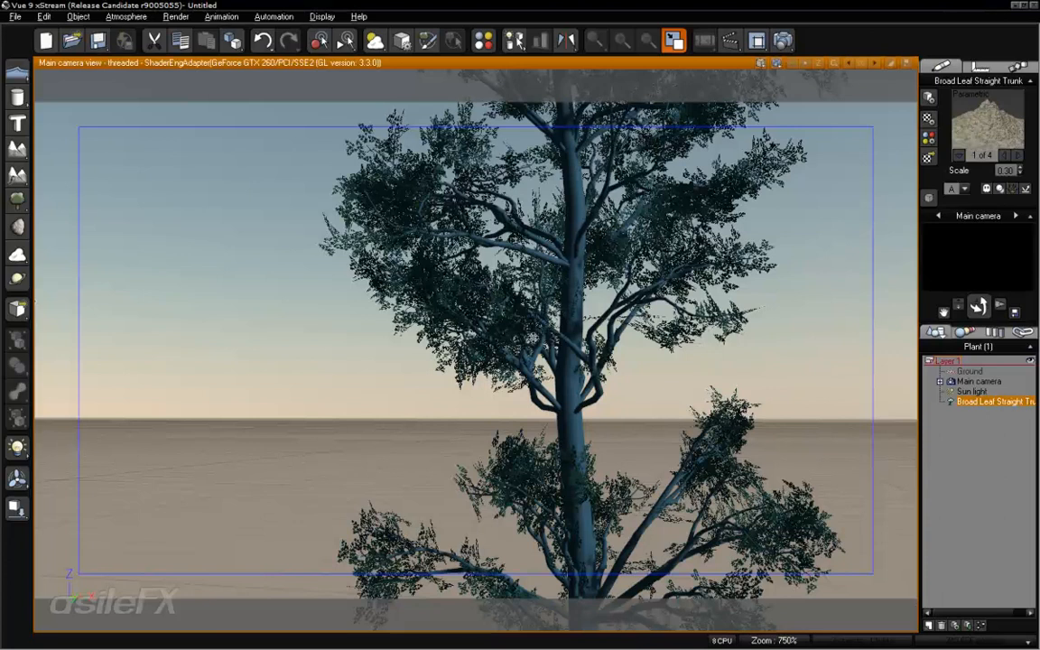
Step: Open the scene's broadleaf tree in the Plant Editor, try falloff -62 on all trunk and branch subsets, and inspect the shape
right_click(503, 318)
left_click(578, 530)
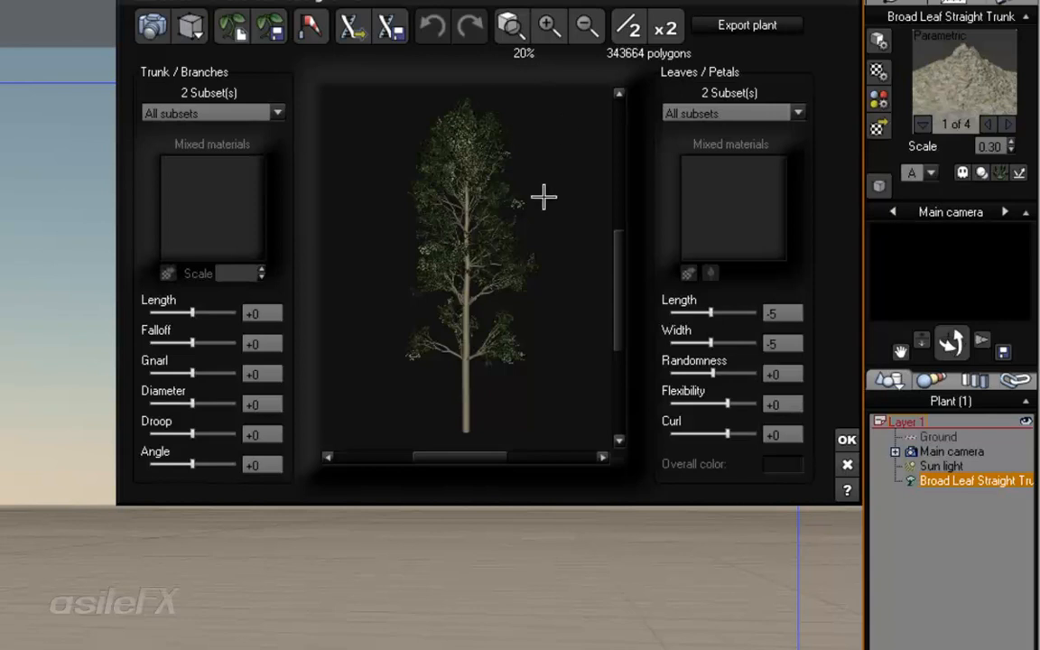
left_click_drag(544, 195, 454, 223)
left_click(549, 26)
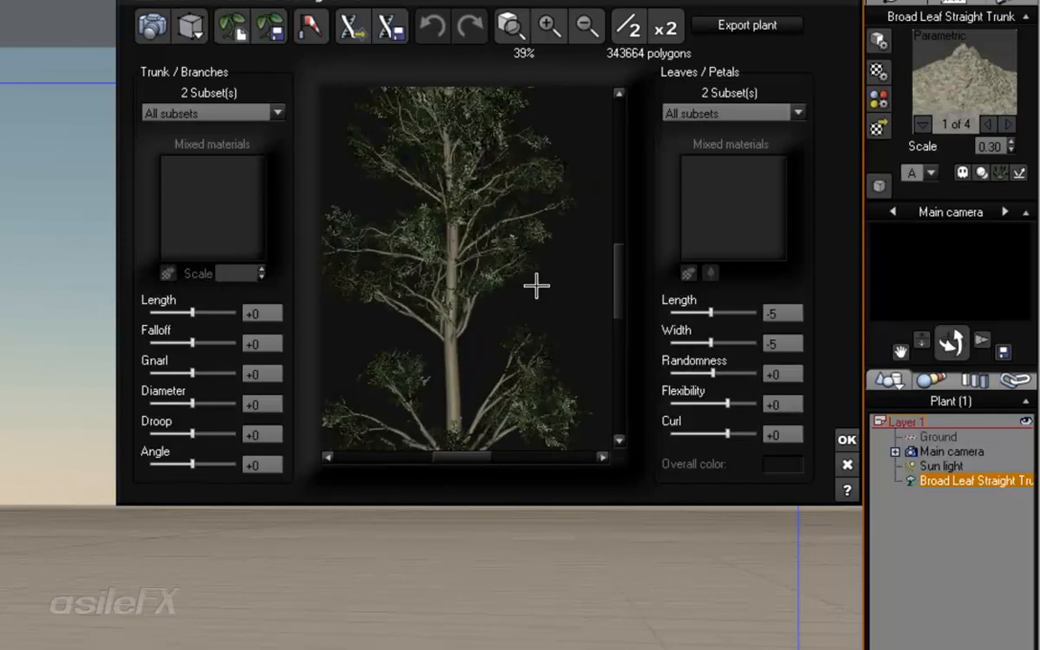
left_click_drag(206, 339, 191, 344)
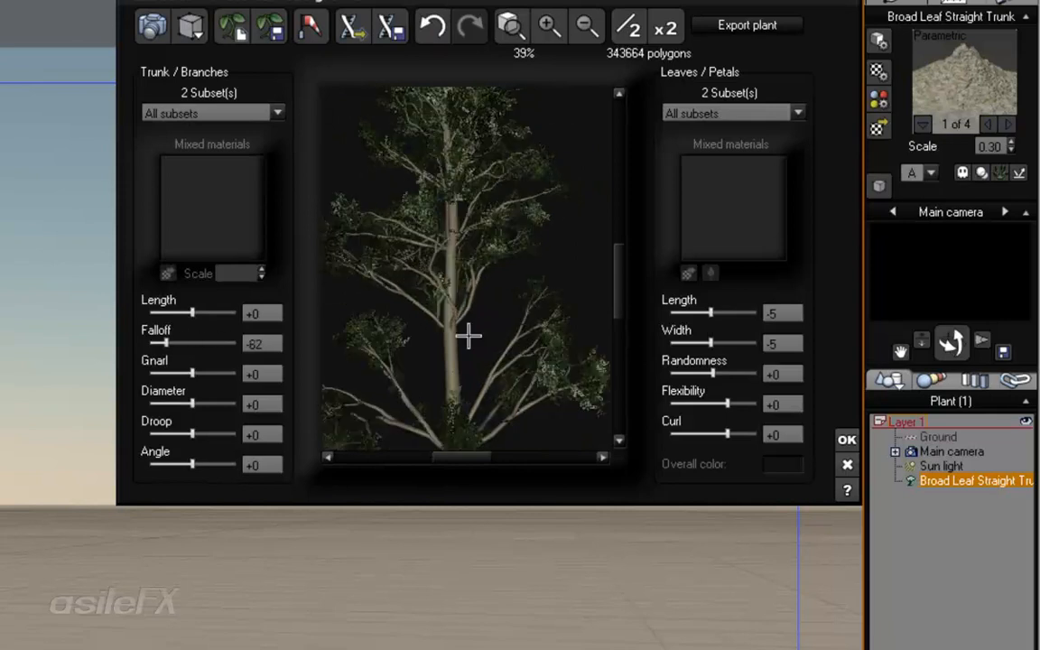
left_click_drag(469, 337, 541, 181)
left_click(581, 29)
left_click_drag(488, 354, 386, 332)
left_click_drag(485, 256, 460, 259)
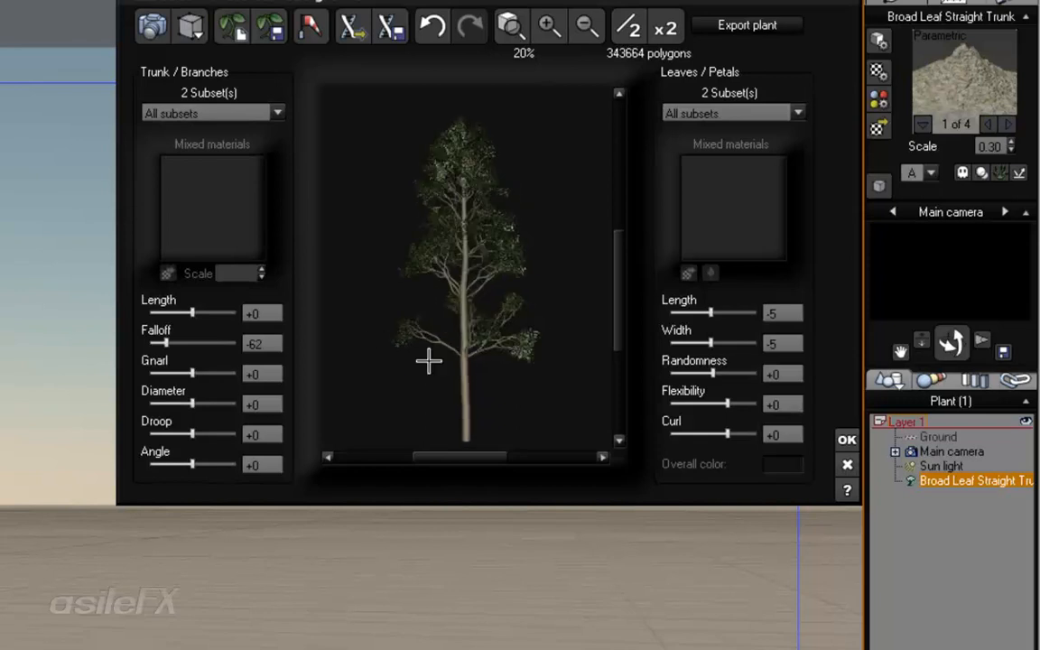
Step: Set the falloff to -44 and the gnarl to 40 for all trunk and branch subsets
left_click_drag(198, 335, 223, 371)
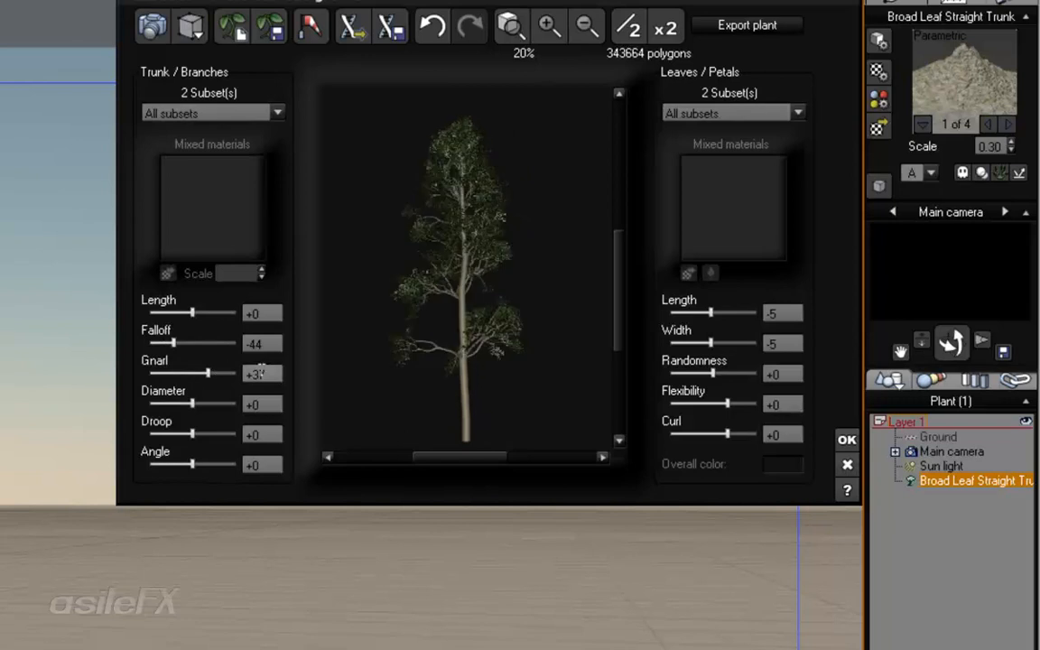
left_click(266, 343)
type("-")
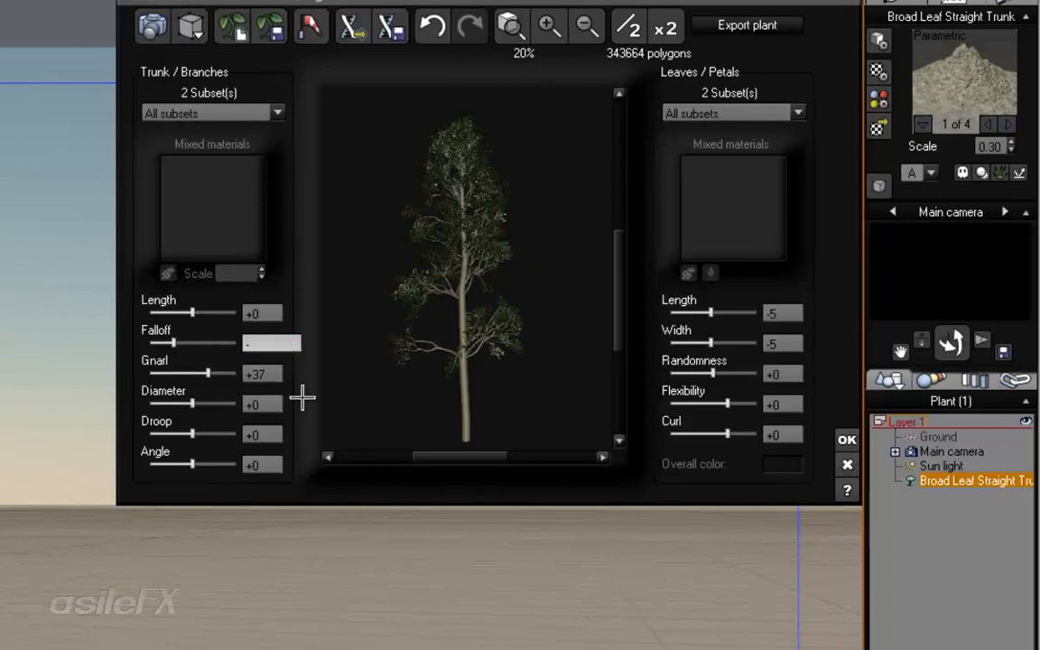
type("44")
left_click(266, 374)
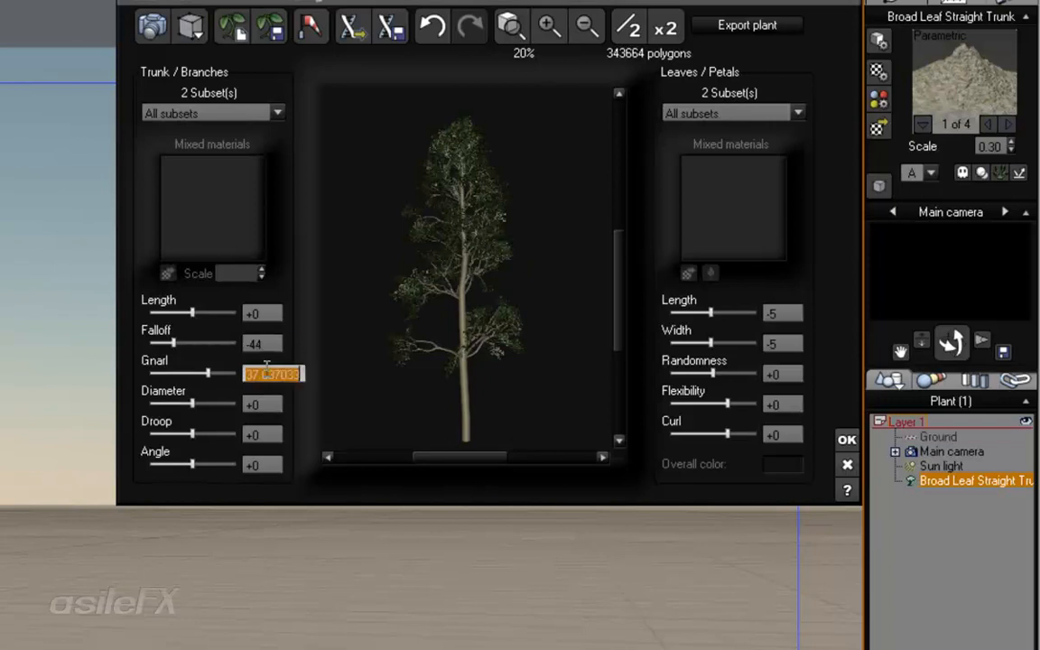
type("40")
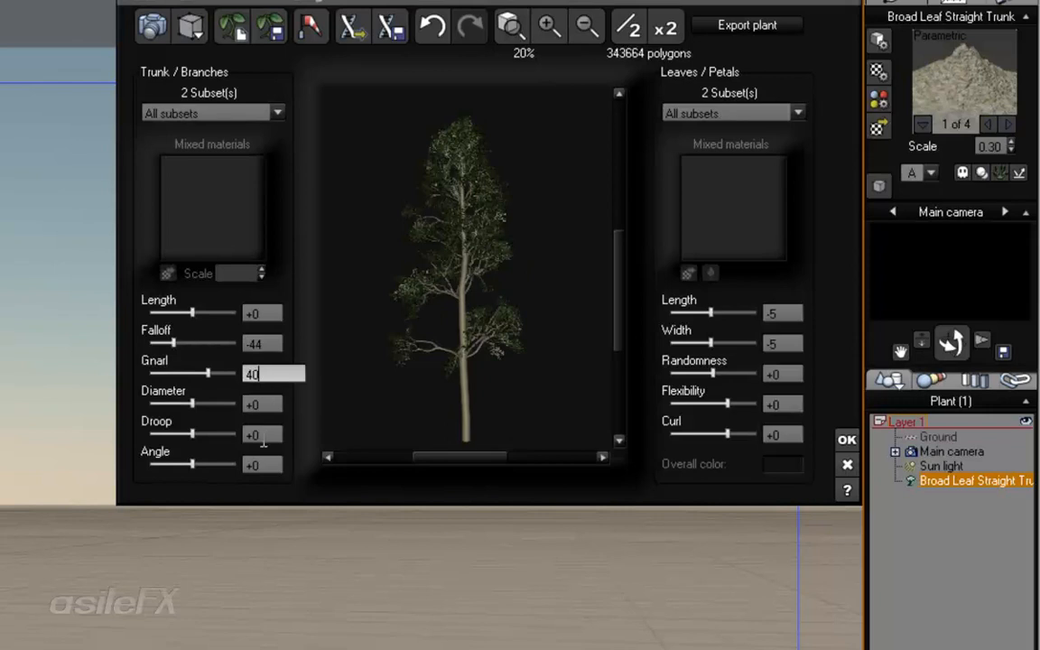
Step: Set the droop to 7, the angle to -5 and the length to -3 for all trunk and branch subsets
left_click(263, 436)
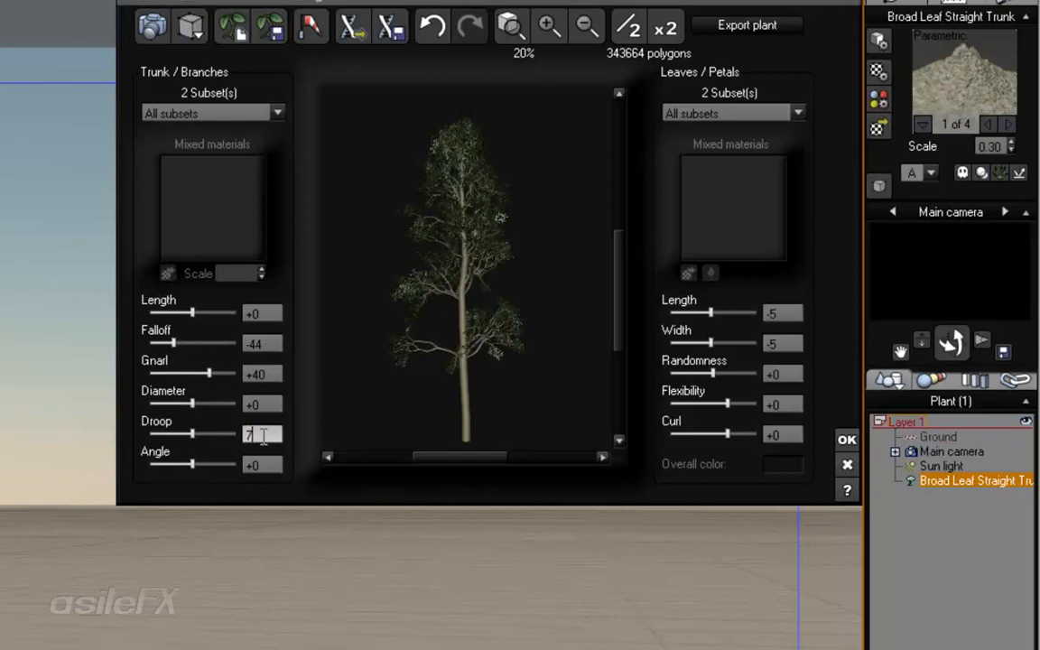
left_click(267, 464)
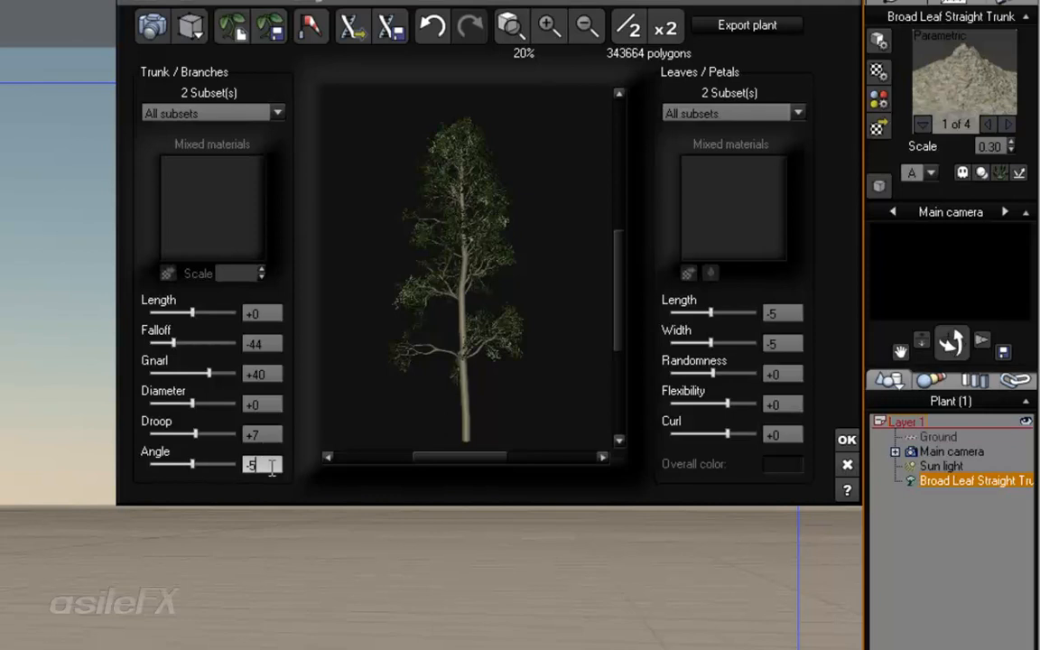
type("-5")
key("Return")
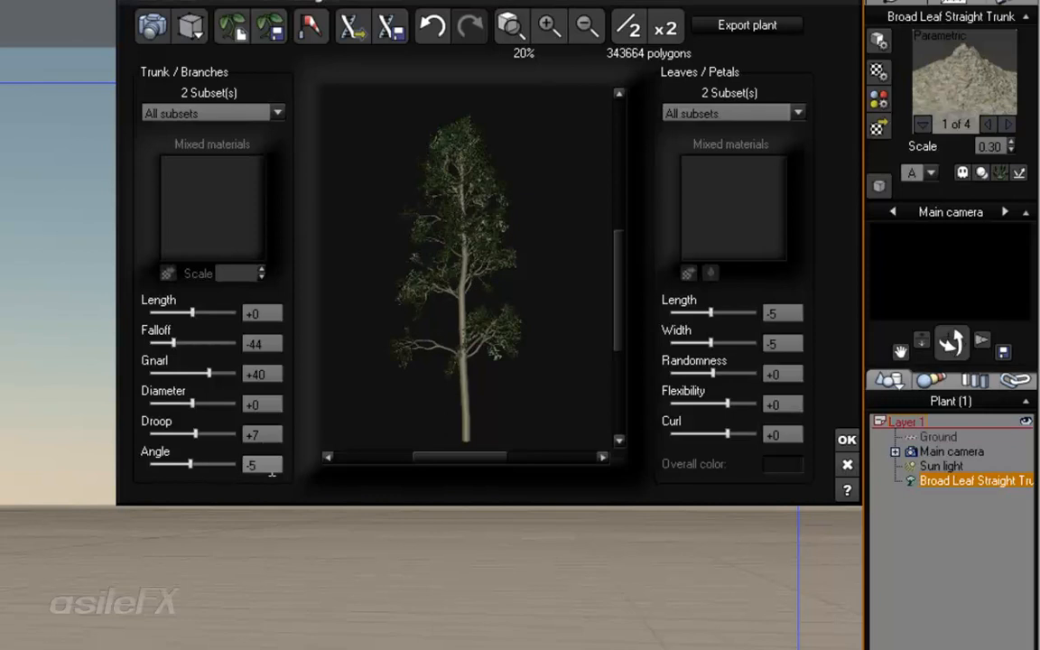
left_click(269, 316)
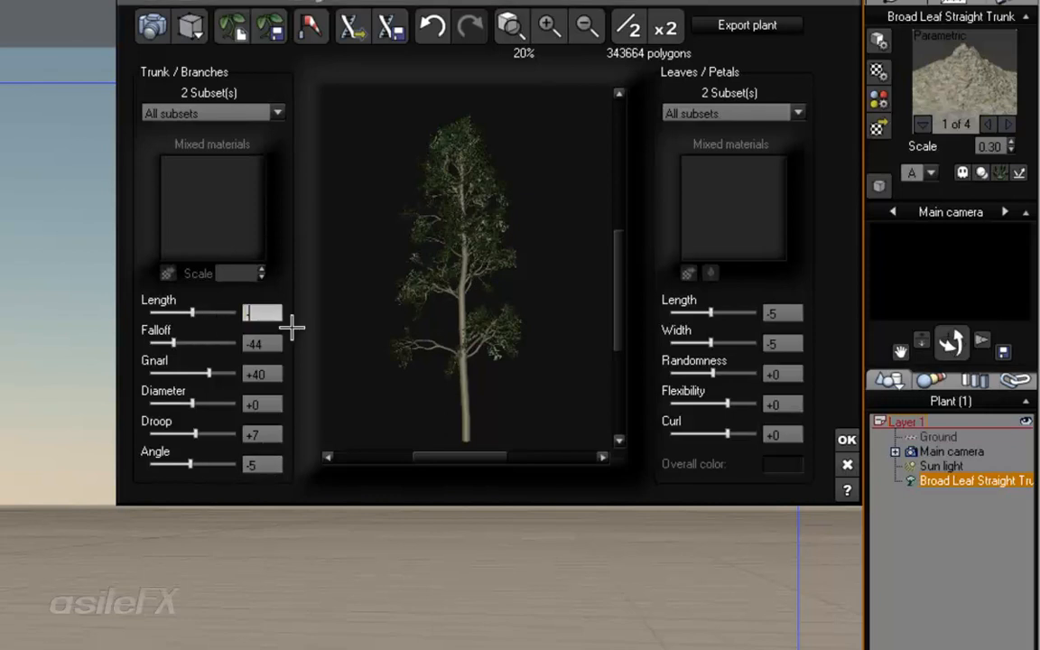
key("Return")
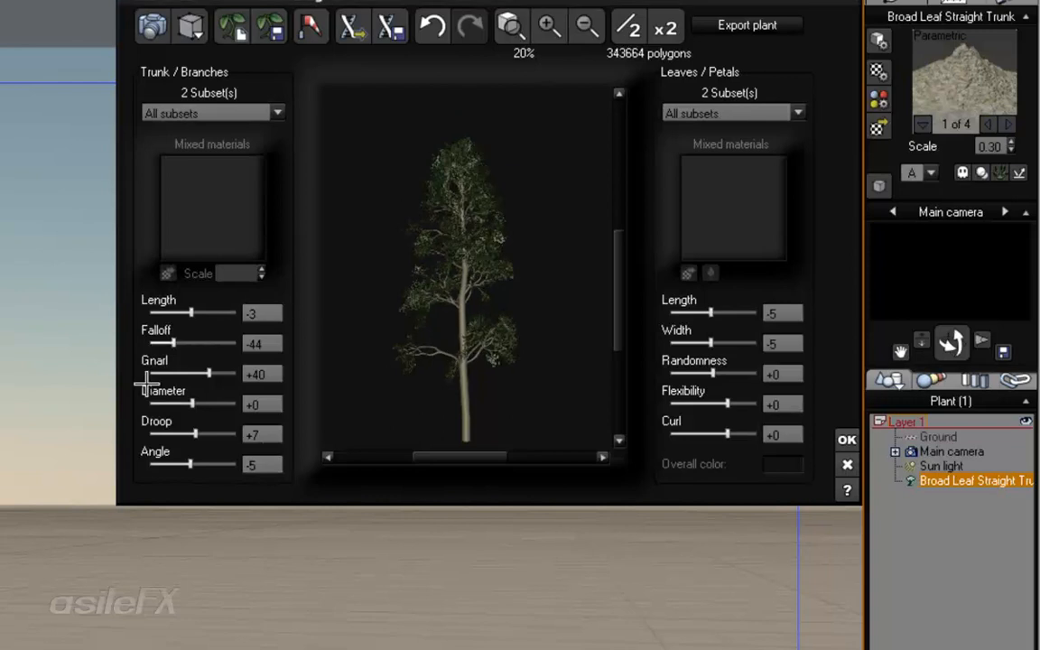
Step: Raise the falloff of the branches subset alone to 100
left_click(173, 113)
left_click(213, 150)
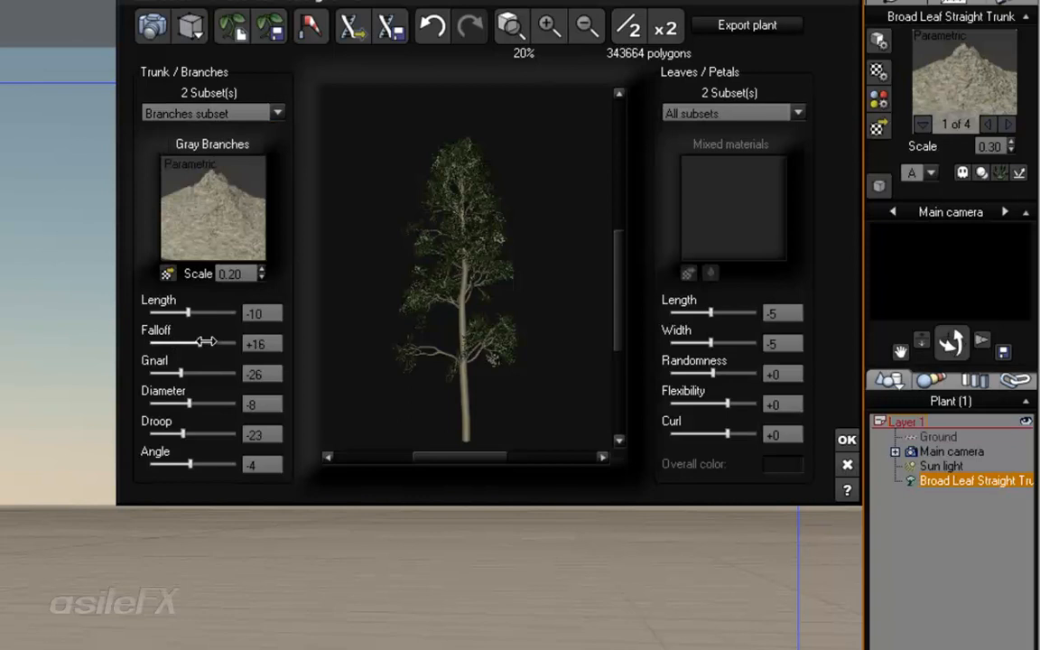
left_click_drag(207, 343, 235, 344)
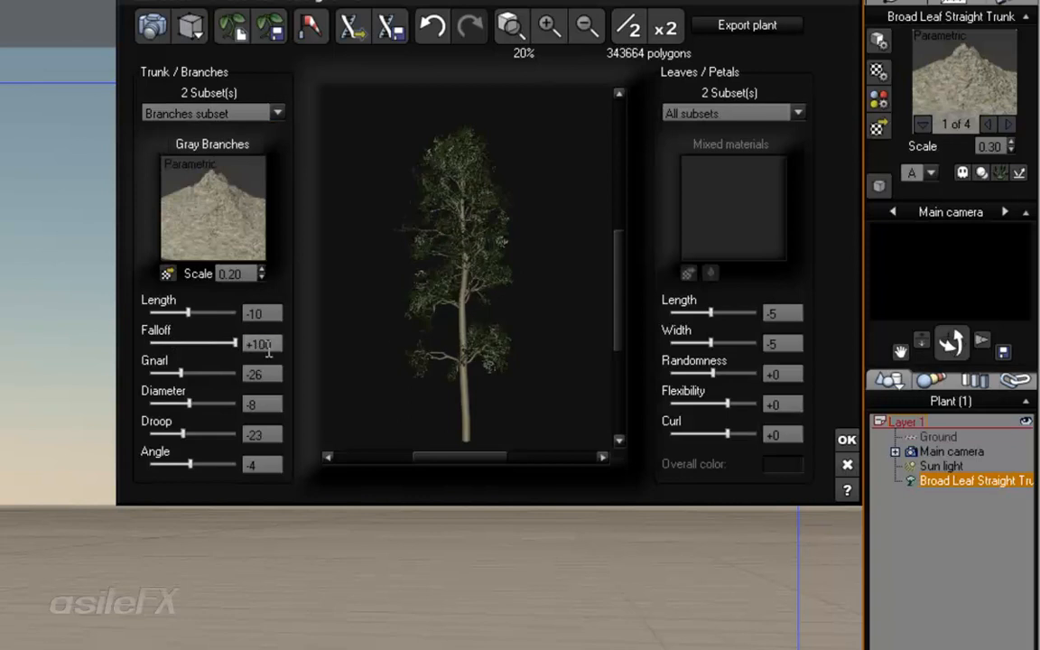
Step: Try a branches falloff of 150, return it to 100, and inspect the tree from another angle
double_click(262, 344)
type("1")
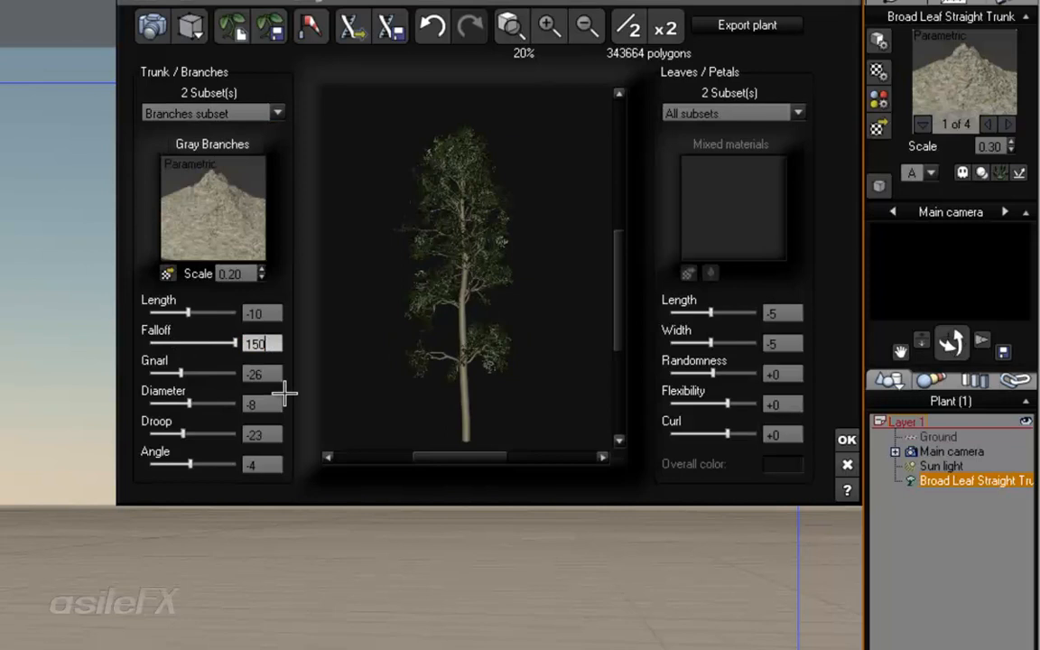
key("Return")
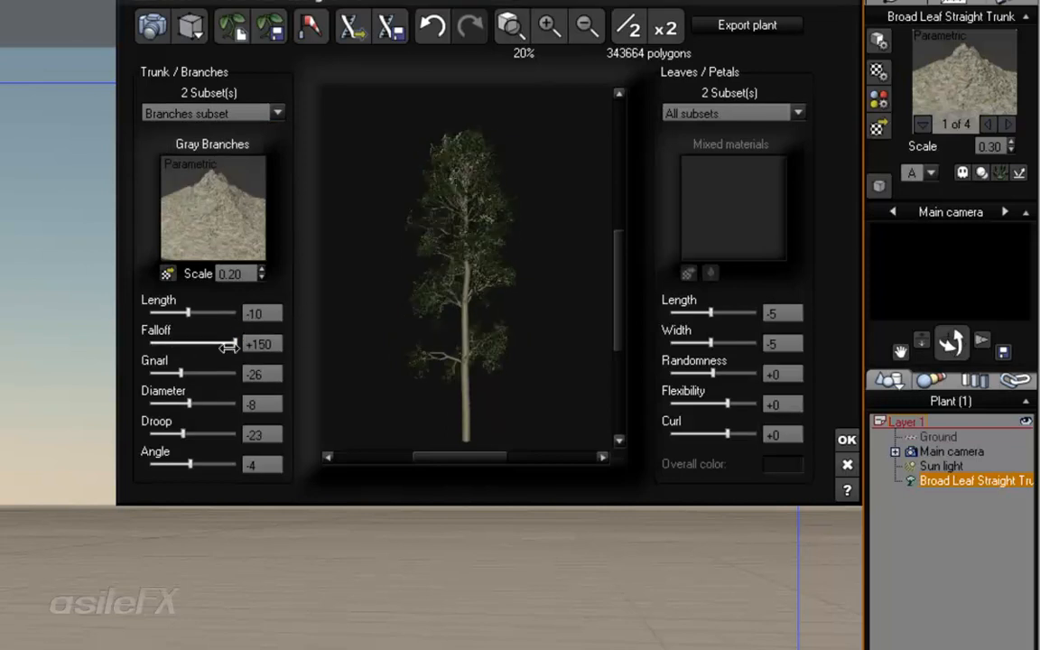
mouse_move(228, 343)
left_mouse_down()
mouse_move(198, 346)
mouse_move(221, 336)
left_mouse_up()
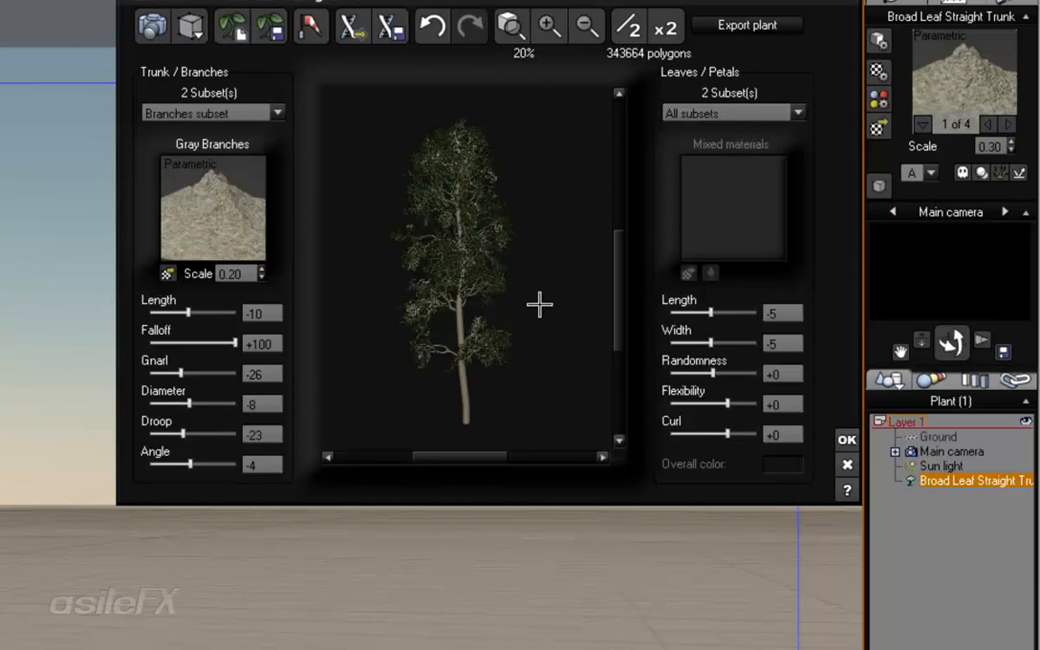
left_click_drag(464, 413, 447, 375)
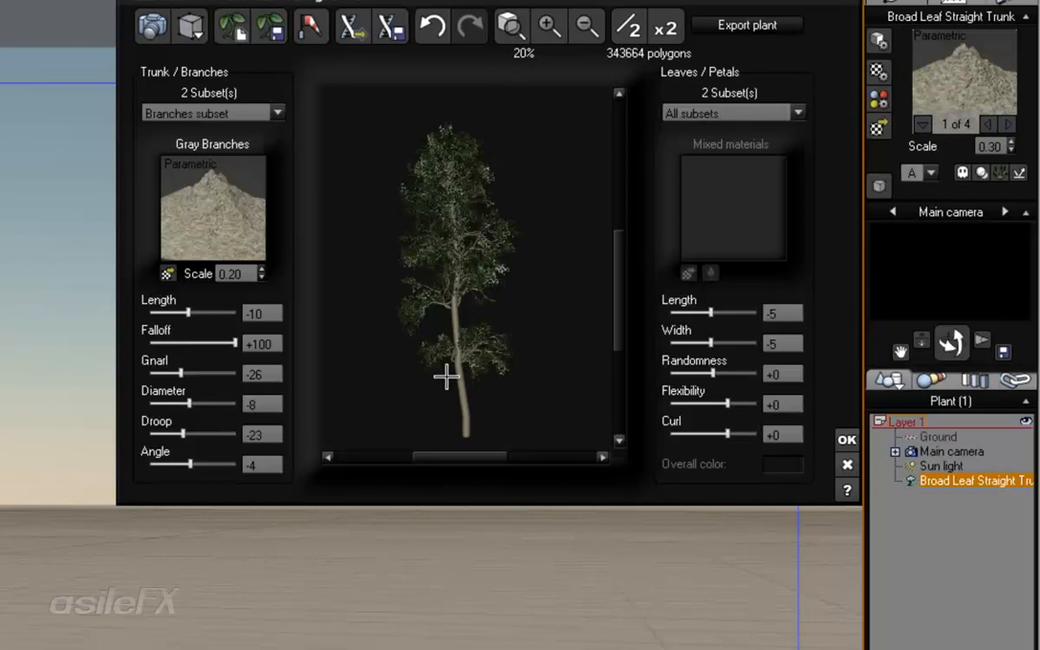
Step: Set the length and width of all leaf subsets to -10
left_click(782, 314)
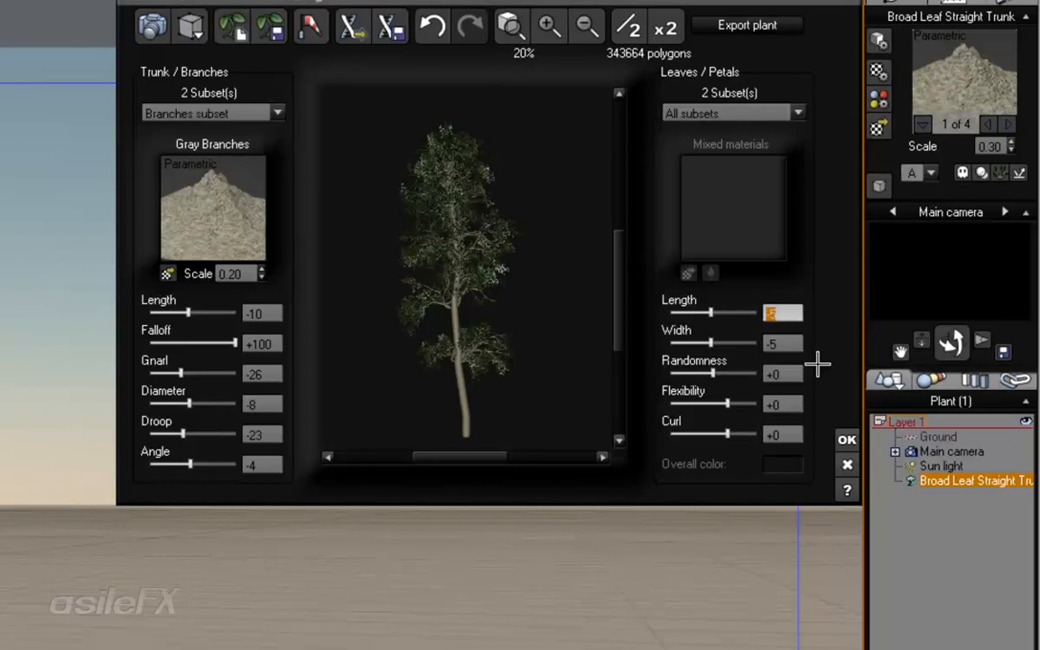
left_click(782, 343)
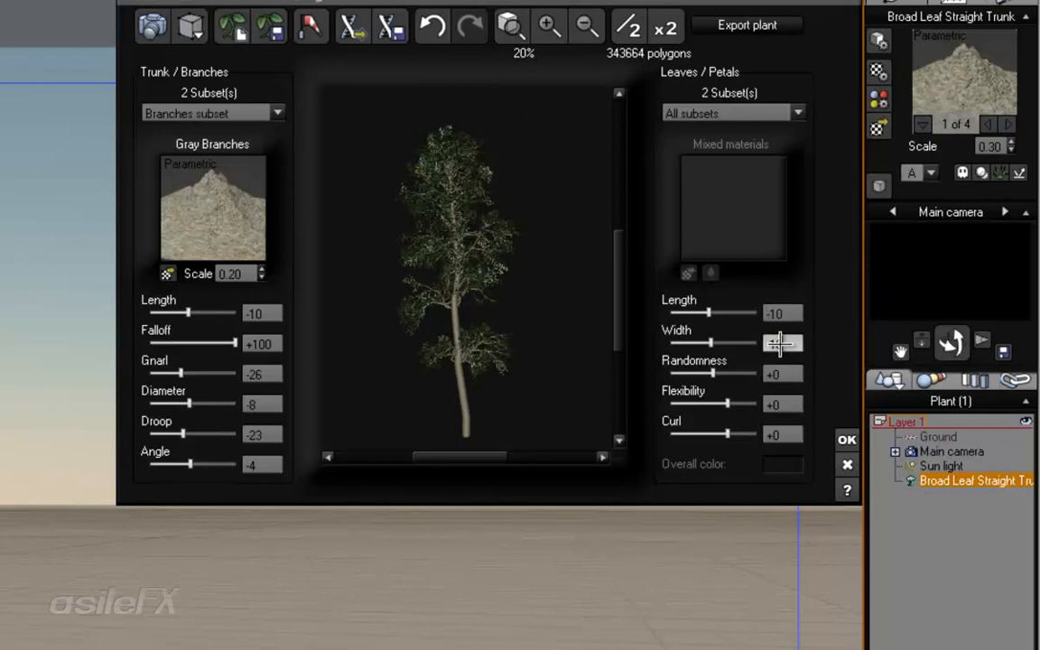
type("-10")
key("Return")
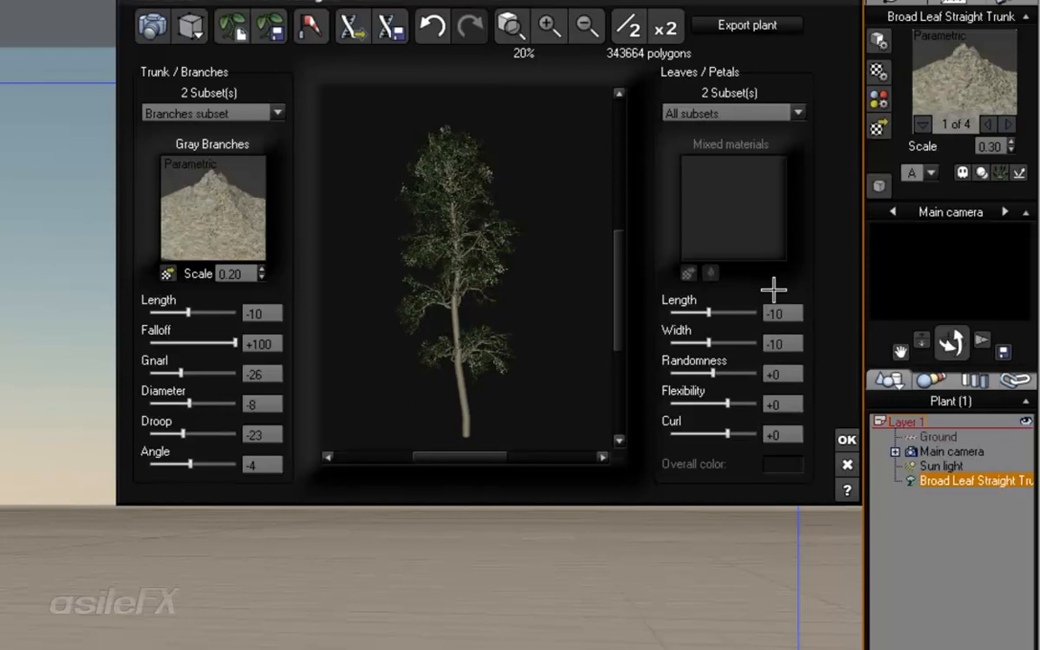
Step: Move the hooking point of the Broad Leaf 1 leaves near the twig's centre, at about X 0.486, Y 0.508
left_click(731, 114)
left_click(722, 131)
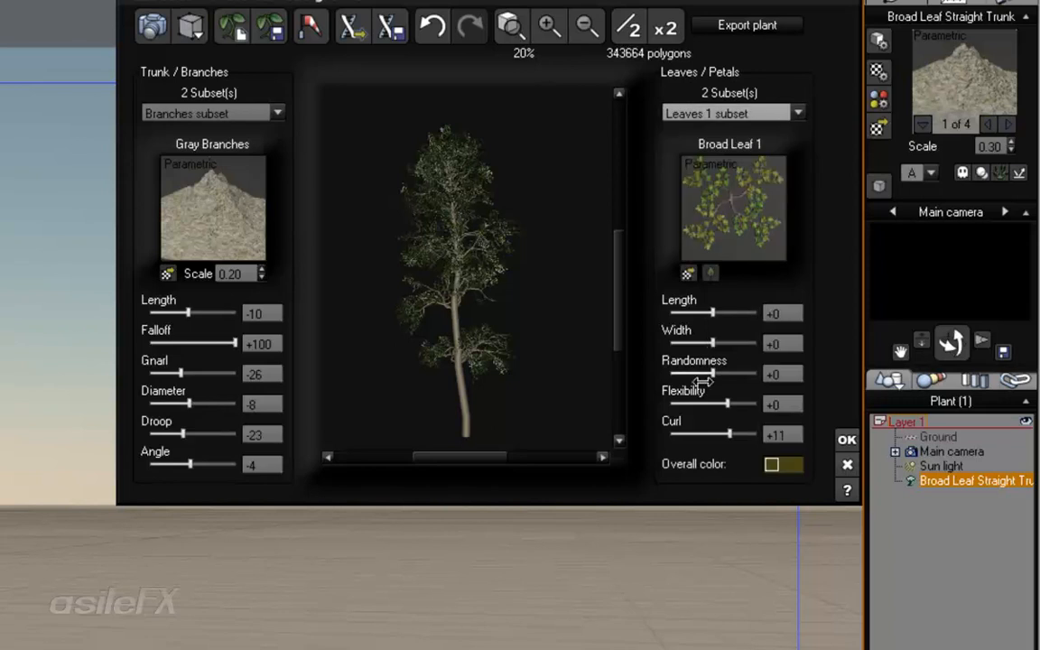
left_click(711, 271)
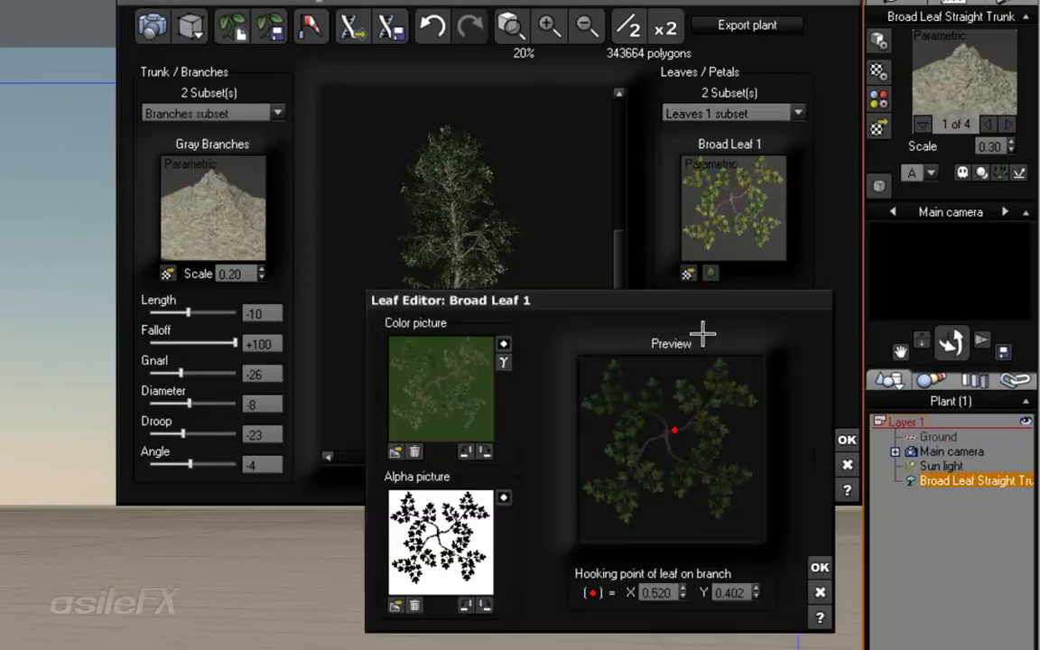
left_click(669, 449)
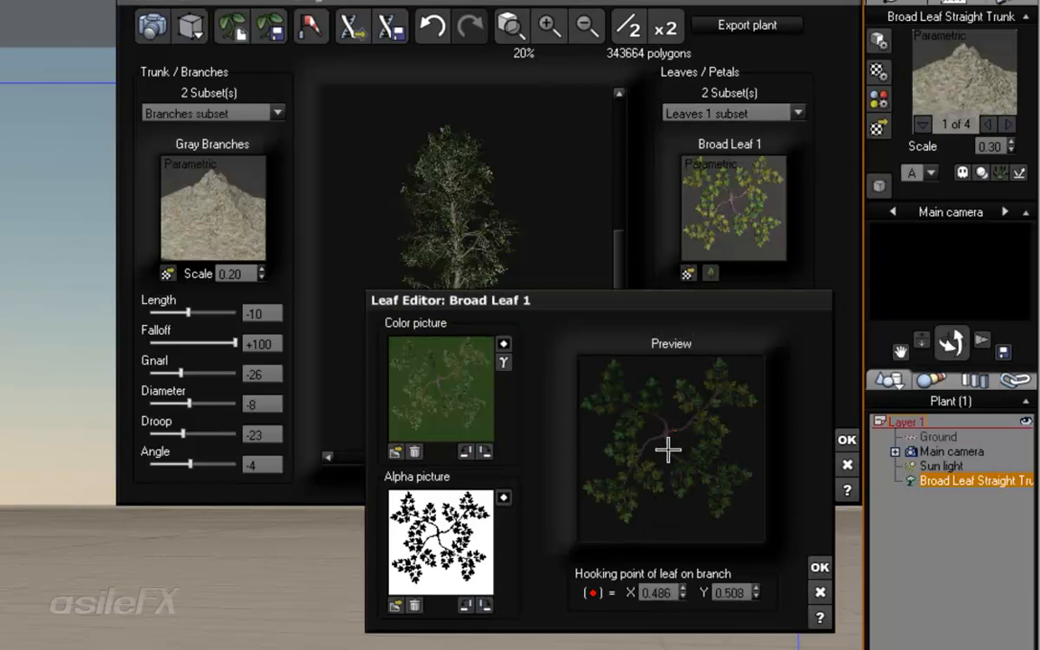
left_click(818, 565)
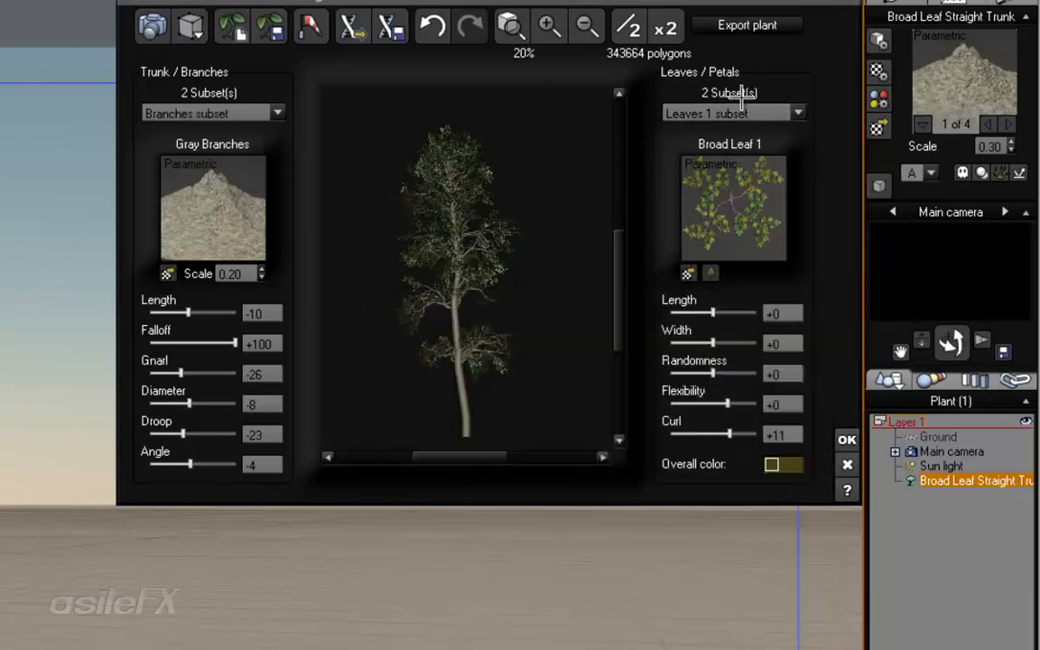
Step: Move the hooking point of the Broad Leaf 2 leaves near the twig's centre, at about X 0.497, Y 0.475
left_click(741, 113)
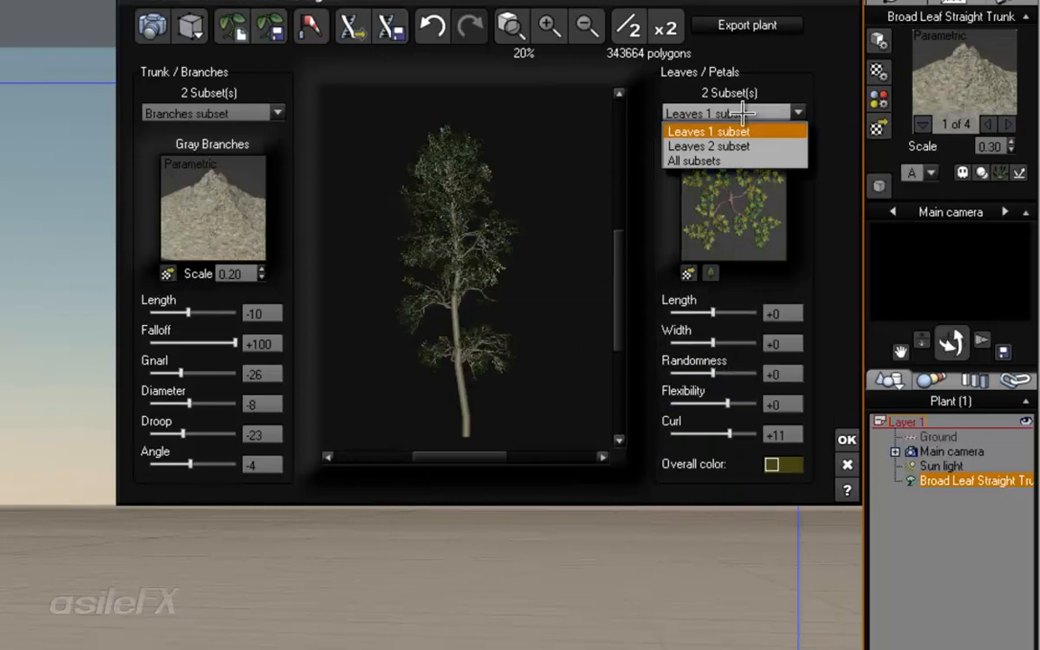
left_click(714, 145)
left_click(710, 274)
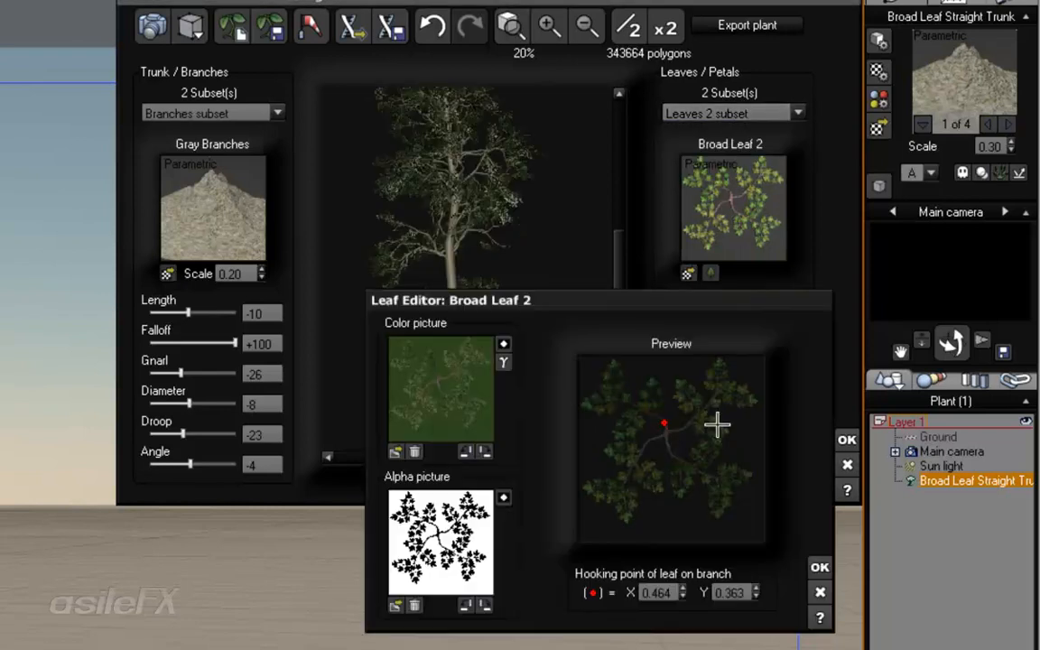
left_click(682, 466)
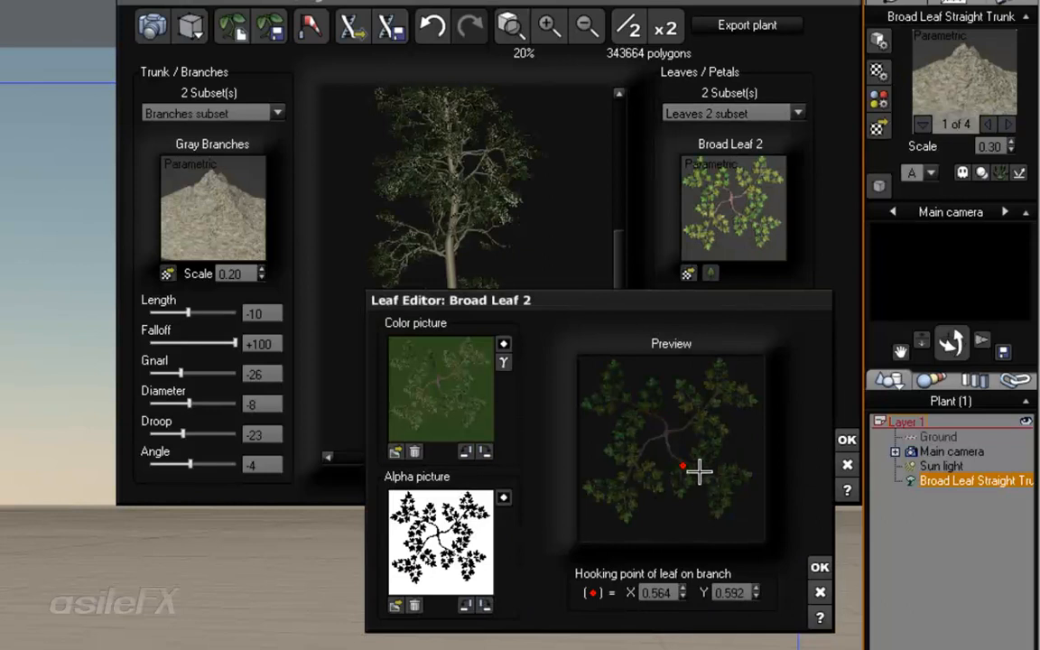
left_click(670, 454)
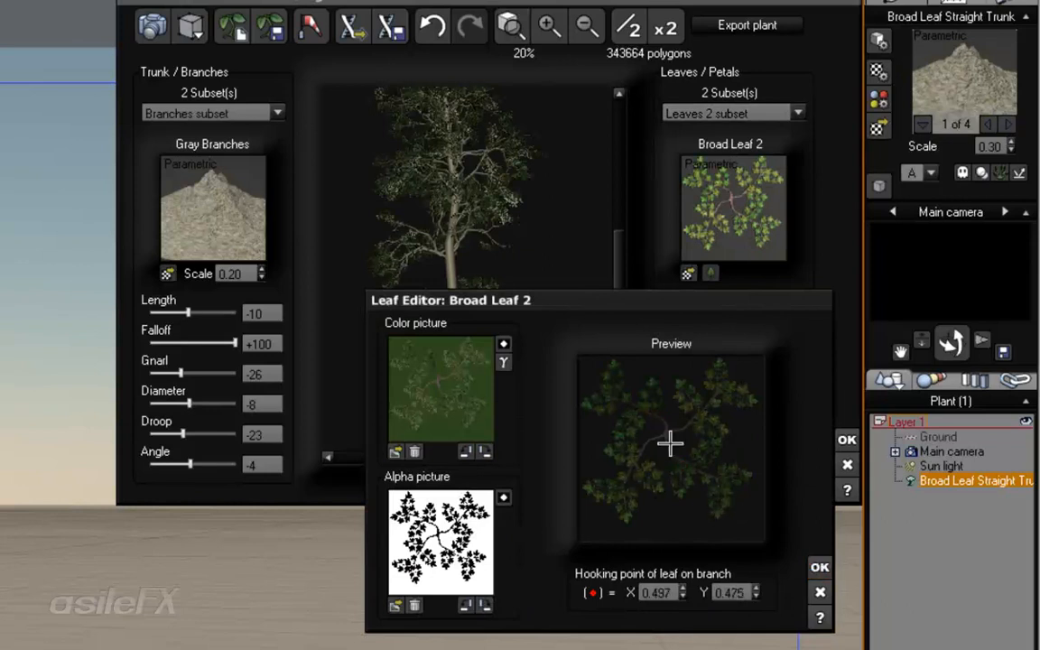
left_click(815, 567)
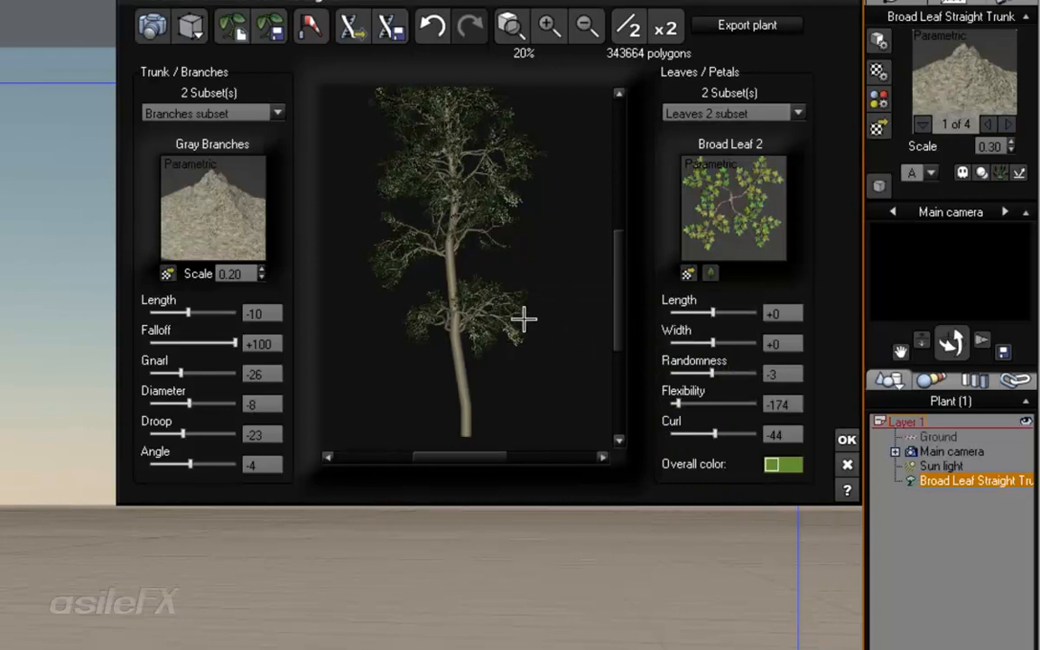
Step: Set the Leaves 2 randomness to -13, and give all leaf subsets randomness 10 and flexibility -174
left_click_drag(728, 380, 727, 379)
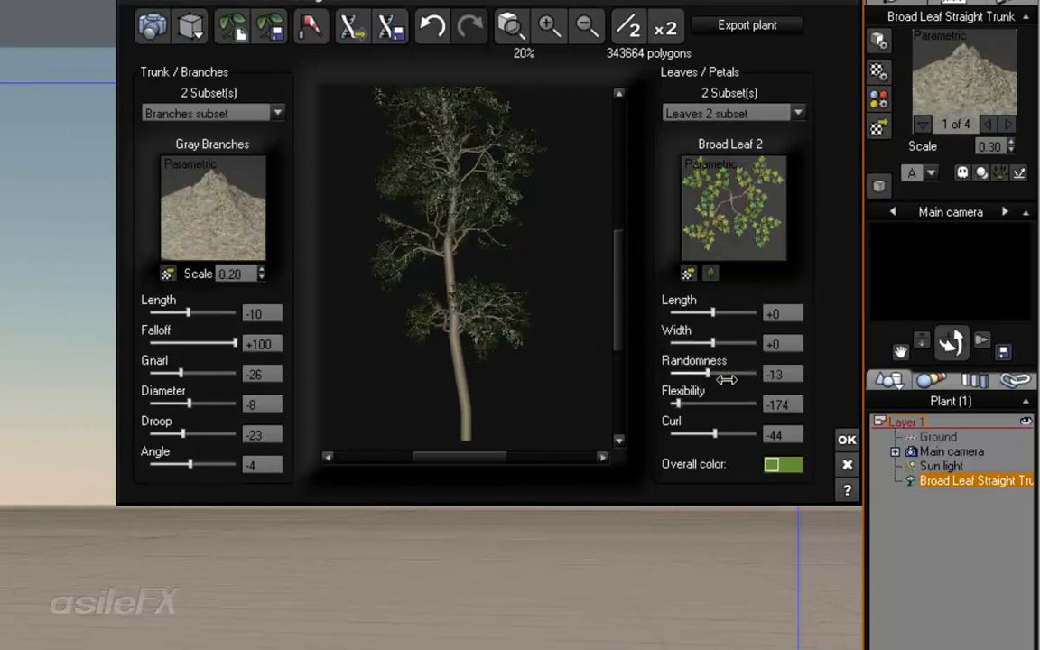
left_click(731, 112)
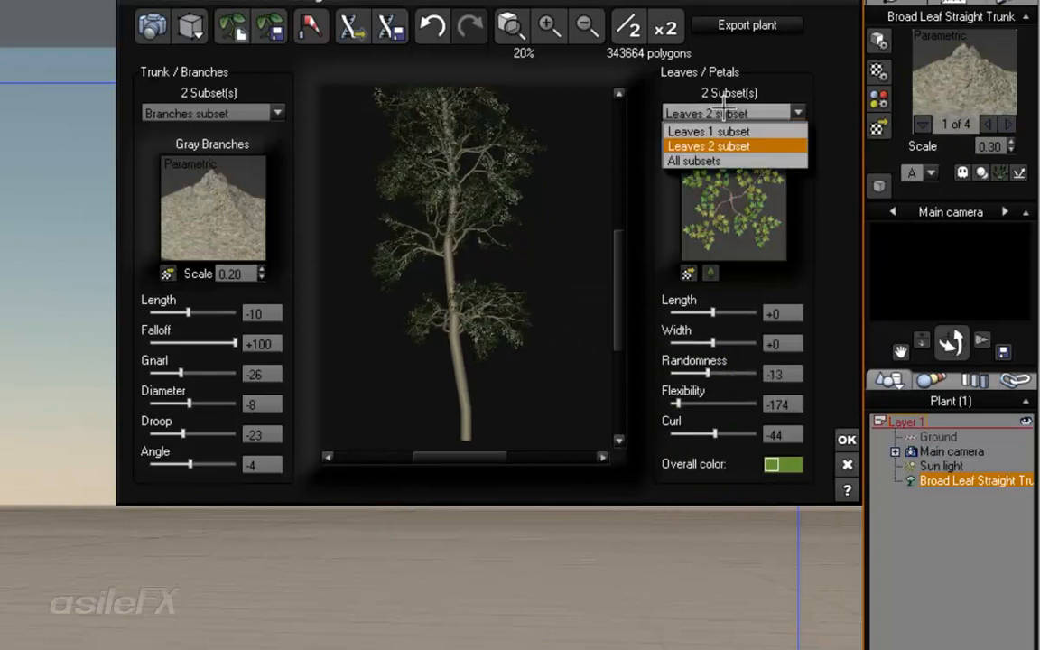
left_click(700, 160)
left_click_drag(732, 376, 684, 398)
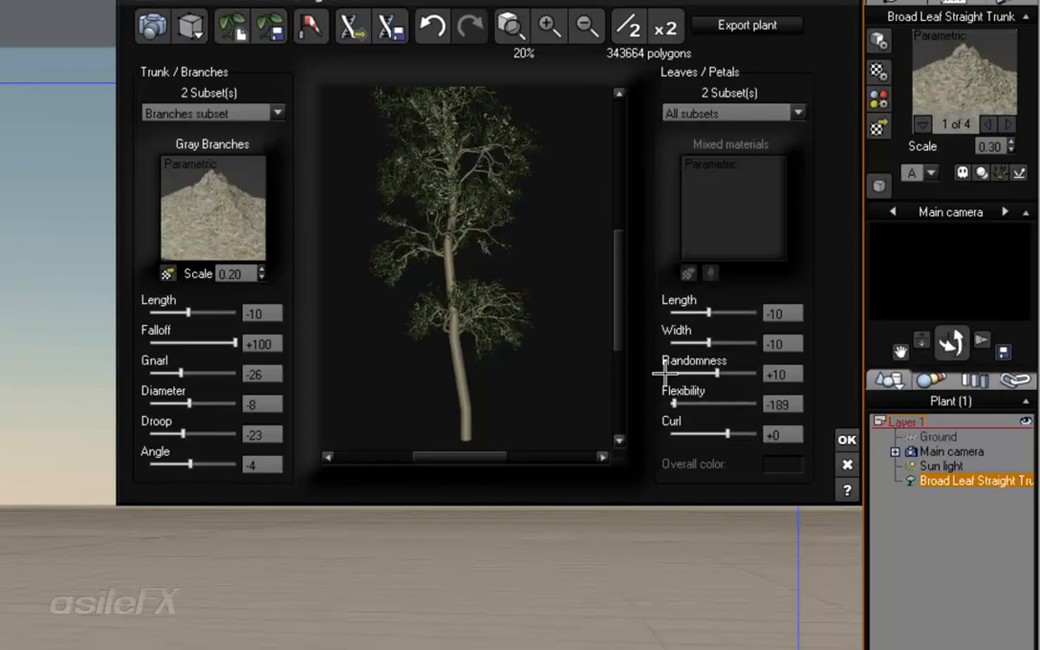
left_click_drag(534, 260, 590, 265)
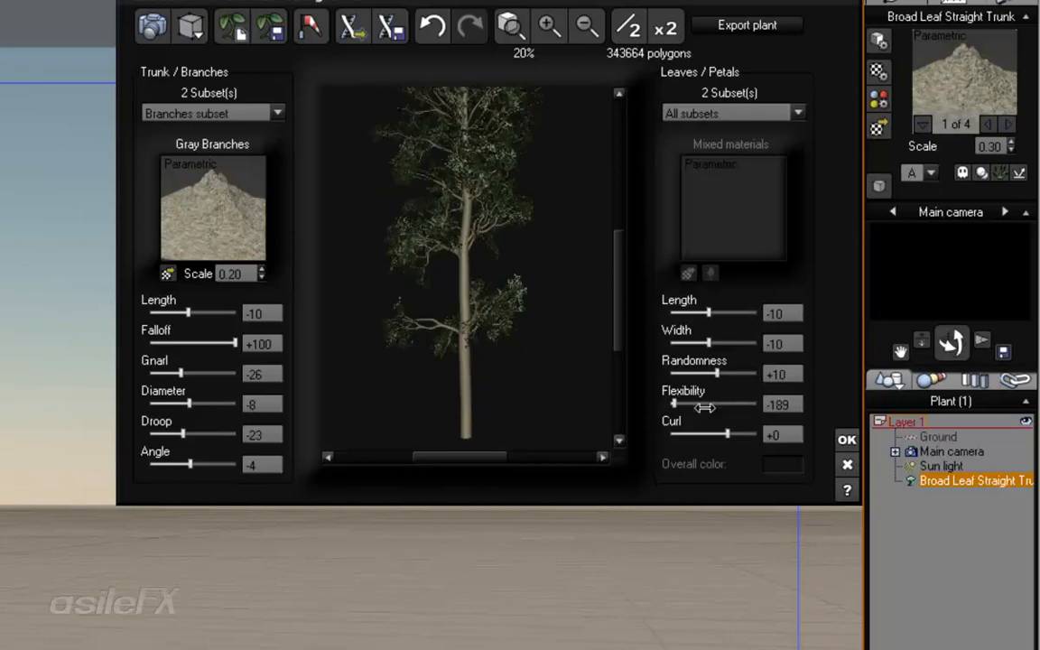
left_click_drag(673, 403, 678, 403)
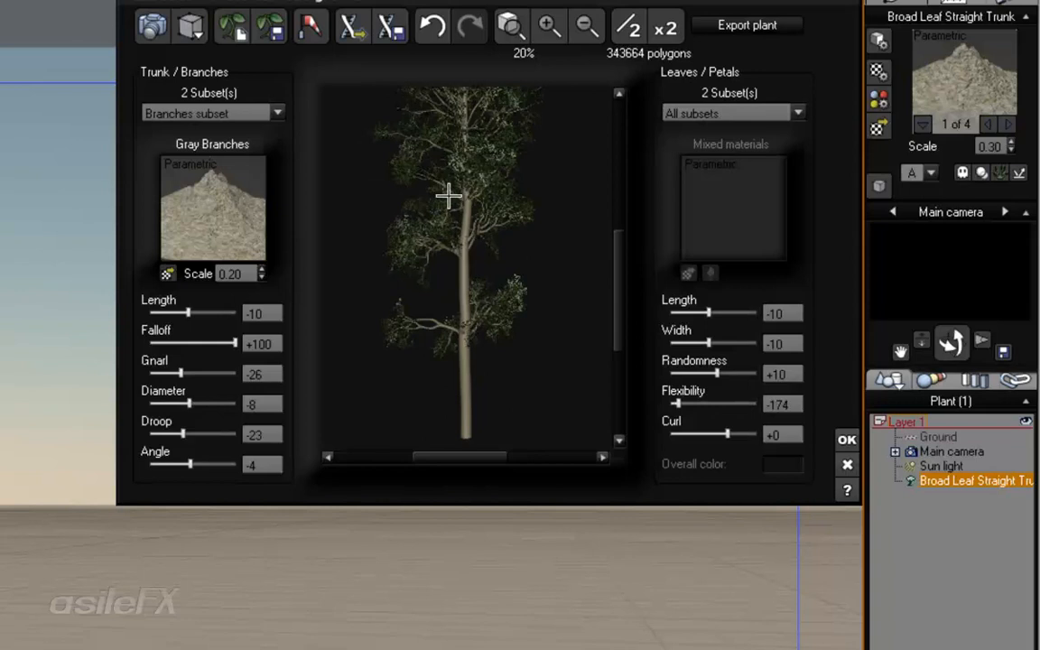
Step: Set the trunk subset's length to 3 and its gnarl to 90
left_click(222, 114)
left_click(221, 131)
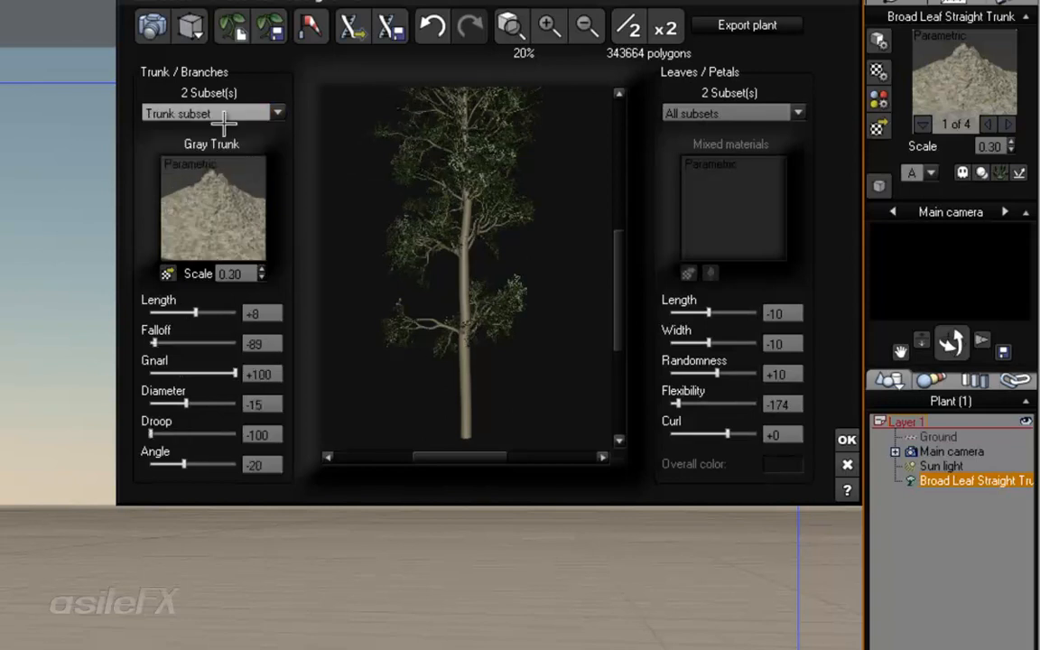
left_click(269, 314)
type("3")
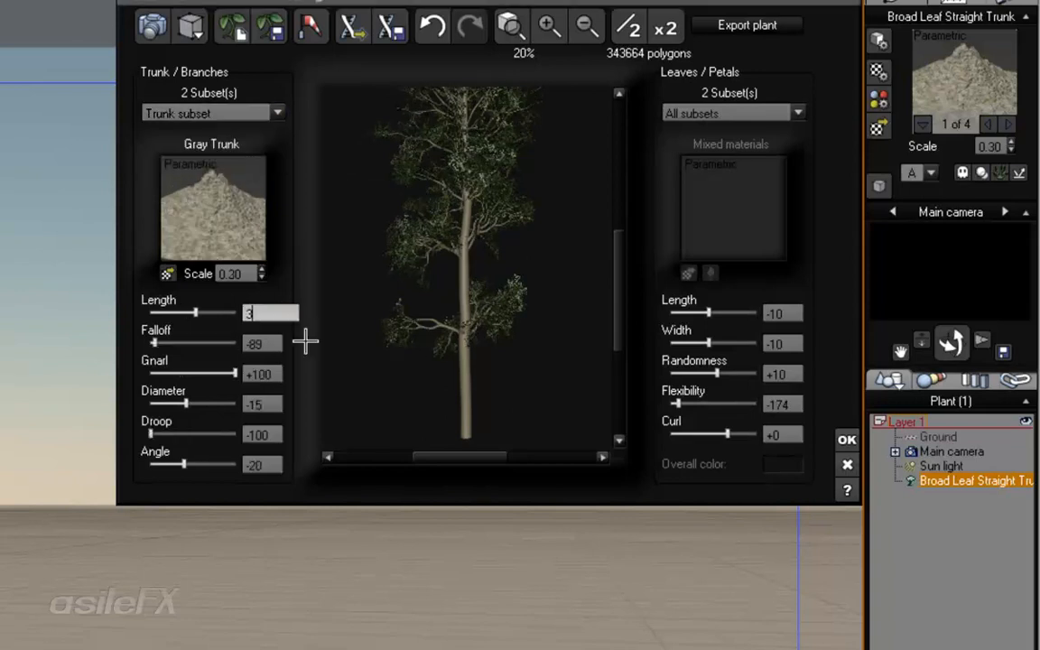
left_click(262, 374)
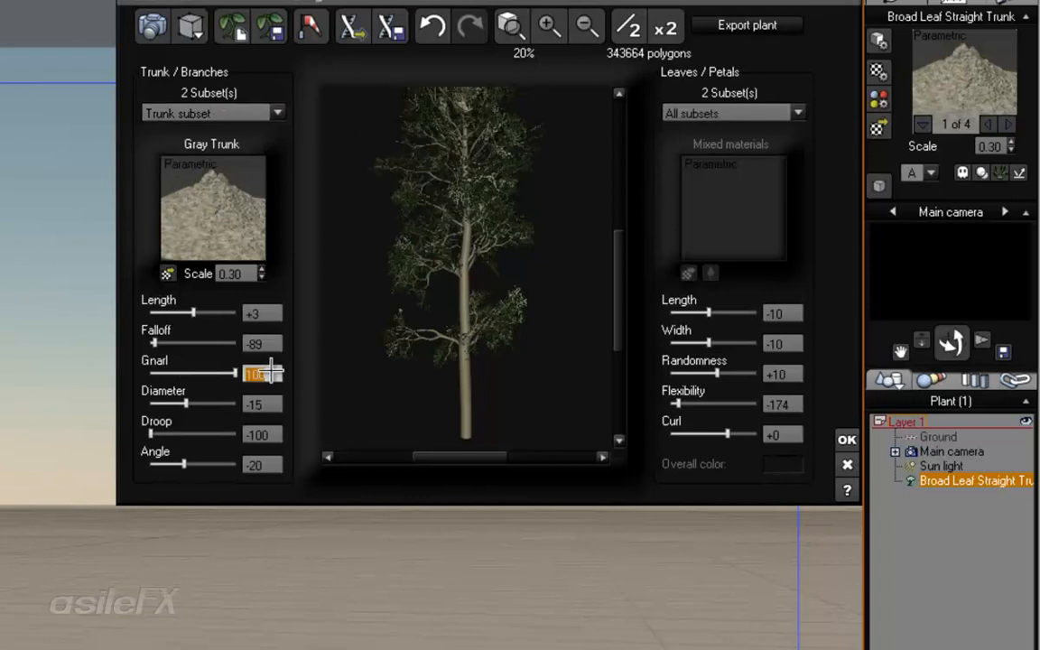
type("90")
key("Return")
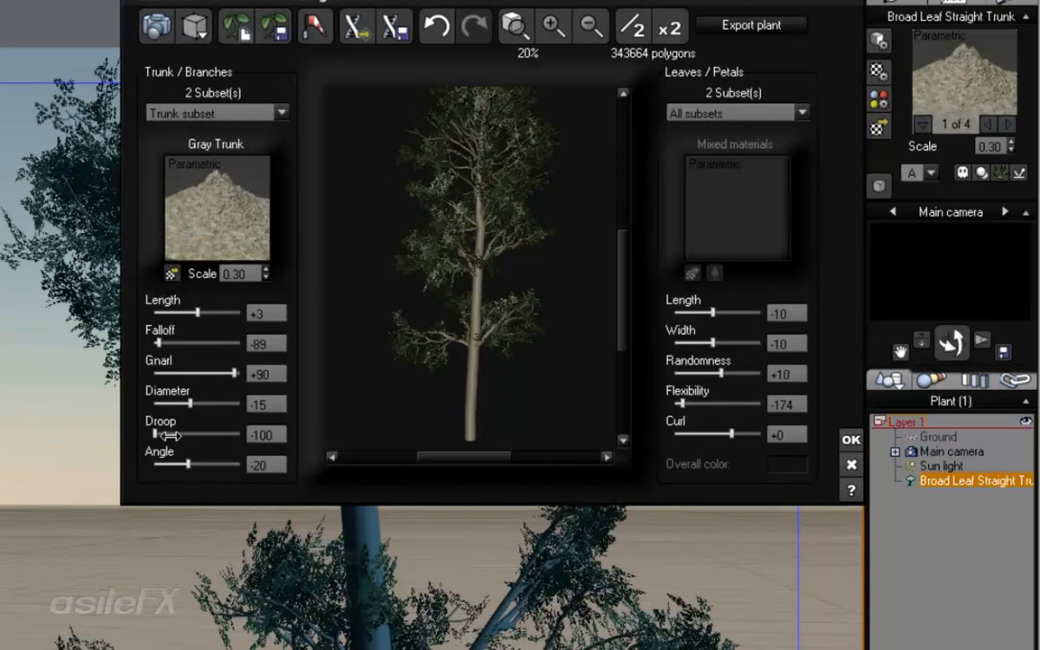
Step: Set the trunk subset's droop to about -51 and accept the plant edits
left_click_drag(170, 435, 164, 433)
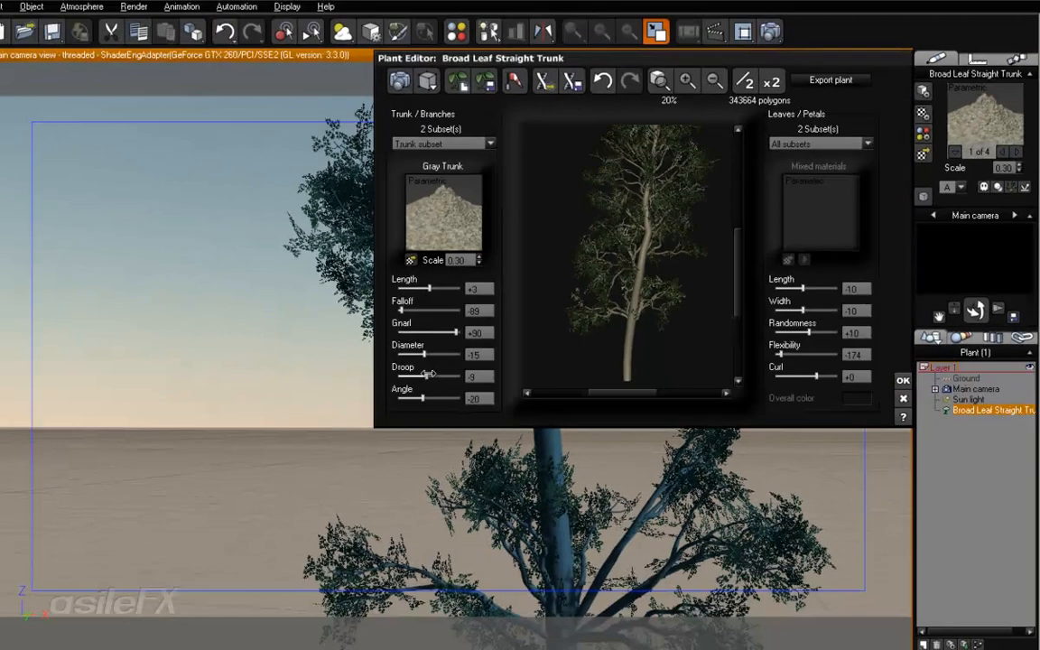
left_click_drag(428, 374, 412, 376)
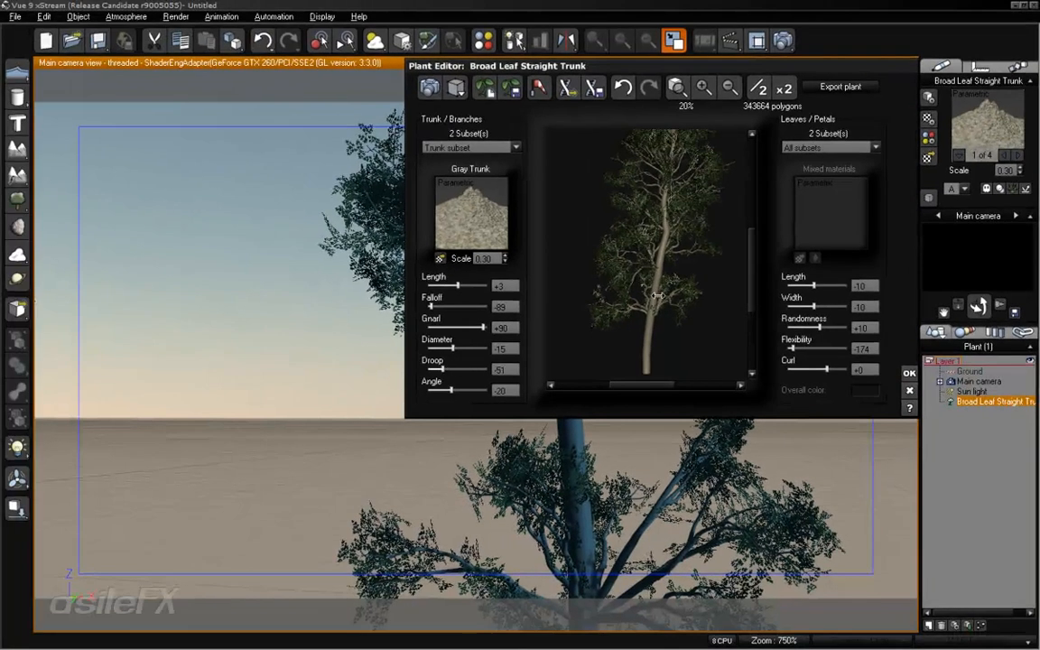
left_click(910, 373)
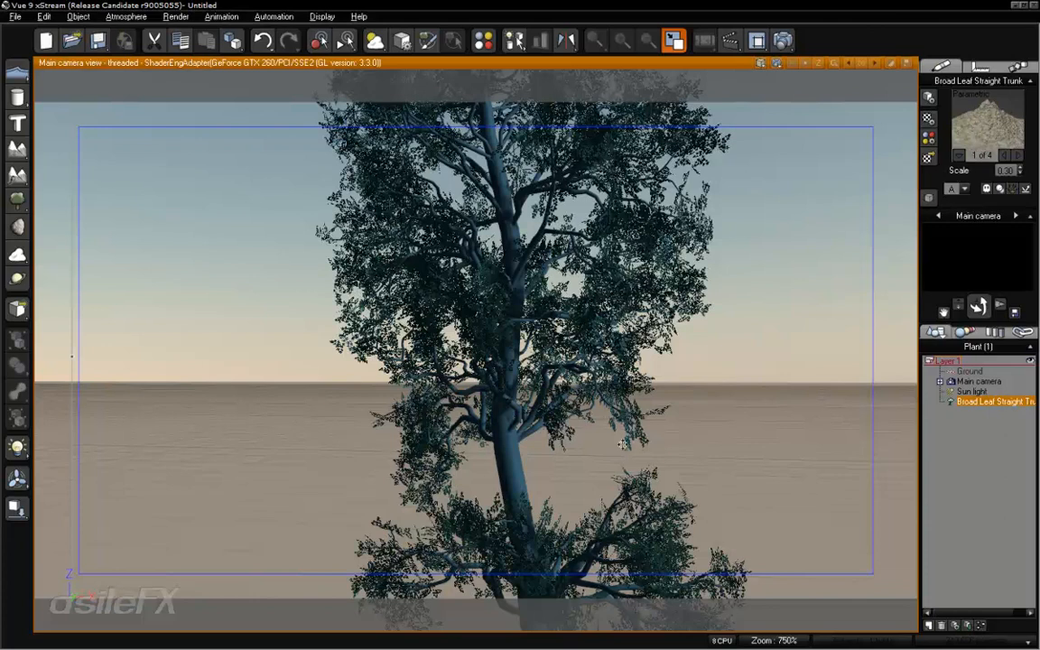
Step: Reopen the tree in the Plant Editor and save it as species Broad Leaf Straight Trunk_f-2, with matching title, in the Forest Trees folder
right_click(531, 391)
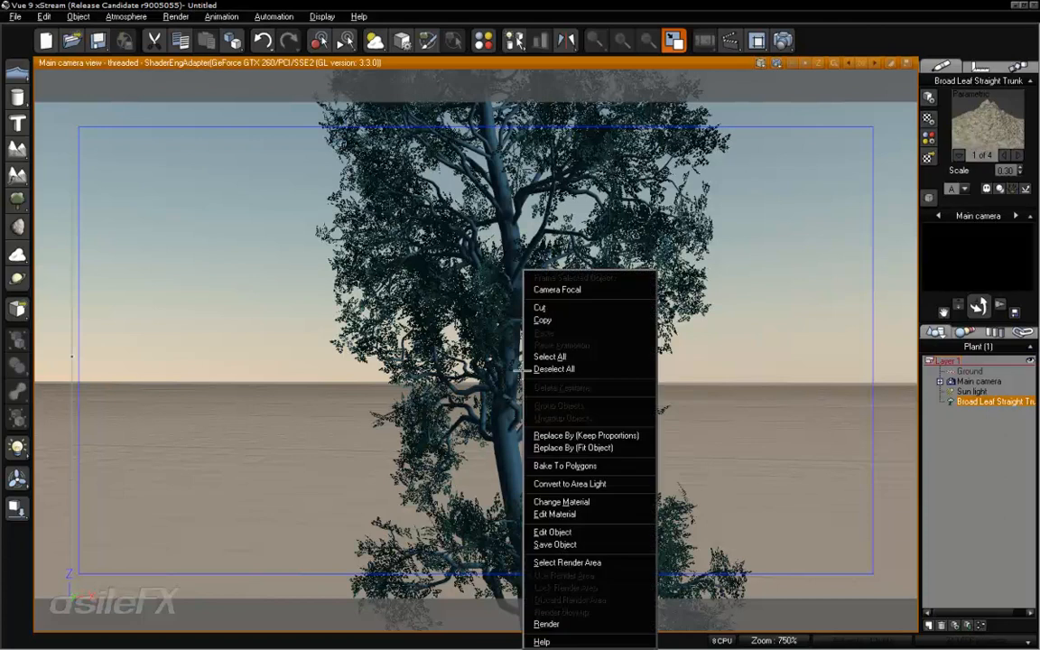
left_click(583, 532)
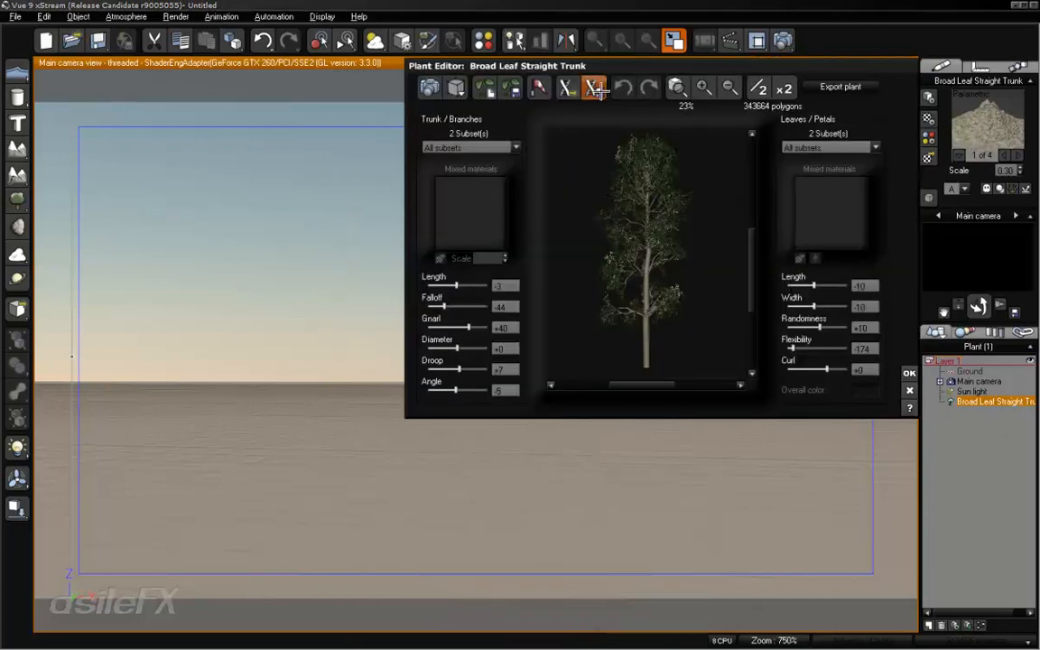
left_click(540, 87)
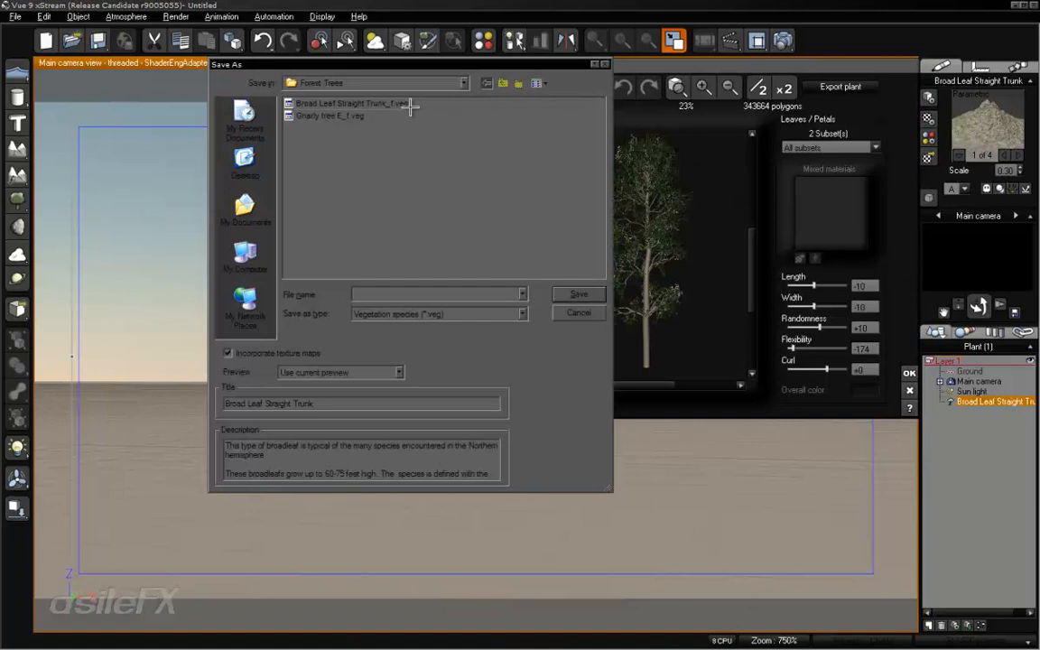
left_click(348, 102)
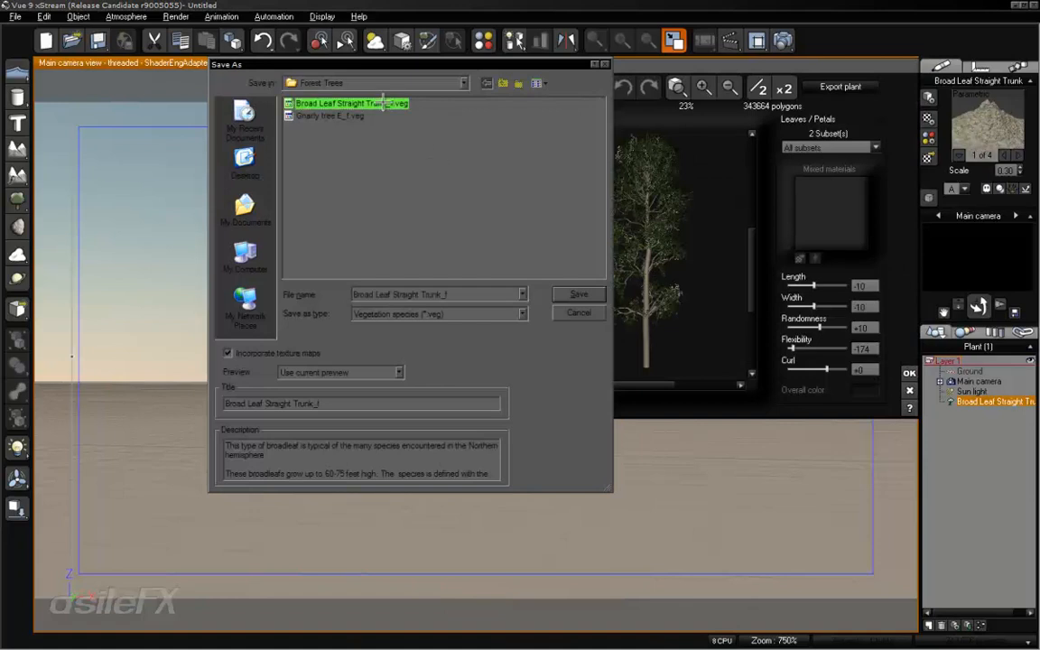
left_click(495, 295)
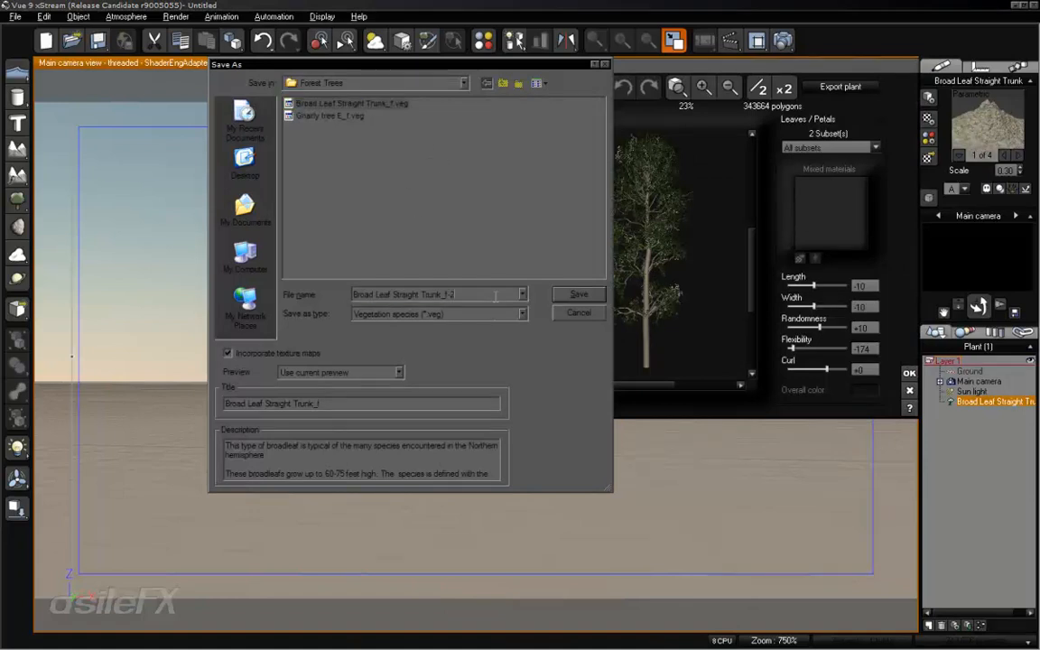
left_click(380, 406)
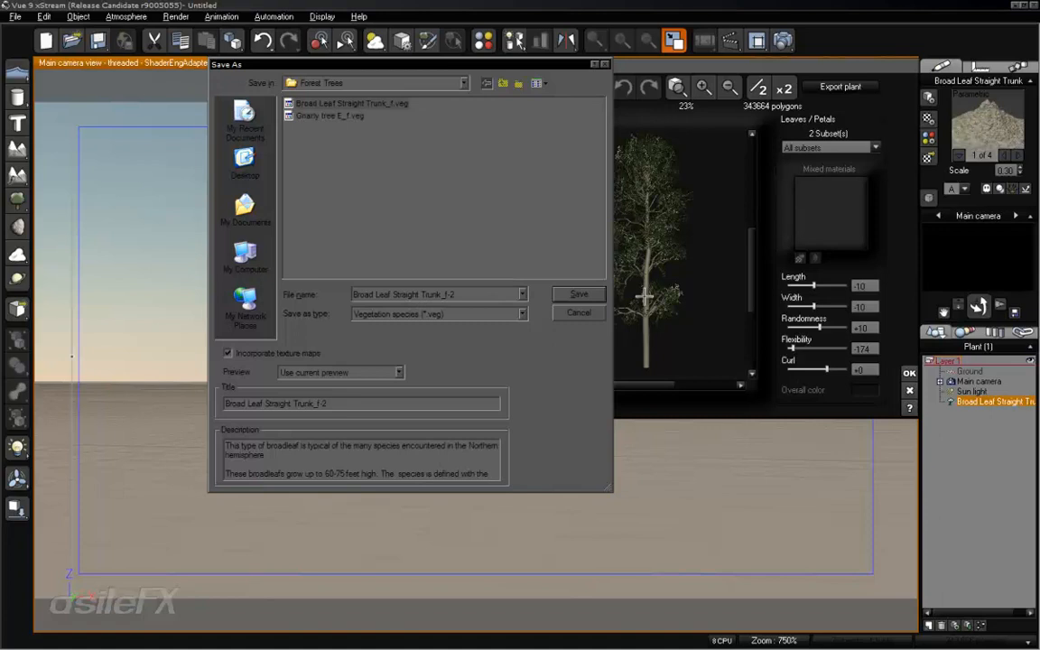
left_click(579, 294)
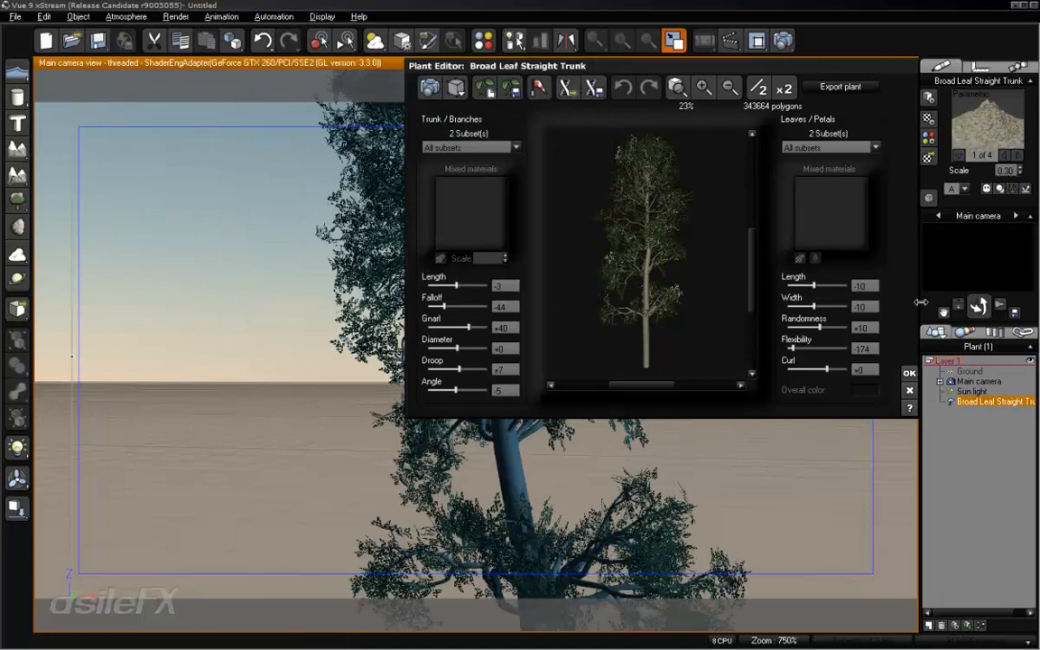
left_click(909, 373)
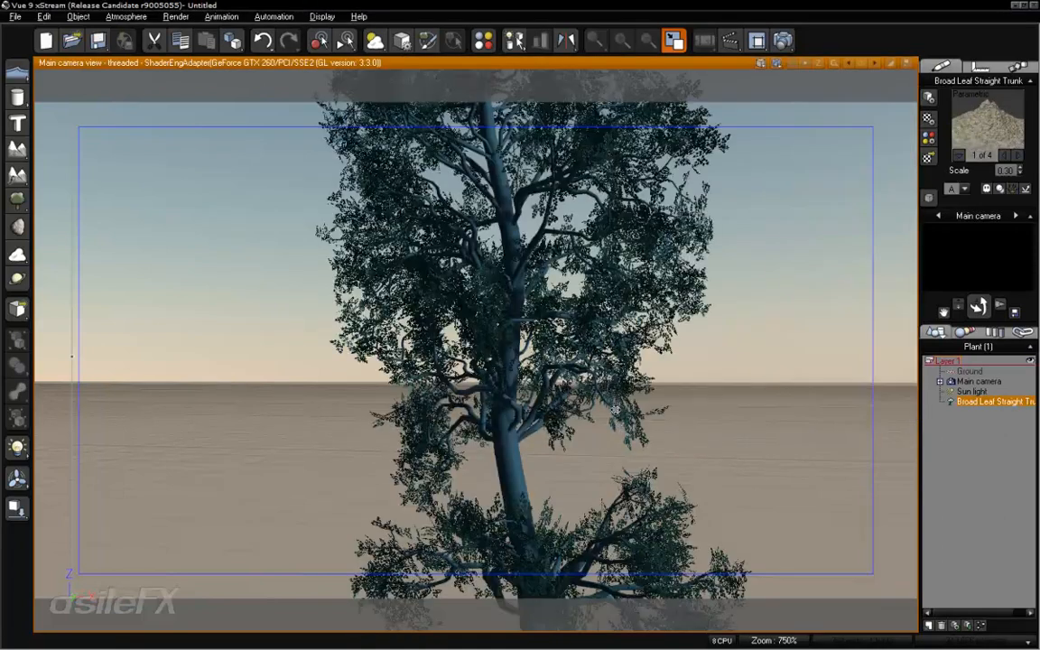
Step: Delete the broadleaf tree from the scene
right_click_drag(572, 397, 536, 320)
key("Delete")
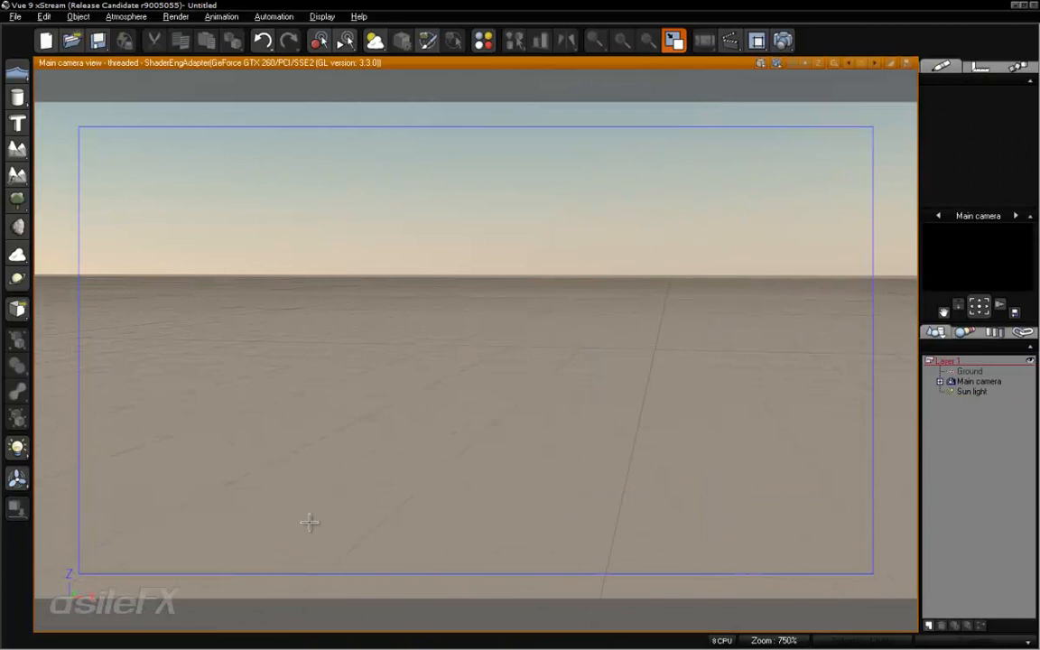
right_click_drag(745, 510, 718, 476)
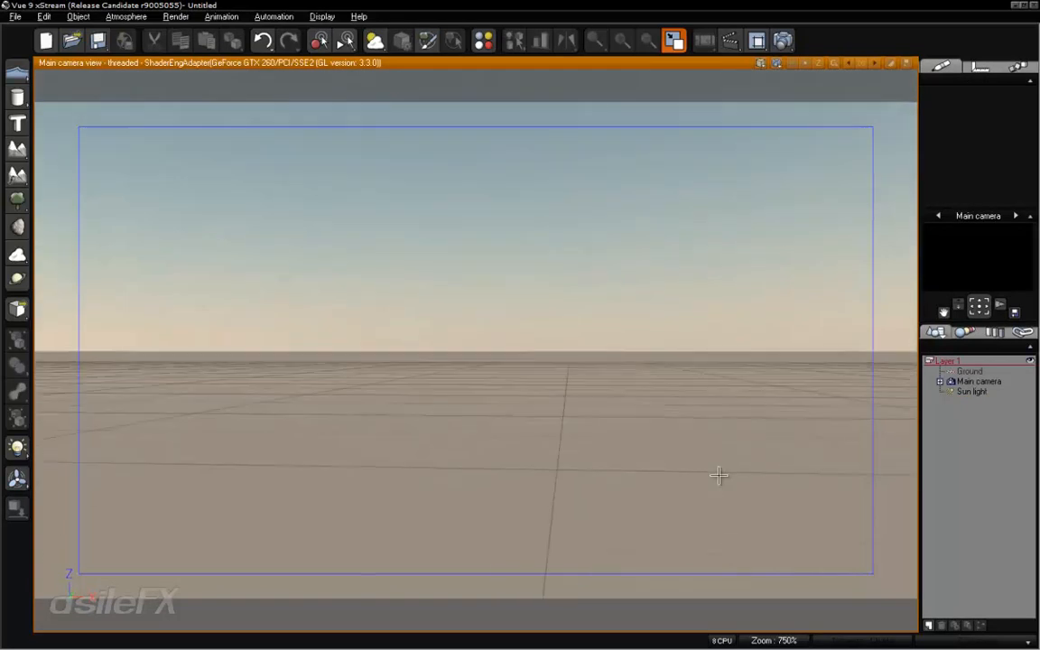
Step: Add an Alder - Late Spring plant from the Trees collection to the scene
left_click(17, 199)
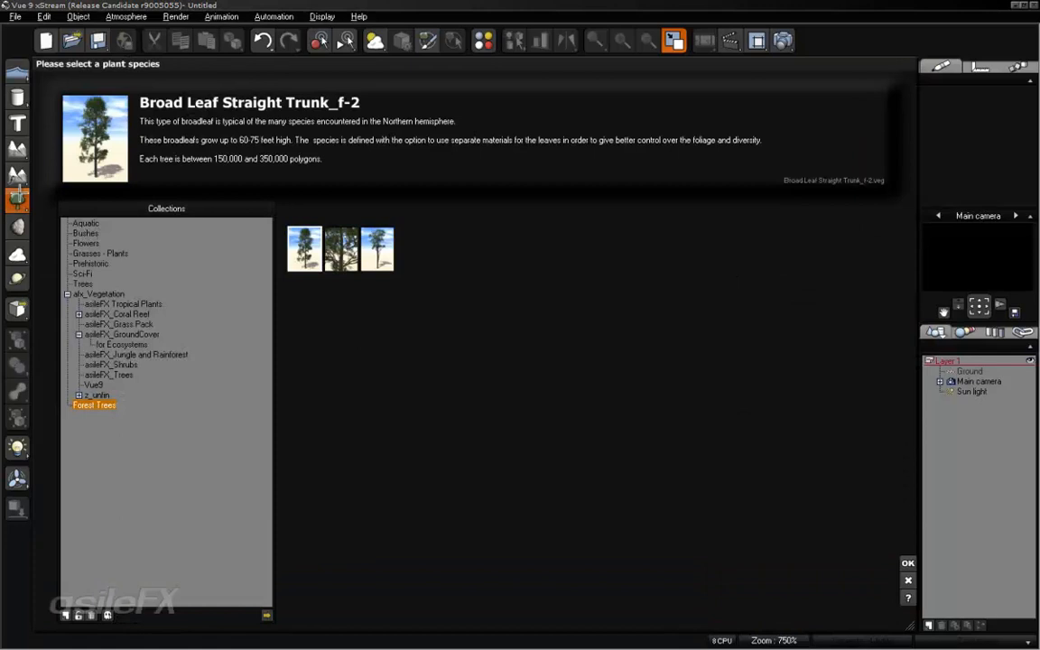
left_click(92, 252)
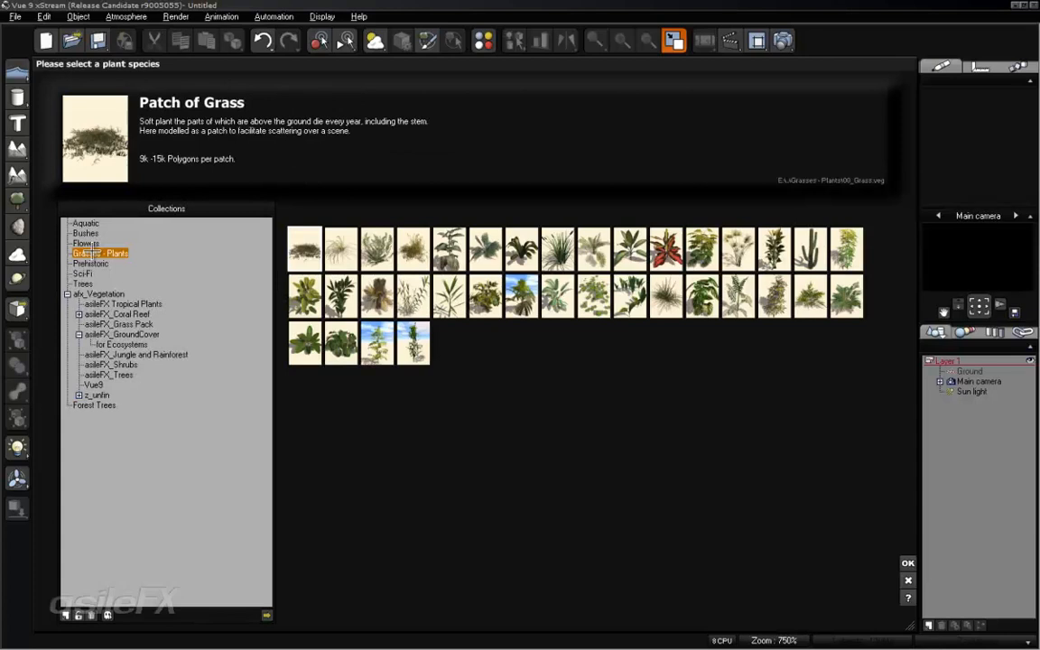
left_click(82, 284)
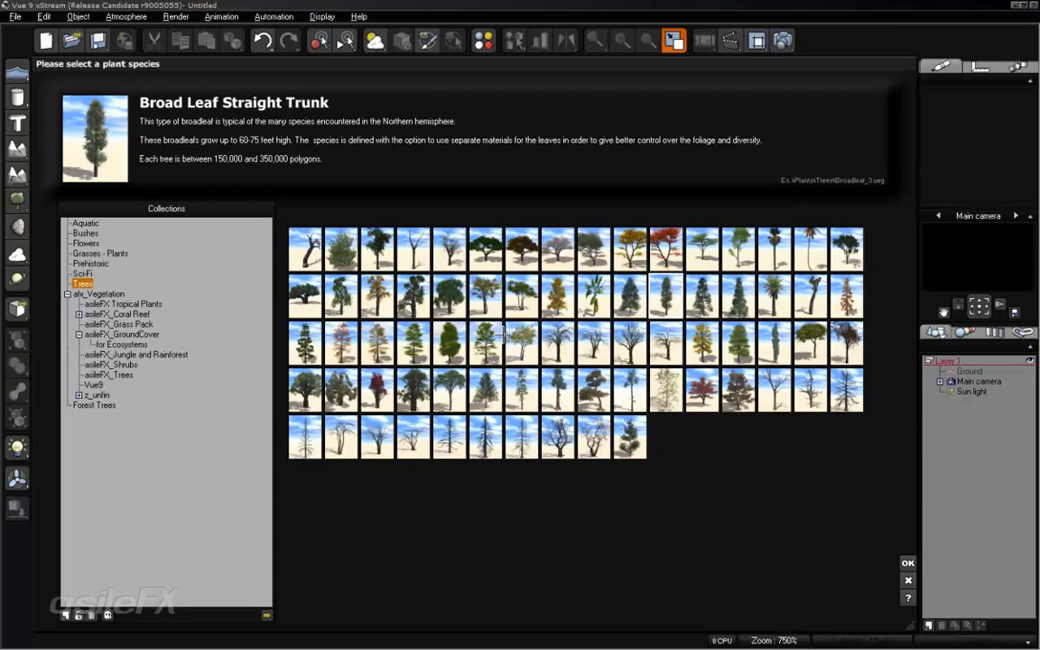
left_click(522, 300)
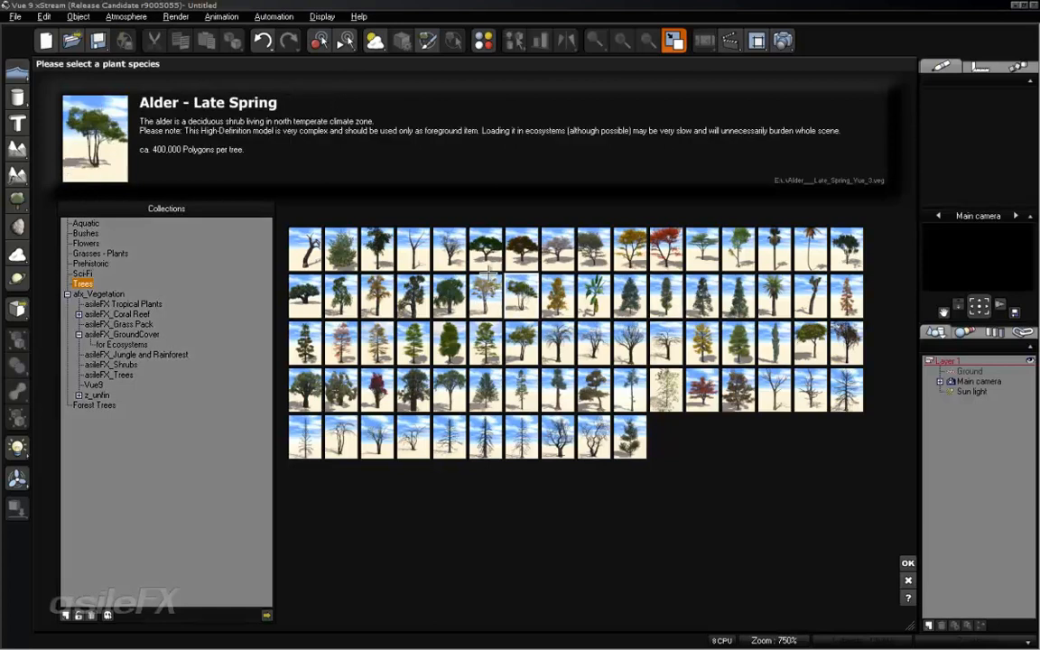
left_click(909, 563)
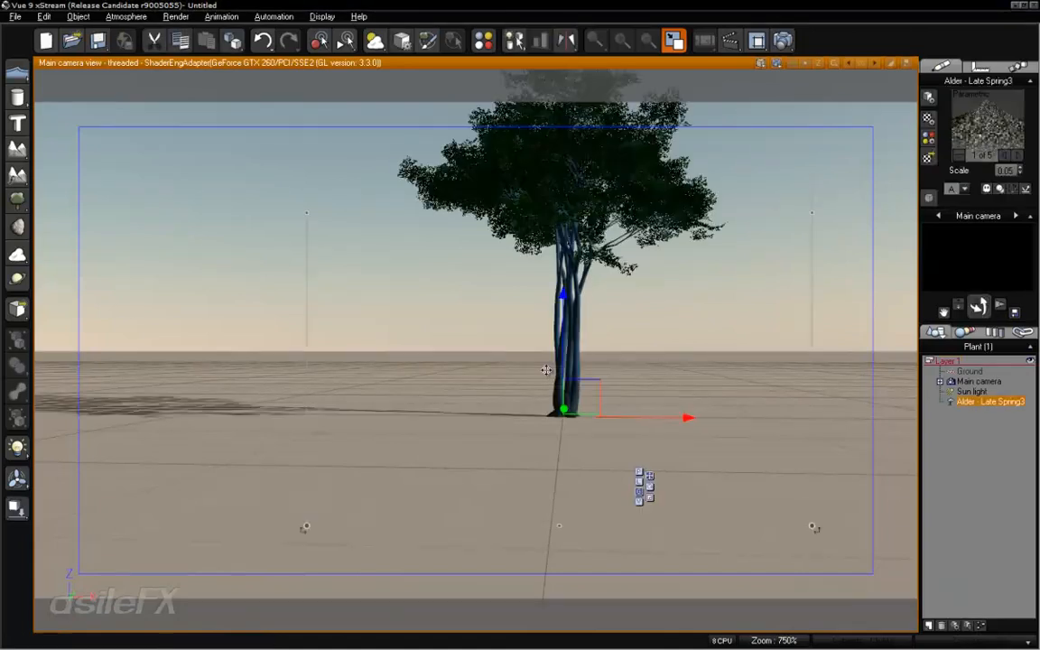
Step: Open the alder in the Plant Editor
right_click_drag(570, 318, 553, 337)
scroll(574, 351, "up", 3)
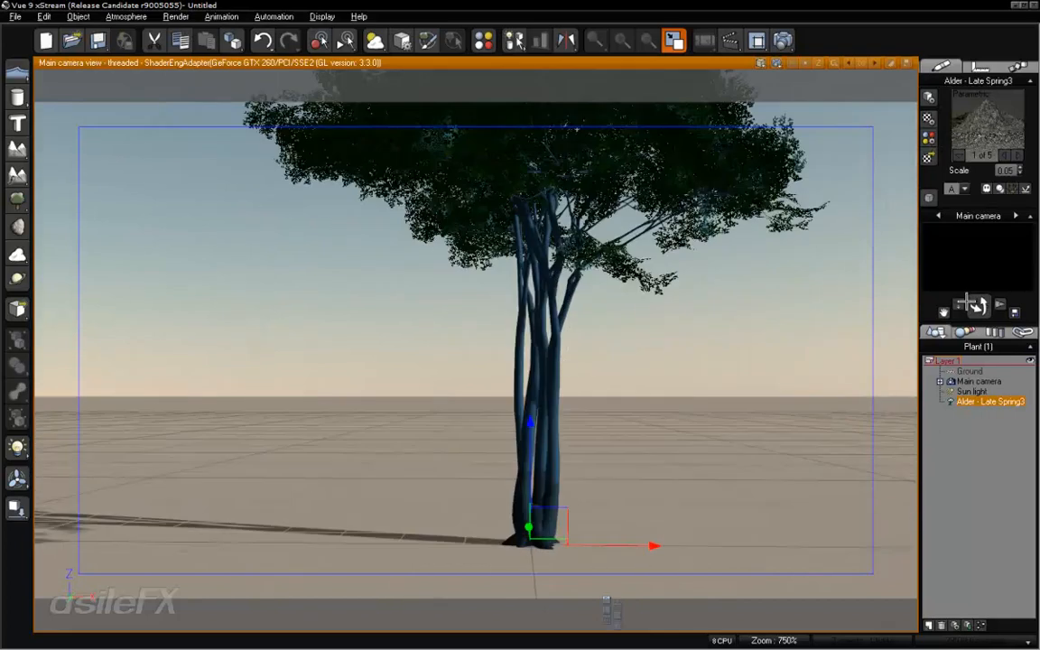
left_click_drag(979, 306, 492, 476)
right_click(571, 240)
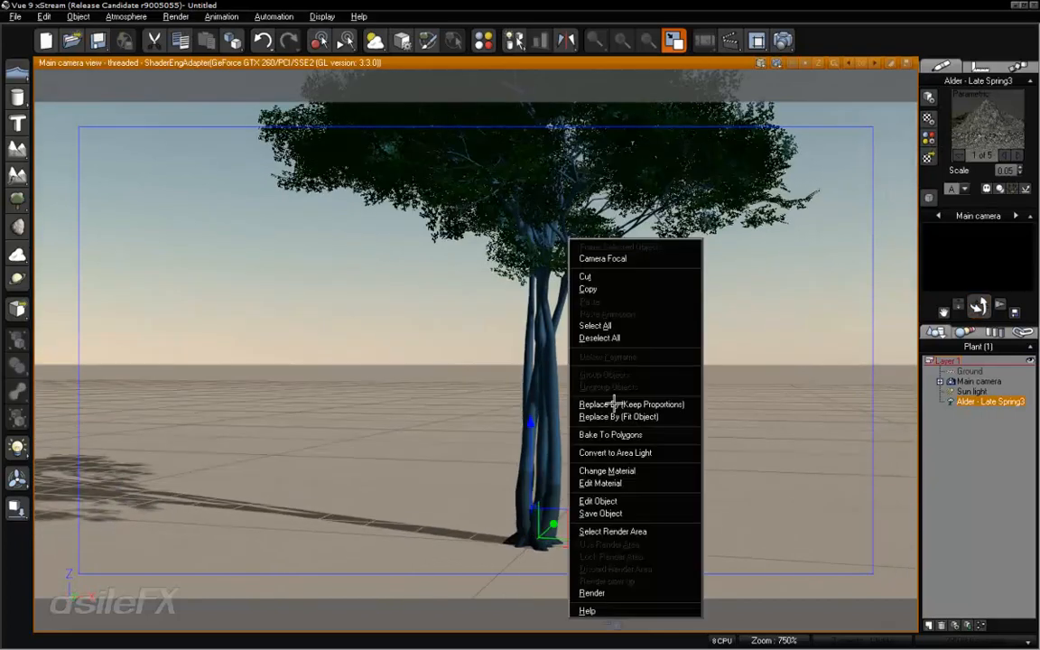
left_click(641, 499)
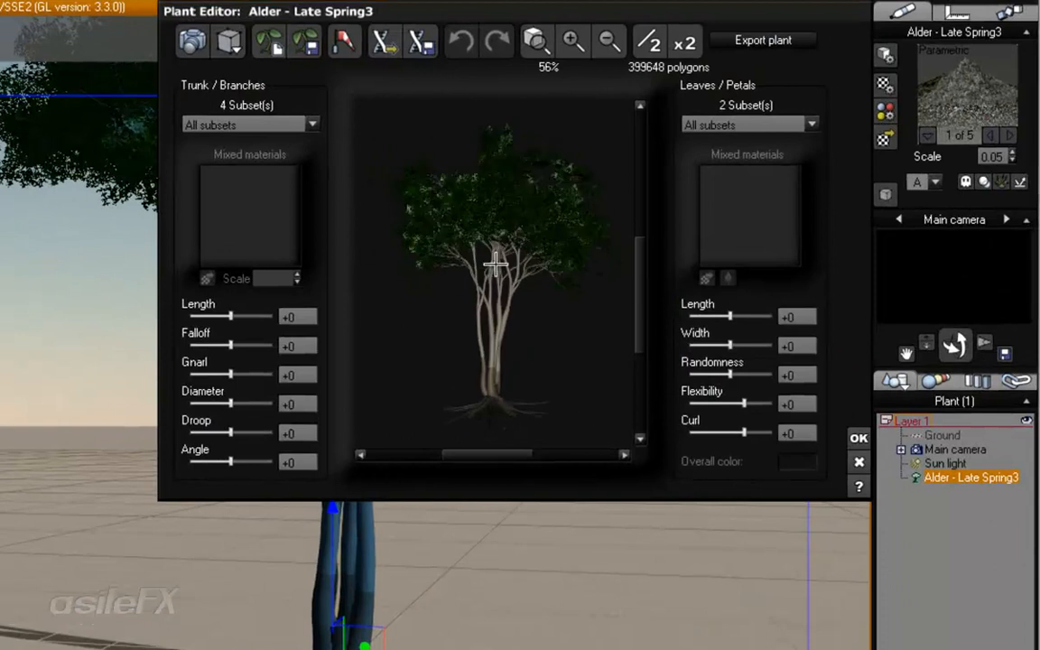
Step: Examine the alder's branch and leaf subsets from several angles, including the hooking point of the Leaves 1 leaves
left_click(214, 124)
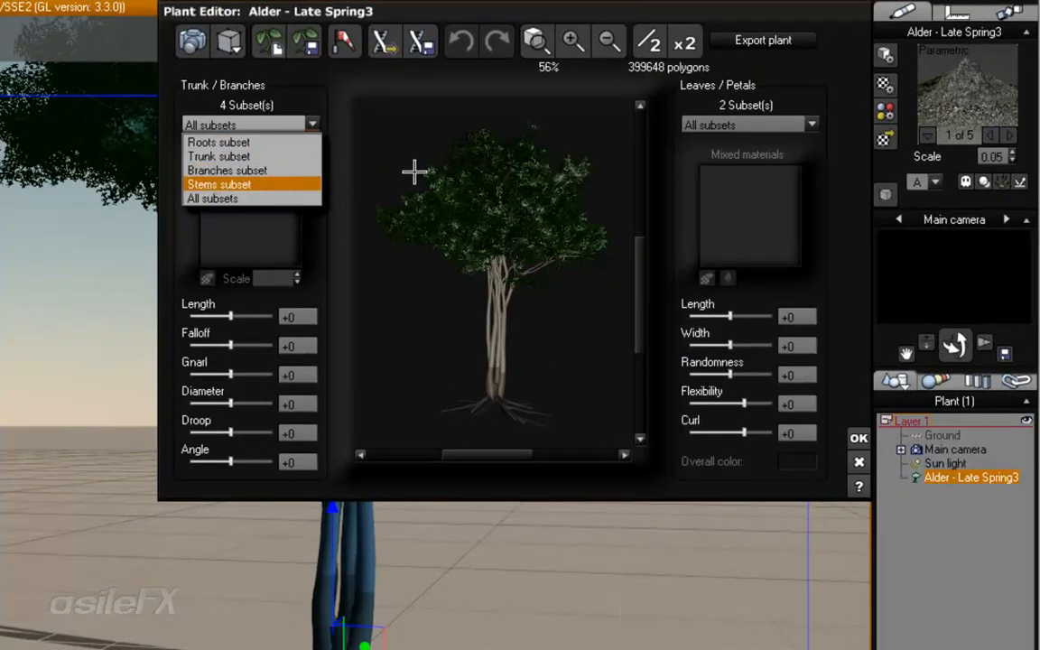
left_click(508, 179)
left_click_drag(508, 180, 512, 311)
left_click(731, 124)
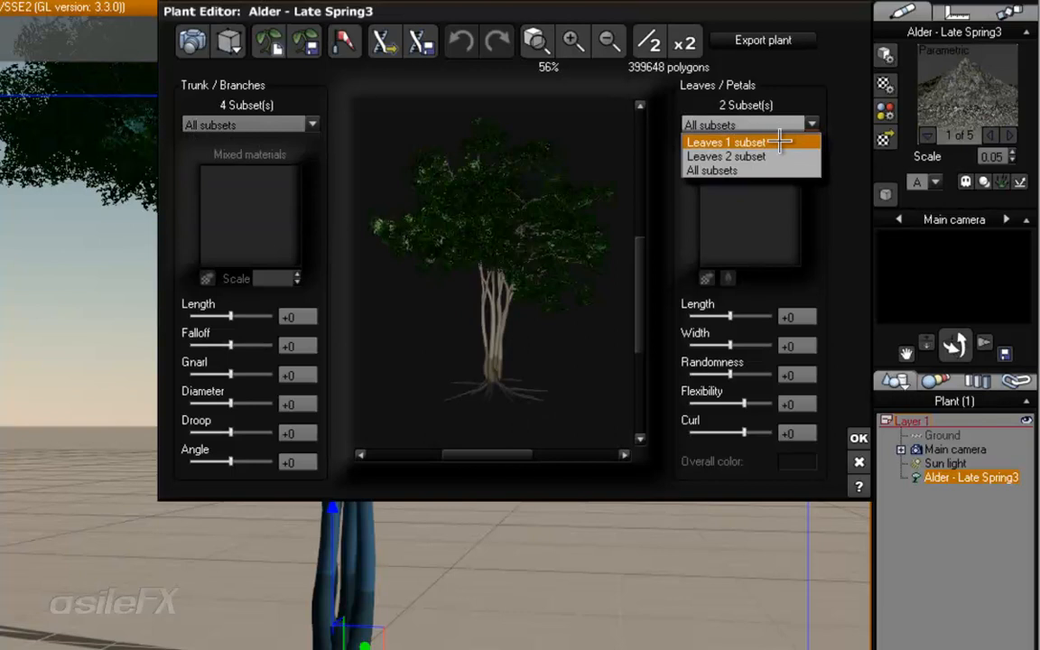
left_click(402, 241)
left_click_drag(452, 241, 515, 248)
left_click(812, 125)
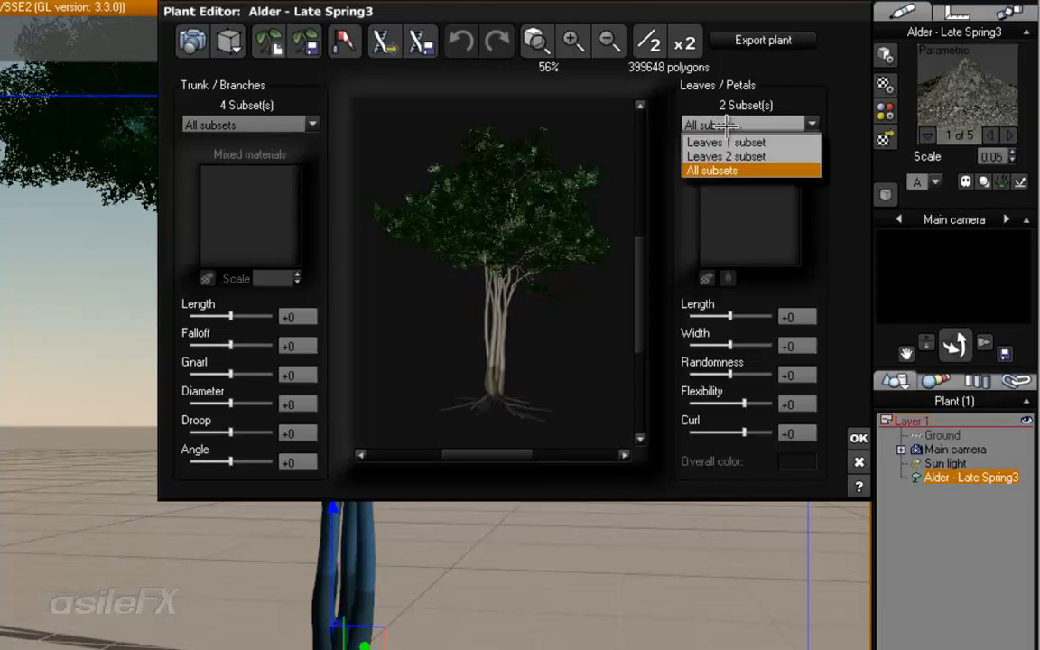
left_click(729, 137)
left_click(728, 278)
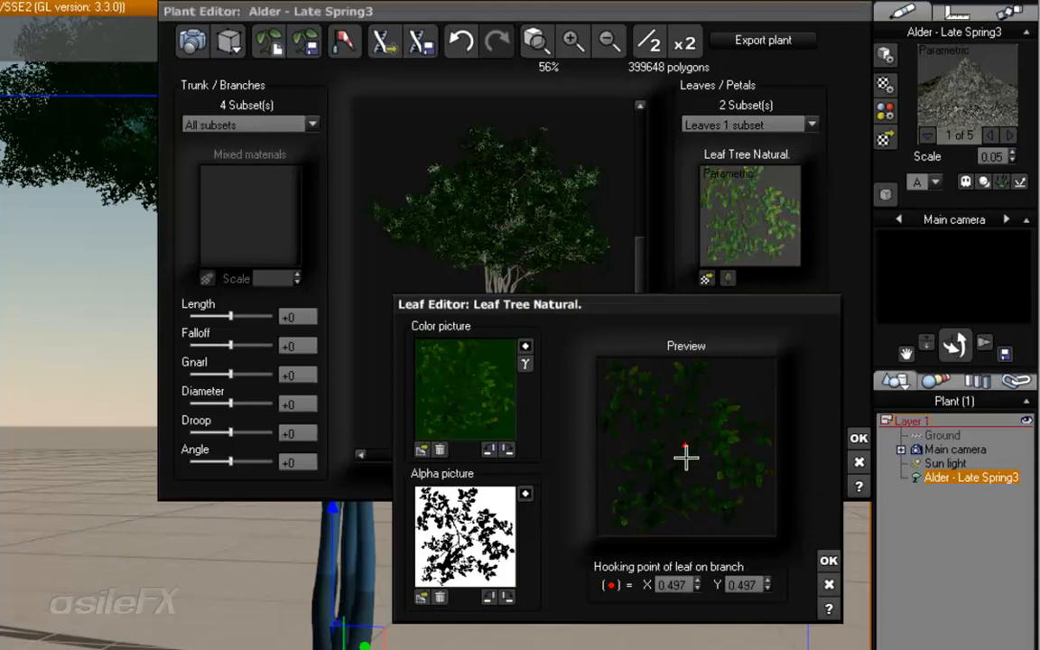
left_click(828, 560)
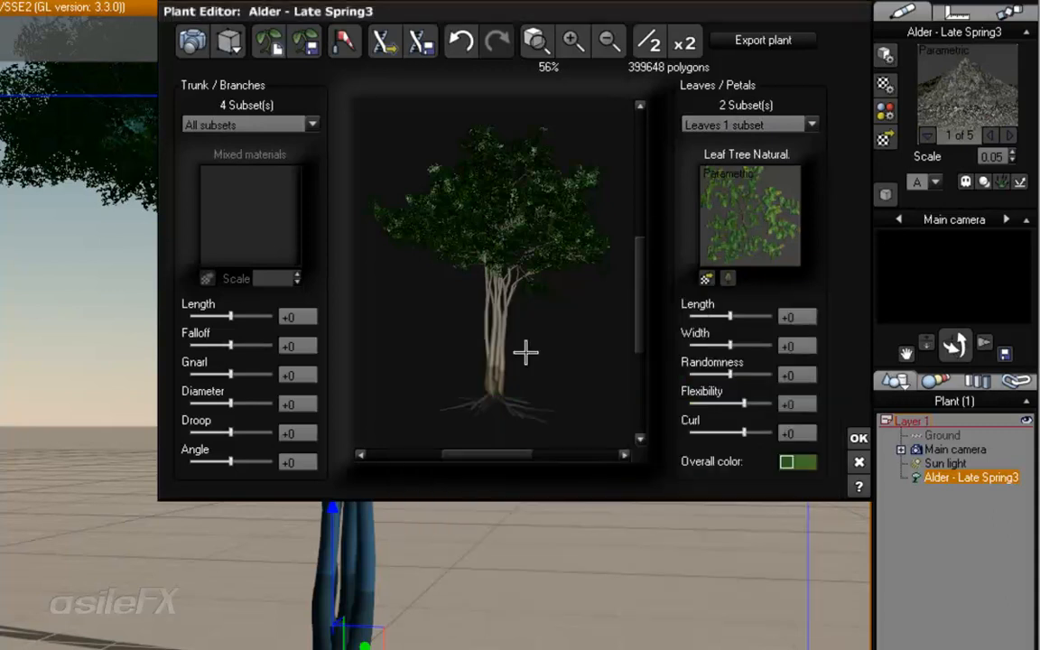
Step: Move the hooking point of the Leaves 2 leaves to about X 0.609, Y 0.492
left_click(752, 125)
left_click(742, 155)
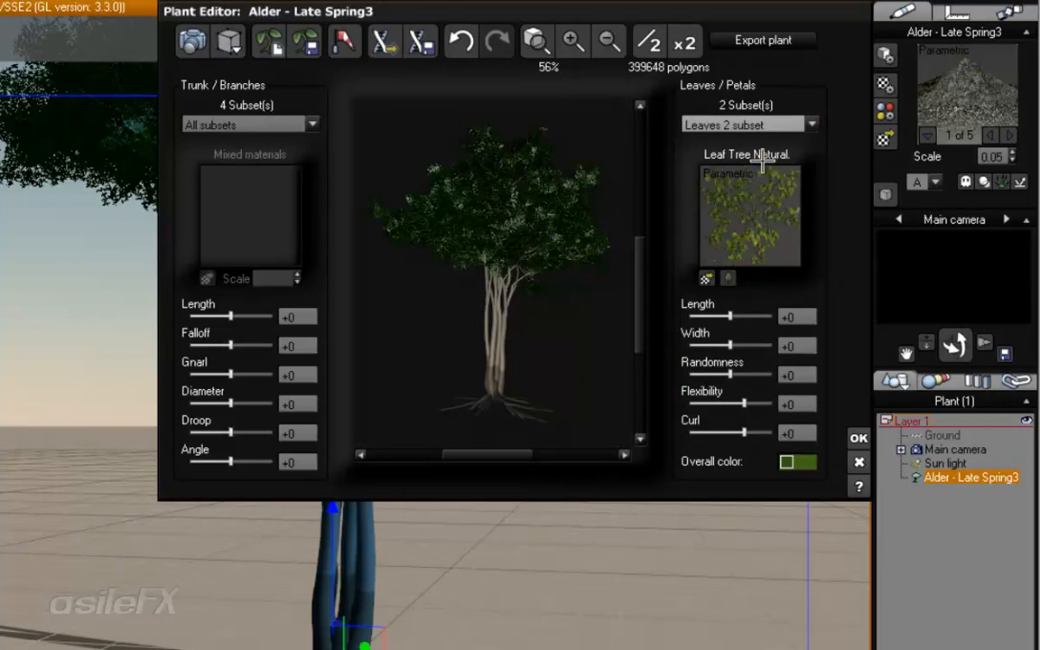
left_click(728, 277)
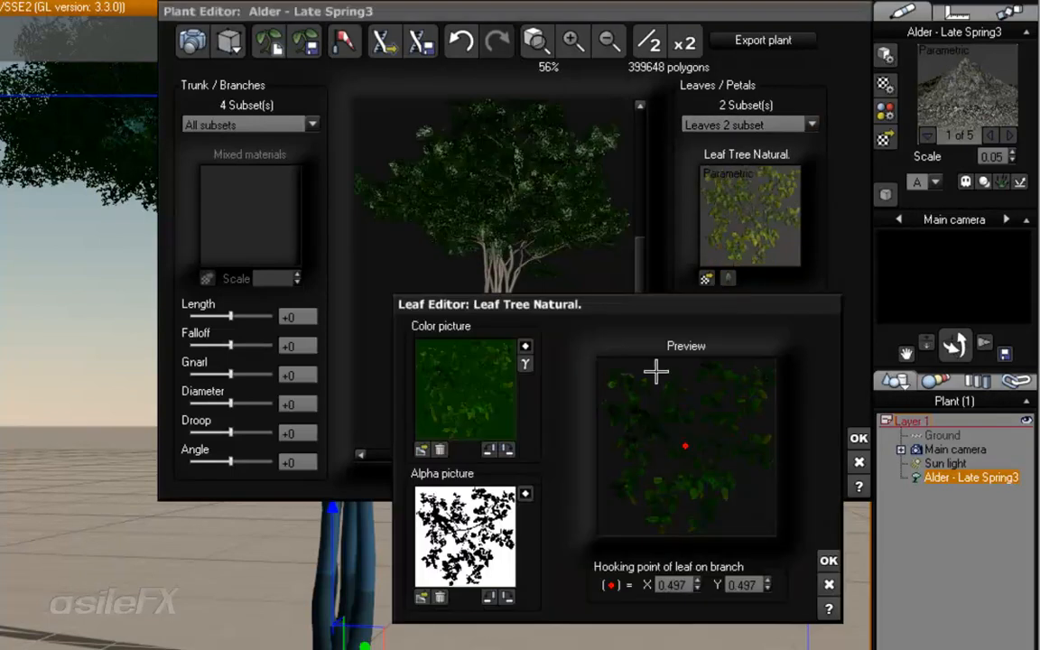
left_click(710, 423)
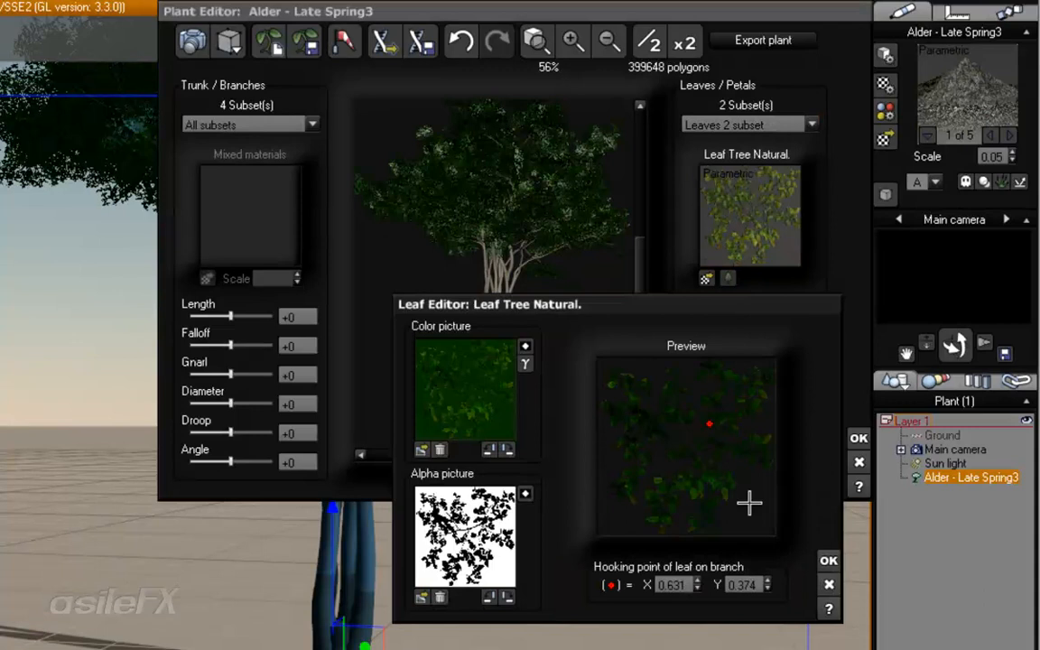
left_click(705, 444)
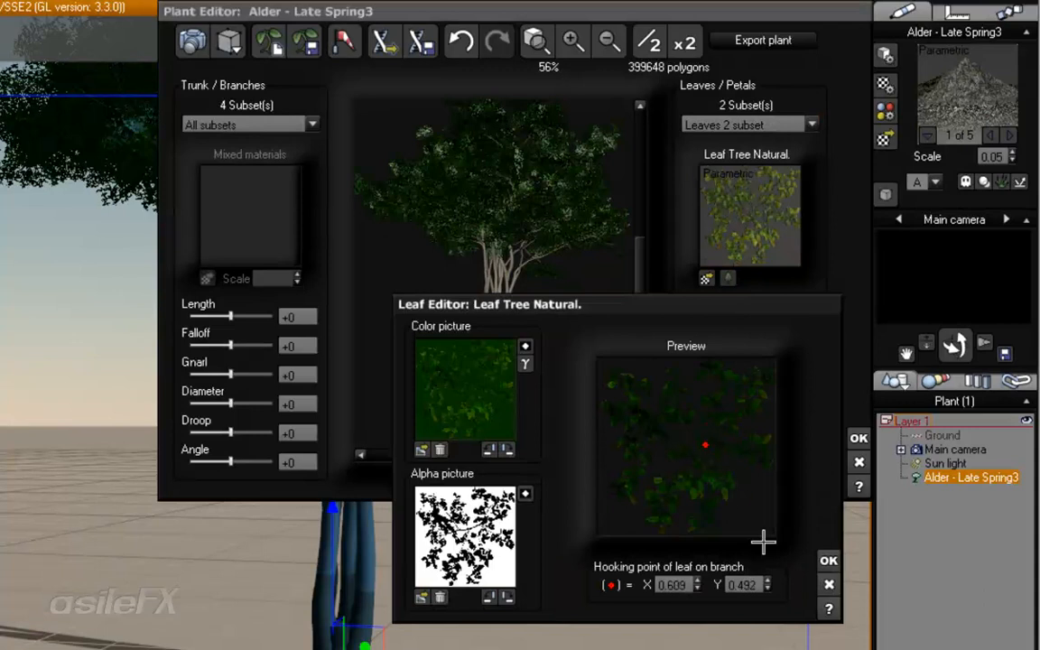
left_click(828, 561)
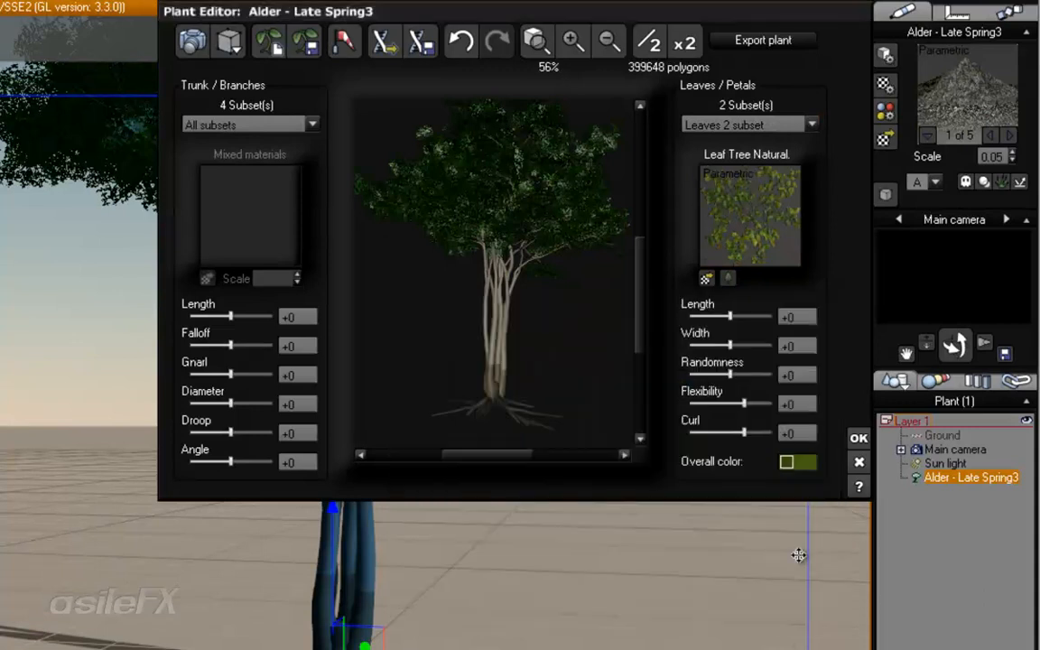
Step: Set the falloff of the alder's Trunk subset to +15
left_click_drag(495, 301, 443, 217)
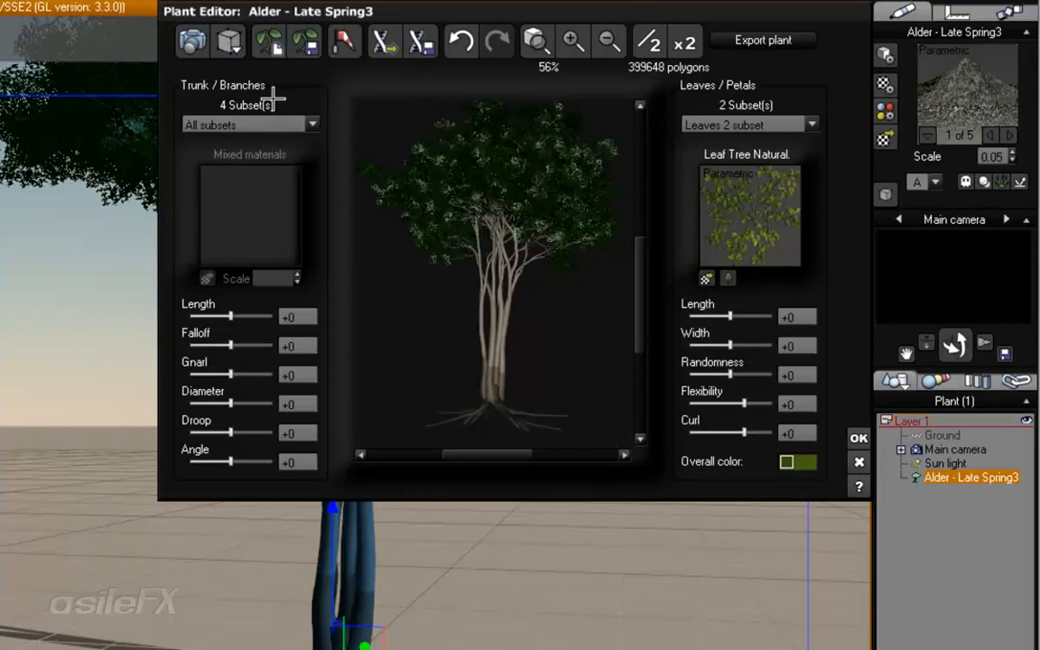
left_click(269, 125)
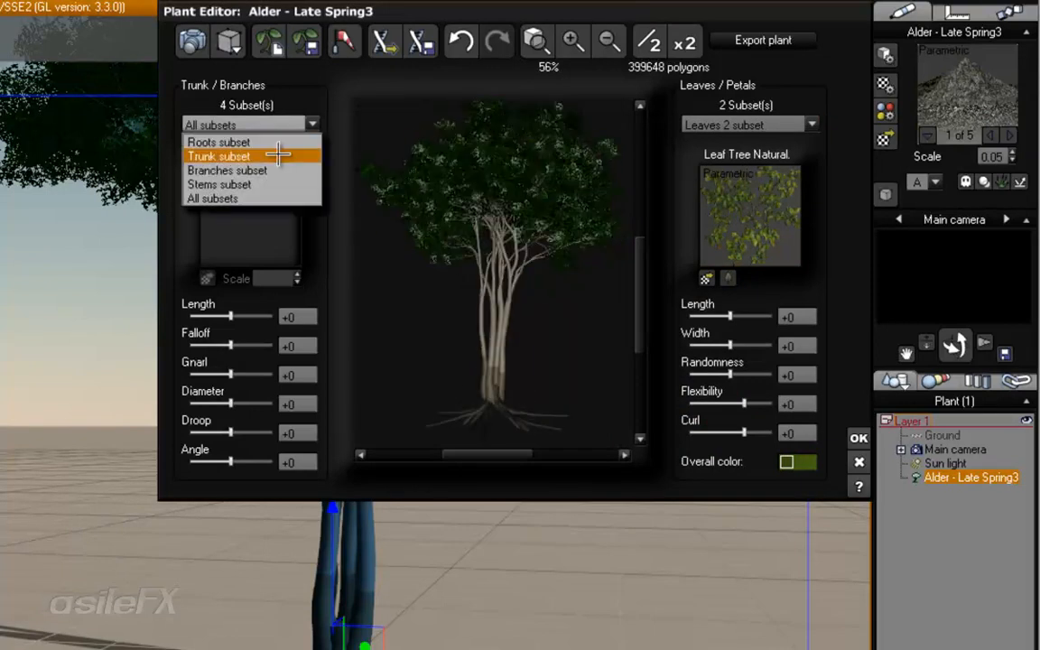
left_click(278, 155)
mouse_move(245, 344)
left_mouse_down()
mouse_move(206, 343)
mouse_move(271, 341)
mouse_move(240, 337)
left_mouse_up()
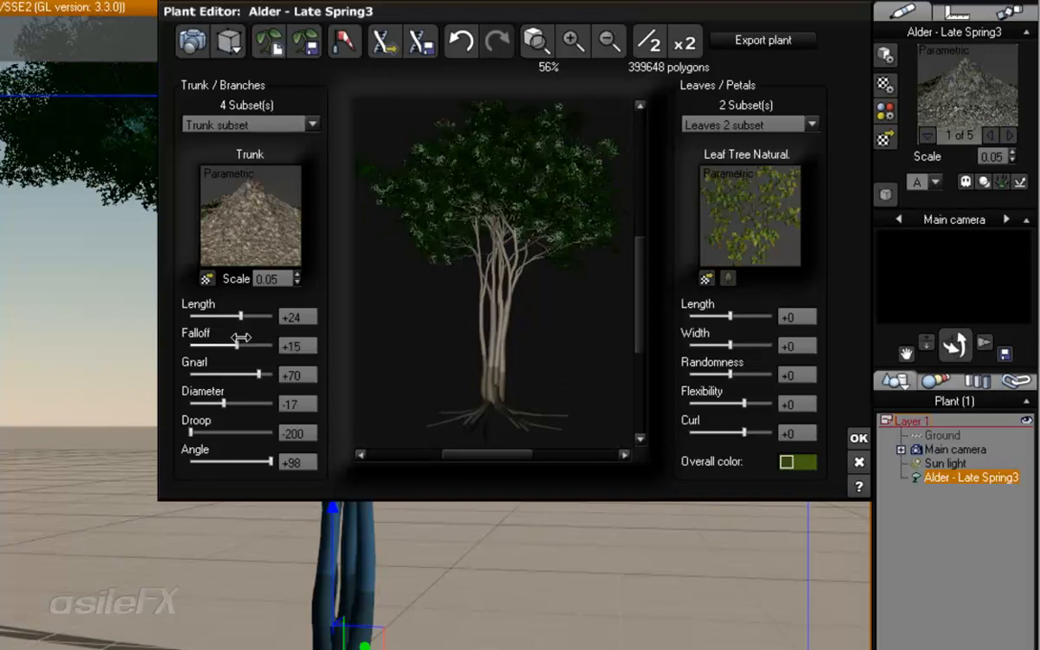
Step: Set the Branches subset's falloff to +100, gnarl to +25 and length to -5
left_click(236, 125)
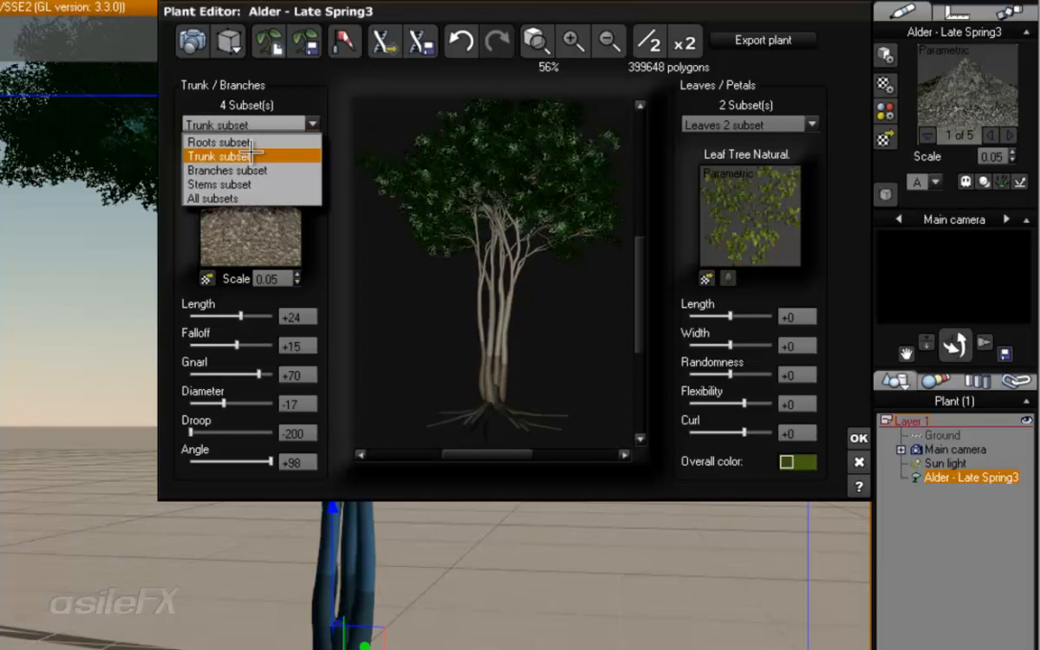
left_click(254, 170)
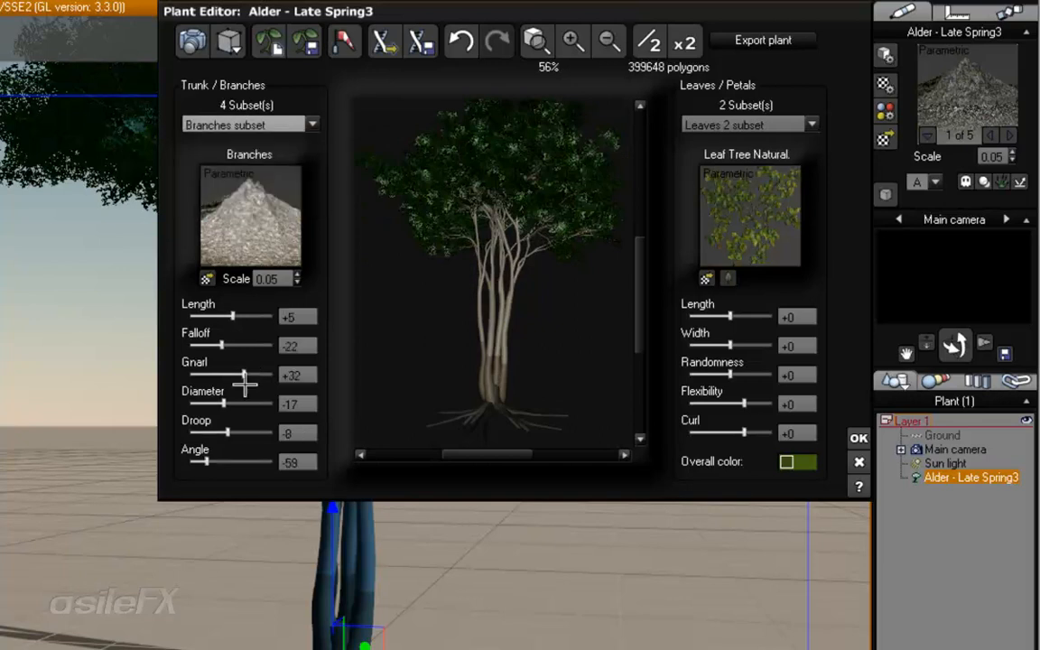
left_click_drag(222, 345, 283, 348)
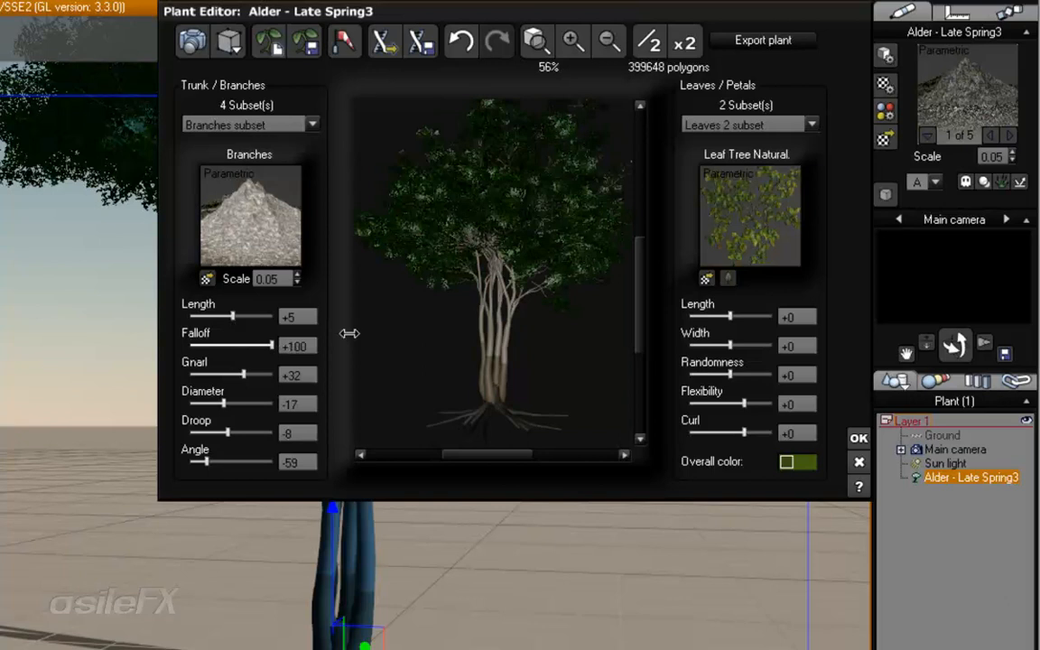
left_click_drag(550, 276, 457, 225)
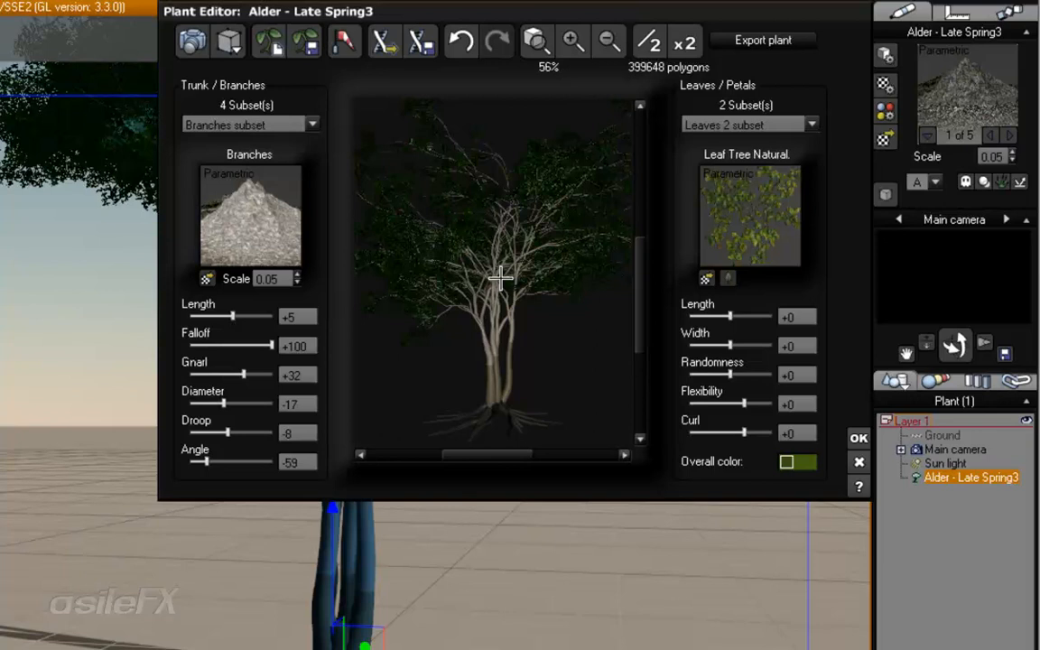
mouse_move(501, 279)
left_mouse_down()
mouse_move(464, 281)
mouse_move(495, 288)
left_mouse_up()
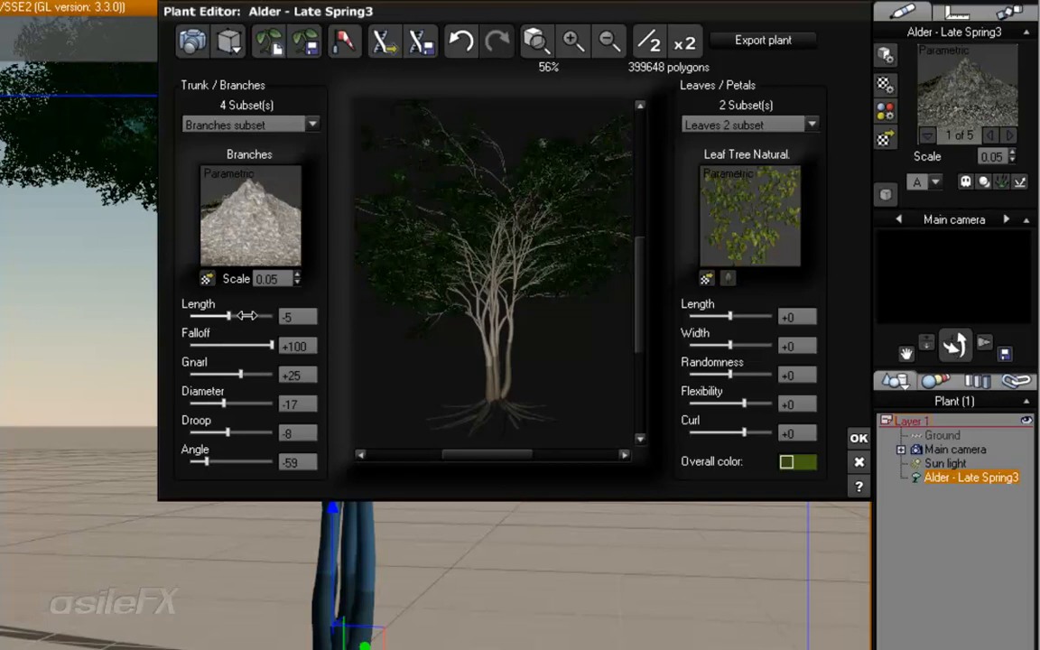
left_click_drag(464, 263, 507, 256)
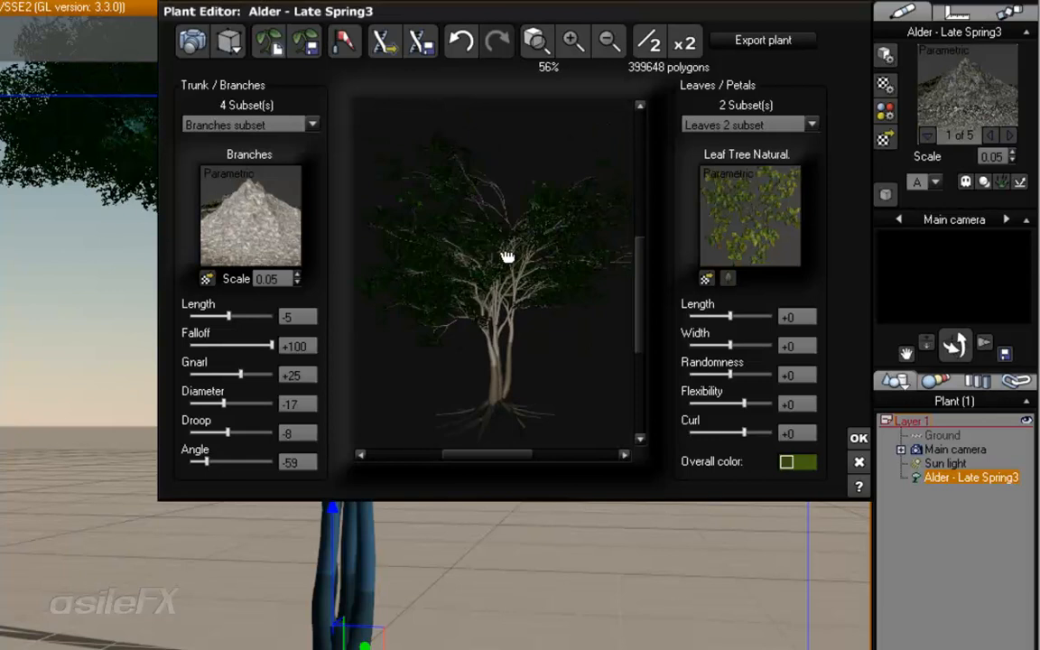
Step: Shorten the alder's trunk by setting the Trunk subset's length to -16
left_click(246, 125)
left_click(222, 156)
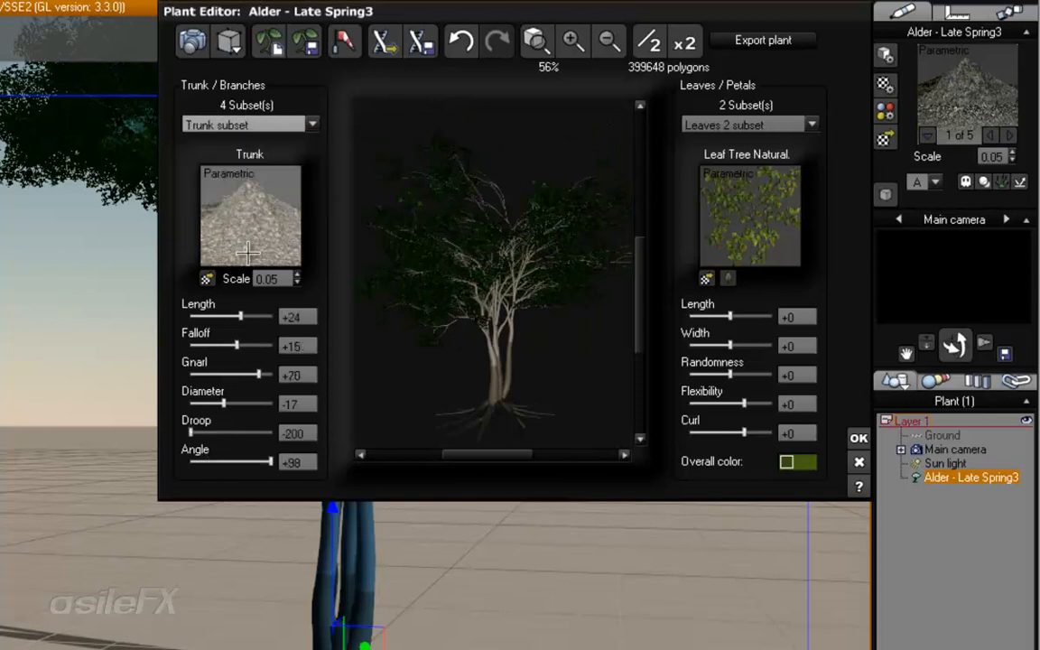
left_click_drag(258, 316, 249, 316)
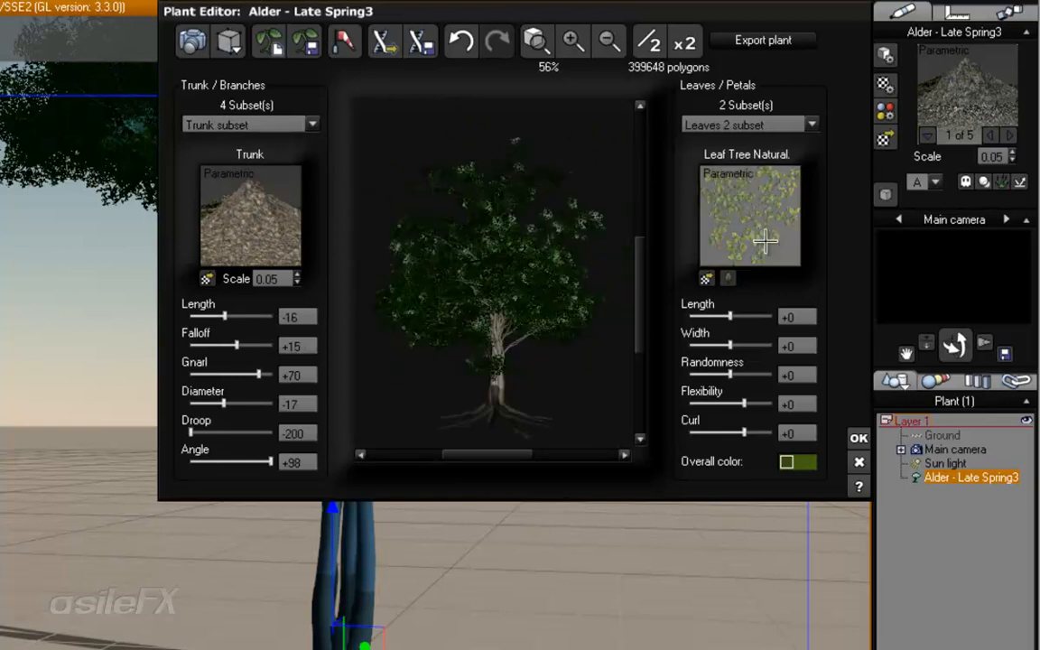
Step: Set both the length and the width of all leaf subsets to -10
left_click(736, 125)
left_click(734, 170)
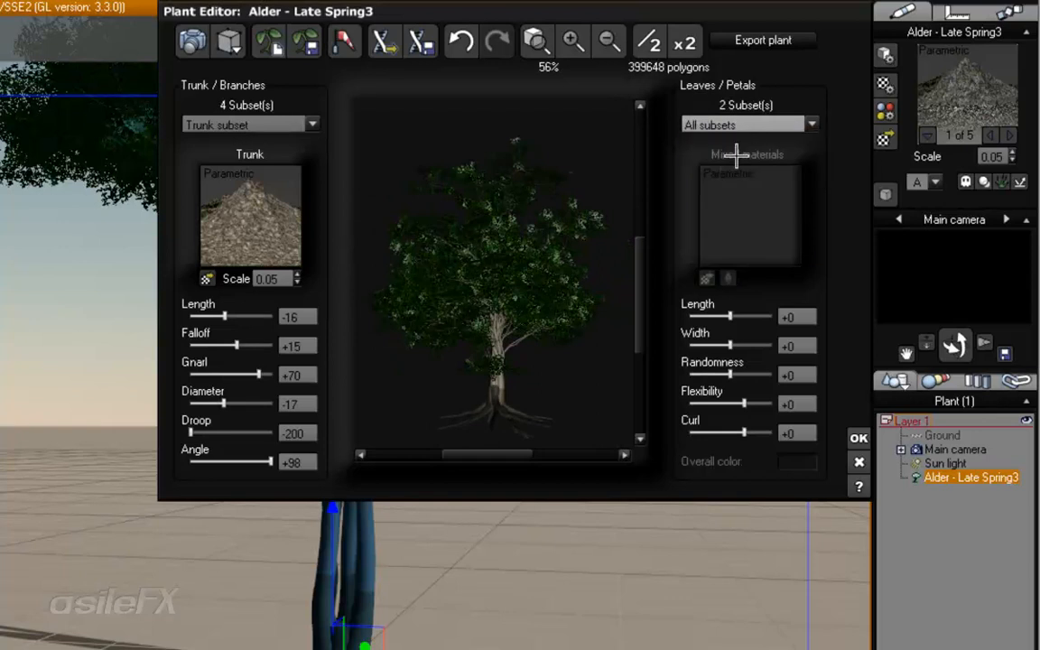
left_click(797, 318)
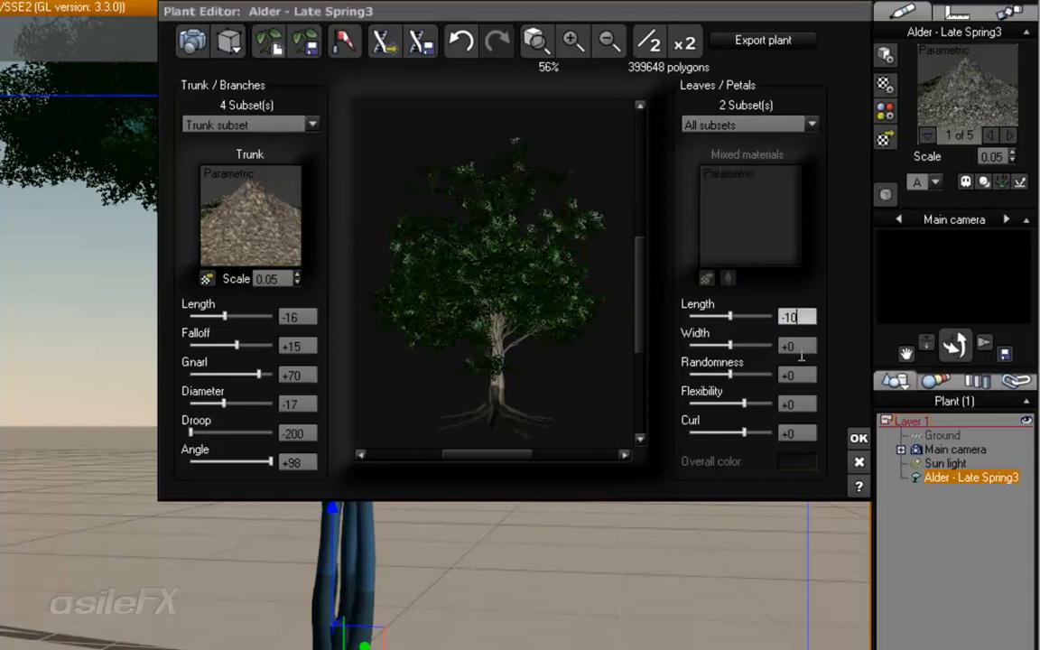
type("-10")
left_click(799, 347)
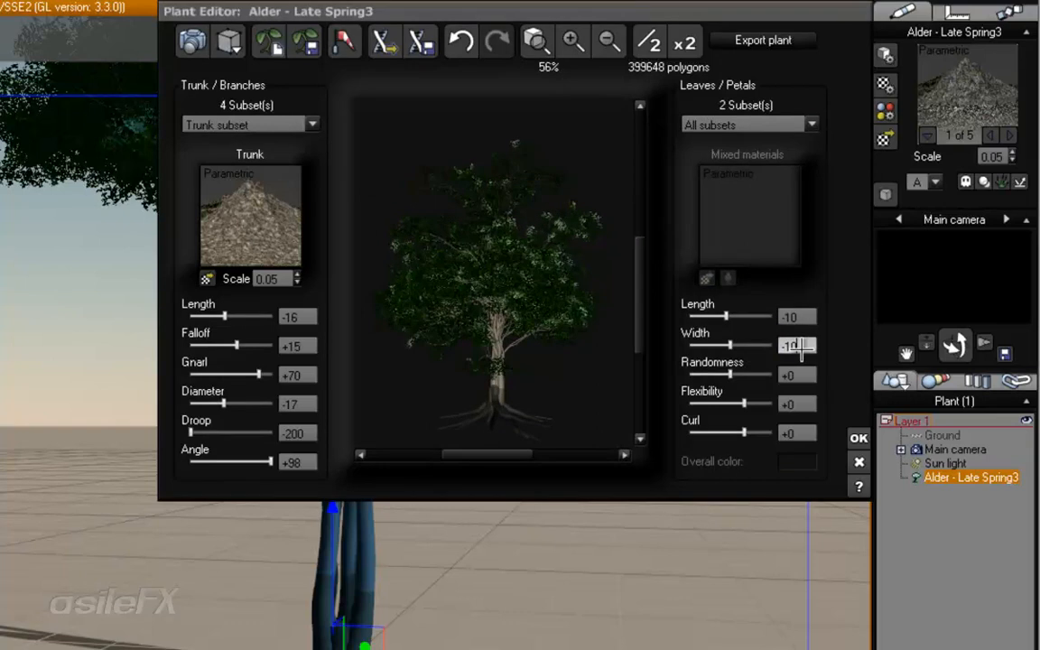
left_click(550, 333)
left_click_drag(569, 318, 524, 293)
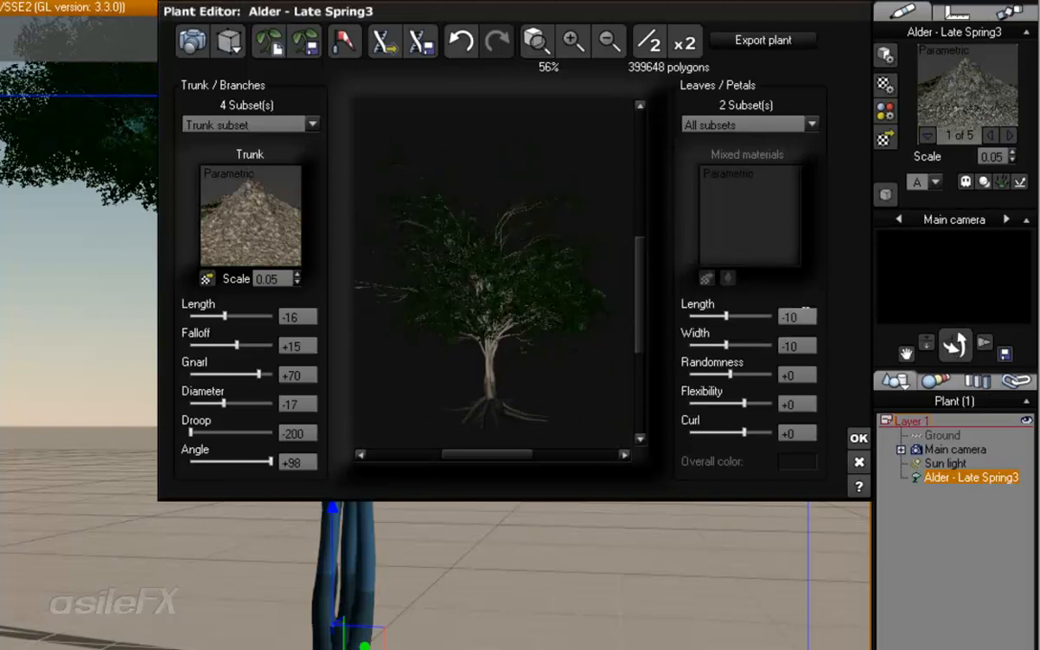
Step: Change the length and width of all leaf subsets to -5
left_click(800, 316)
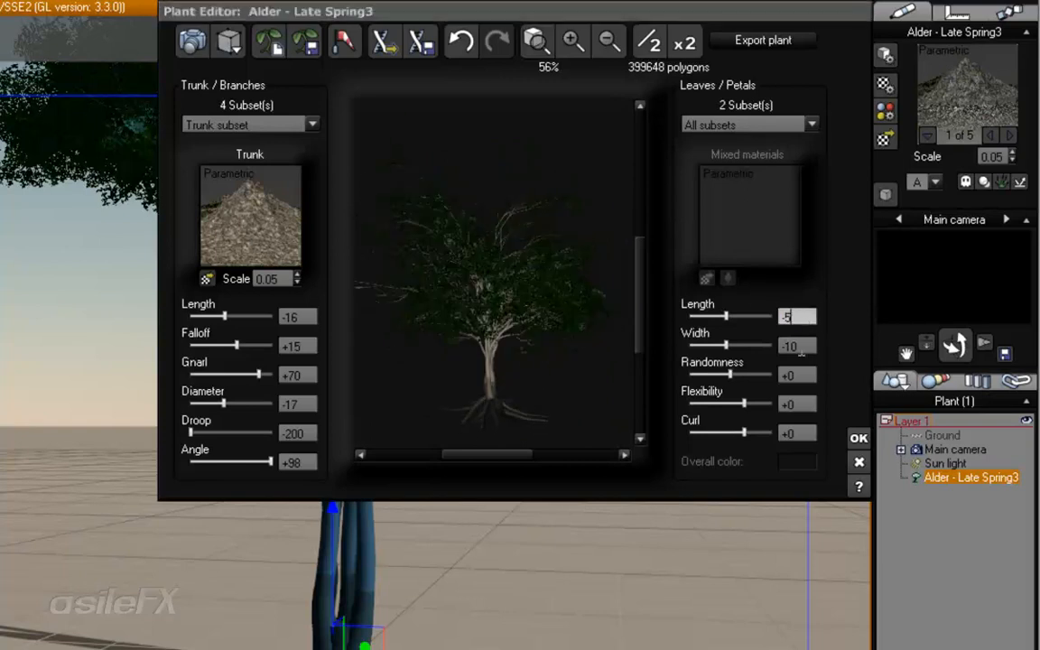
left_click(801, 347)
type("-5")
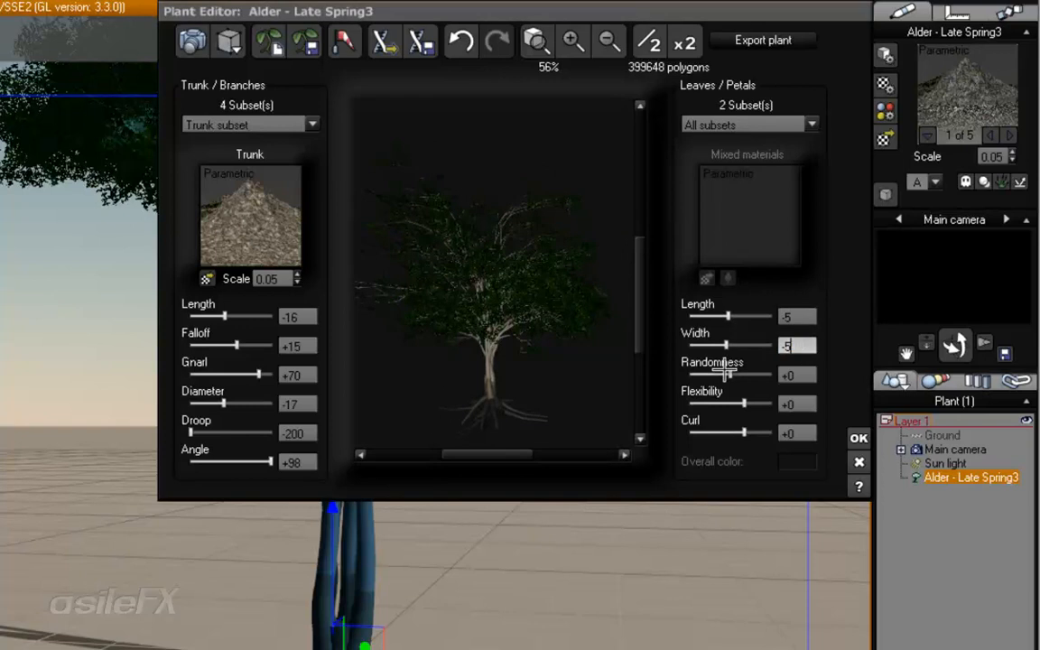
Step: Set the length of the Stems subset to -4
left_click(278, 124)
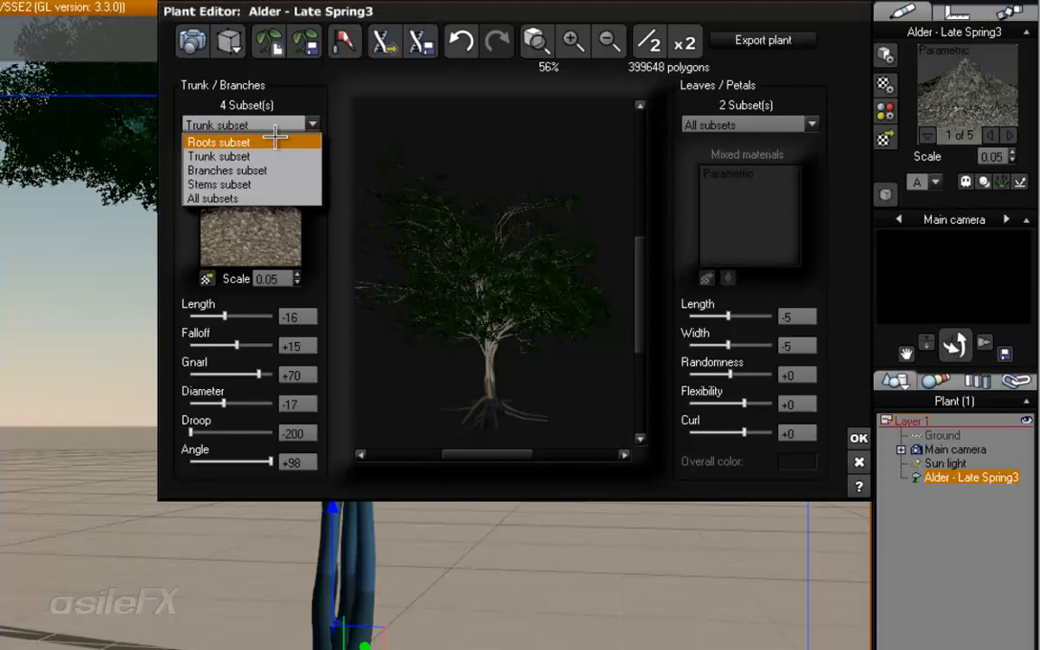
left_click(262, 184)
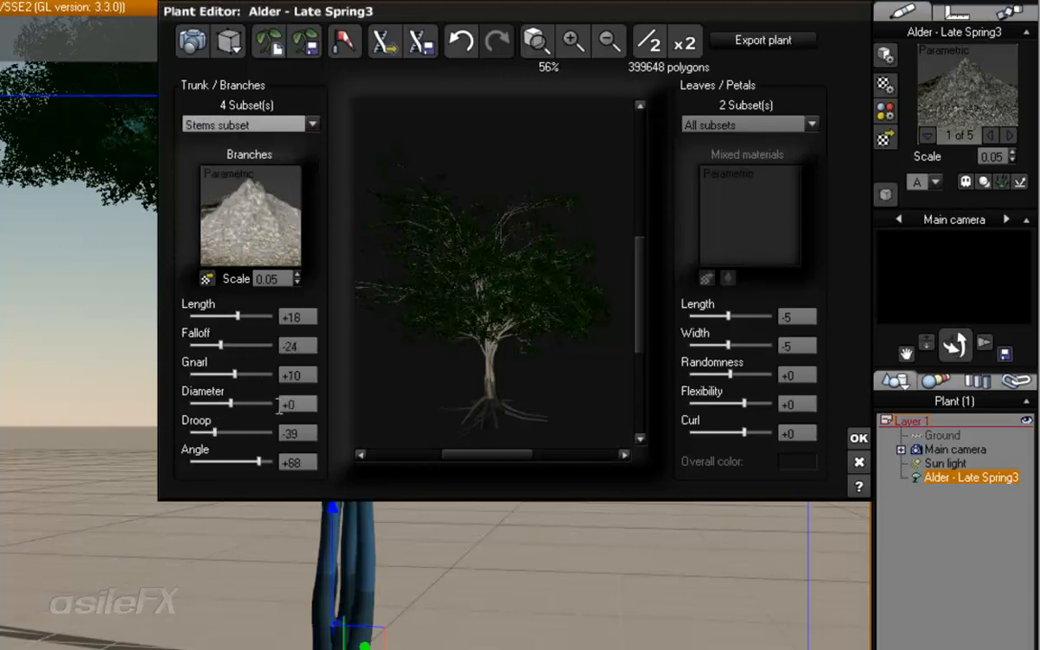
left_click_drag(240, 317, 233, 316)
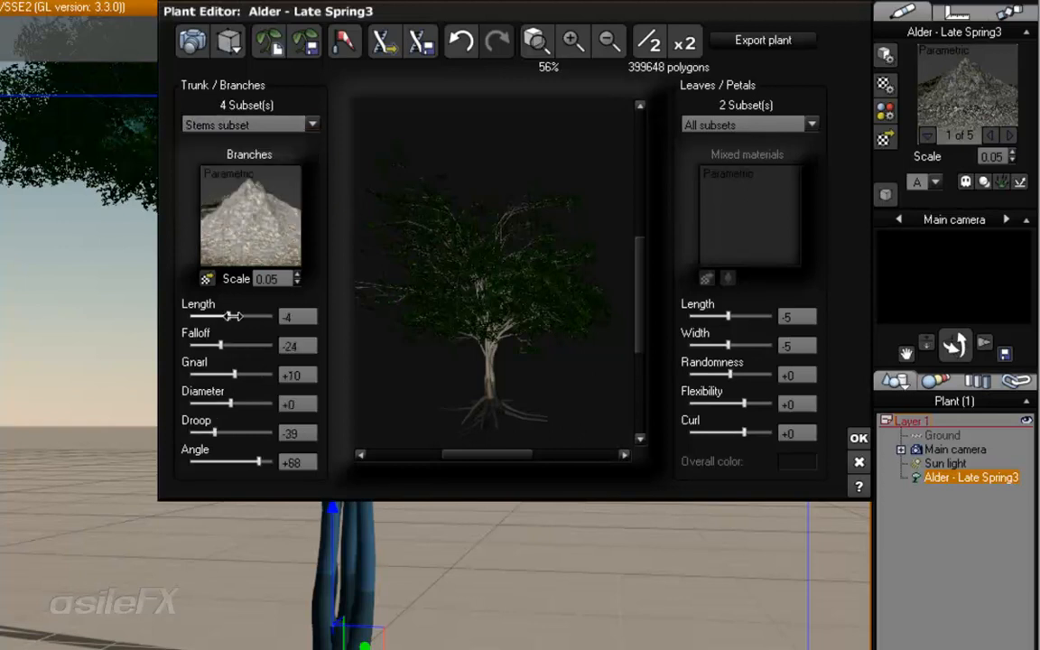
Step: Try lengths of +8 and +100 on the Stems subset, with the branches seen up close
left_click(569, 40)
left_click_drag(551, 174, 540, 199)
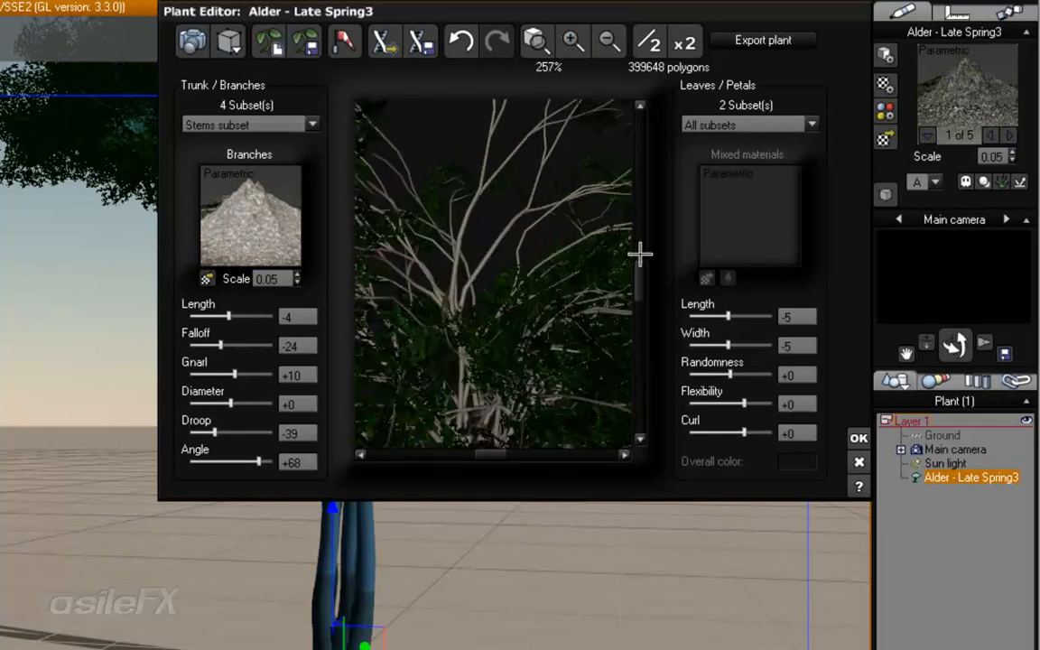
left_click_drag(524, 252, 506, 317)
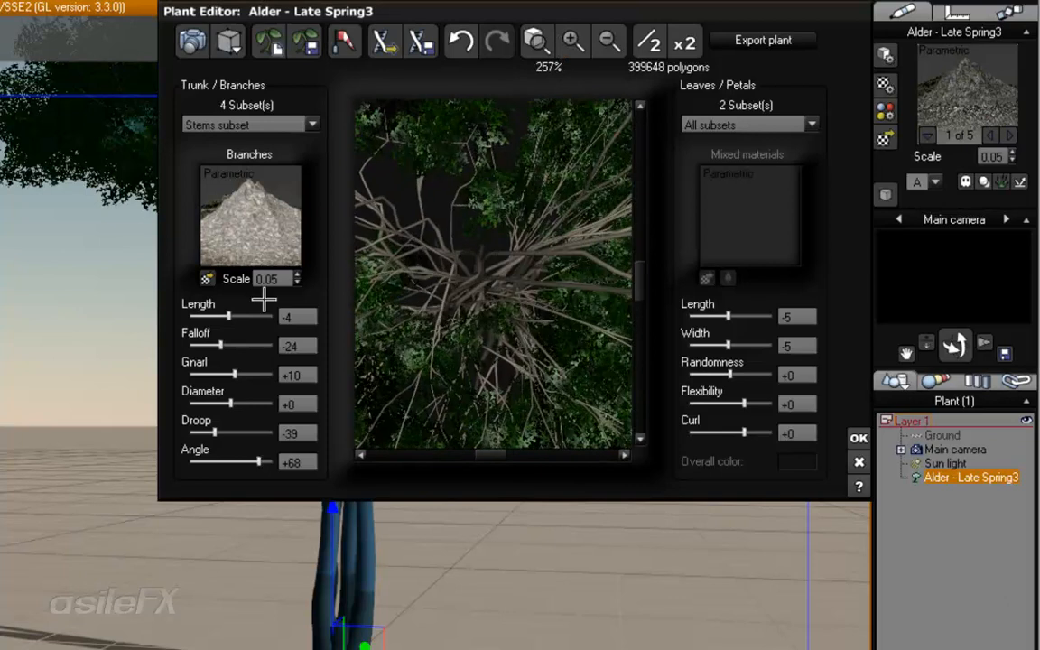
left_click_drag(227, 315, 258, 313)
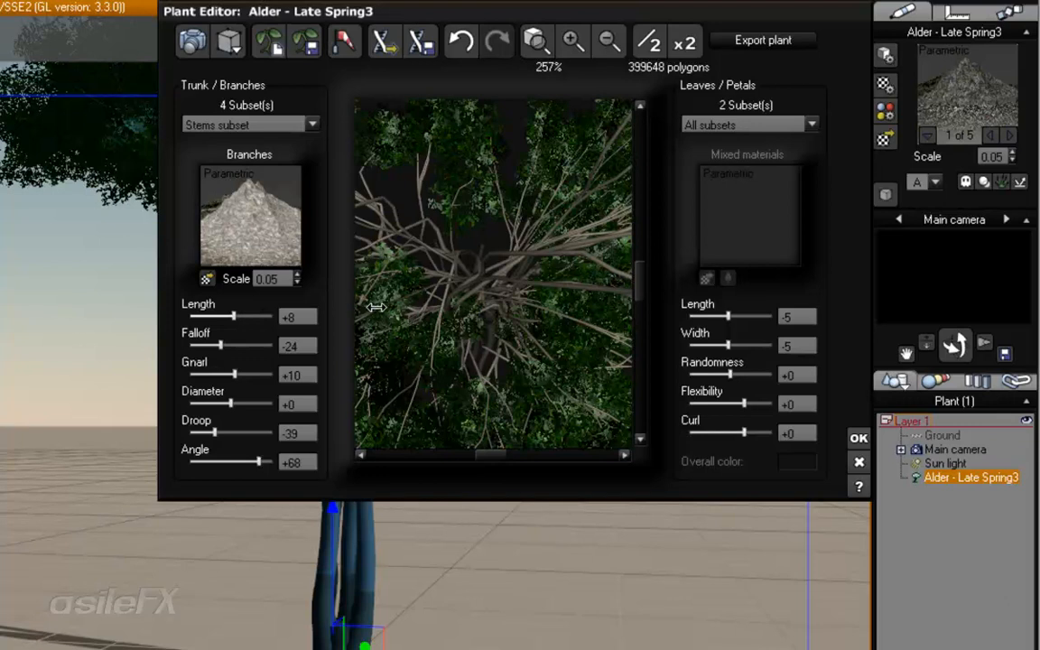
left_click_drag(265, 314, 238, 317)
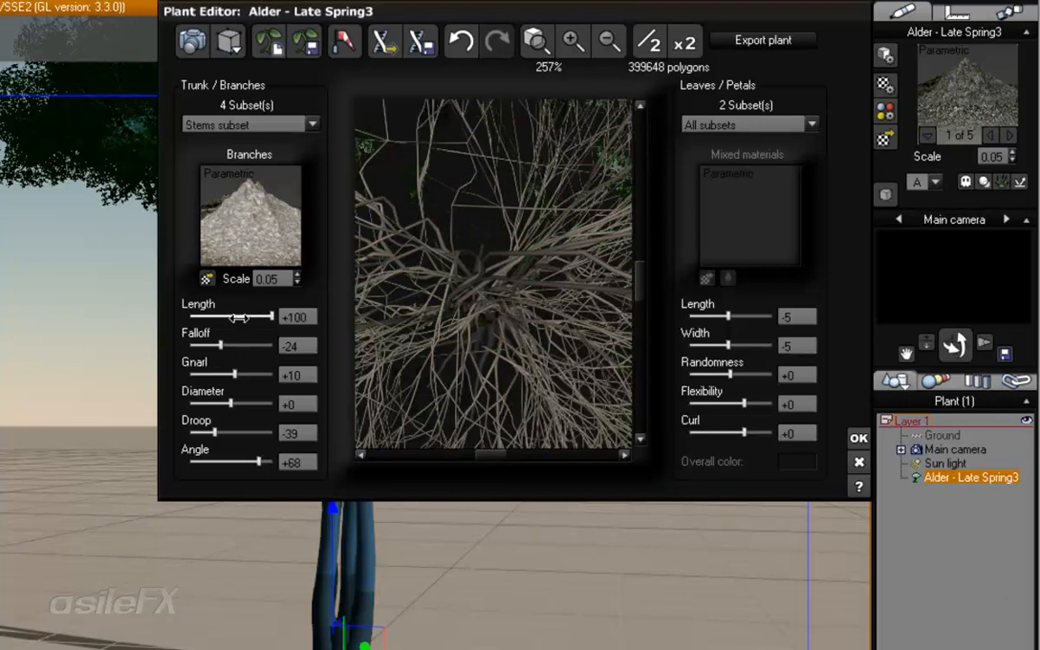
Step: Shorten the alder's stems by setting the Stems subset's length to -47
mouse_move(485, 237)
left_mouse_down()
mouse_move(495, 281)
mouse_move(495, 230)
left_mouse_up()
left_click(607, 40)
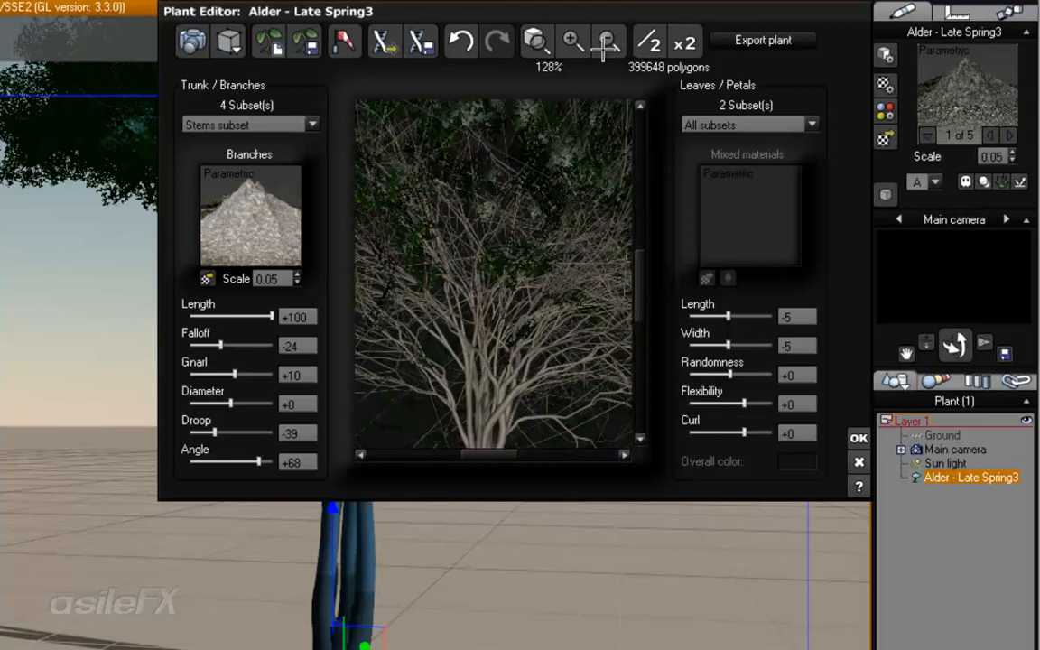
left_click(607, 40)
left_click_drag(509, 282, 503, 282)
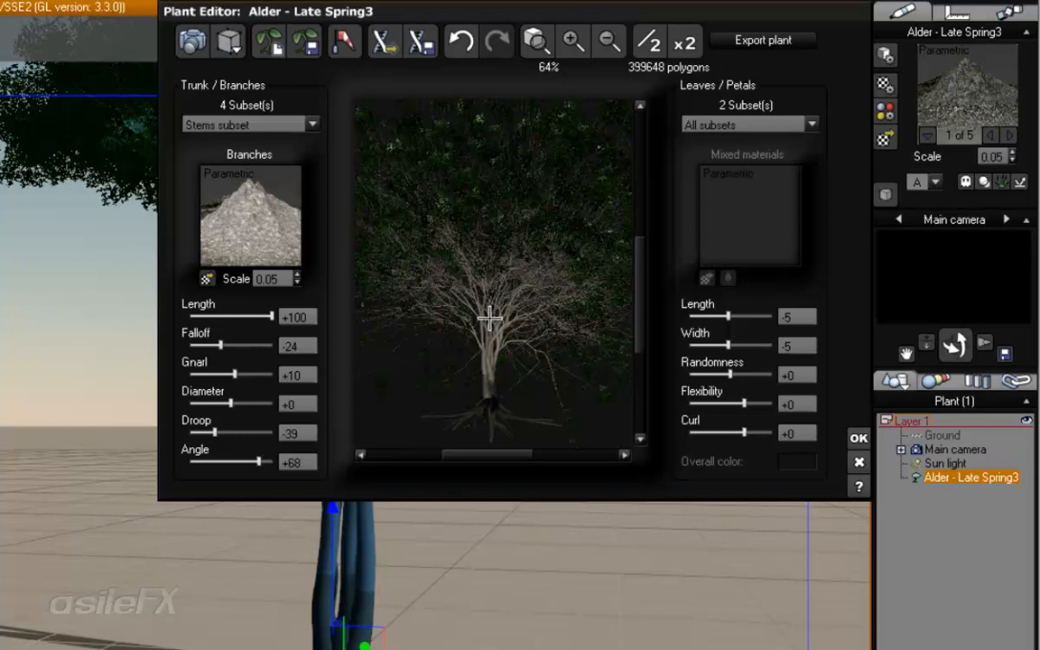
left_click_drag(272, 316, 211, 316)
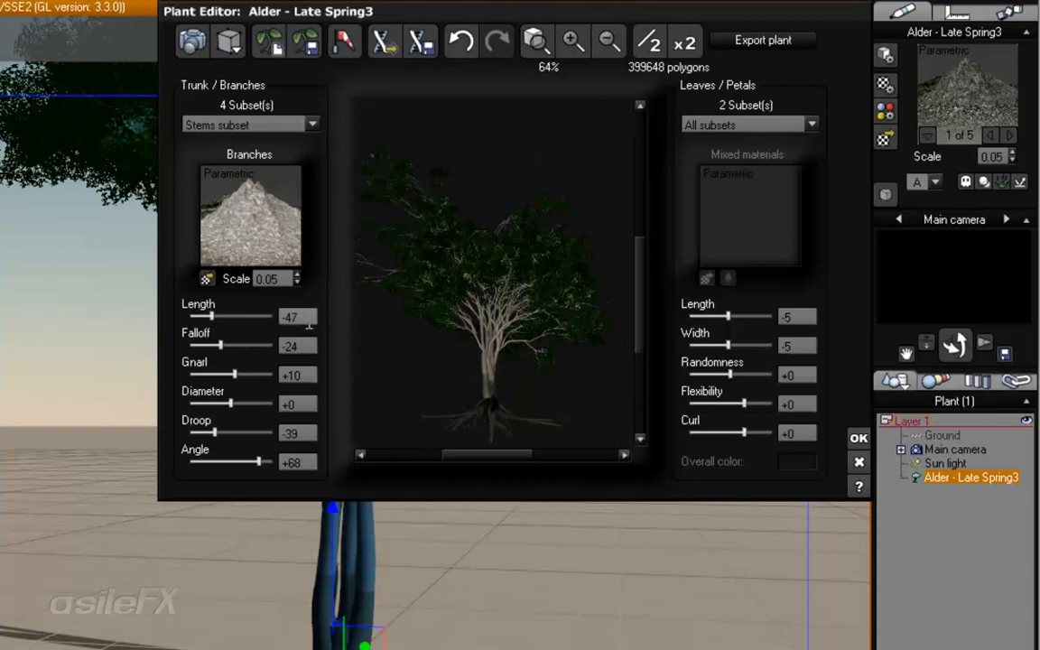
left_click_drag(536, 279, 506, 325)
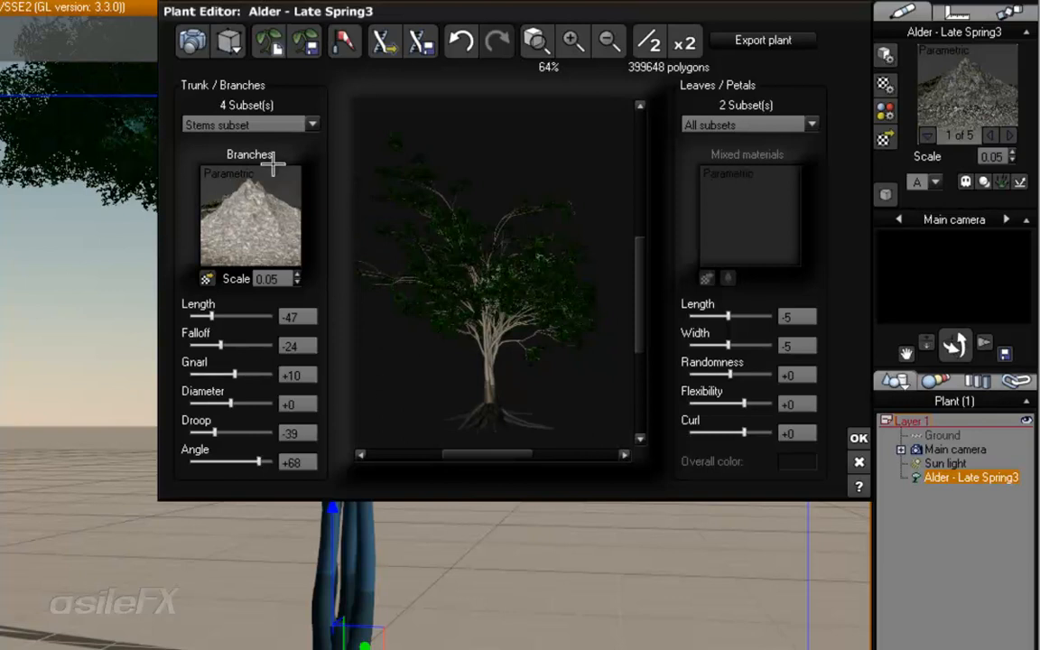
Step: Set the gnarl of the Stems subset to -12, trying -27 for comparison
left_click_drag(246, 372, 237, 373)
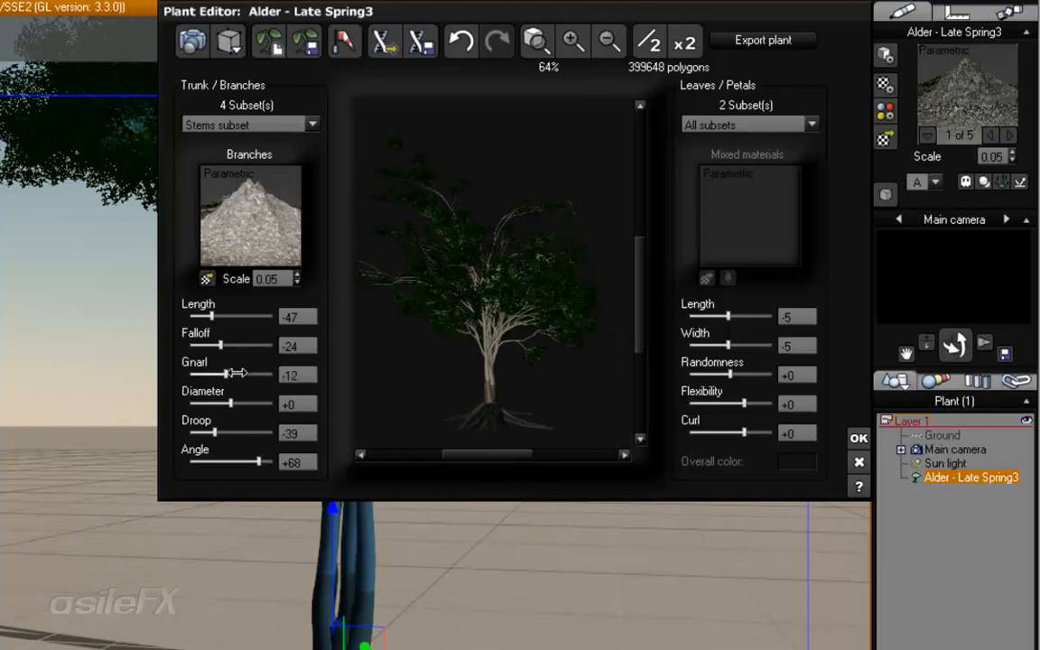
left_click_drag(520, 353, 497, 283)
left_click_drag(262, 375, 247, 378)
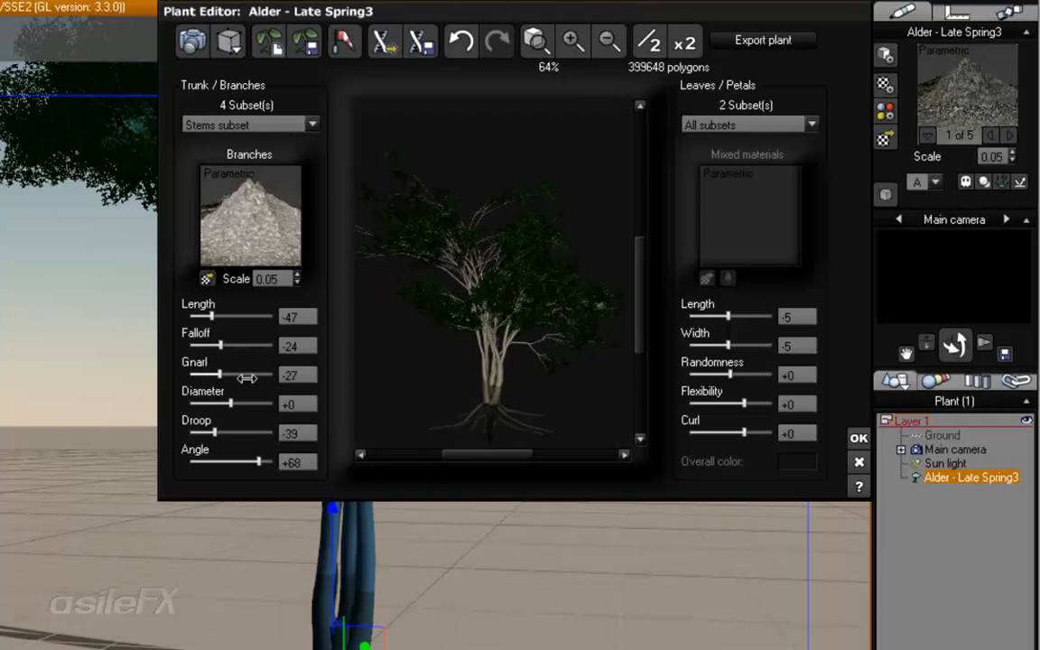
left_click_drag(246, 377, 254, 375)
left_click_drag(414, 226, 540, 257)
left_click_drag(581, 295, 483, 297)
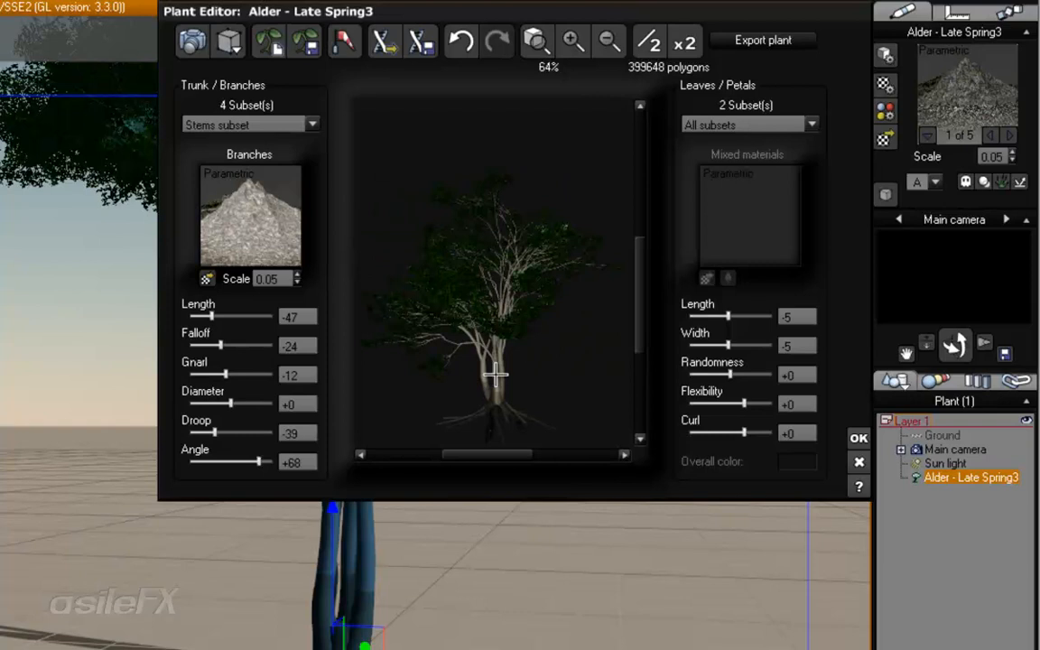
Step: Open the choice of trunk and branch subsets to edit a different one
left_click(291, 124)
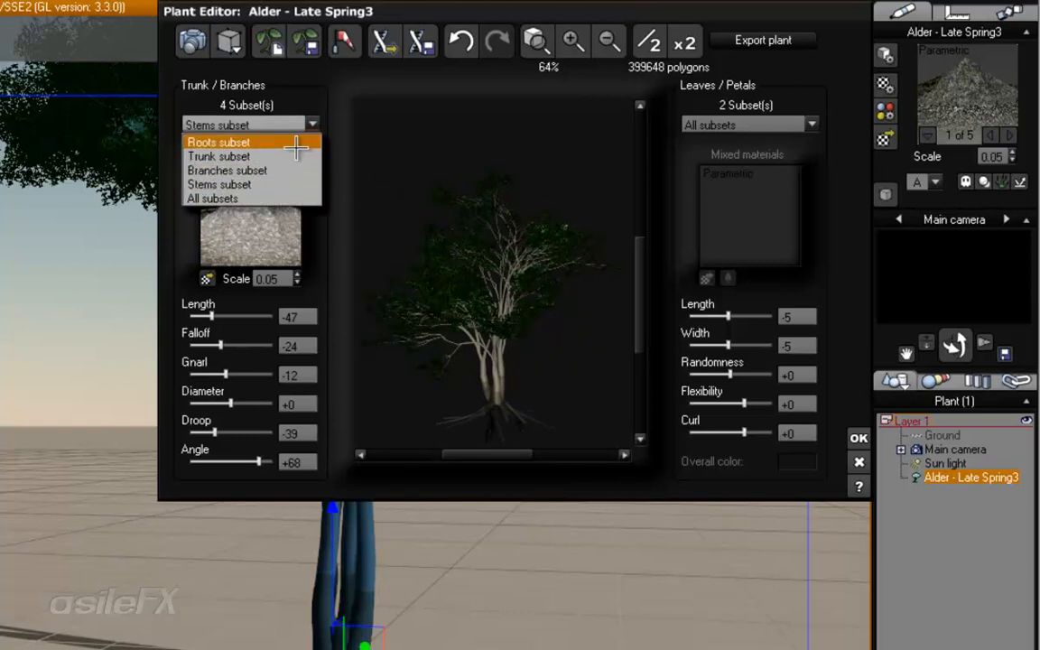
Step: Set the trunk subset's length to -36 in the plant editor
left_click(221, 157)
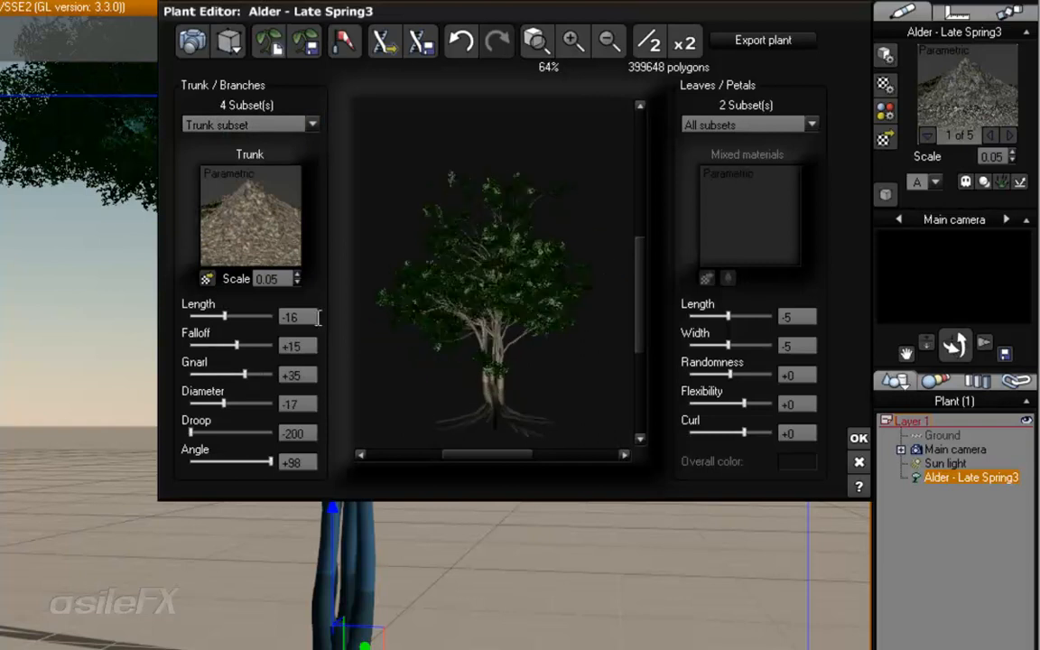
left_click(258, 124)
left_click(256, 156)
left_click_drag(225, 316, 217, 315)
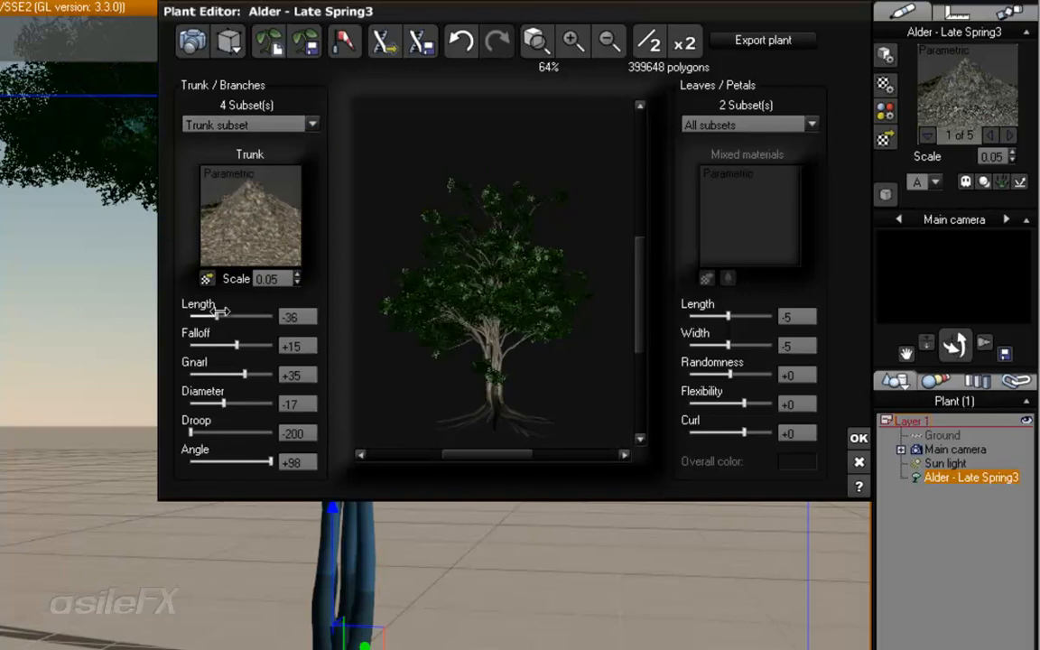
left_click_drag(462, 324, 410, 321)
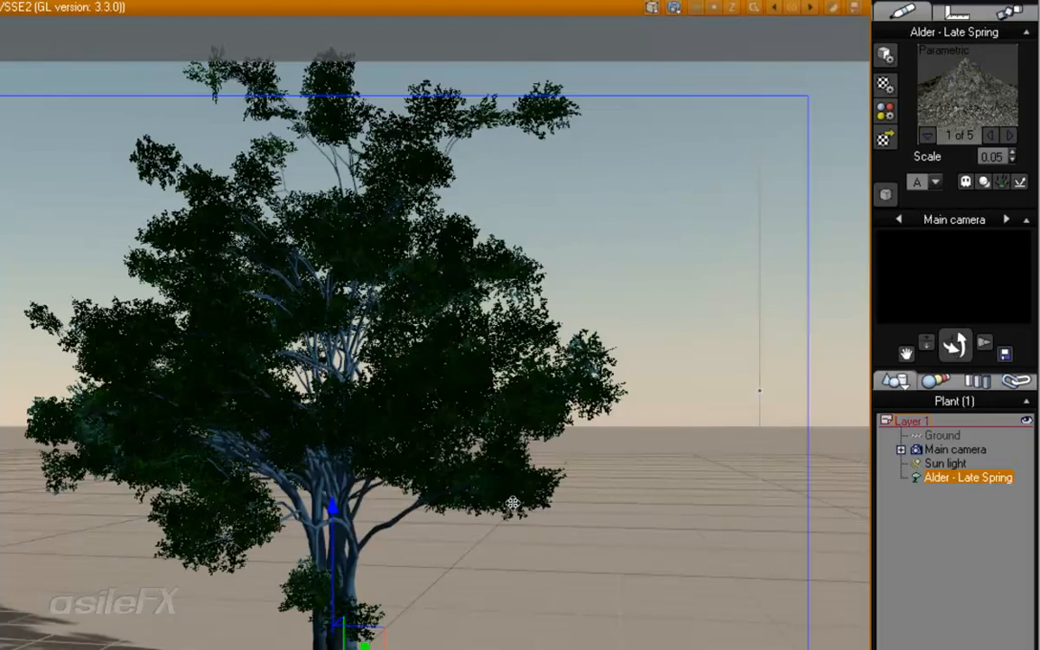
Step: Open the alder tree in the viewport for plant editing and enlarge its preview to 117%
right_click(360, 297)
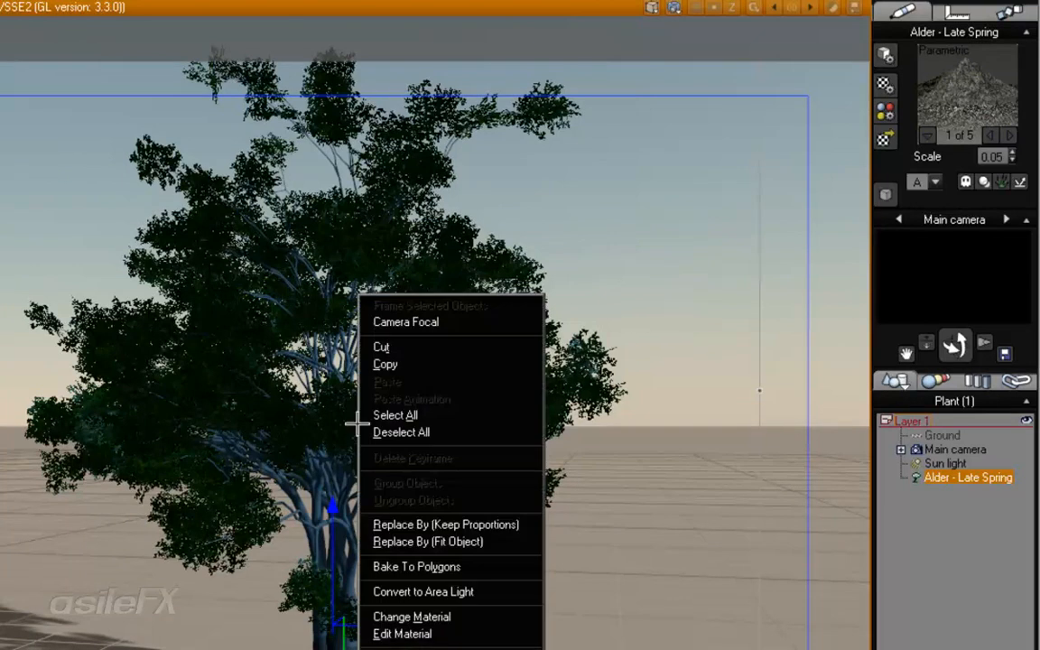
left_click(415, 646)
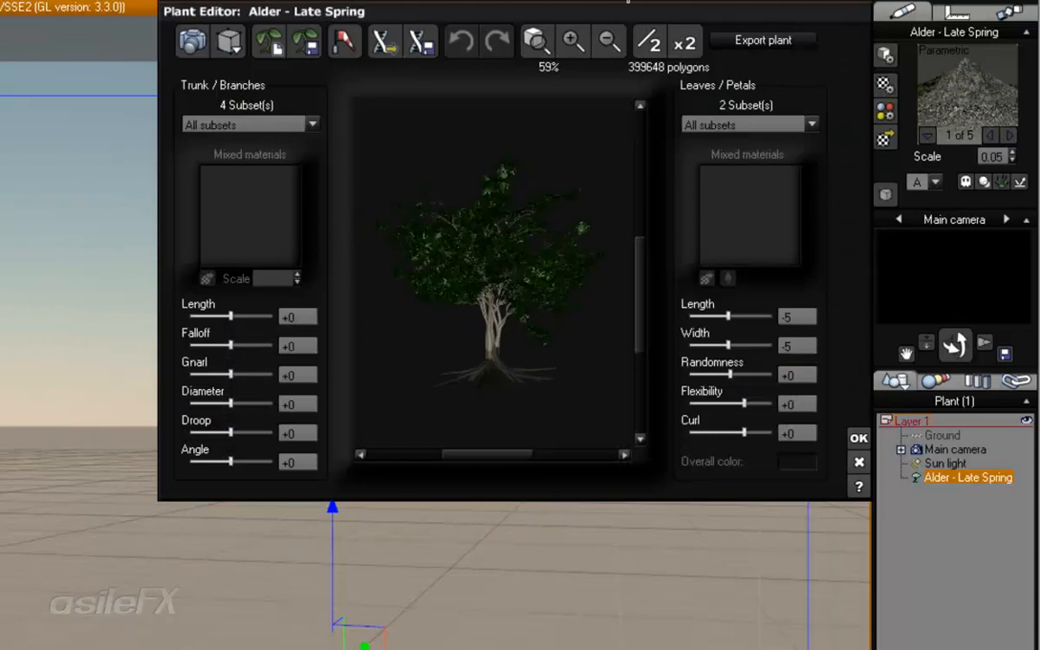
left_click(535, 40)
Step: Set the angle of the branches subset to -75
left_click(251, 124)
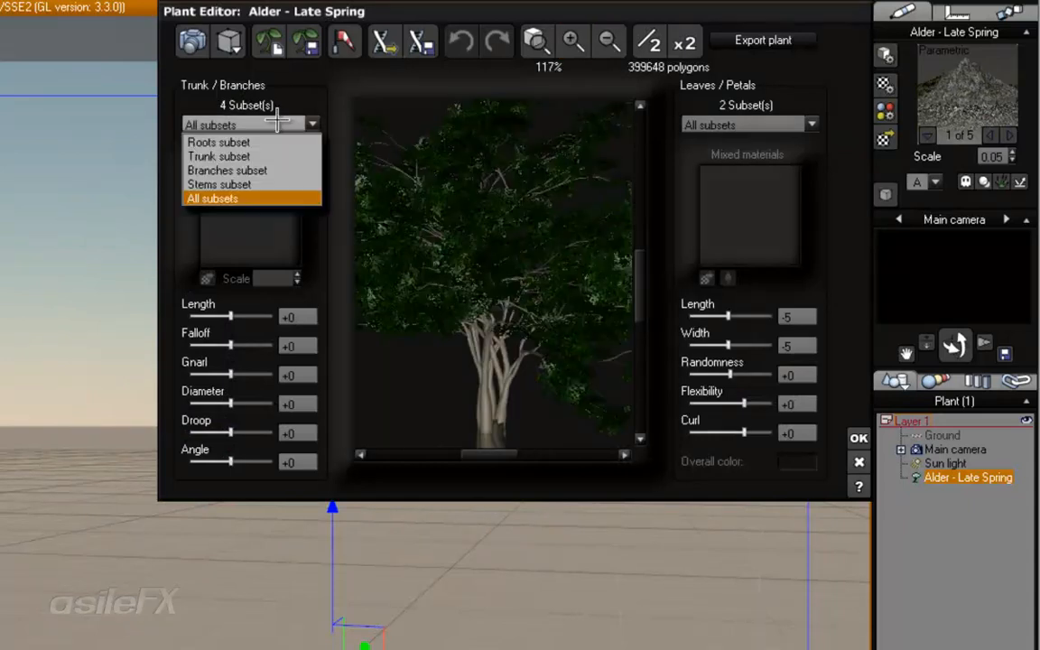
left_click(283, 170)
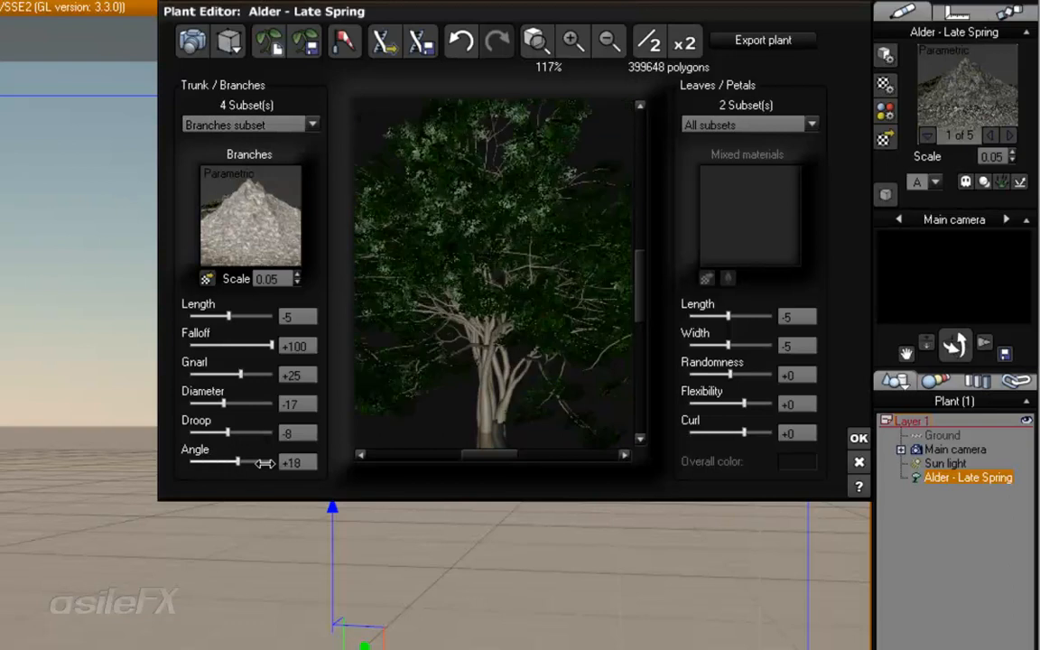
left_click_drag(264, 462, 226, 461)
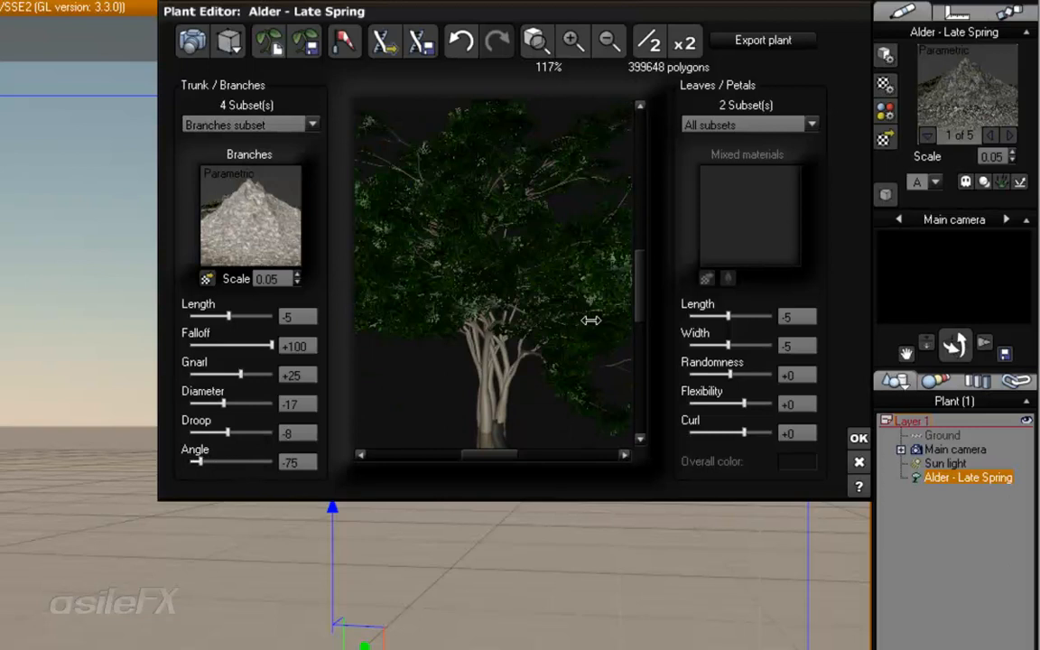
left_click_drag(565, 318, 522, 325)
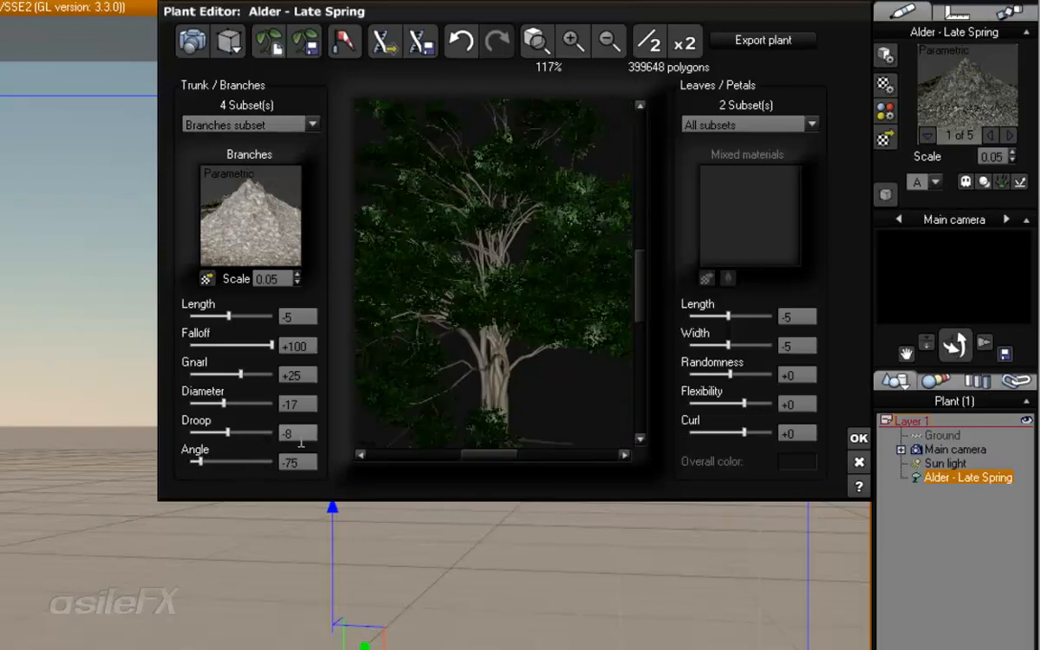
Step: Set the branches subset's droop to -56 and its falloff to +78
left_click_drag(228, 434, 188, 435)
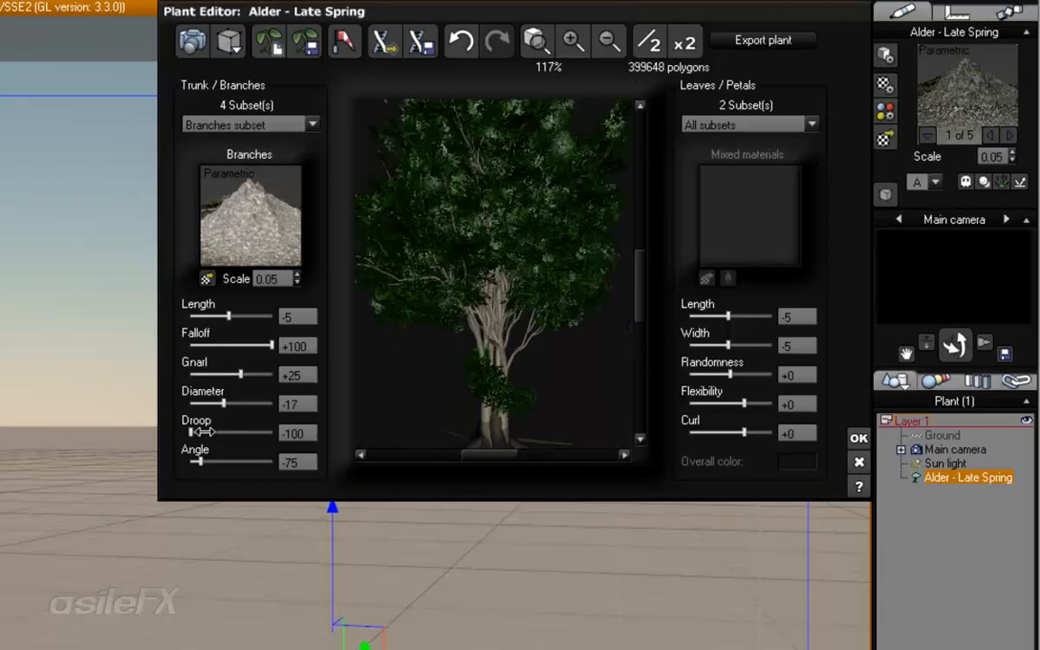
left_click_drag(200, 432, 203, 433)
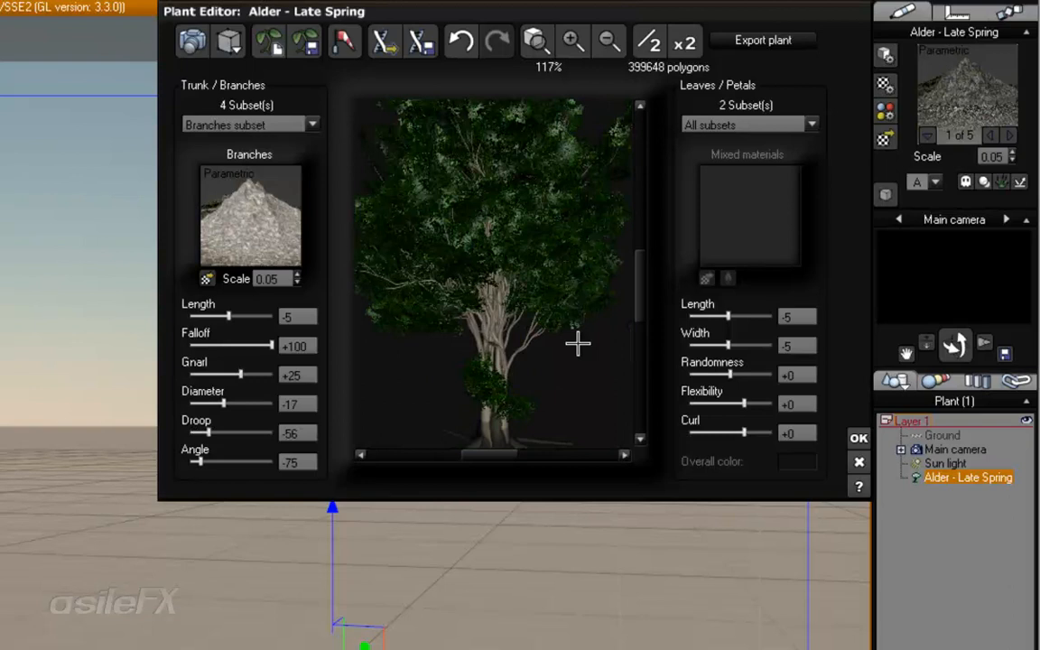
left_click_drag(448, 236, 500, 264)
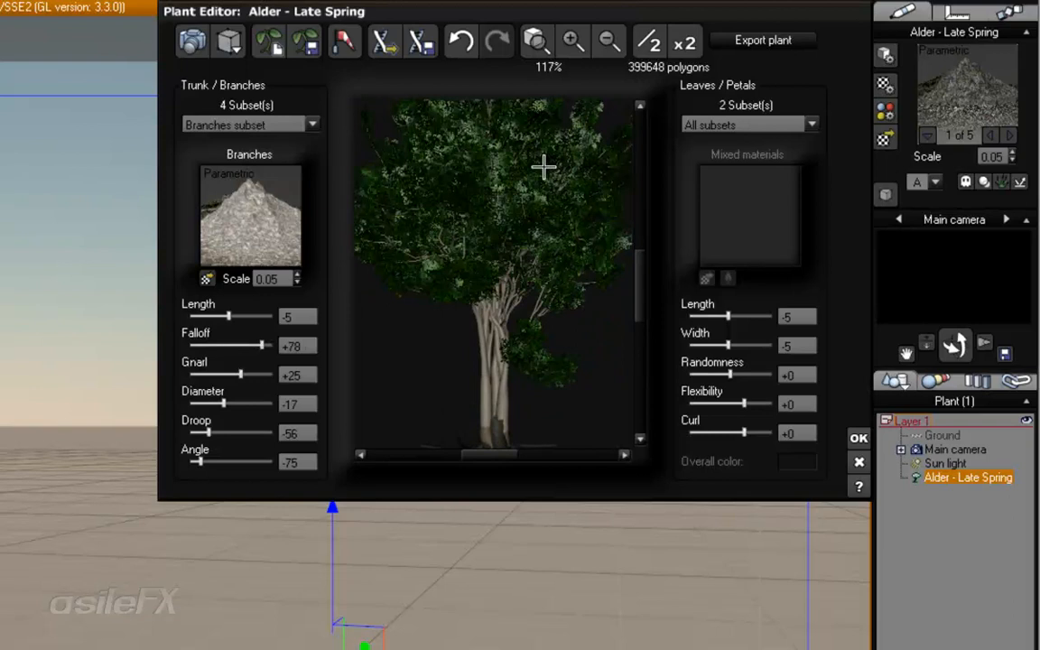
Step: Set the branches subset's gnarl to +18 and check the crown and trunk in the preview
left_click_drag(640, 278, 639, 239)
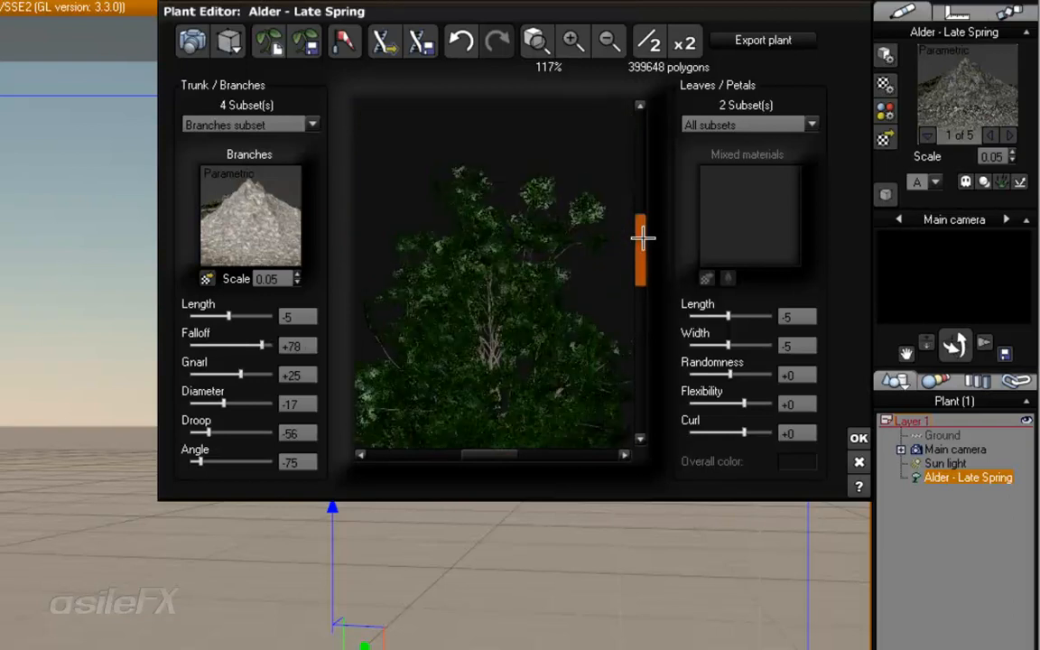
left_click_drag(523, 244, 507, 260)
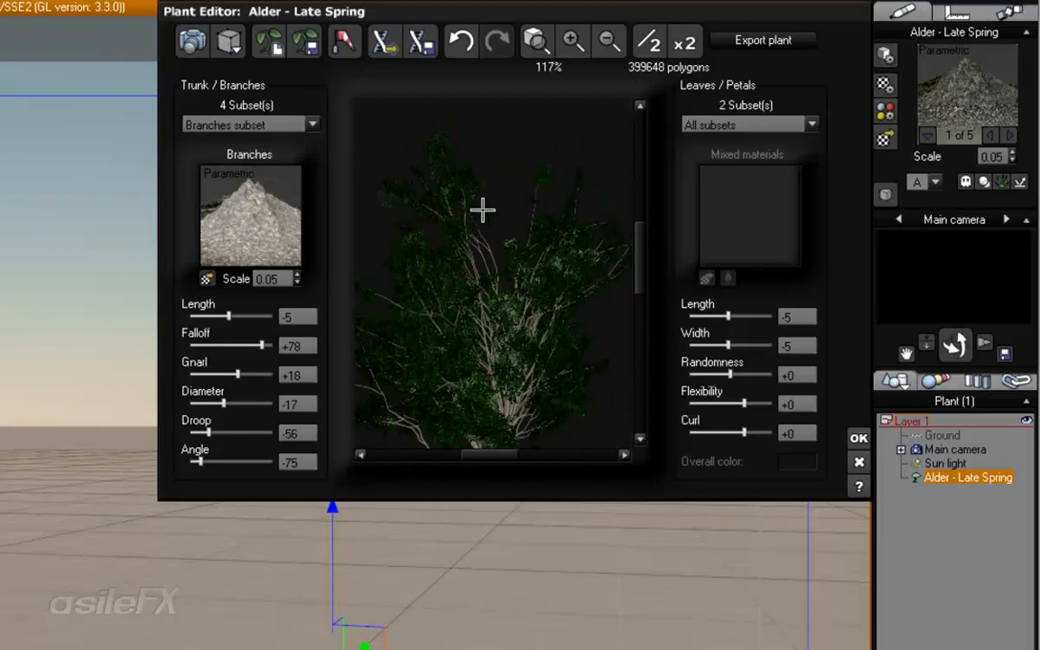
left_click_drag(483, 208, 487, 216)
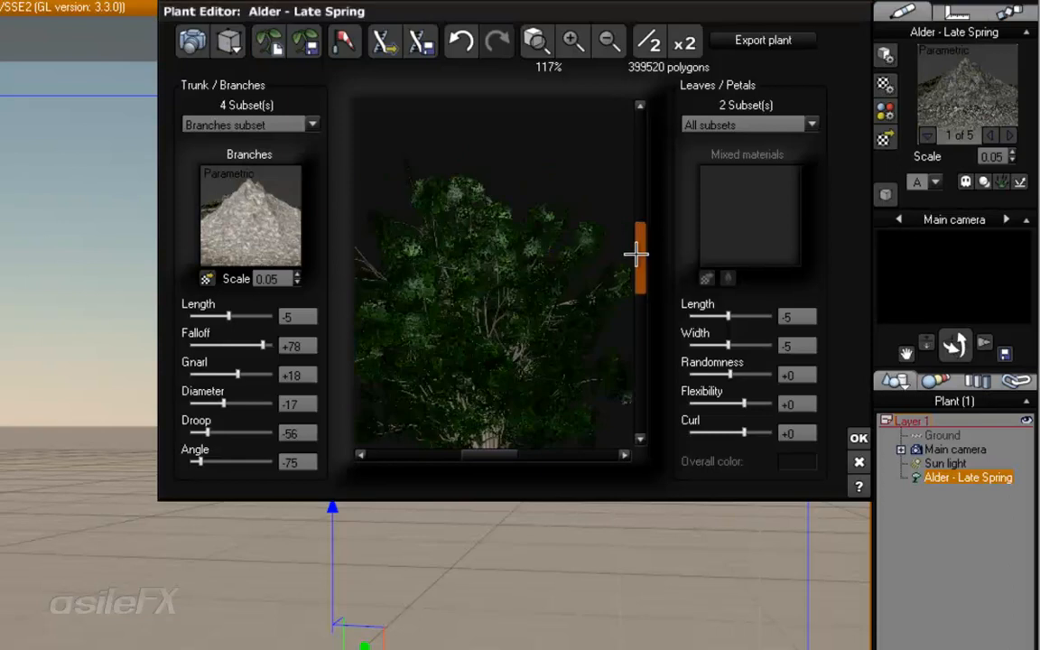
left_click_drag(636, 254, 636, 317)
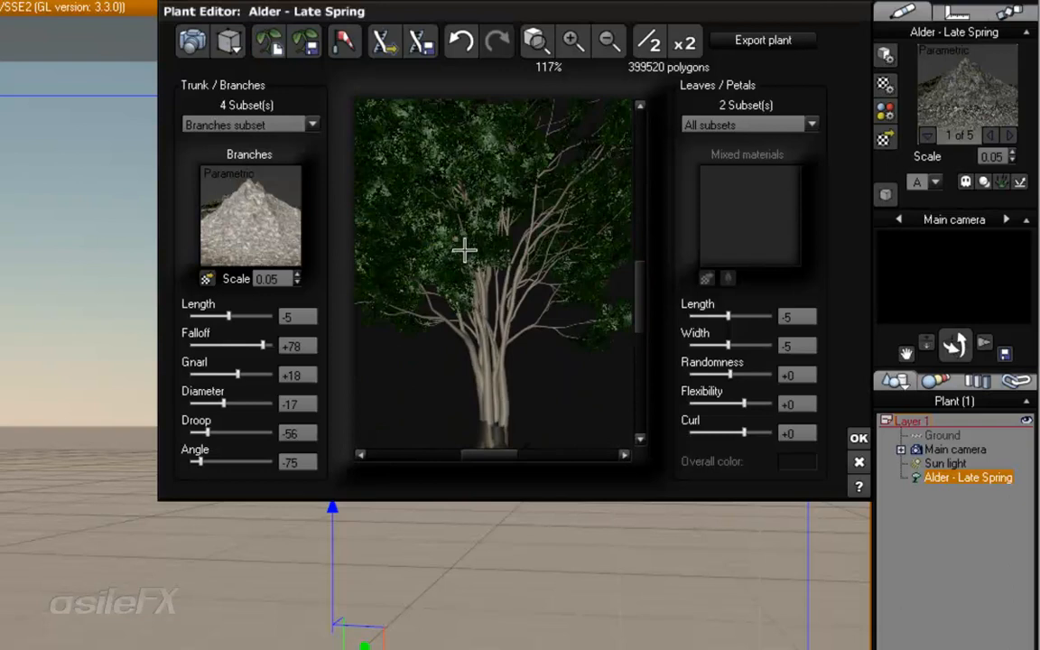
left_click_drag(465, 248, 605, 257)
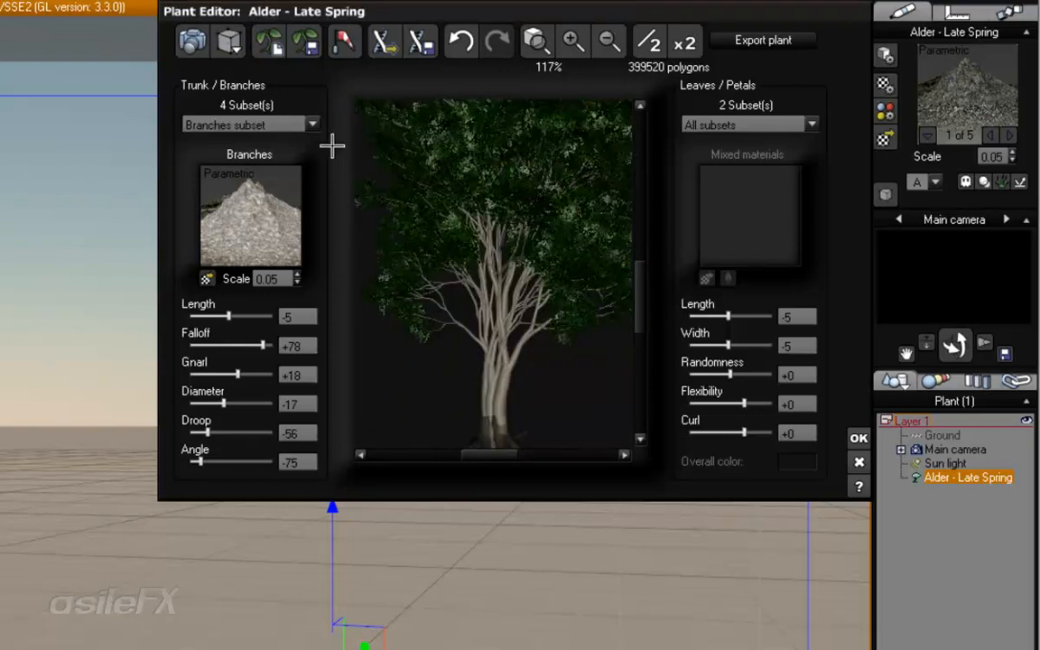
Step: Set the diameter of the branches subset to -27
left_click(312, 125)
left_click(271, 167)
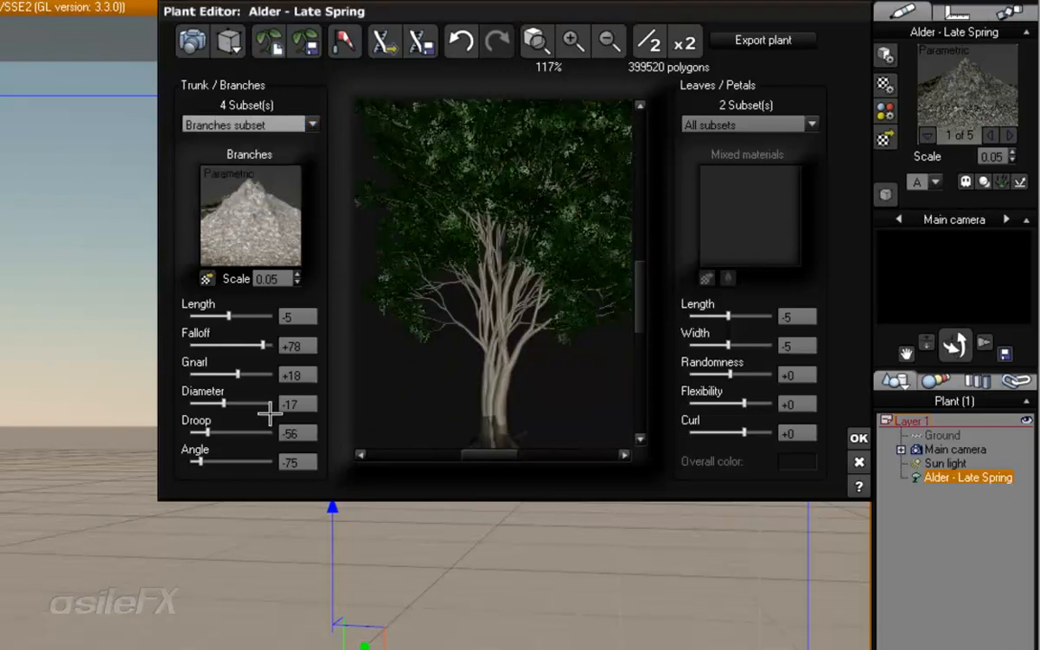
left_click_drag(246, 404, 244, 404)
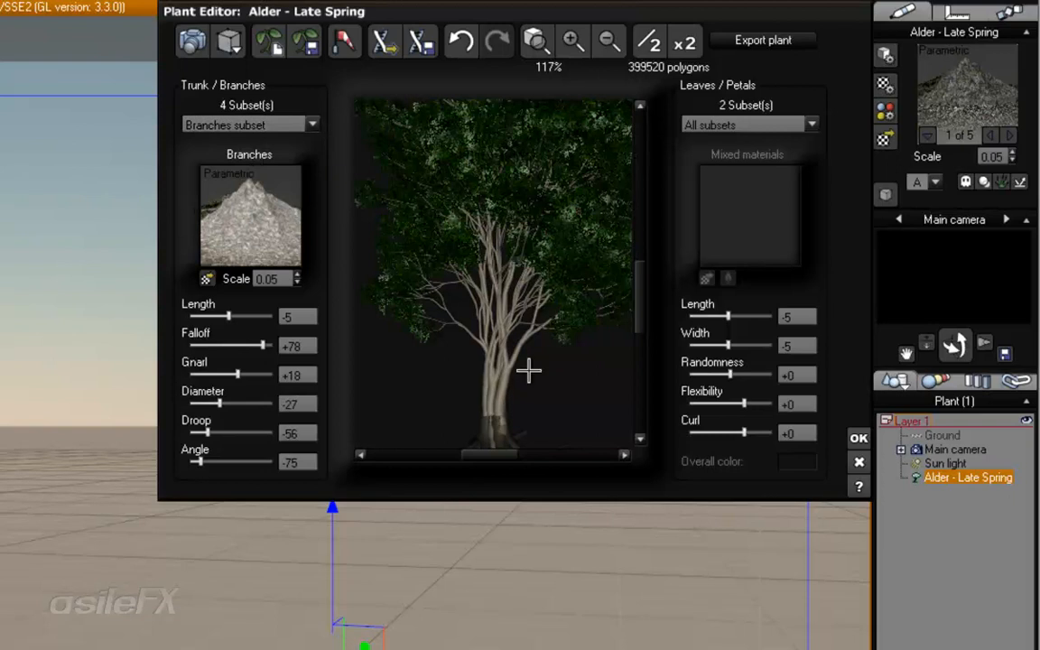
left_click_drag(425, 359, 464, 360)
Step: Review the trunk subset's settings and bring up those of the roots subset
left_click(307, 124)
left_click(274, 158)
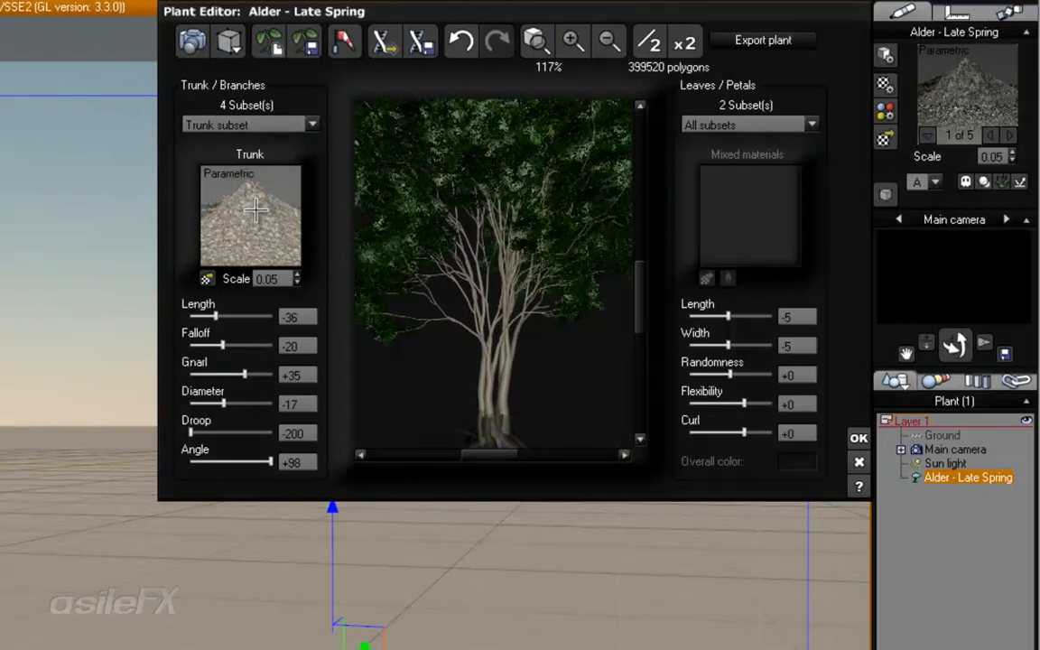
left_click(233, 125)
left_click(258, 132)
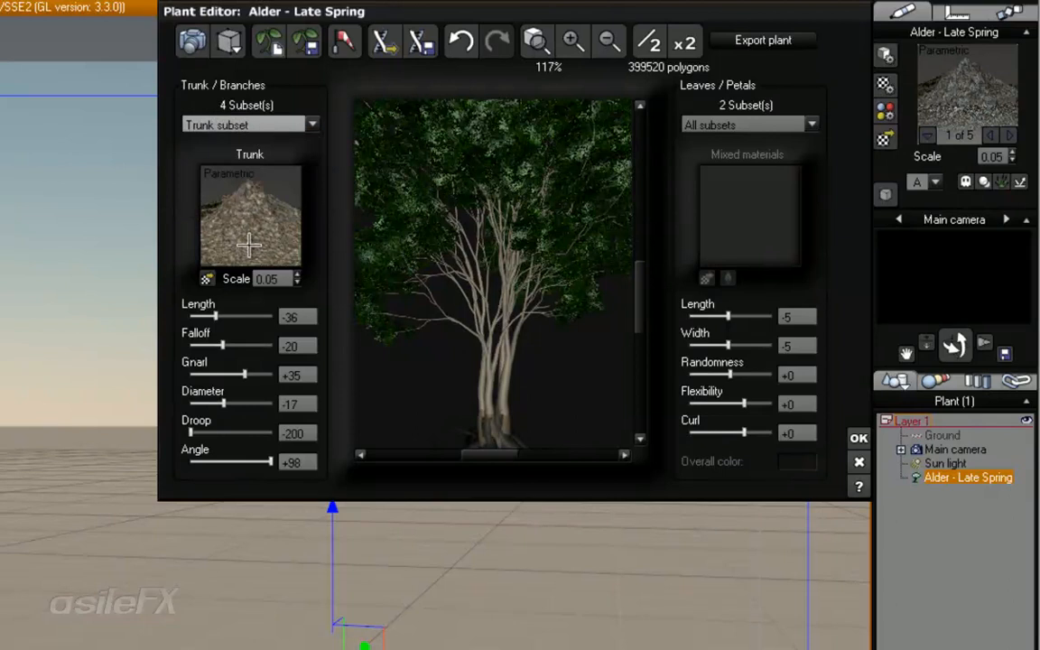
left_click(262, 131)
left_click(261, 142)
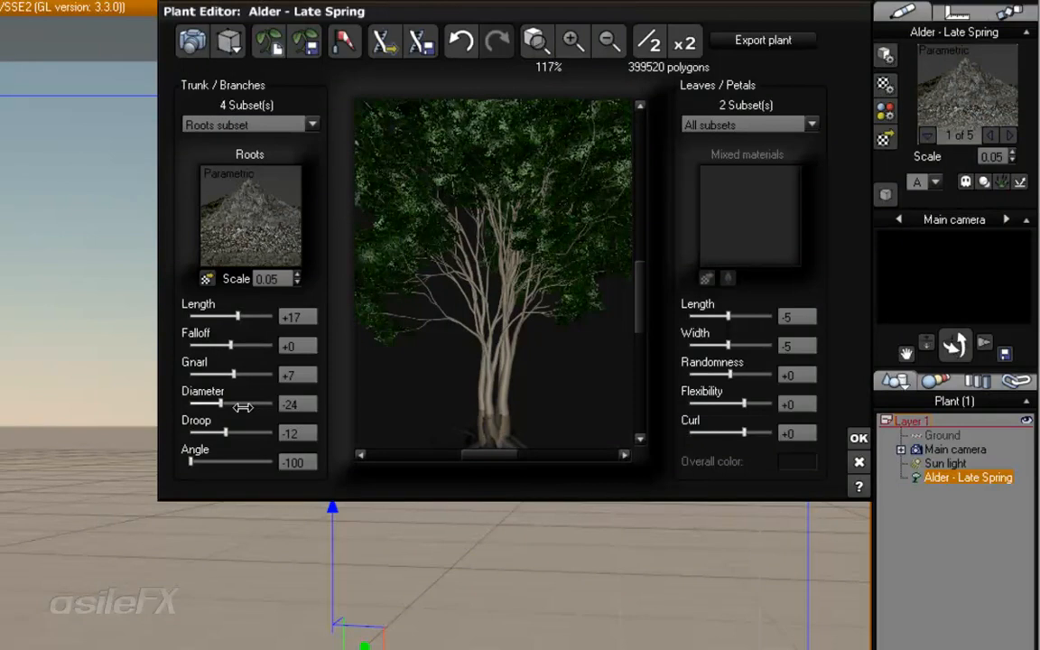
Step: Enlarge the preview to 595% at the tree's base and render it to examine where the trunks meet the roots
left_click_drag(507, 339, 500, 351)
left_click(539, 42)
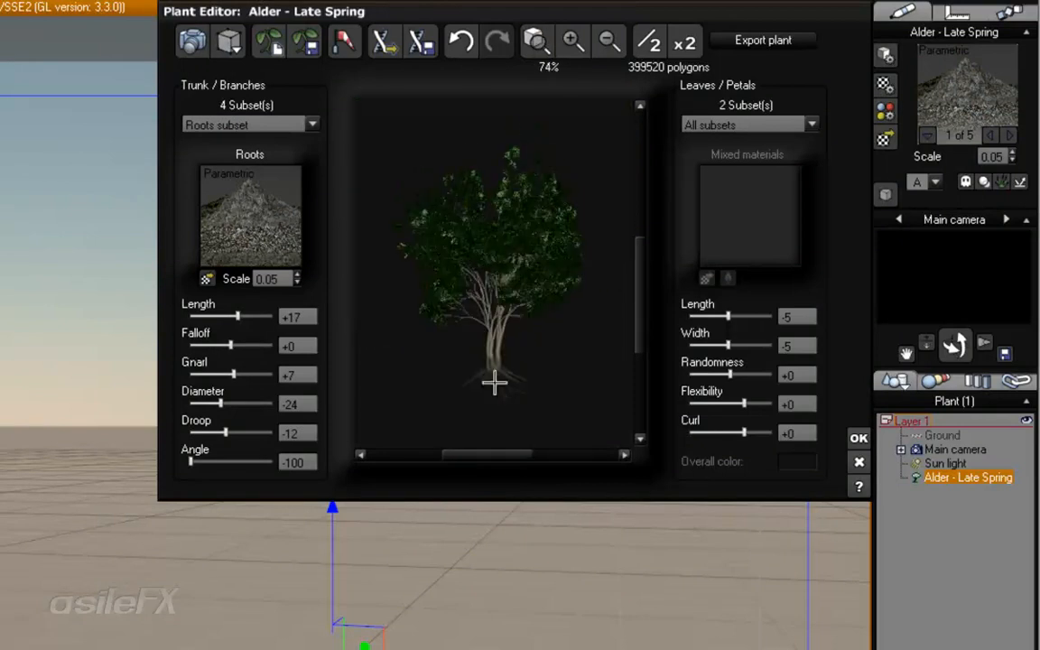
left_click(573, 41)
left_click(574, 40)
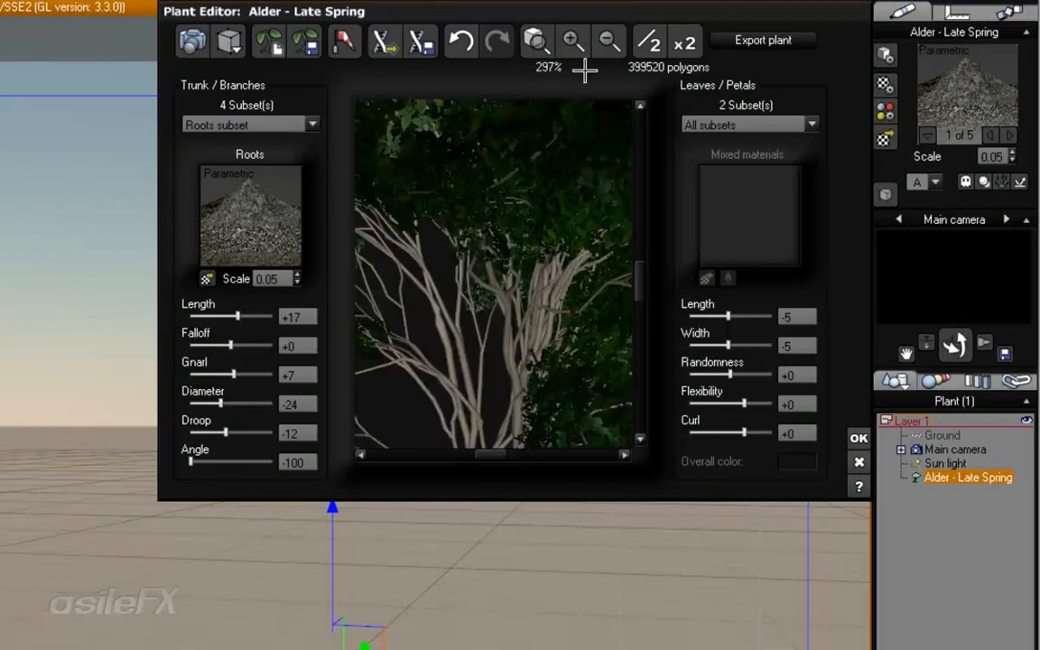
mouse_move(632, 272)
left_mouse_down()
mouse_move(634, 309)
mouse_move(635, 295)
left_mouse_up()
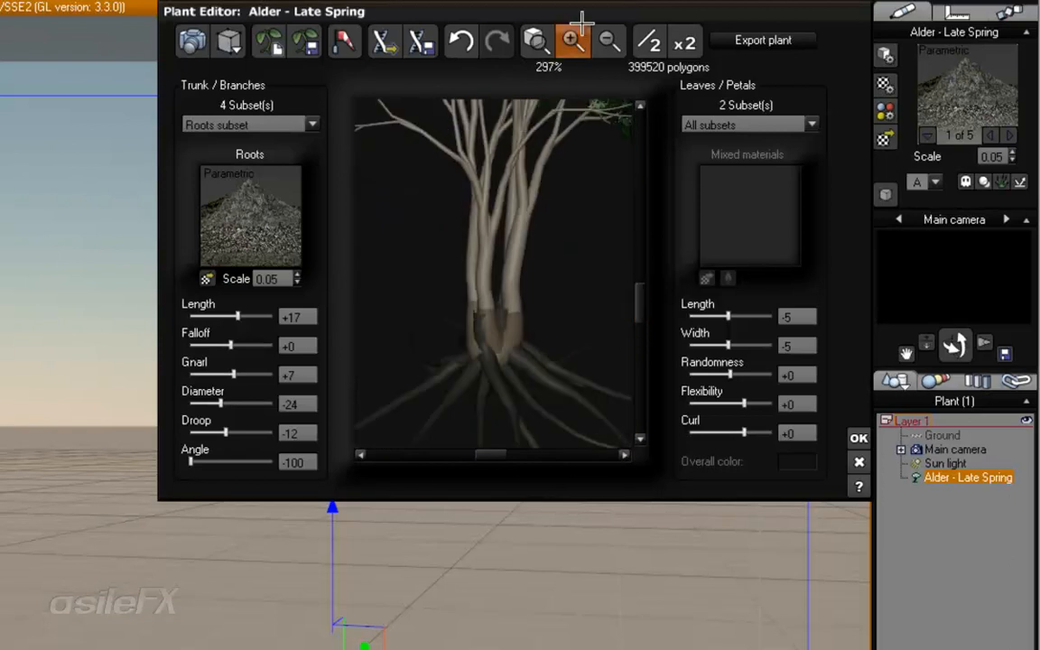
left_click(574, 41)
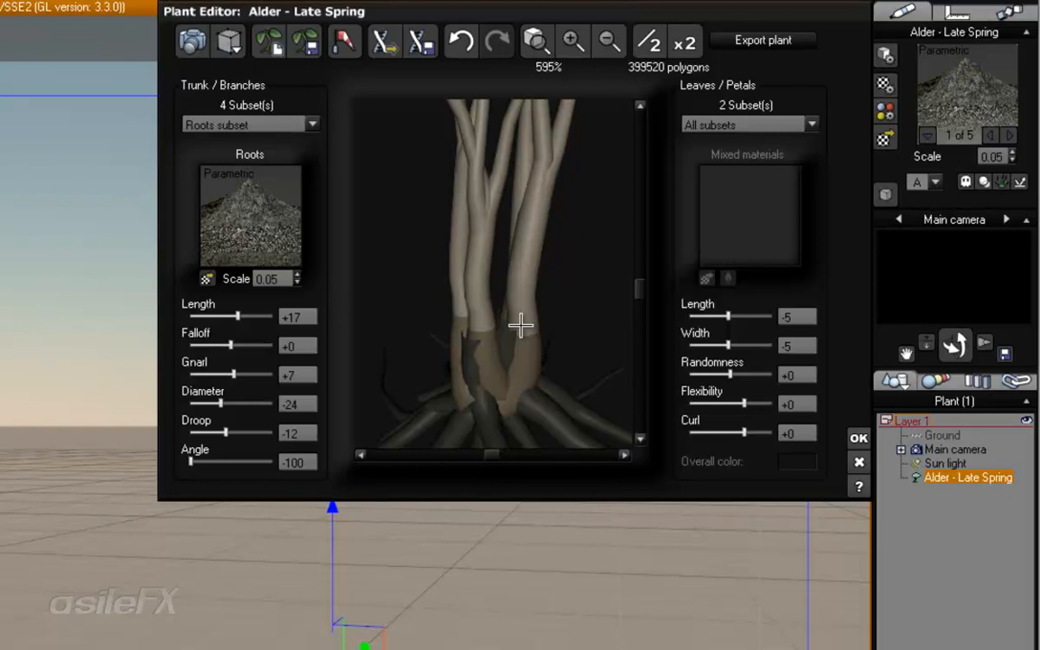
mouse_move(499, 318)
left_mouse_down()
mouse_move(535, 320)
mouse_move(495, 332)
left_mouse_up()
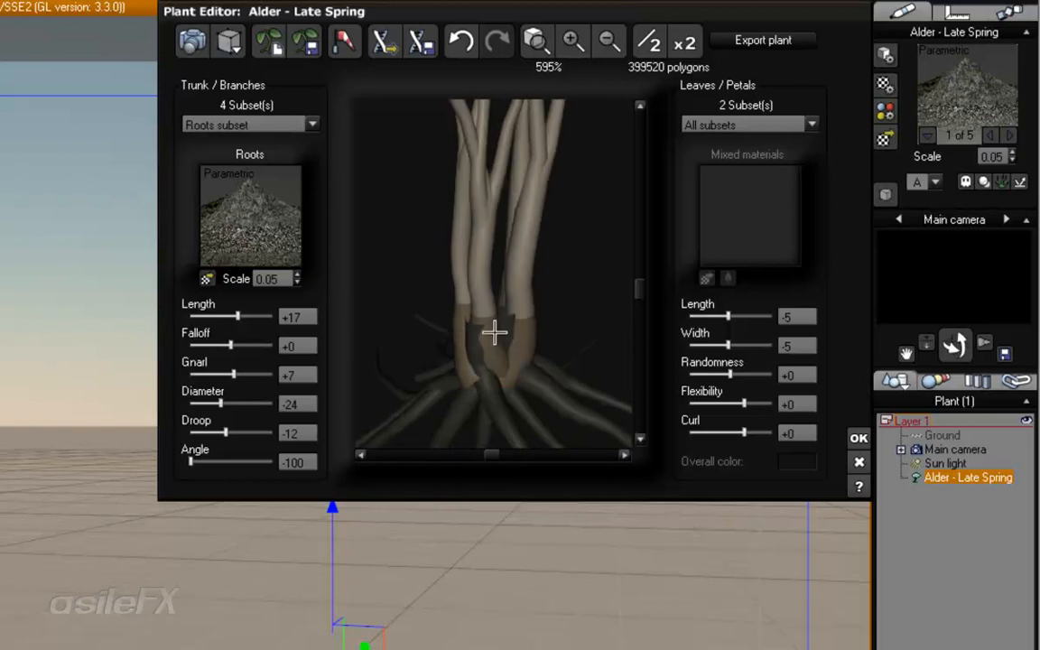
left_click(192, 43)
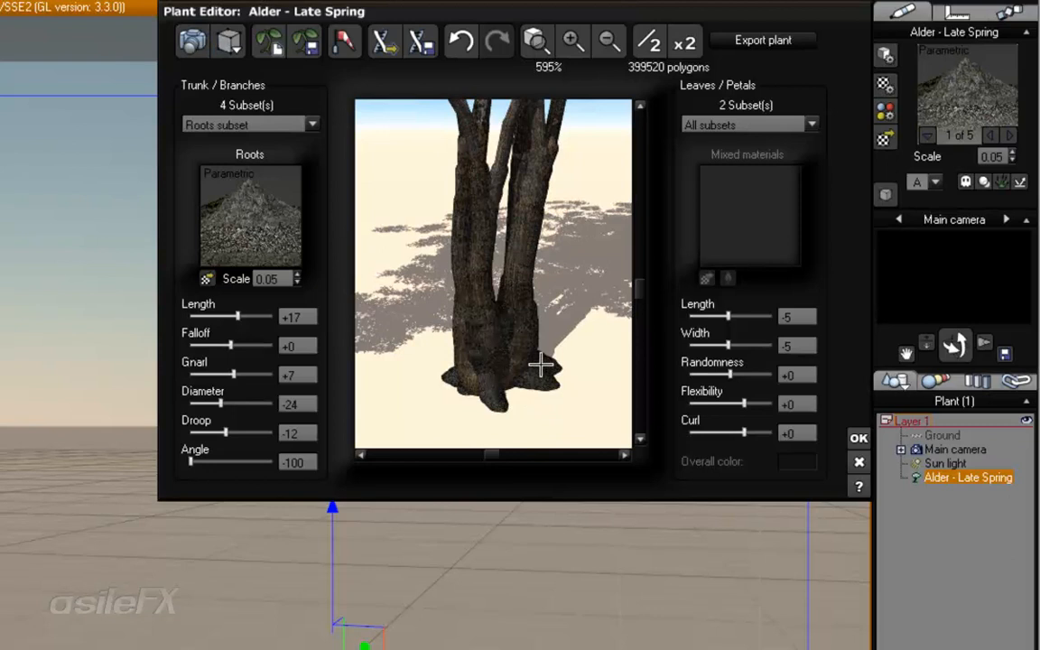
left_click_drag(532, 358, 528, 316)
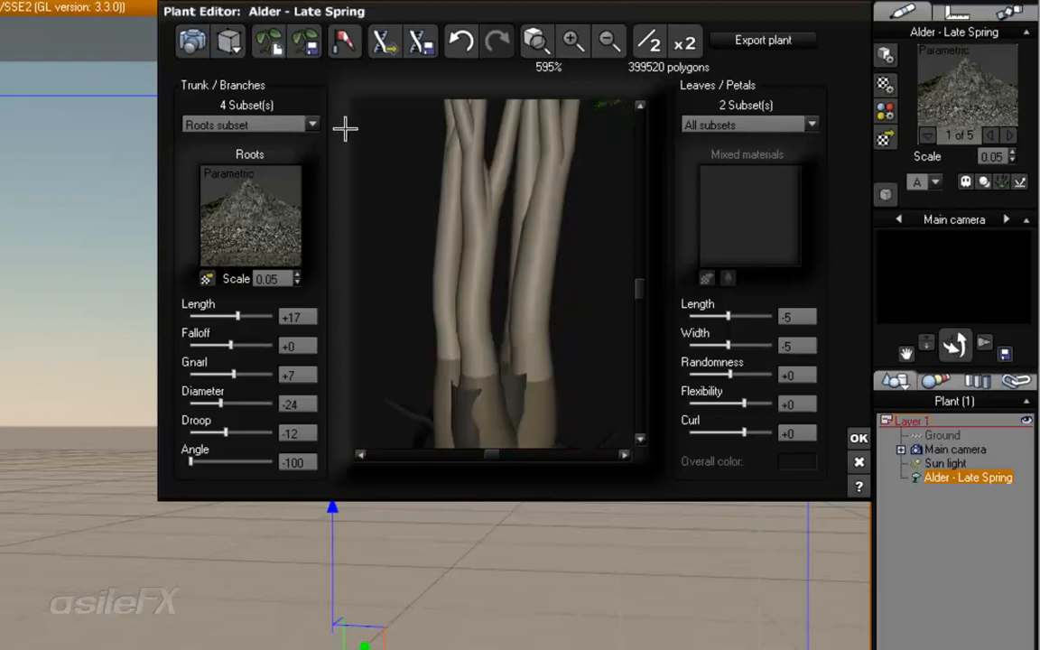
Step: Set the trunk subset's diameter to -29 and the branches subset's diameter to -42
left_click(244, 124)
left_click(262, 158)
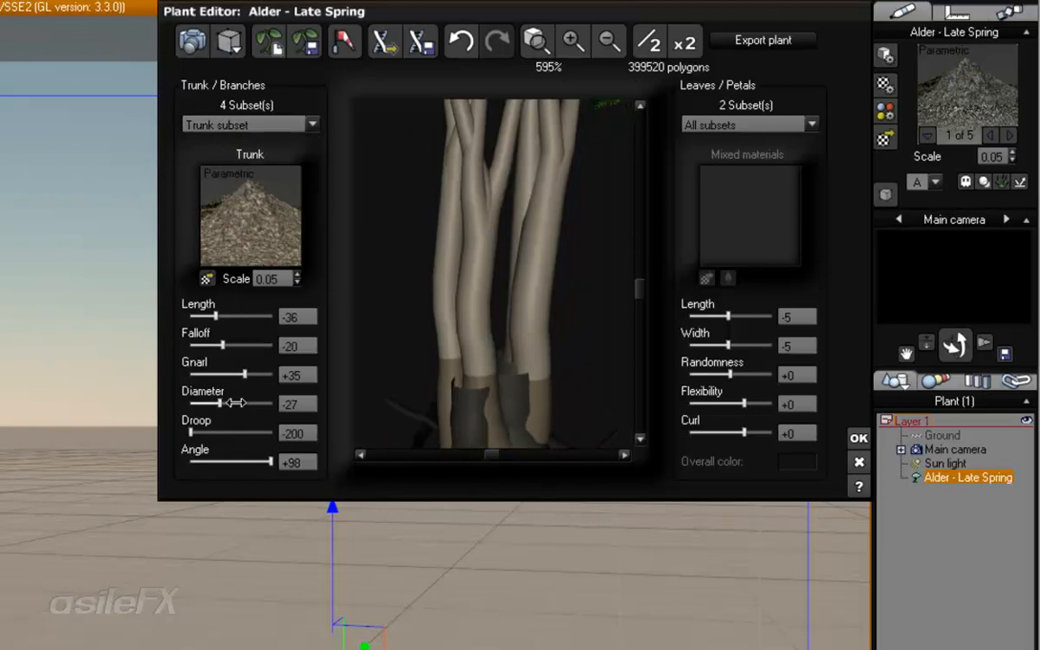
left_click(237, 125)
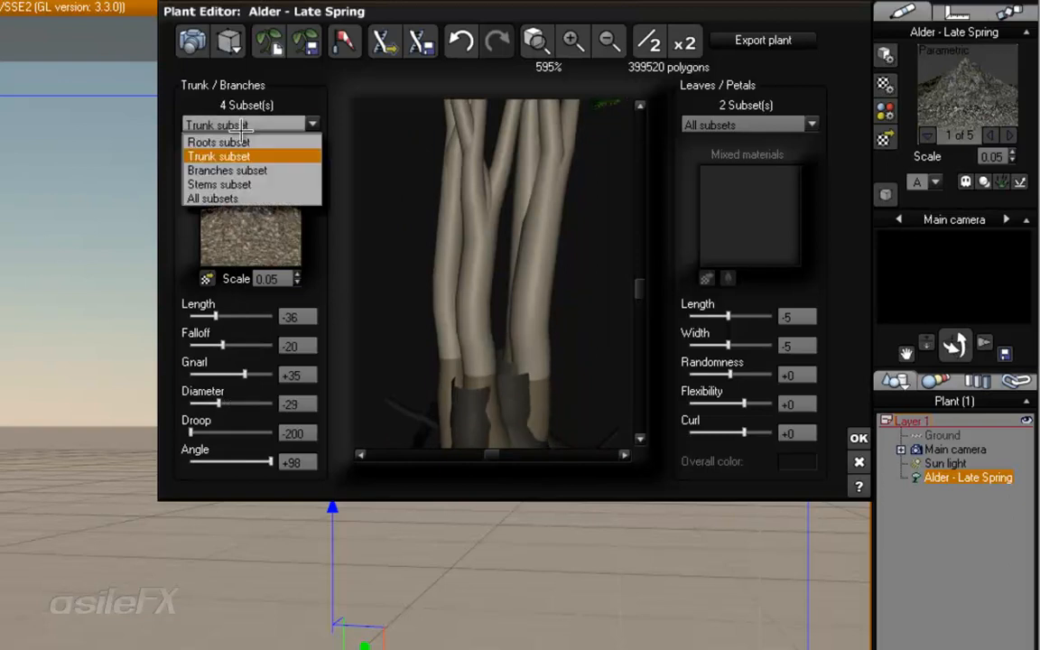
left_click(226, 169)
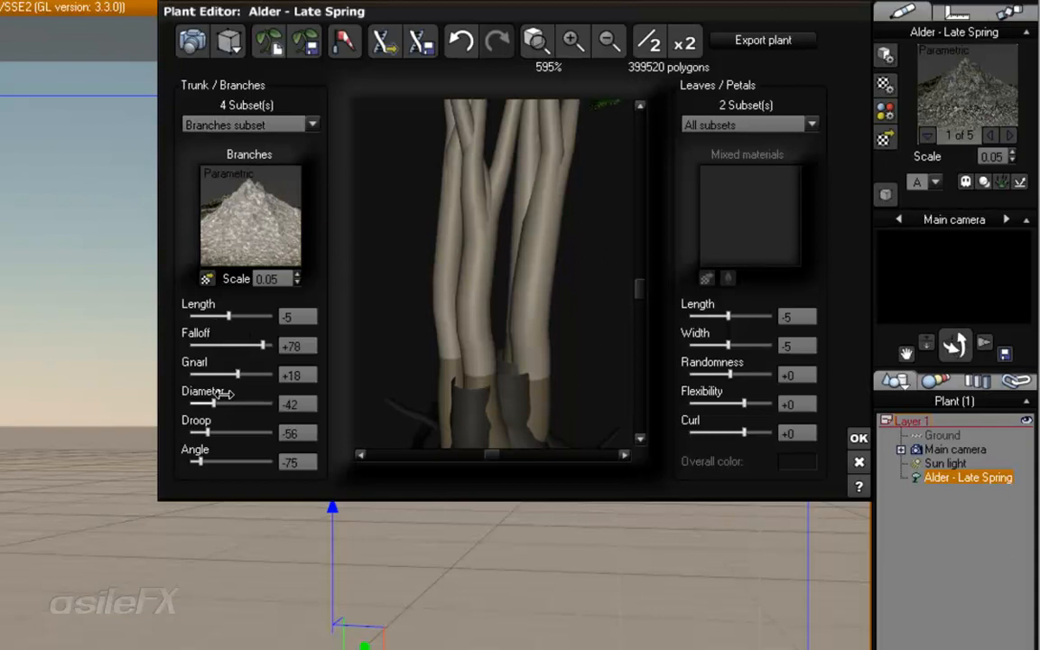
mouse_move(492, 337)
left_mouse_down()
mouse_move(523, 330)
mouse_move(495, 330)
left_mouse_up()
Step: Set the roots subset's diameter to -44 and check the trunk base in the preview
left_click(220, 124)
left_click(216, 140)
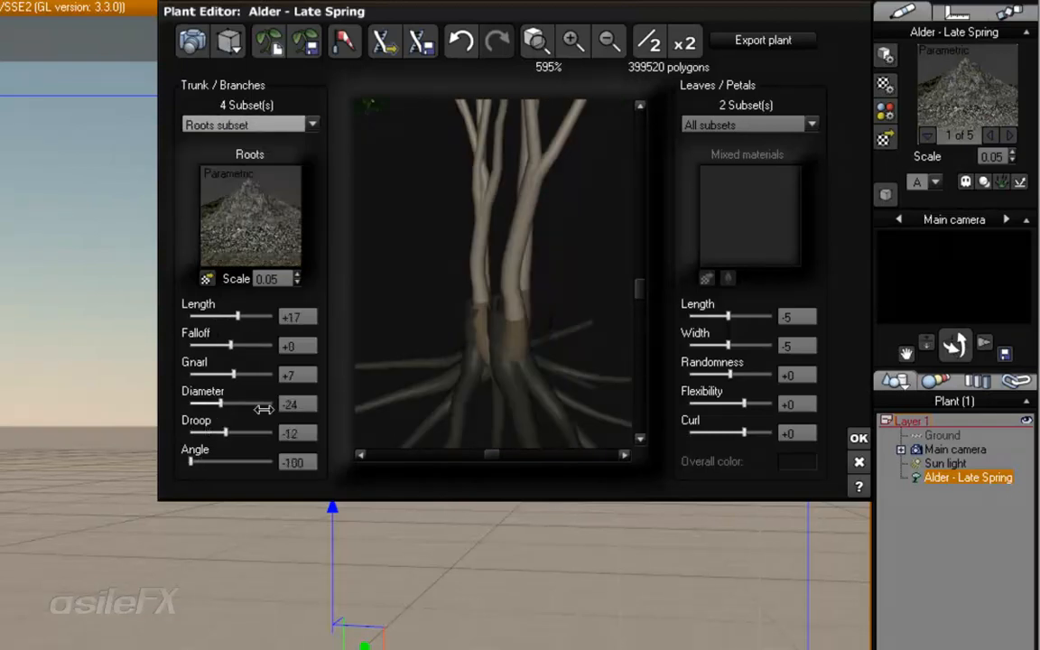
left_click_drag(241, 400, 234, 400)
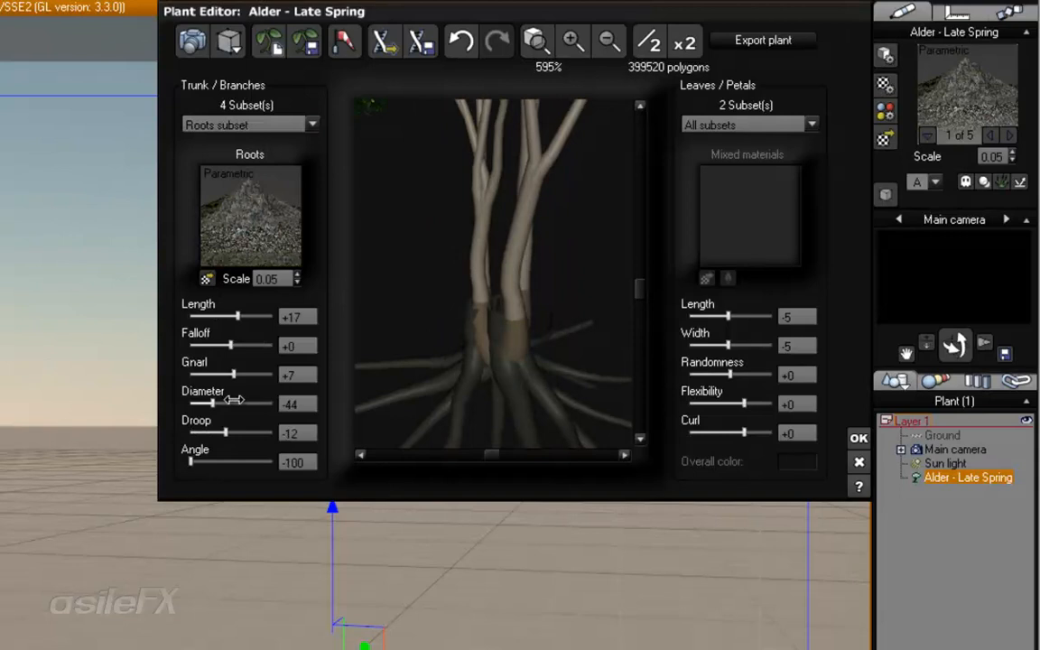
left_click_drag(535, 296, 485, 273)
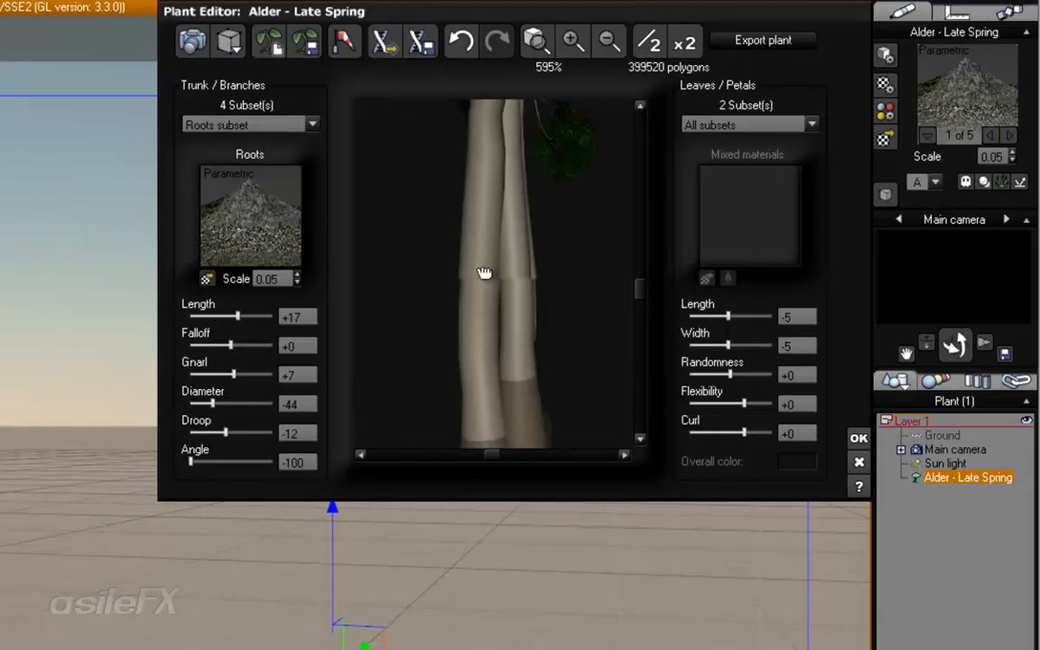
Step: Reduce the preview to 74% and examine the whole tree from several angles
left_click(609, 40)
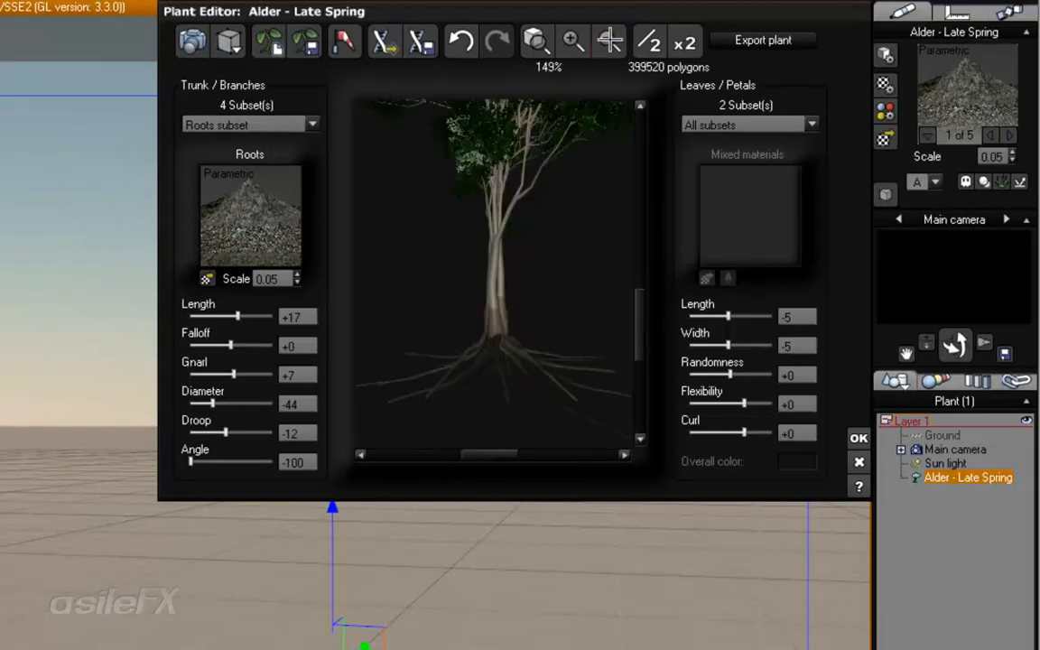
left_click(609, 40)
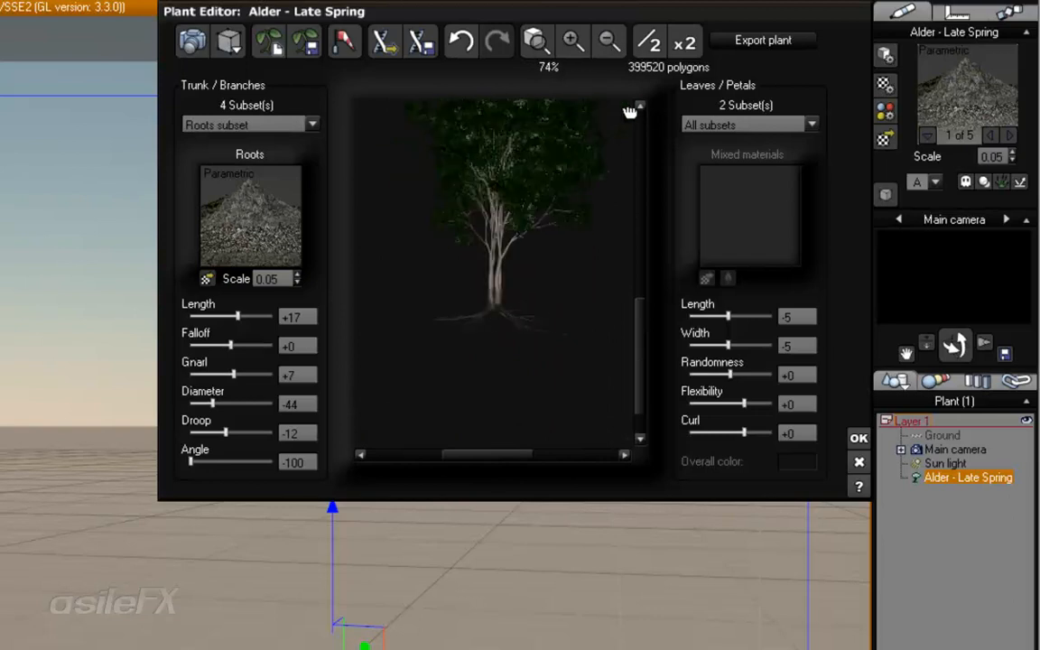
left_click_drag(630, 111, 653, 112)
left_click_drag(530, 199, 576, 203)
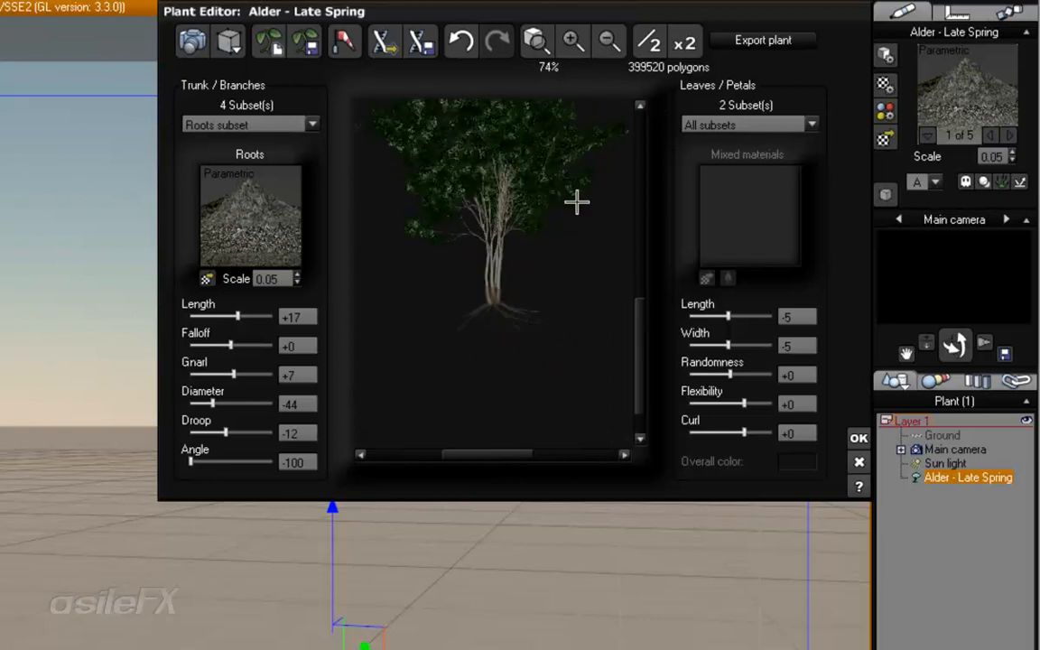
left_click_drag(643, 349, 644, 291)
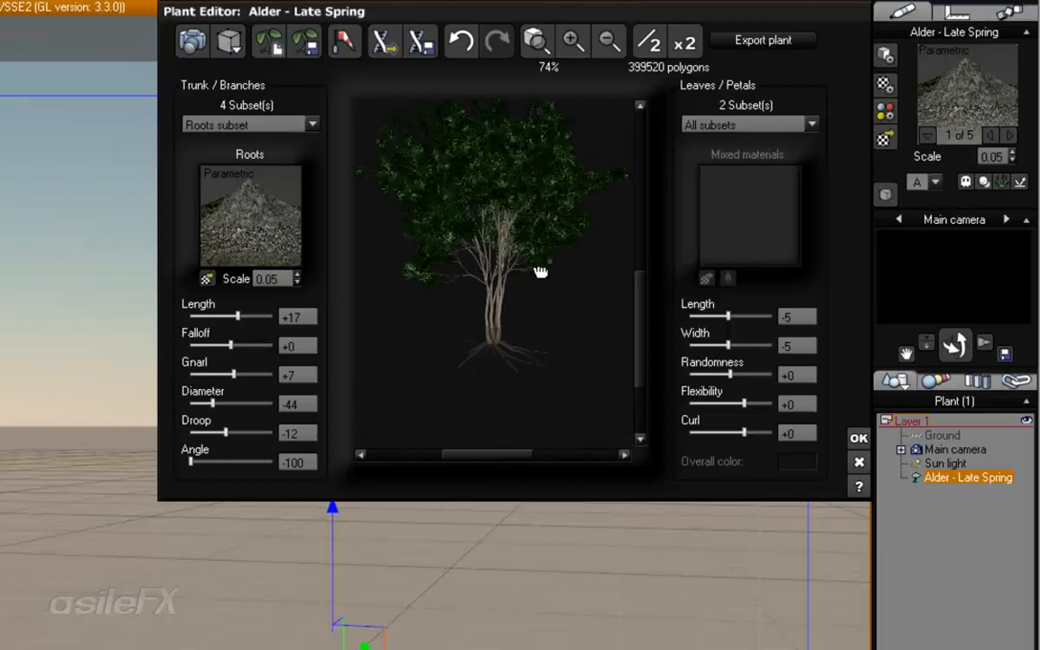
left_click_drag(540, 272, 532, 248)
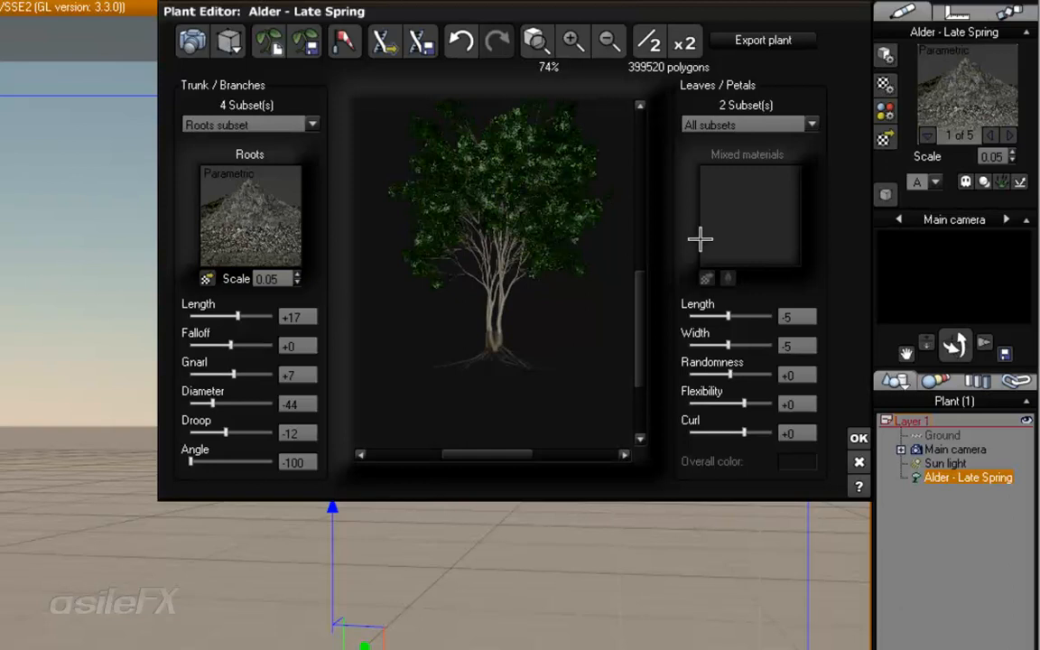
Step: Apply the plant edits and inspect the alder from another angle in the scene's main camera view
left_click(857, 438)
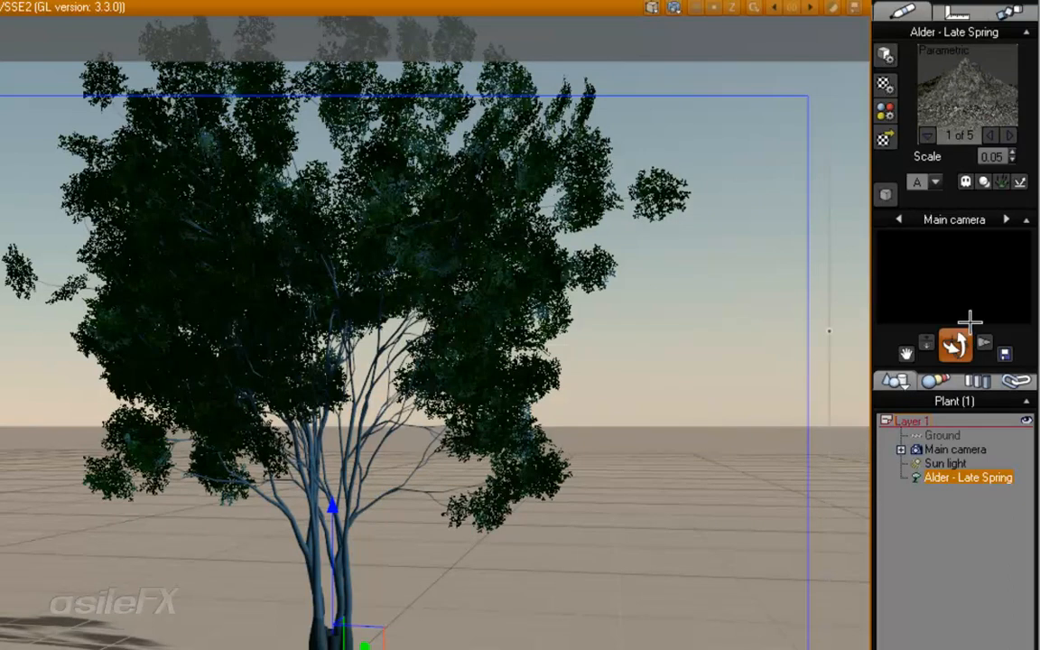
left_click_drag(955, 345, 983, 360)
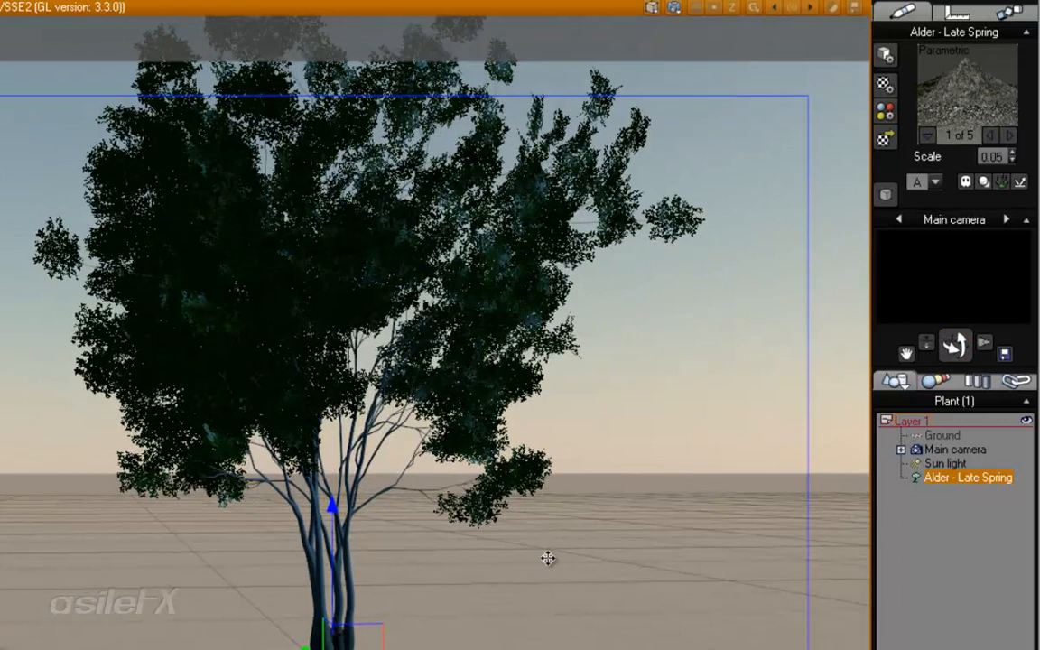
scroll(517, 565, "up", 3)
scroll(518, 565, "up", 2)
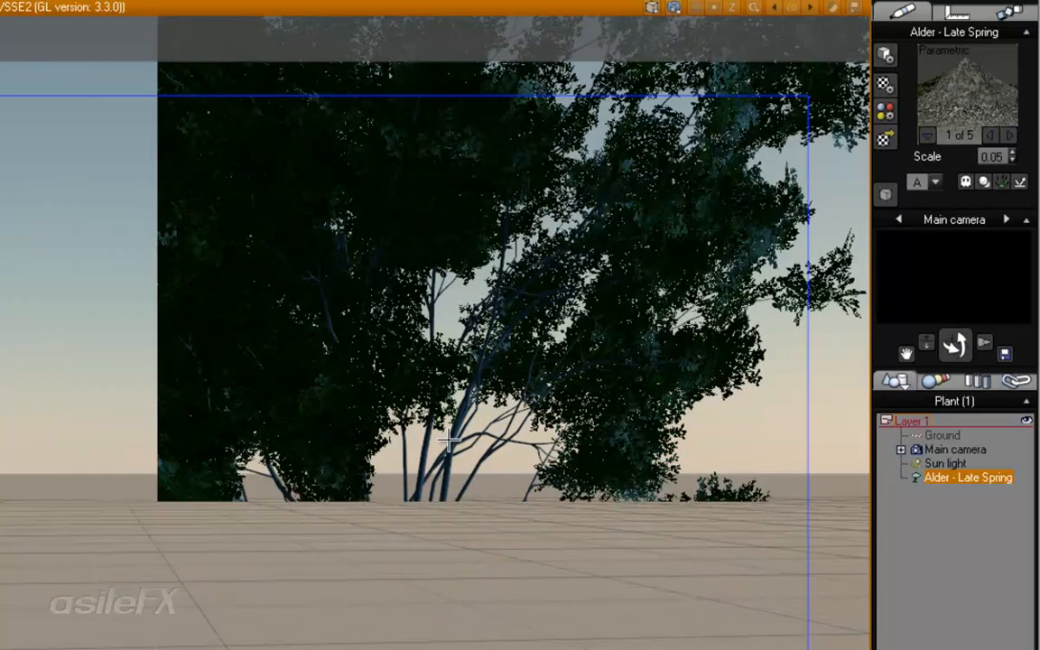
Step: Reopen the alder in the Plant Editor and set the stems subset's length to -100
double_click(448, 440)
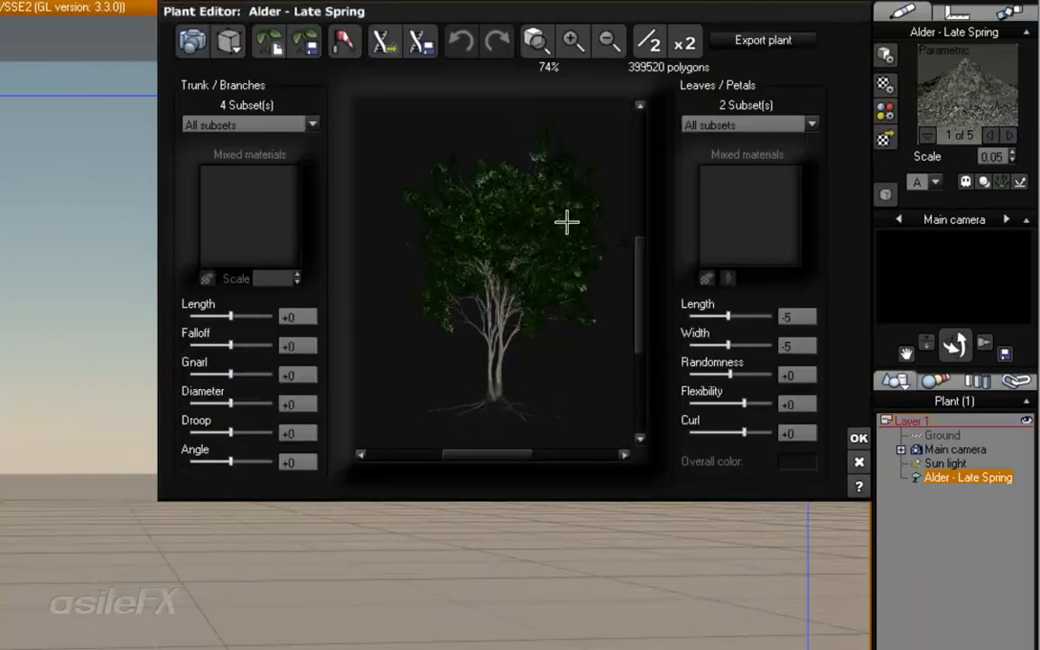
left_click(286, 126)
left_click(276, 169)
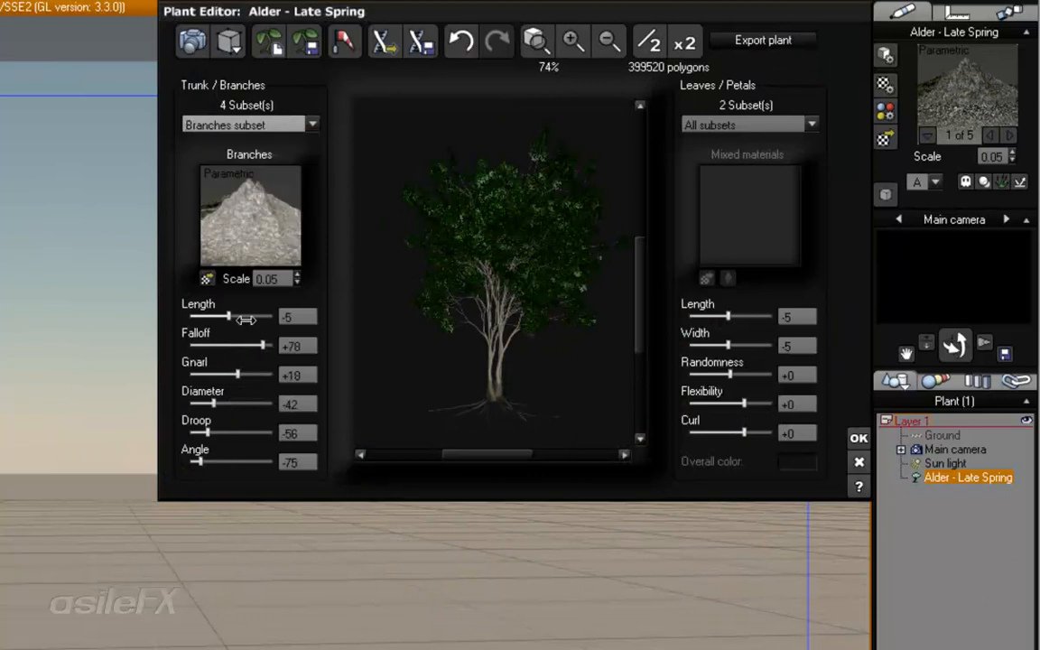
left_click(286, 125)
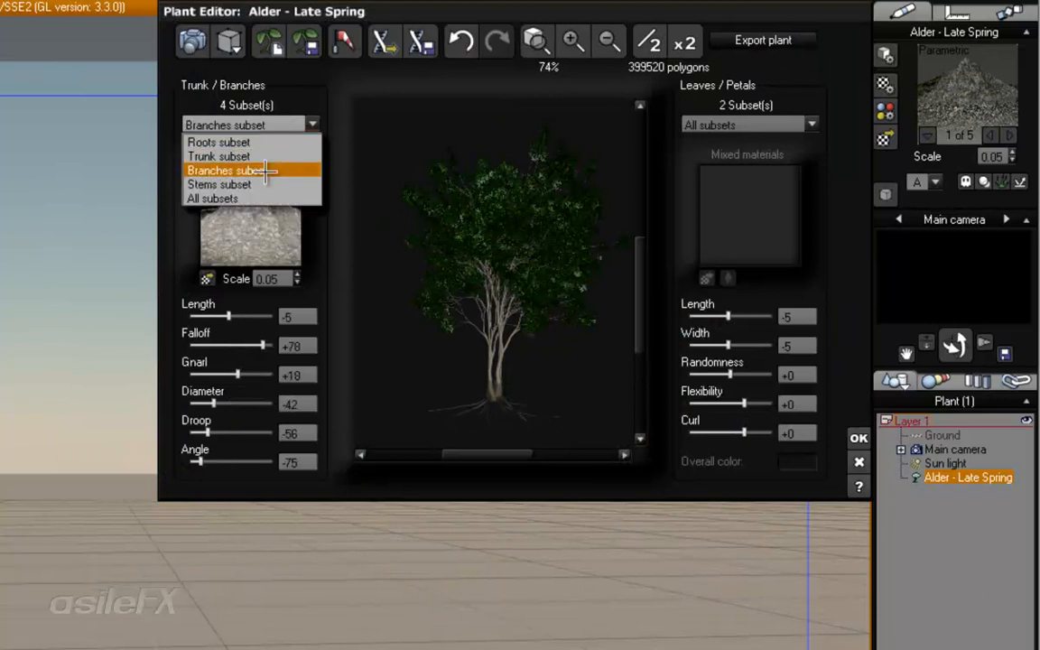
left_click(266, 184)
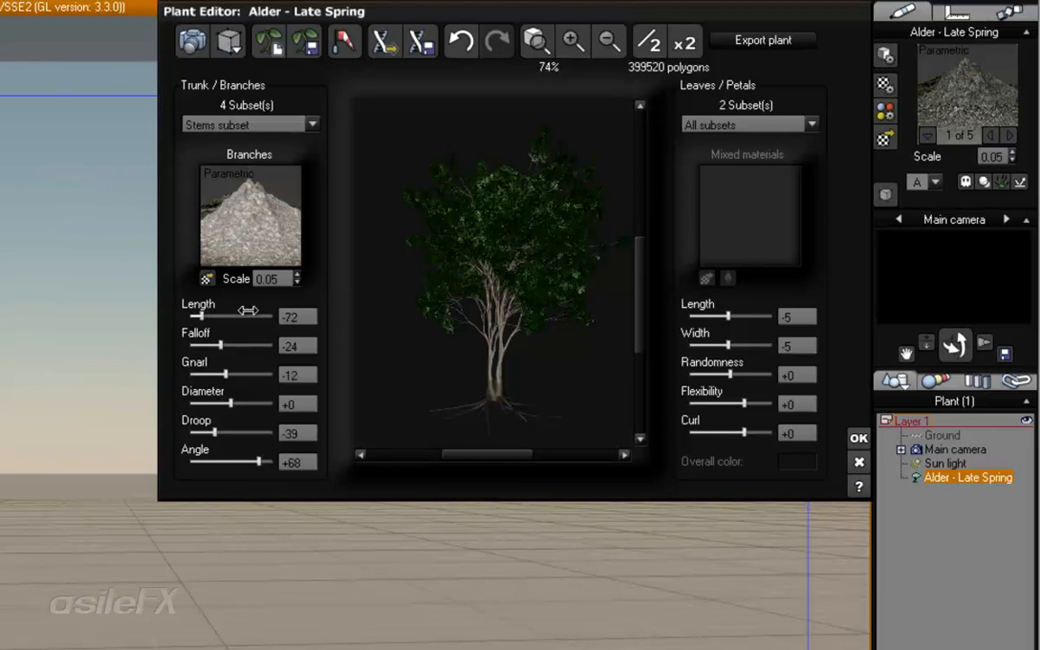
left_click_drag(247, 310, 217, 312)
Step: Set the branches subset's length to -35 and check the crown and trunks in the preview at 149%
left_click(271, 125)
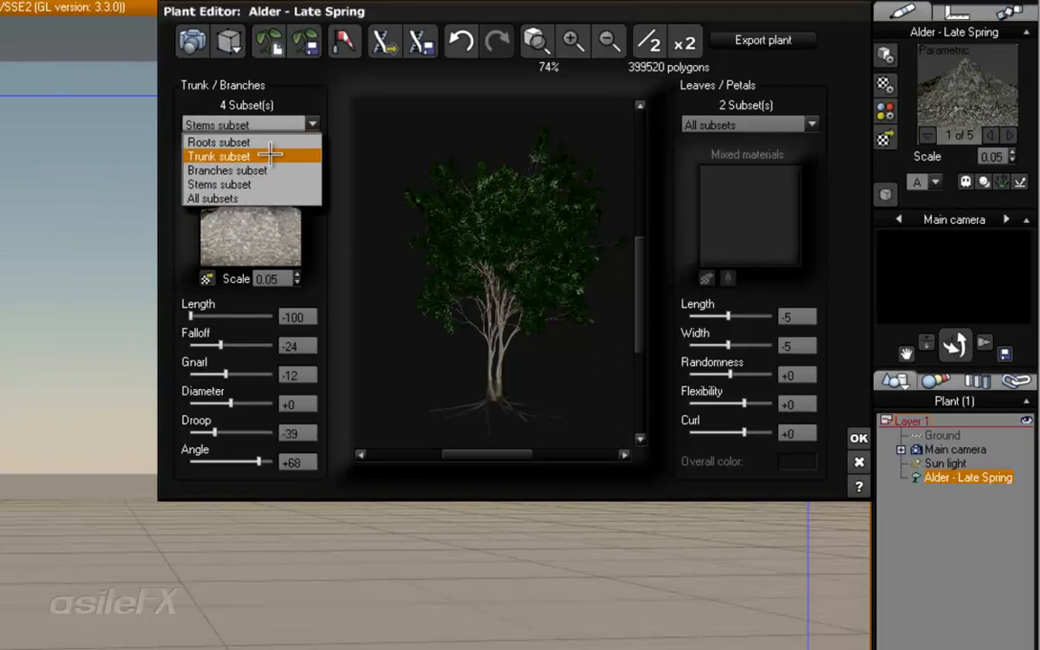
left_click(271, 169)
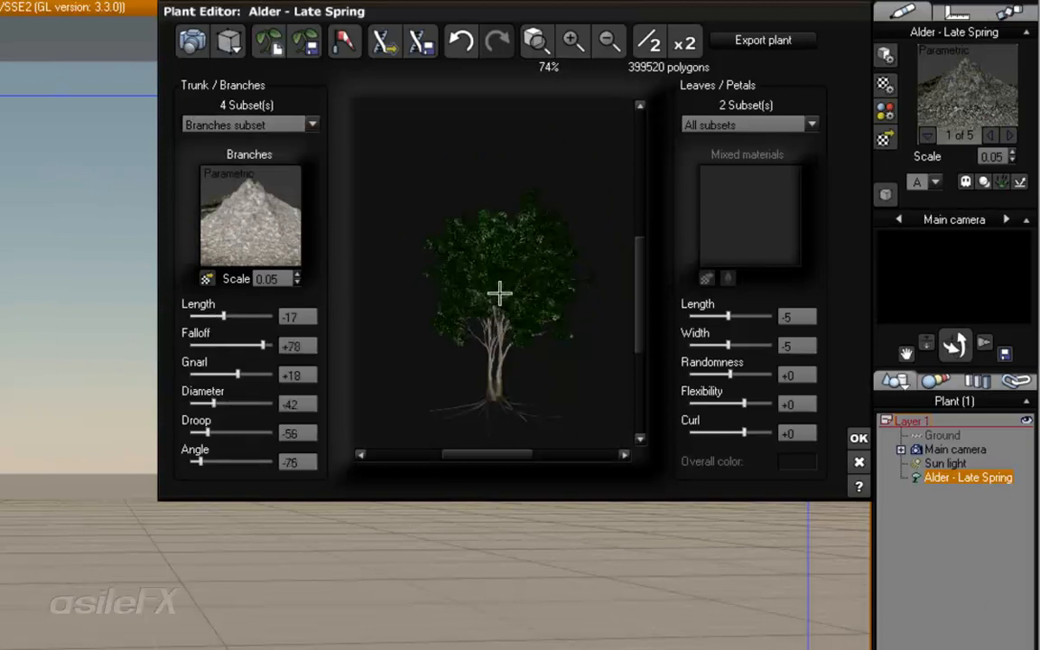
left_click_drag(499, 295, 557, 293)
left_click(577, 40)
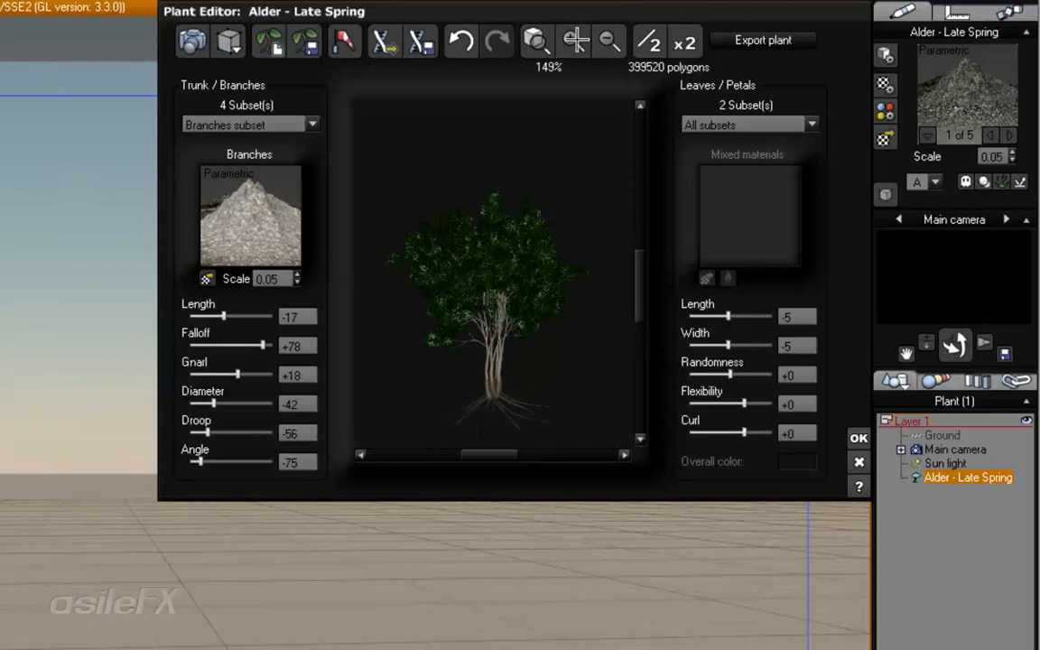
left_click_drag(560, 240, 403, 262)
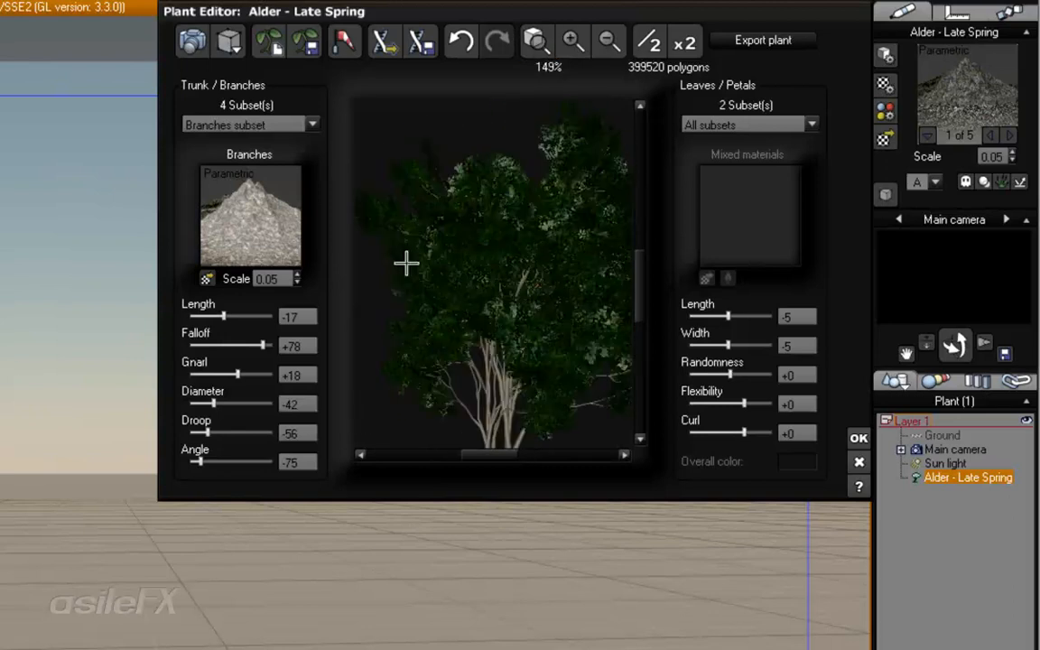
left_click_drag(242, 318, 235, 318)
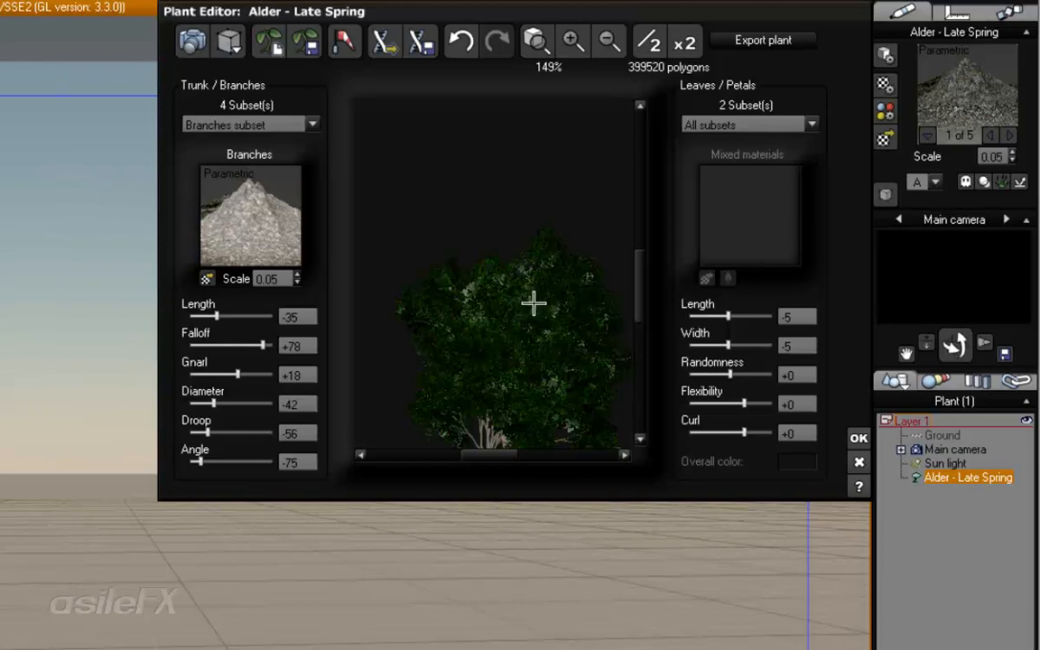
left_click_drag(641, 282, 640, 307)
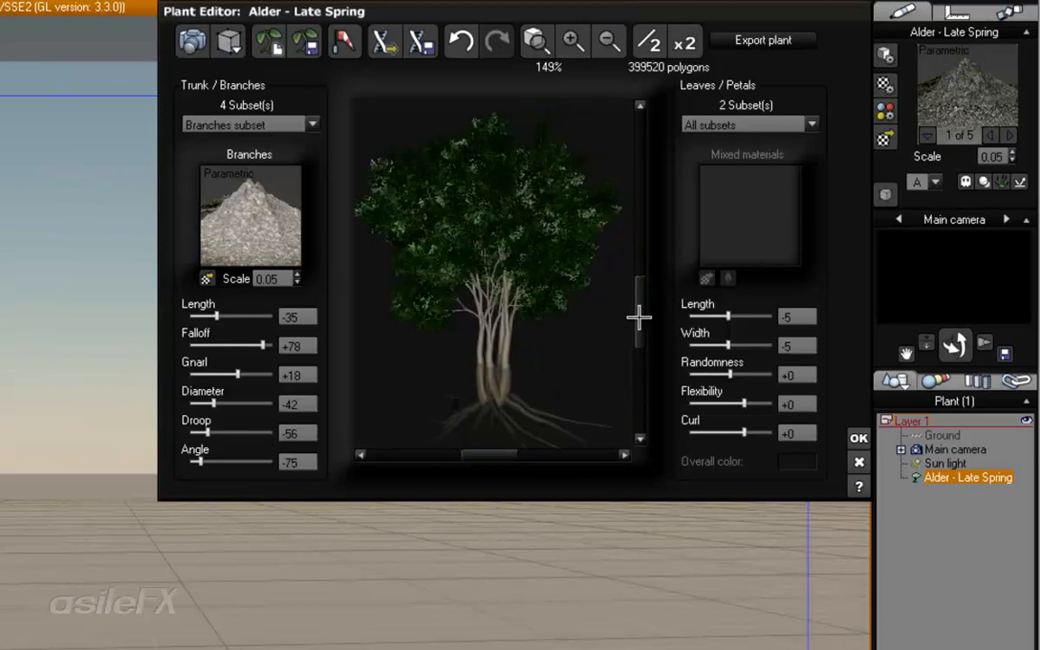
Step: Apply the shortened branches and stems and view the alder from other angles in the scene
left_click(858, 437)
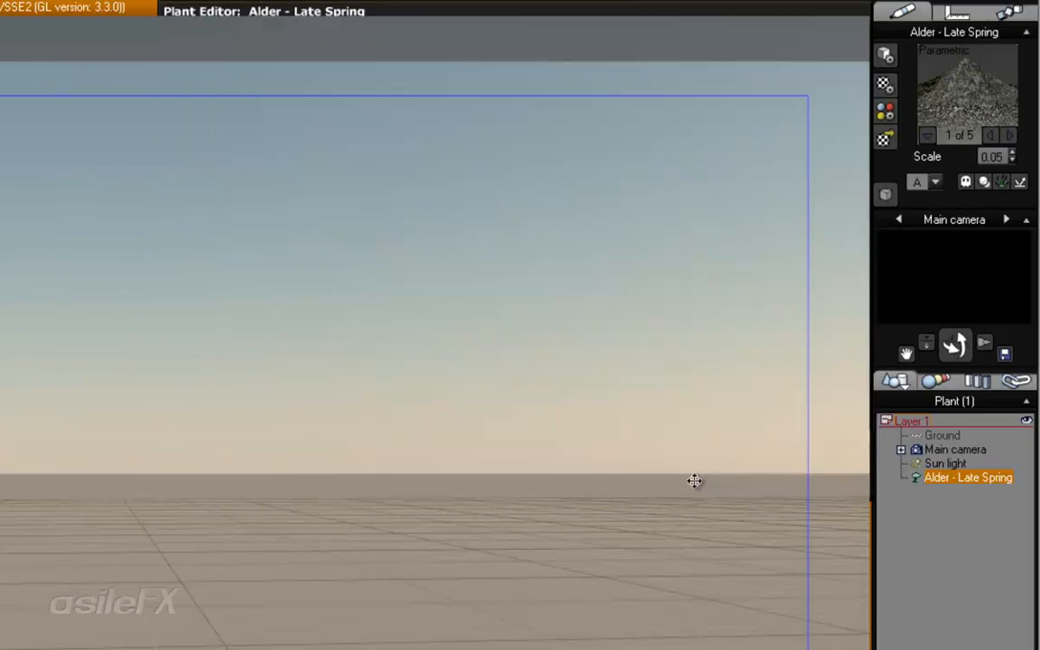
right_click_drag(658, 476, 660, 422)
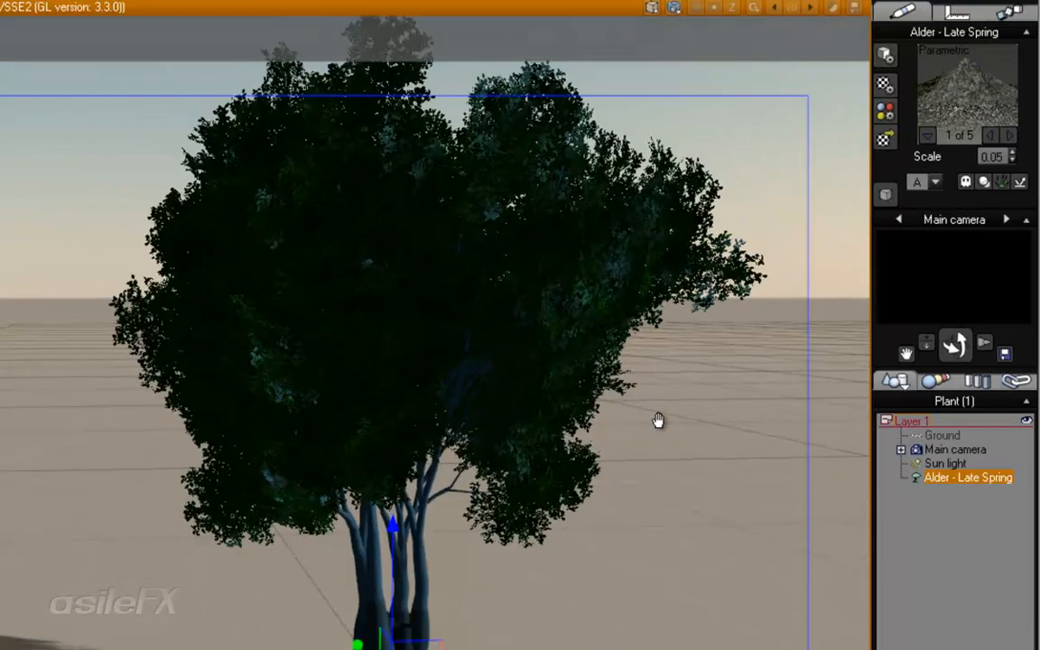
left_click_drag(969, 344, 282, 576)
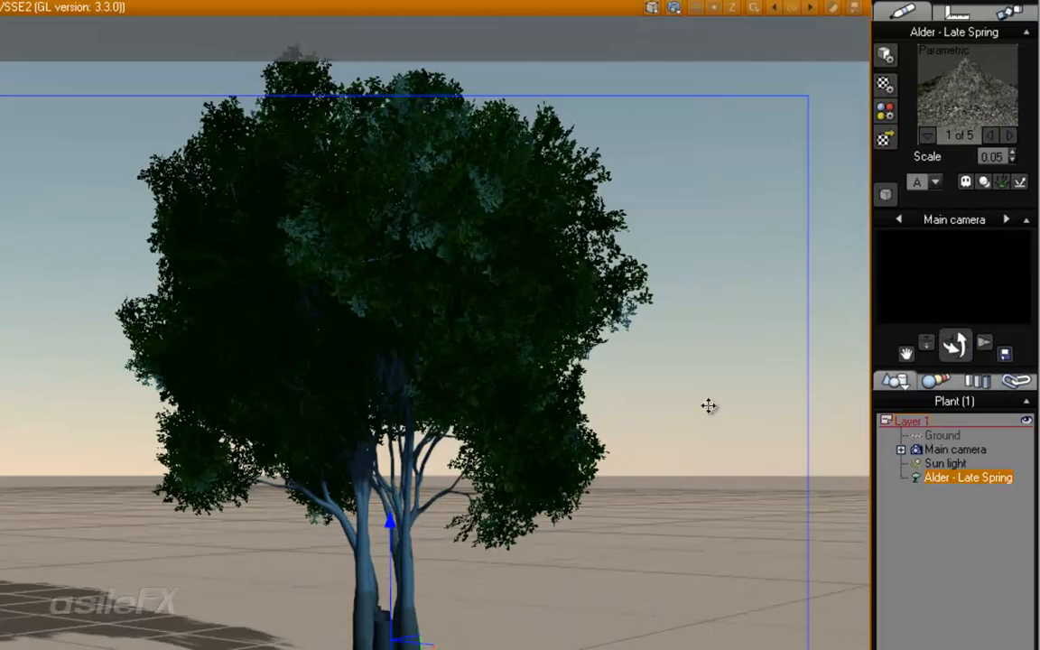
right_click_drag(710, 406, 727, 401)
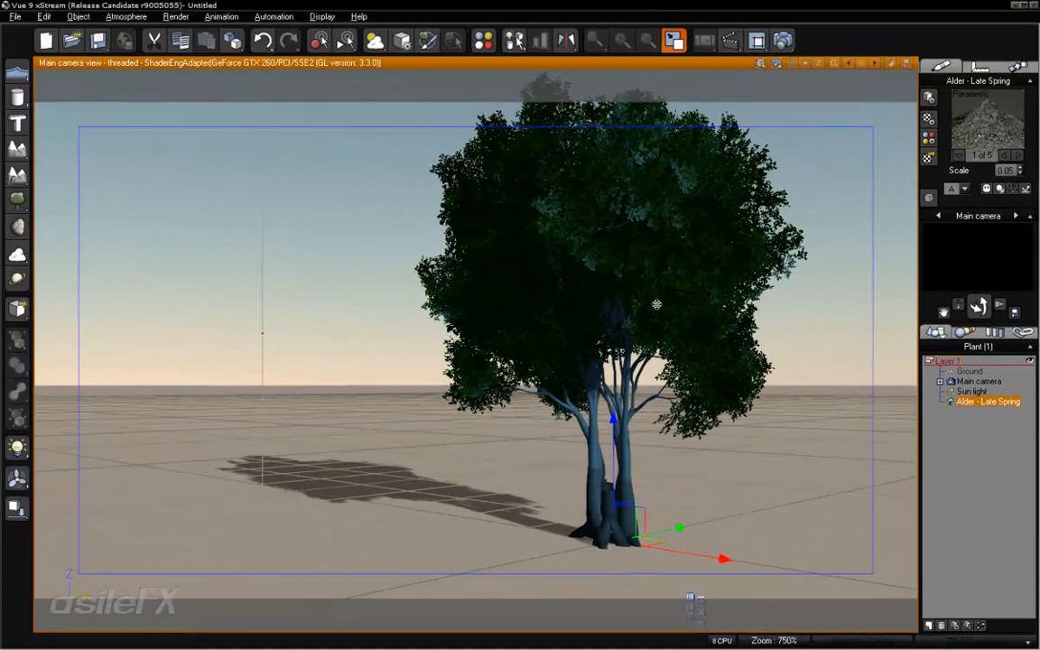
Step: Reopen the alder for editing, view the options for saving it as a vegetation species without saving, and examine the preview
right_click(637, 307)
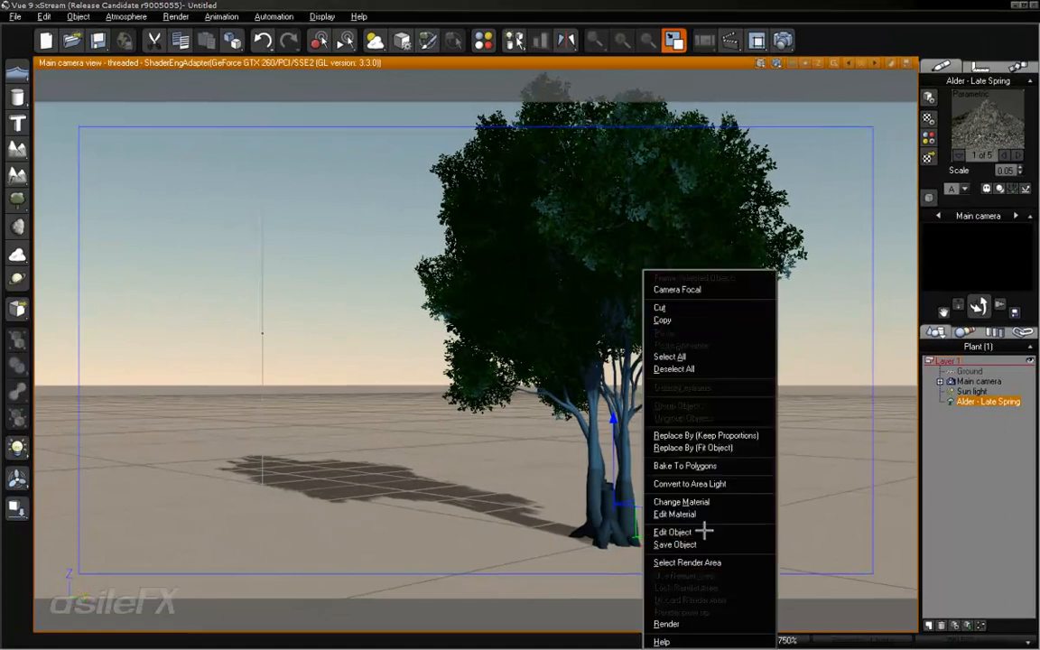
left_click(605, 288)
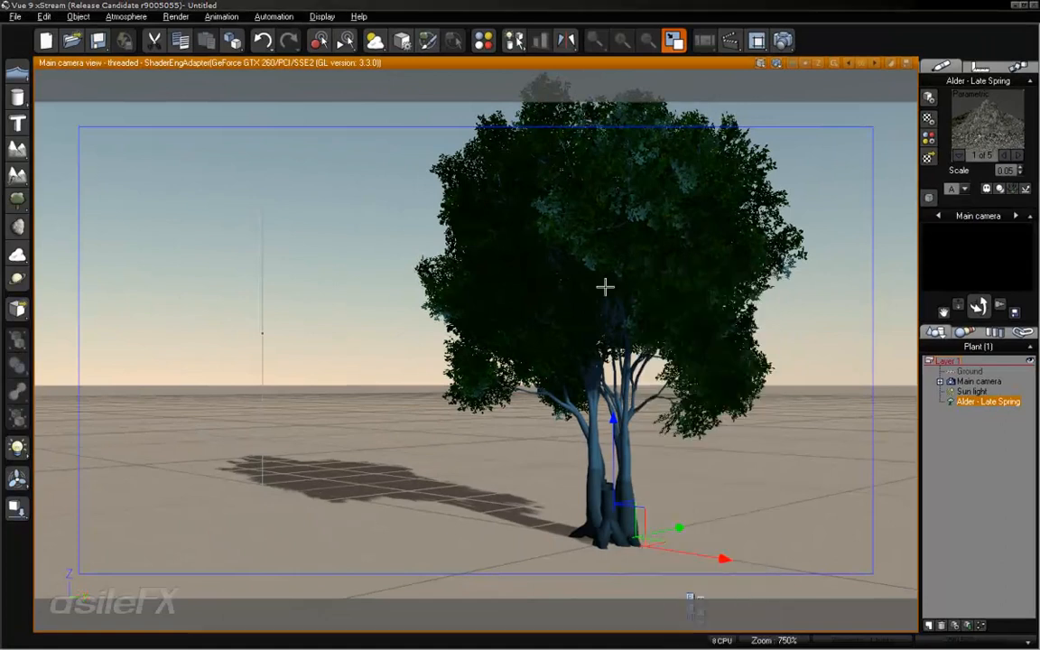
double_click(631, 239)
left_click_drag(642, 241, 655, 215)
left_click_drag(684, 256, 676, 235)
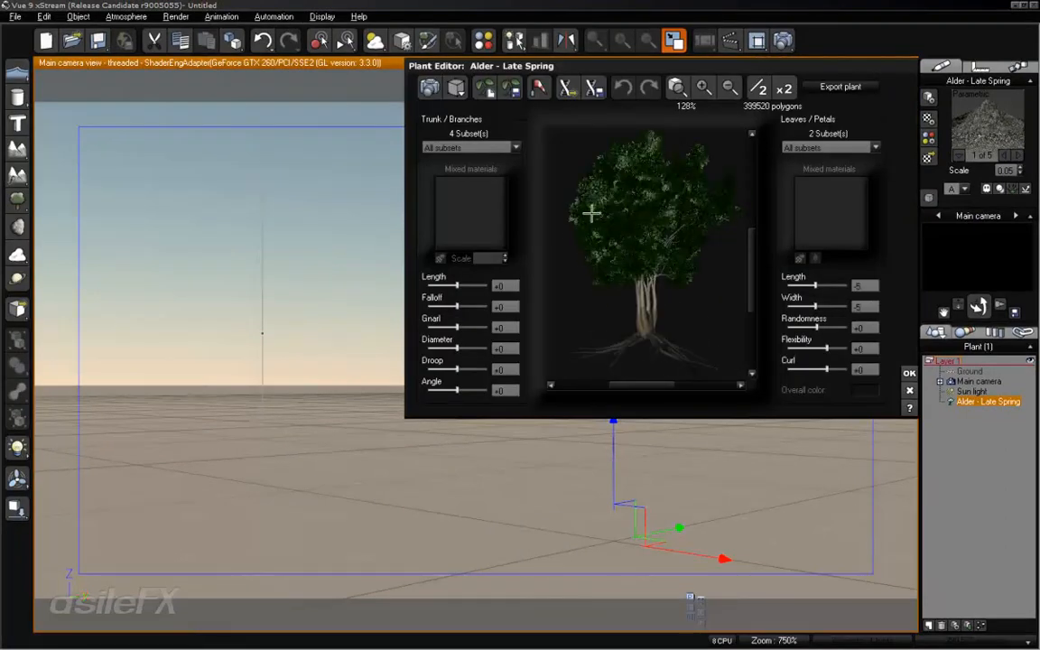
left_click(602, 86)
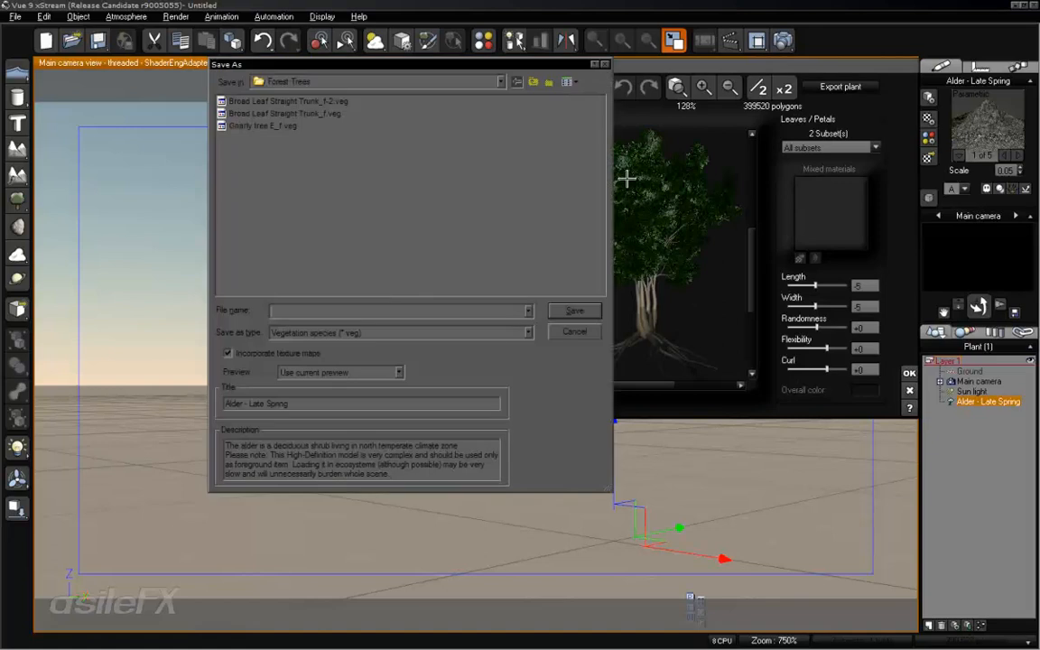
key("Escape")
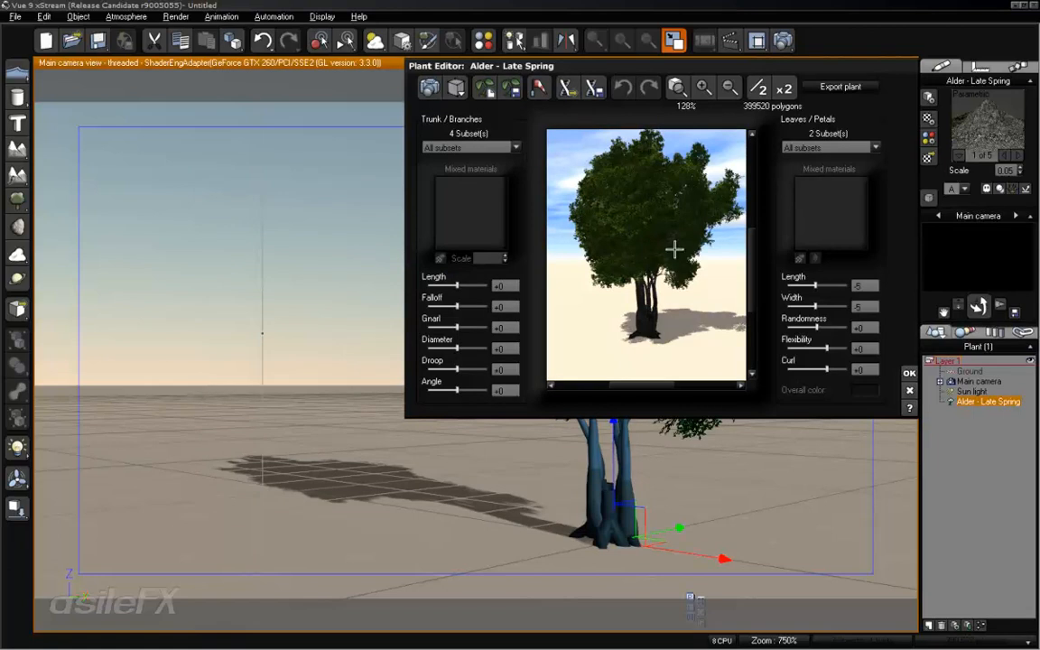
left_click_drag(674, 250, 742, 228)
Step: Display the Leaves 1 subset's material and settings, then close the Plant Editor with its changes accepted
left_click(838, 147)
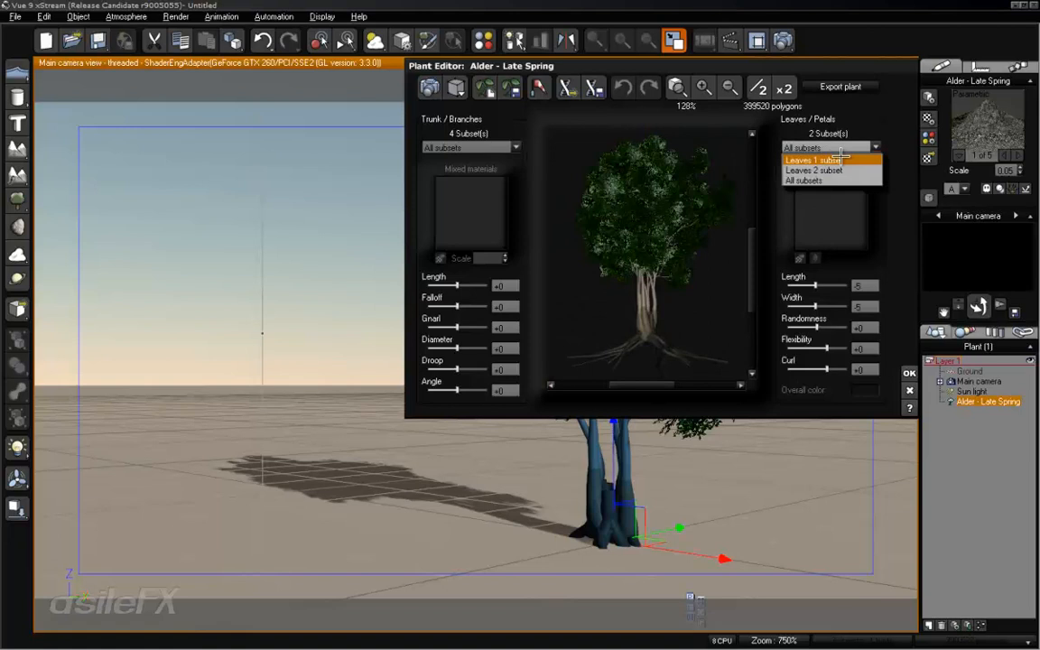
left_click(841, 158)
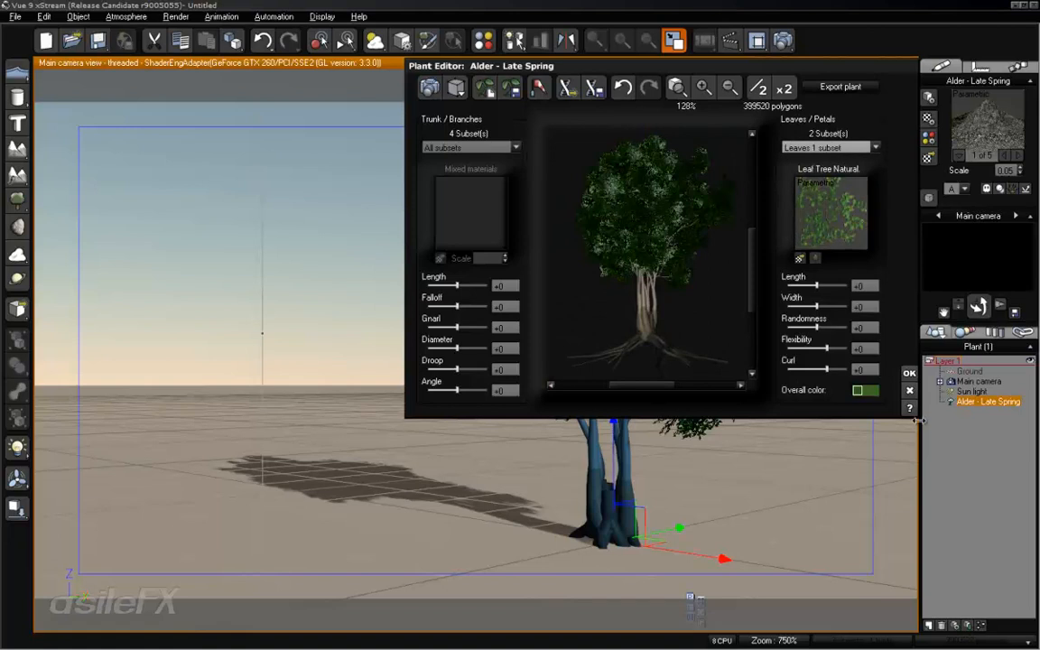
left_click(910, 373)
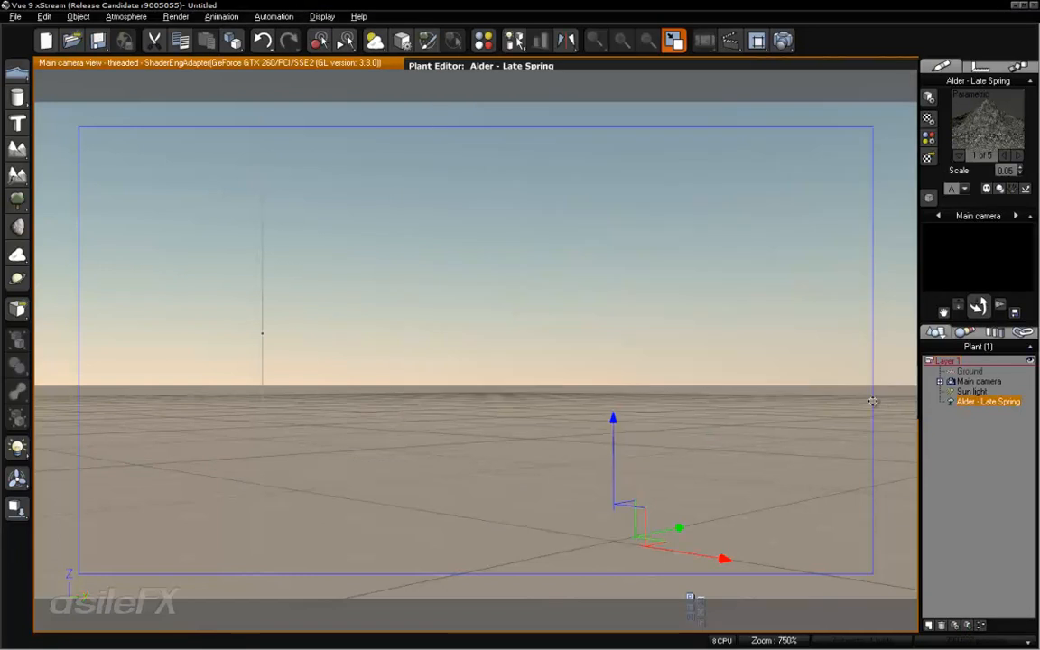
Step: Select the alder, open its fifth material, Leaf Tree Natural, in the Advanced Material Editor, and bring up the plant's list of materials
left_click(982, 431)
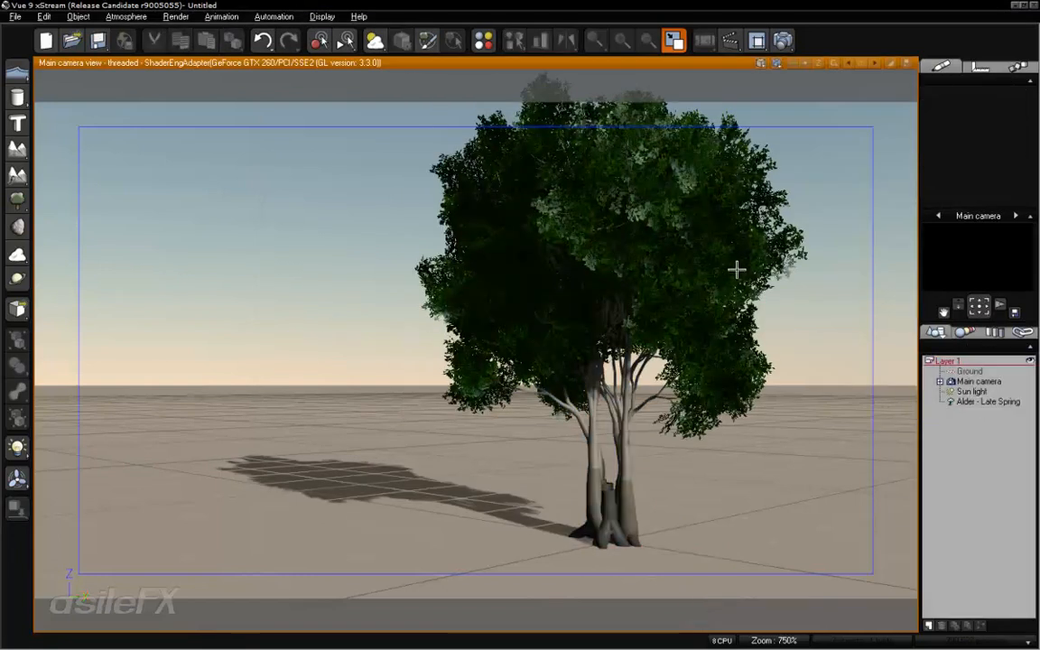
left_click(982, 403)
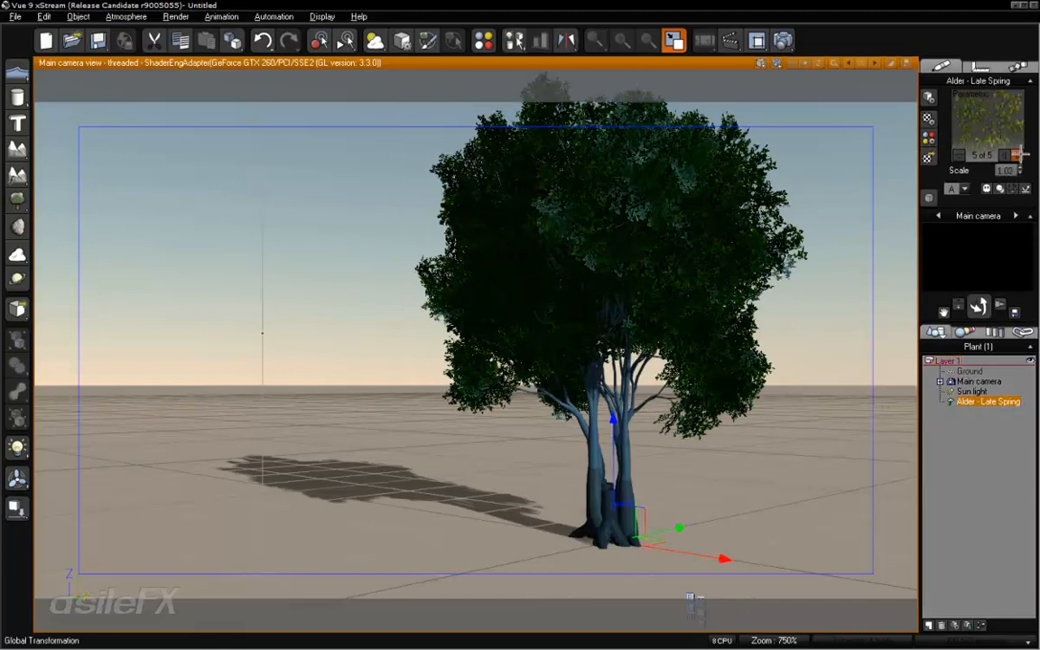
left_click(1018, 155)
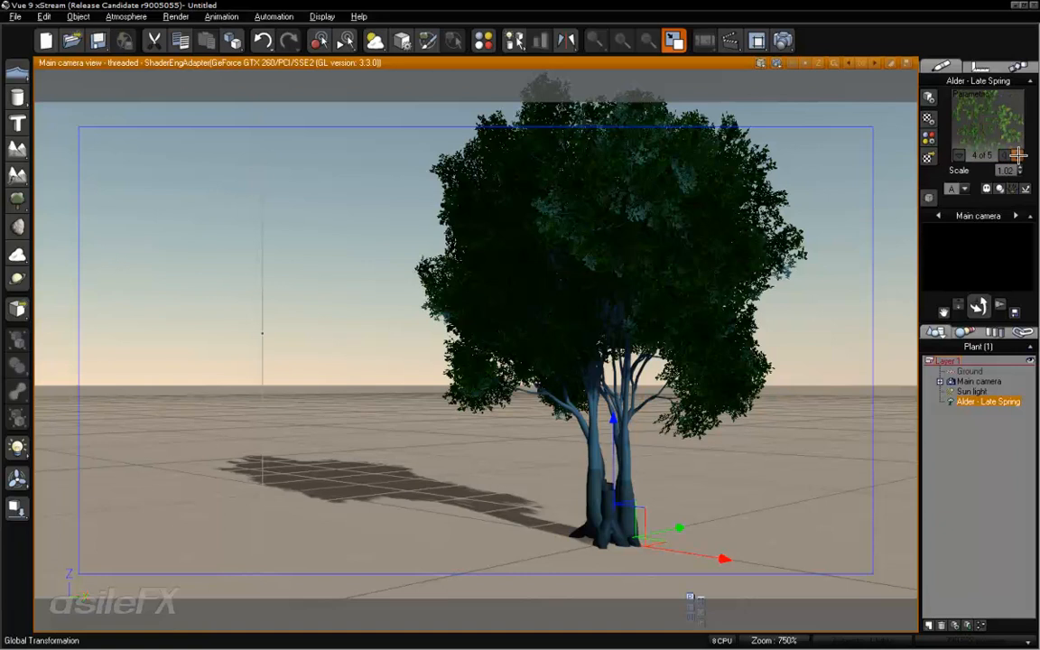
left_click(1018, 155)
double_click(1005, 120)
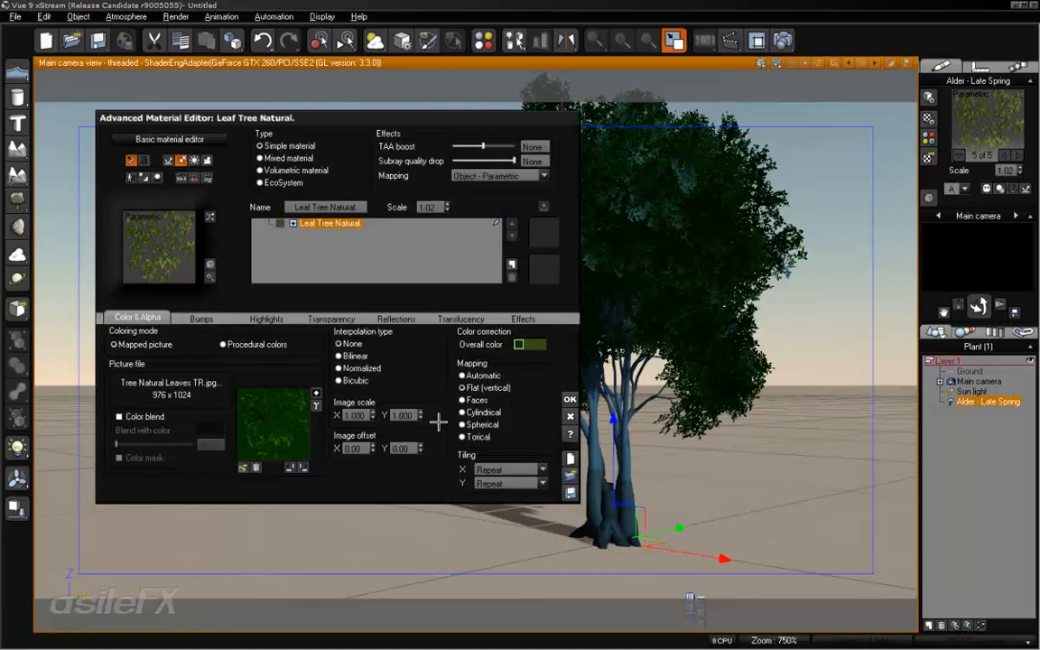
right_click(1001, 120)
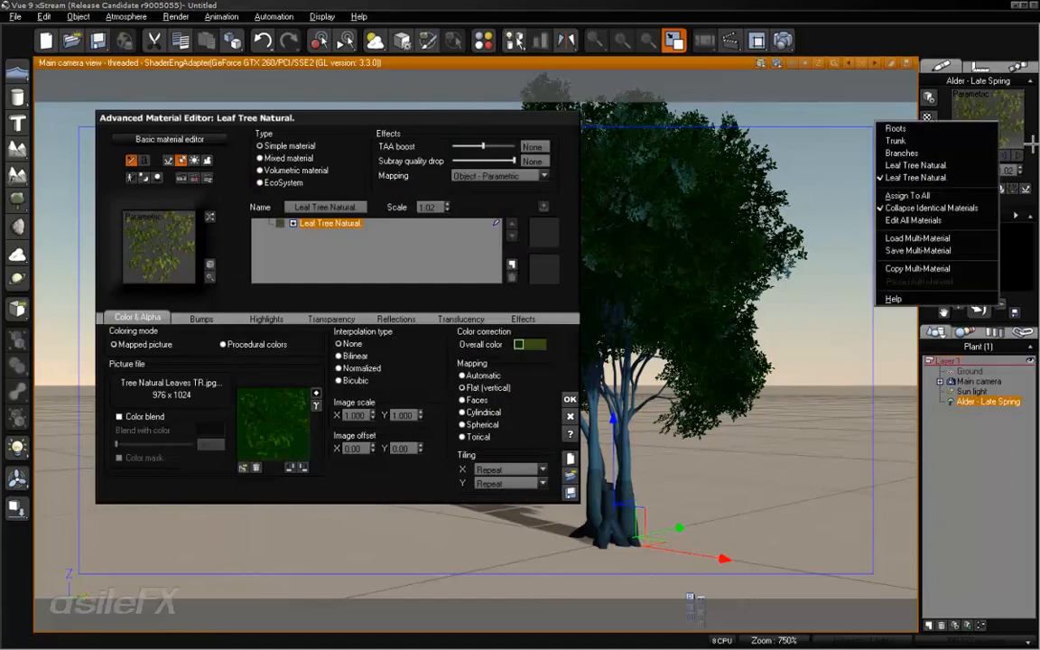
Step: Step through the alder's materials to the branches material and back to the fifth one, and display the scene's material summary
left_click(1020, 153)
left_click(1016, 155)
left_click(1016, 155)
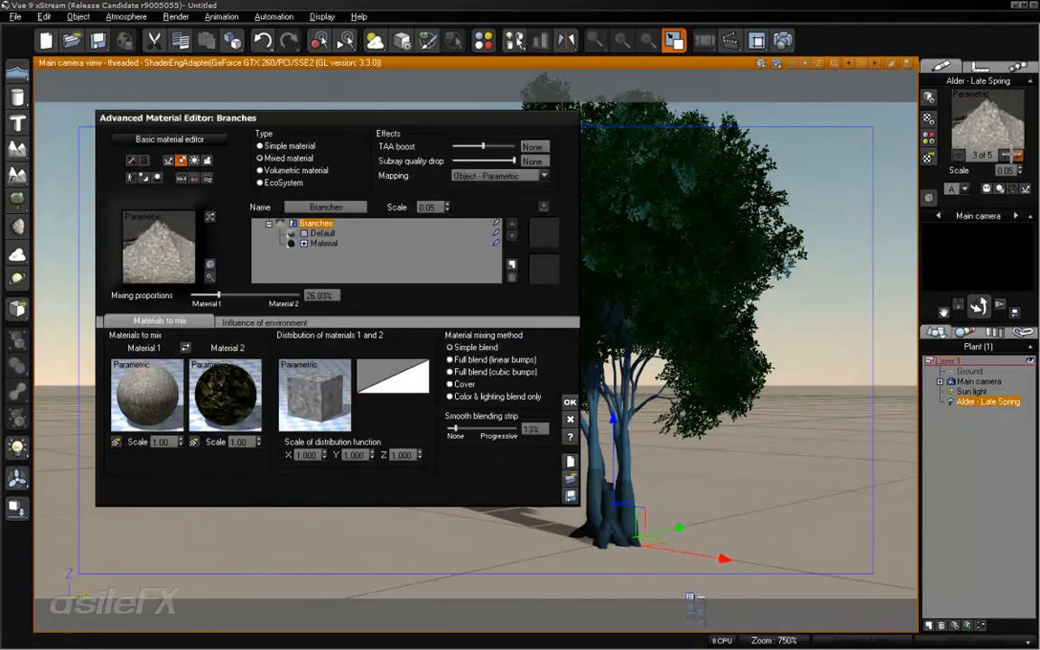
left_click(1014, 156)
left_click(1015, 156)
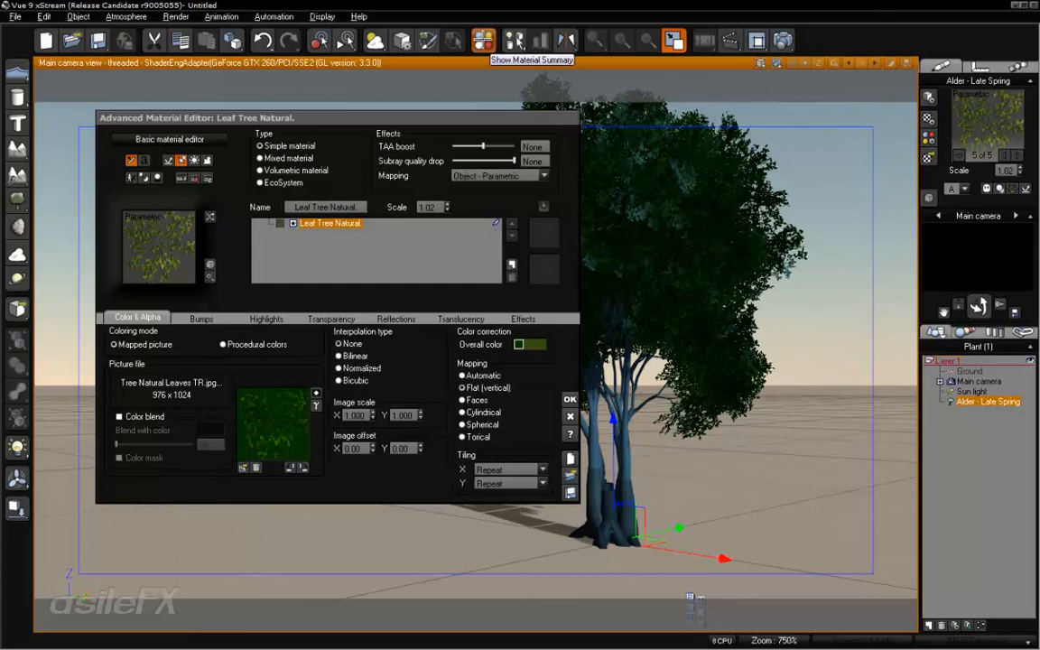
left_click(513, 40)
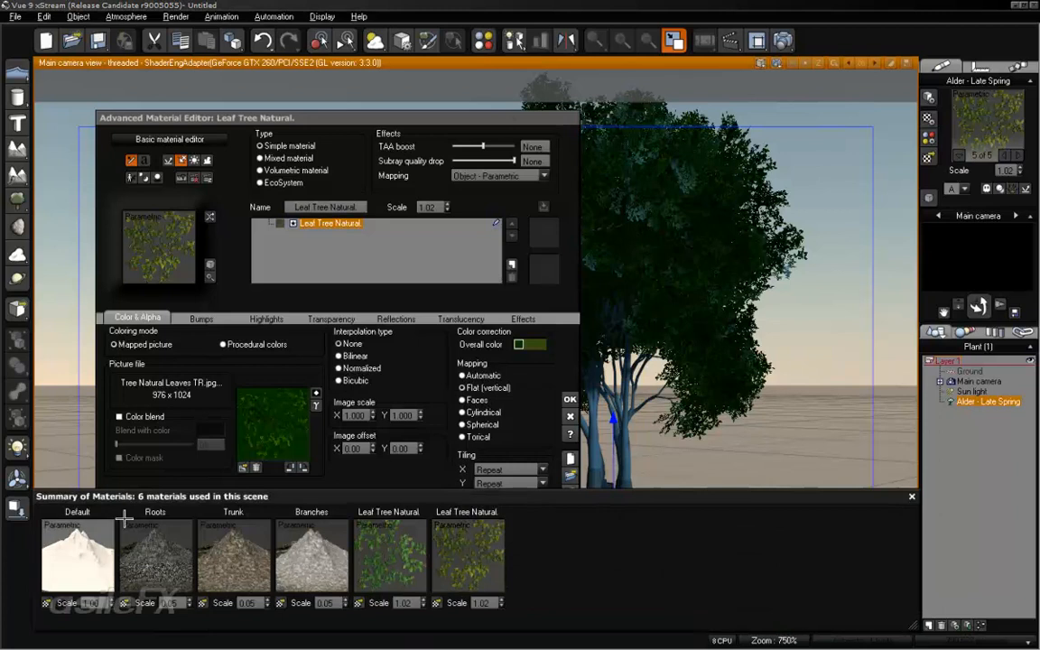
Step: Turn off variable transparency for the fifth material, Leaf Tree Natural, accept the change and close the material summary
left_click(331, 319)
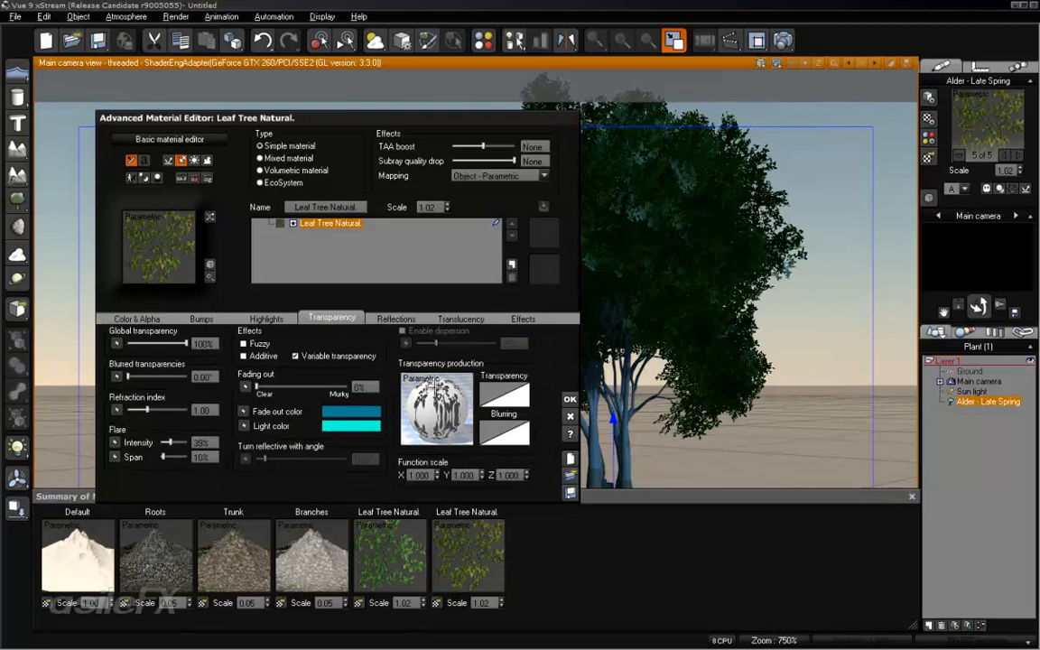
left_click(368, 356)
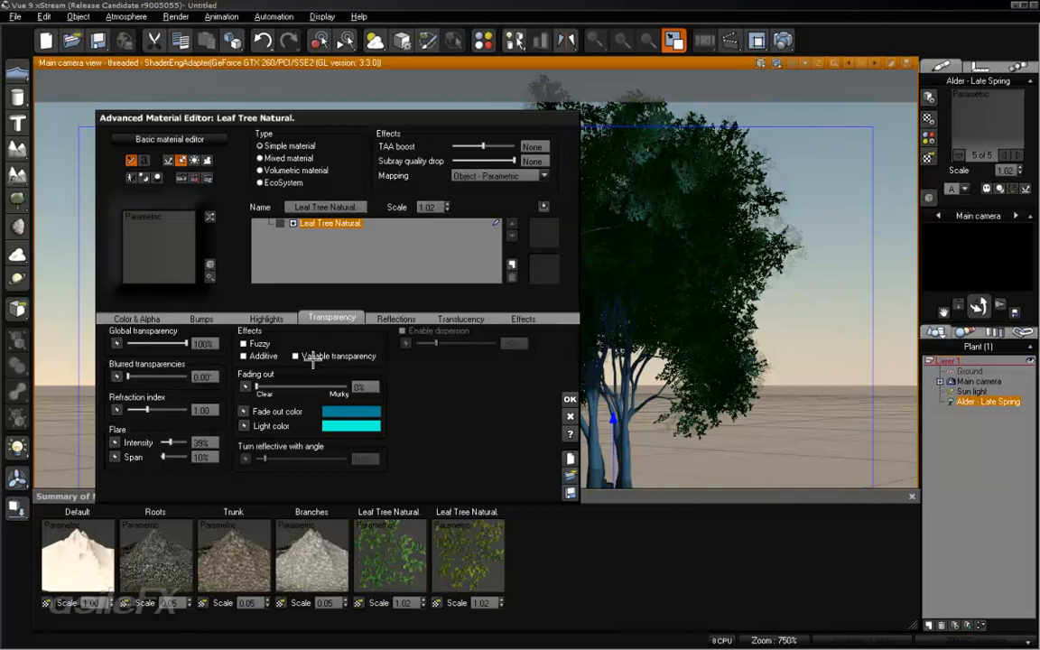
left_click(569, 397)
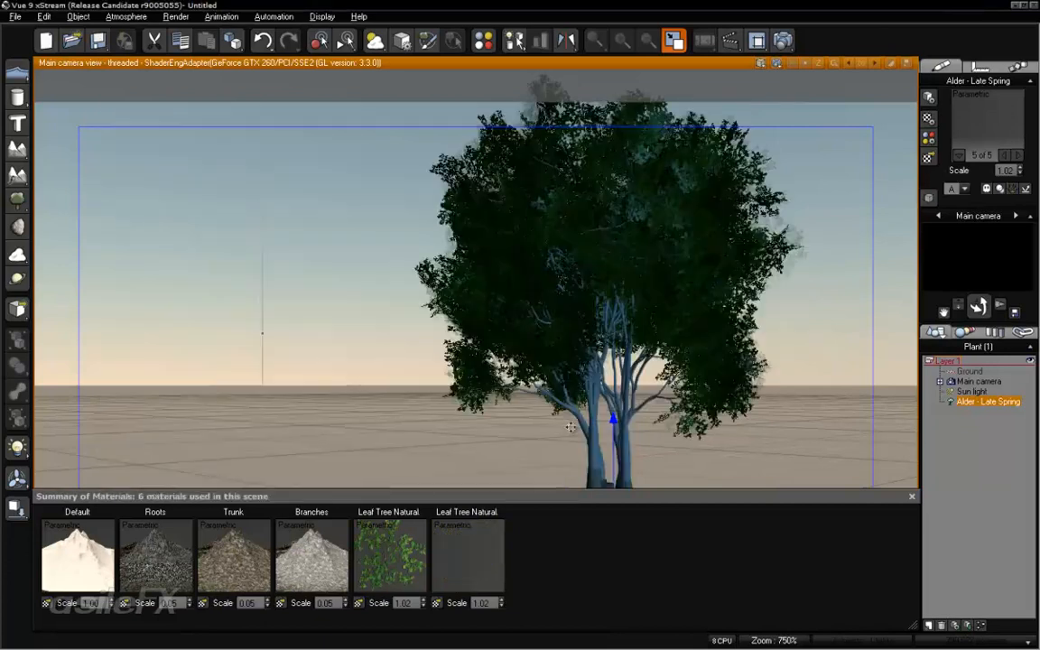
left_click(912, 496)
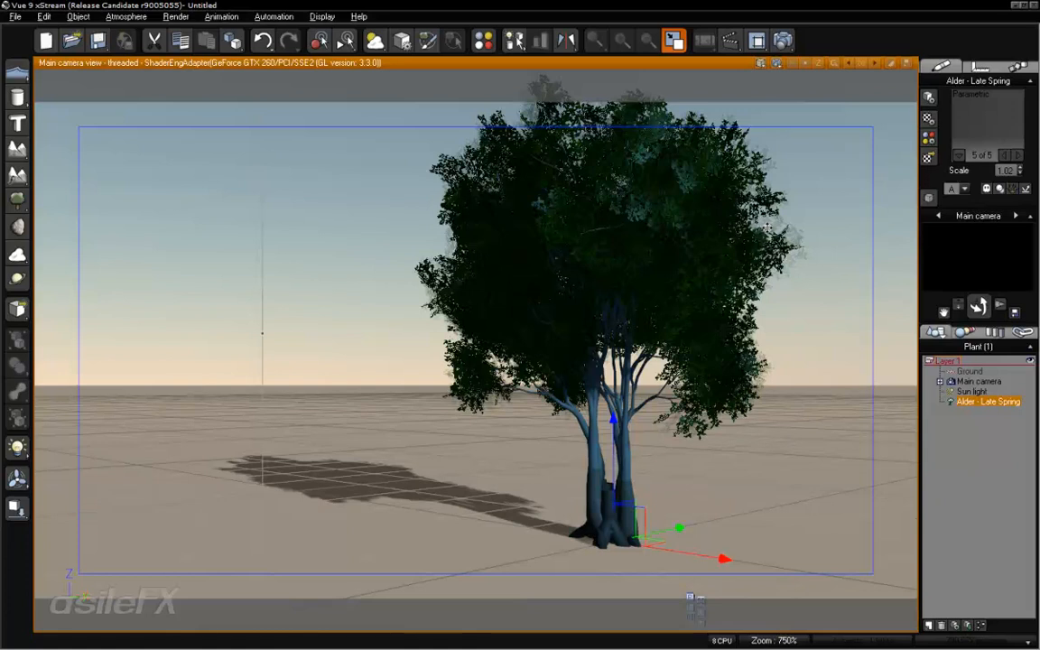
Step: Frame the alder's crown up close and render it to screen with the Final quality preset
right_click_drag(787, 213, 706, 317)
scroll(779, 241, "up", 4)
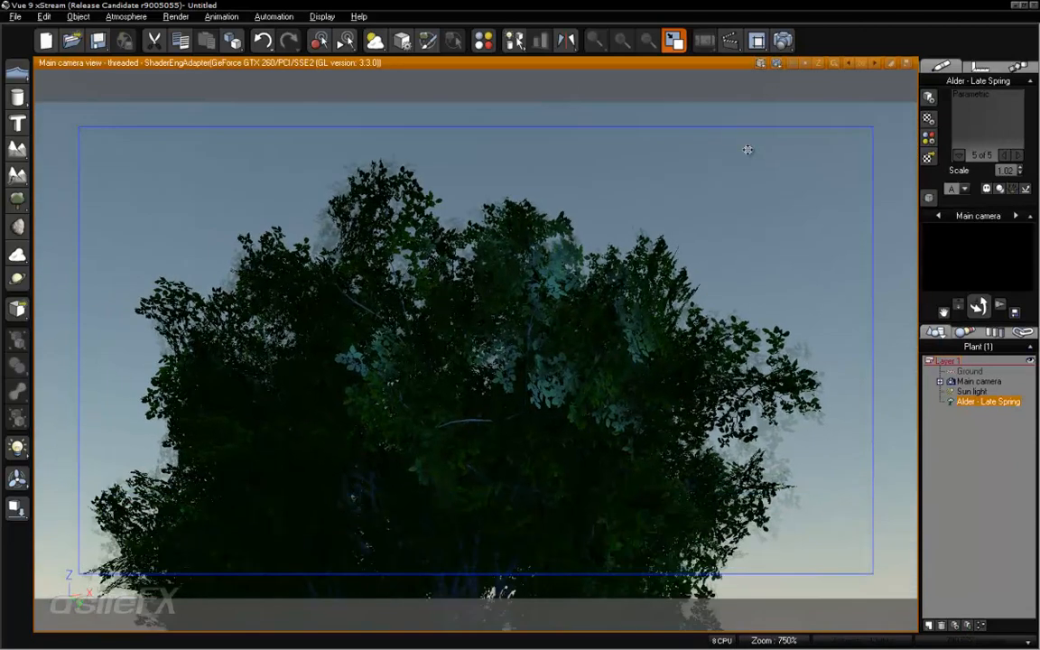
left_click(784, 41)
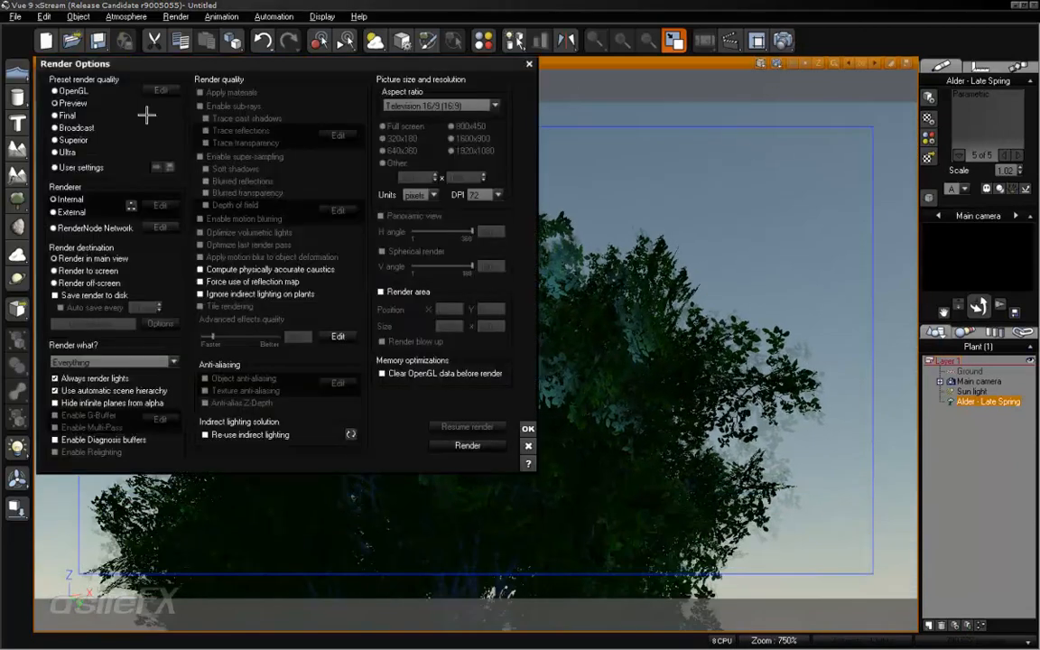
left_click(63, 115)
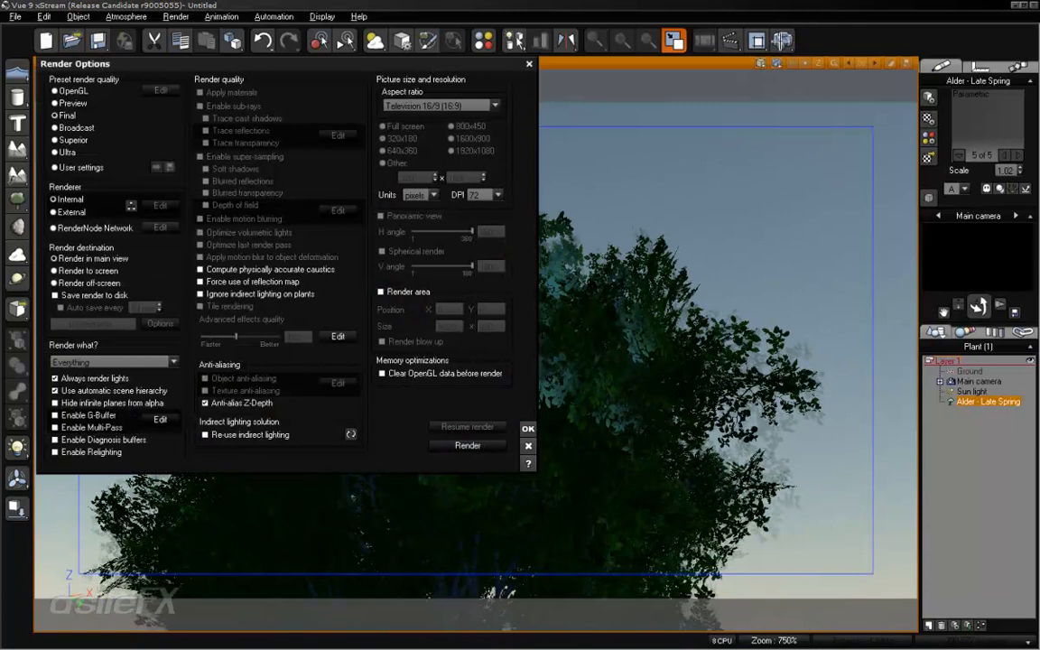
left_click_drag(412, 58, 840, 64)
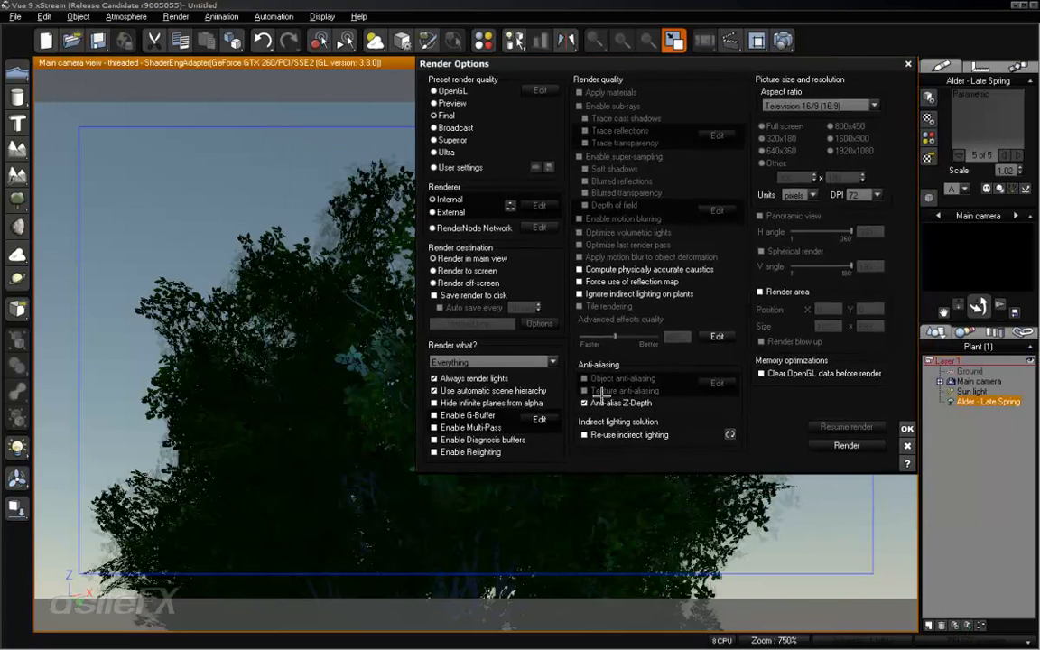
left_click(435, 271)
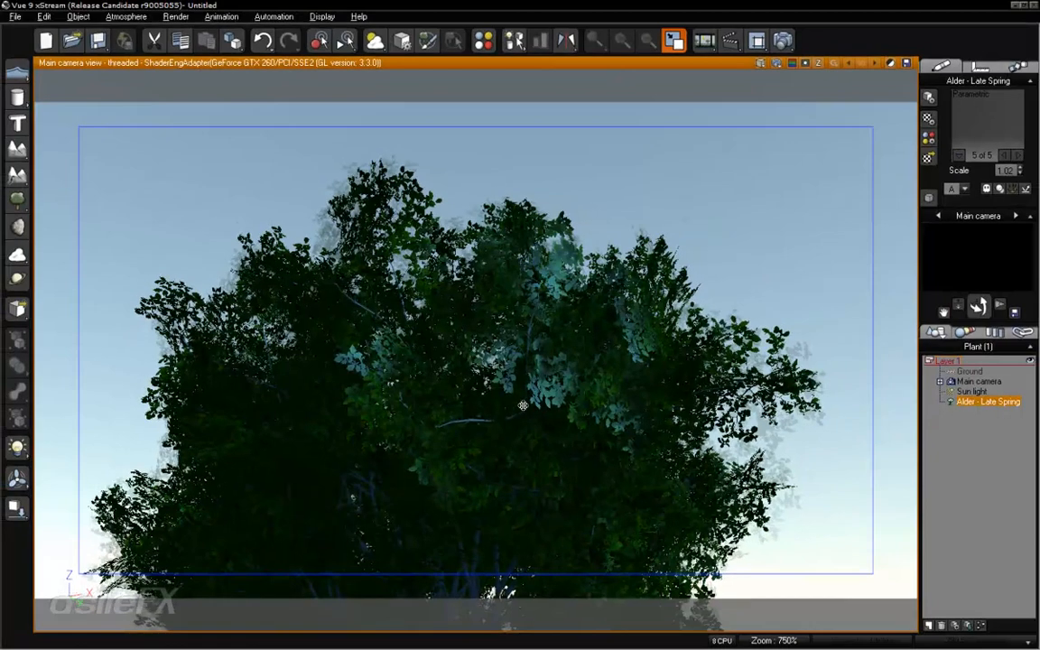
Step: Set the length and width of the alder's Leaves 2 subset to -100, apply the changes and deselect the tree
right_click(523, 406)
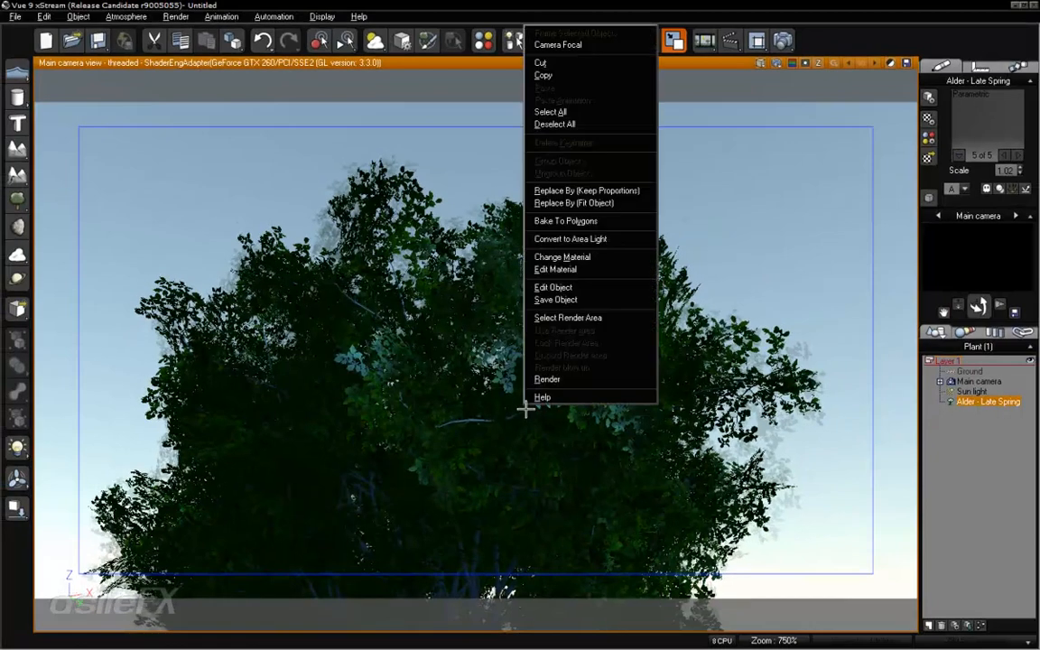
left_click(587, 288)
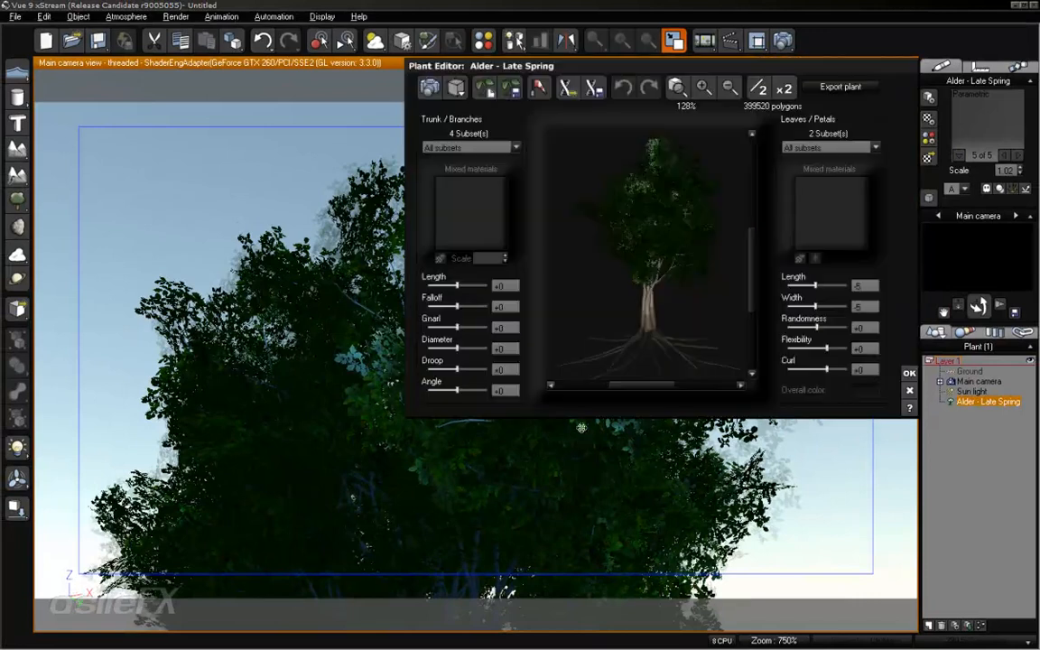
left_click(820, 147)
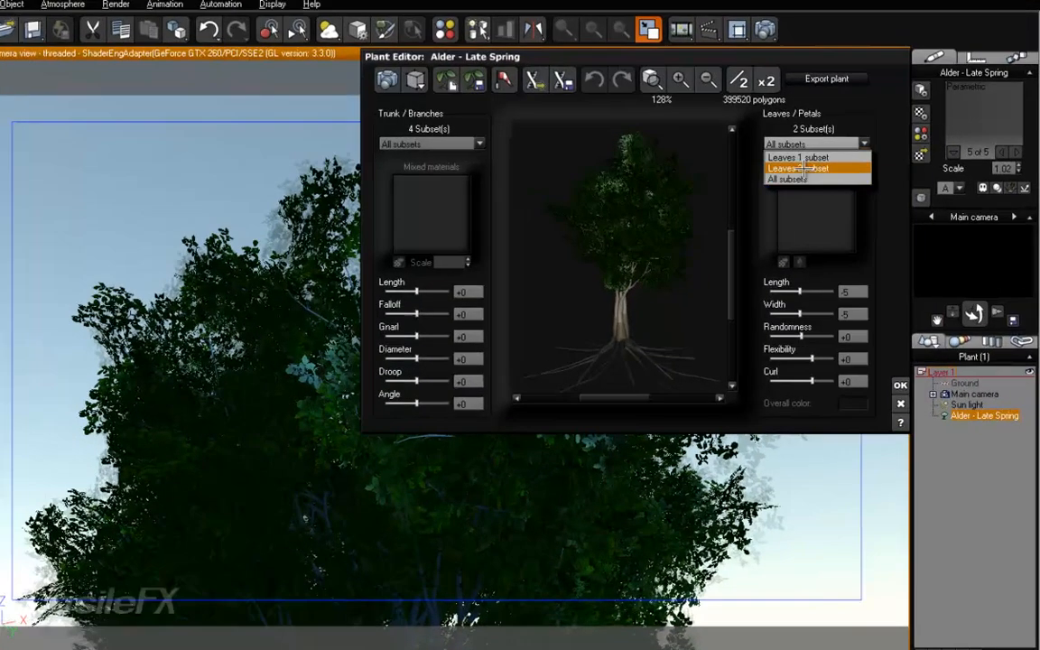
left_click(799, 168)
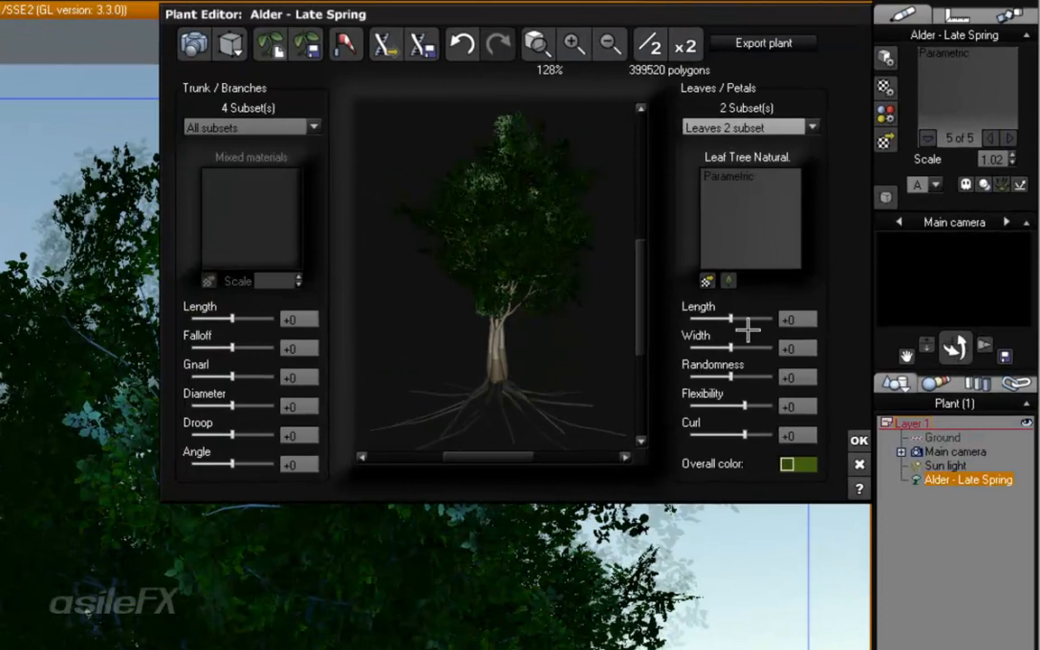
left_click_drag(731, 319, 678, 318)
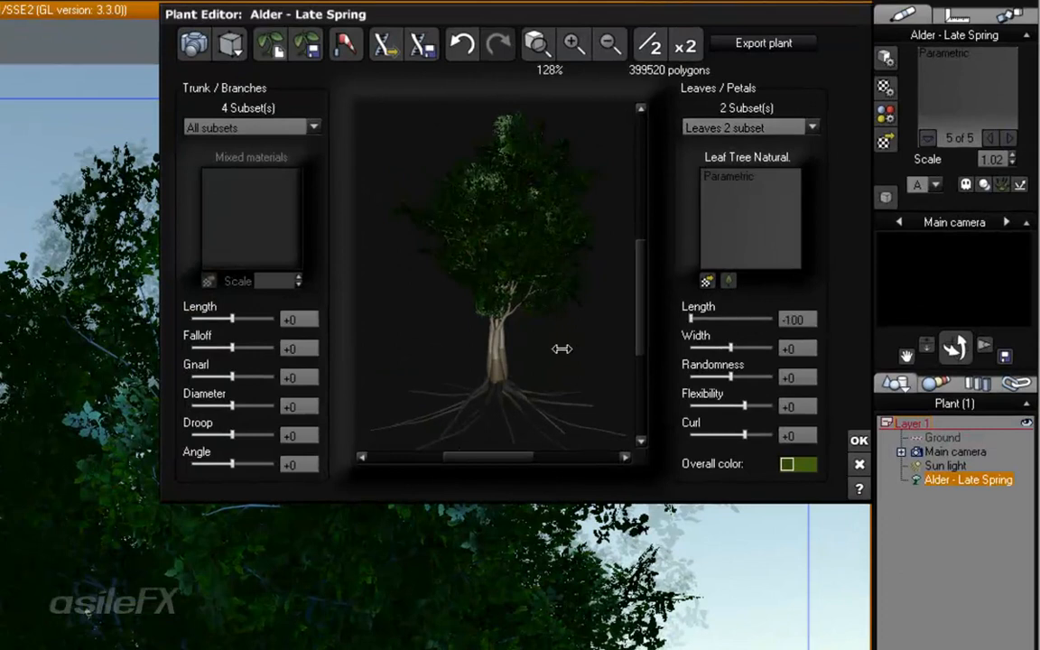
left_click_drag(730, 348, 688, 348)
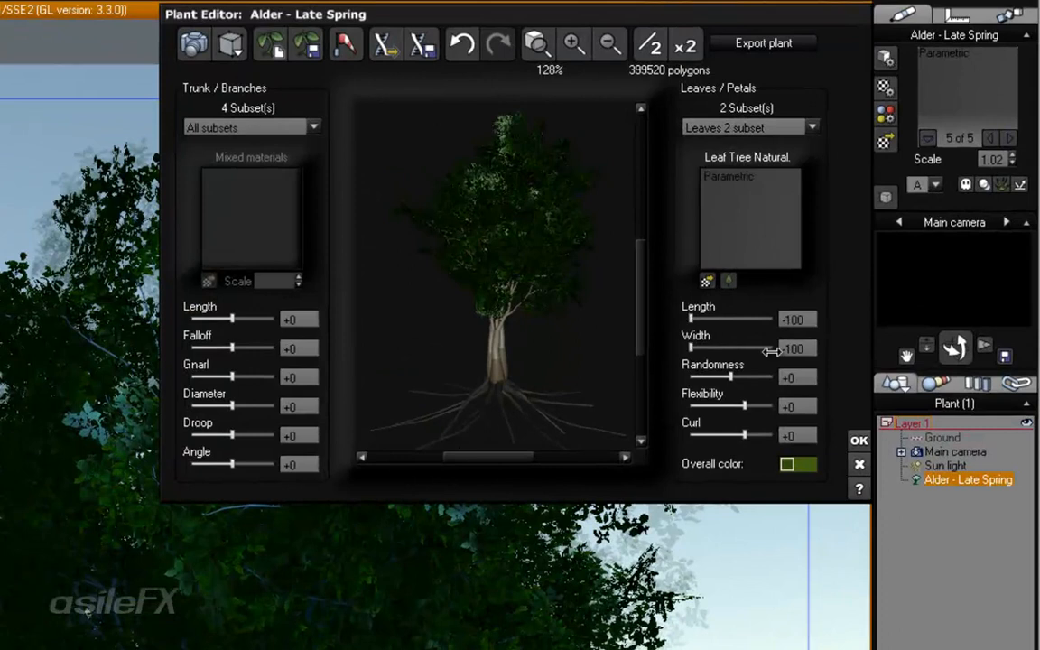
left_click(859, 440)
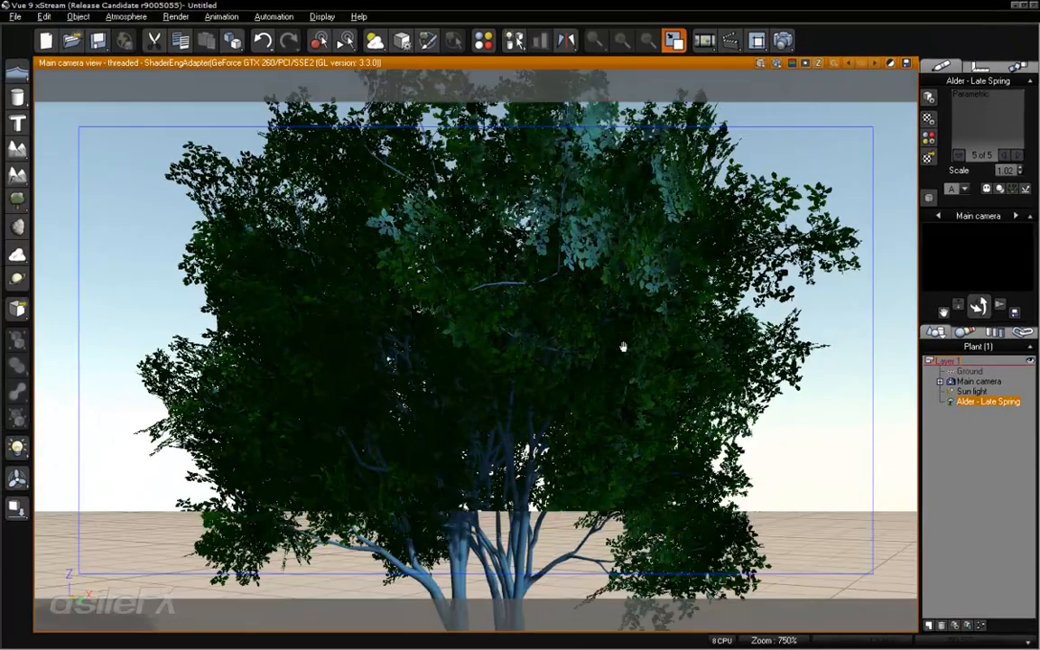
right_click_drag(623, 347, 624, 341)
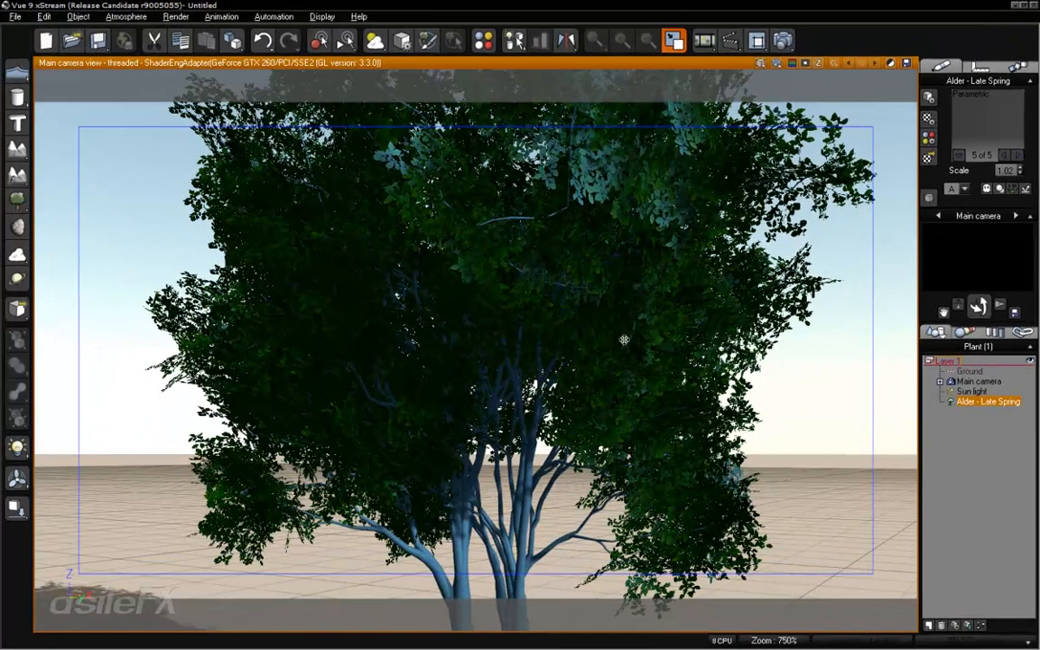
scroll(614, 311, "down", 2)
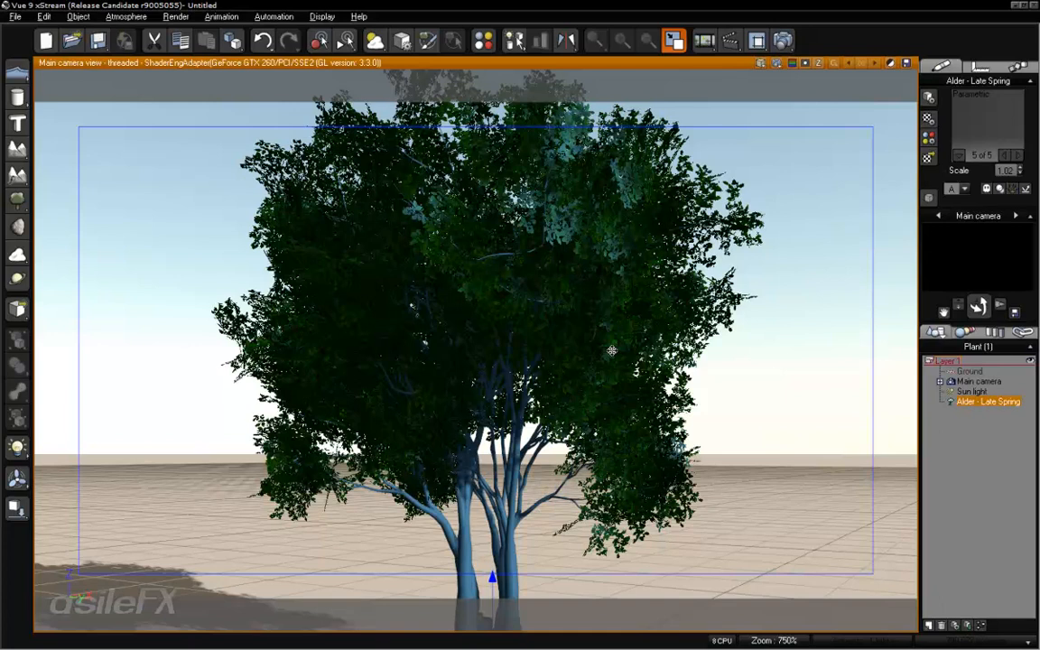
left_click(611, 351)
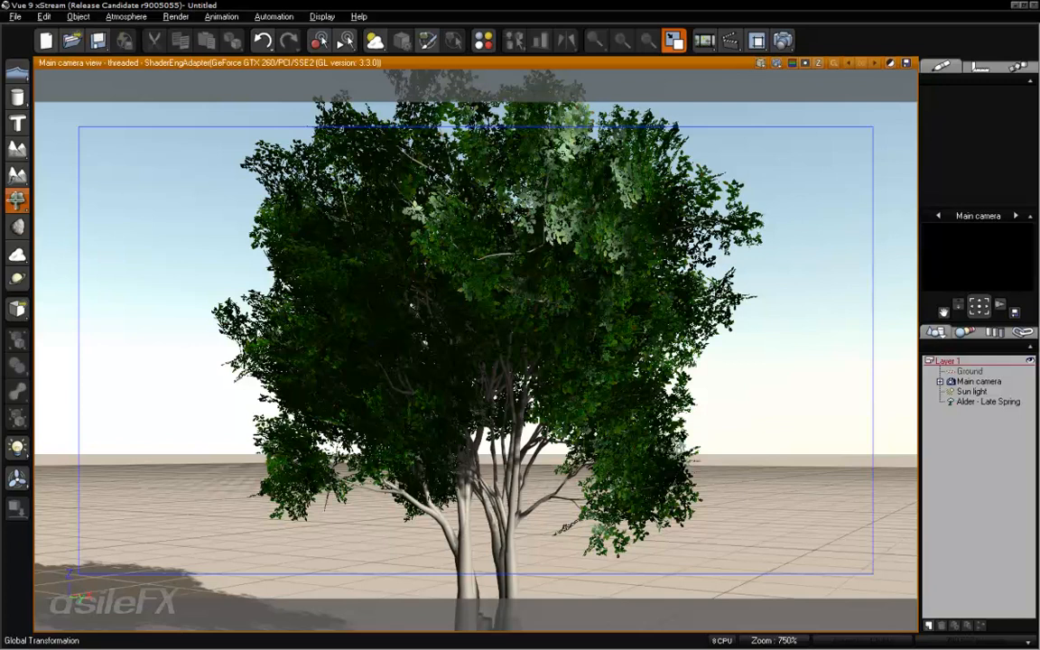
Step: Add a Wild Plant from the Grasses - Plants collection and examine it from several angles in the Plant Editor
left_click(18, 200)
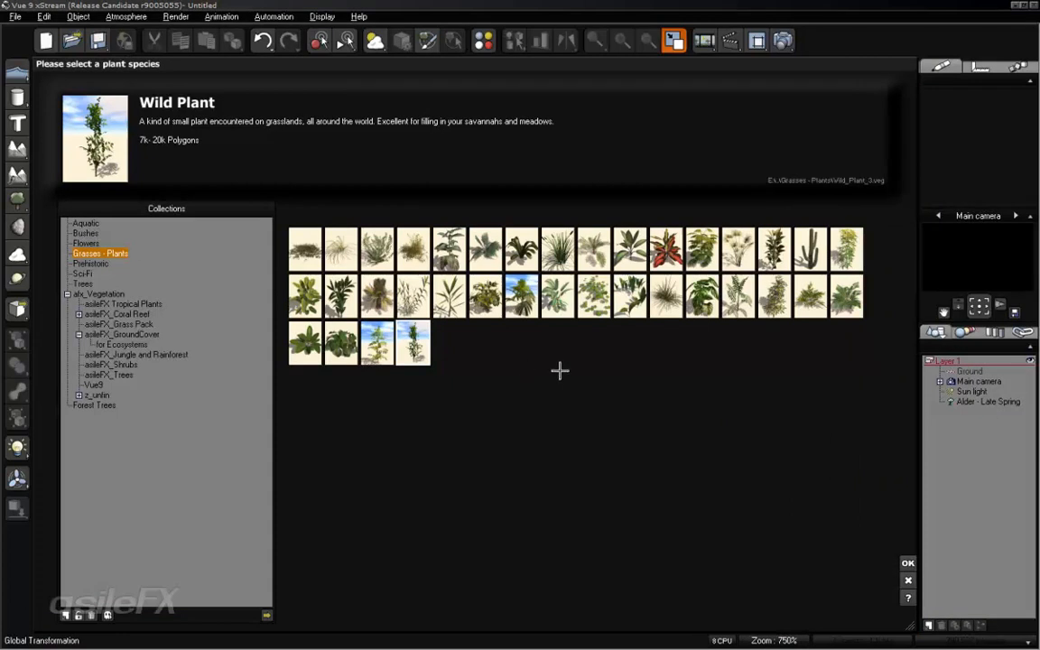
left_click(909, 564)
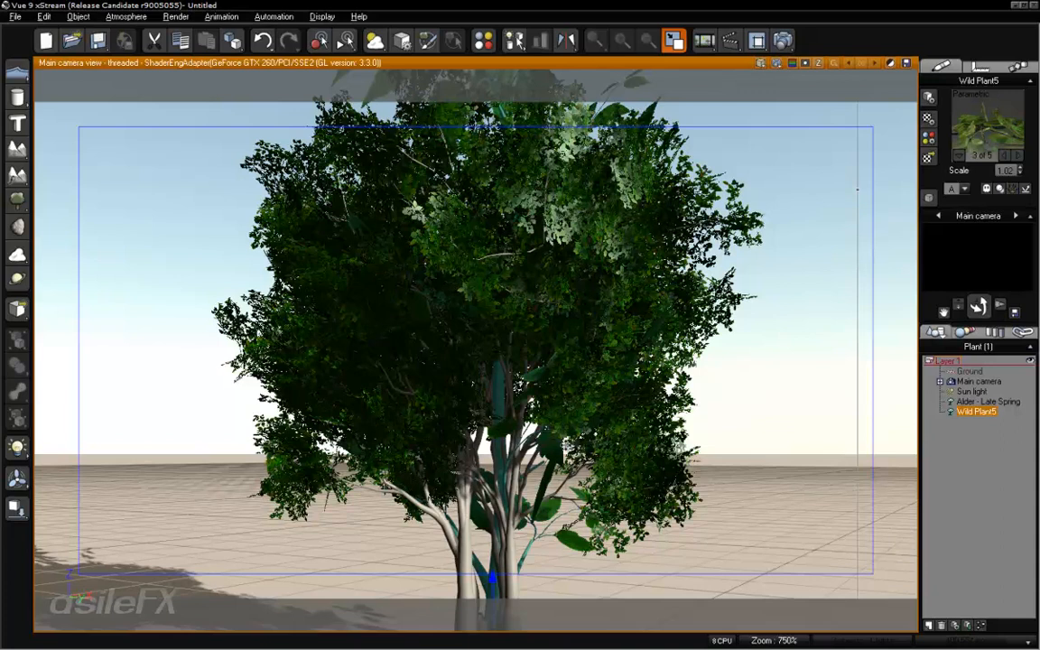
right_click(569, 444)
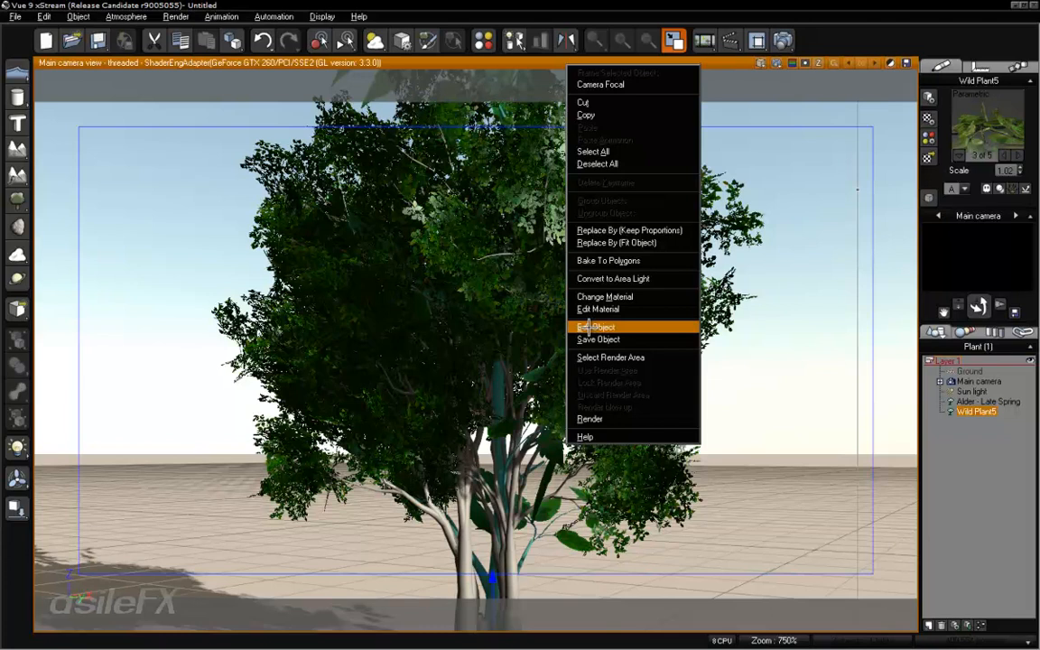
left_click(588, 327)
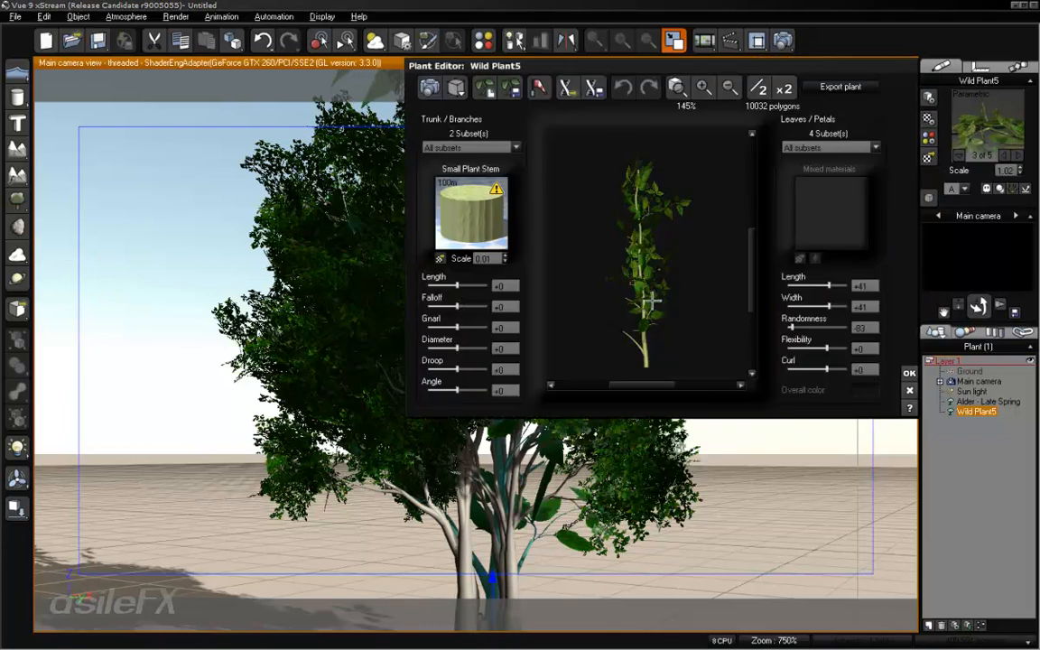
left_click_drag(652, 300, 647, 287)
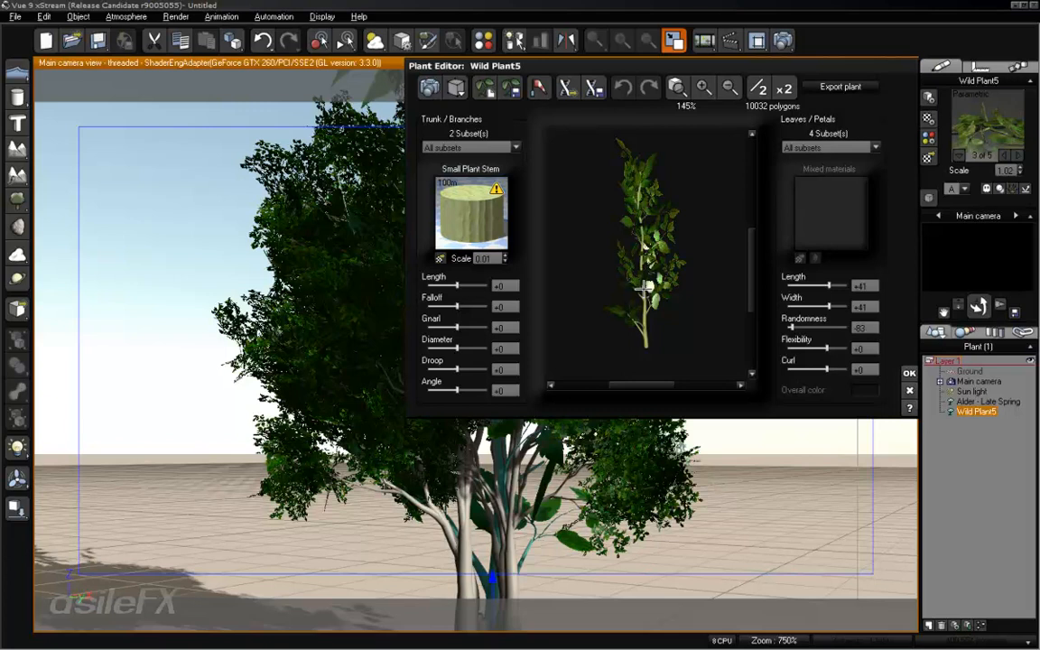
left_click_drag(647, 287, 632, 216)
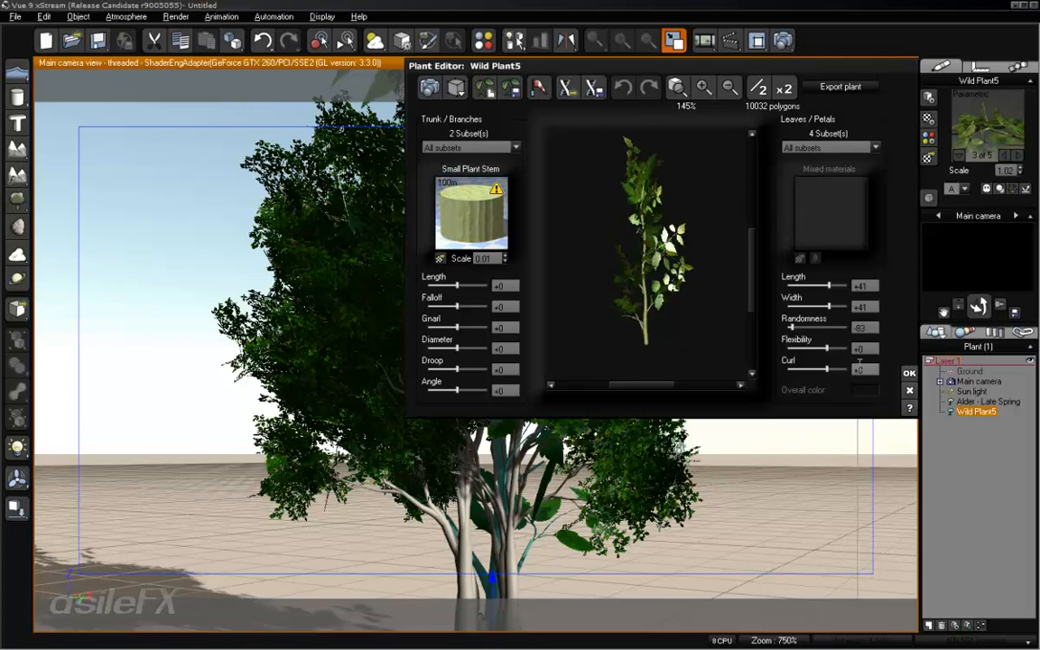
left_click(908, 387)
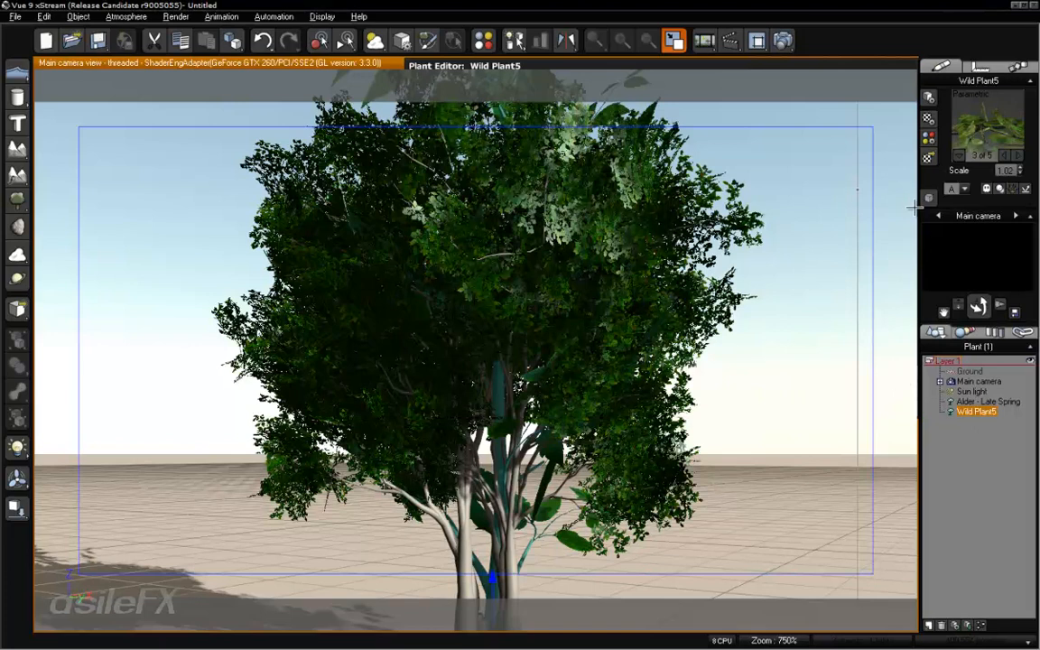
Step: Open the wild plant's second material, Weedleaf 1, in the Advanced Material Editor
left_click(986, 124)
mouse_move(903, 142)
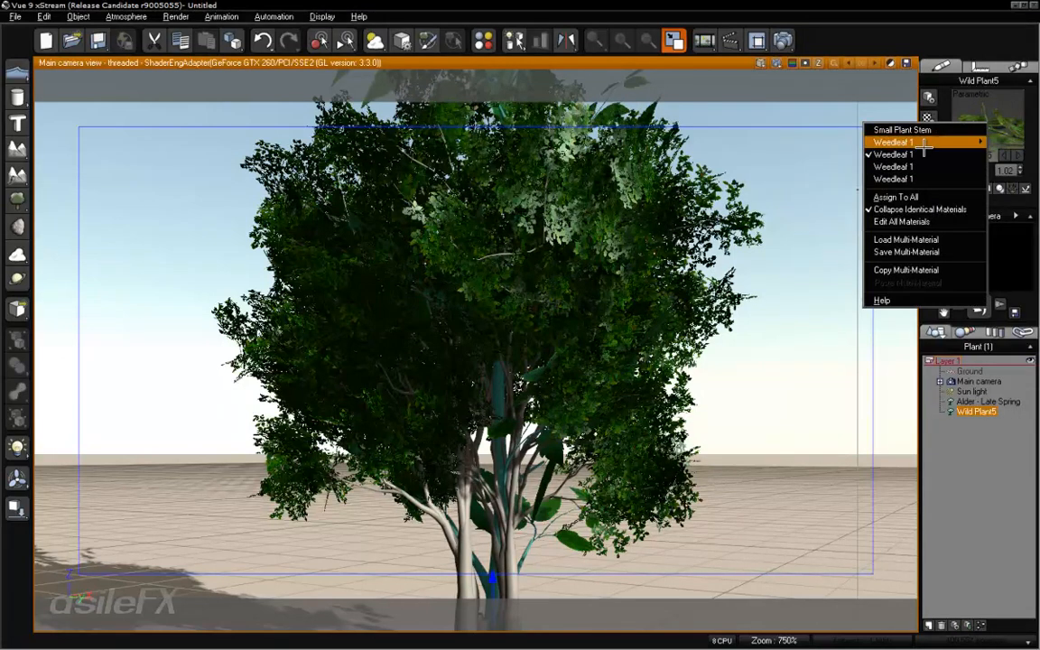
left_click(806, 142)
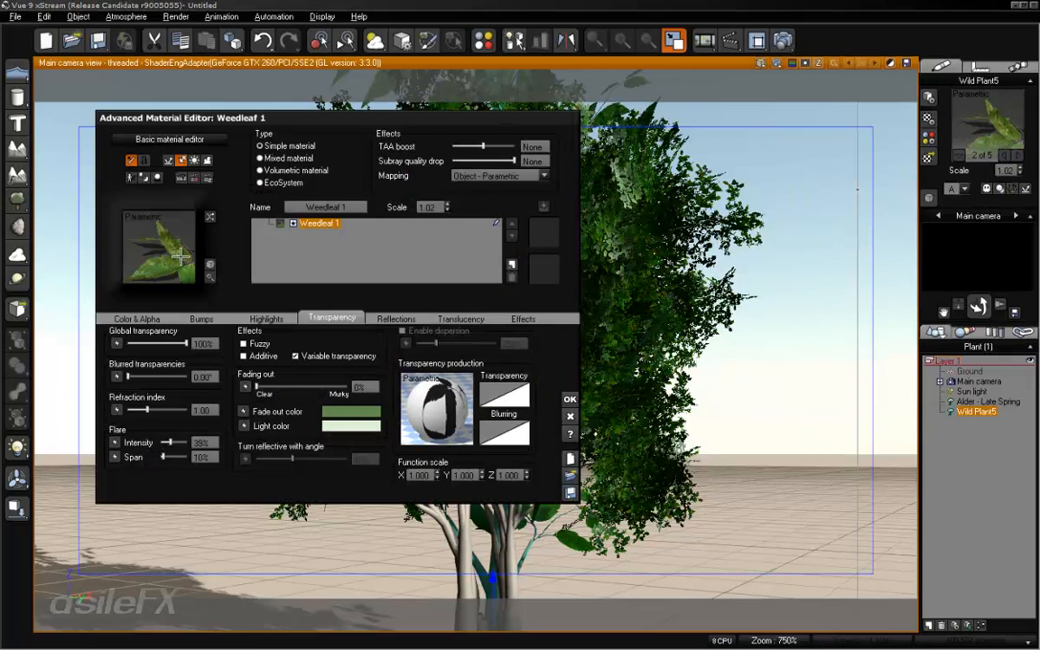
Step: Display the material preview options from the program's general preferences
left_click(15, 17)
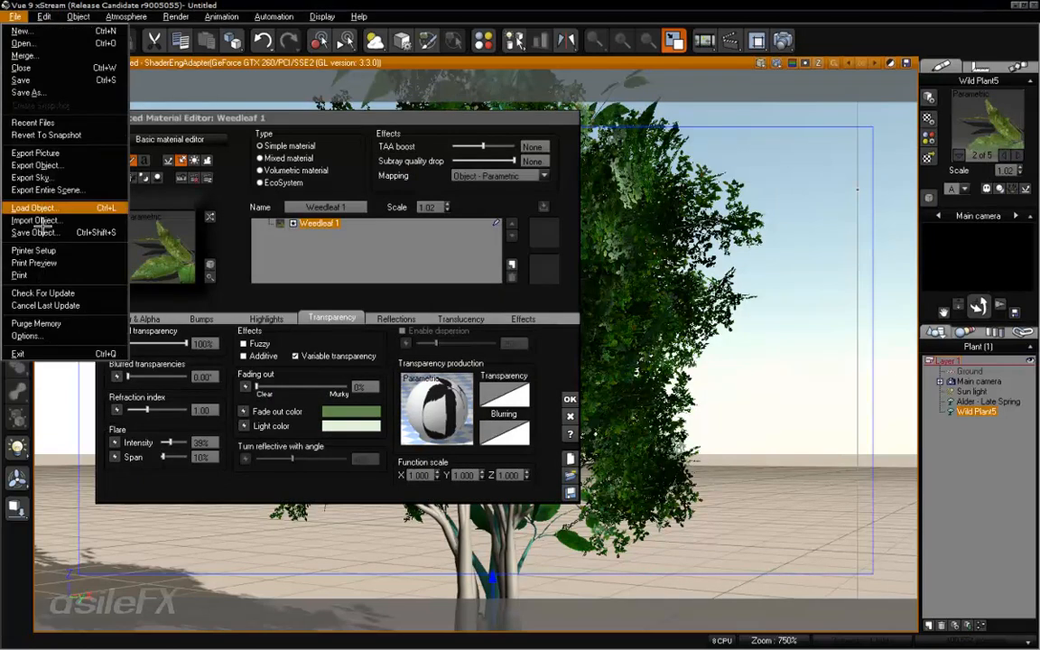
left_click(36, 462)
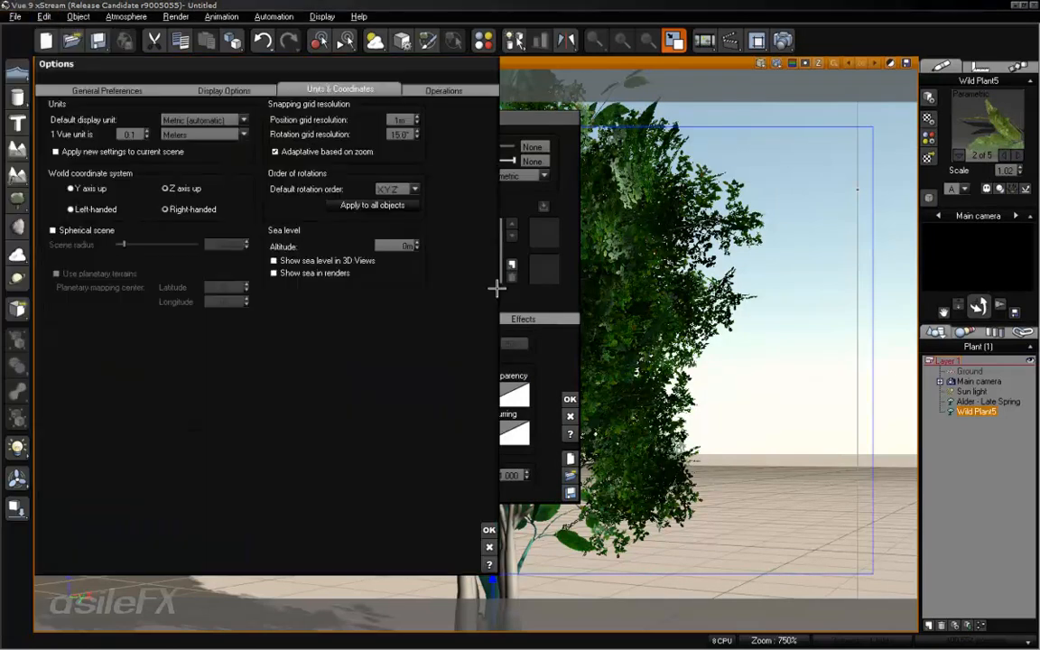
left_click(216, 90)
left_click(107, 89)
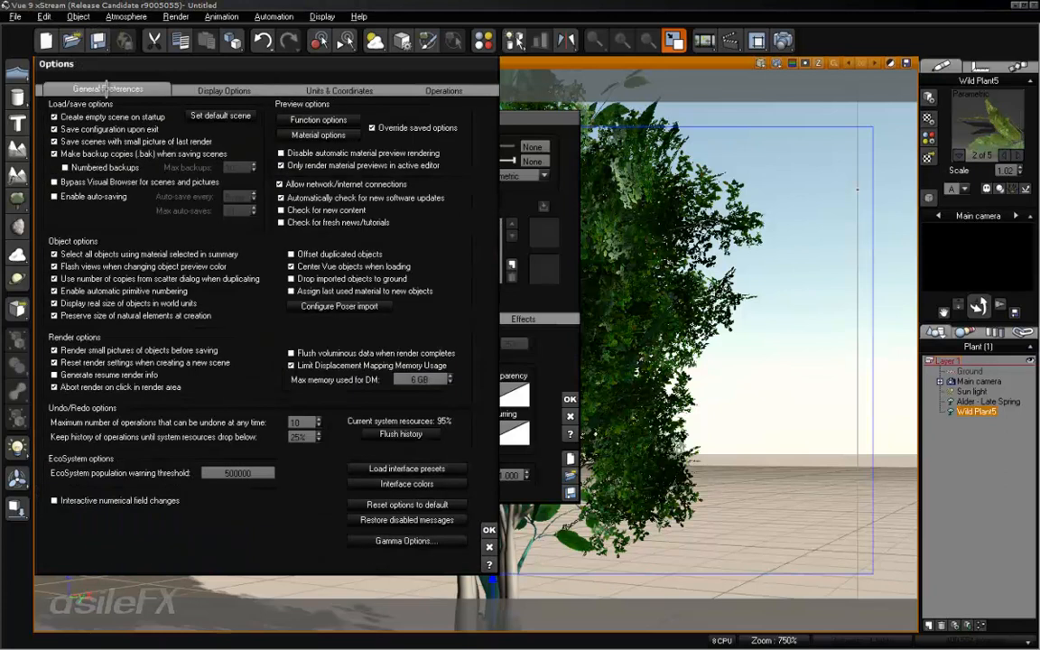
left_click(346, 134)
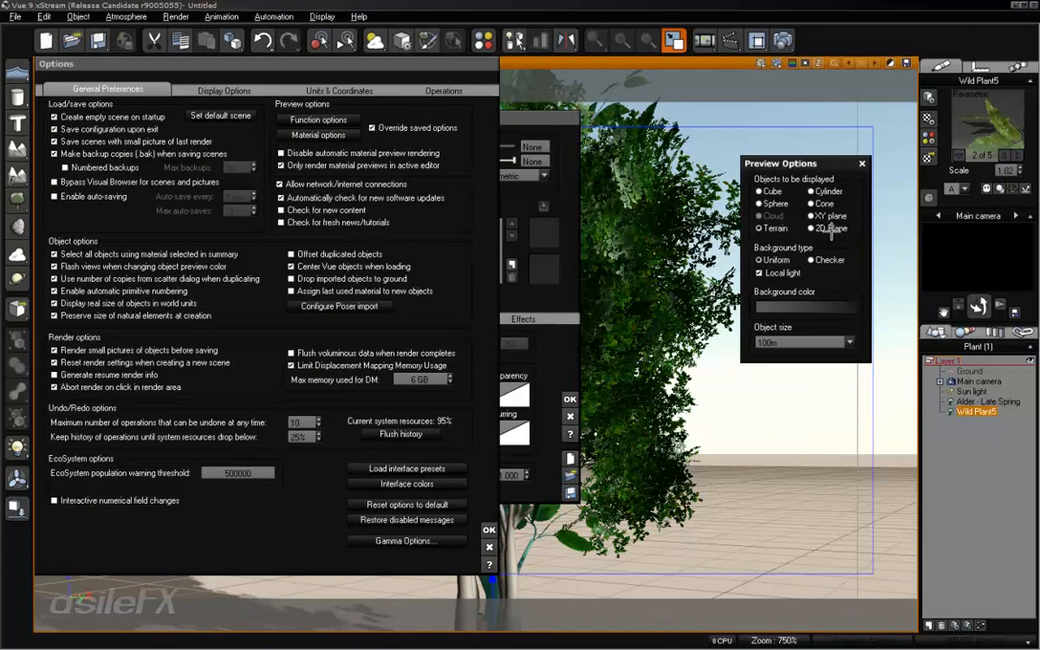
Step: Leave the general preferences and set the preview object of the wild plant's second material, Weedleaf 1, to 2D Plane
left_click(862, 164)
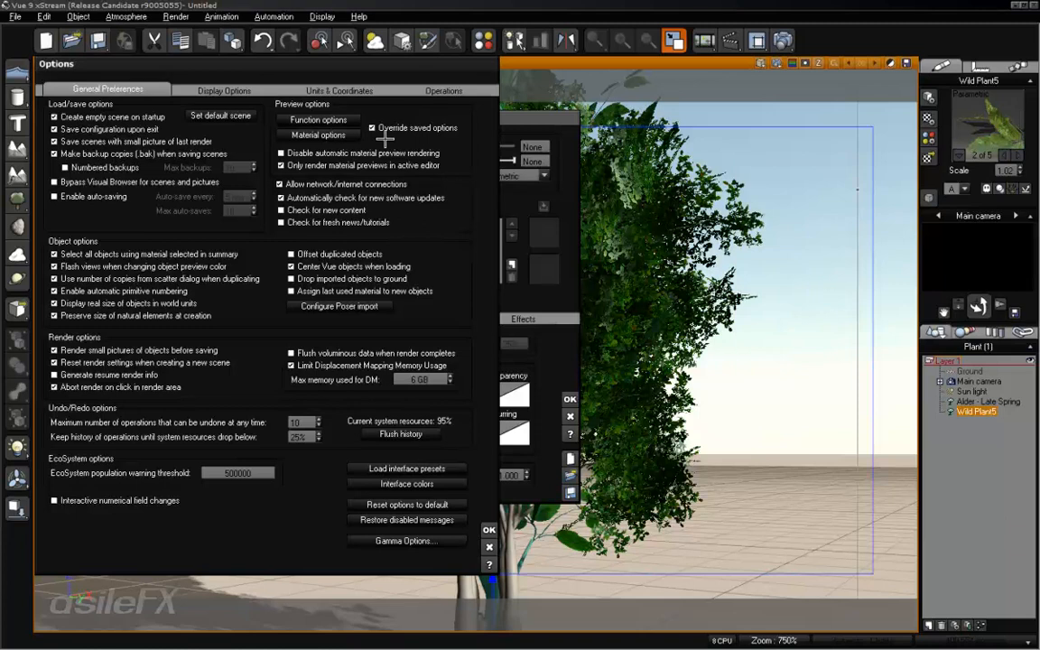
left_click(489, 547)
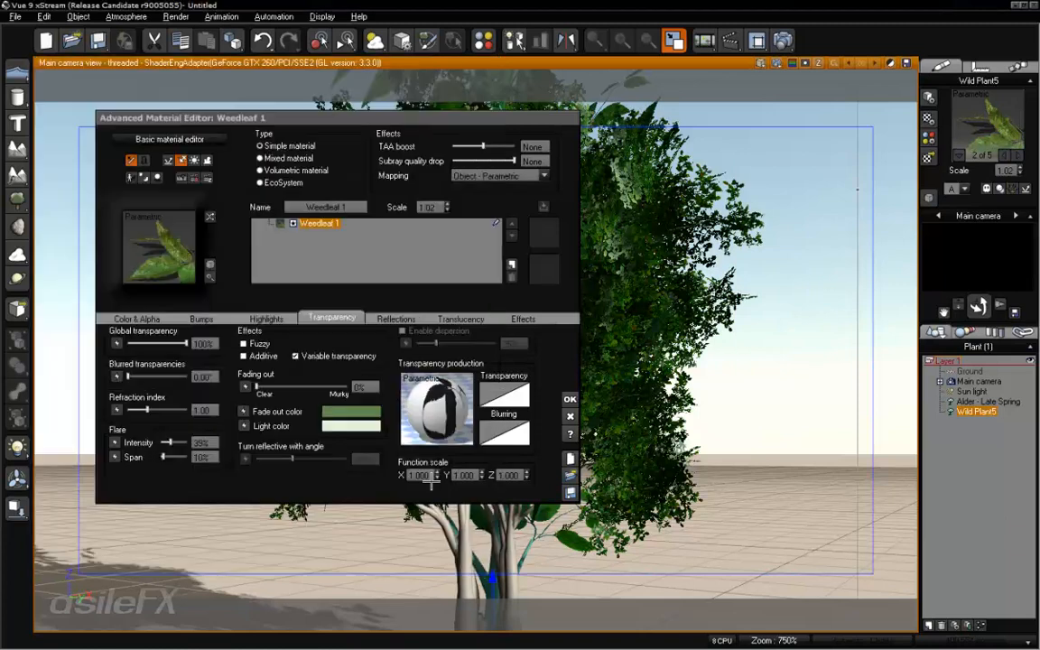
left_click(208, 264)
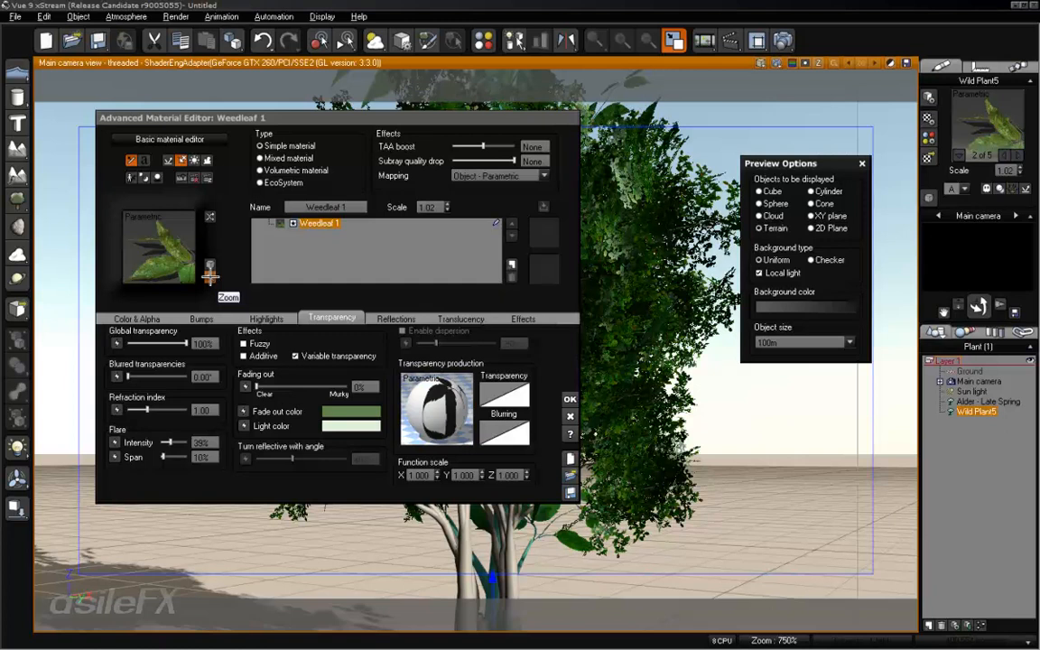
left_click(209, 274)
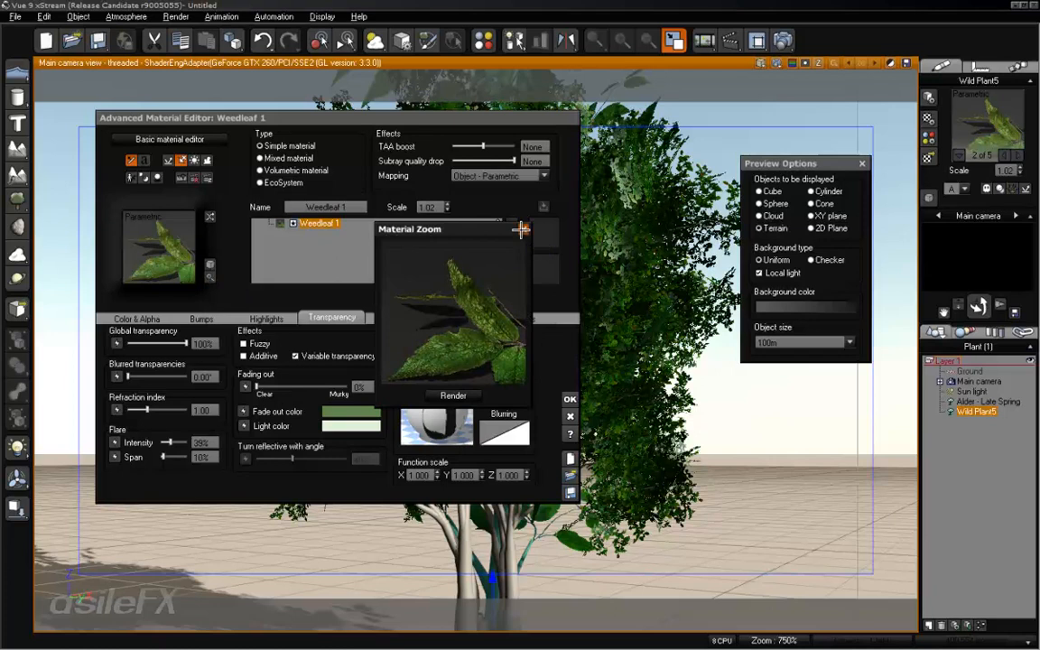
left_click(521, 230)
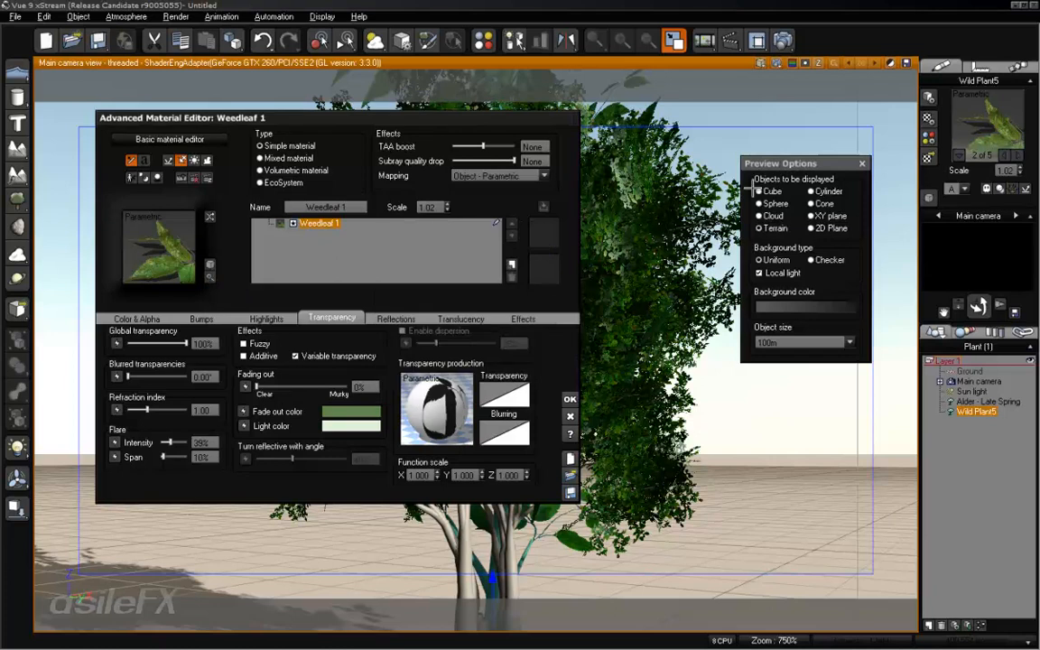
left_click(832, 228)
left_click(861, 165)
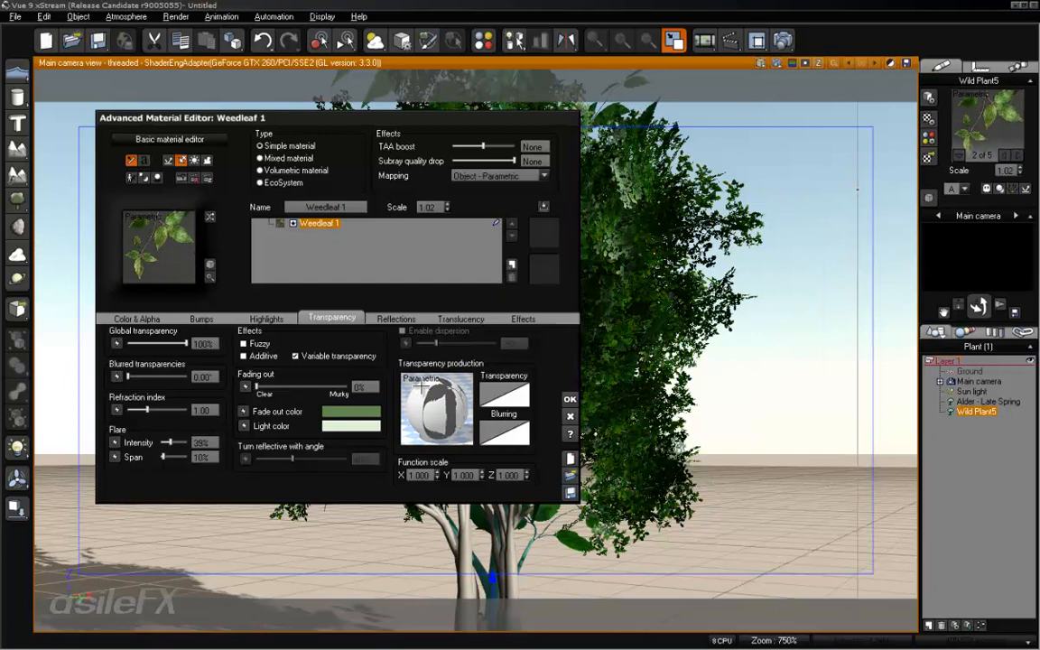
Step: Compare the second leaf material's color picture with its transparency production map
left_click(137, 319)
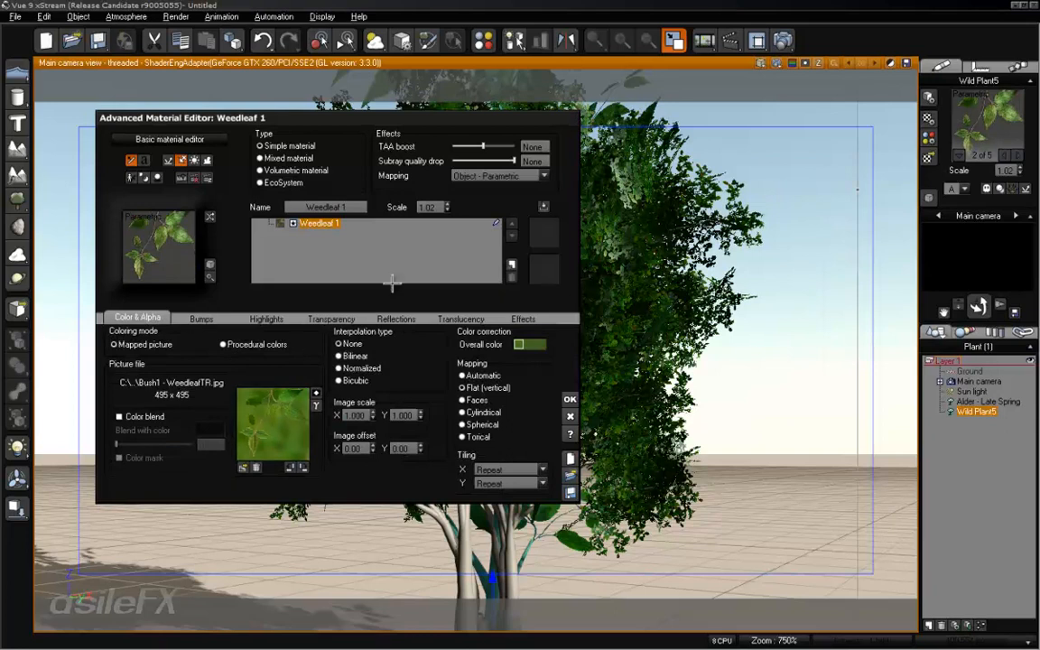
left_click(346, 320)
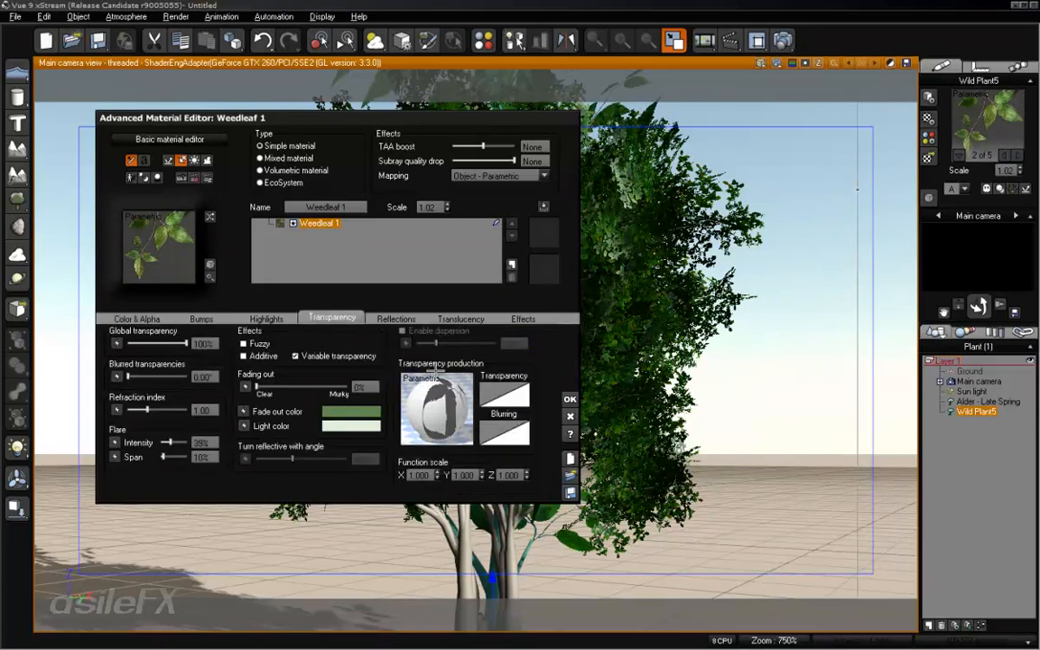
left_click(150, 319)
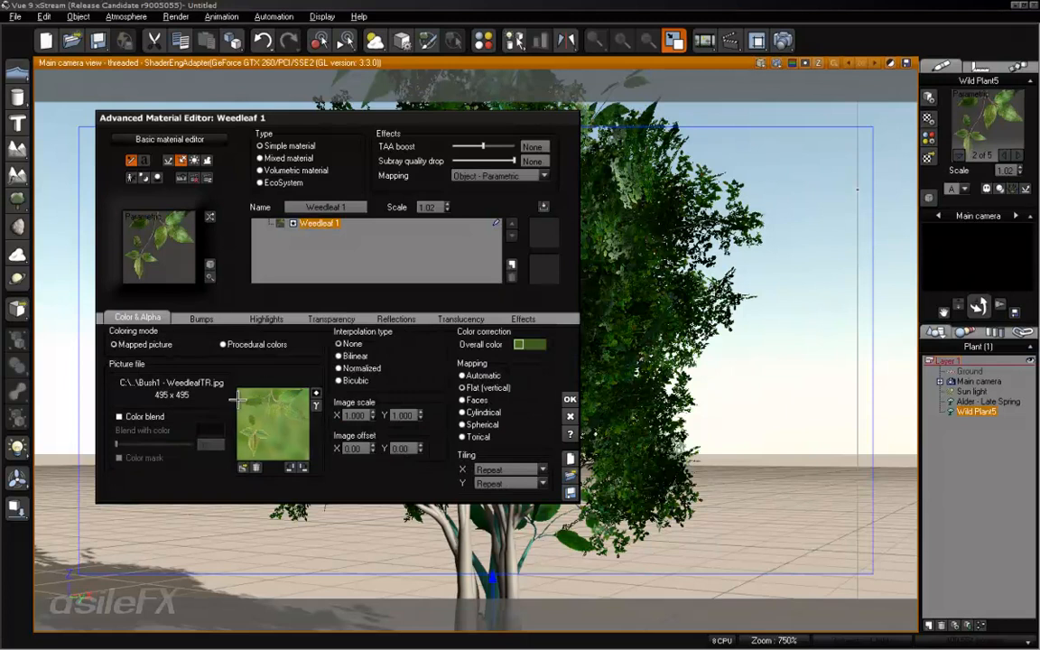
Step: Examine the node graph of the second leaf material's color production in the Function Editor, from color through displacement
right_click(271, 408)
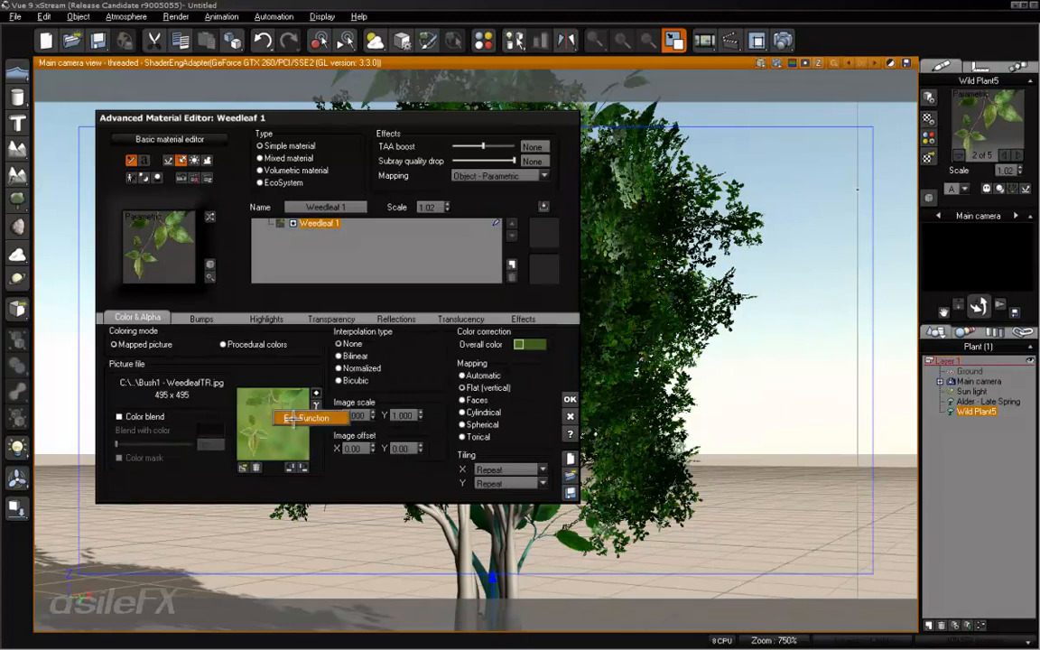
left_click(295, 419)
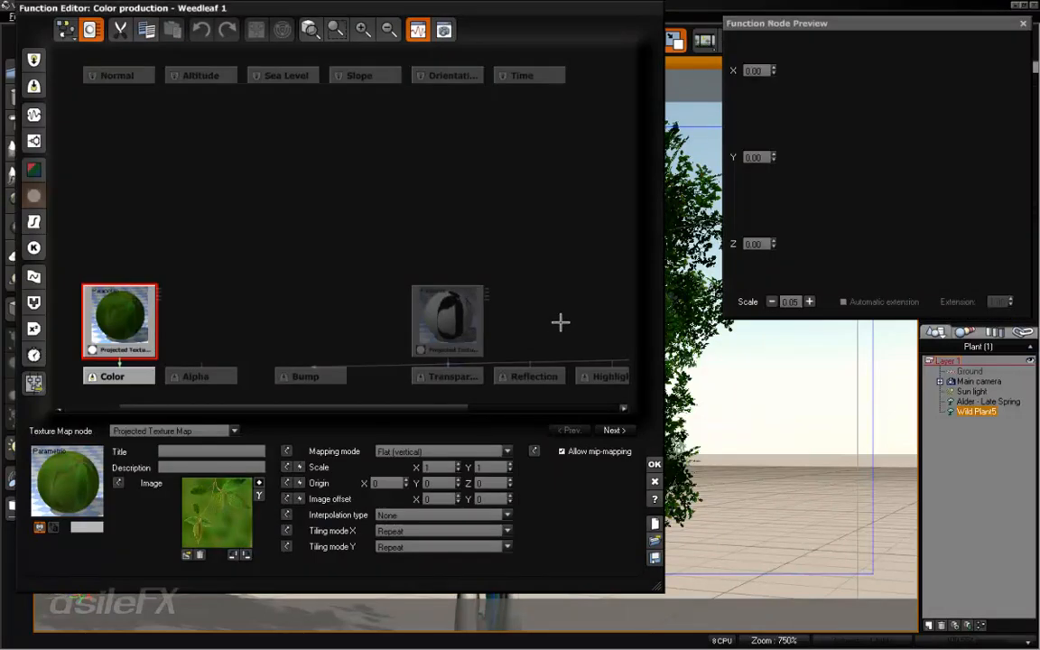
left_click_drag(561, 322, 330, 338)
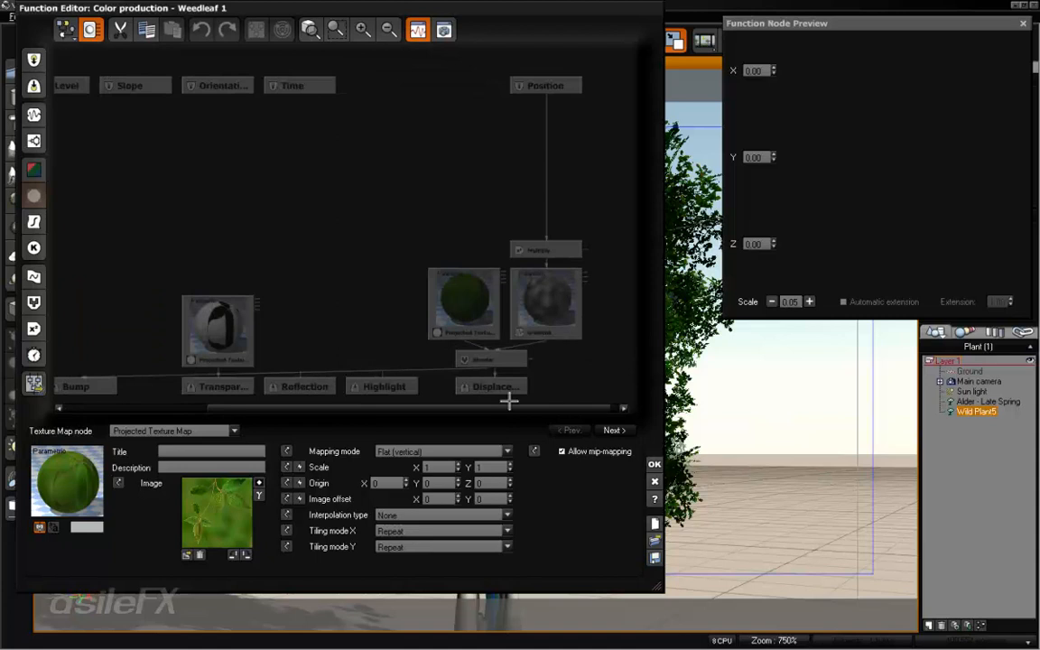
left_click_drag(418, 323, 535, 309)
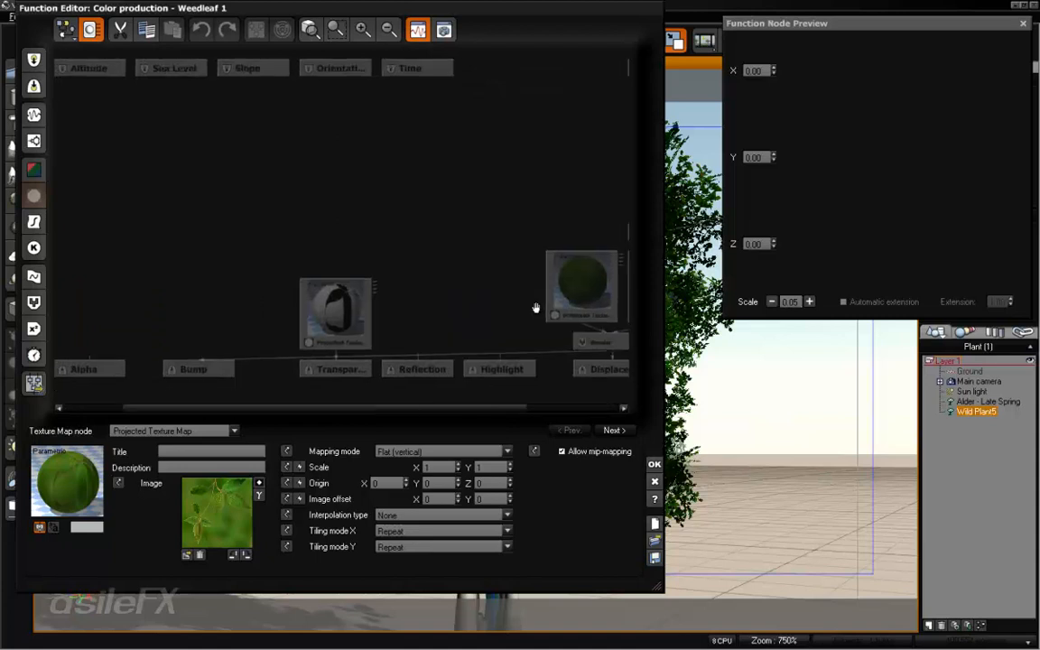
left_click(654, 463)
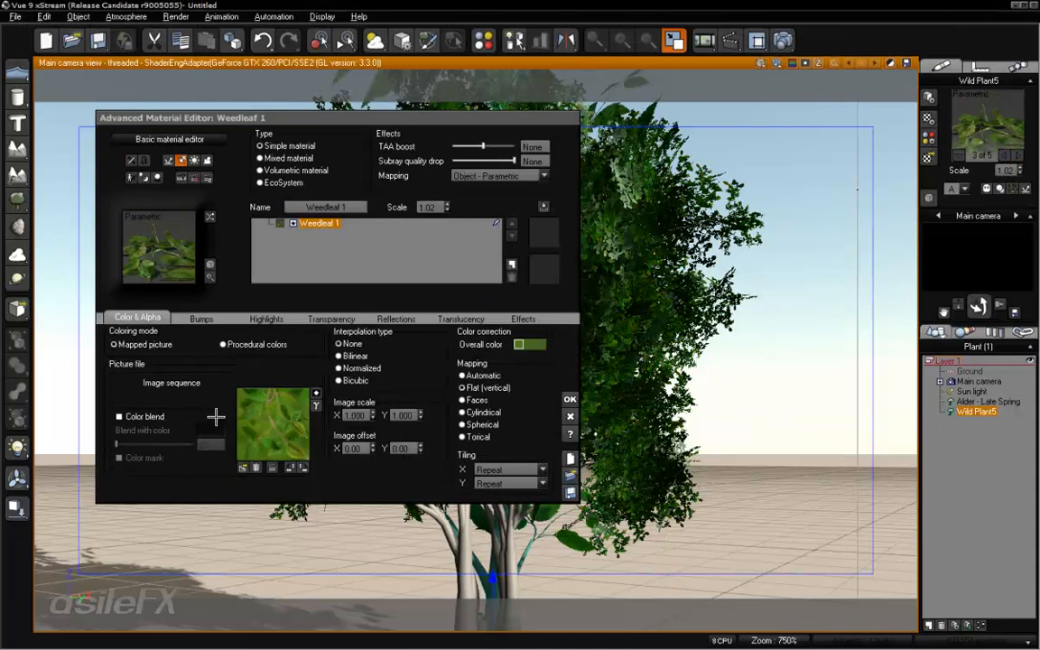
Step: Inspect the third leaf material's color function and set its material preview object to 2D Plane
double_click(281, 421)
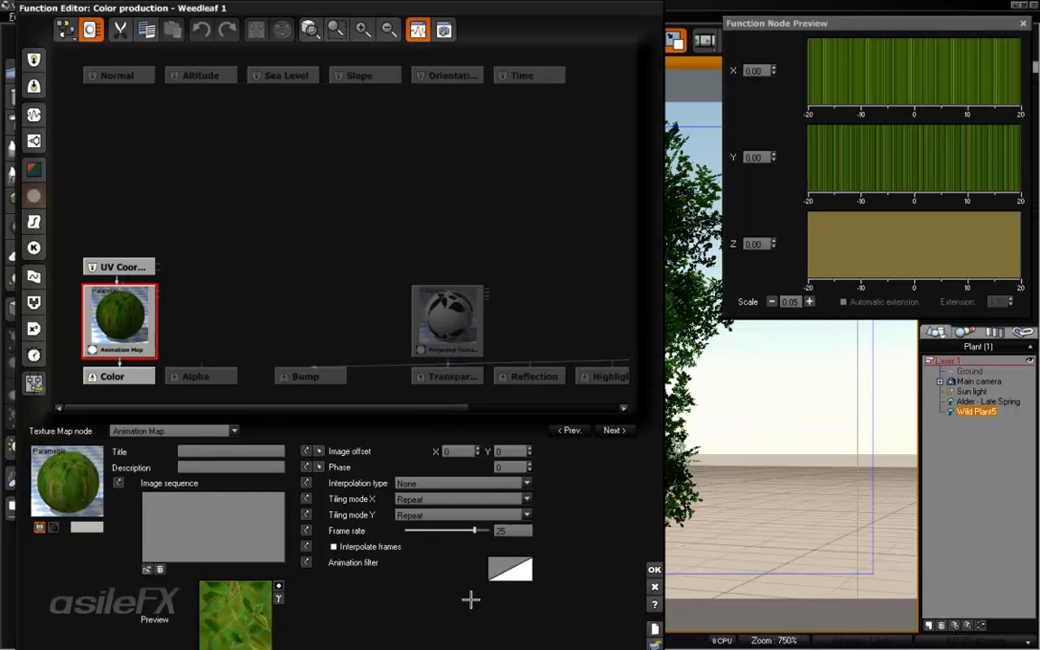
left_click(655, 570)
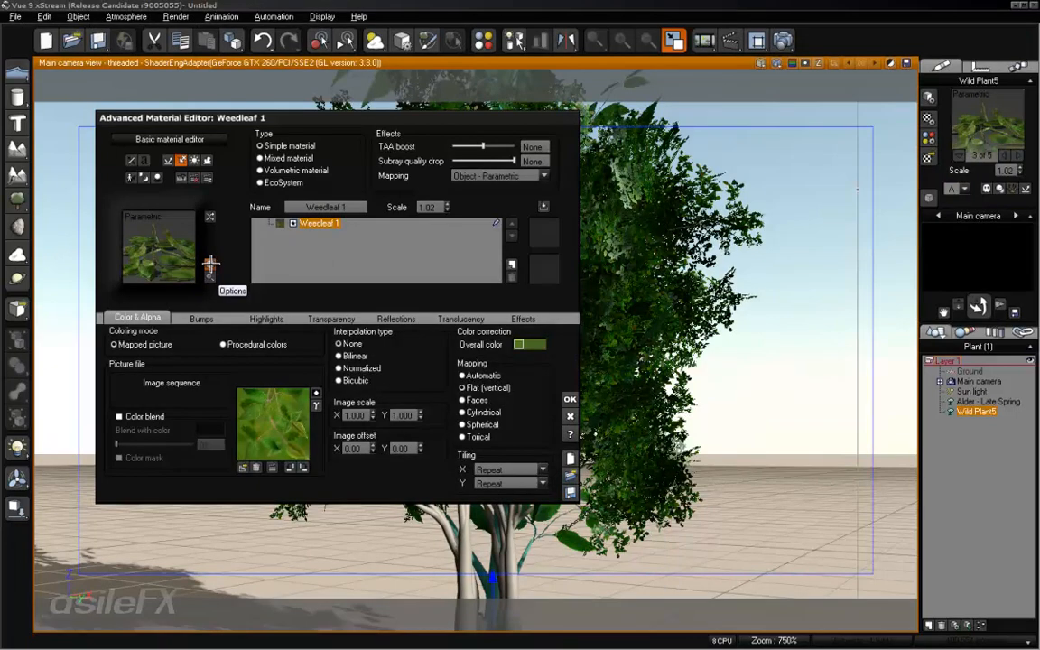
left_click(210, 263)
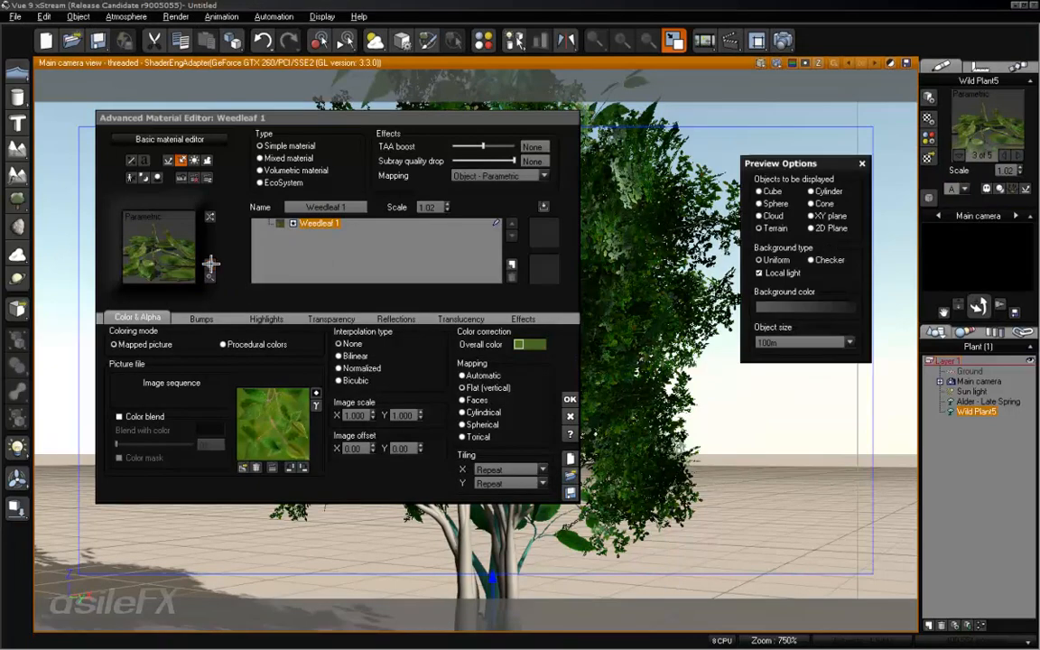
left_click(862, 164)
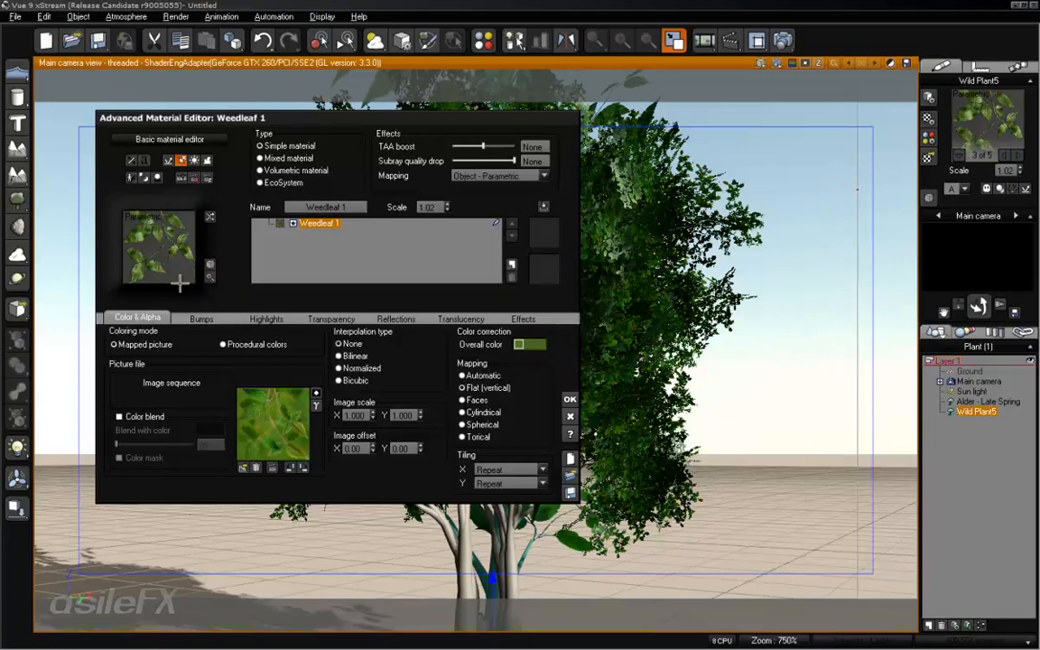
Step: Examine the third leaf material's transparency and color map nodes in the Function Editor with the Function Output Observer displayed
left_click(296, 420)
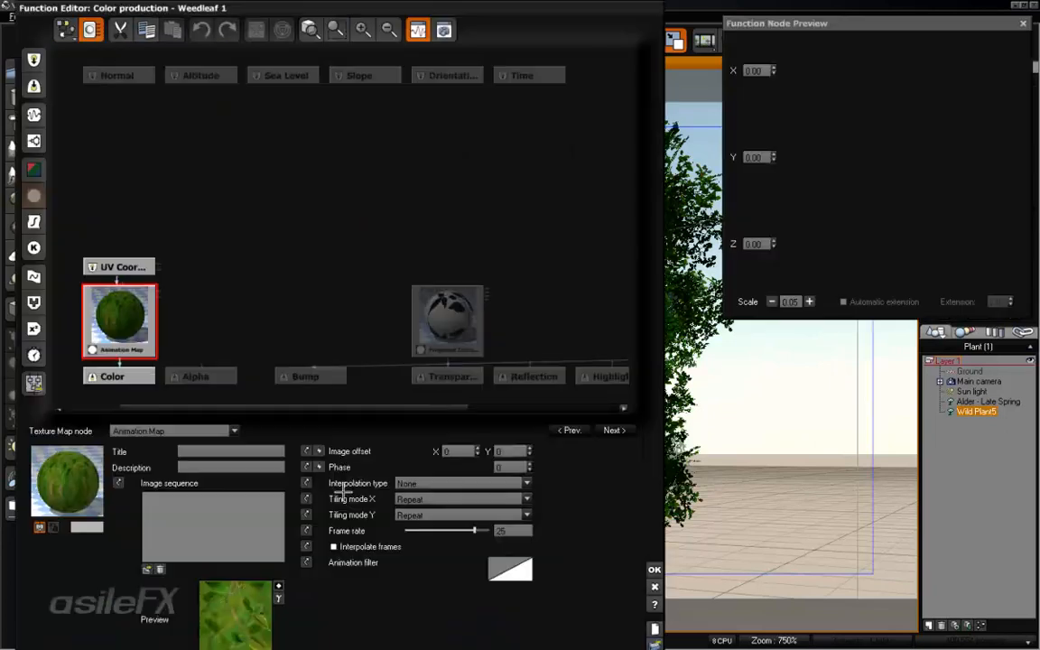
left_click_drag(448, 318, 448, 239)
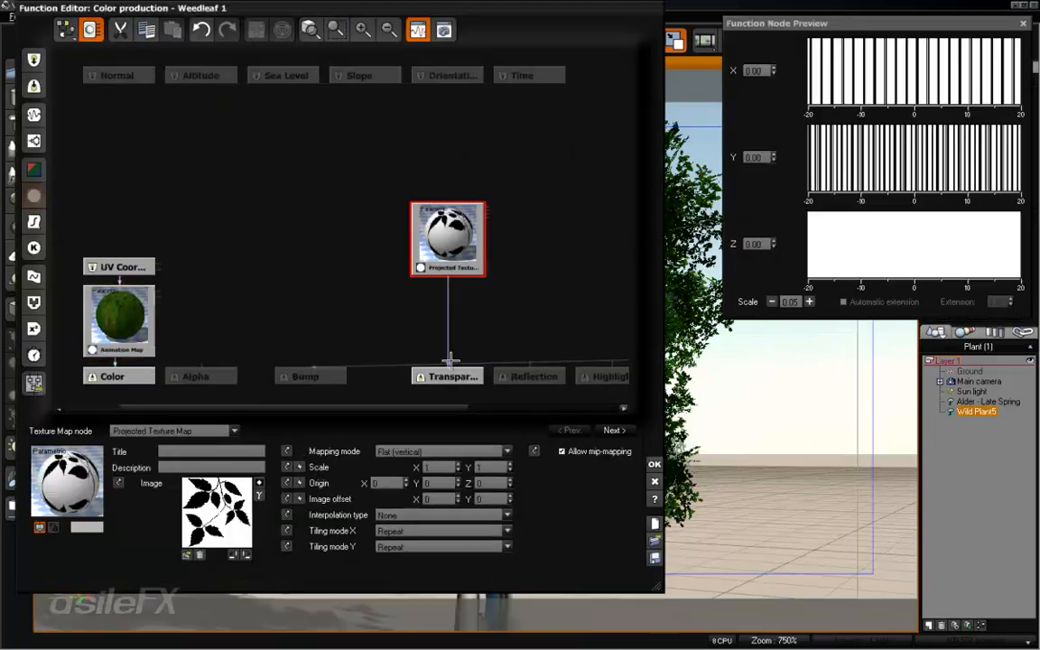
left_click(117, 325)
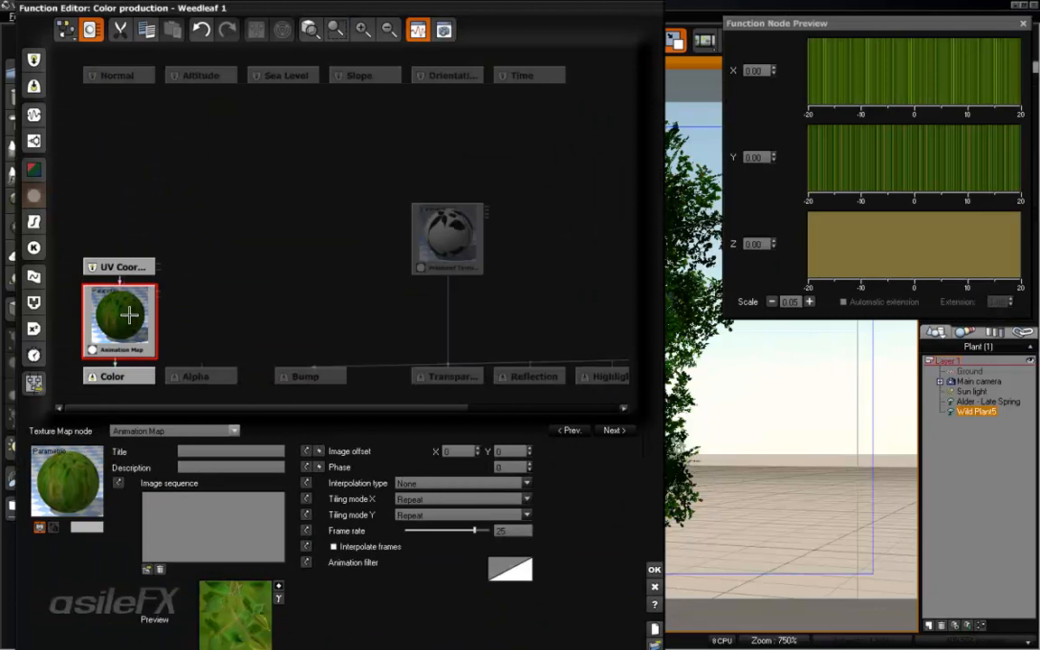
left_click(444, 30)
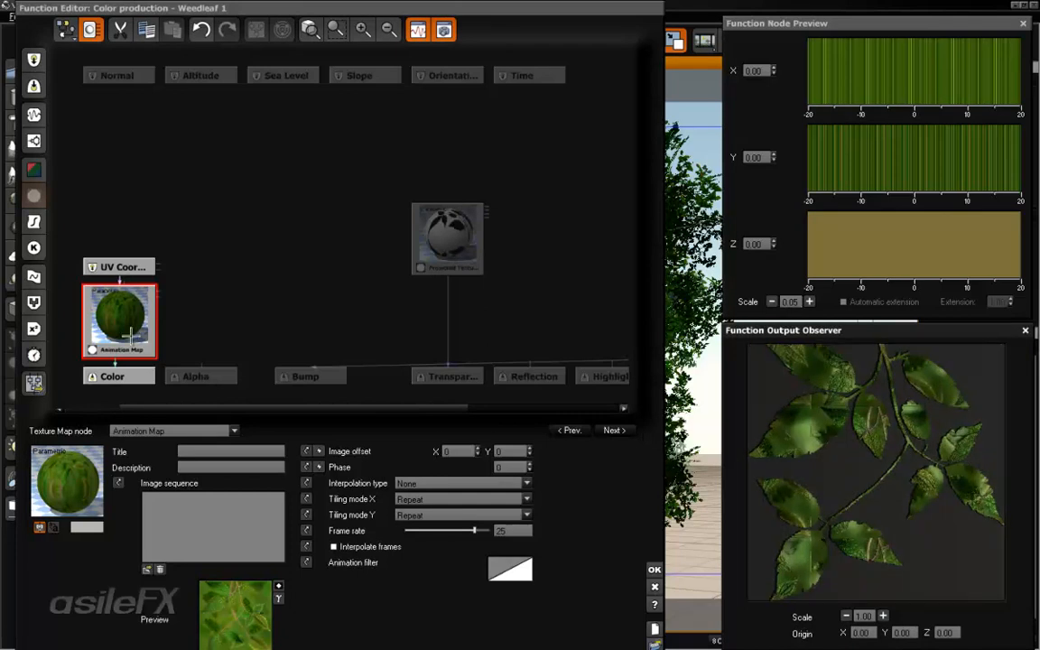
Step: Try changing the color's Animation Map node to Projected Texture Map, and inspect the Animation Map node feeding bump and displacement
left_click(162, 432)
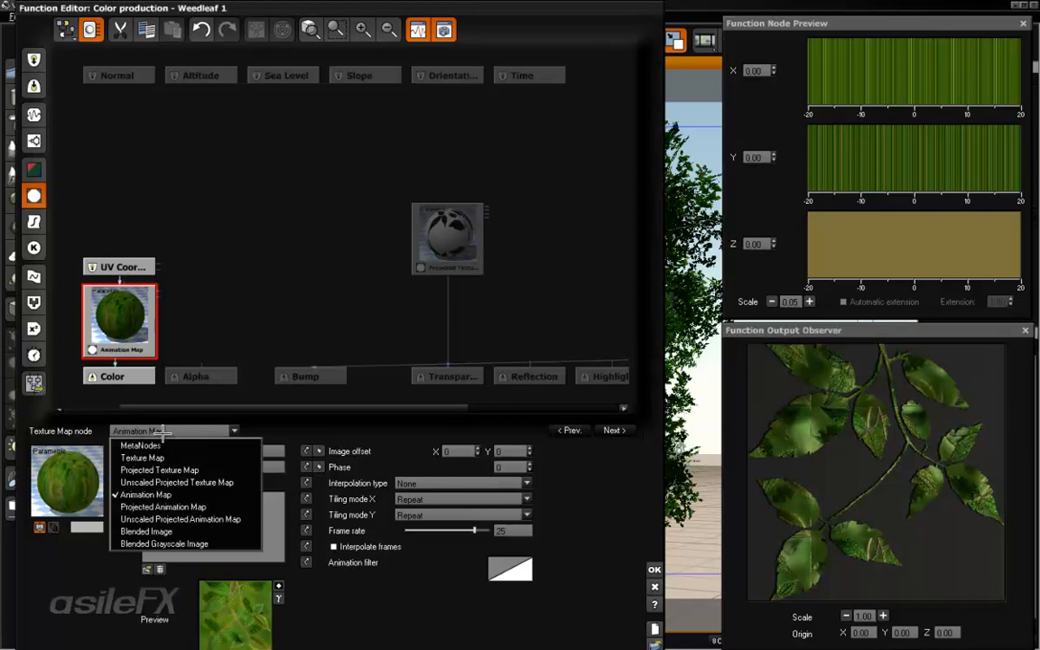
left_click(159, 471)
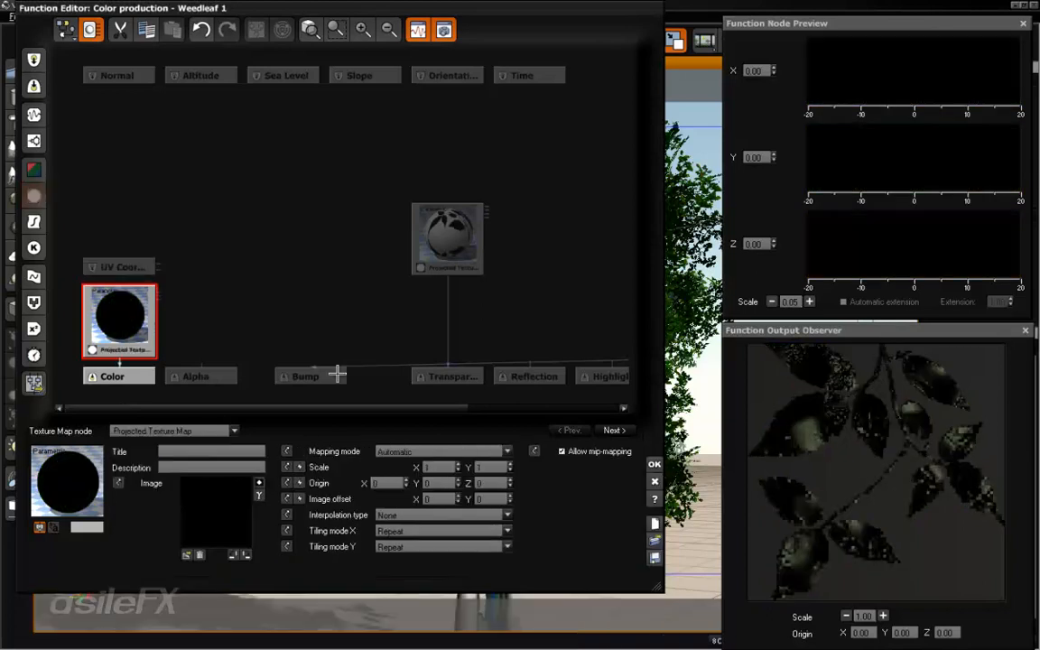
right_click_drag(435, 302, 300, 302)
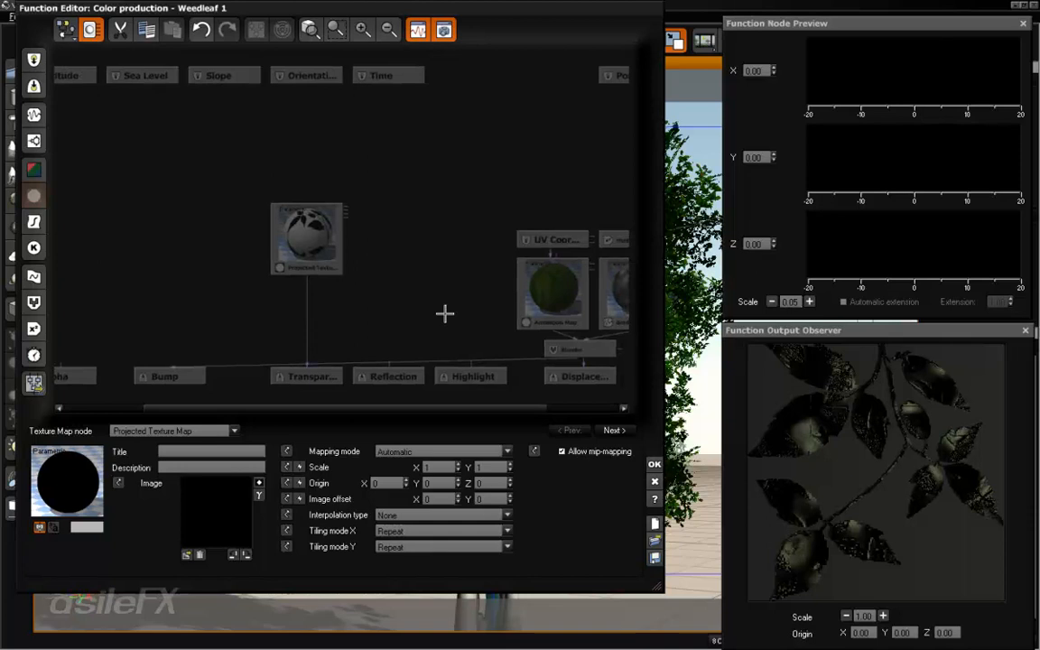
right_click_drag(445, 313, 432, 296)
left_click(529, 269)
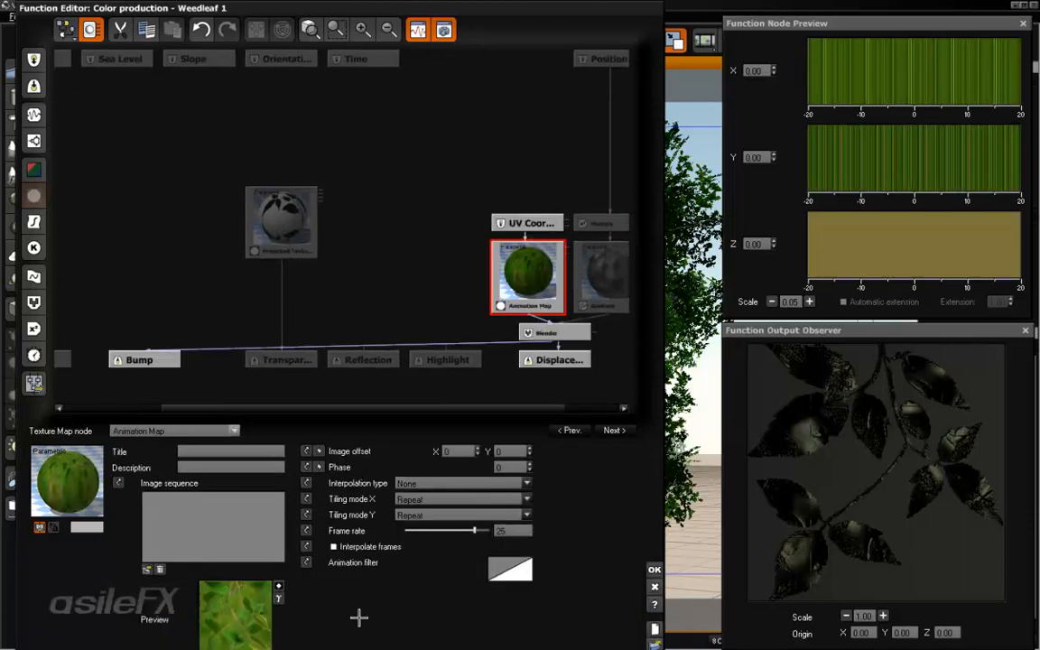
left_click_drag(347, 632, 355, 594)
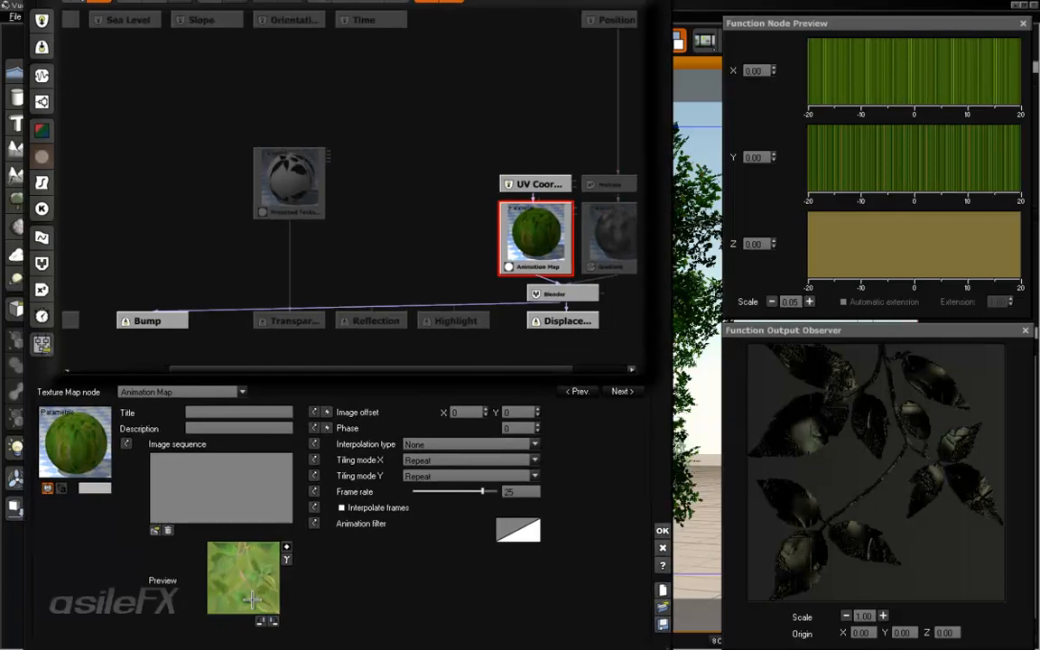
left_click_drag(420, 231, 743, 238)
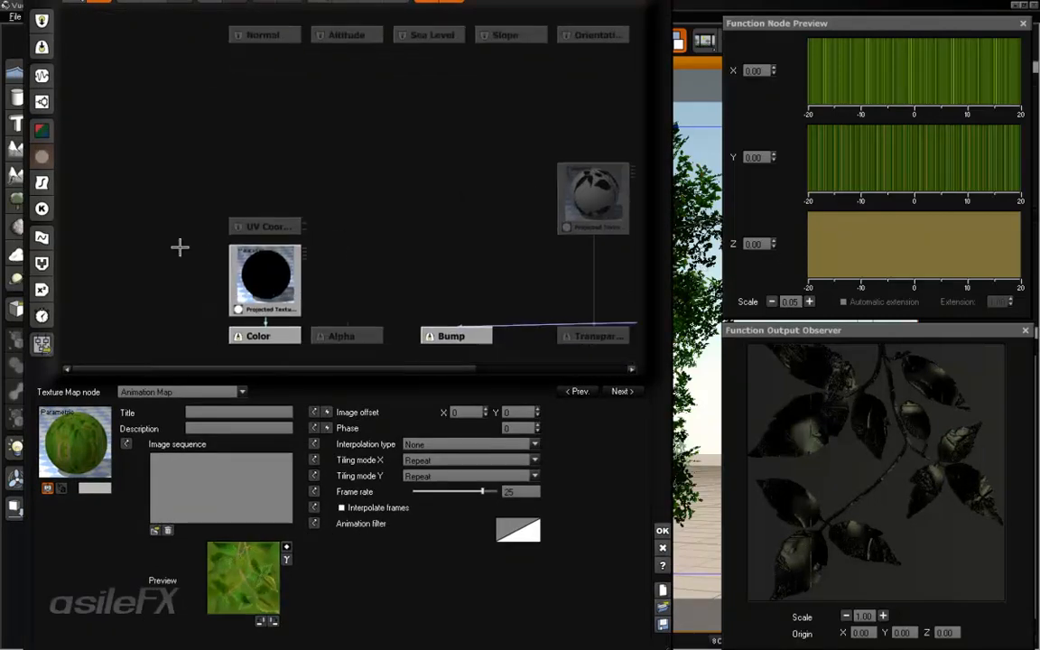
left_click(295, 284)
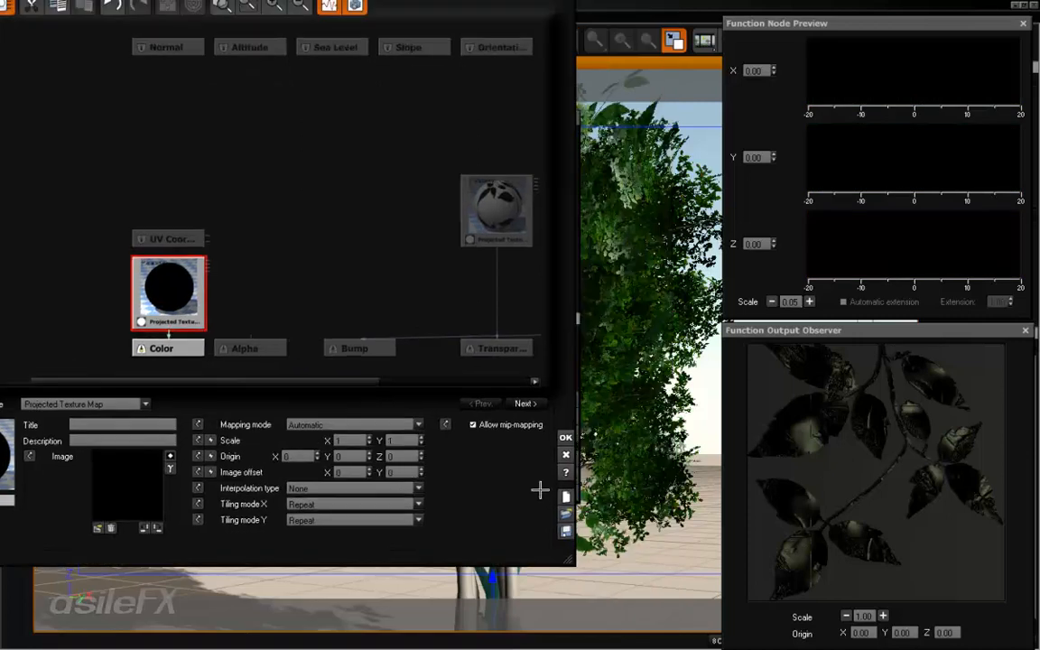
left_click(566, 437)
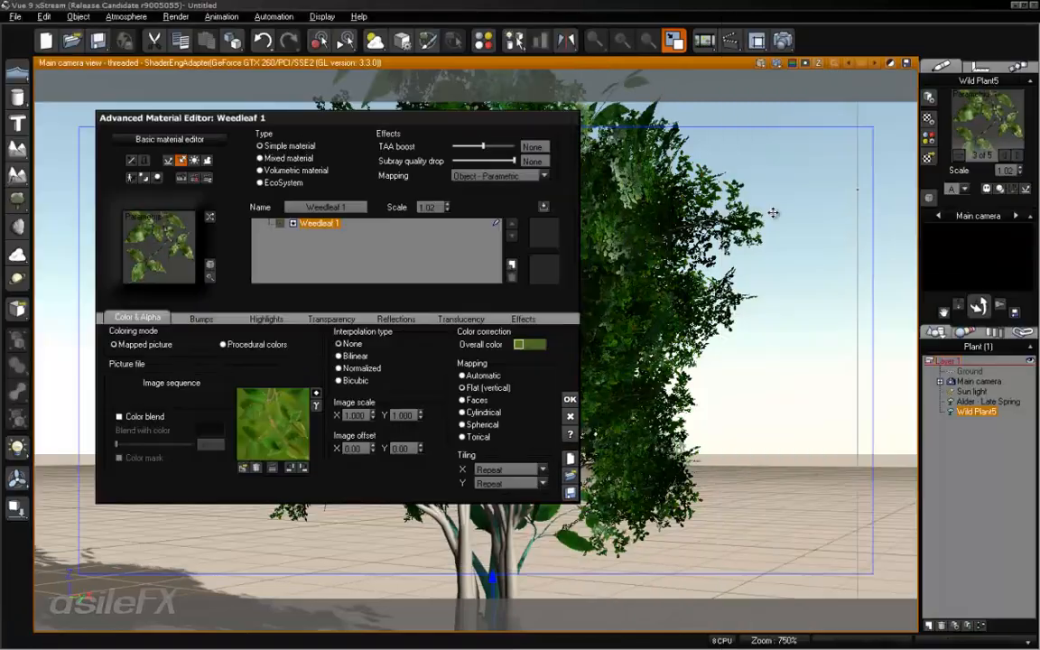
Step: Browse the wild plant's second to fifth materials to compare their color pictures, ending on the third one
left_click(1005, 153)
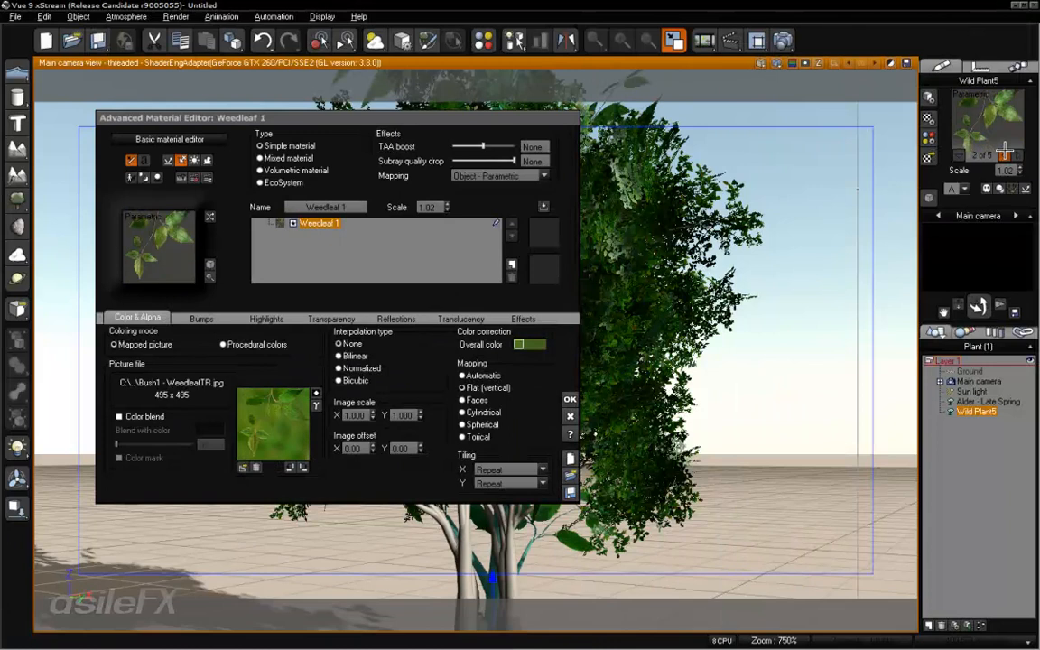
left_click(1016, 154)
left_click(1016, 154)
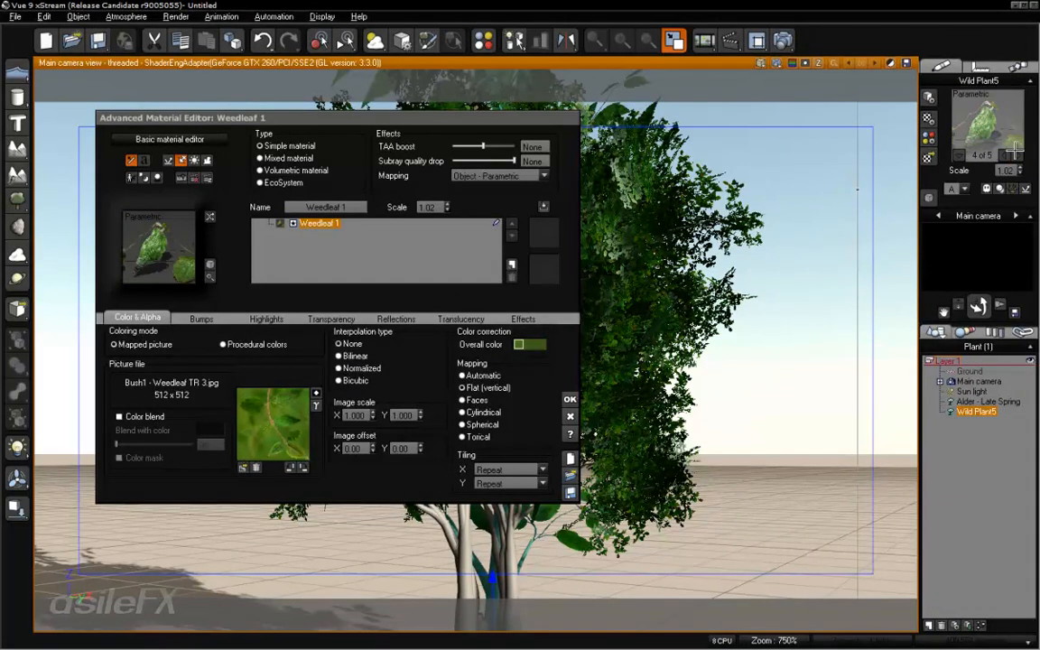
left_click(1016, 154)
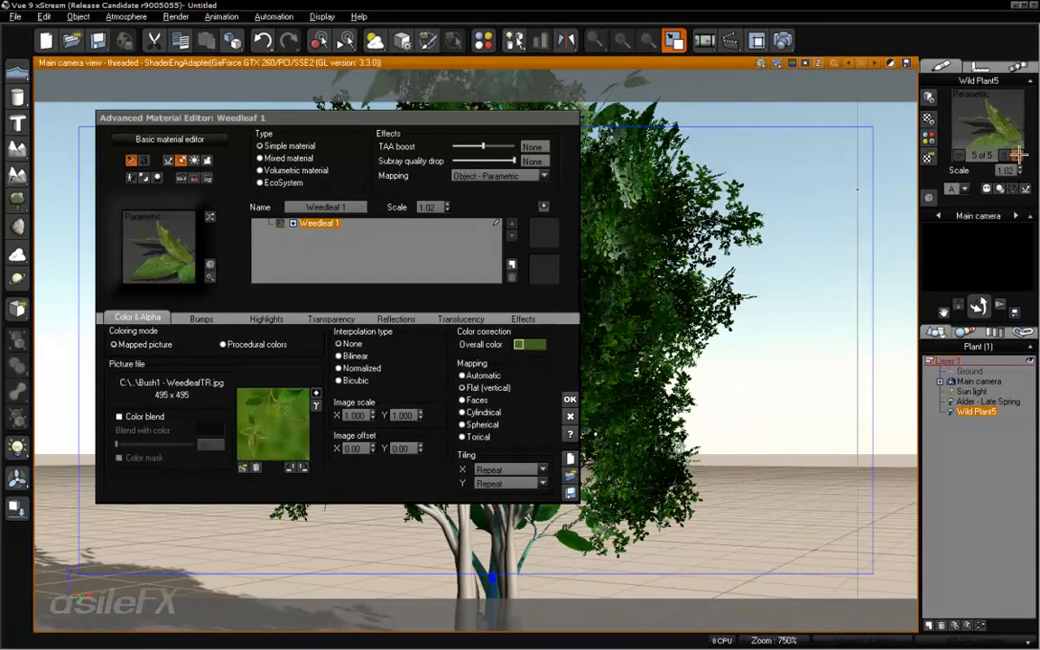
right_click(284, 415)
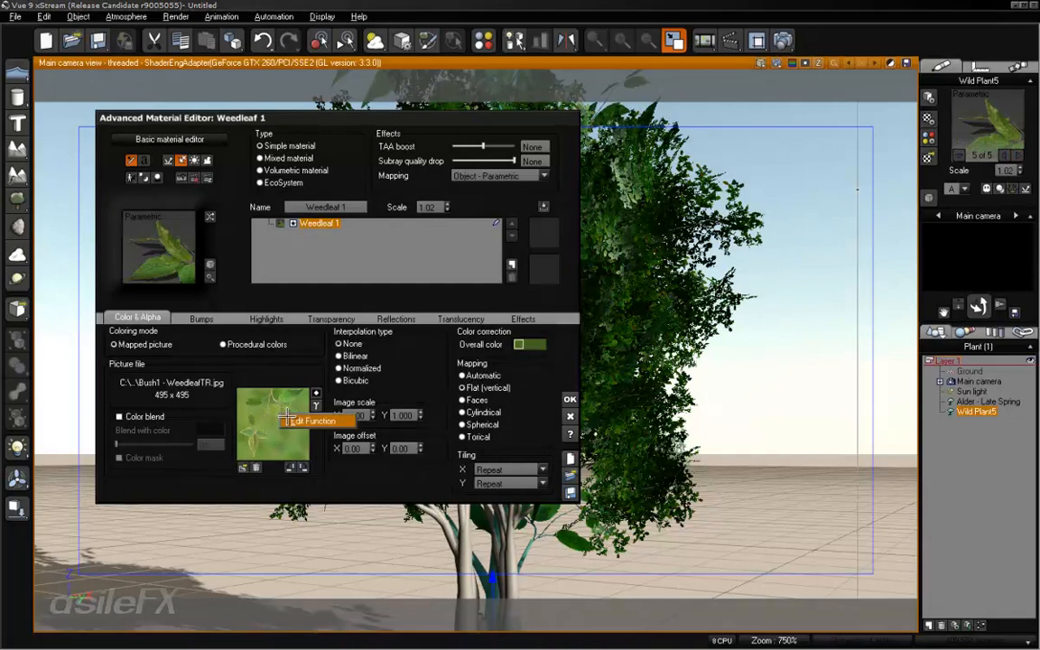
left_click(1005, 154)
left_click(1004, 153)
left_click(1004, 153)
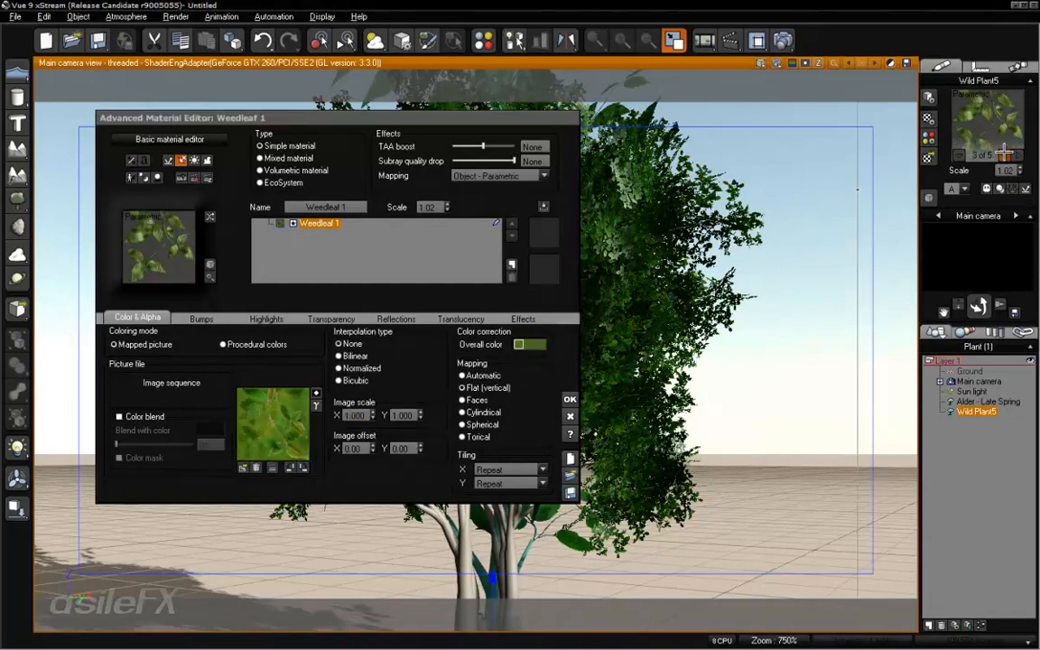
Step: Browse the wild plant's leaf materials and bring up the fifth one in the Advanced Material Editor
left_click(1005, 154)
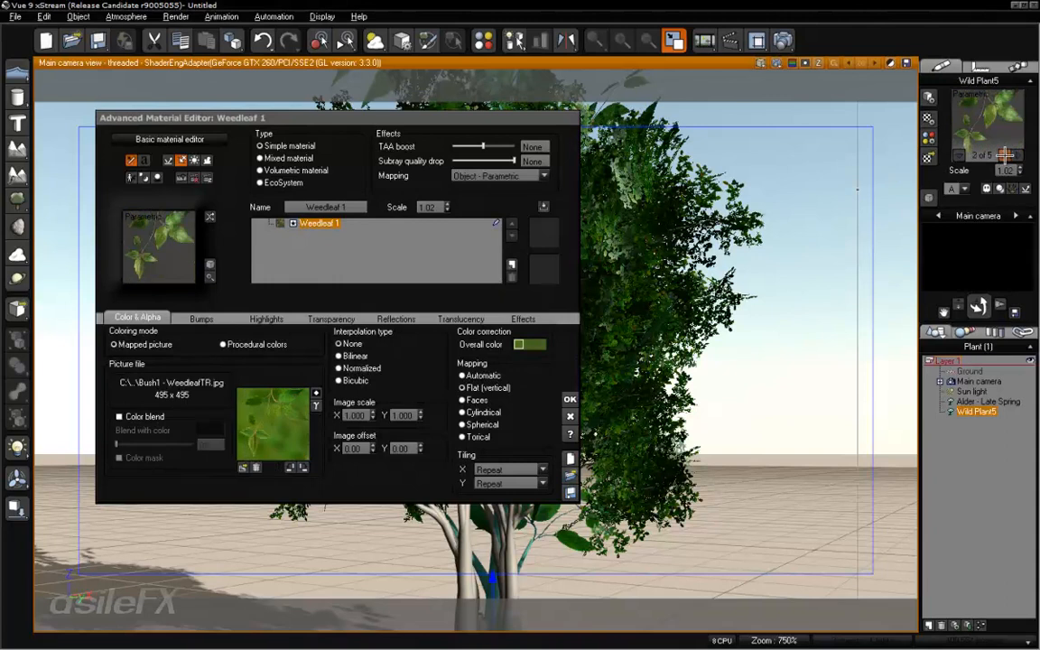
right_click(1002, 126)
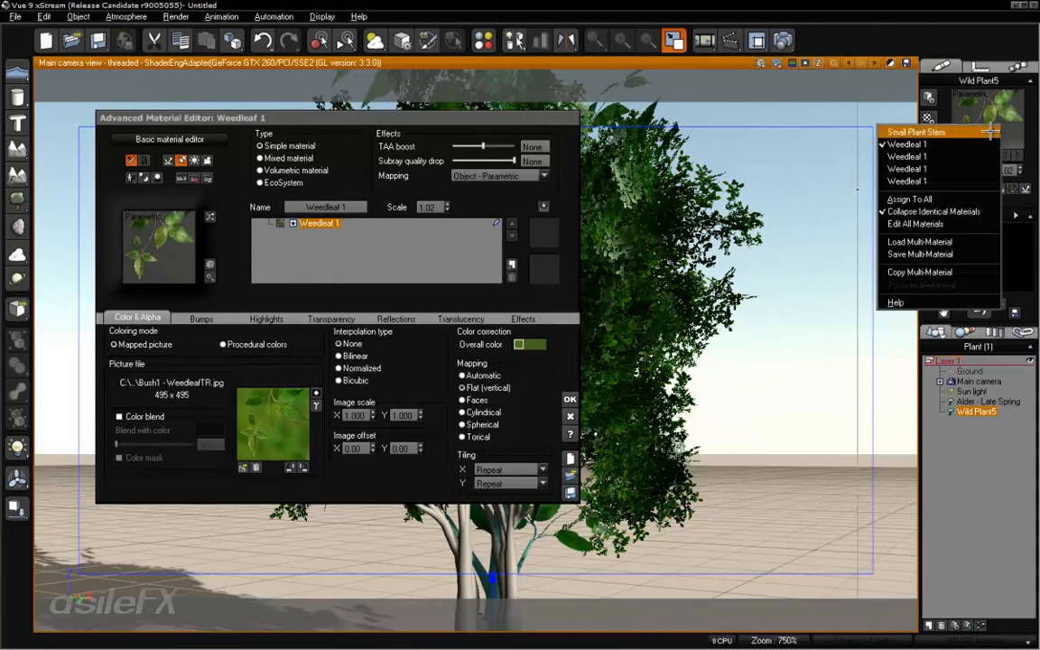
left_click(978, 156)
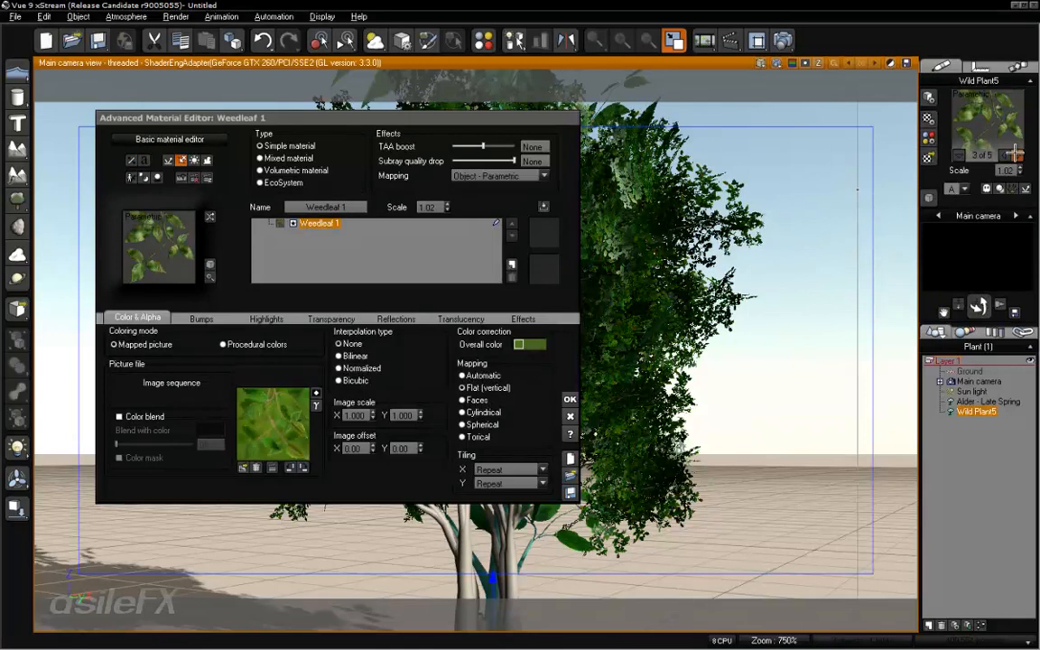
left_click(1015, 153)
left_click(1016, 154)
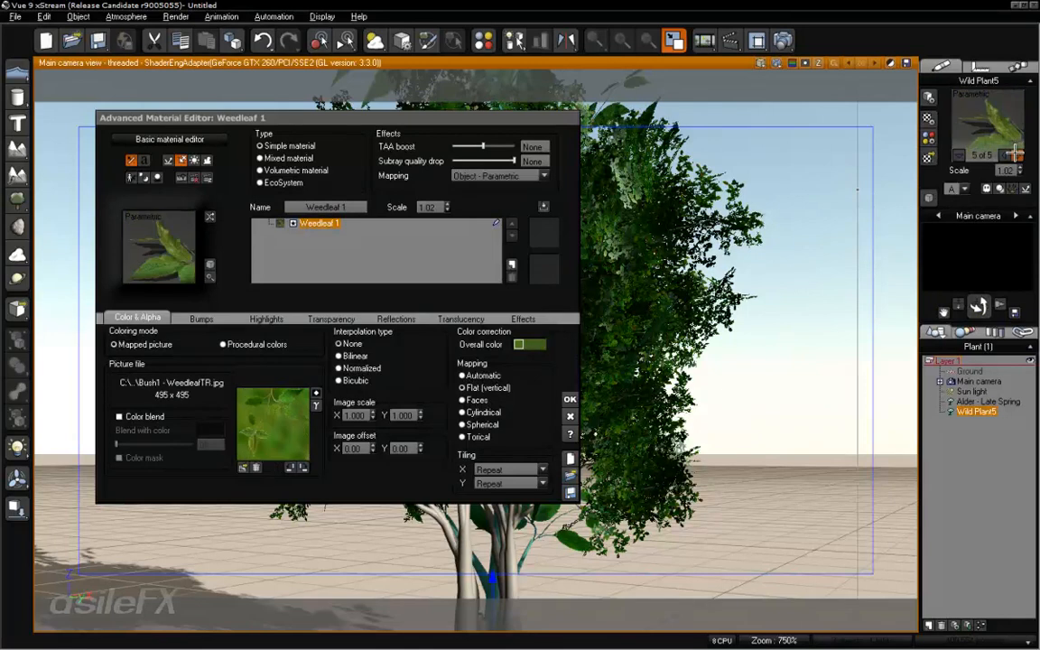
left_click(1015, 154)
left_click(1011, 154)
Step: Copy the Projected Texture Map node from the fifth leaf material's color function and accept the function
double_click(271, 403)
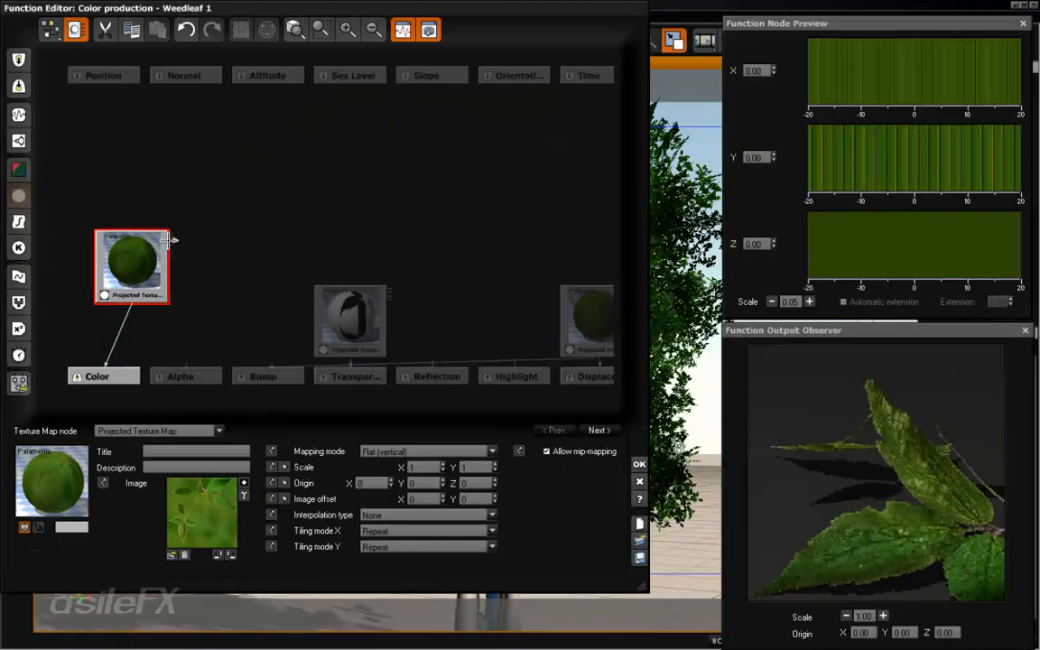
left_click_drag(141, 256, 227, 241)
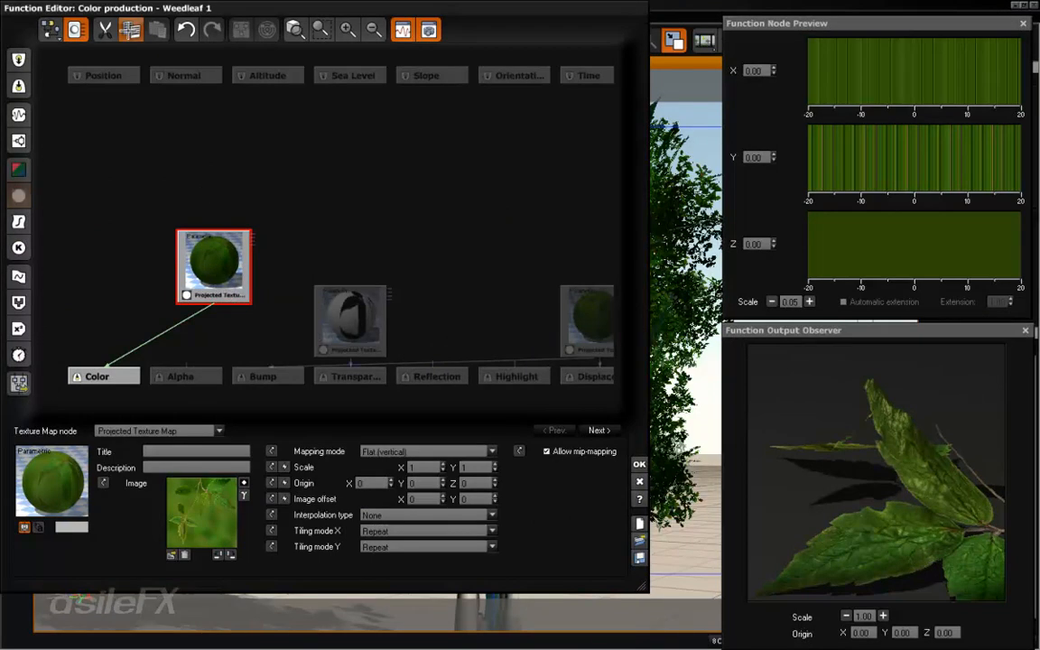
left_click(639, 467)
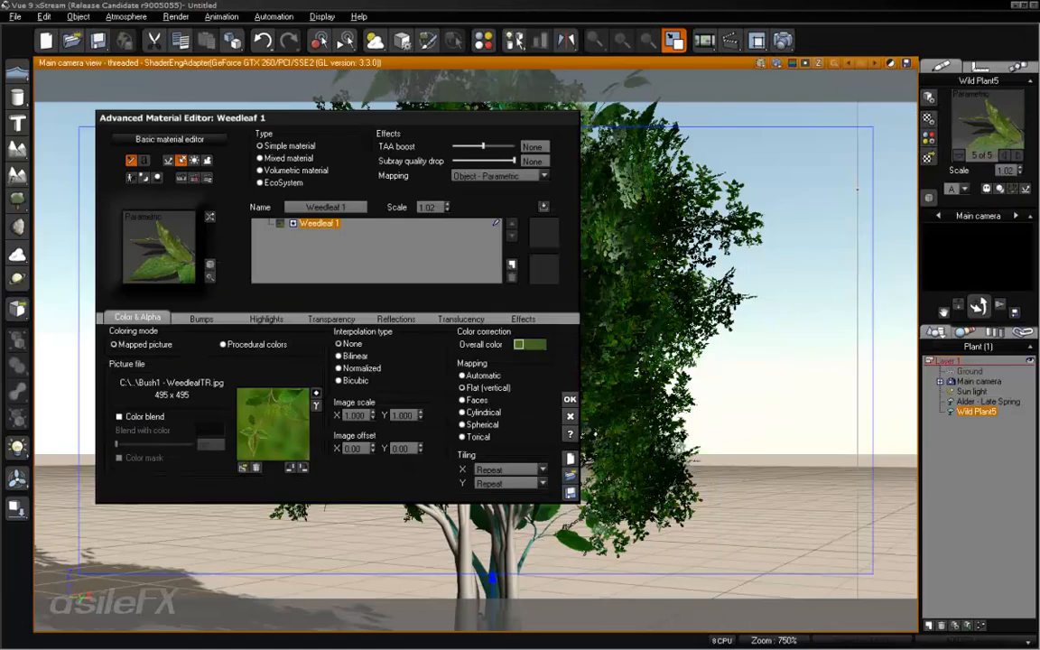
Step: Edit the third leaf material's color function and paste the copied Projected Texture Map node beside the Animation Map
left_click(990, 133)
mouse_move(926, 158)
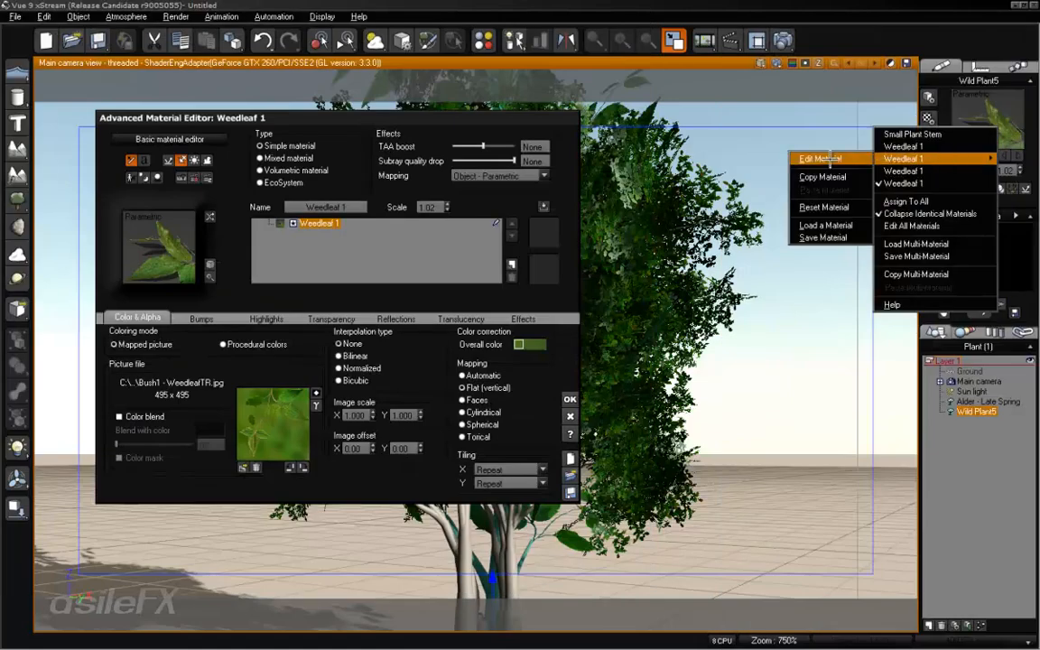
left_click(826, 158)
right_click(261, 417)
left_click(274, 426)
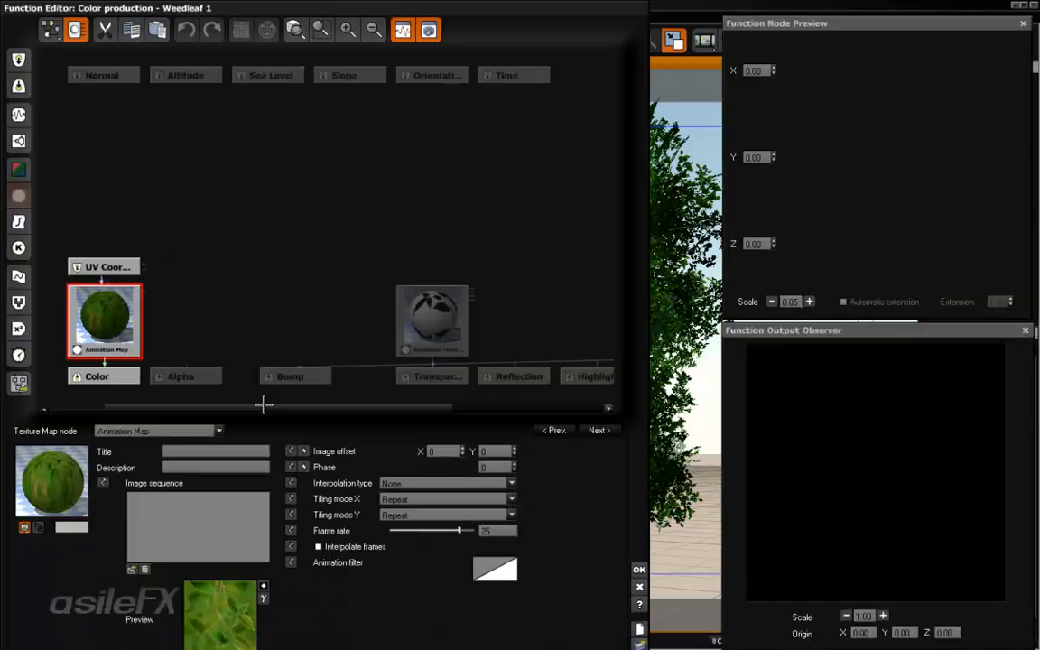
left_click(258, 263)
left_click(205, 235)
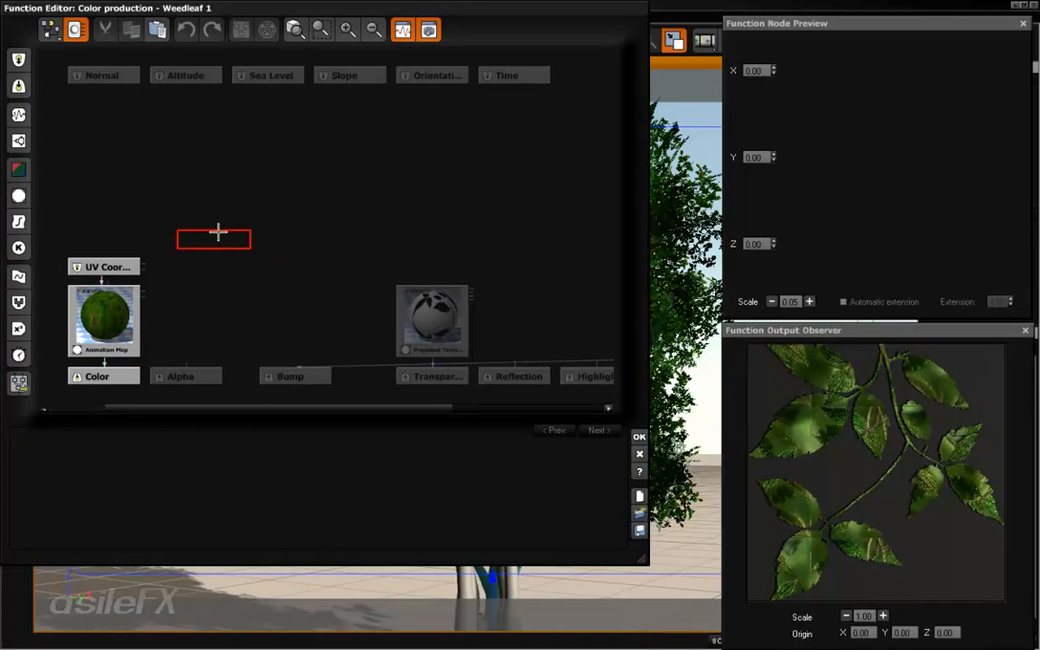
key("ctrl+v")
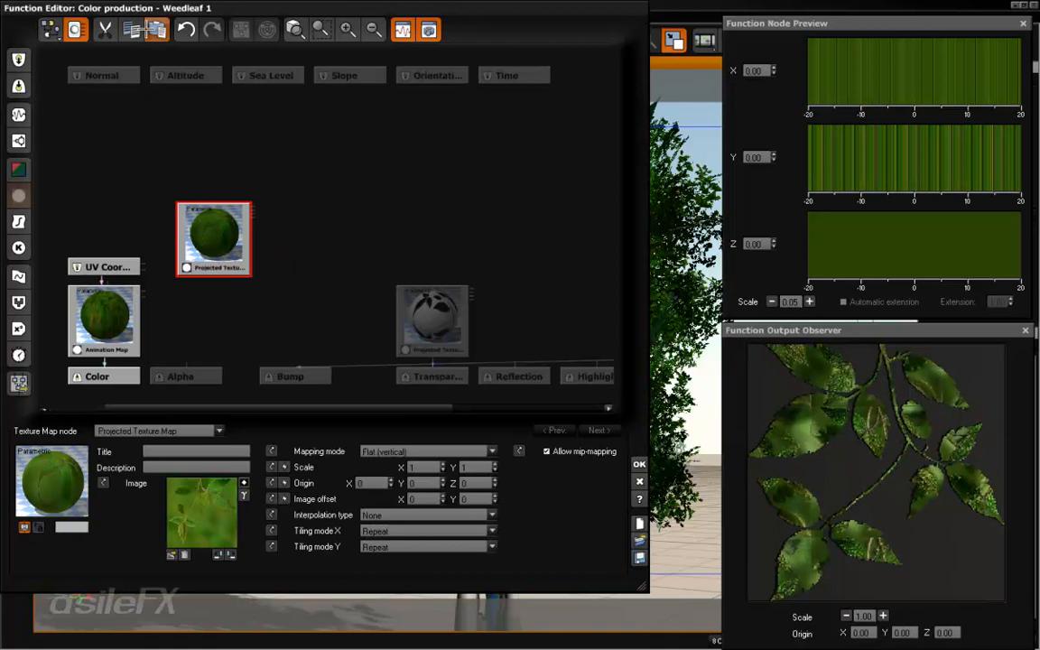
Step: Link the pasted Projected Texture Map to the Color output and delete the old Animation Map and UV Coordinates nodes
left_click_drag(103, 306, 223, 312)
left_click(242, 271)
left_click_drag(167, 282, 68, 285)
left_click_drag(237, 304, 66, 191)
key("Delete")
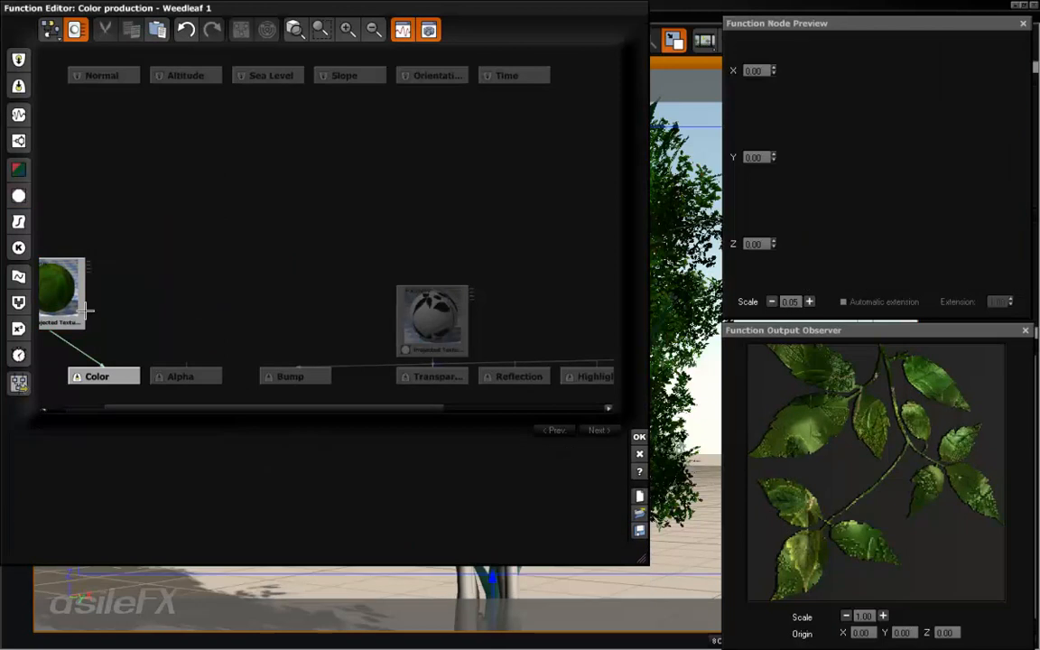
left_click_drag(87, 310, 148, 313)
Step: Add a second copy of the Projected Texture Map node near the Animation Map that feeds bump and displacement
middle_click_drag(536, 312, 413, 308)
middle_click_drag(225, 307, 275, 296)
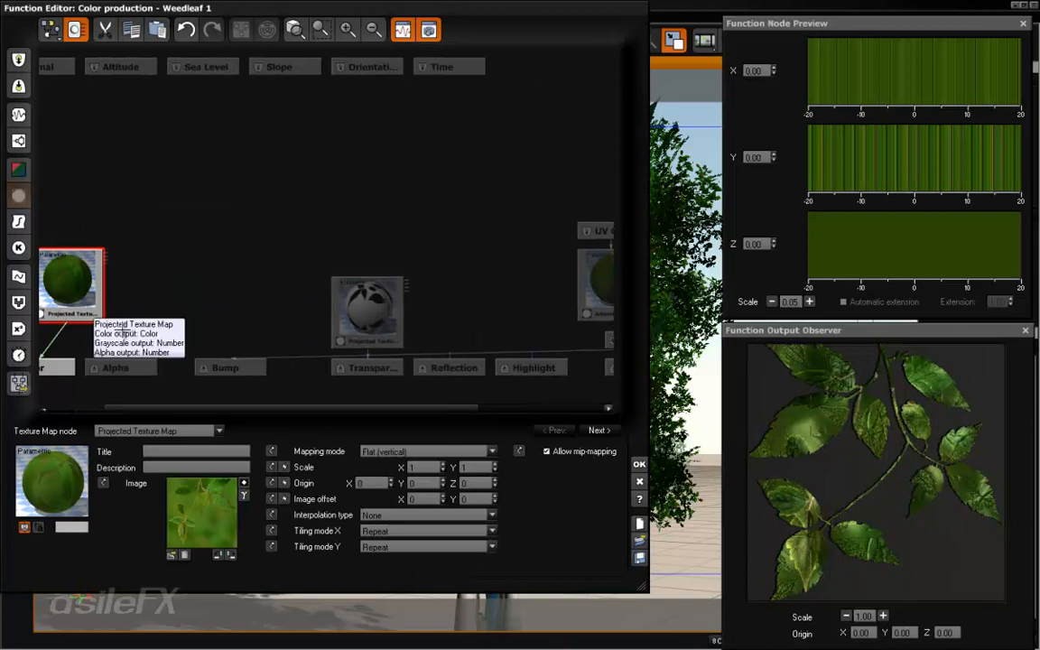
left_click(500, 203)
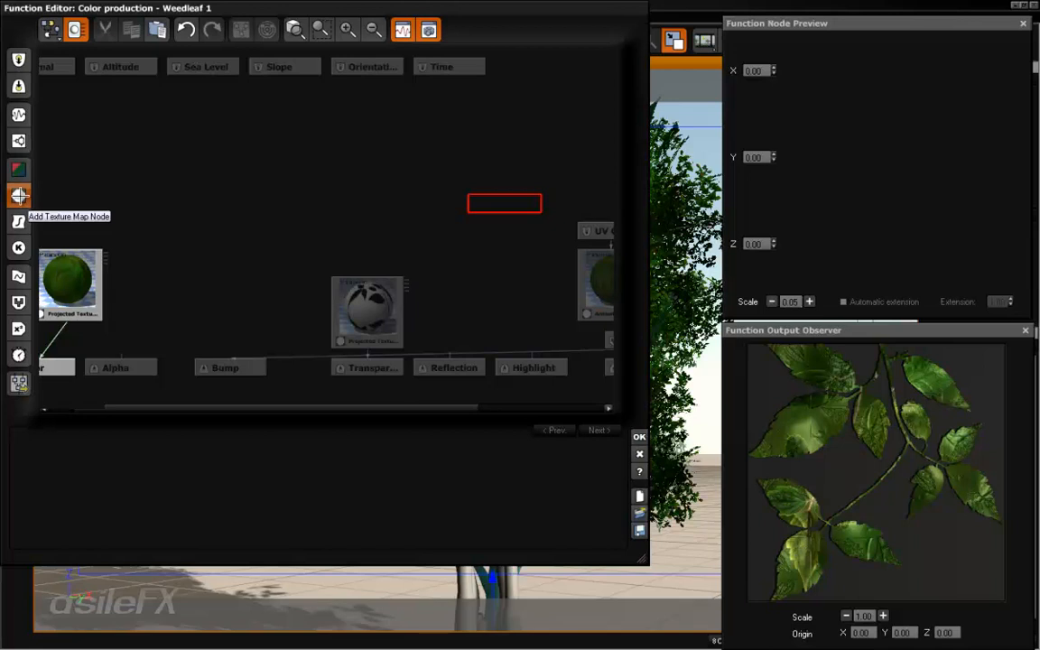
left_click(19, 195)
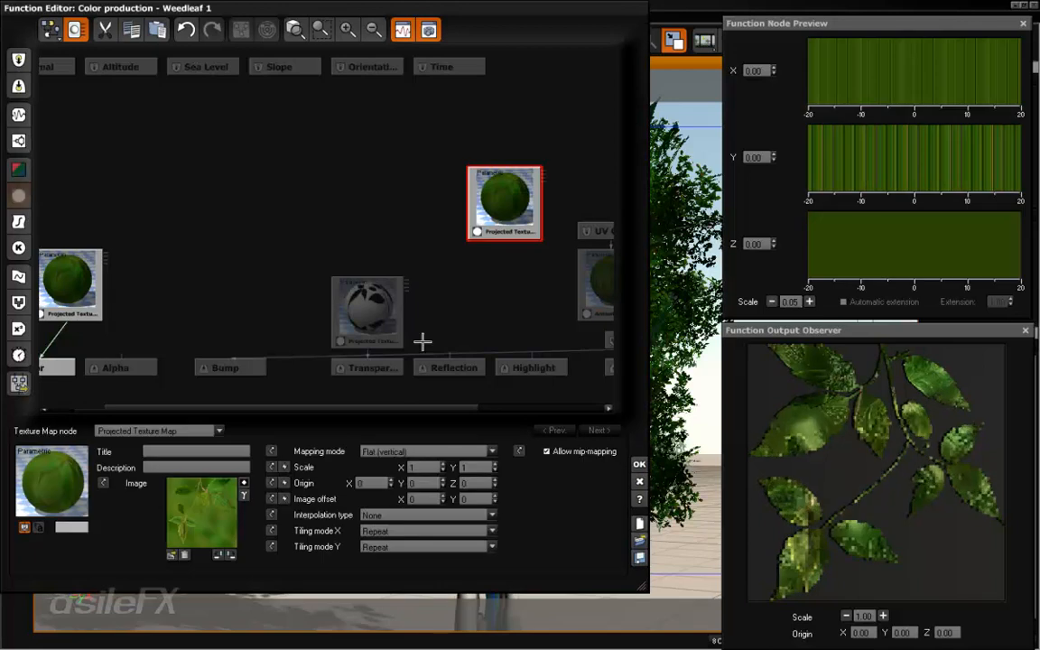
left_click_drag(452, 302, 384, 287)
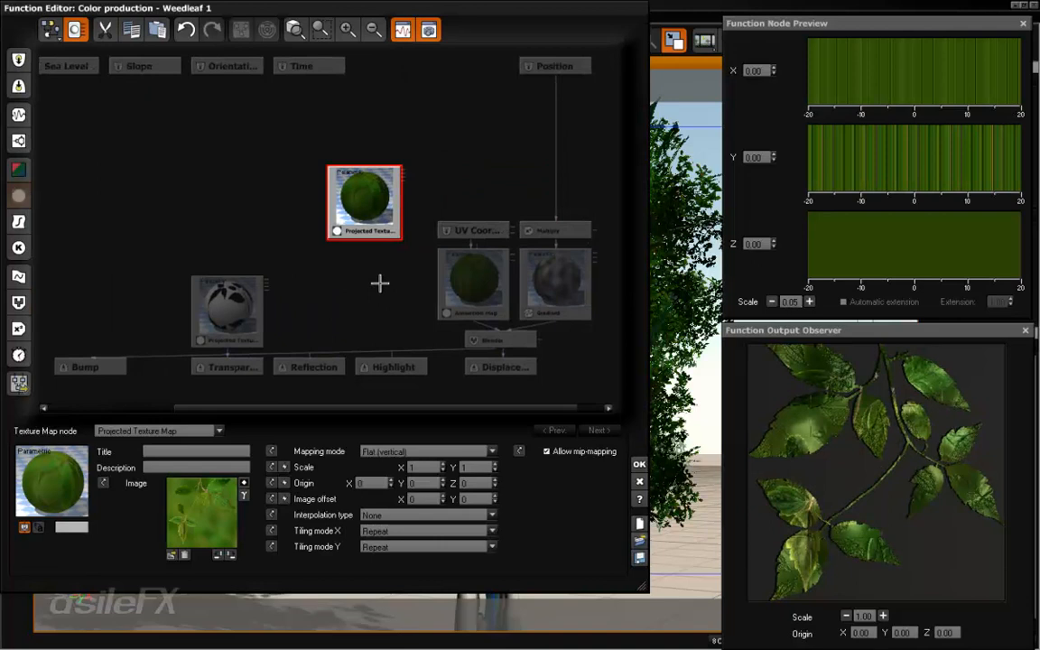
middle_click_drag(426, 268, 507, 286)
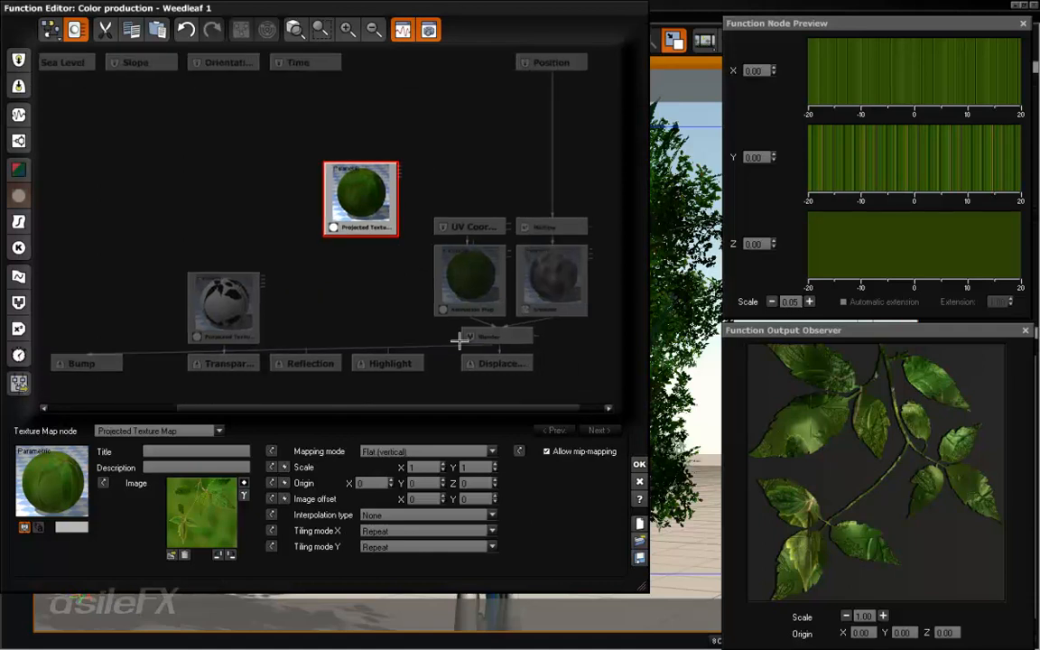
Step: Relink the Blender's input from the Animation Map to the second Projected Texture Map's Color output
left_click_drag(471, 290, 471, 209)
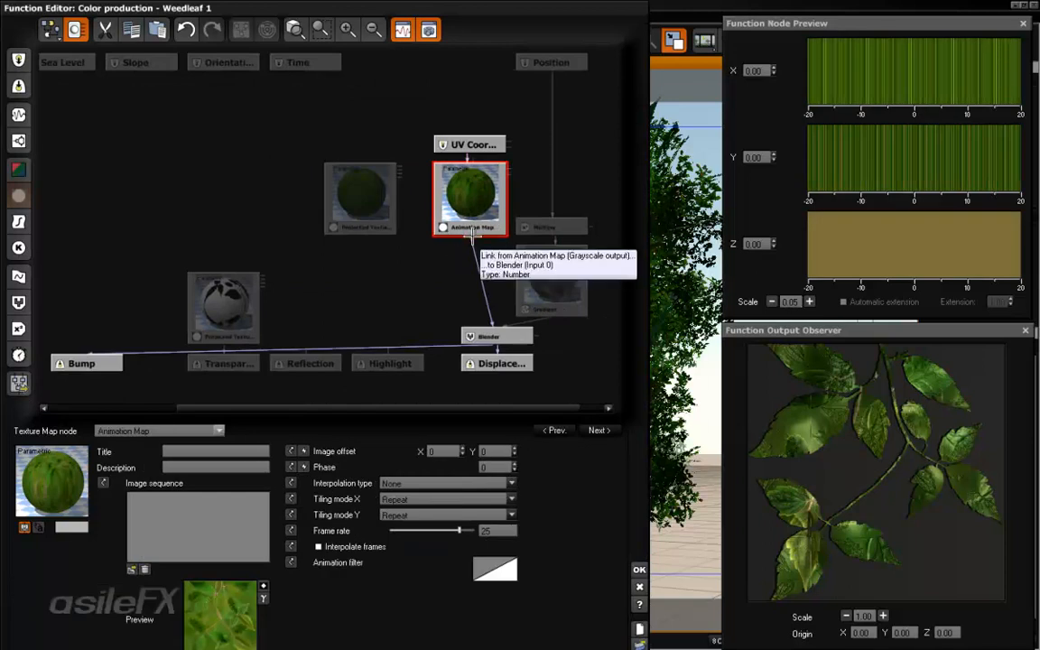
left_click_drag(470, 239, 360, 238)
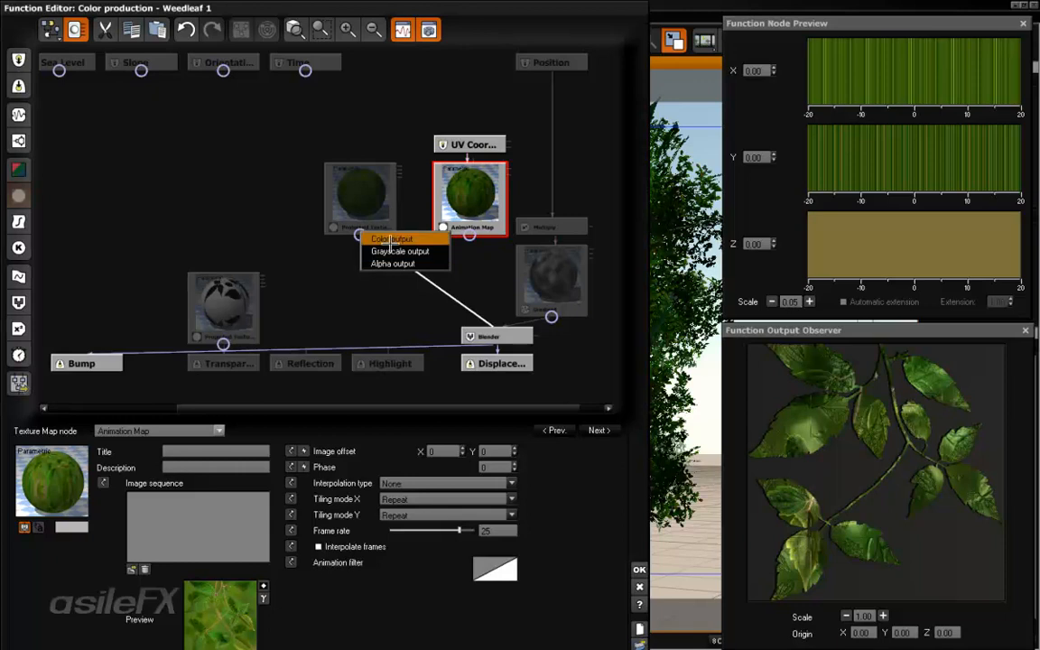
left_click(386, 238)
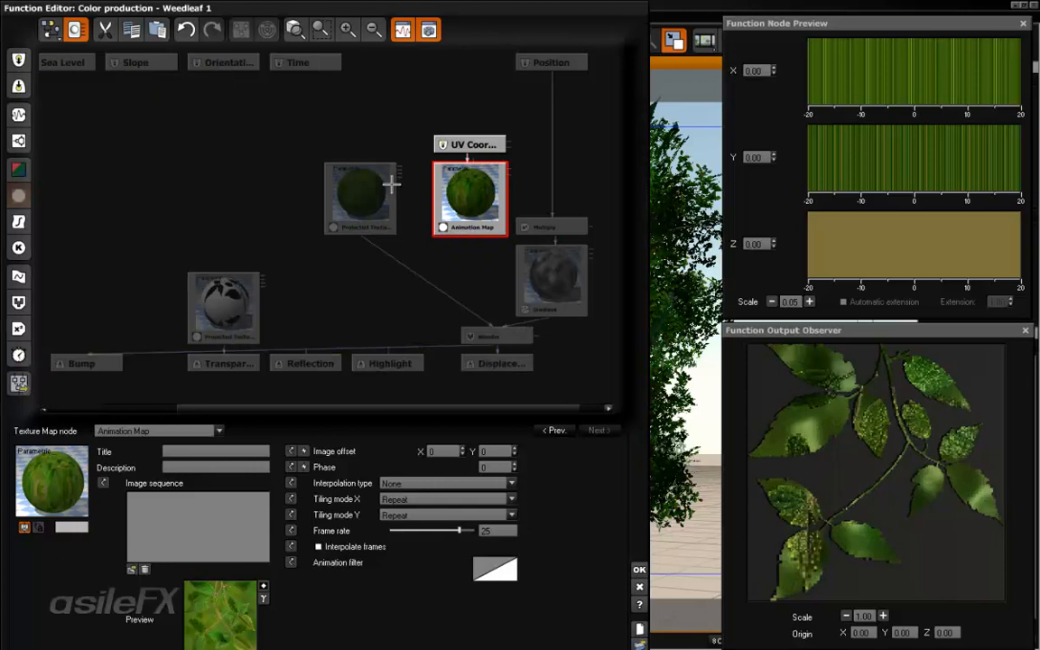
Step: Reposition the second Projected Texture Map and delete the disconnected Animation Map and UV Coordinates nodes
left_click_drag(364, 220, 364, 274)
middle_click_drag(363, 277, 475, 280)
middle_click_drag(441, 335, 408, 340)
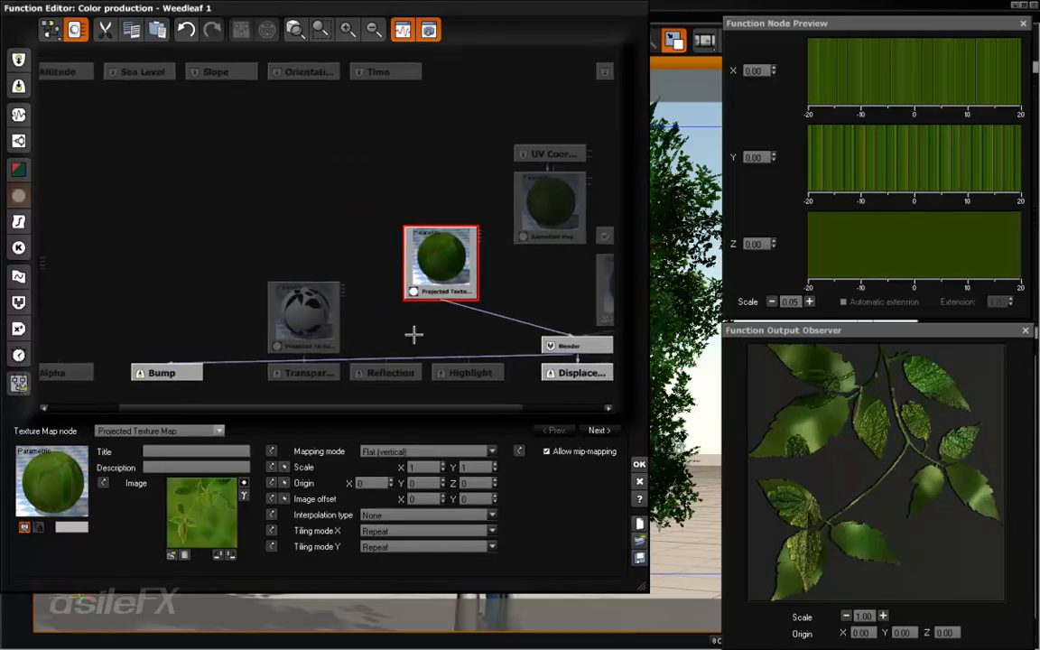
middle_click_drag(524, 291, 490, 289)
left_click_drag(540, 284, 507, 140)
key("Delete")
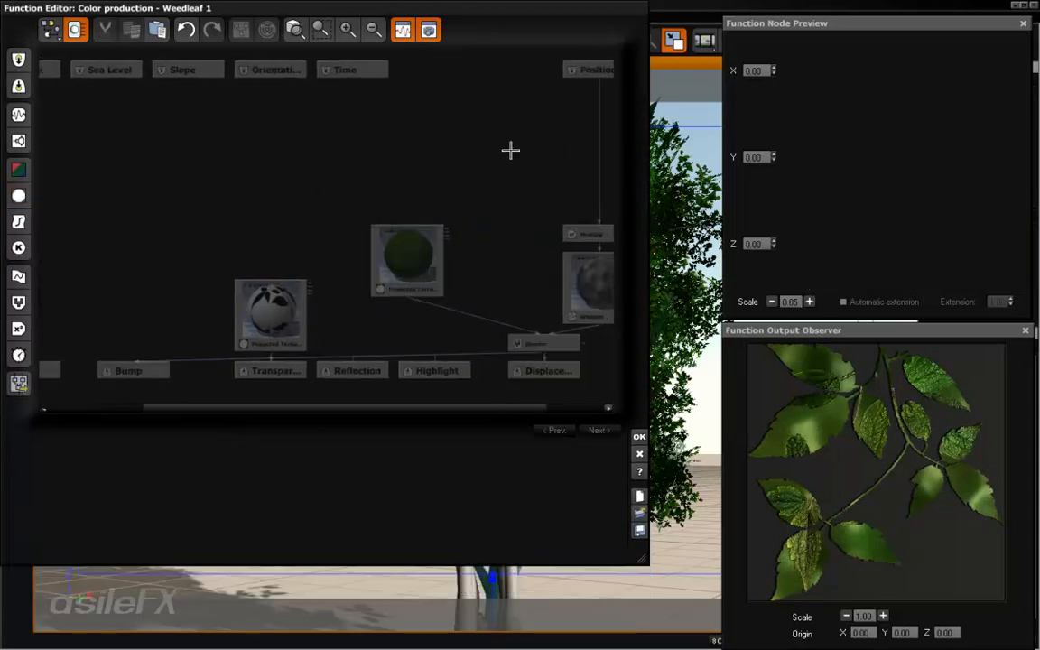
Step: Compare the Projected Texture Map nodes of color, bump and transparency, and accept the function changes
left_click(412, 244)
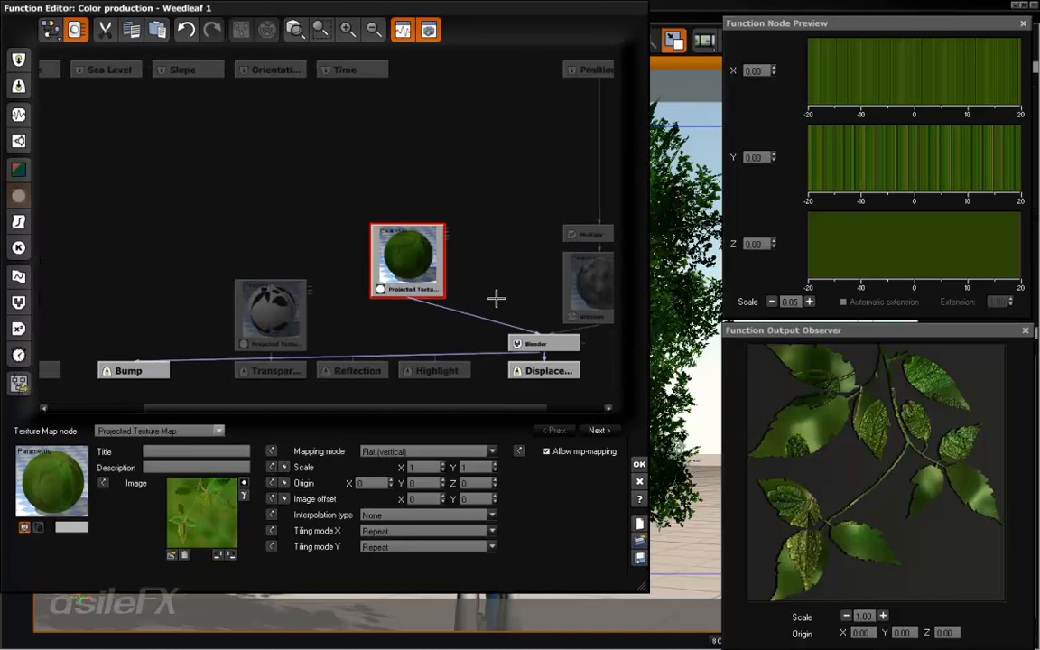
middle_click_drag(515, 284, 700, 275)
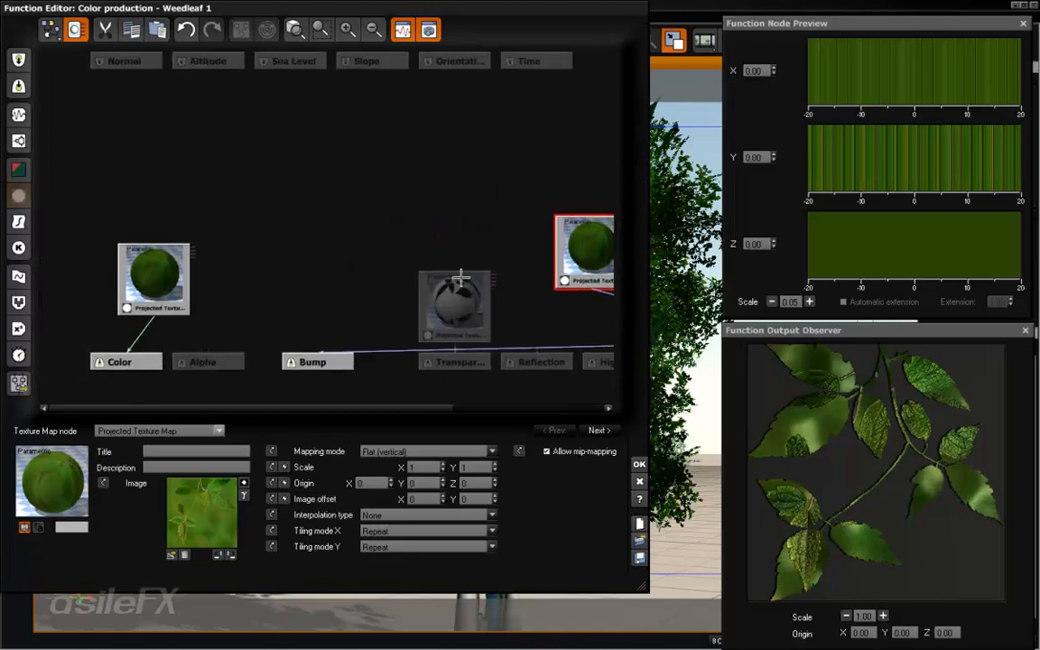
left_click(166, 273)
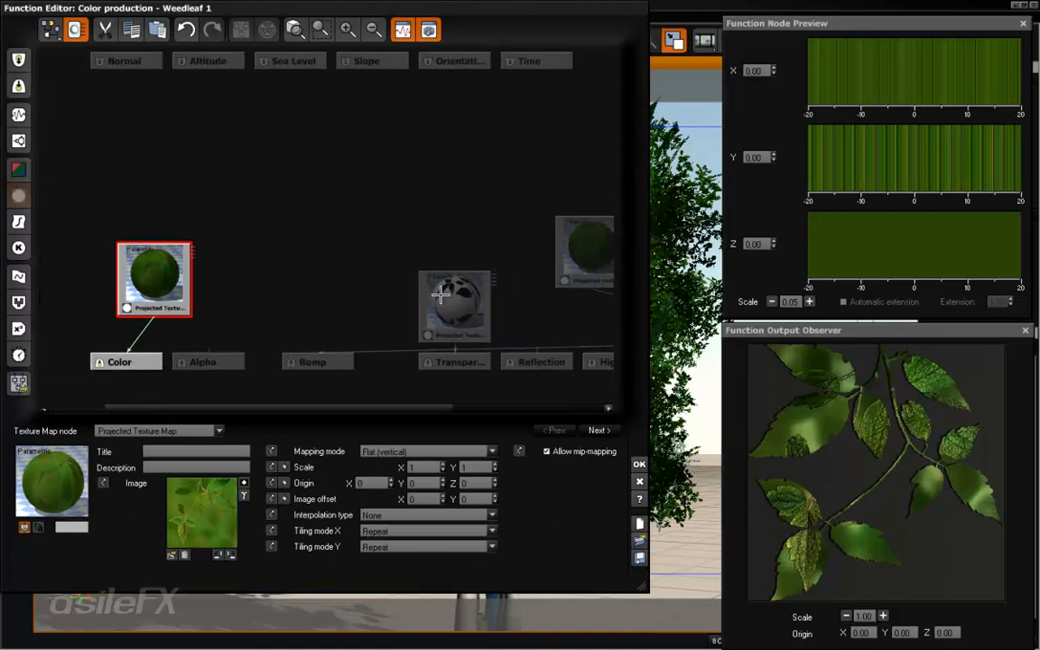
left_click(448, 303)
left_click(179, 285)
left_click(467, 313)
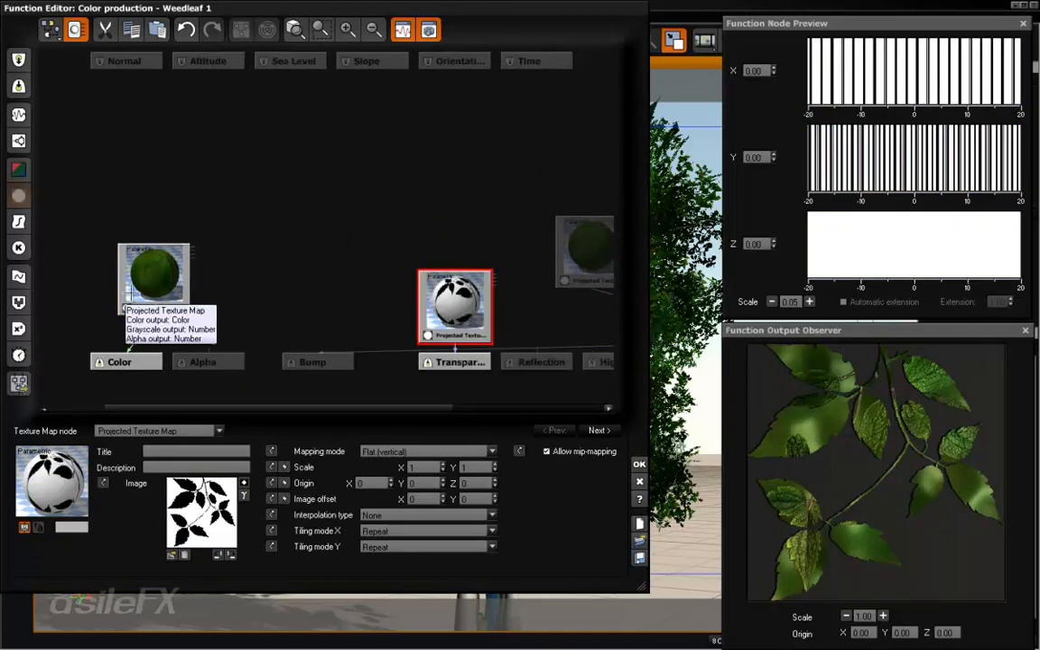
left_click(167, 298)
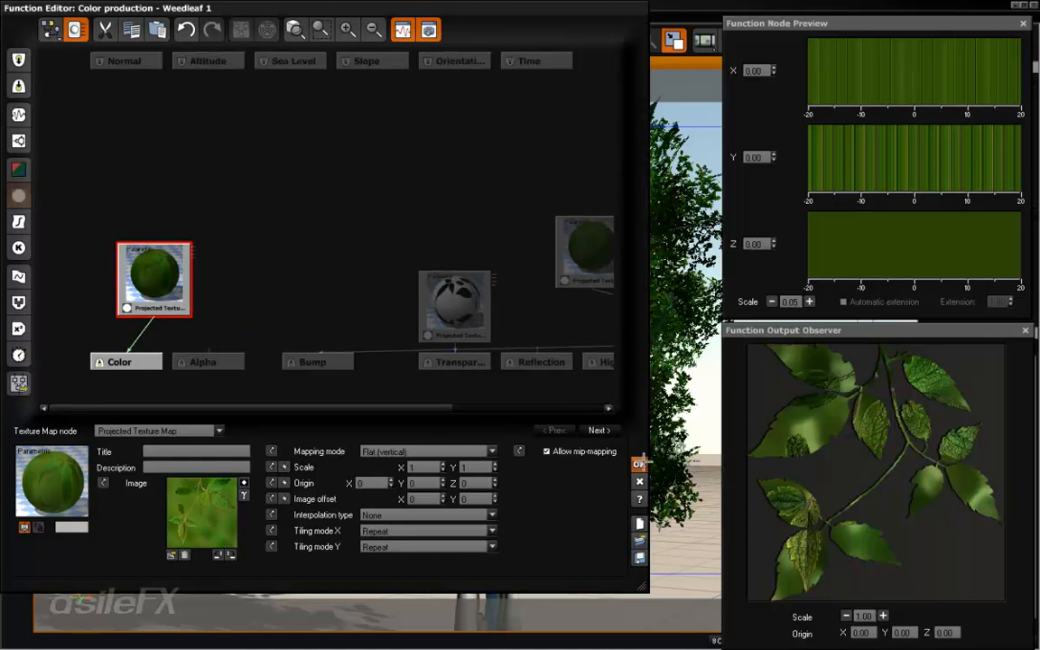
left_click(640, 463)
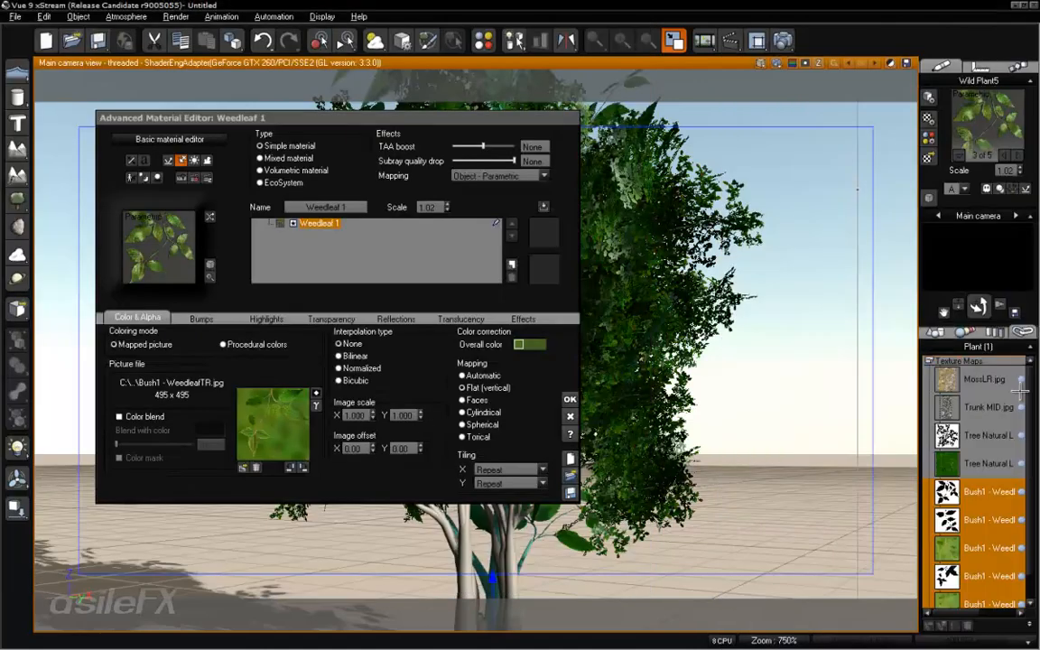
Step: Select the third Bush1 - Weedleaf picture among the scene's linked texture maps and reload its link
scroll(1034, 437, "down", 1)
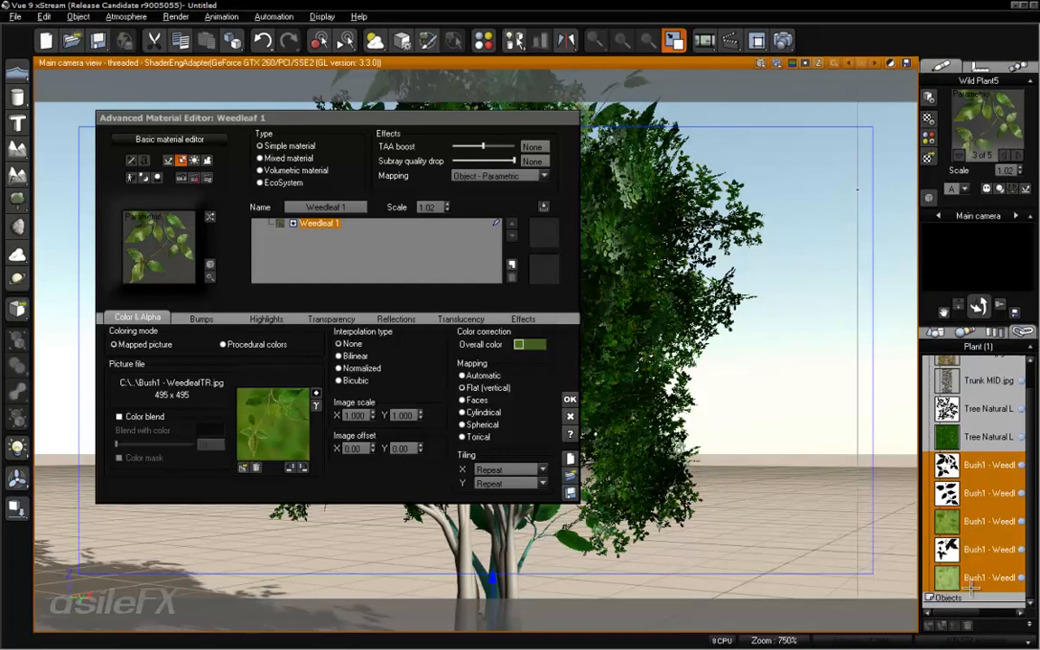
left_click(990, 521)
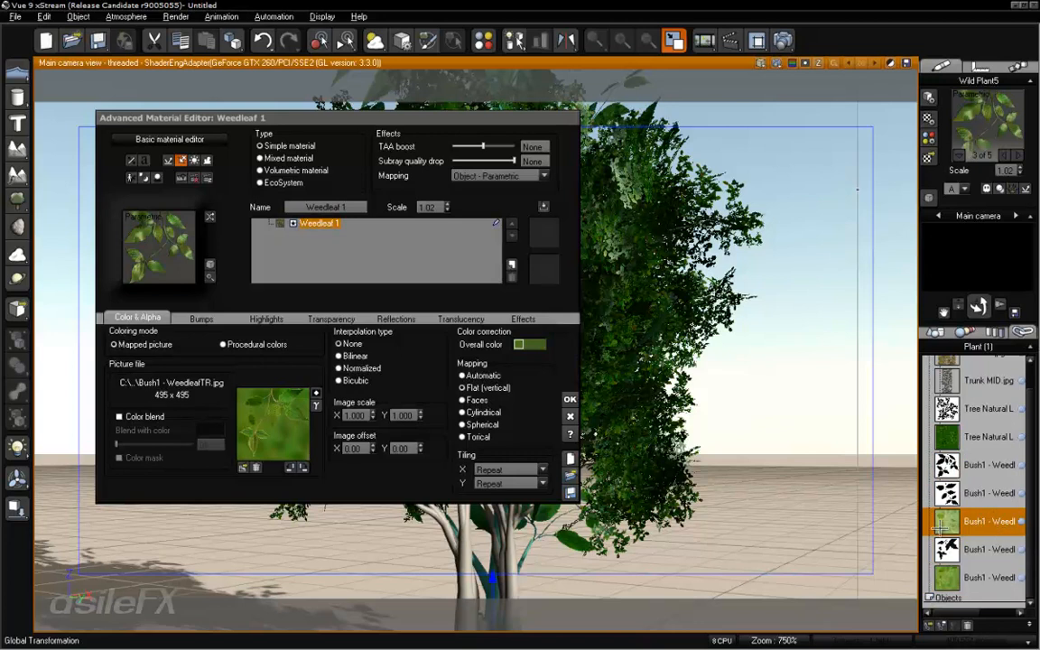
right_click(952, 515)
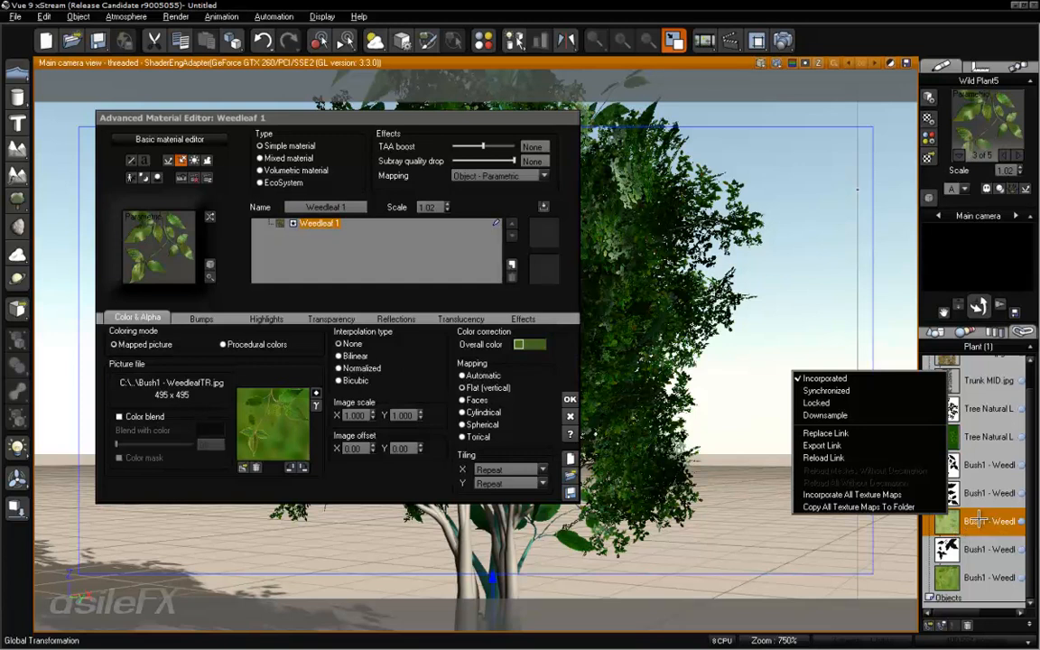
left_click(867, 458)
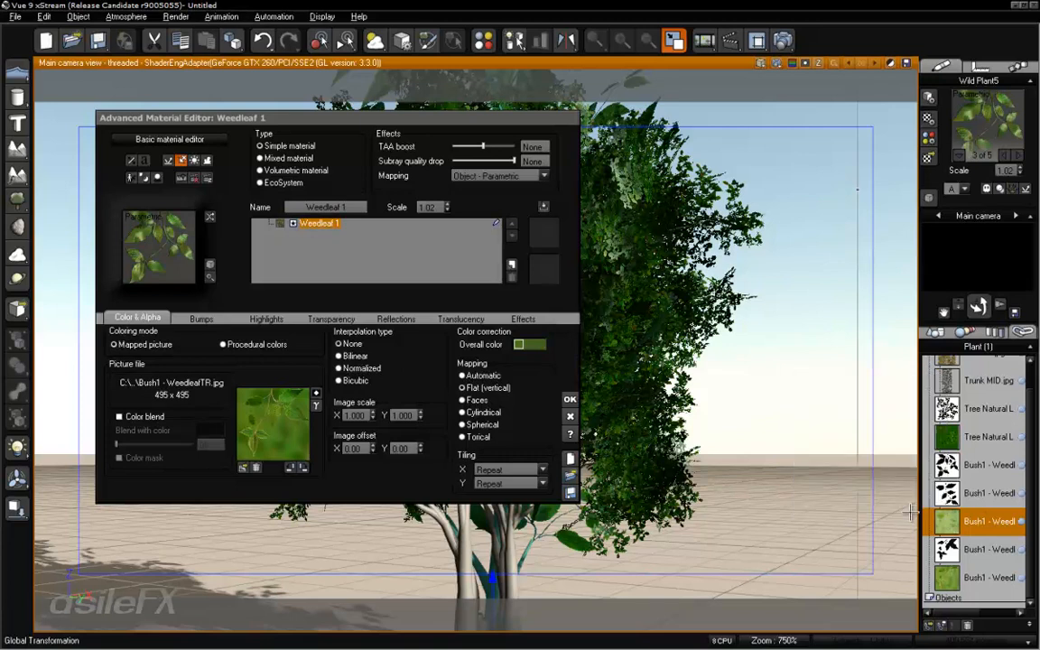
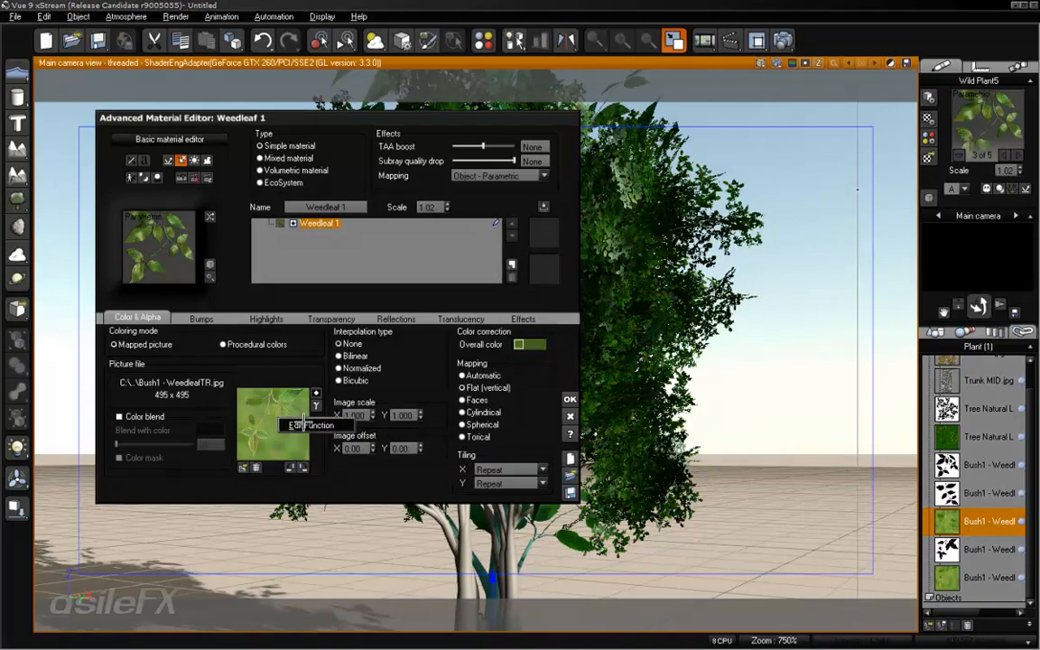
Step: Discard the material editor, copy the last Weedleaf 1 material and paste it over the wild plant's other materials
left_click(570, 418)
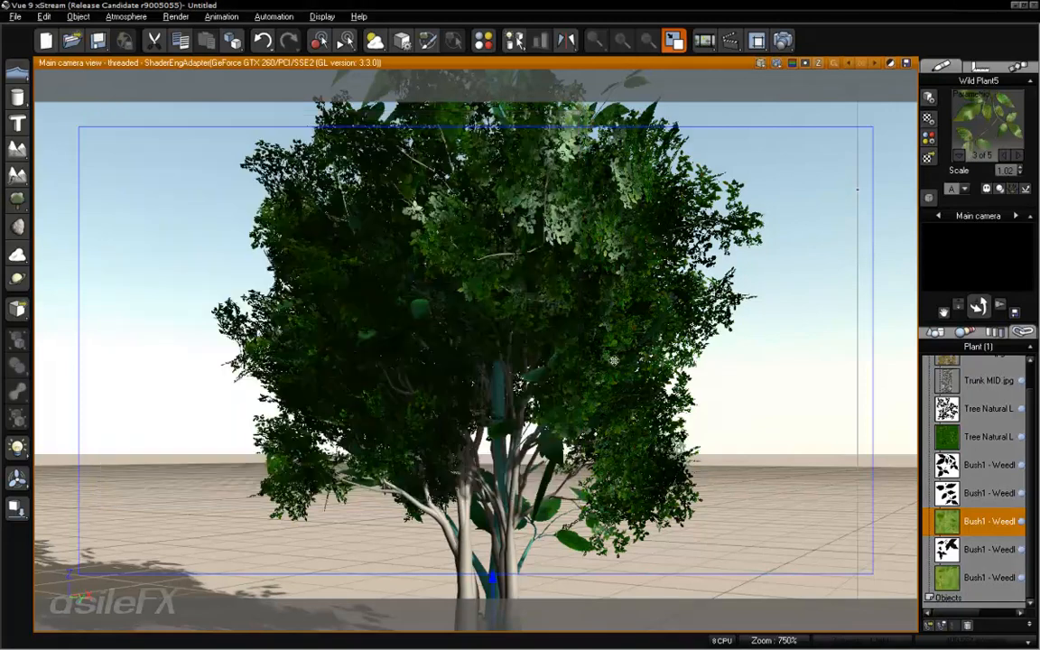
right_click(926, 134)
mouse_move(921, 143)
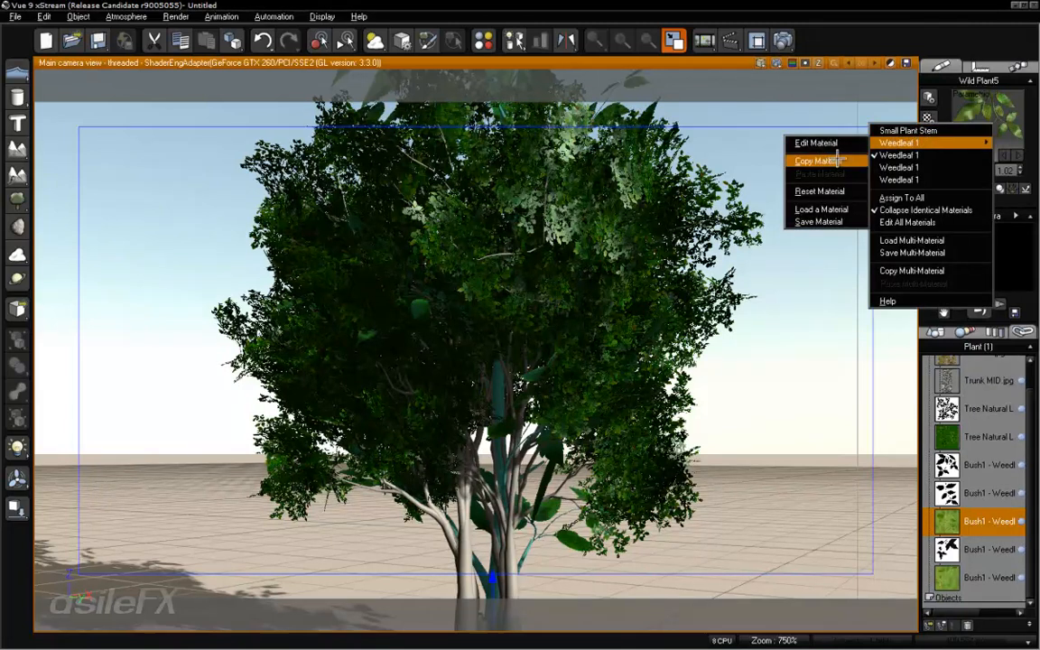
mouse_move(914, 180)
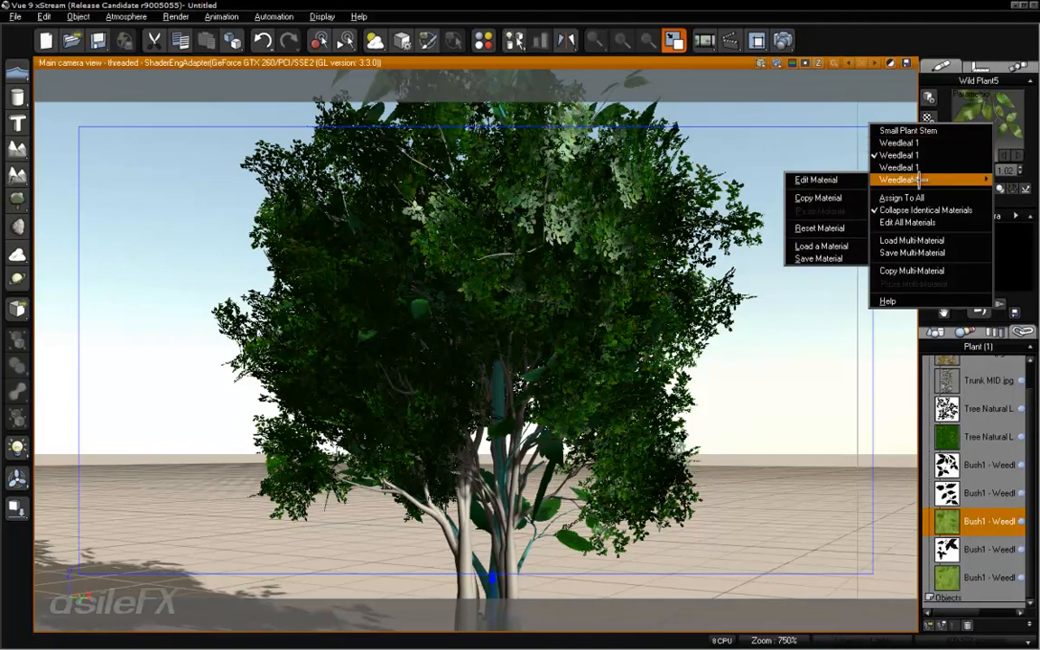
left_click(835, 198)
right_click(991, 113)
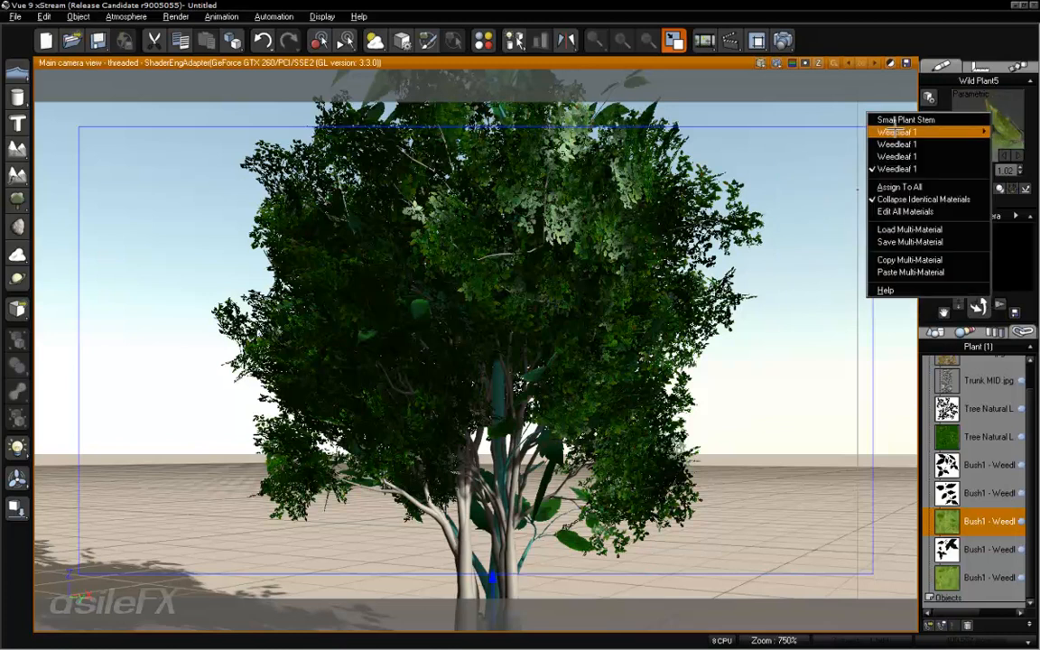
mouse_move(890, 148)
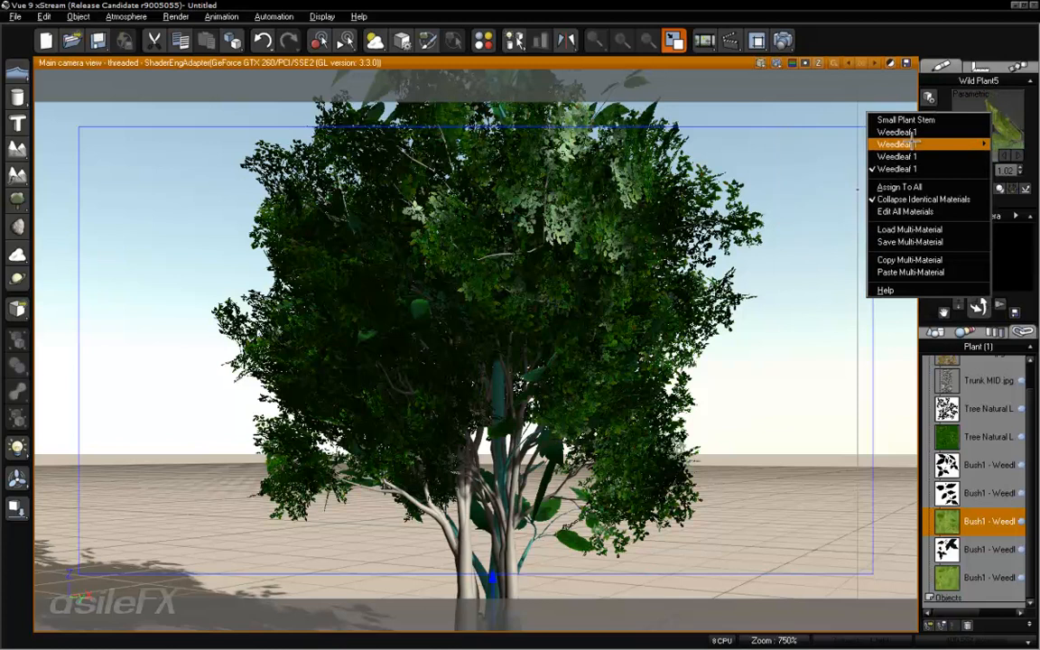
left_click(736, 163)
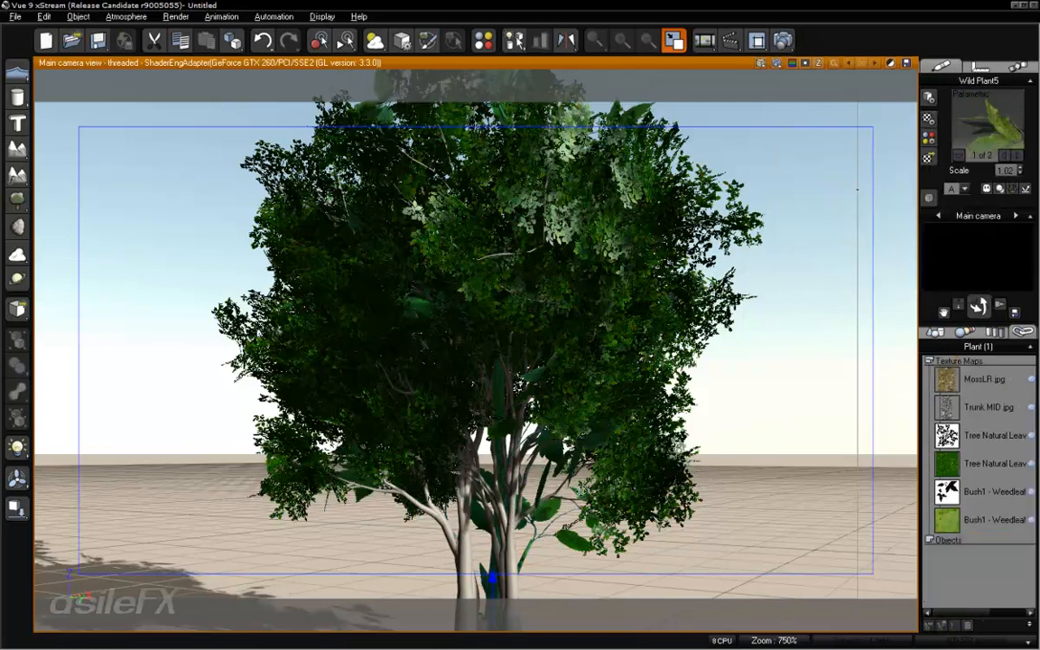
Step: Open Wild Plant5 in the Plant Editor and examine the Leaves 1 subset's color and alpha pictures in the Leaf Editor
right_click(583, 491)
left_click(637, 383)
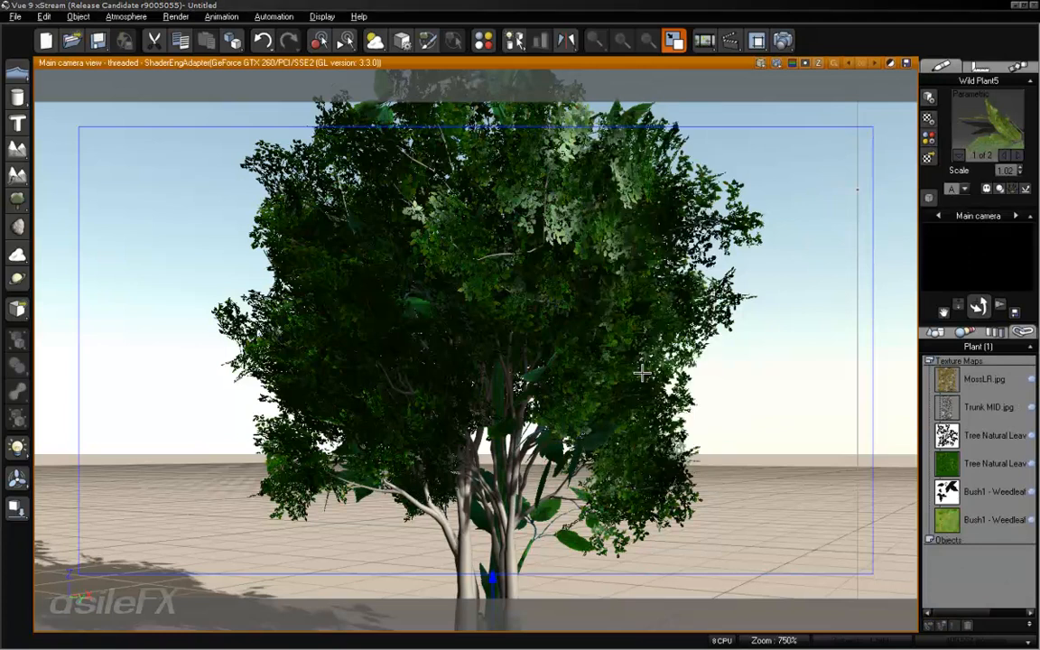
left_click_drag(642, 373, 670, 314)
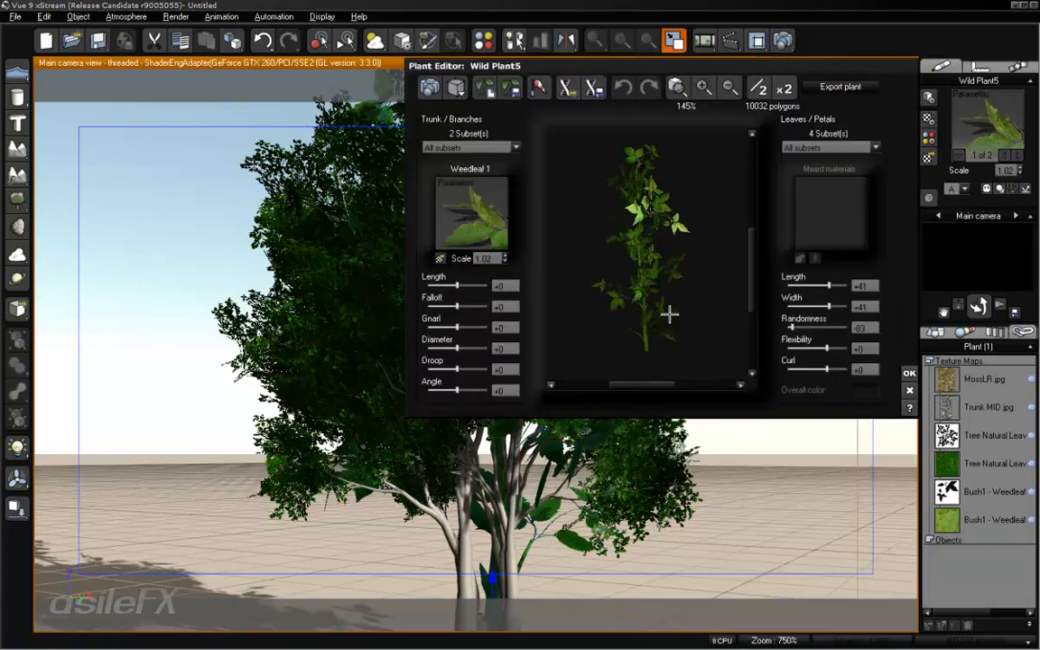
left_click(829, 147)
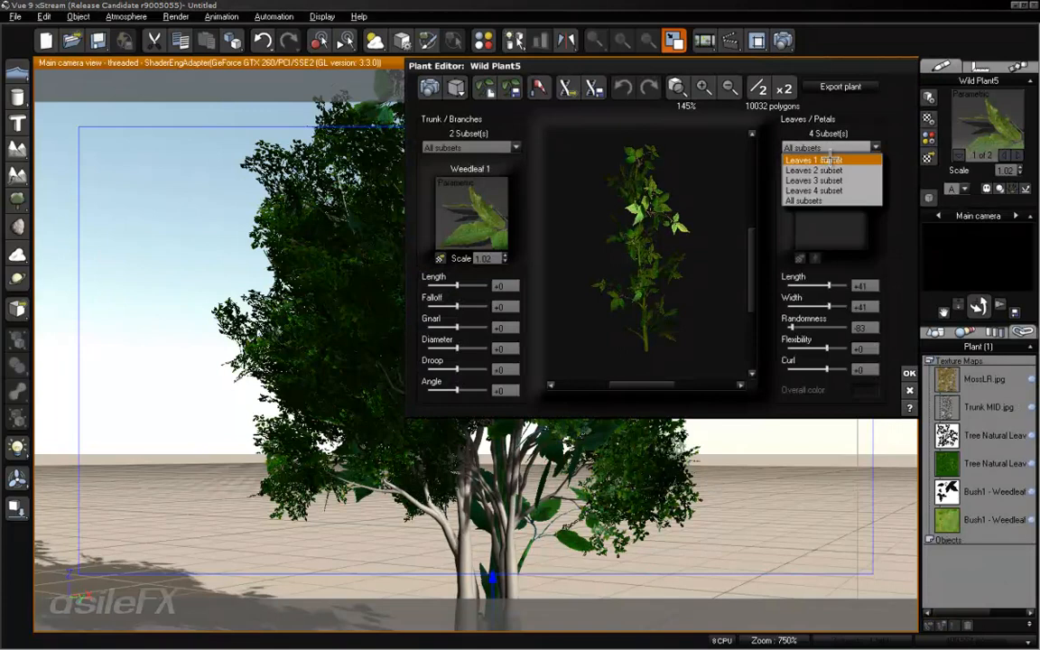
left_click(817, 163)
double_click(817, 194)
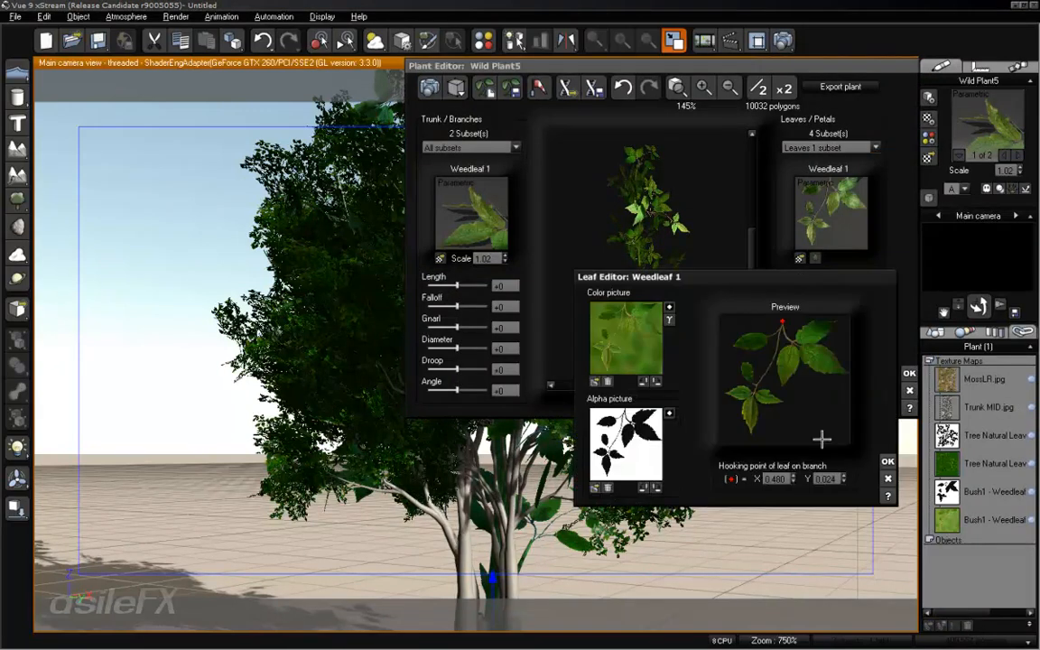
left_click(887, 462)
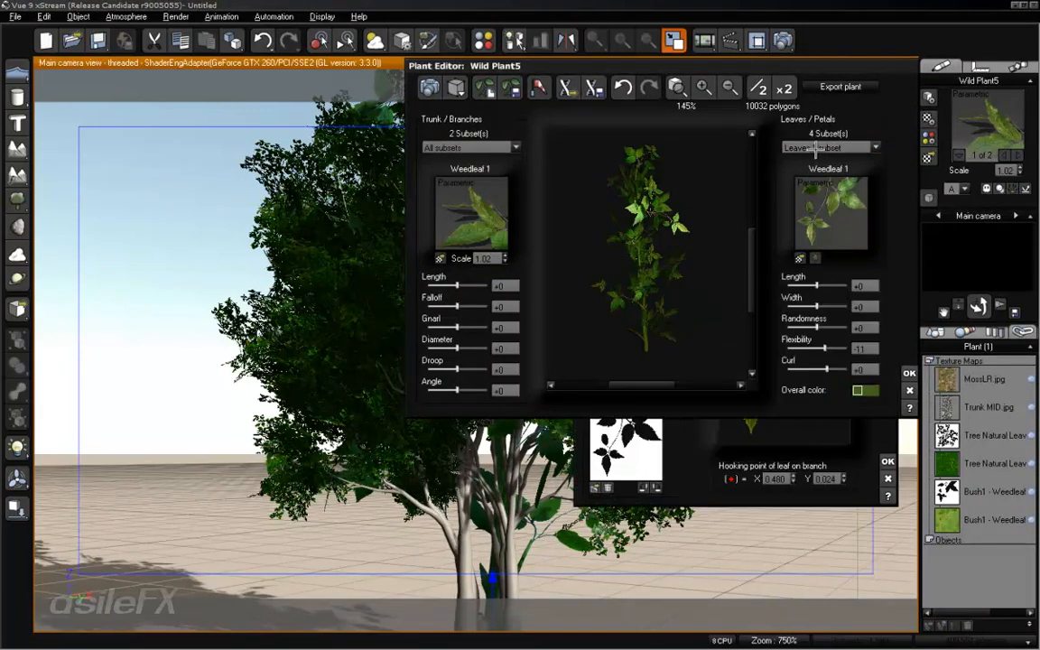
Step: Examine the leaf pictures of the Leaves 2 and Leaves 3 subsets in the Leaf Editor
left_click(818, 148)
left_click(817, 170)
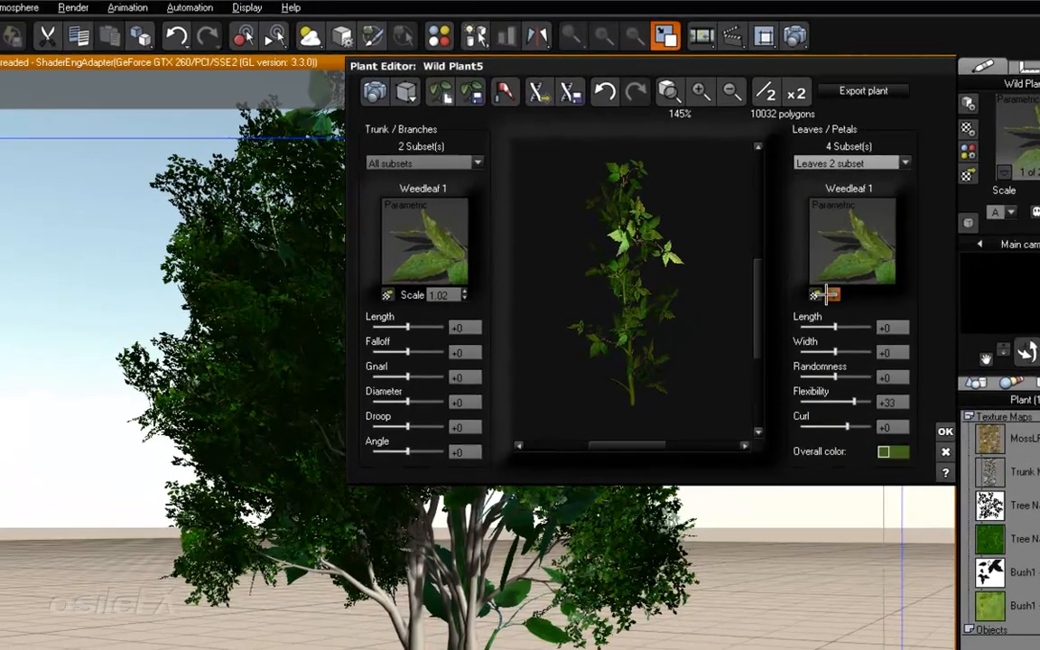
left_click(832, 295)
left_click(915, 537)
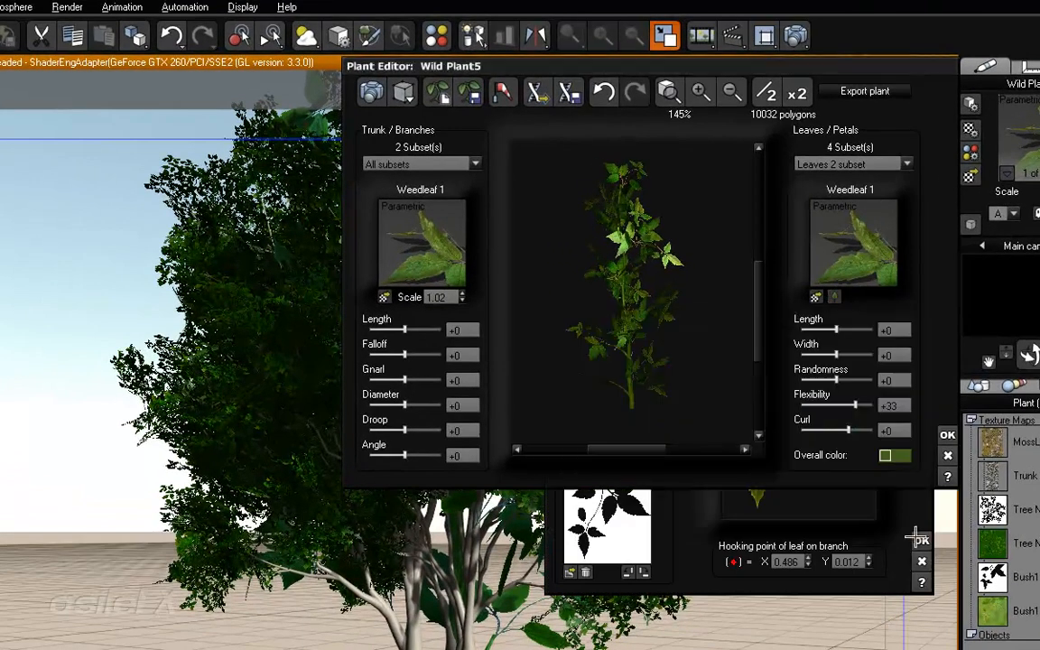
left_click(867, 163)
left_click(817, 186)
left_click(834, 297)
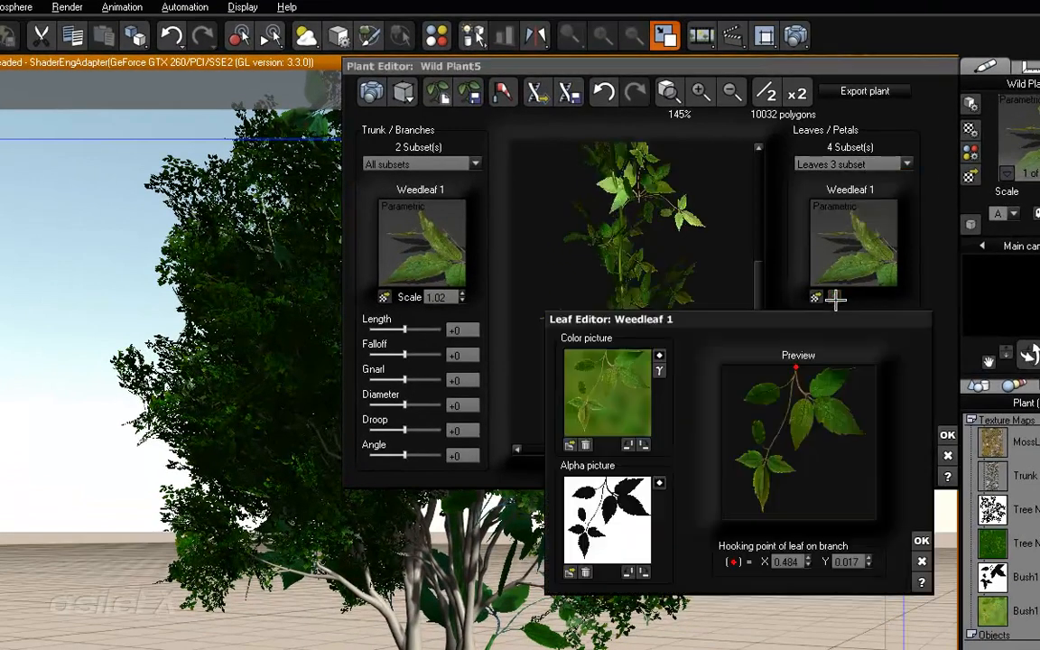
left_click(922, 540)
Step: Check the Leaves 4 subset's pictures in the Leaf Editor and view the plant preview from another angle
left_click(849, 165)
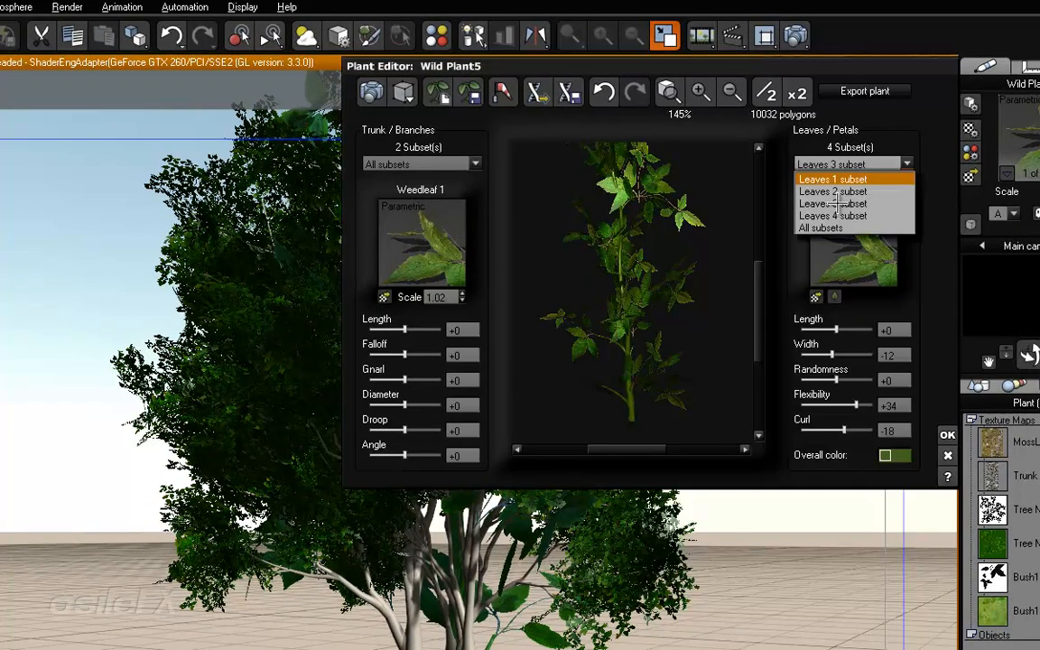
left_click(833, 216)
left_click(834, 297)
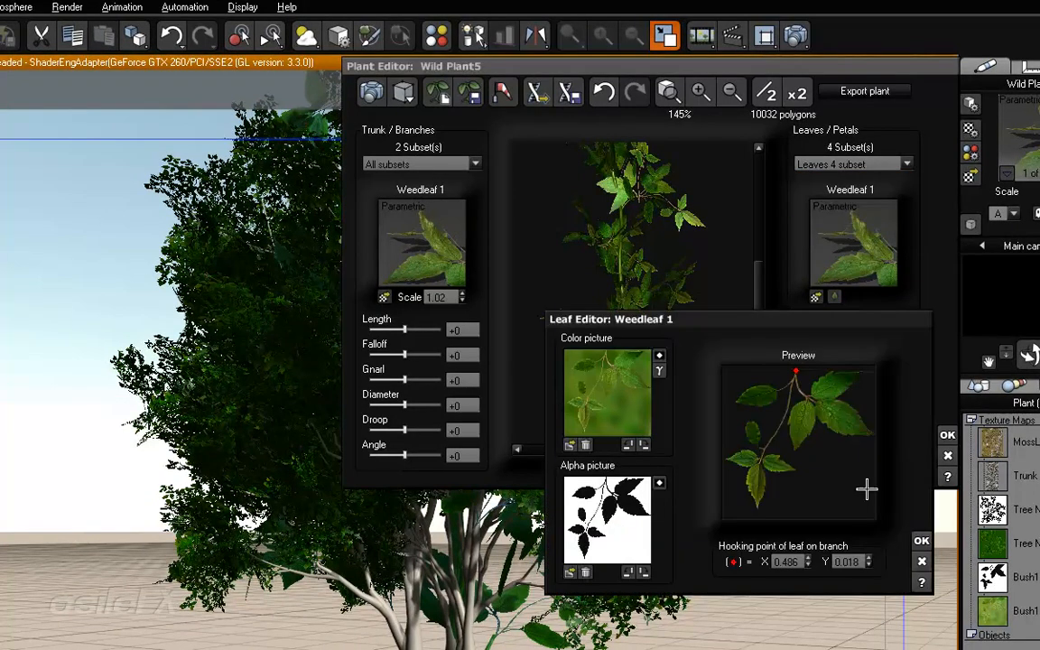
left_click(921, 560)
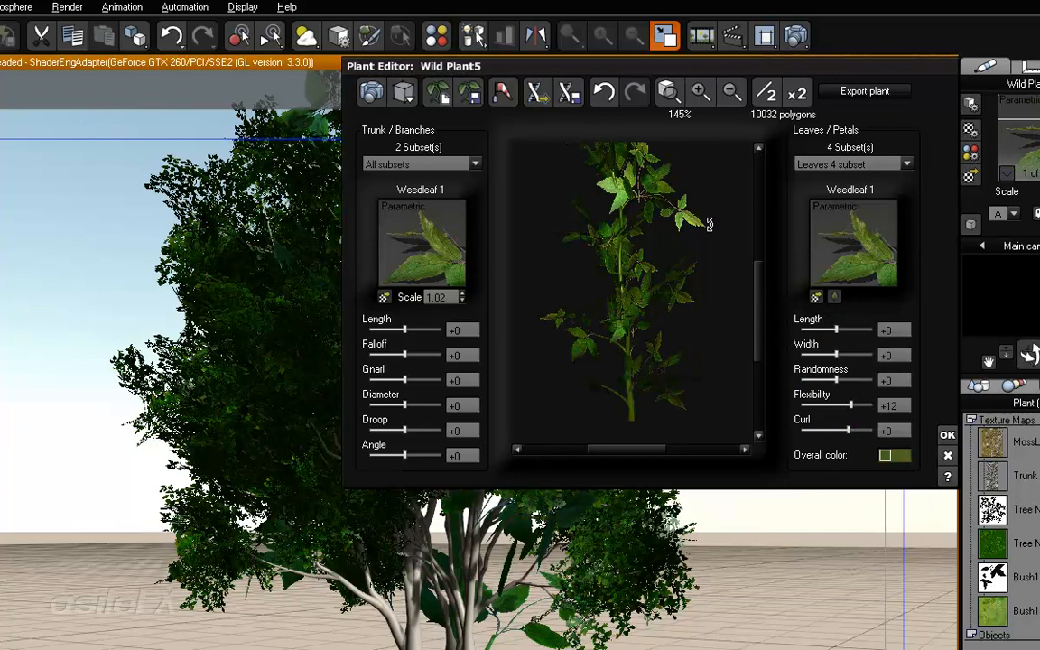
left_click_drag(710, 224, 630, 195)
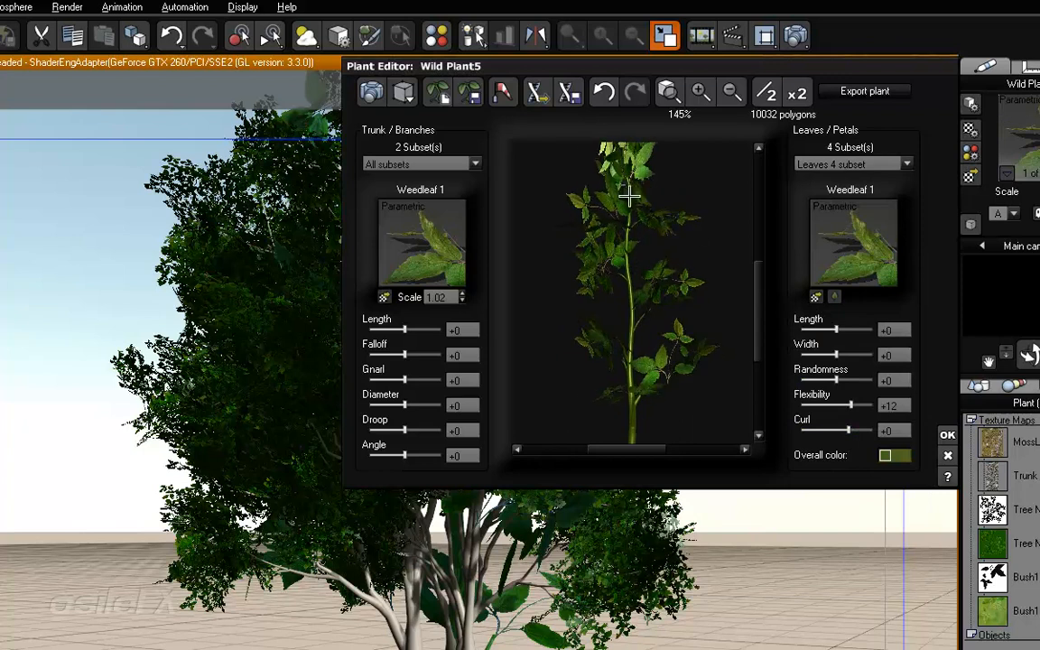
Step: Save the plant species over Wild_Plant_3.veg in the Grasses - Plants folder with texture maps incorporated, and accept the Plant Editor changes
left_click(504, 88)
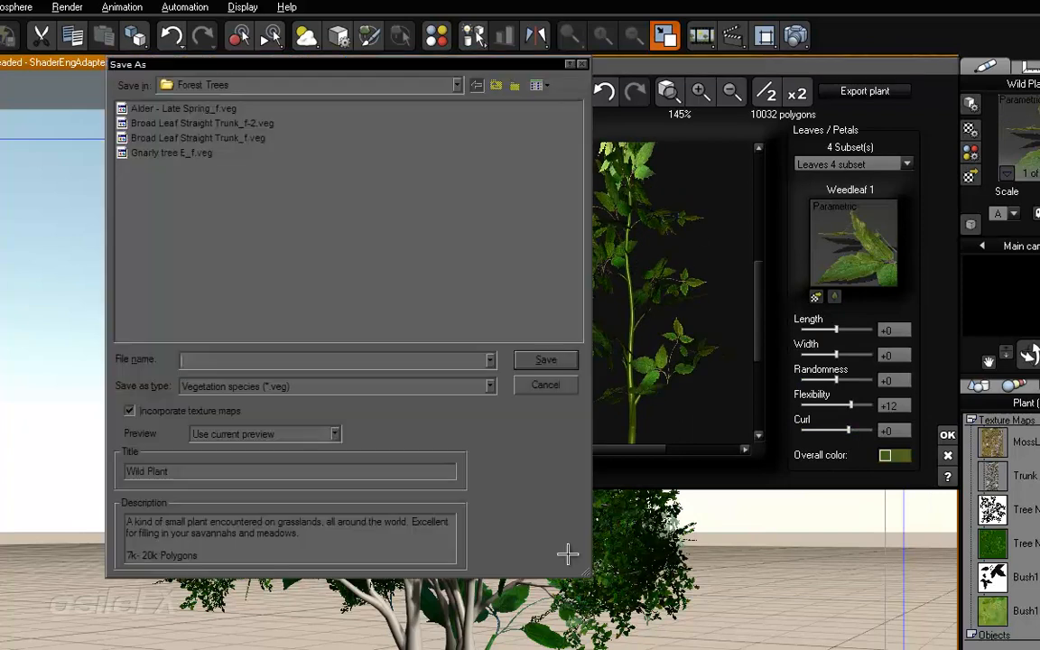
left_click(270, 84)
left_click(239, 254)
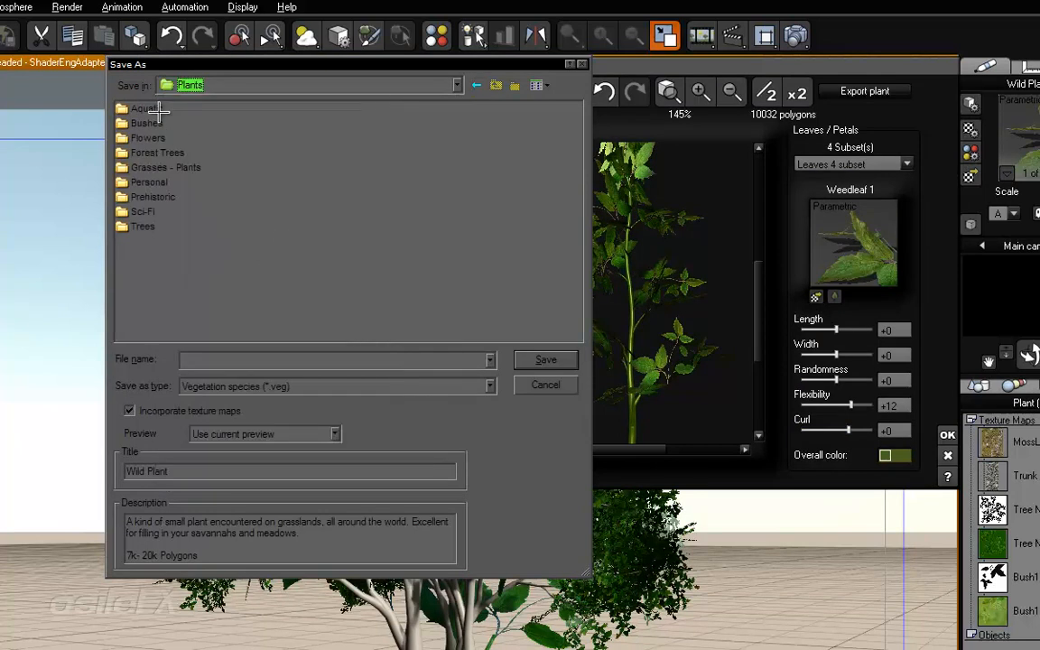
double_click(186, 167)
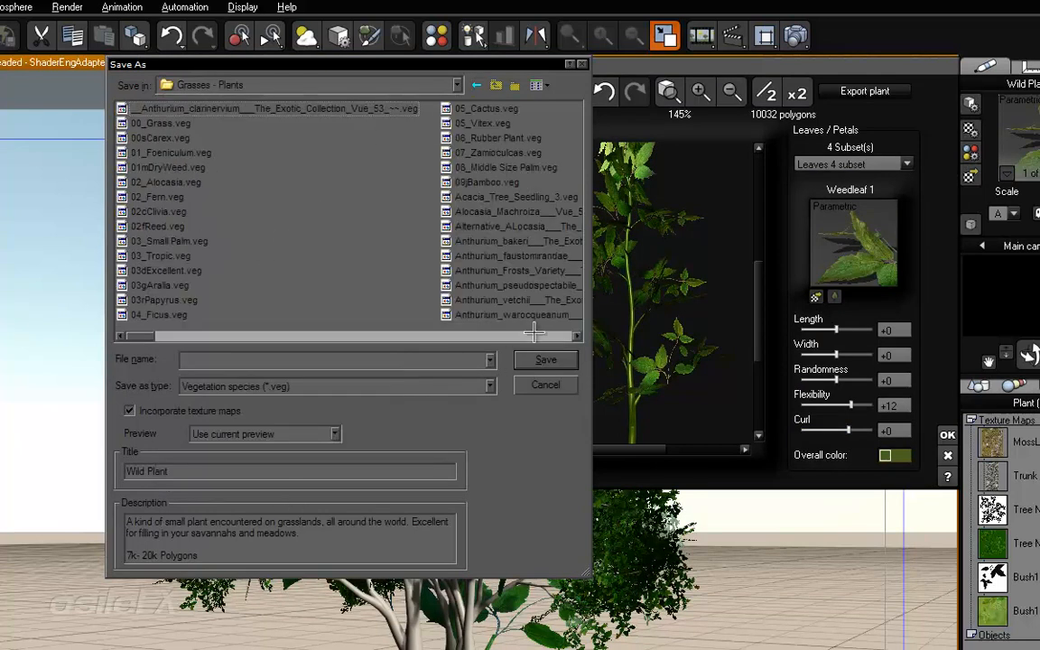
left_click(227, 335)
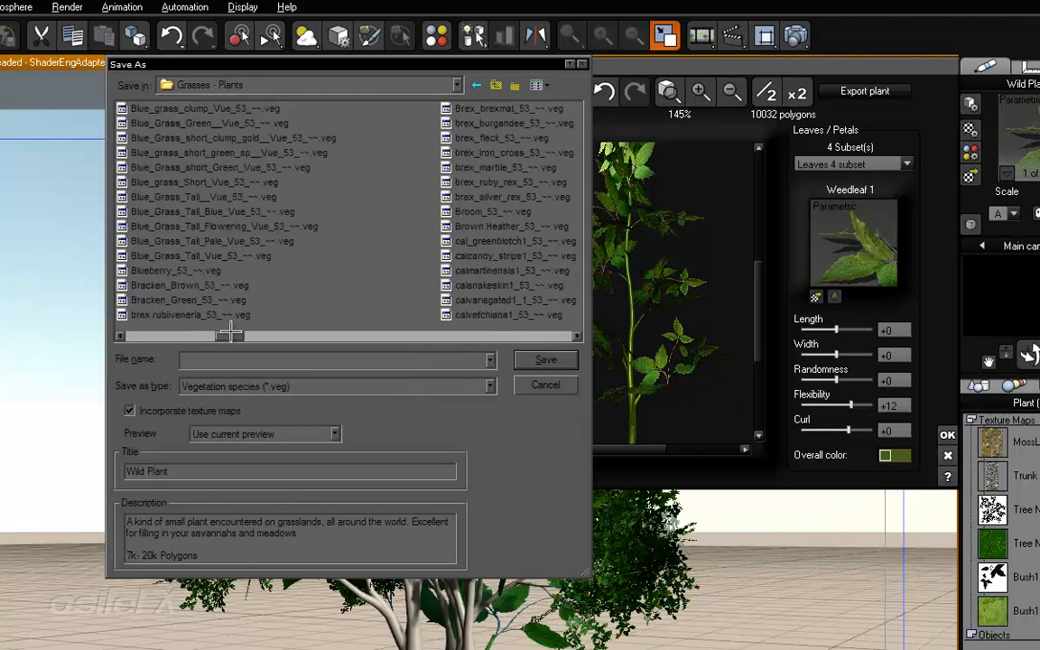
left_click_drag(229, 335, 422, 337)
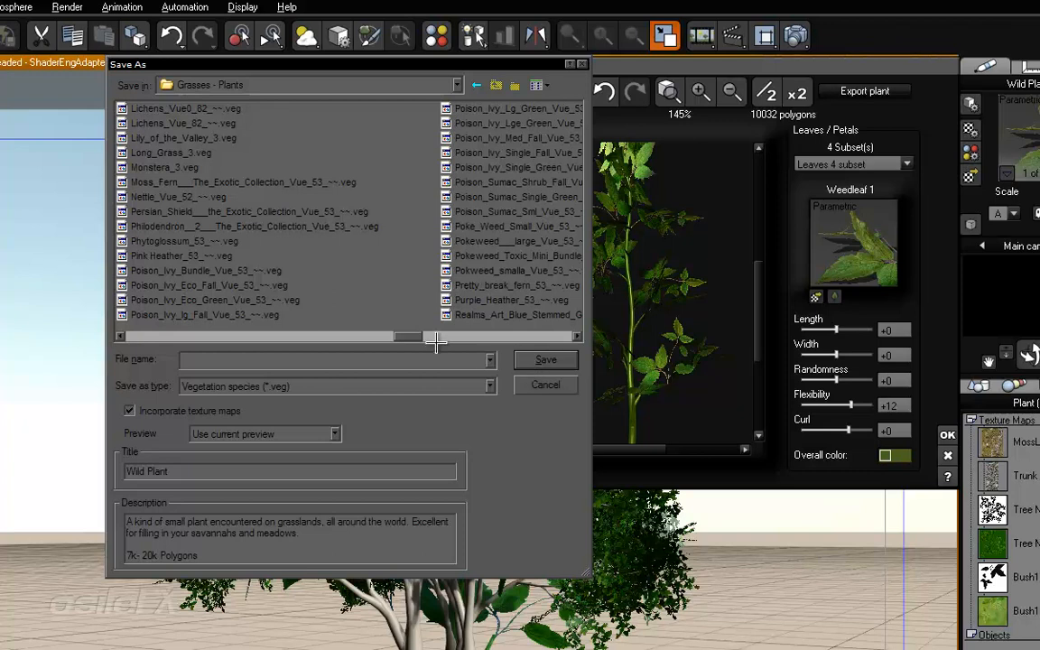
left_click_drag(420, 338, 550, 328)
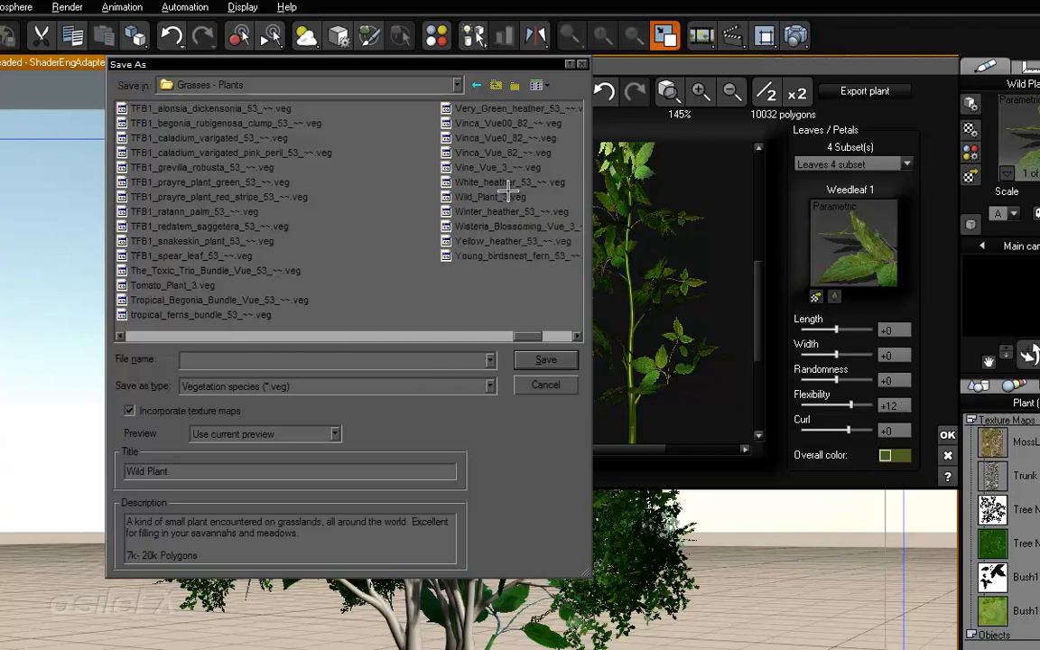
left_click(474, 197)
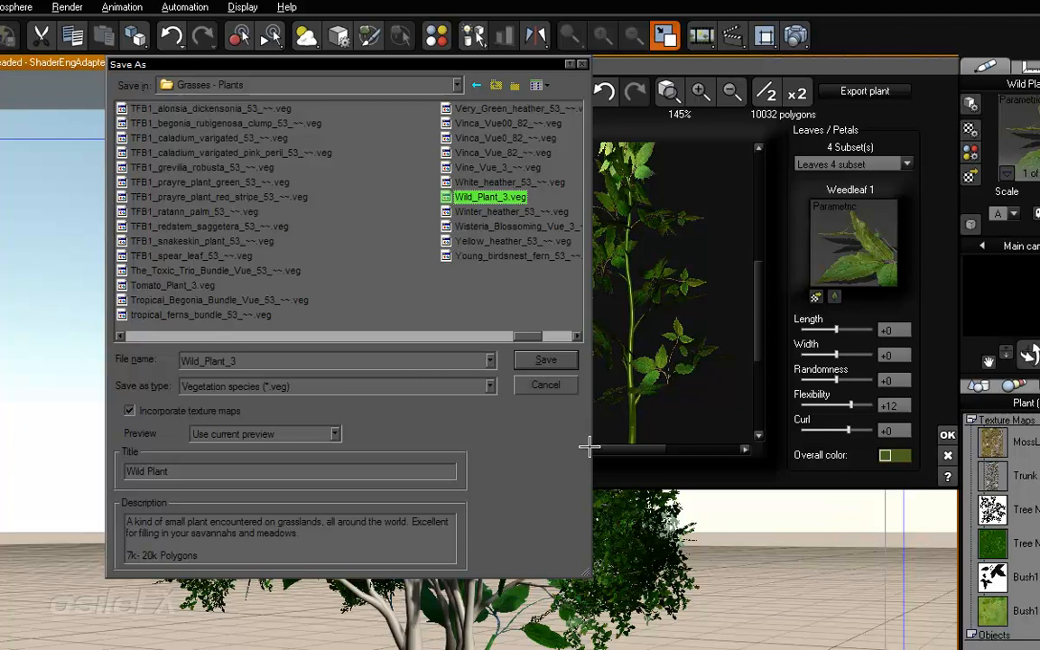
left_click(553, 361)
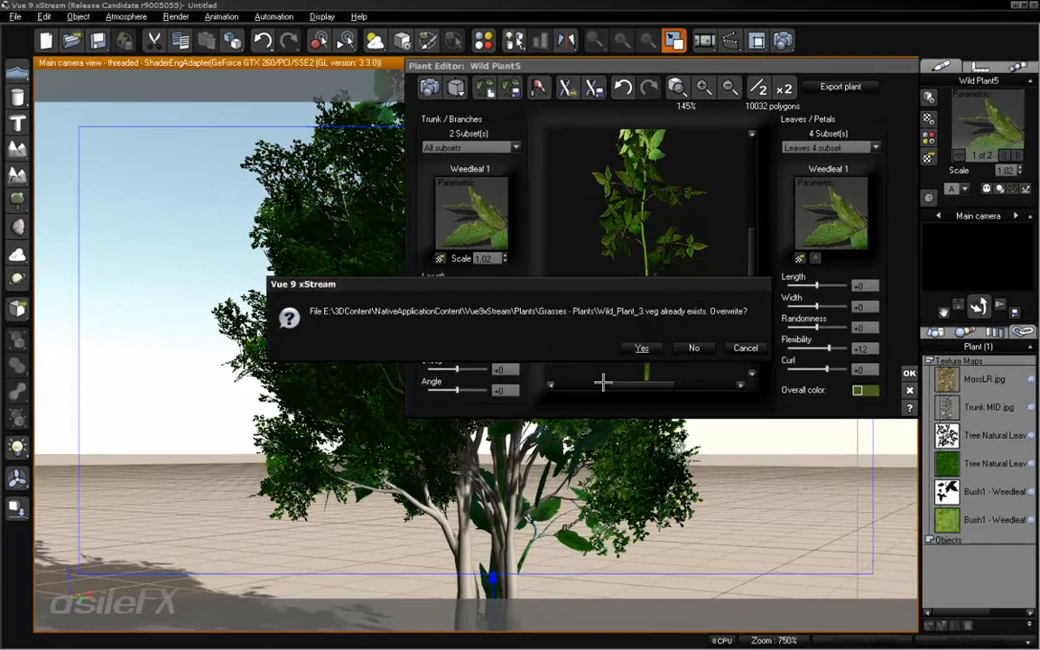
left_click(648, 349)
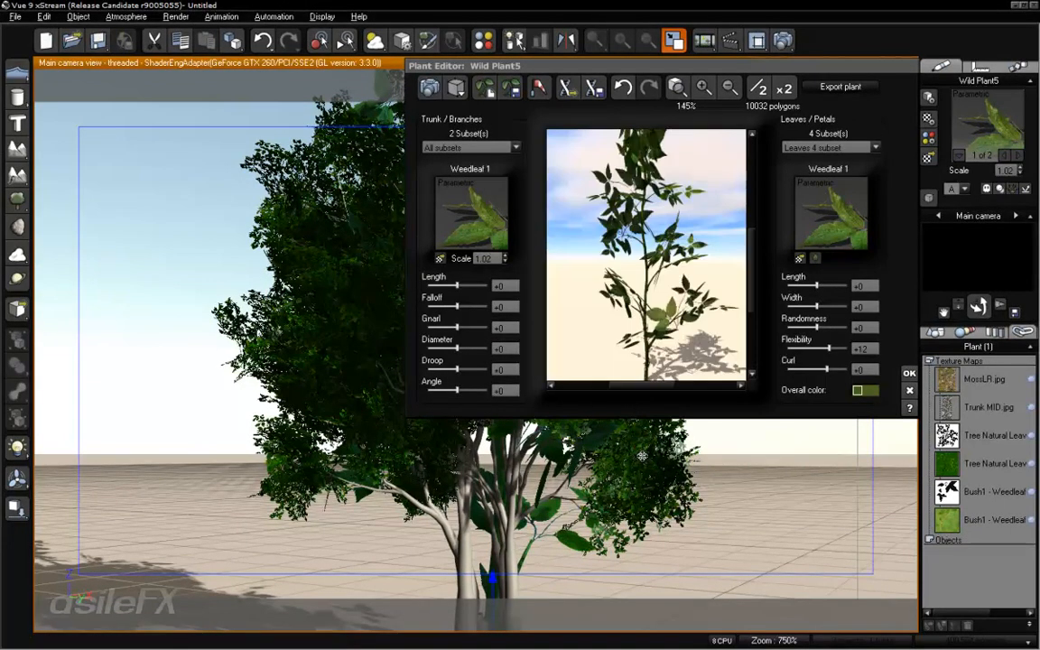
left_click(911, 374)
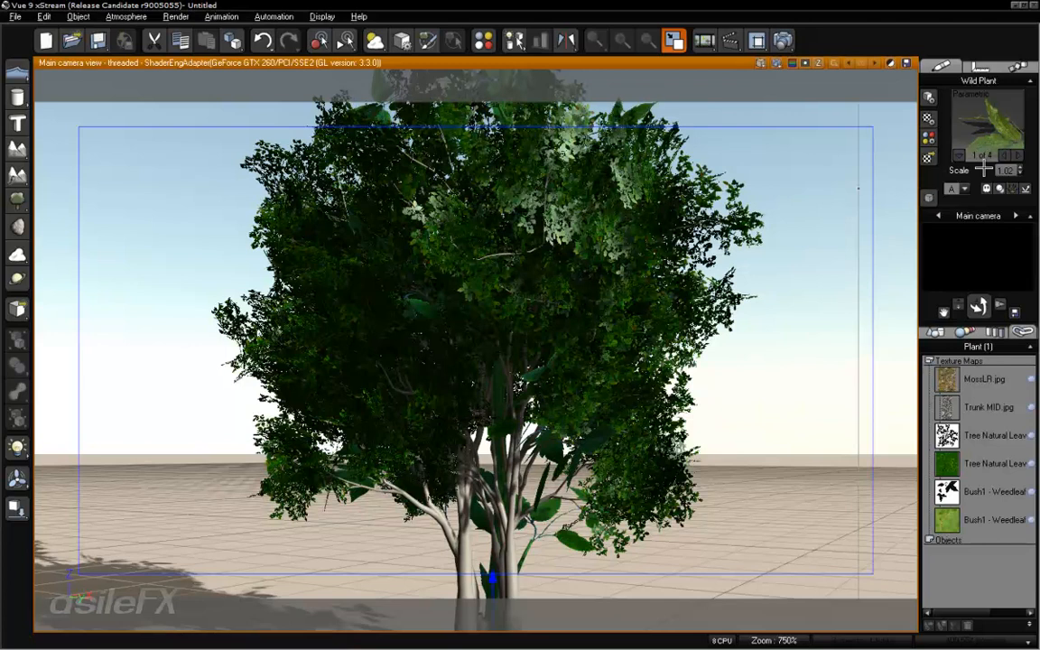
left_click(947, 120)
mouse_move(947, 120)
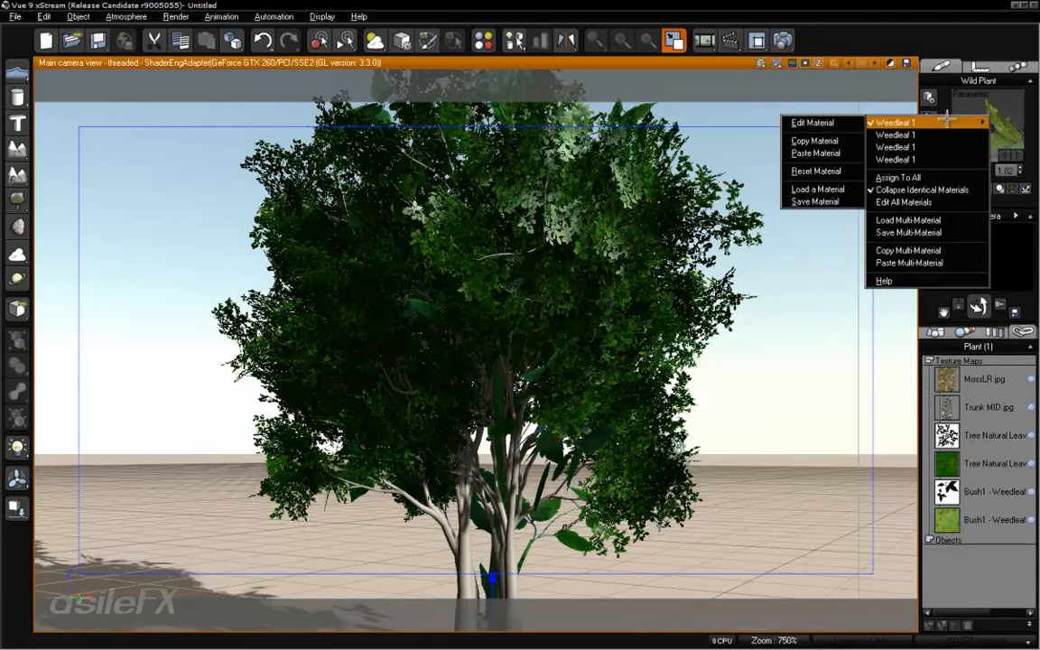
key("Escape")
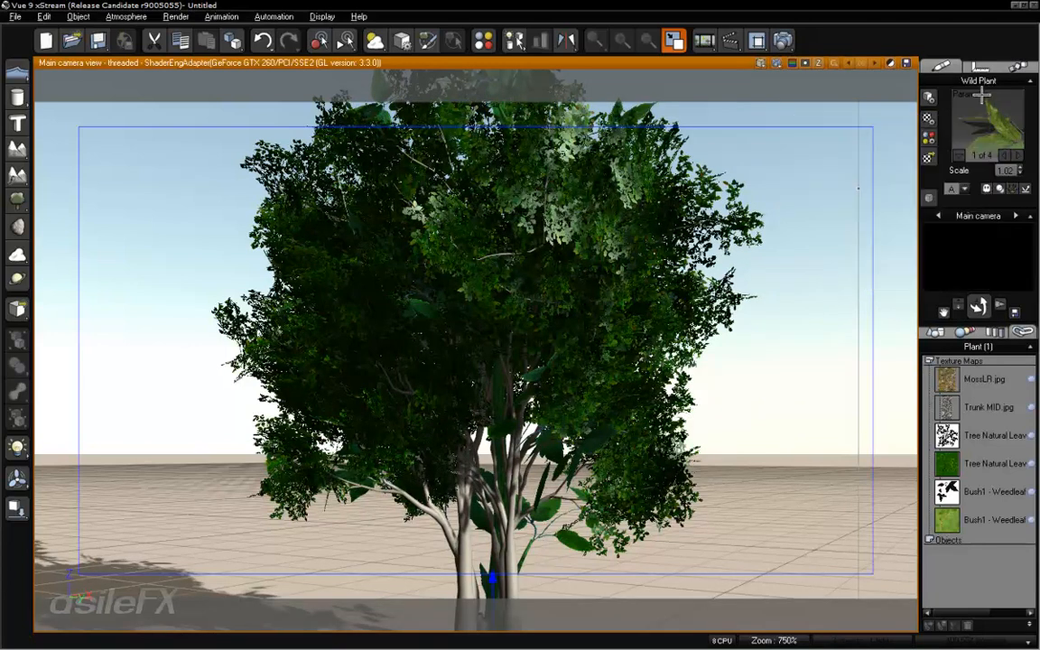
Step: List the scene's objects and move the Wild Plant beside the Alder - Late Spring tree, to the right of its trunk
left_click(940, 332)
left_click_drag(521, 434, 792, 433)
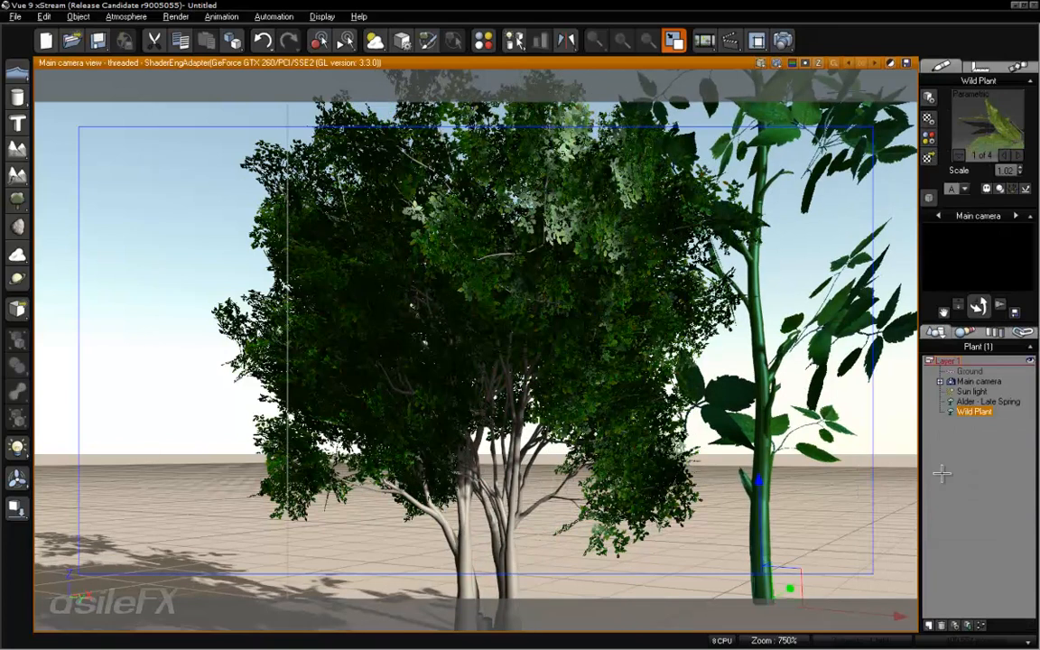
left_click(977, 454)
left_click(979, 413)
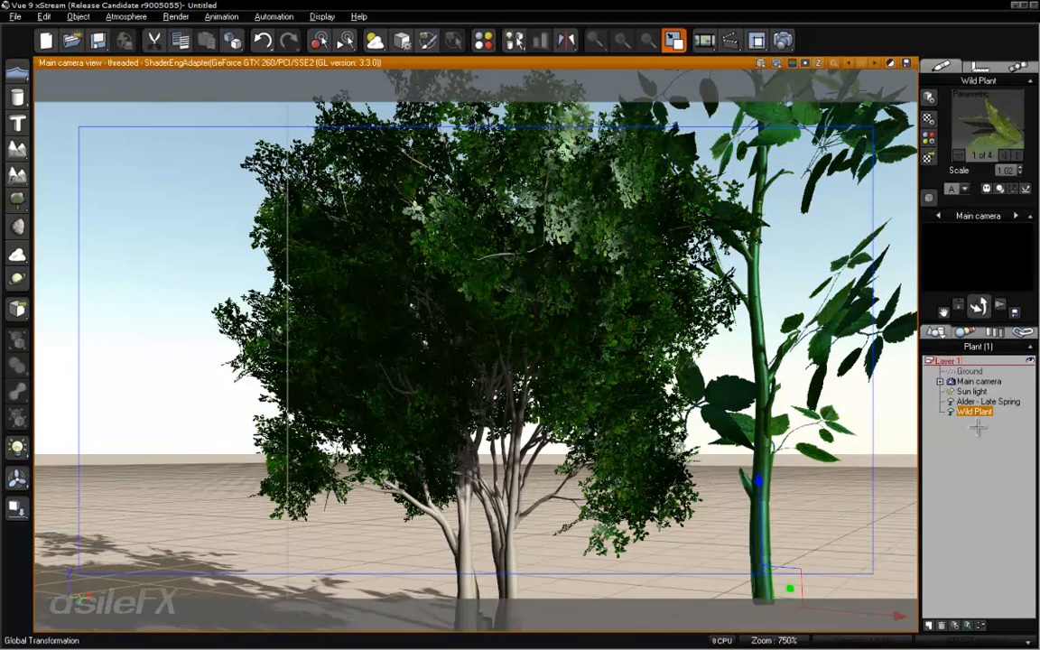
left_click_drag(799, 379, 778, 360)
Step: Copy the first Weedleaf 1 material of the Wild Plant
right_click(1003, 109)
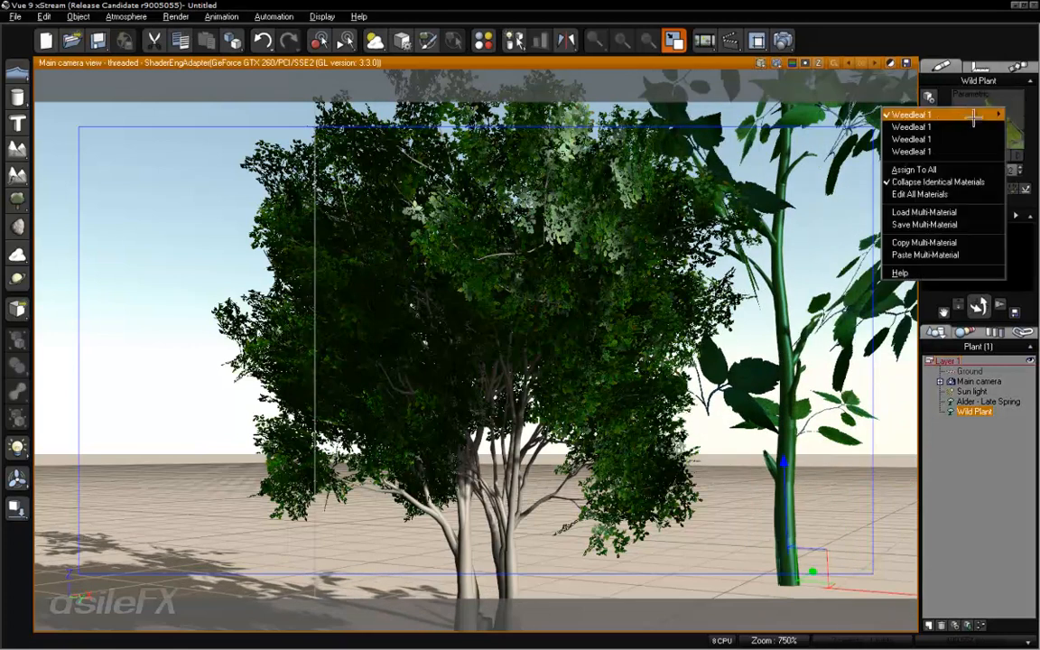
mouse_move(908, 114)
left_click(847, 132)
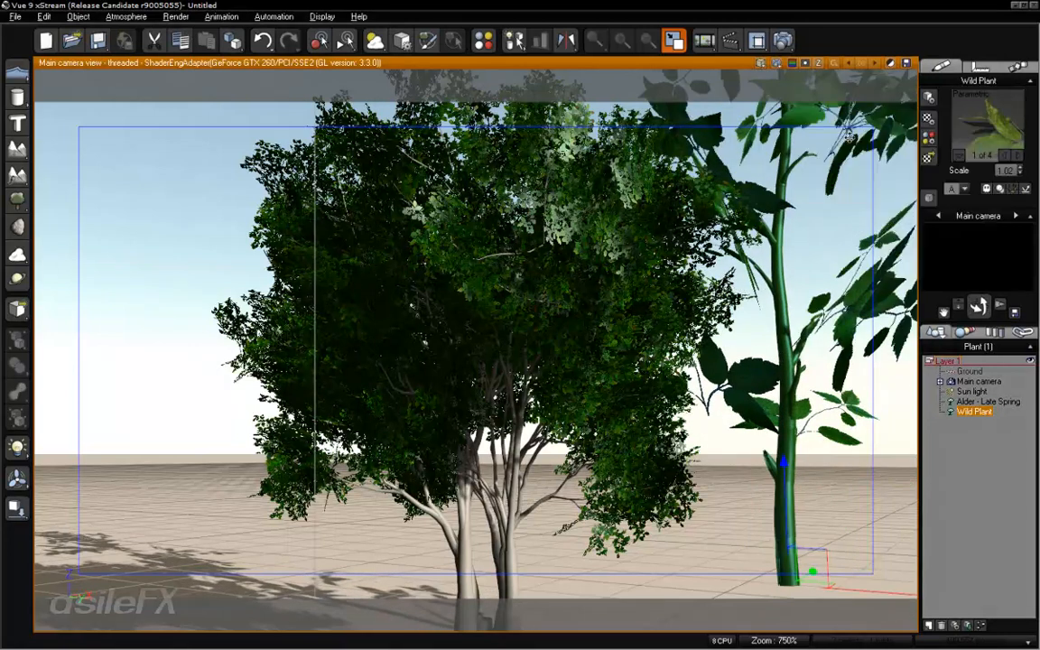
Step: Examine the first Leaf Tree Natural material of the Alder - Late Spring tree in the Advanced Material Editor
left_click(983, 403)
right_click(986, 113)
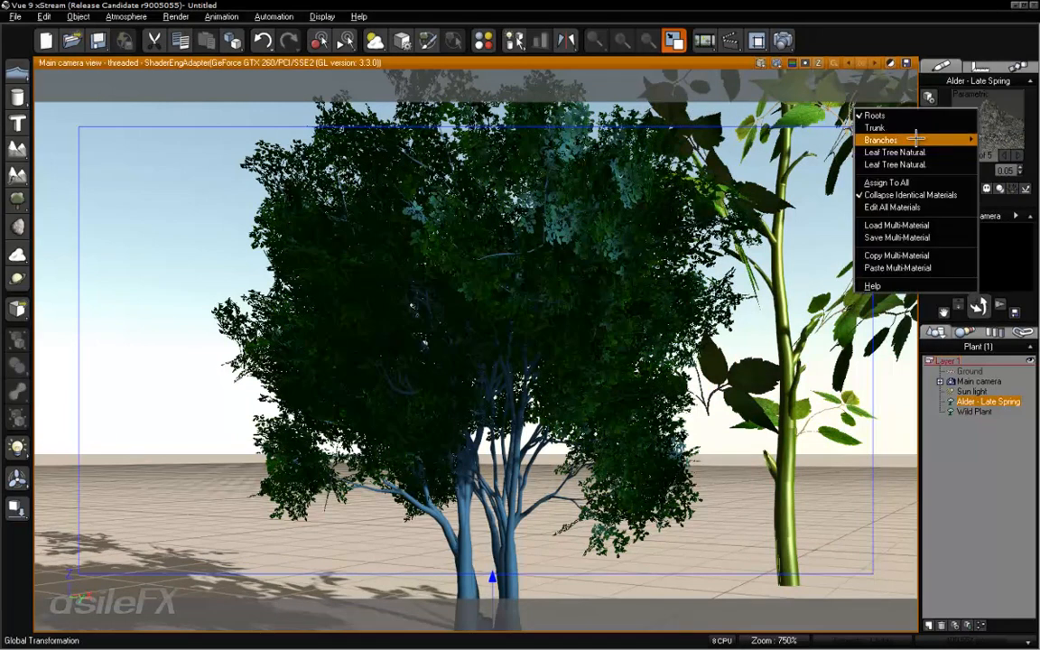
mouse_move(907, 152)
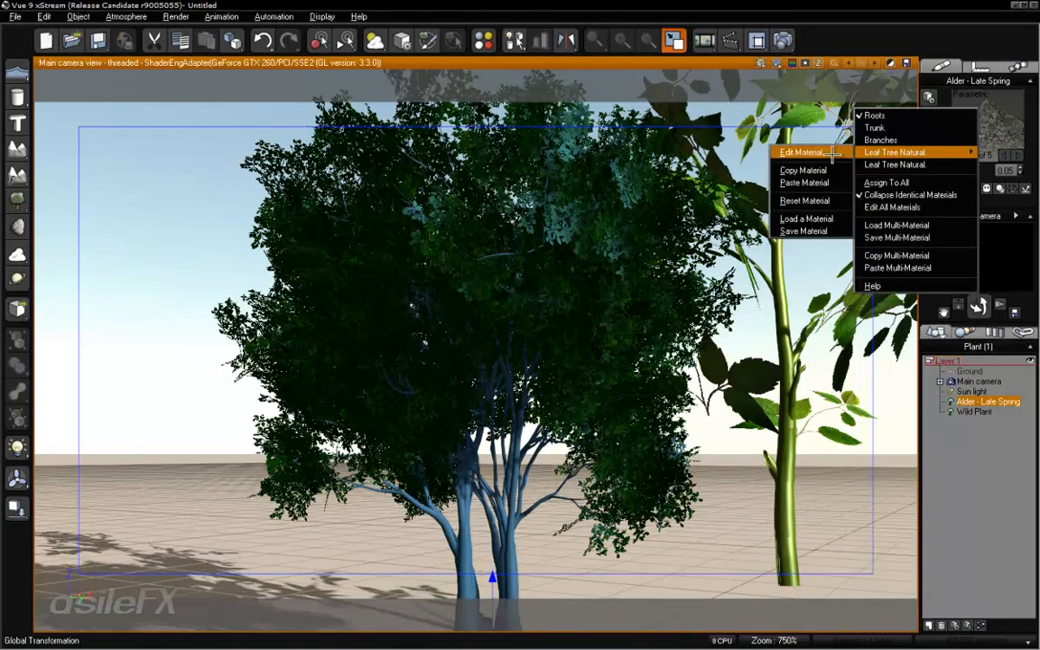
left_click(801, 153)
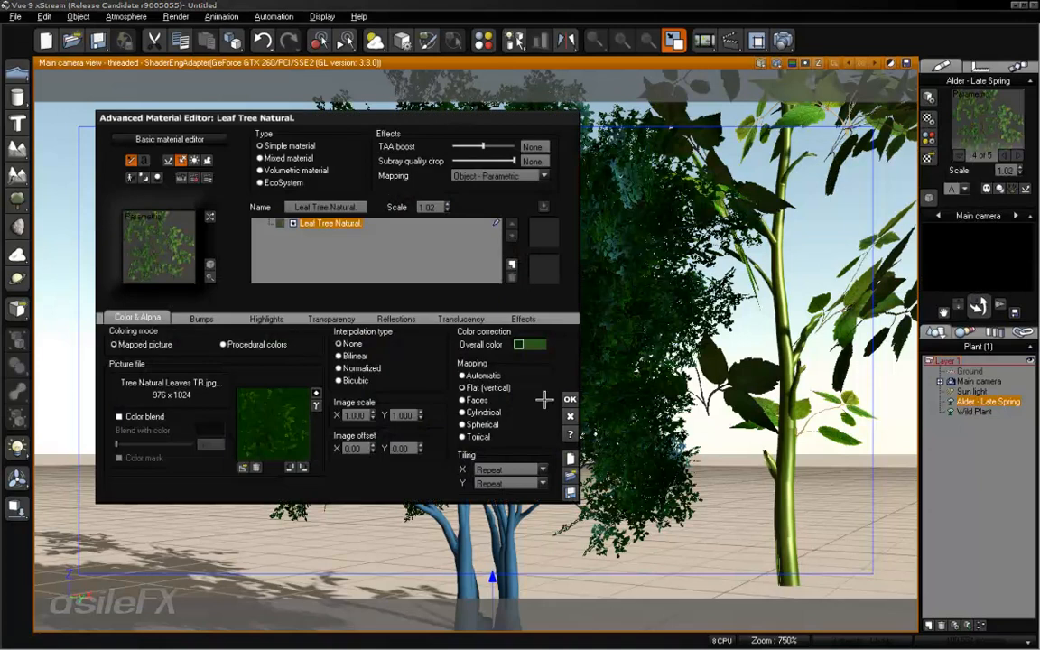
left_click(570, 402)
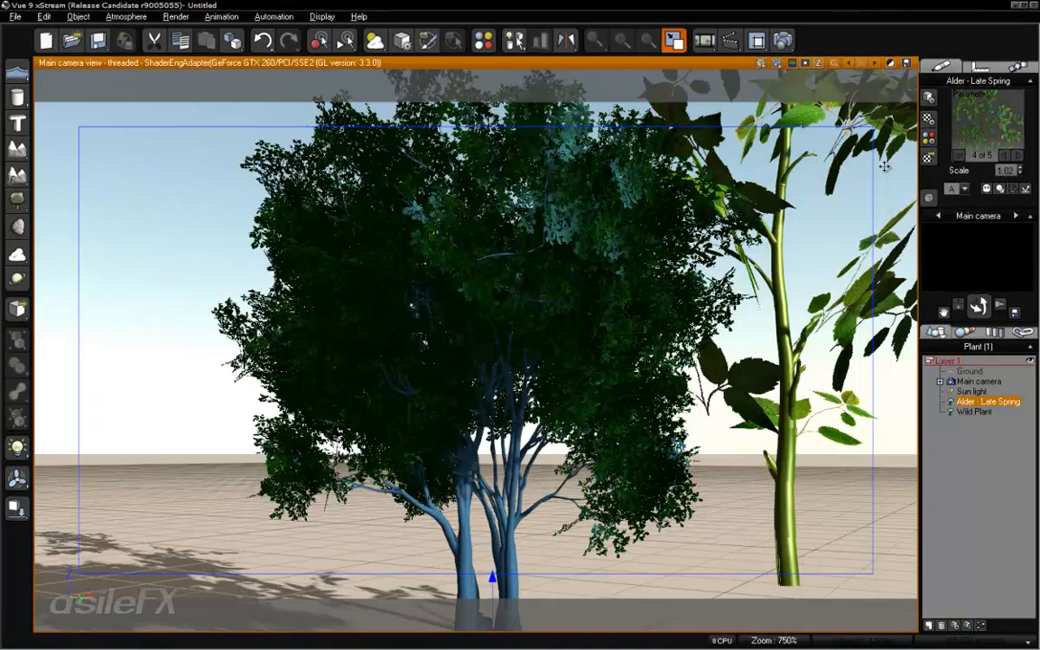
Step: Paste the copied Weedleaf 1 material over the Alder tree's first Leaf Tree Natural material
left_click(953, 127)
mouse_move(908, 152)
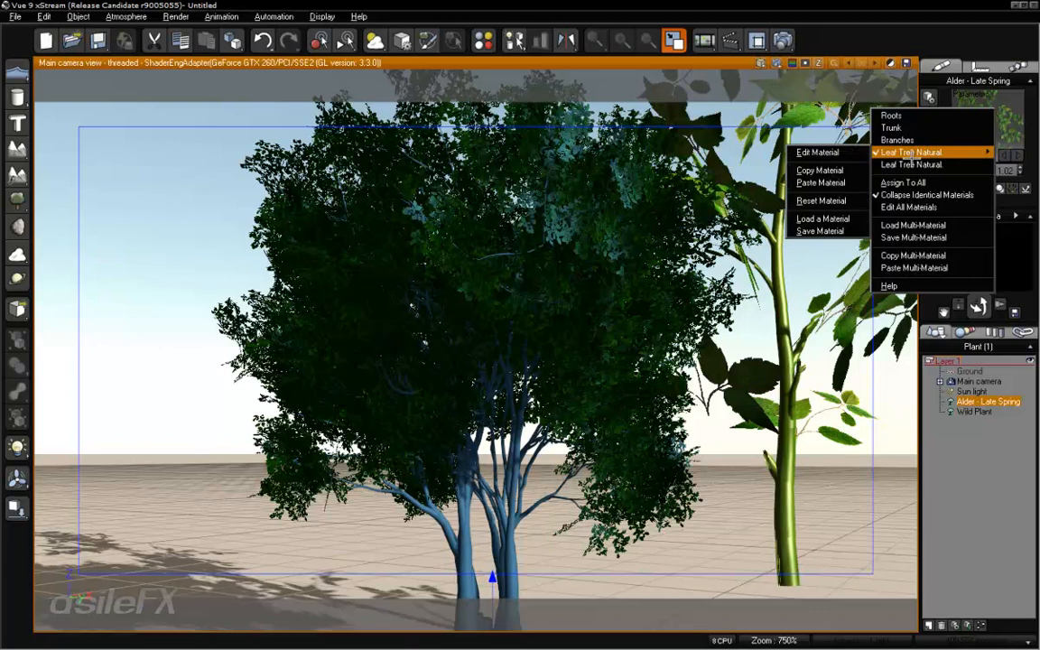
left_click(836, 182)
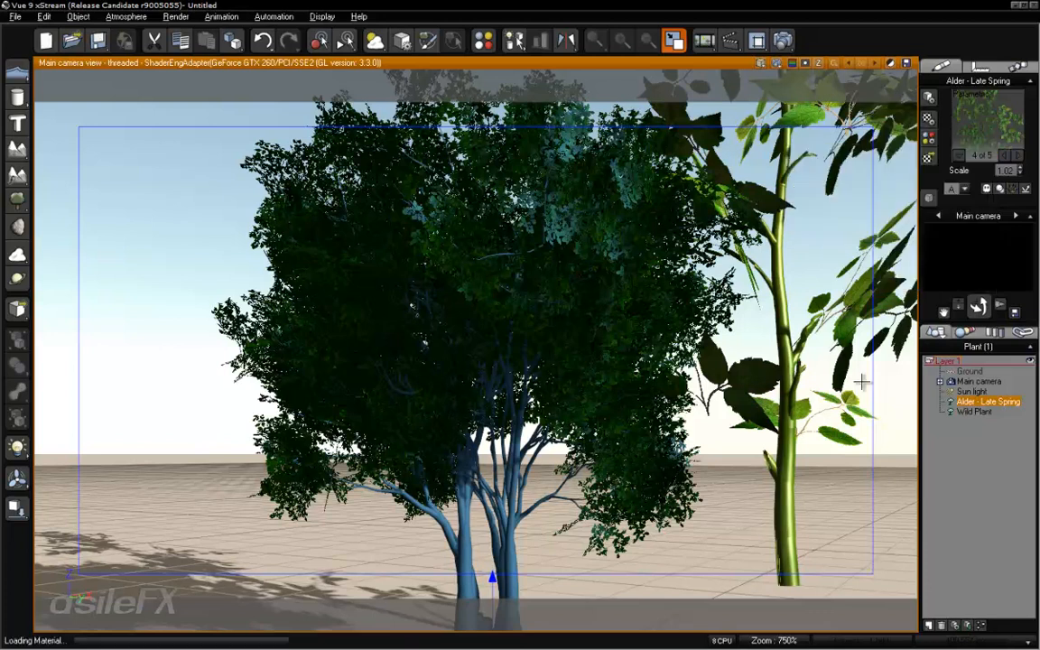
Step: Rename the Alder tree's pasted leaf material to Weedleaf 1_a and accept the material changes
right_click(997, 117)
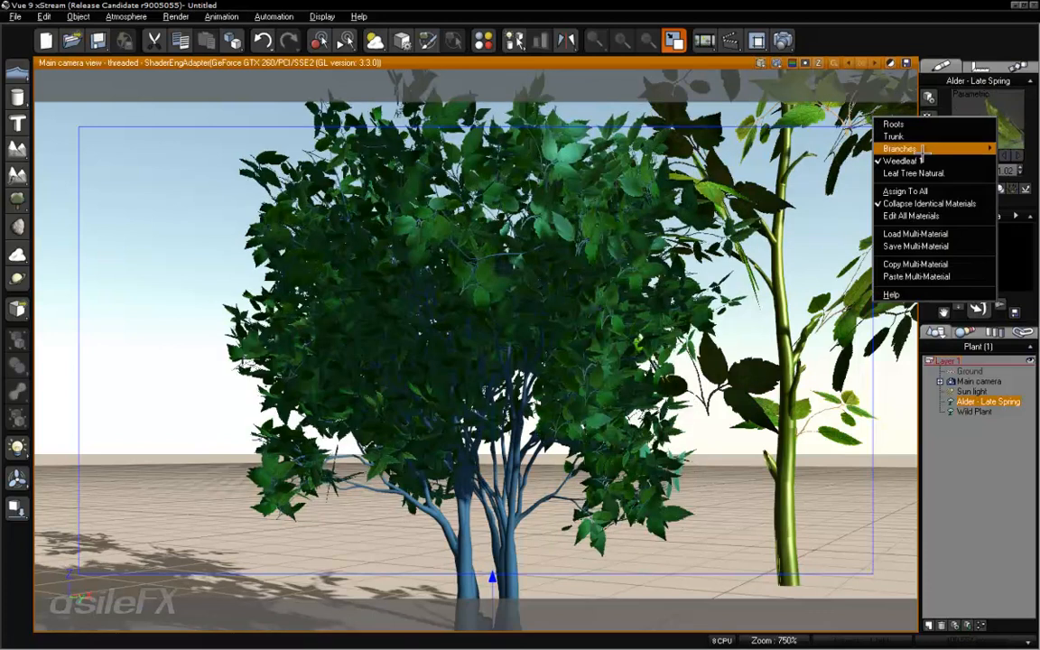
mouse_move(903, 160)
left_click(777, 161)
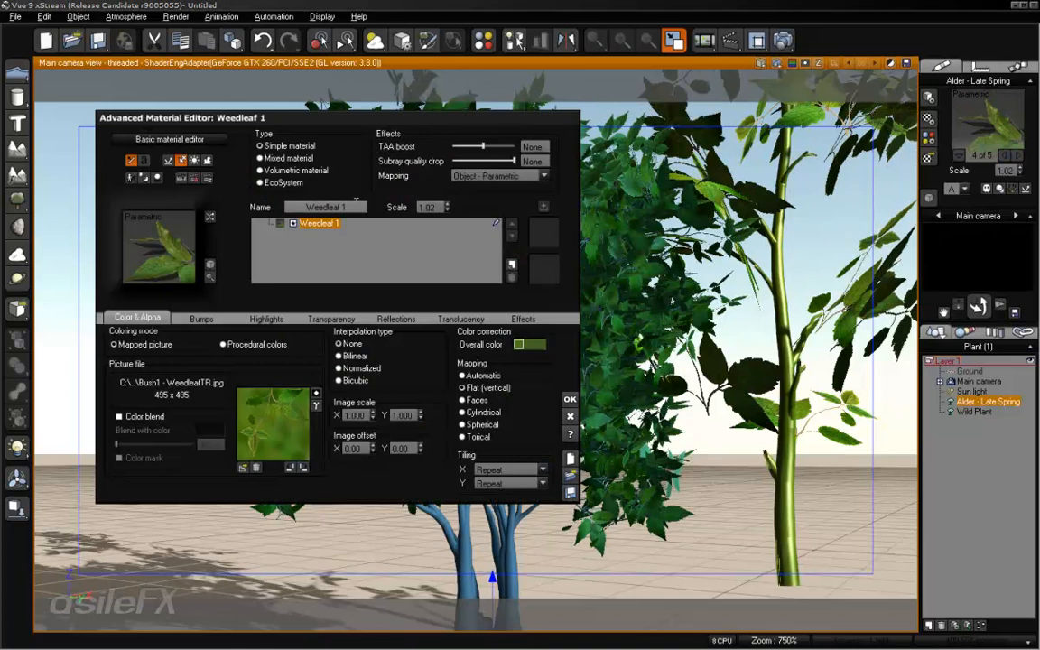
left_click(356, 206)
type("_a")
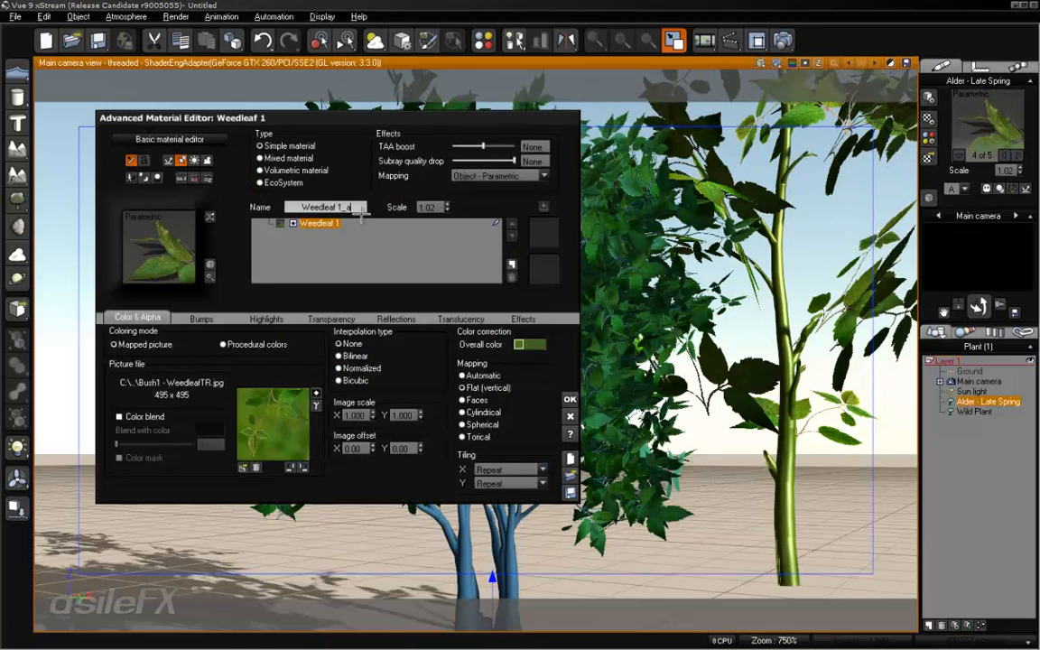
key("Return")
left_click(570, 399)
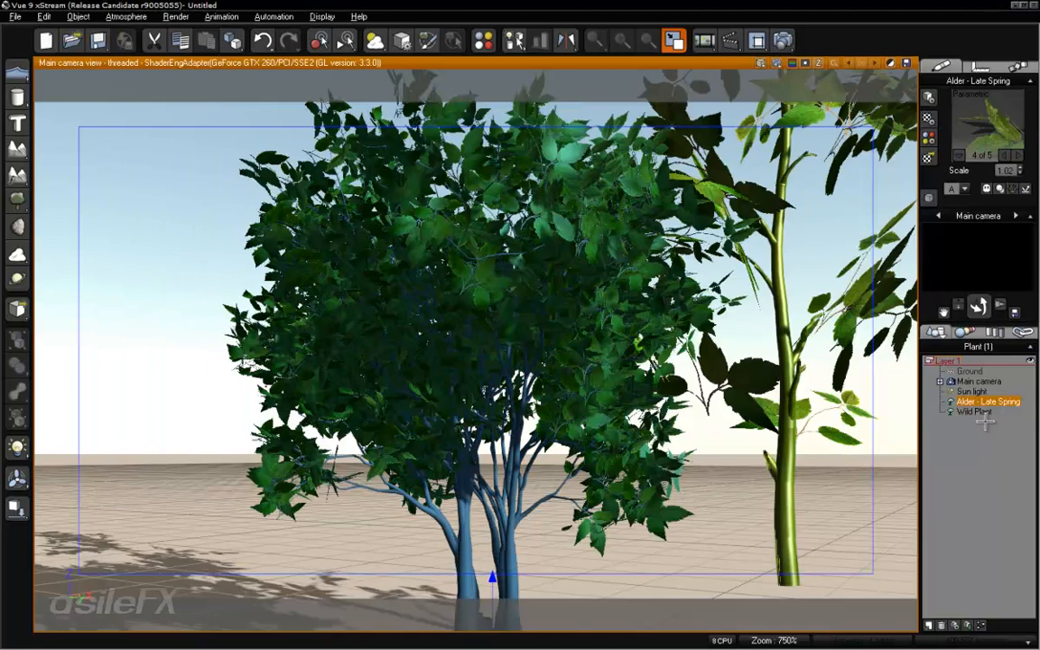
Step: Examine the Wild Plant's third Weedleaf 1 material in the Advanced Material Editor and compare it with the plant's other leaf materials
left_click(980, 412)
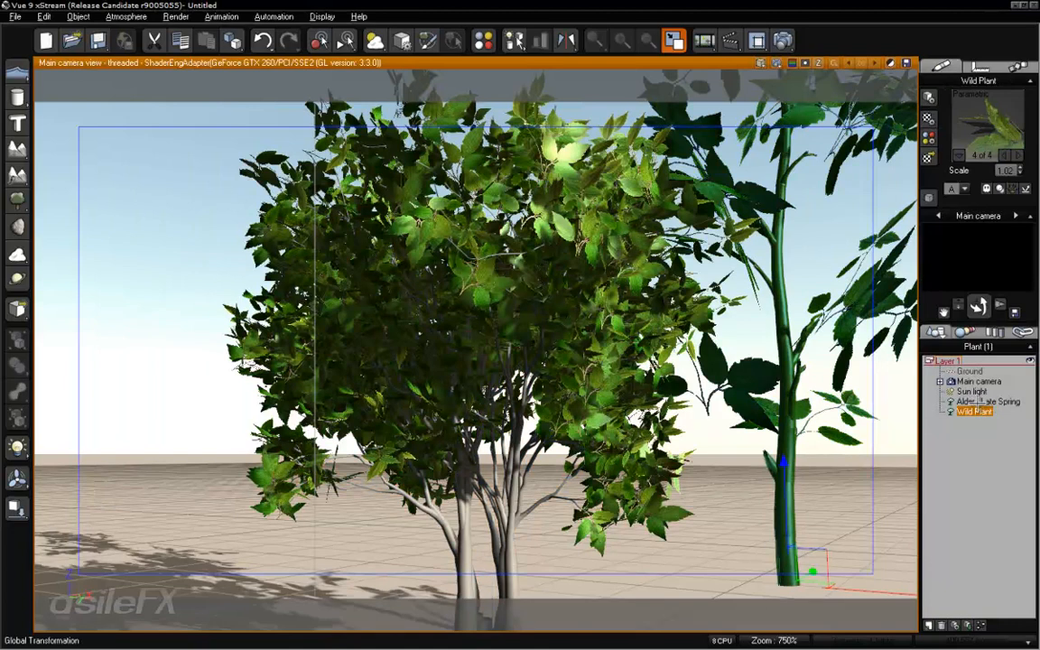
left_click(982, 127)
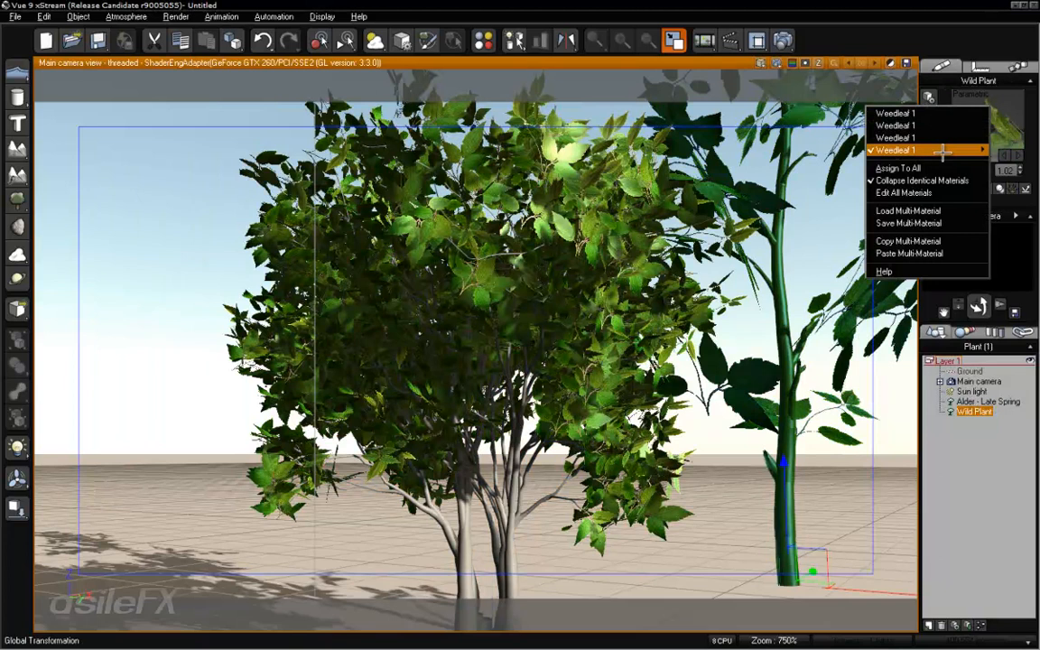
mouse_move(943, 152)
mouse_move(898, 138)
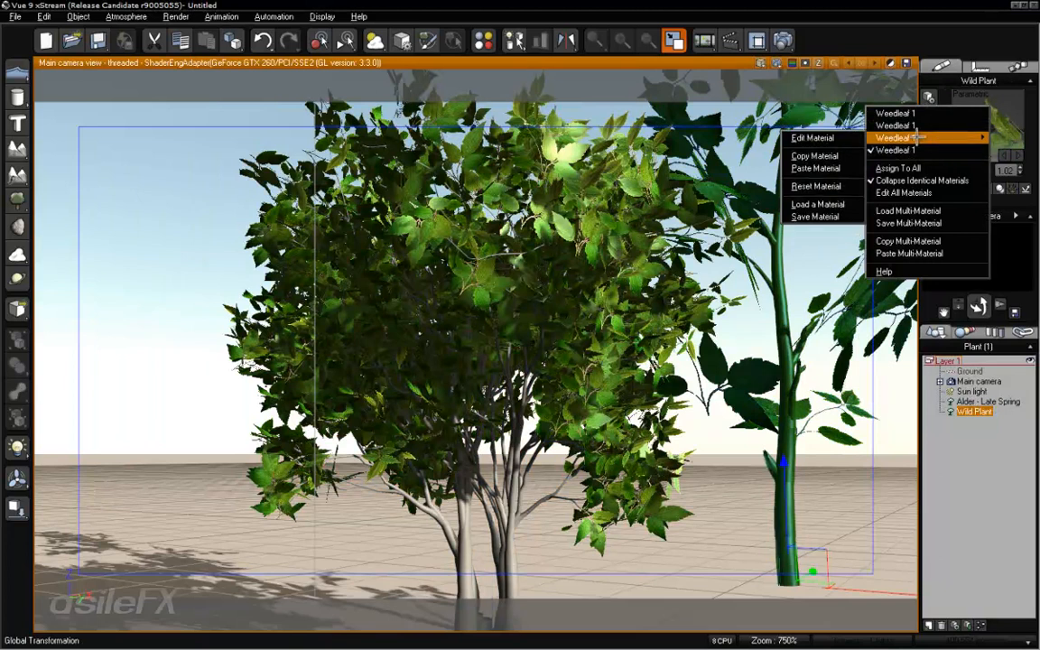
left_click(813, 138)
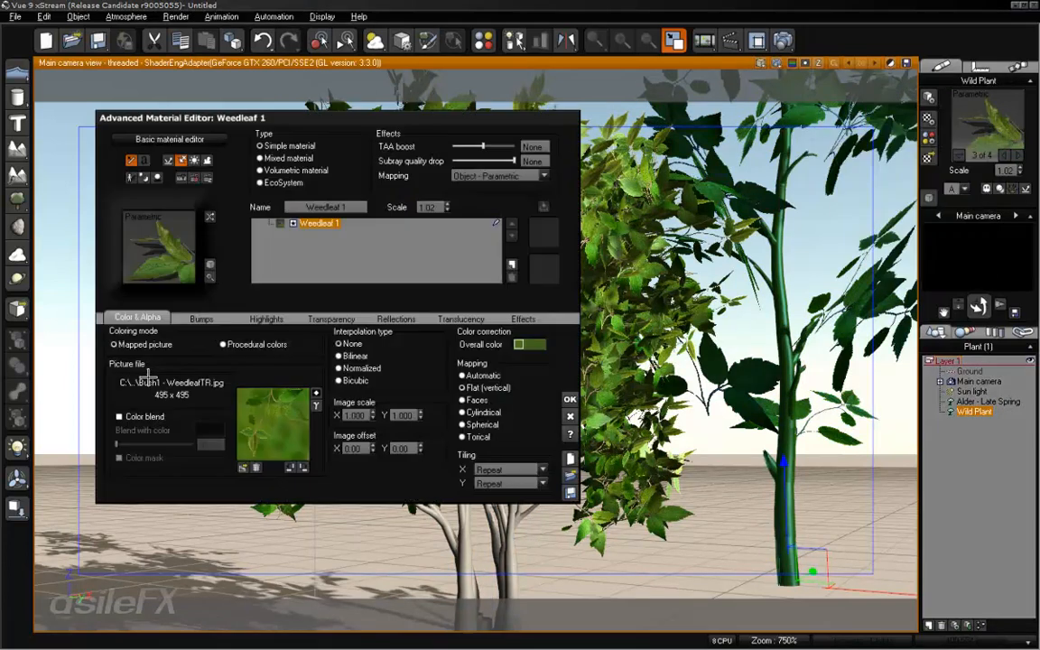
left_click(1007, 156)
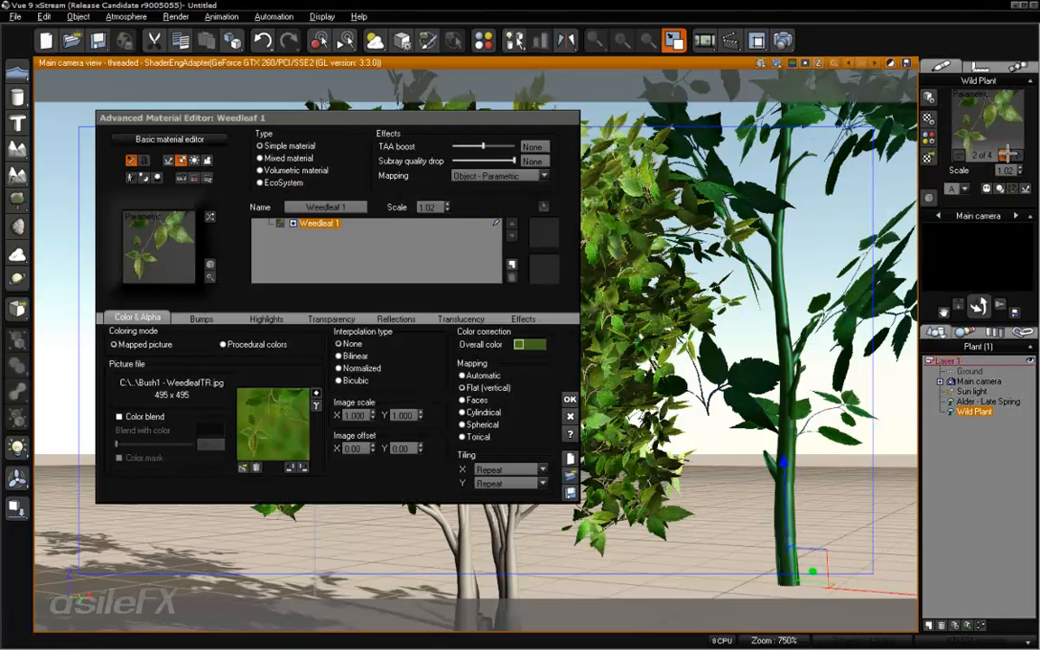
left_click(1007, 155)
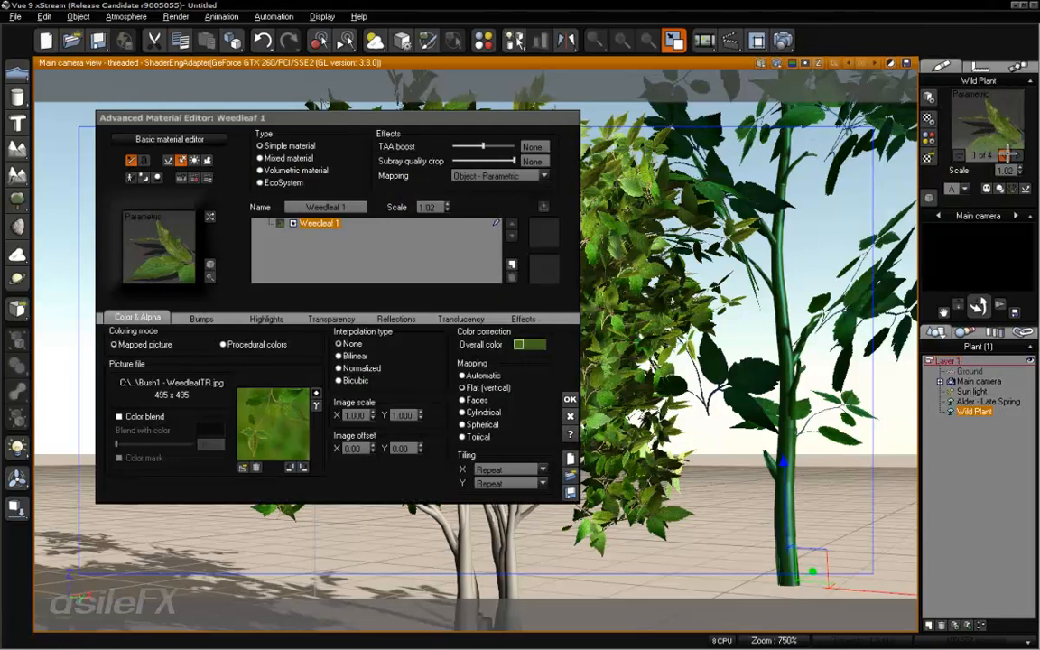
left_click(1020, 155)
left_click(1021, 156)
left_click(1019, 155)
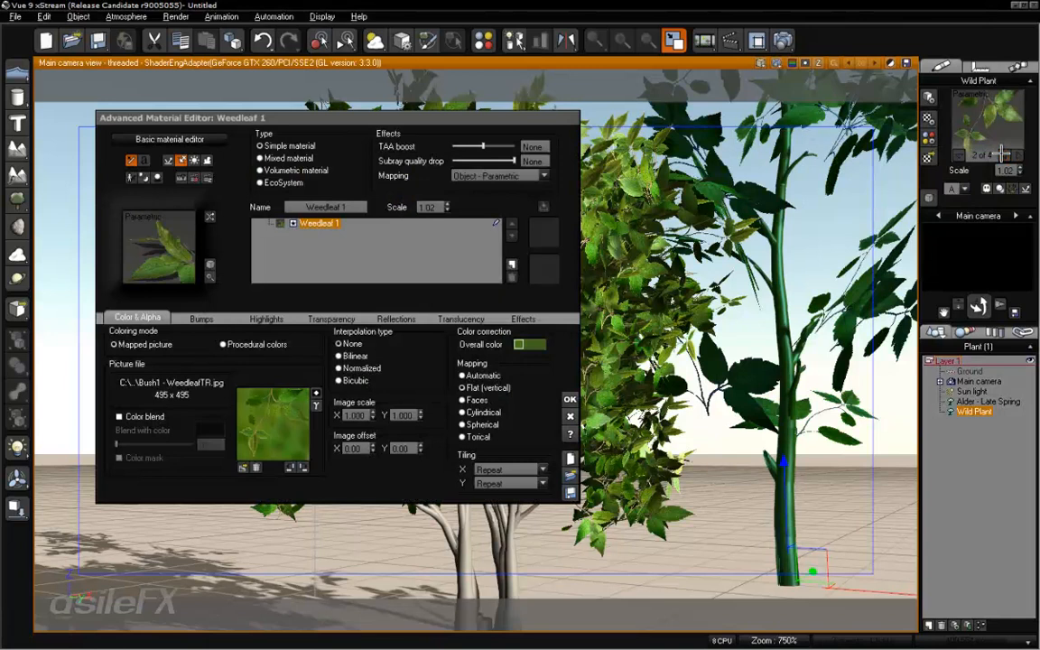
left_click(1018, 155)
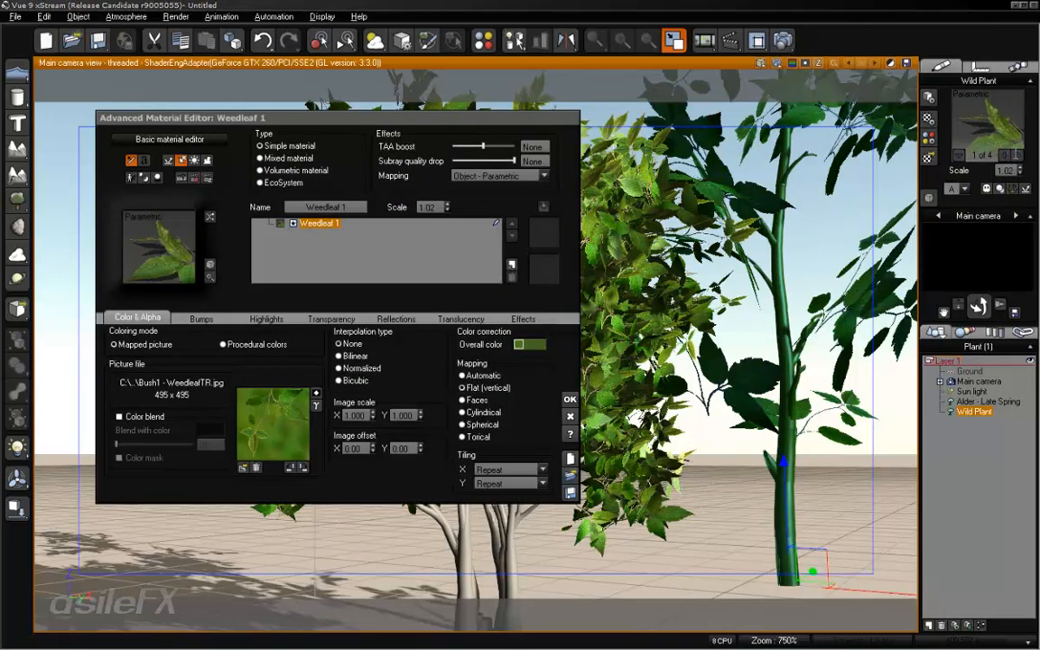
left_click(1018, 156)
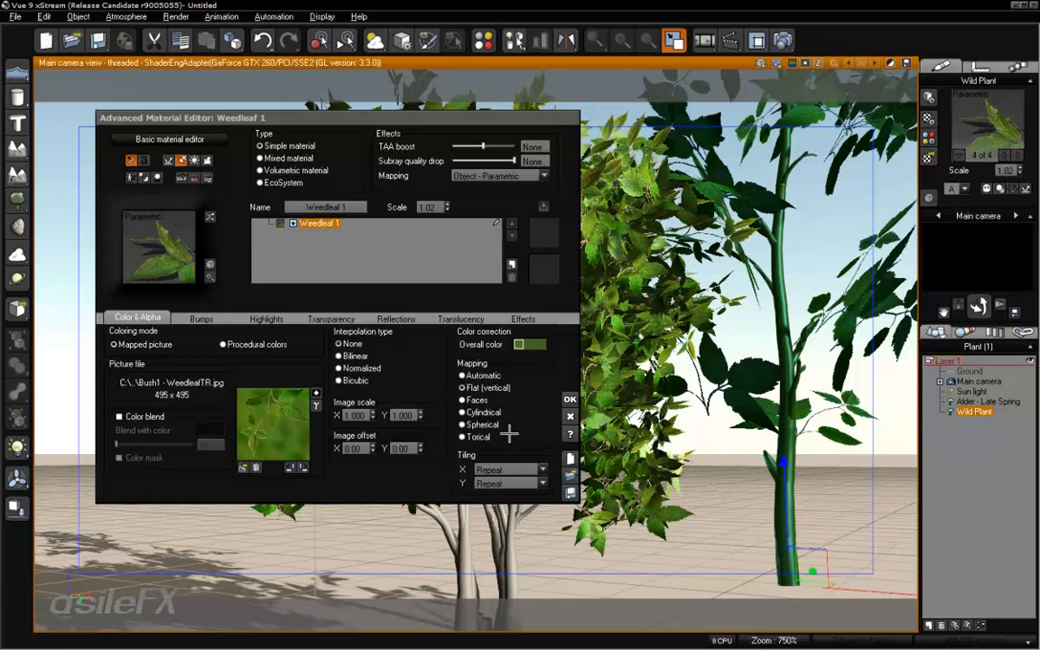
left_click(571, 416)
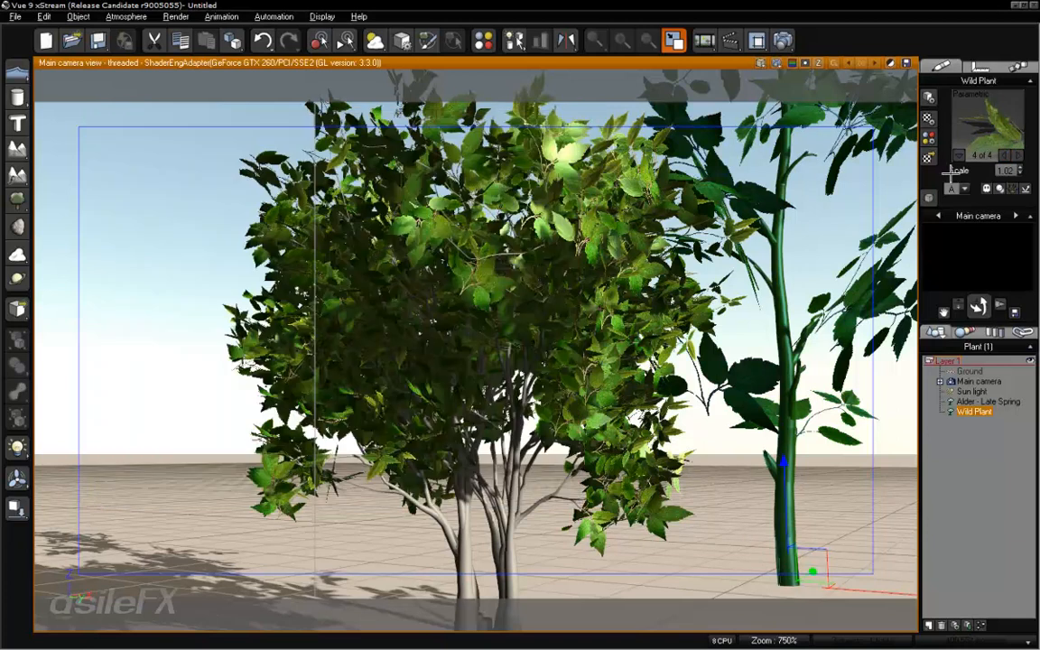
Step: Check the picture file of the Wild Plant's third Weedleaf 1 material against the scene's linked texture maps
right_click(979, 108)
mouse_move(925, 140)
left_click(802, 140)
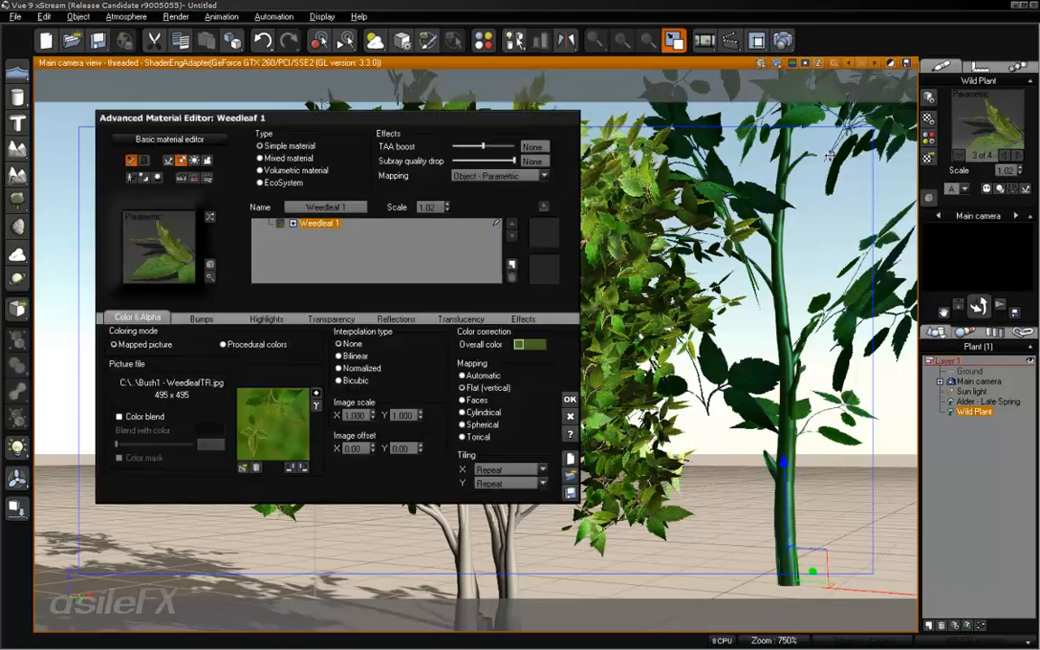
left_click(1024, 333)
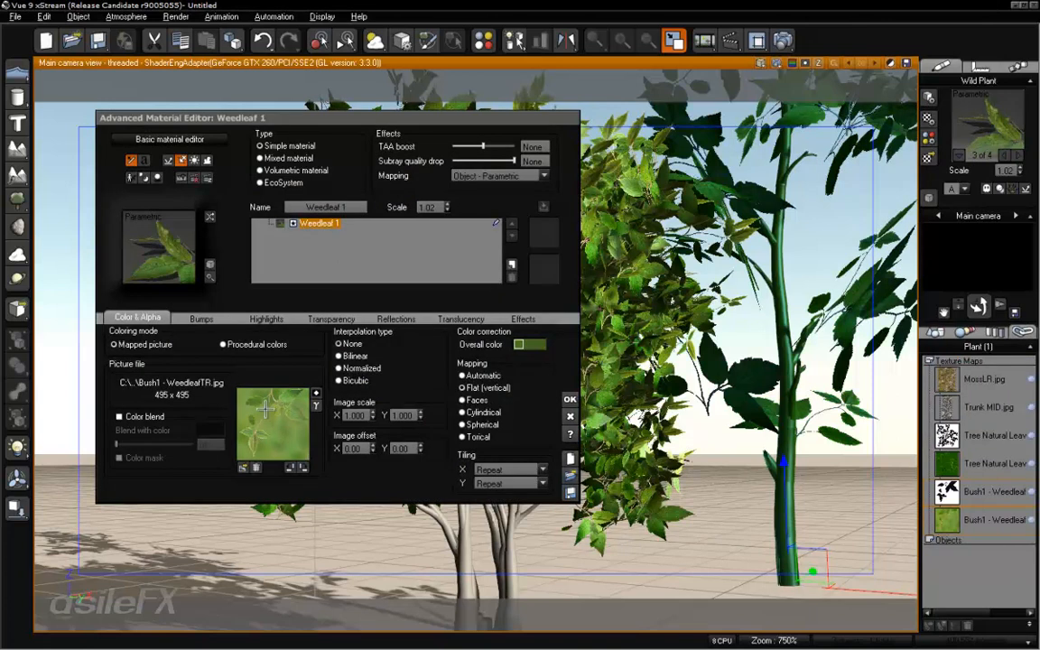
left_click(570, 399)
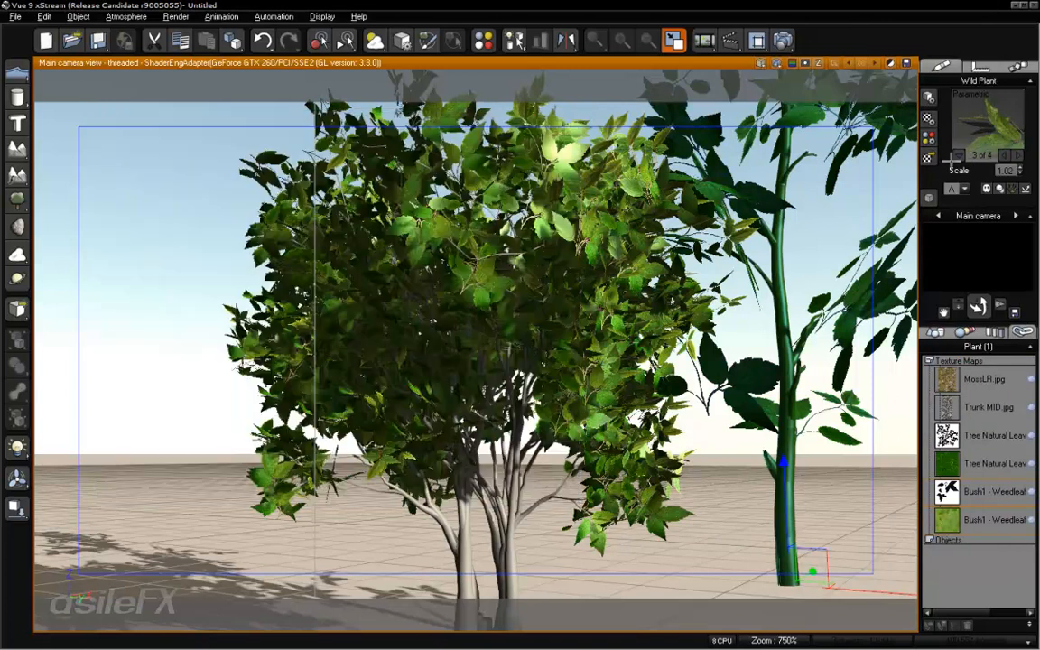
Step: Copy the Wild Plant's third Weedleaf 1 material onto the Alder - Late Spring tree's remaining Leaf Tree Natural material
right_click(988, 113)
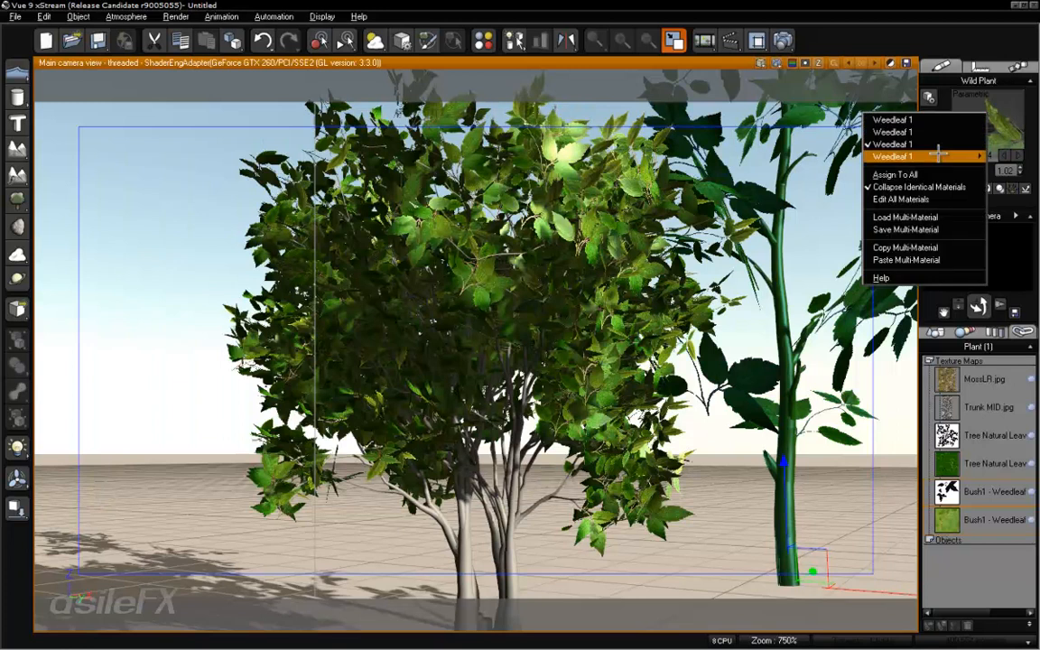
mouse_move(938, 144)
left_click(805, 161)
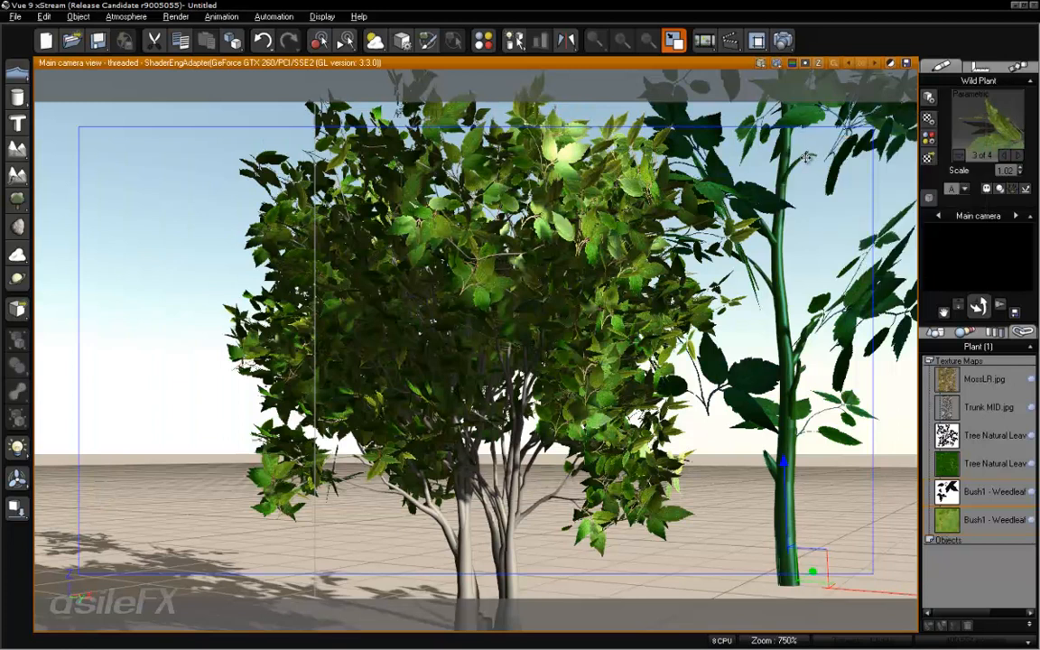
left_click(944, 336)
left_click(987, 408)
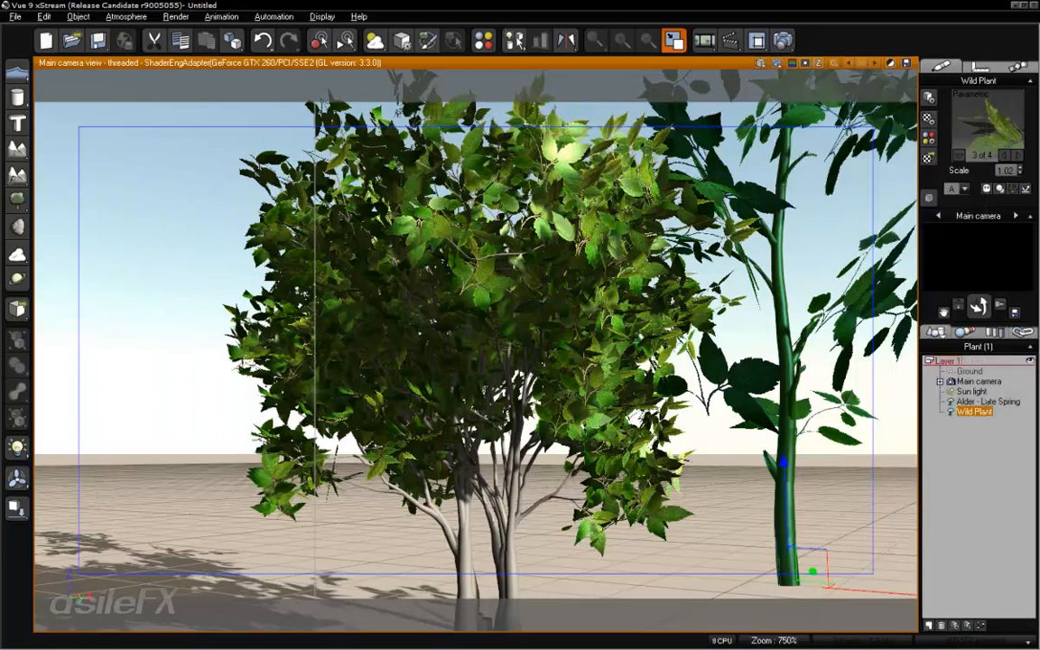
left_click(987, 401)
right_click(987, 110)
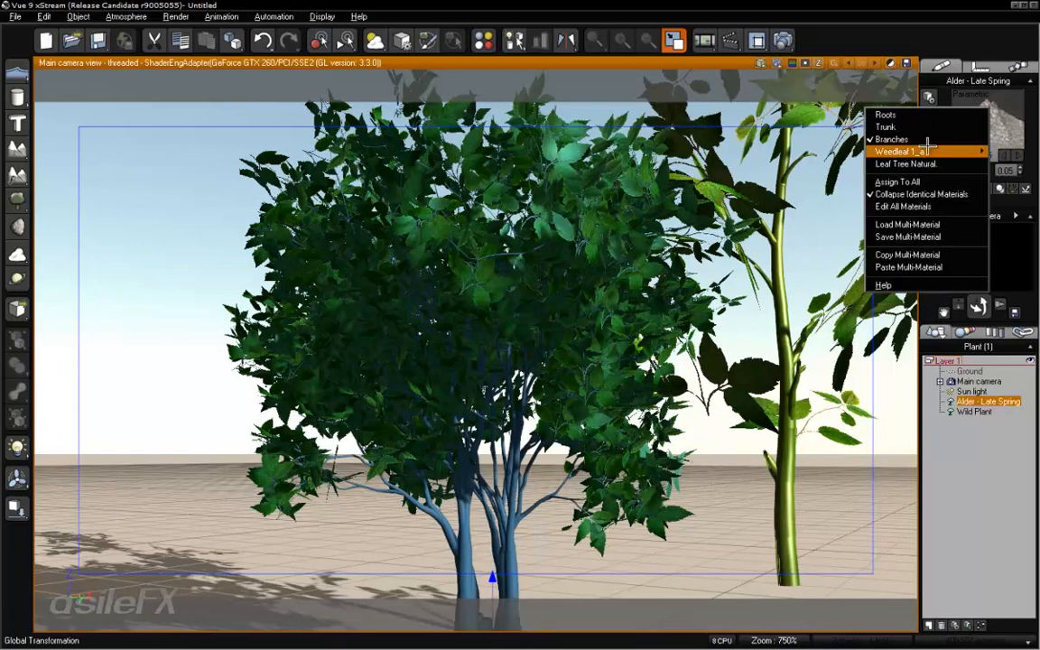
mouse_move(873, 164)
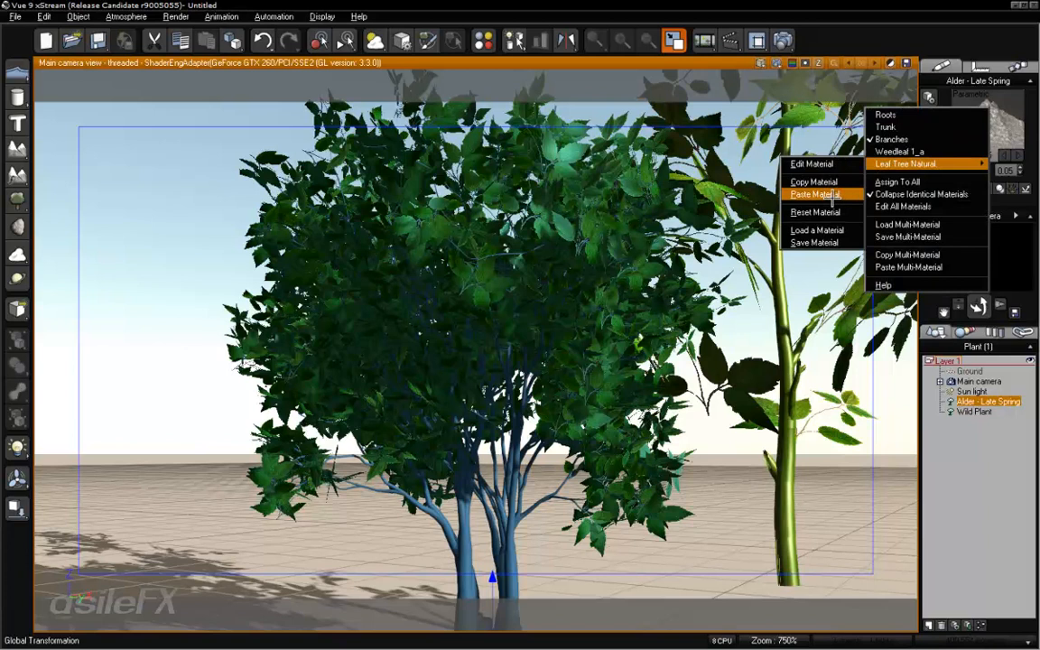
left_click(838, 194)
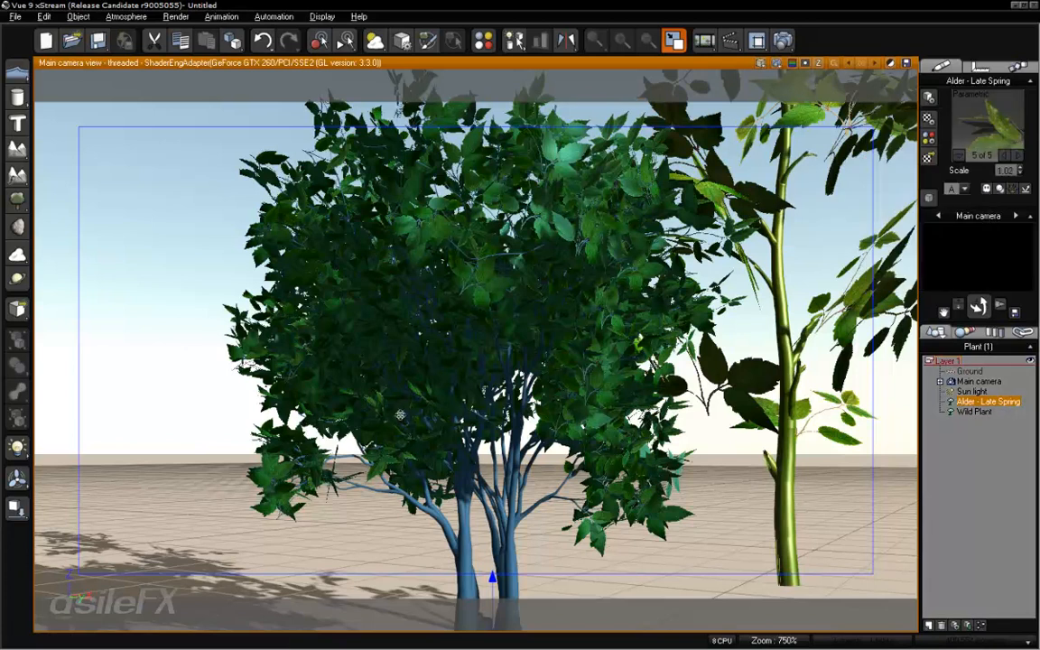
Step: Delete the Wild Plant from the scene and select the Alder - Late Spring tree
right_click(503, 262)
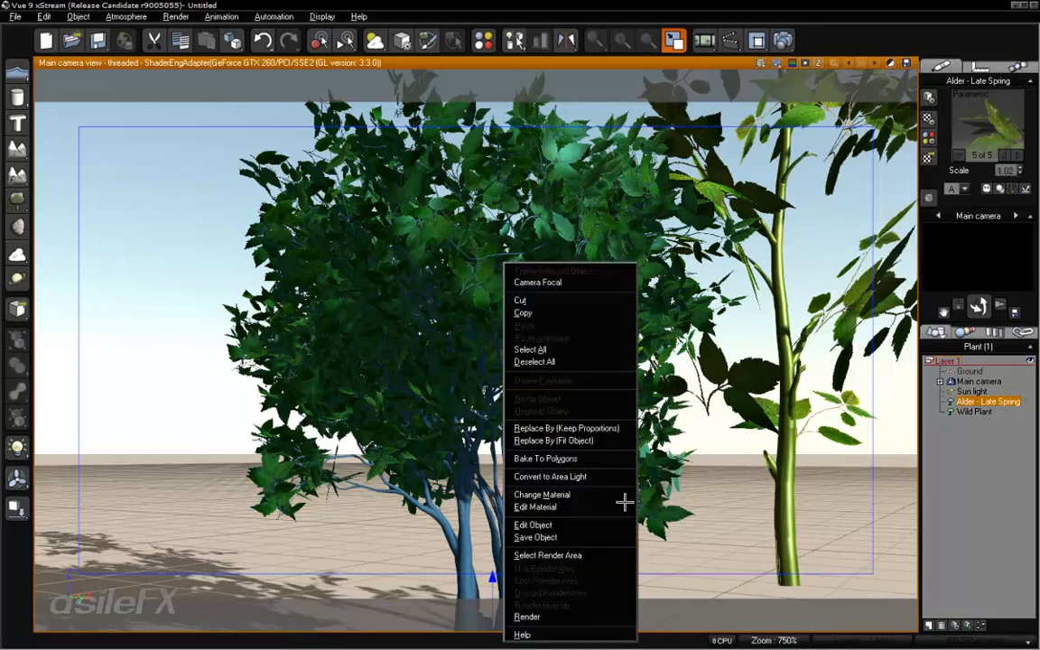
left_click(957, 436)
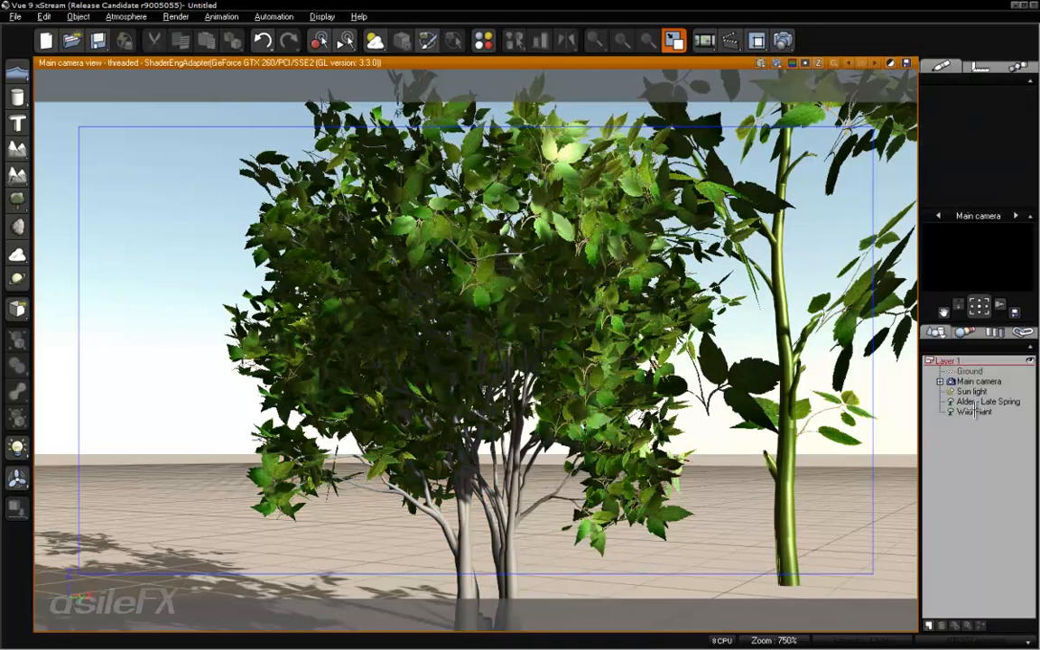
left_click(974, 412)
key("Delete")
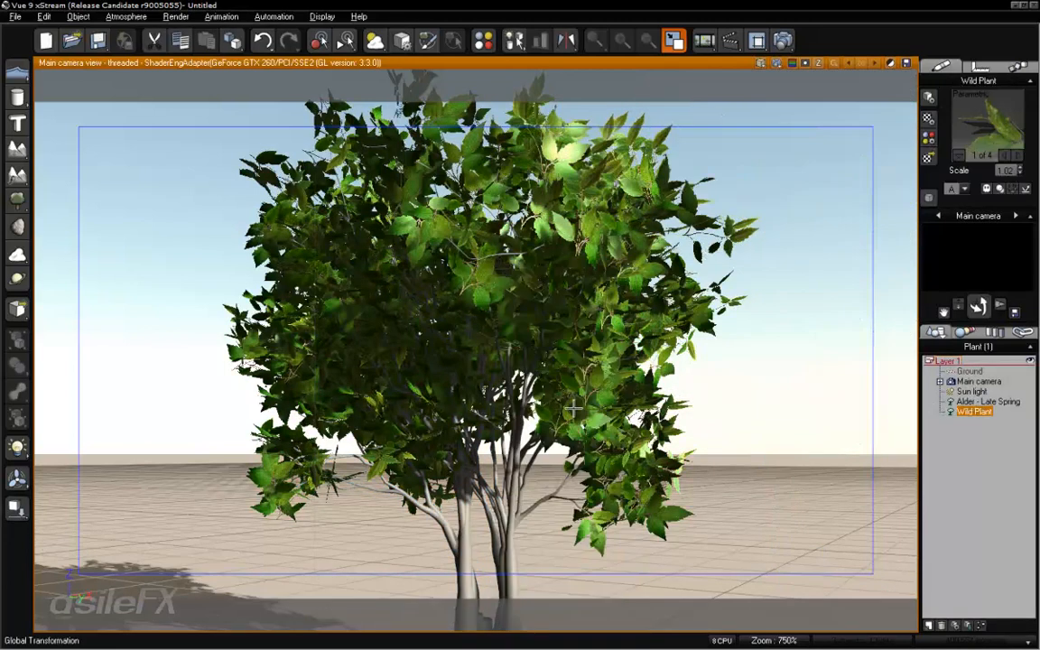
left_click(988, 402)
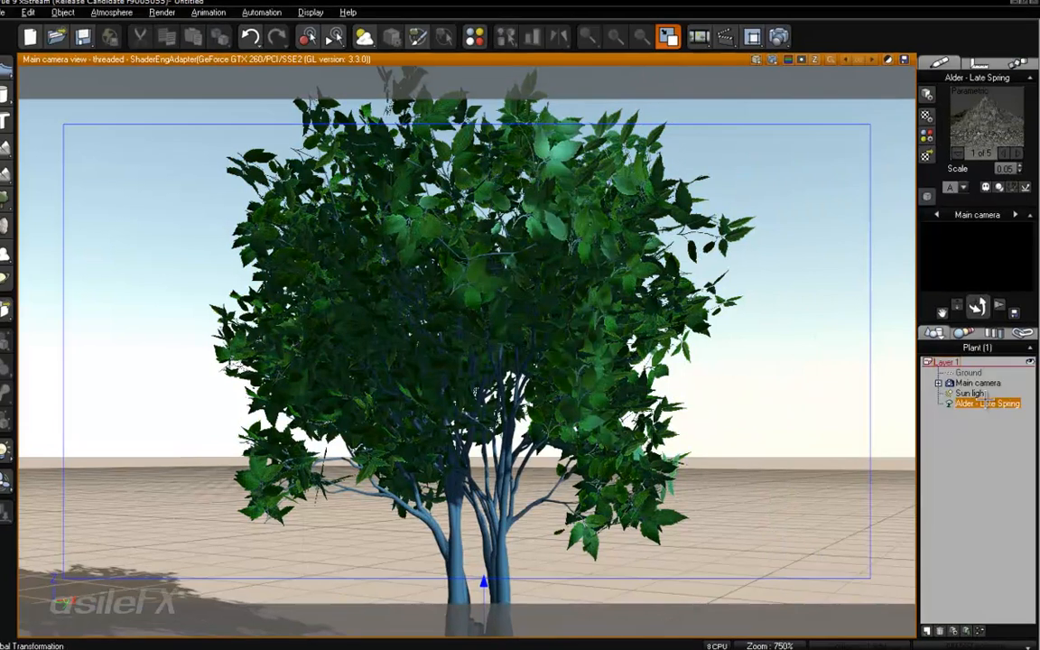
Step: Edit the Alder - Late Spring tree in the Plant Editor and set the Leaves 2 subset's length and width to 0
right_click(479, 272)
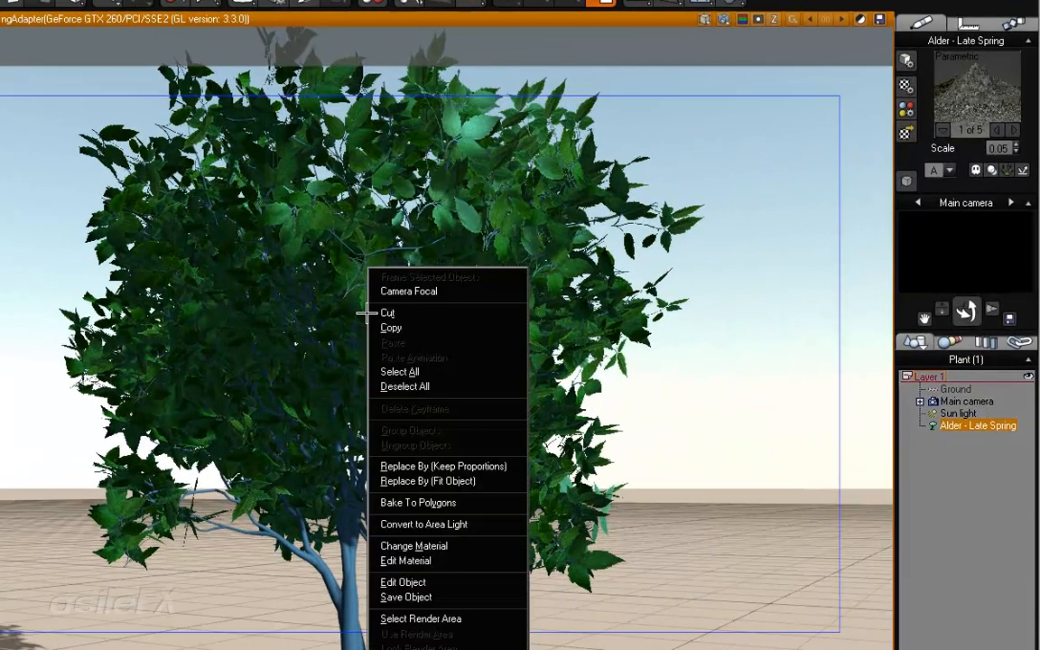
left_click(385, 582)
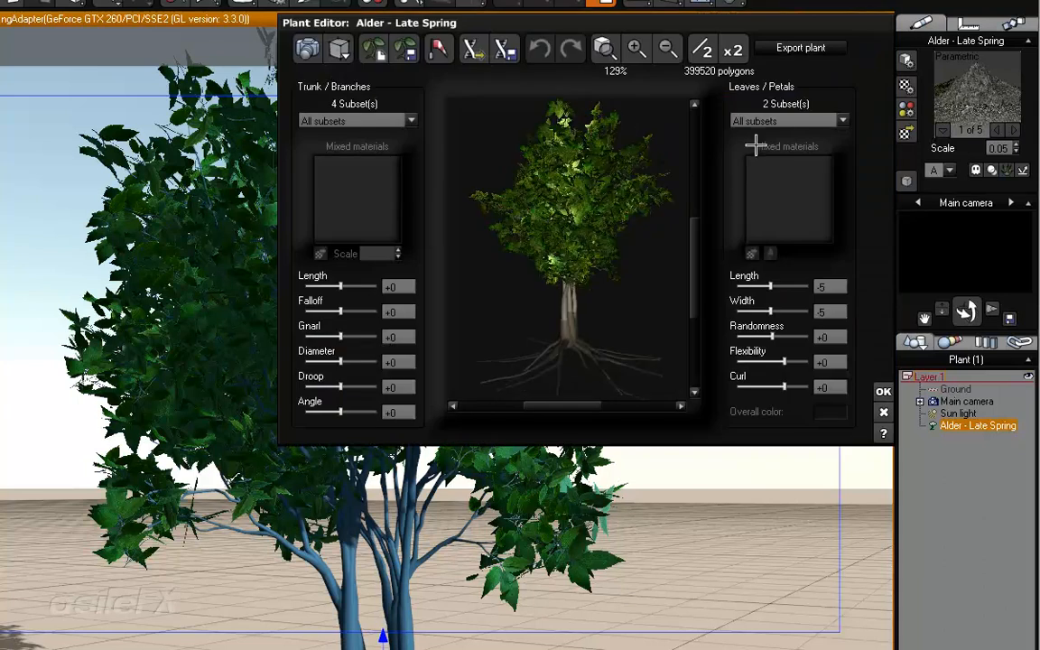
left_click(783, 121)
left_click(768, 148)
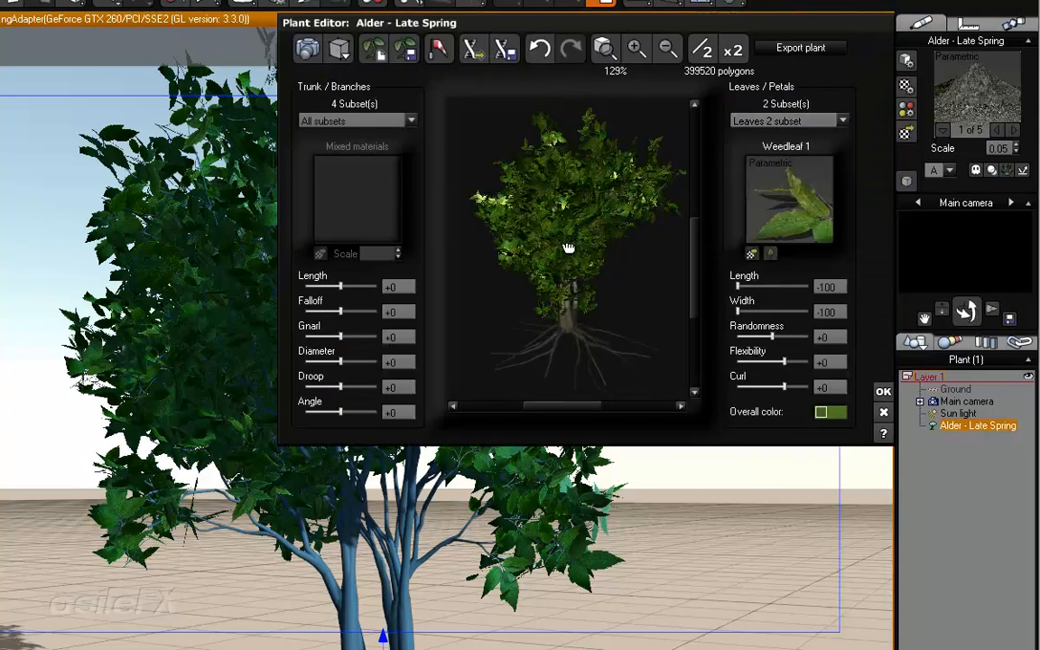
left_click(832, 287)
type("0")
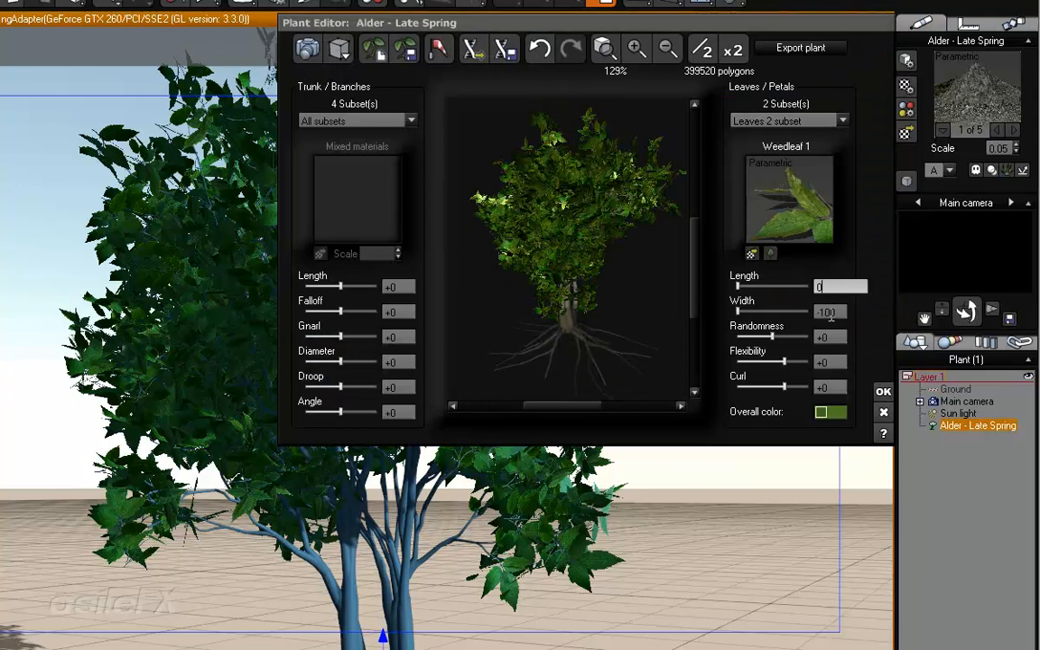
left_click(832, 312)
type("0")
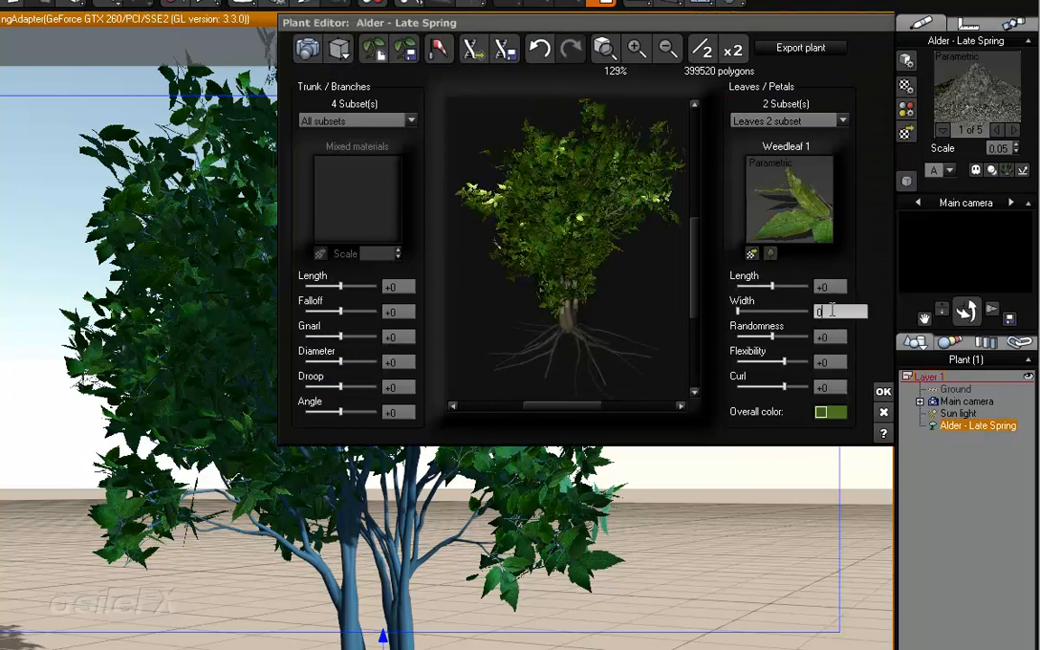
key("Return")
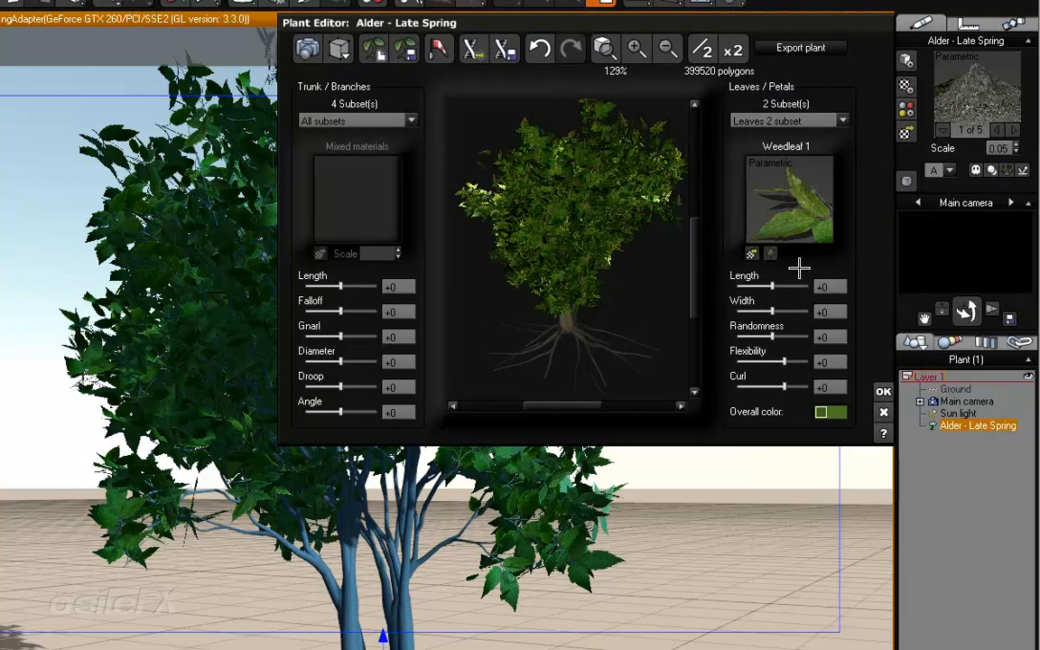
Step: Check the Leaves 2 subset's color and alpha pictures, and generate a new variation of the Alder tree
left_click(769, 253)
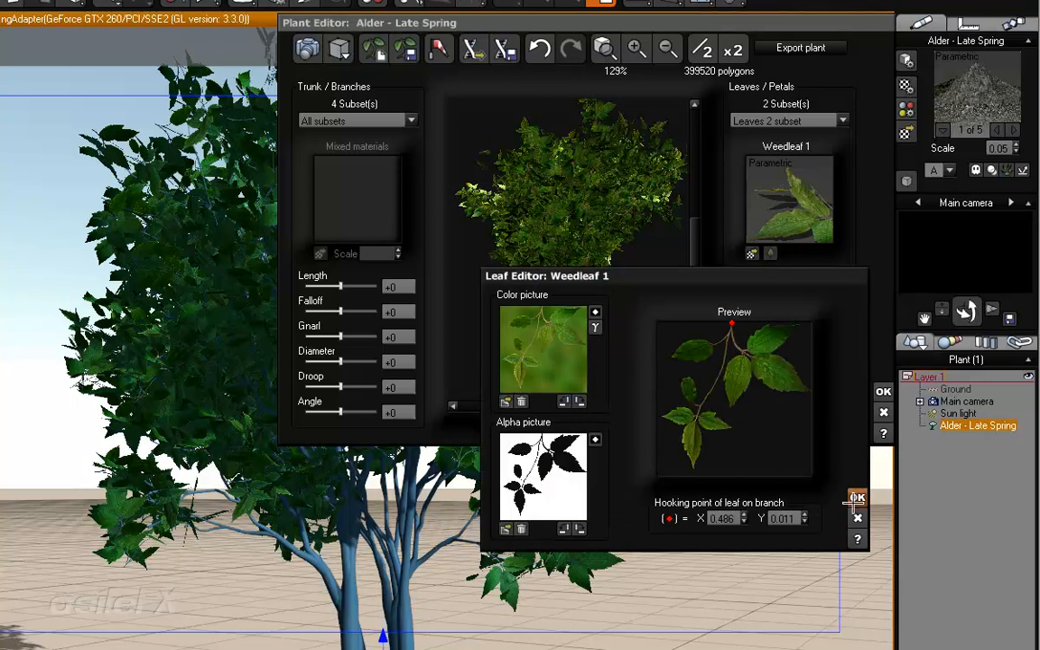
left_click(855, 497)
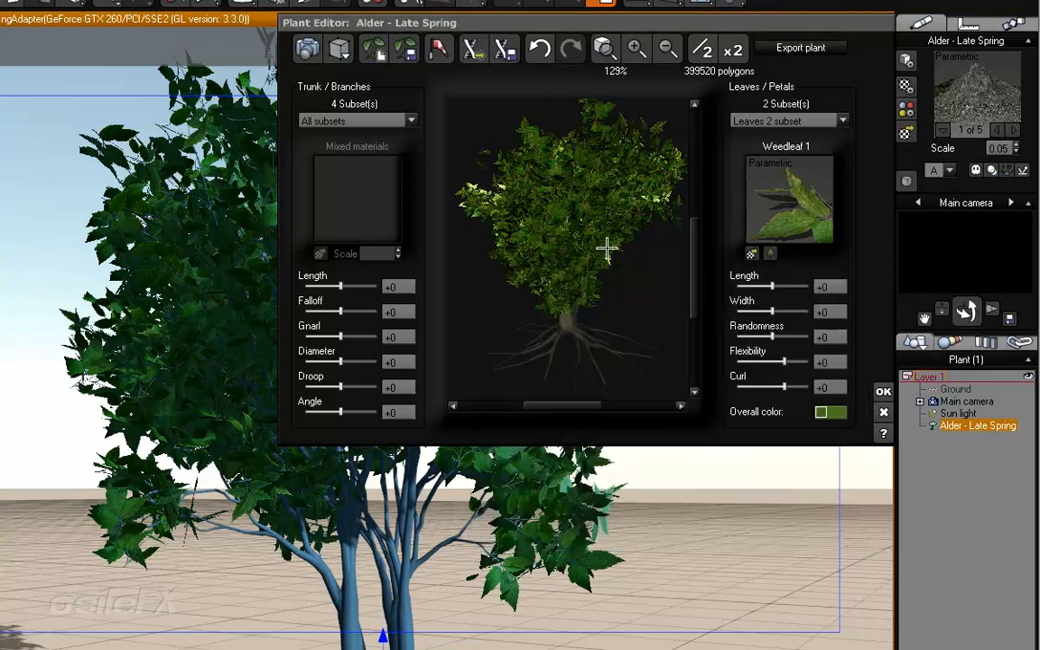
scroll(580, 257, "down", 3)
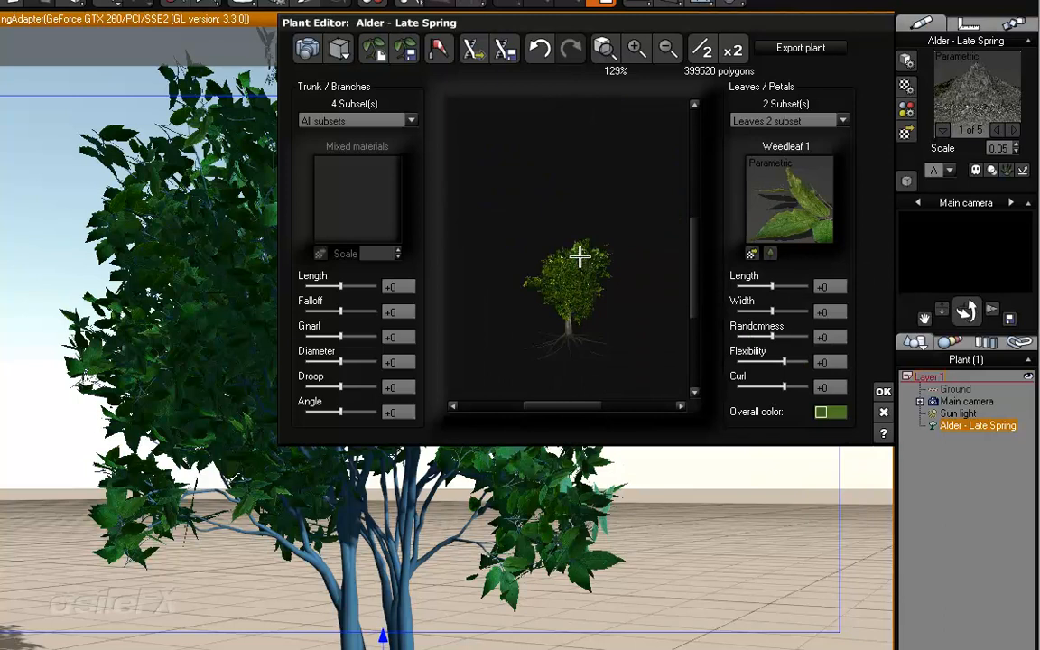
left_click_drag(600, 287, 616, 268)
left_click(376, 54)
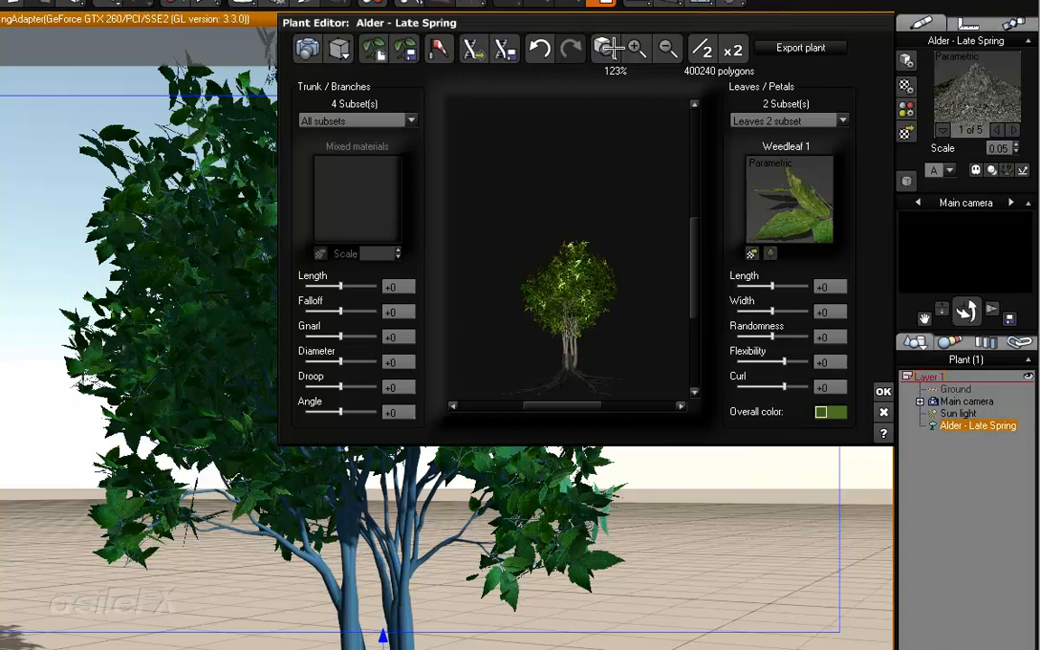
left_click(608, 48)
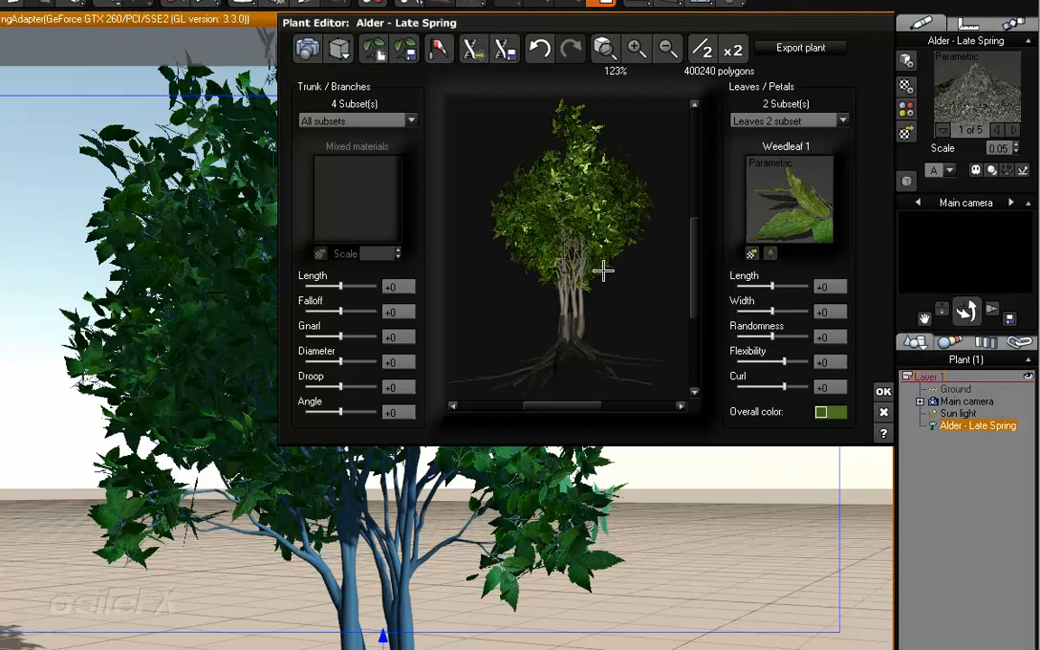
left_click_drag(630, 272, 516, 279)
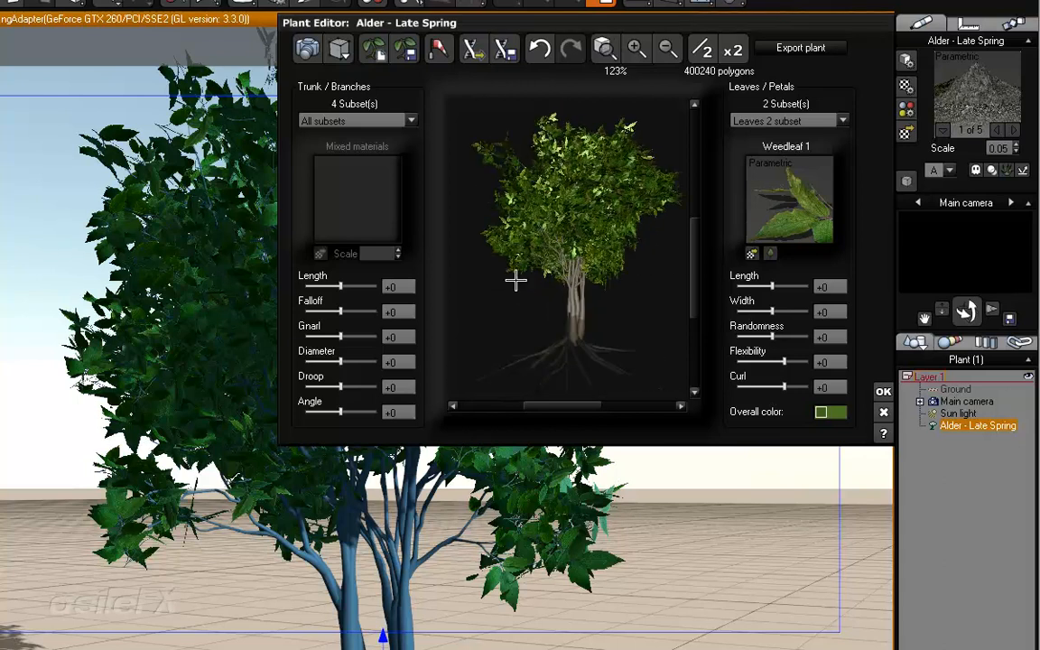
Step: Inspect the Weedleaf 1_a leaf material of the Alder's Leaves 1 subset without changing it
left_click(767, 121)
left_click(765, 135)
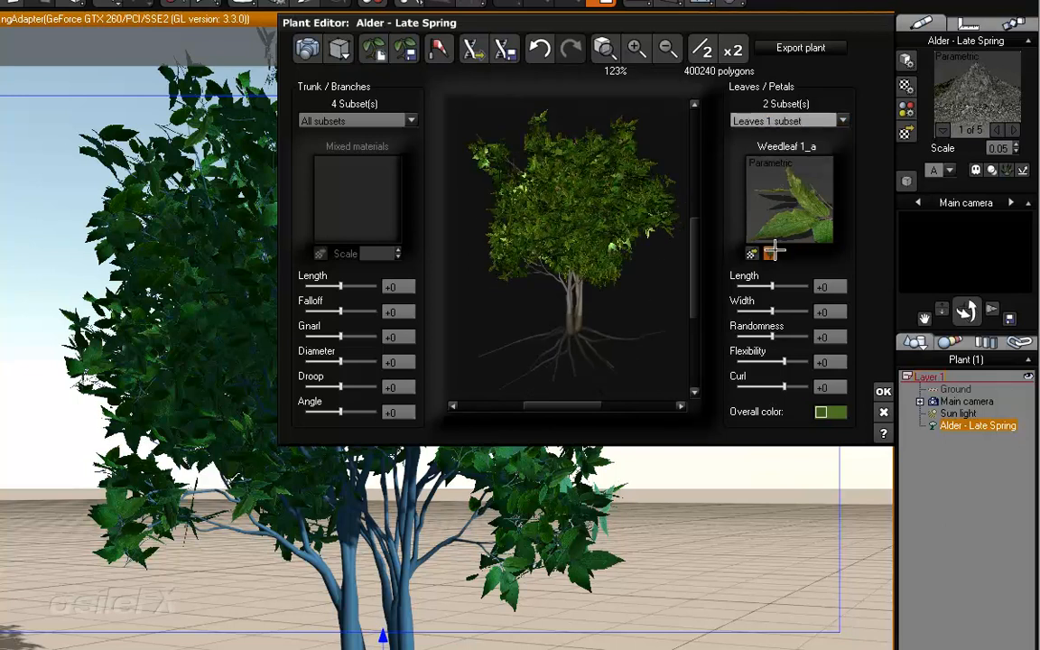
double_click(769, 222)
left_click(858, 519)
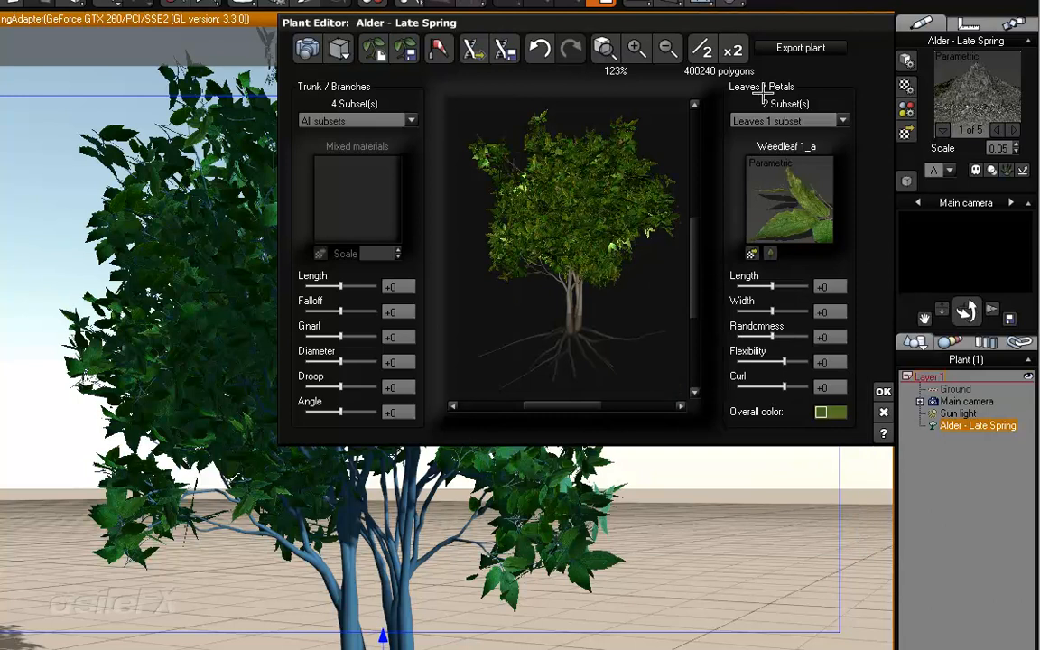
Step: Set the leaf length and width of all the Alder's leaf subsets to -15
left_click(793, 122)
left_click(789, 158)
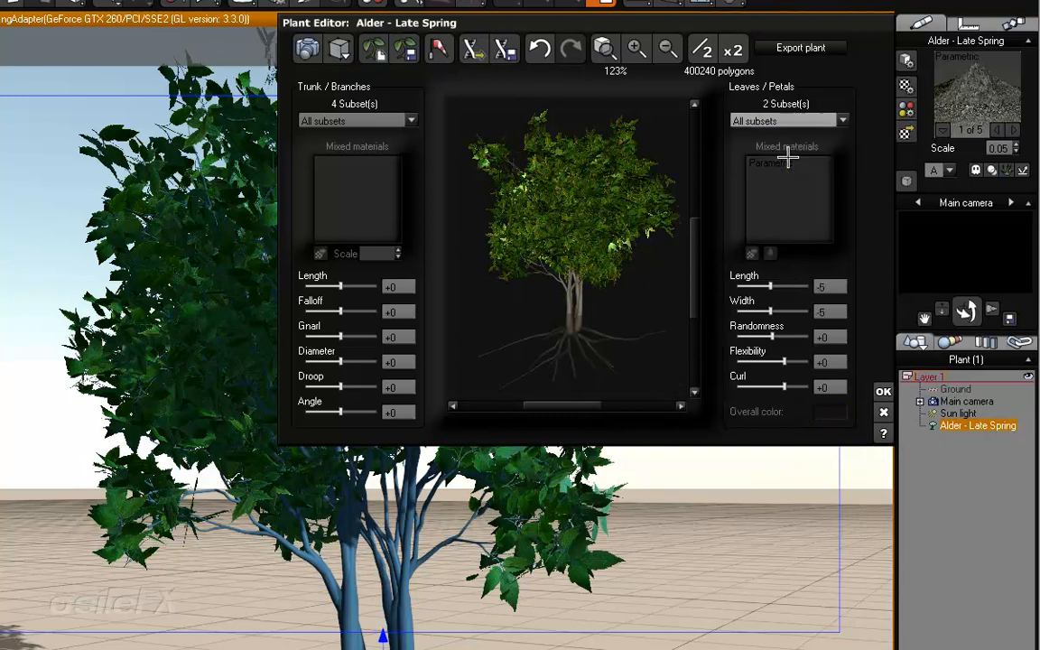
left_click(832, 287)
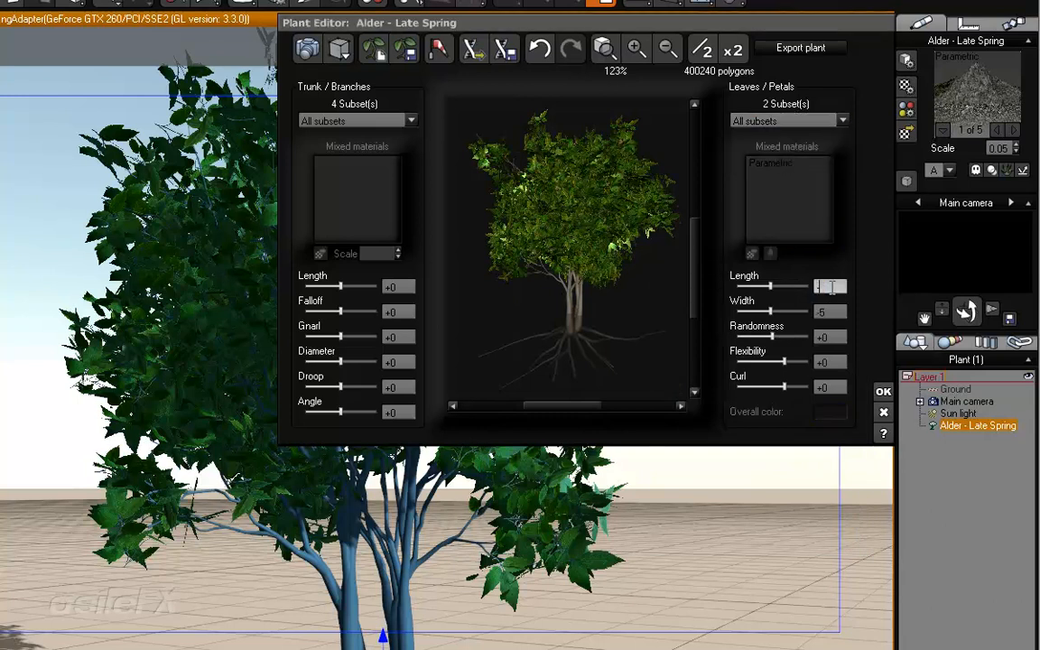
left_click(829, 312)
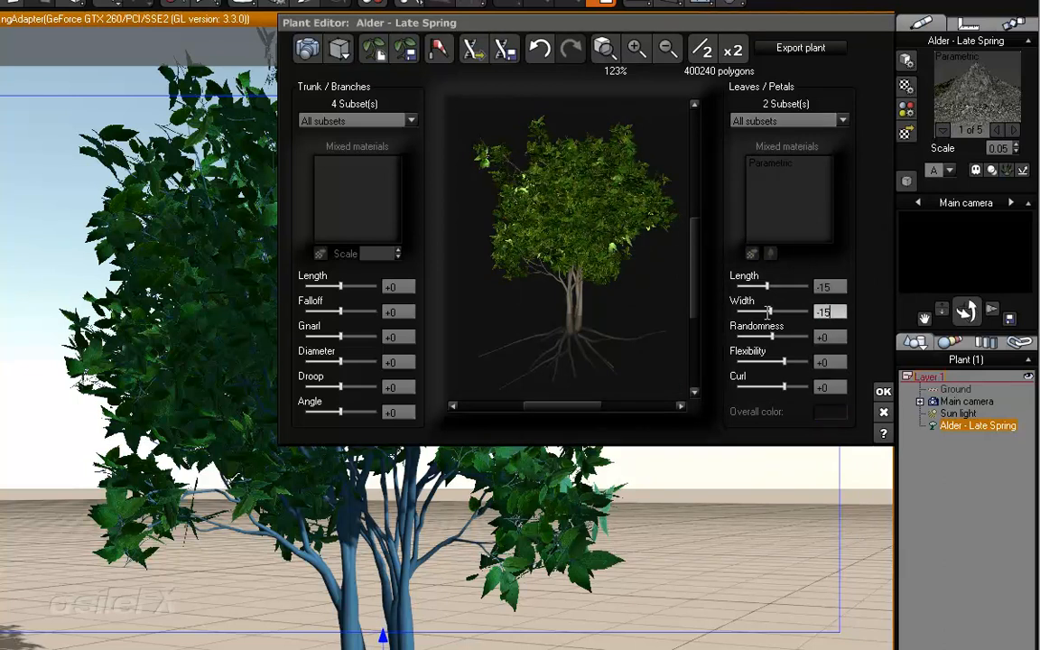
left_click(589, 271)
left_click_drag(642, 263, 563, 250)
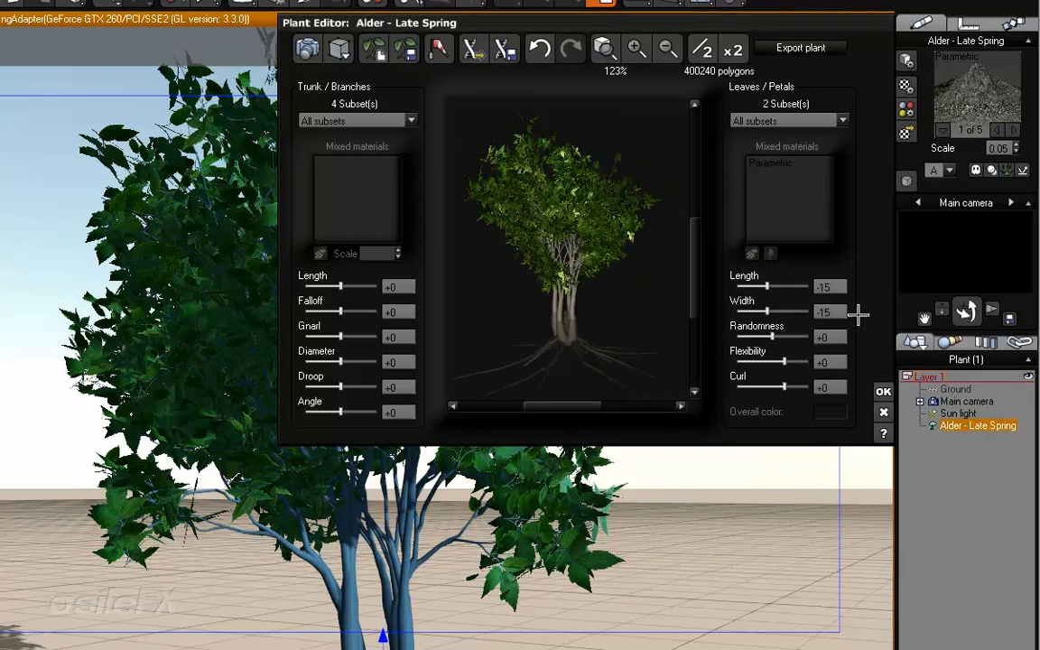
Step: Reduce the leaf length and width of all leaf subsets to -25 and apply the edits to the Alder in the scene
left_click(842, 287)
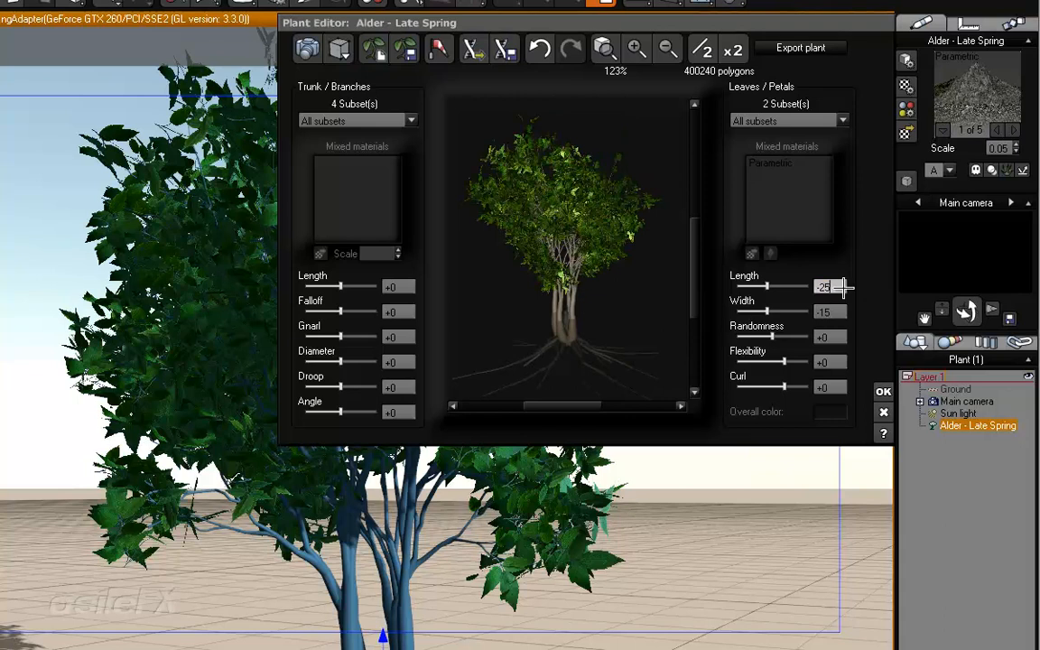
left_click(836, 311)
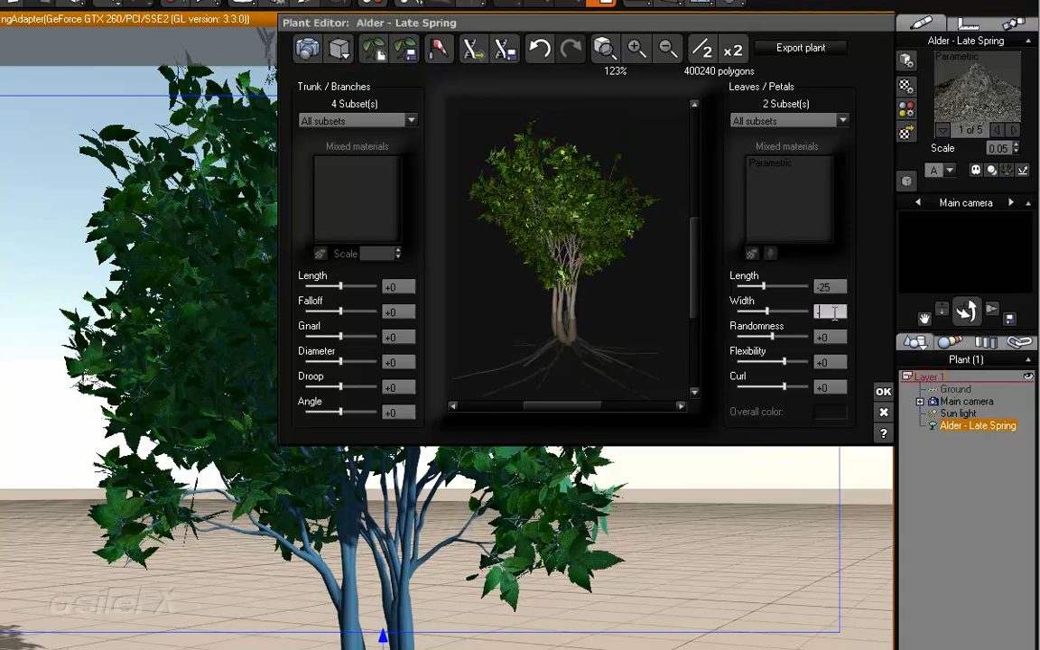
type("-25")
left_click(634, 284)
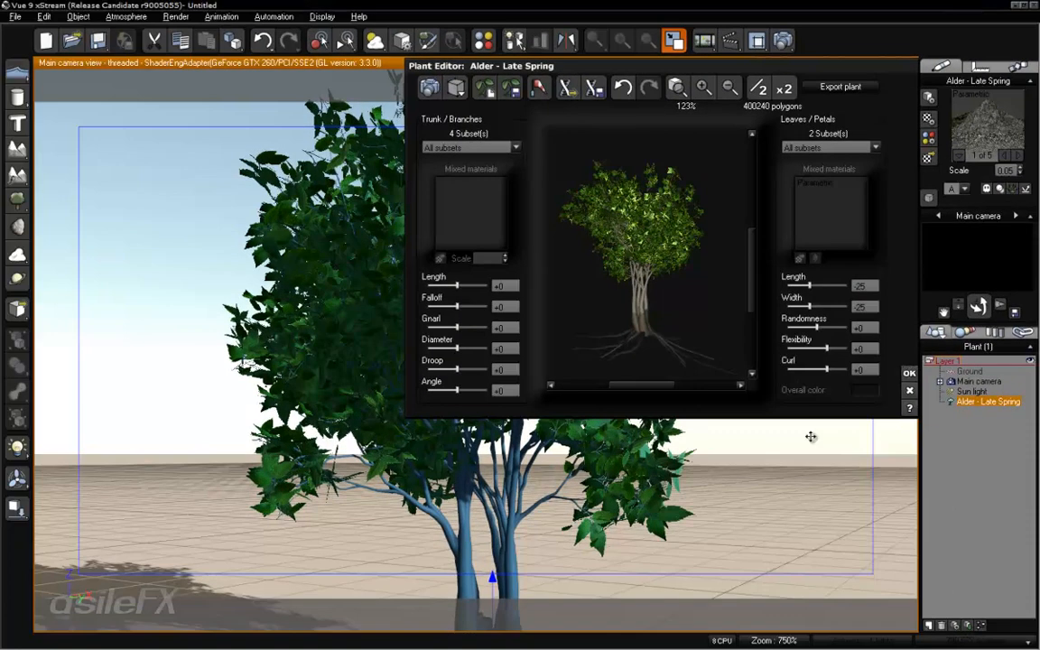
key("Return")
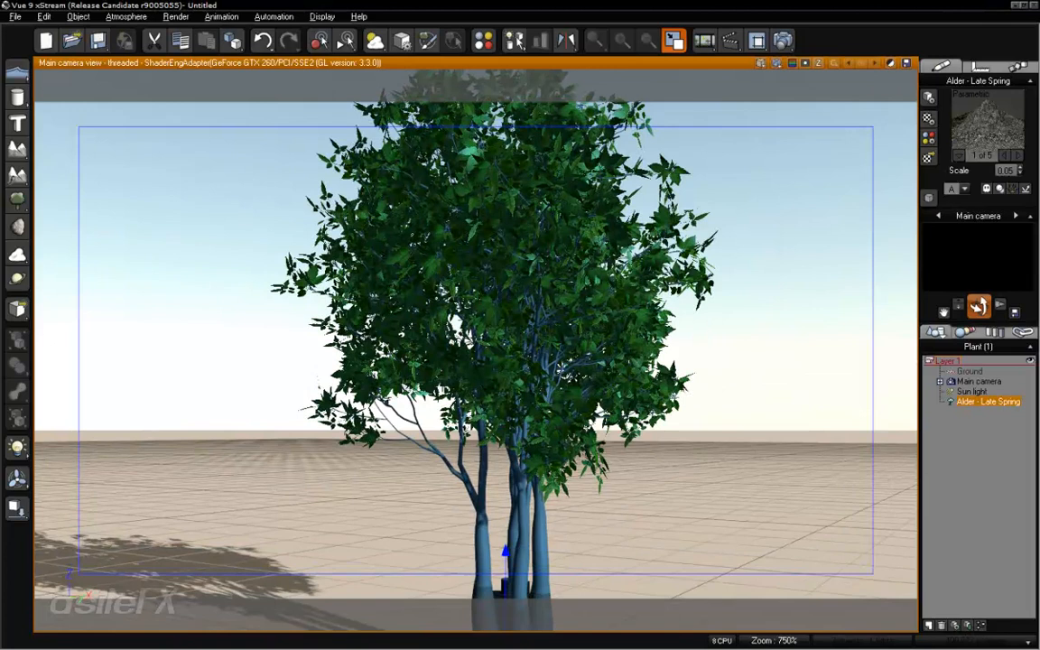
Step: Reopen the Alder in the Plant Editor and set the length and width of all leaf subsets to -30
left_click_drag(979, 307, 934, 313)
mouse_move(747, 323)
right_mouse_down()
mouse_move(746, 301)
mouse_move(768, 321)
right_mouse_up()
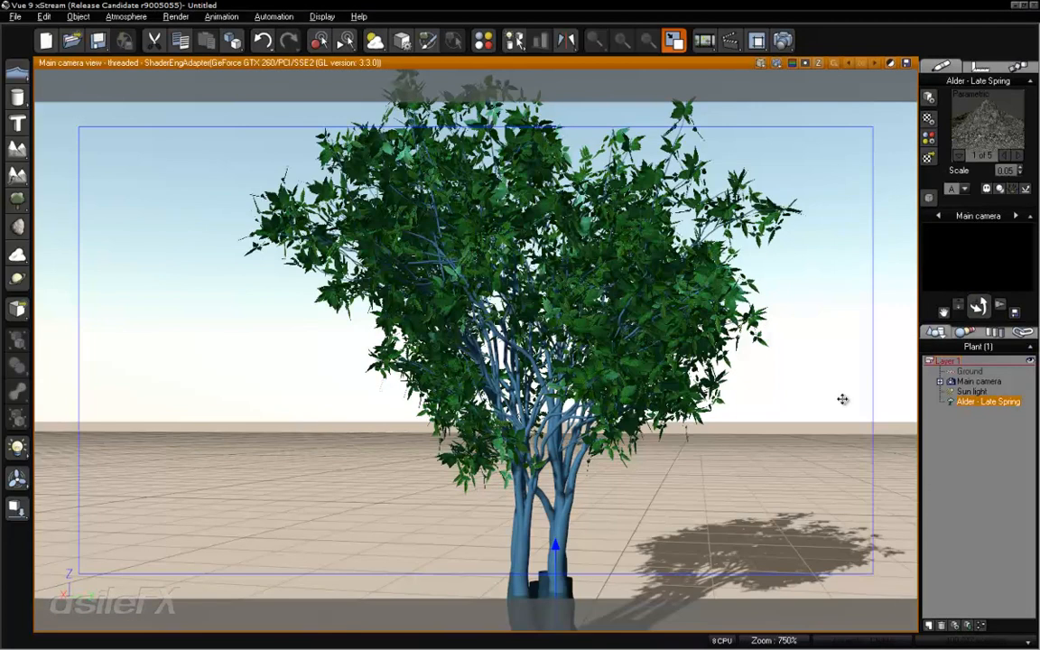
left_click_drag(979, 308, 979, 282)
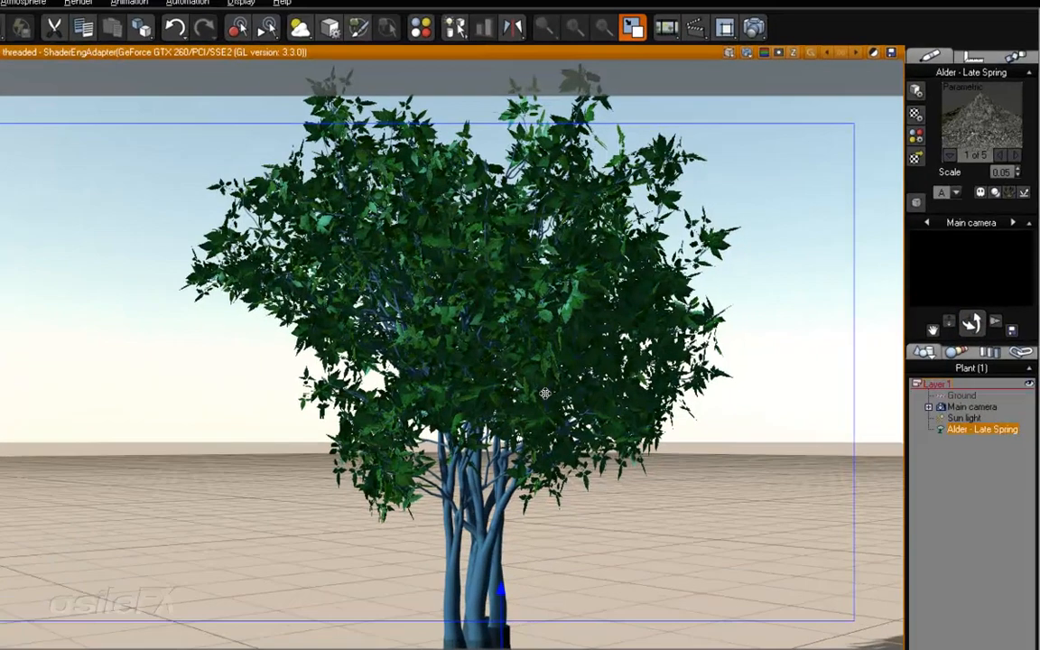
right_click(543, 271)
left_click(506, 608)
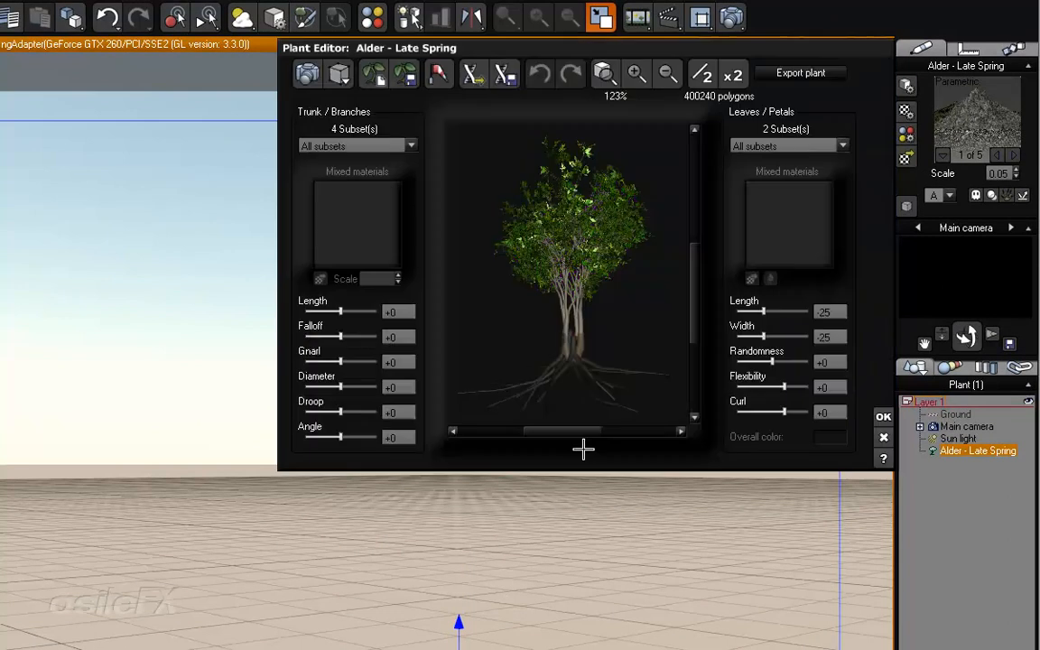
left_click(828, 314)
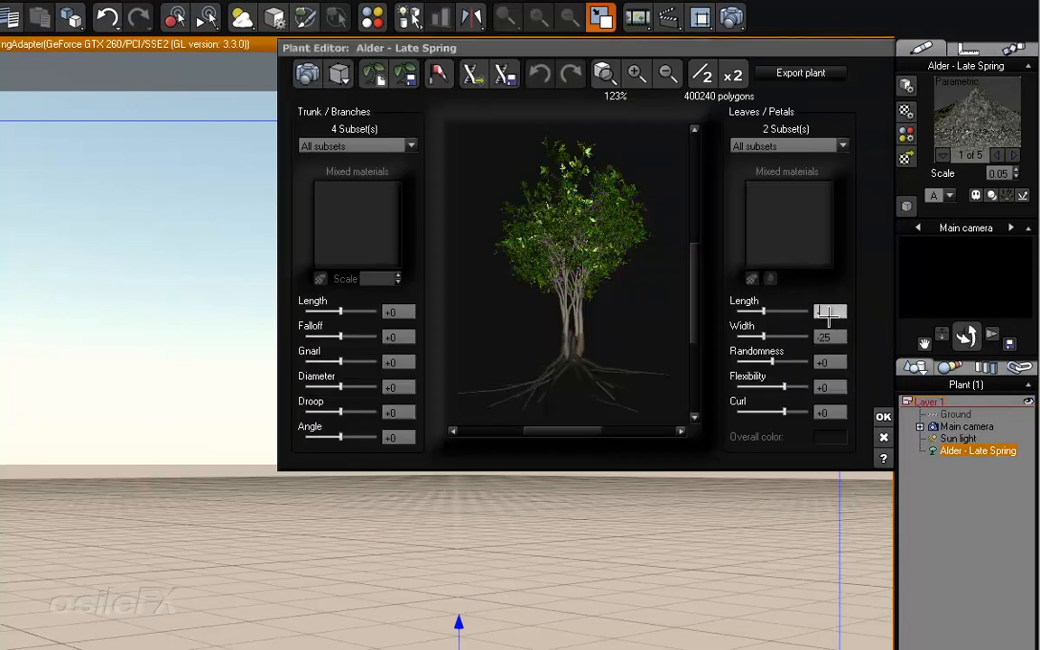
left_click(837, 339)
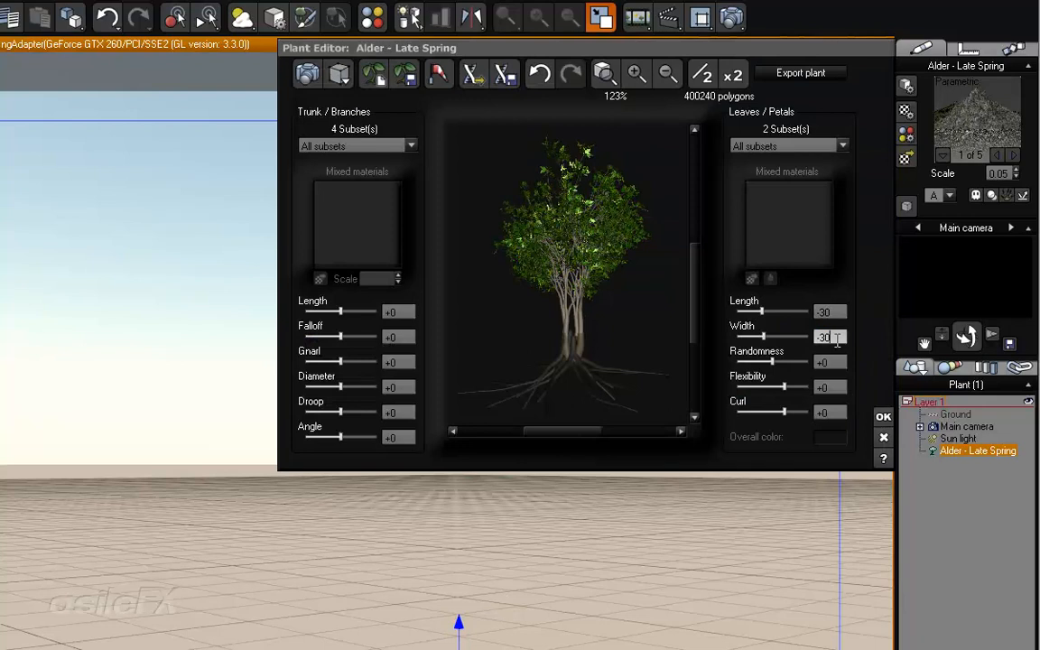
type("-30")
key("Return")
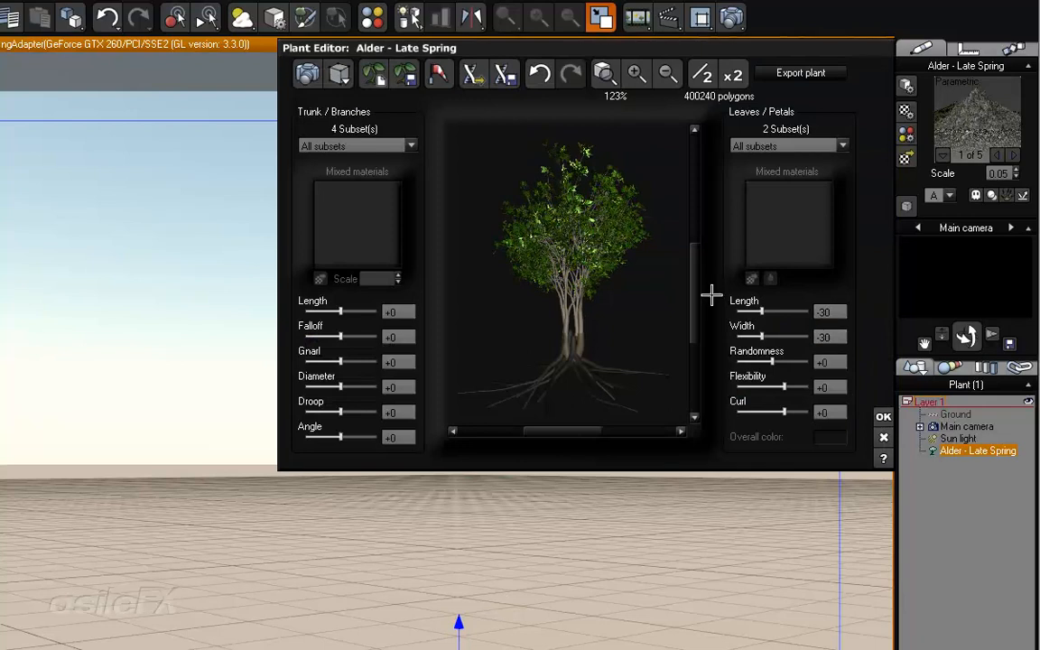
mouse_move(585, 249)
left_mouse_down()
mouse_move(516, 284)
mouse_move(621, 281)
mouse_move(564, 348)
mouse_move(579, 345)
mouse_move(587, 256)
left_mouse_up()
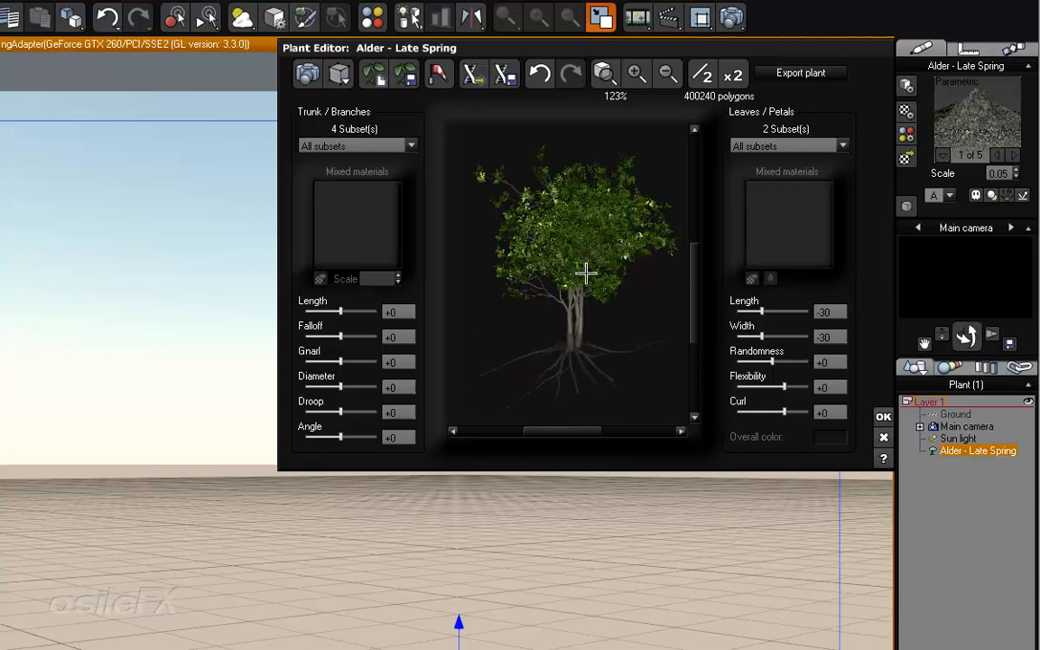
left_click_drag(588, 195, 537, 278)
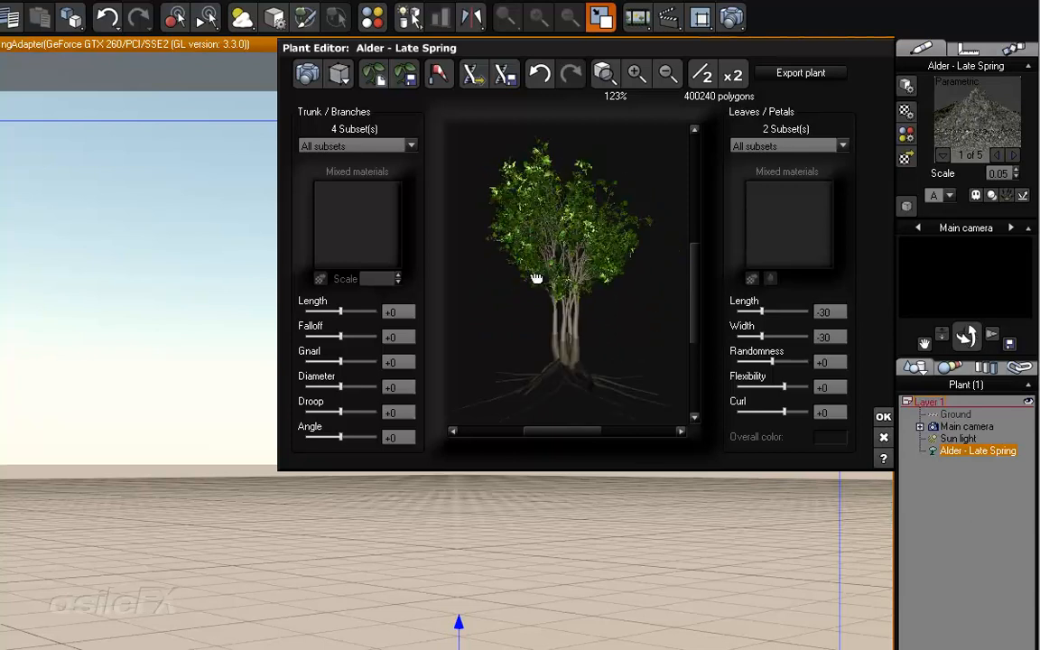
Step: Save the edited Alder species as "Alder - Late Spring_f-2" in the Forest Trees folder, giving it the same title
left_click(506, 74)
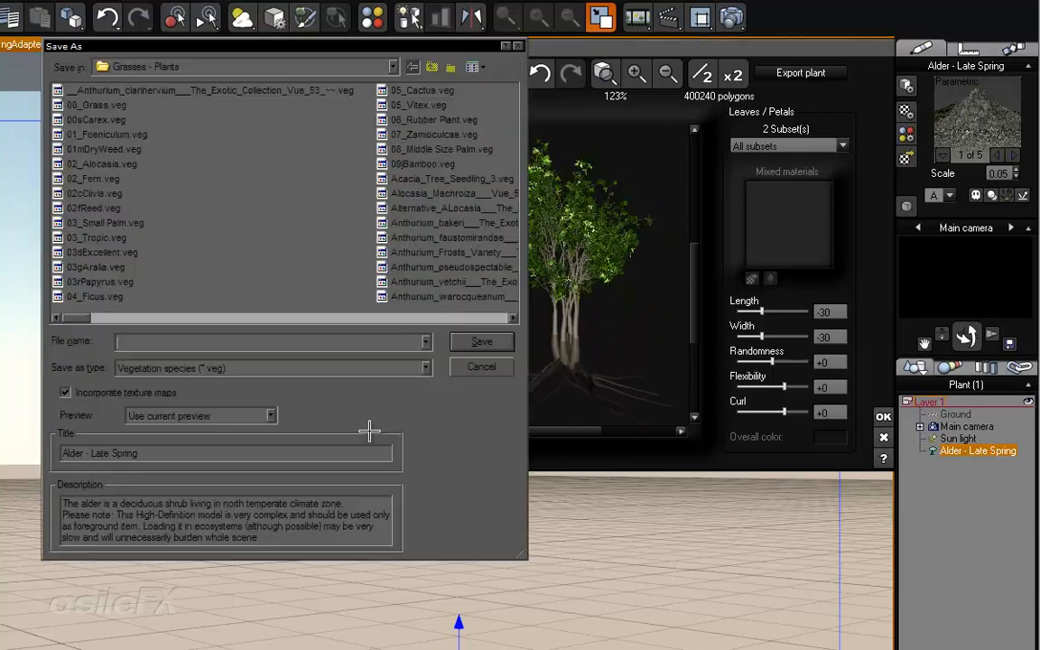
left_click(158, 67)
left_click(177, 222)
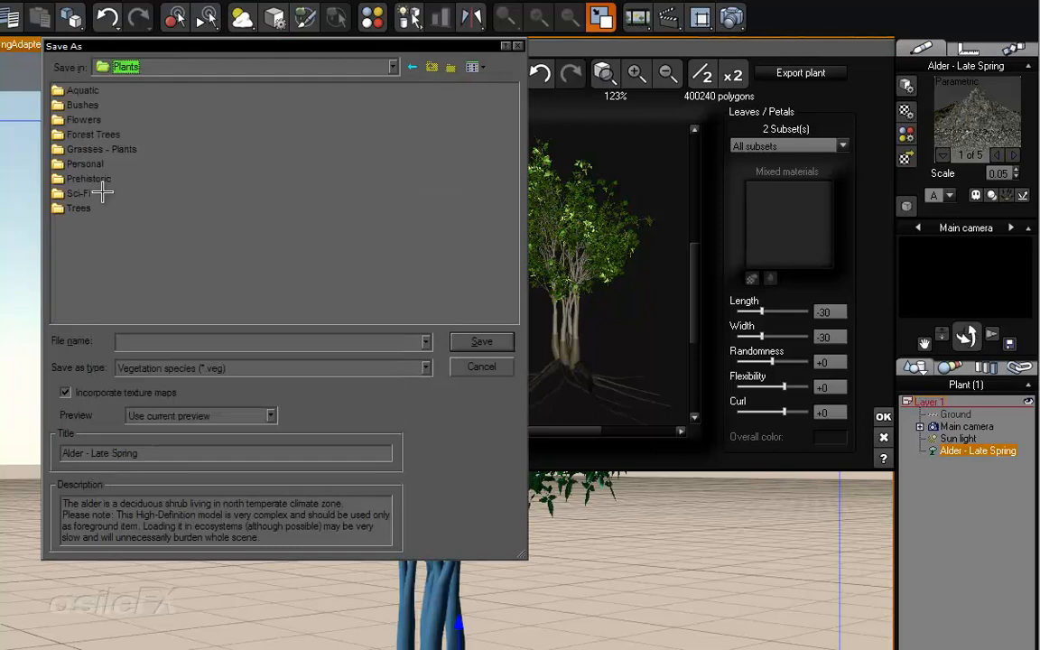
double_click(107, 134)
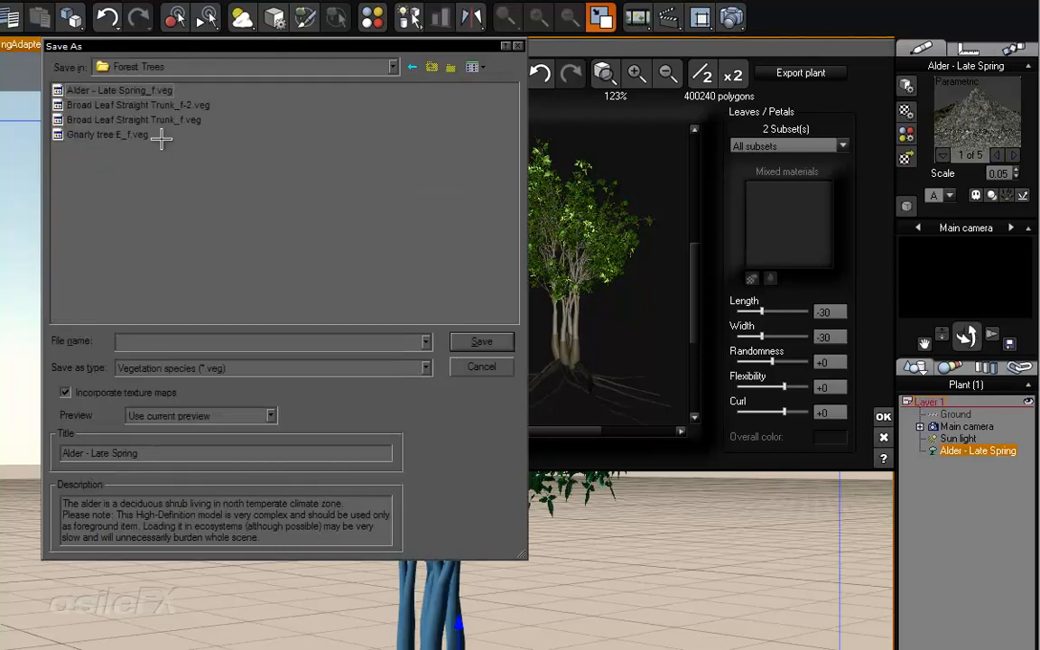
left_click(135, 91)
left_click(271, 343)
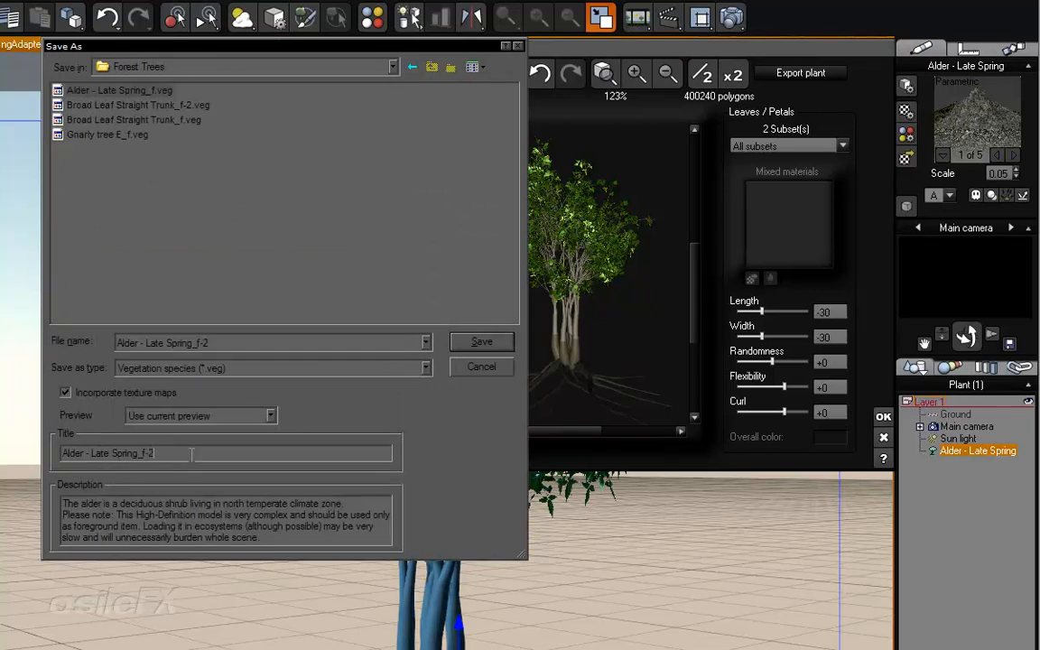
left_click(483, 340)
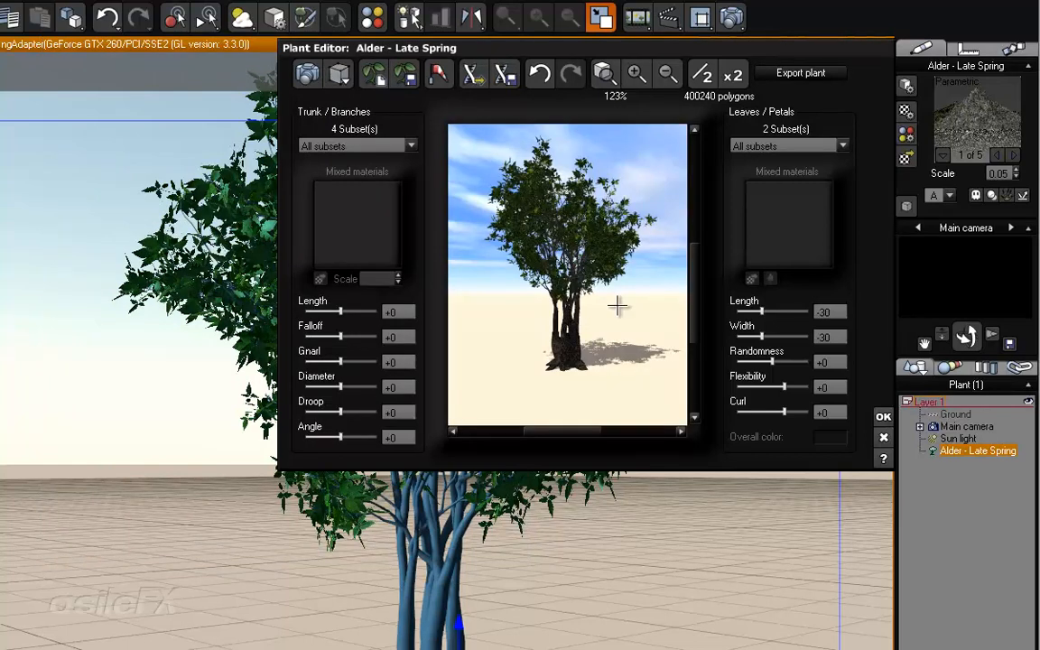
Step: Set the diameter of the Alder's trunk subset to -56
left_click_drag(553, 327, 592, 355)
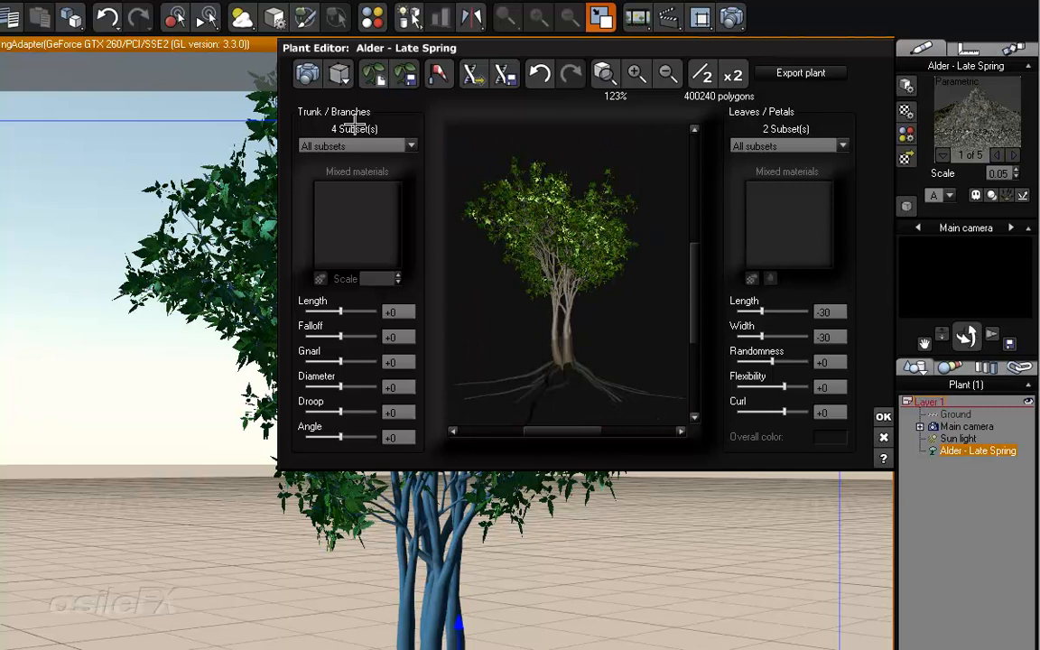
left_click(335, 145)
left_click(356, 170)
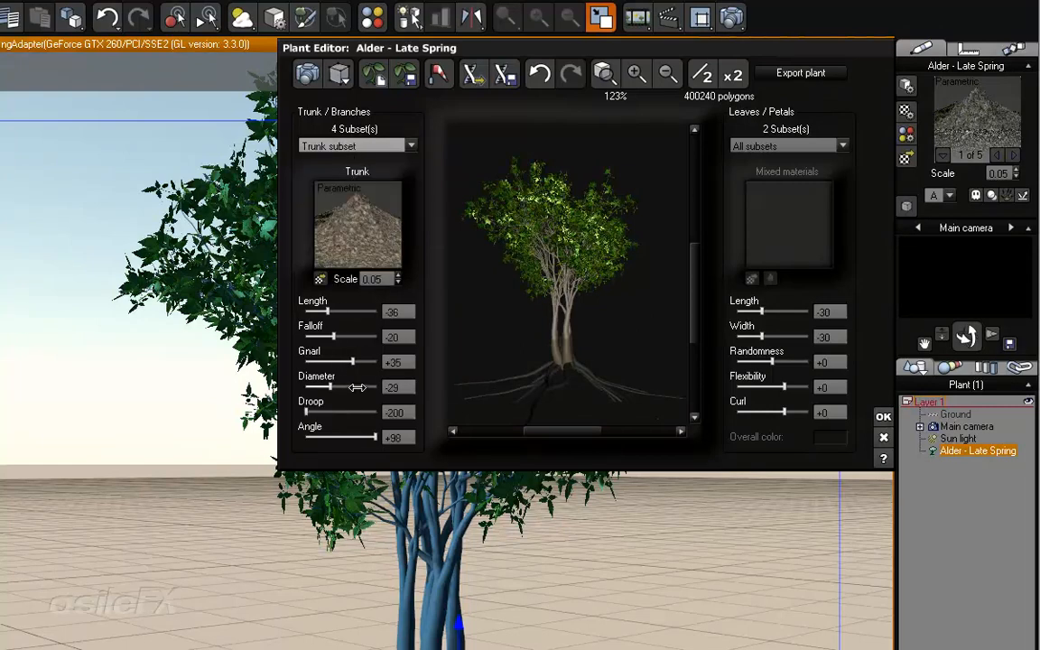
left_click_drag(354, 387, 345, 387)
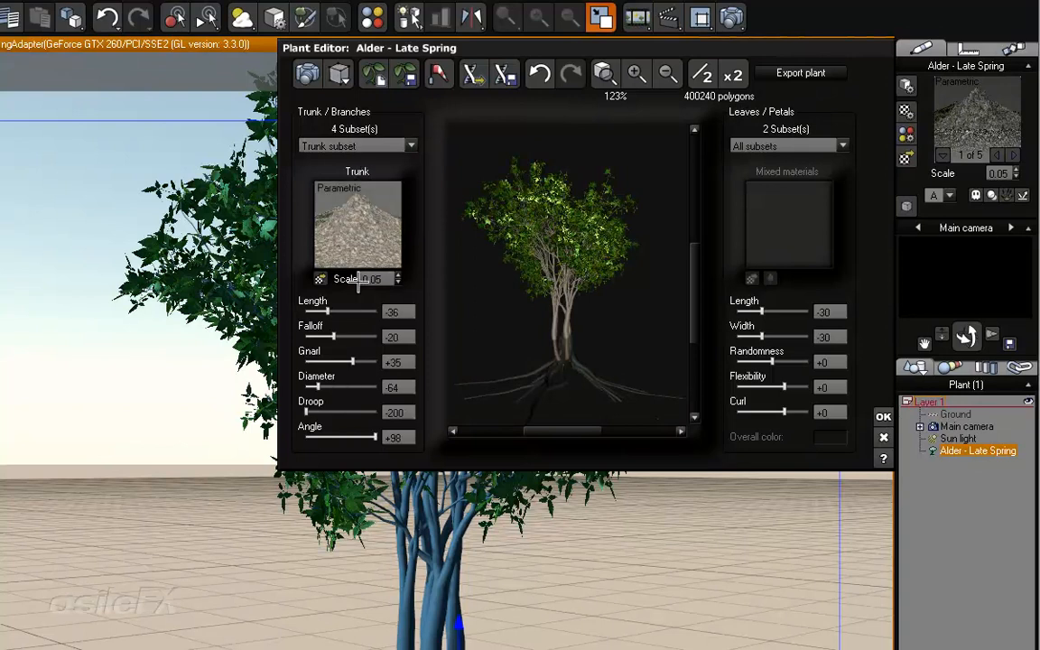
left_click_drag(323, 387, 328, 387)
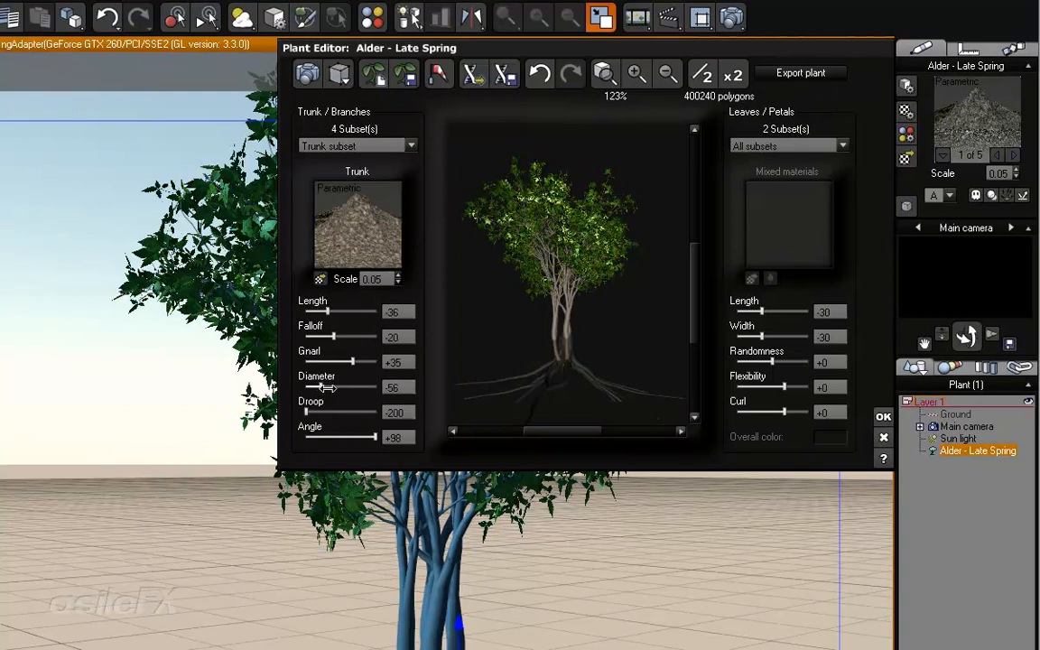
Step: Set the roots subset's diameter to -59 and its droop to -7
left_click(368, 147)
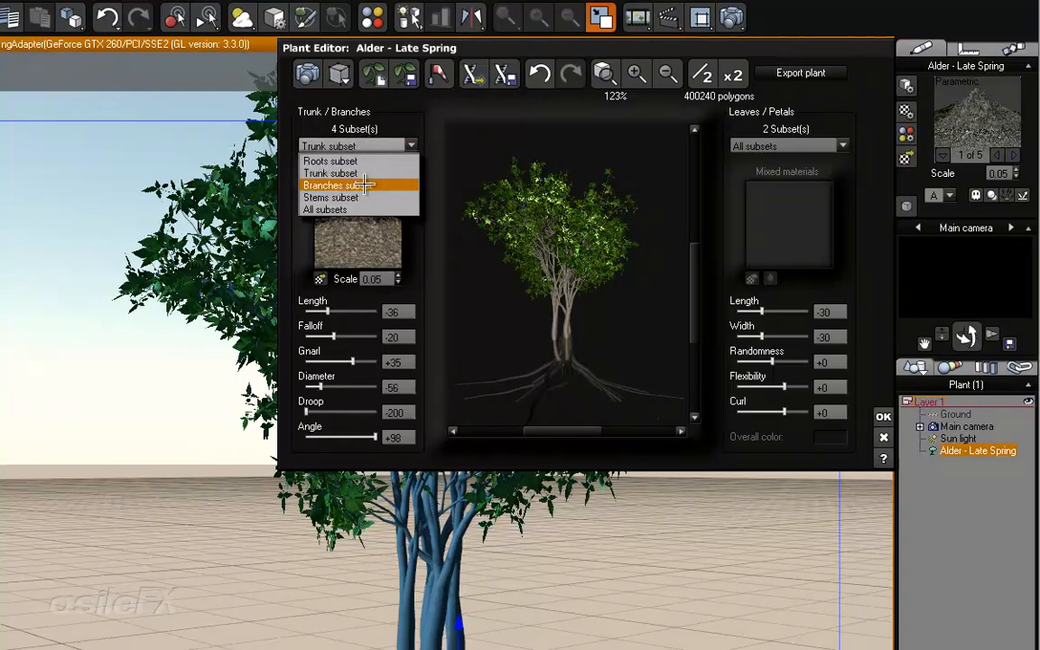
left_click(327, 160)
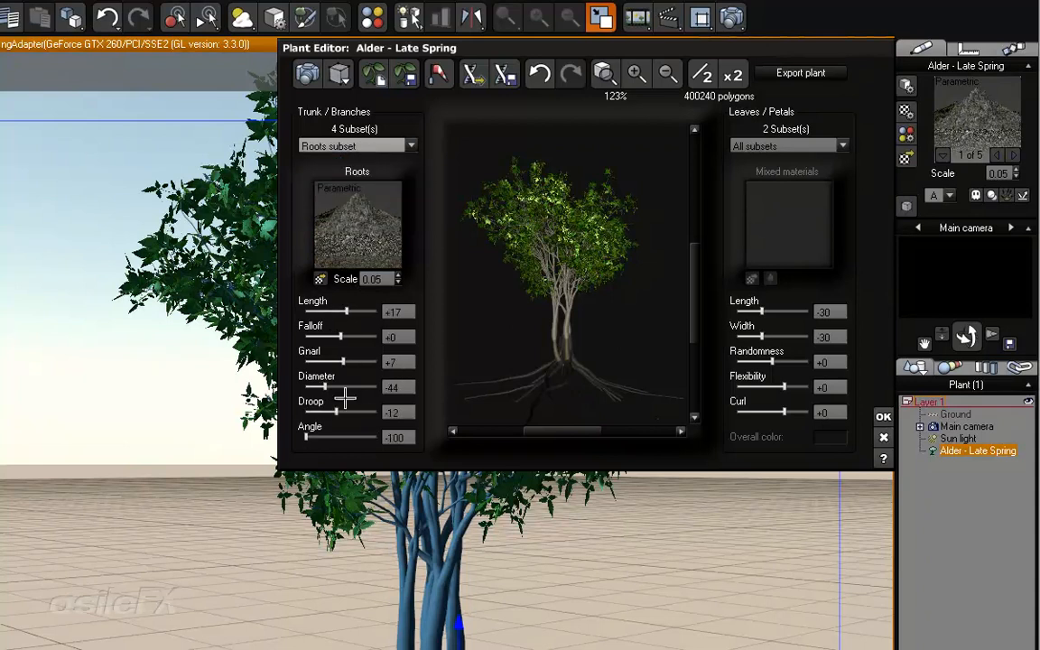
left_click_drag(346, 386, 344, 384)
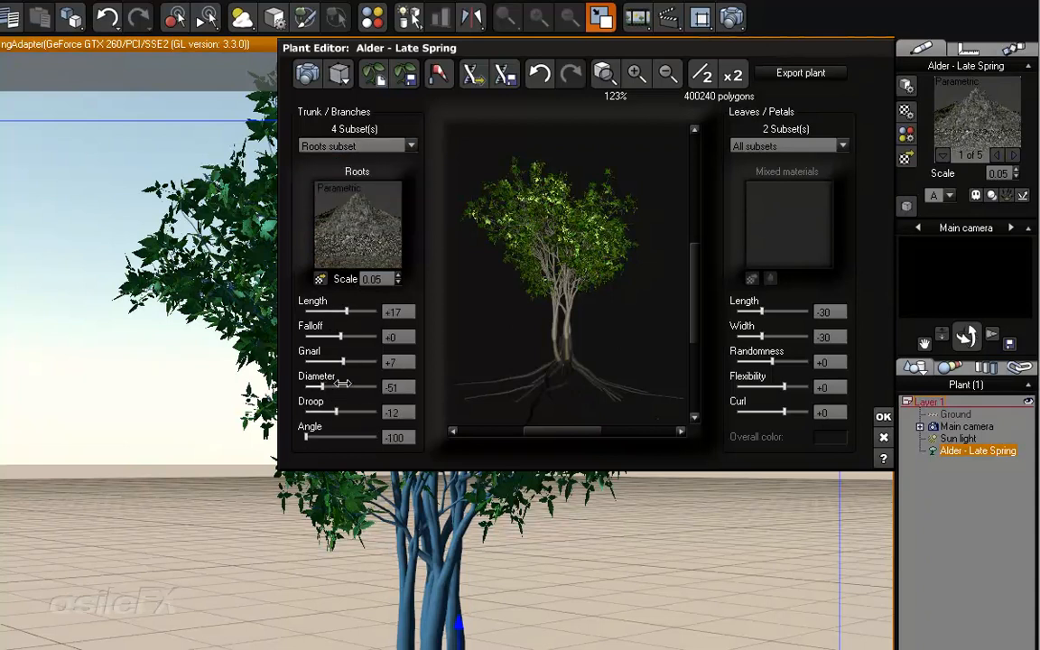
left_click_drag(342, 384, 337, 409)
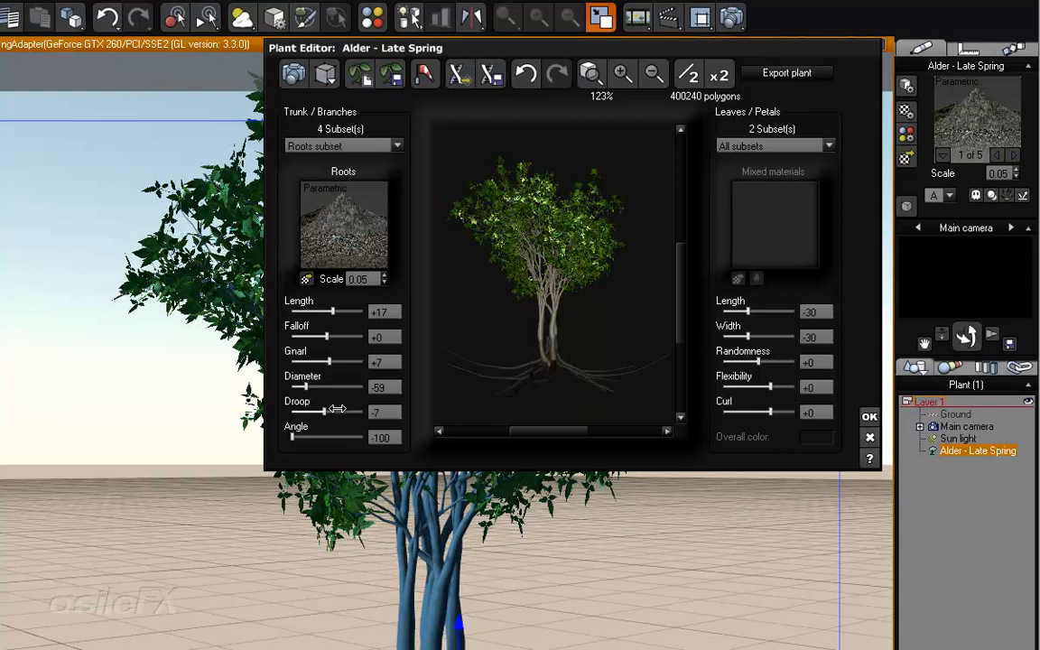
left_click_drag(789, 46, 796, 49)
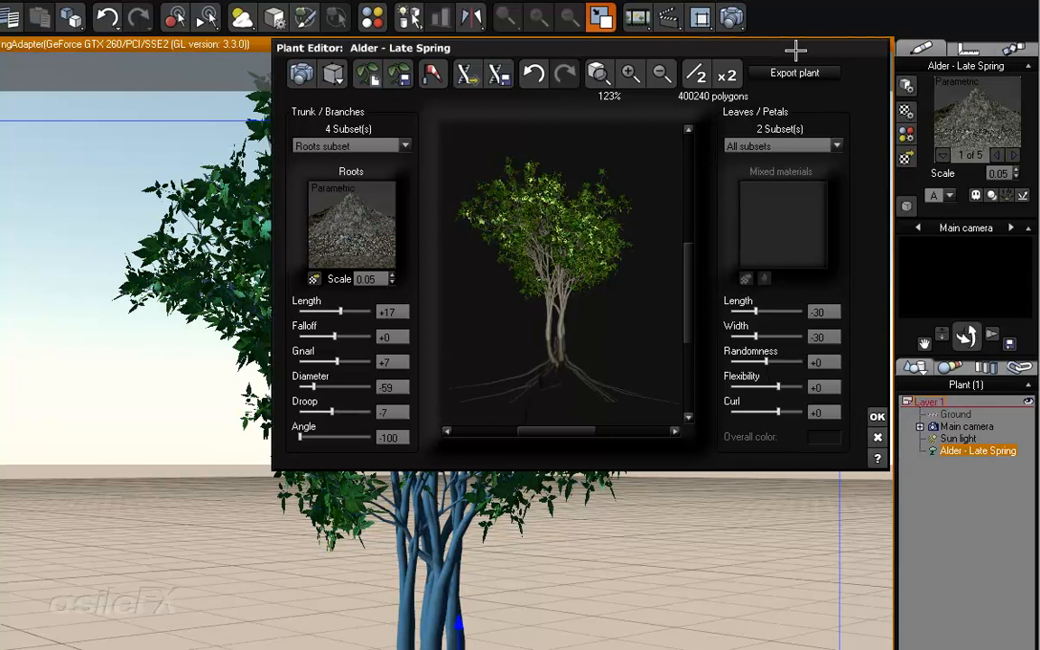
Step: Set both the gnarl and the droop of the branches subset to +53
left_click(316, 145)
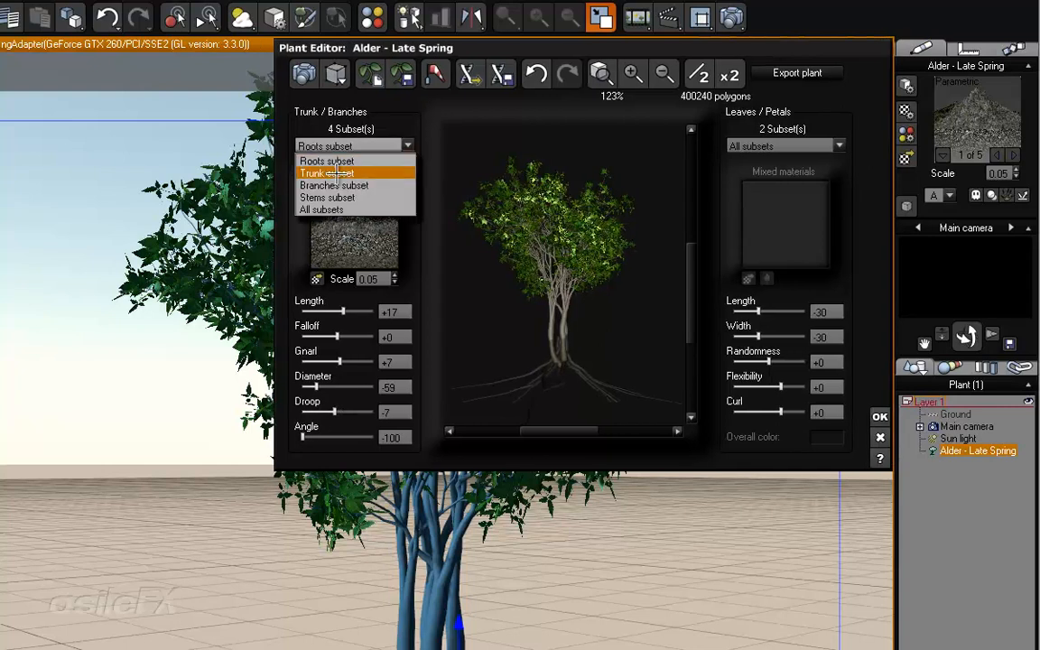
left_click(327, 185)
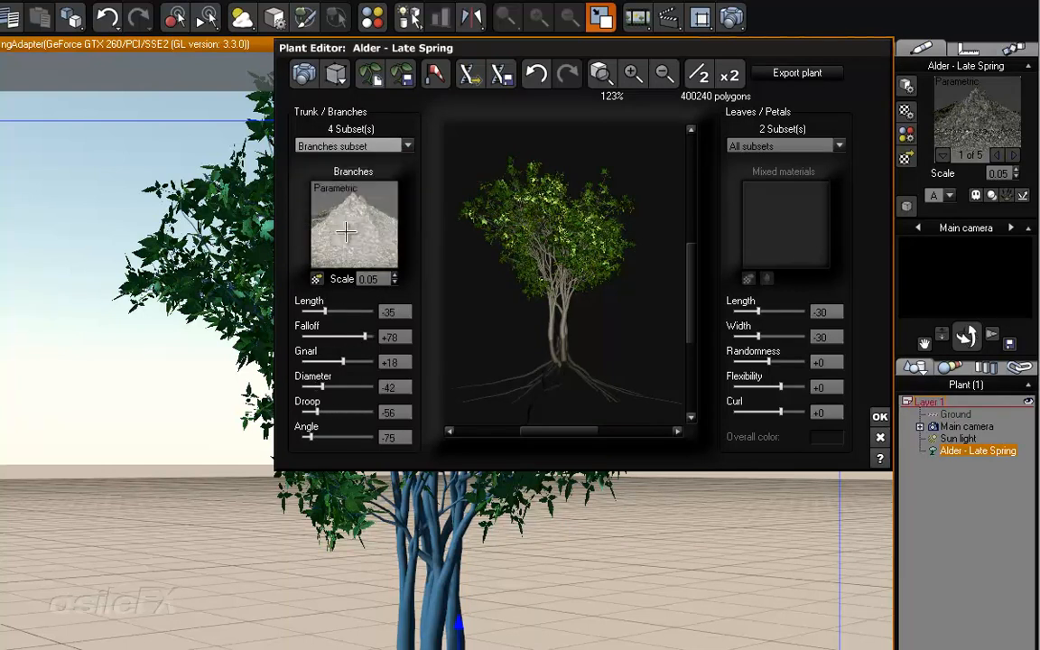
left_click_drag(344, 361, 360, 359)
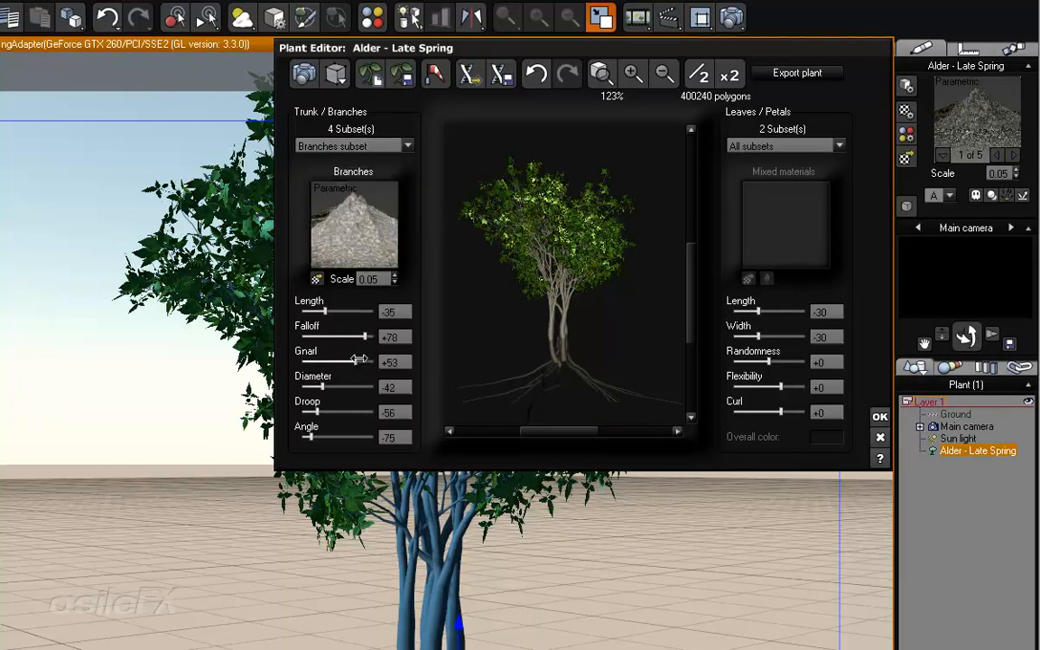
left_click_drag(324, 412, 362, 412)
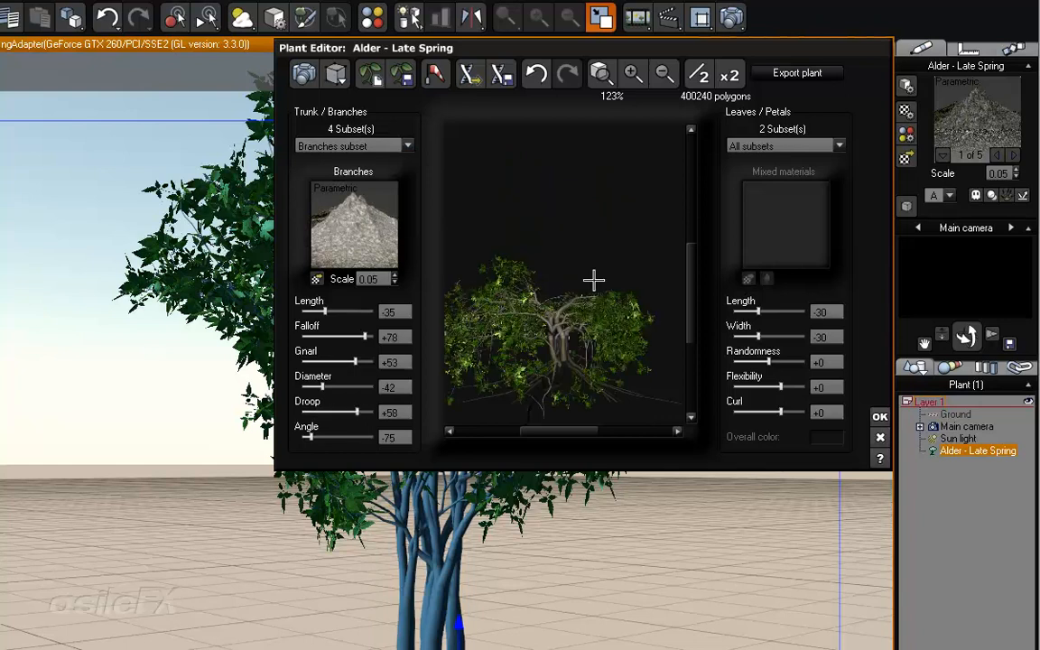
left_click_drag(594, 280, 532, 281)
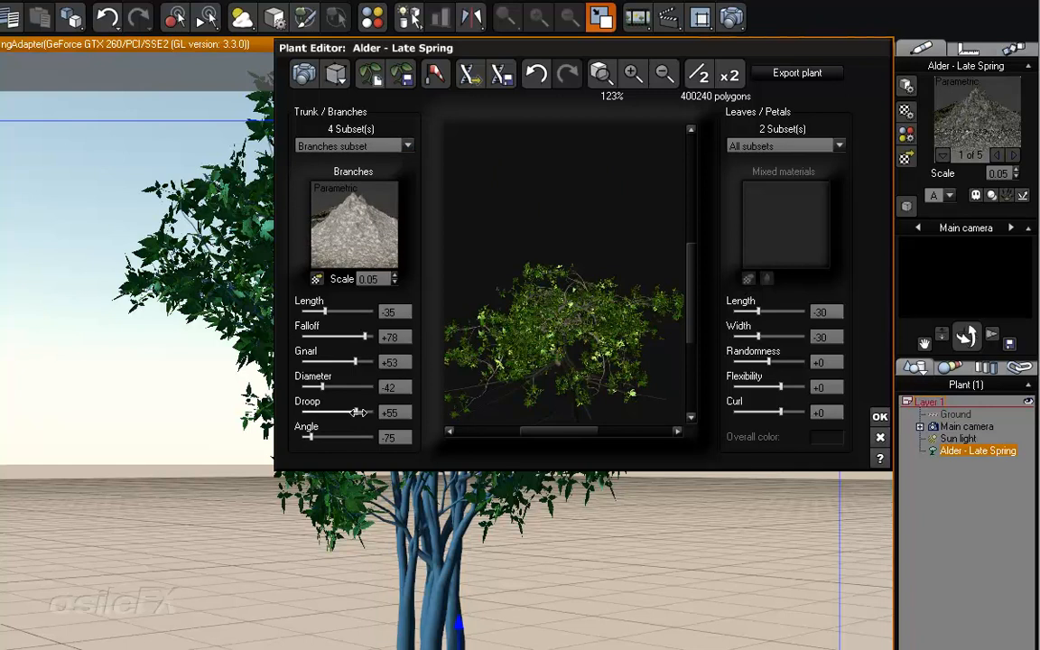
mouse_move(357, 412)
left_mouse_down()
mouse_move(349, 412)
mouse_move(360, 412)
left_mouse_up()
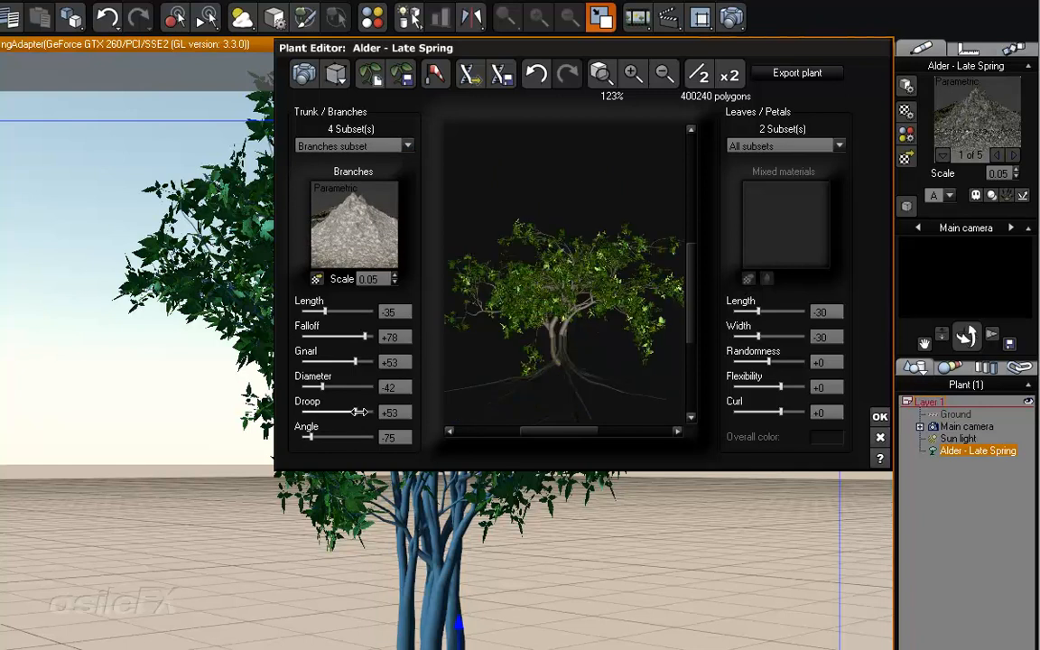
left_click_drag(623, 298, 639, 348)
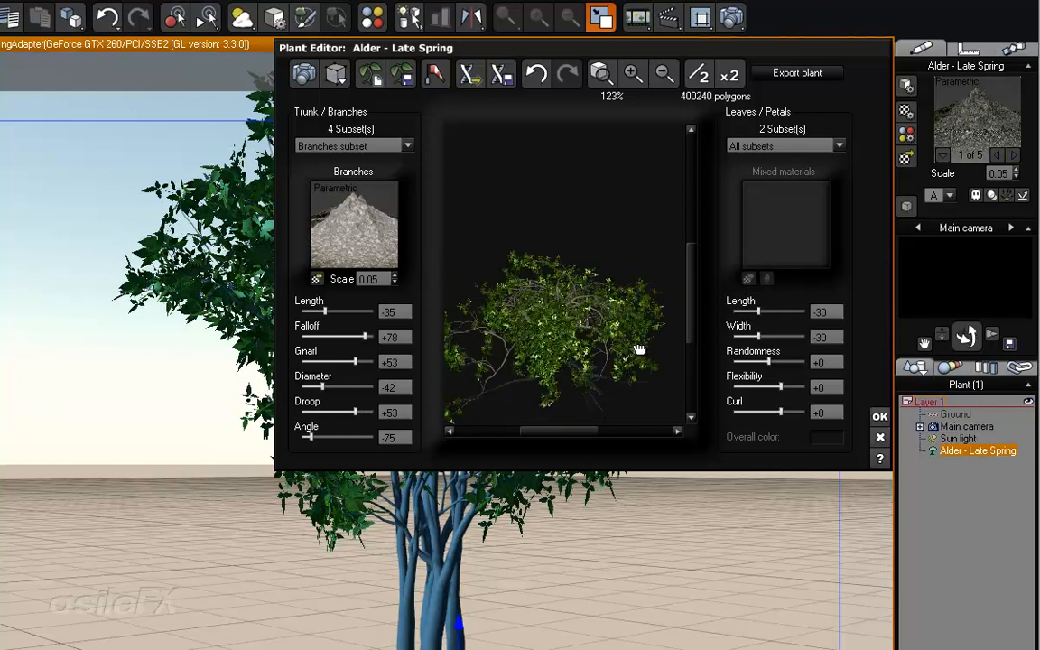
Step: Set the length of the trunk subset to -29 and inspect the reshaped tree from another angle
left_click(353, 145)
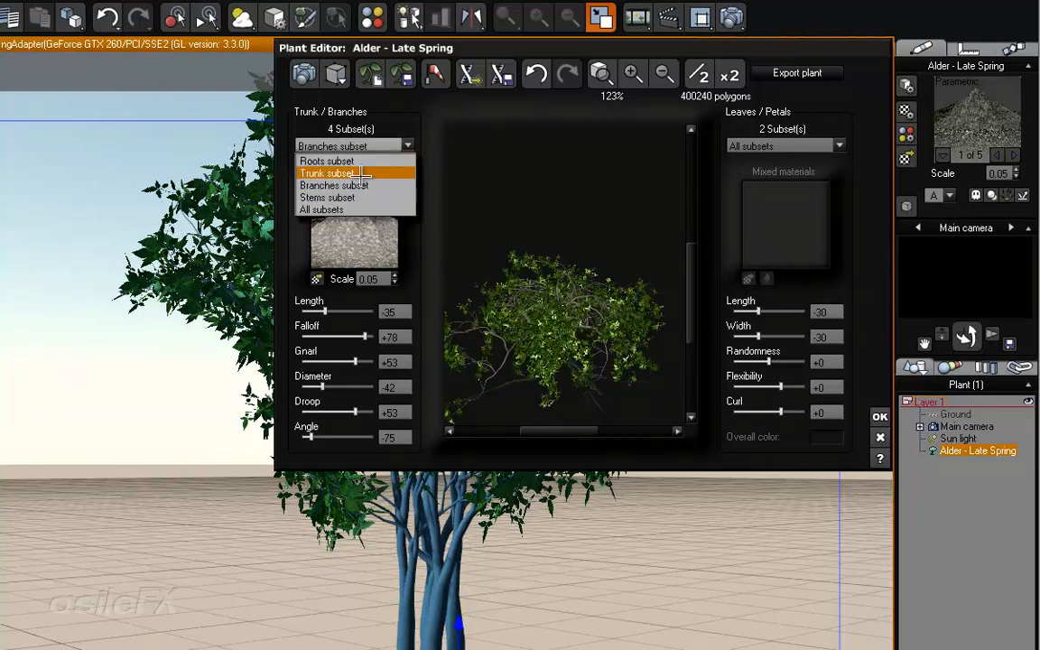
left_click(358, 170)
left_click_drag(343, 313, 346, 314)
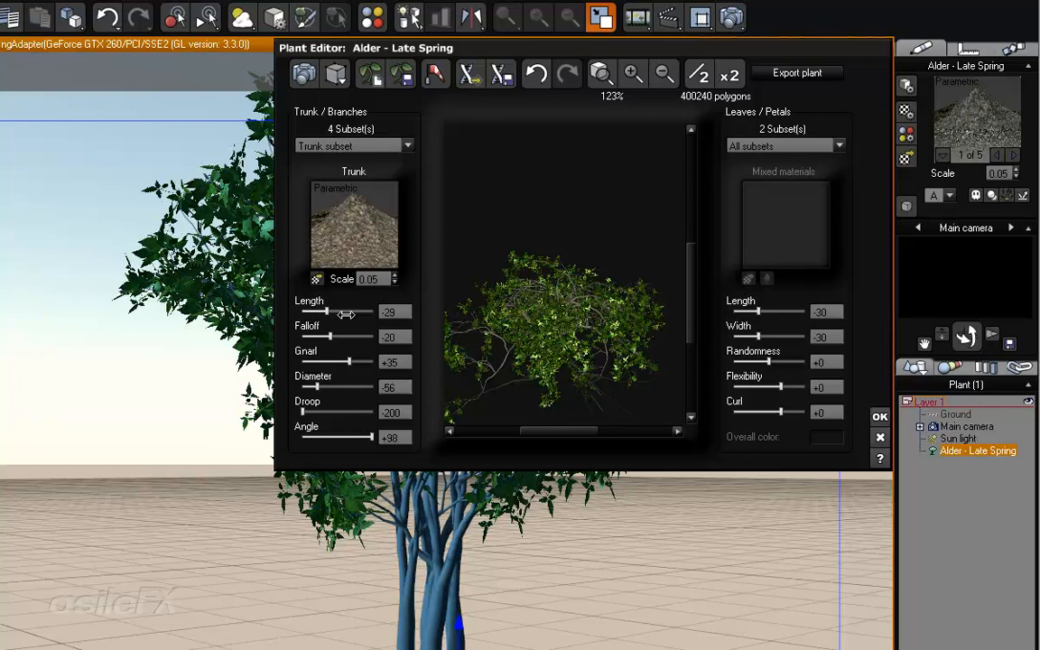
left_click_drag(622, 338, 597, 330)
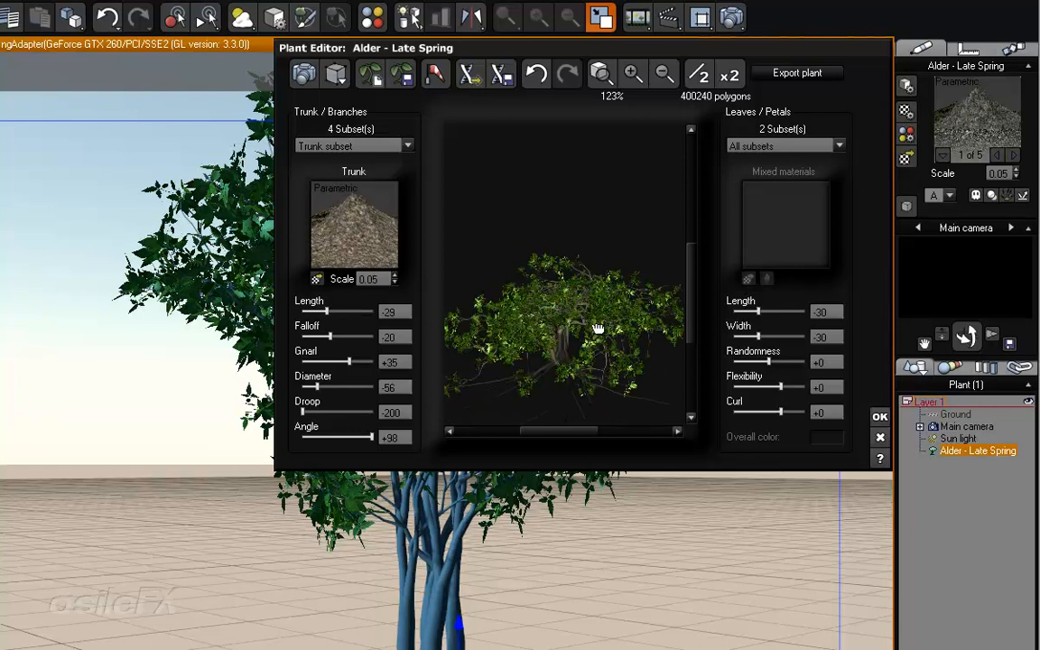
Step: Save the reshaped species in the Forest Trees folder, basing its file name on "Alder - Late Spring_f-2", and apply the edits to the scene's Alder
left_click(502, 74)
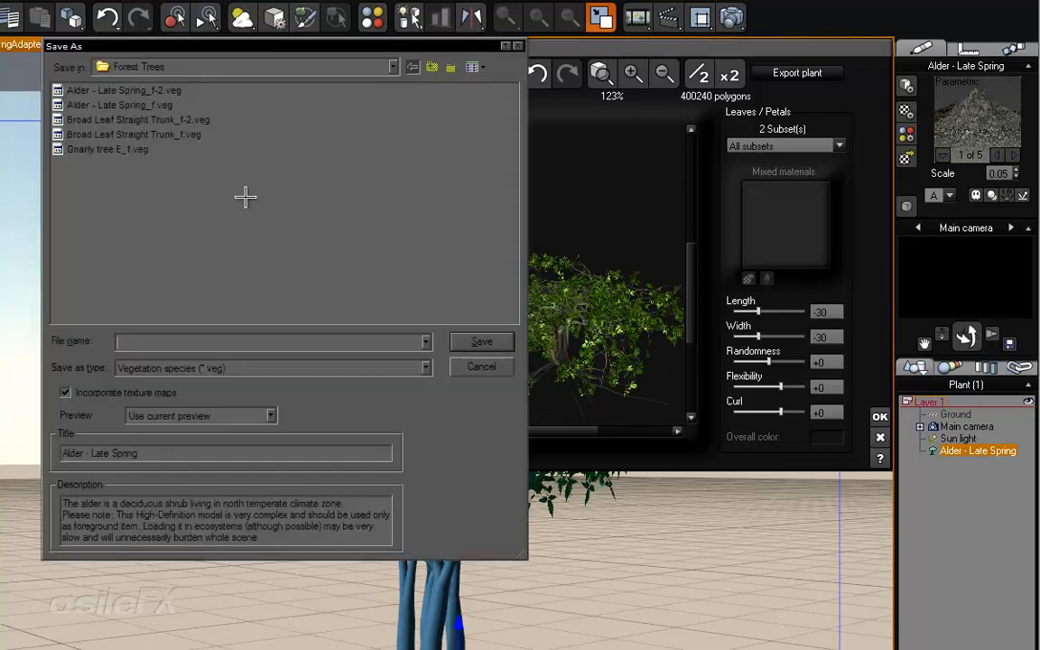
left_click(135, 91)
left_click(298, 341)
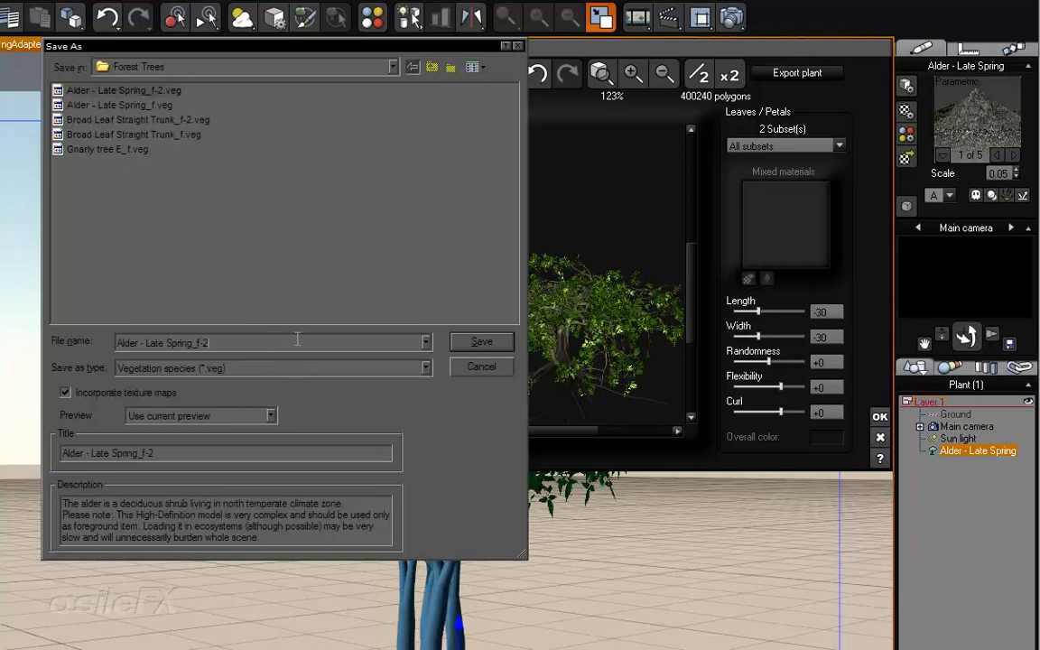
key("Return")
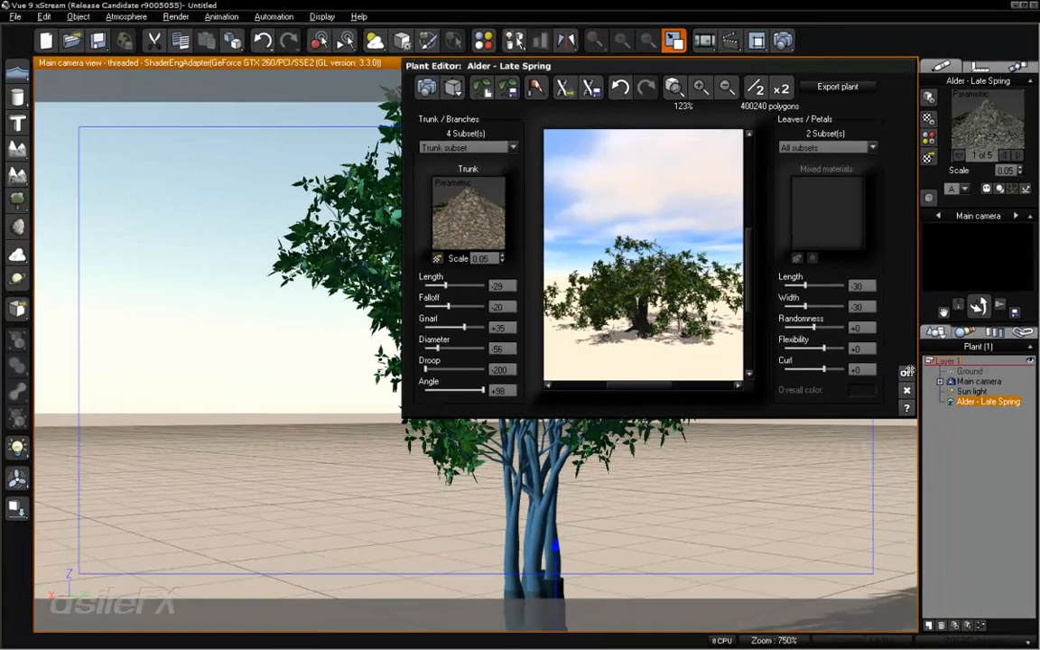
left_click(907, 371)
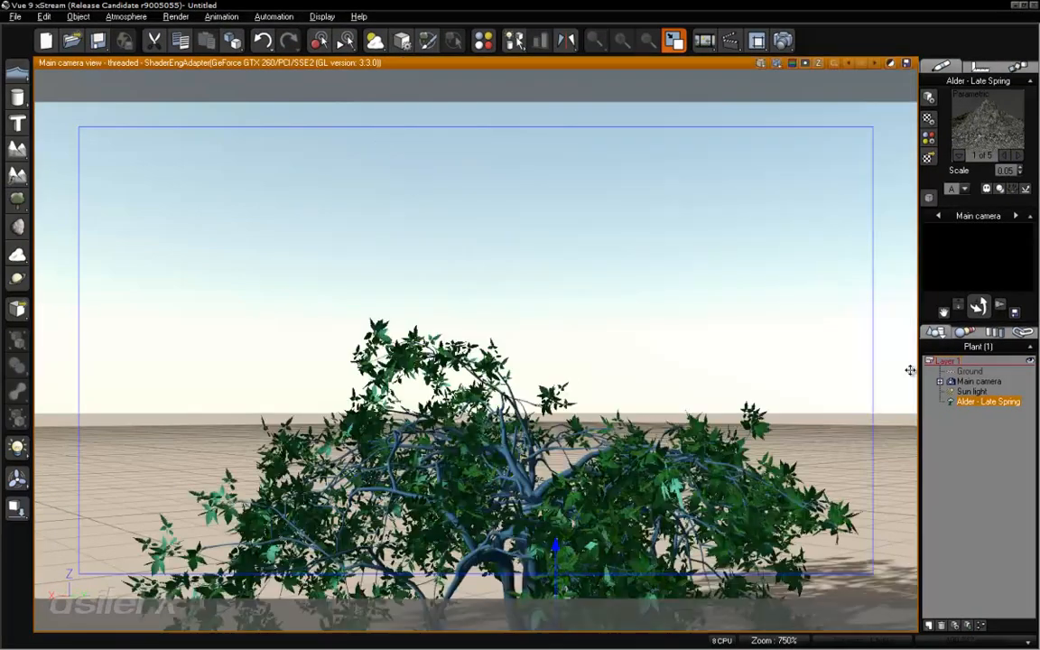
right_click_drag(706, 395, 712, 382)
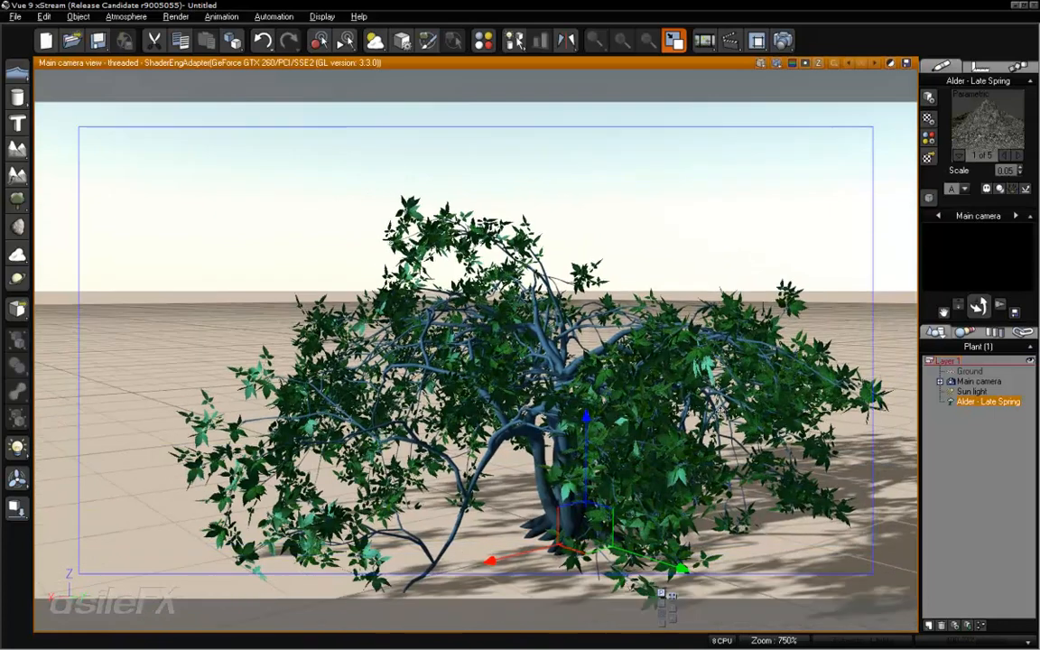